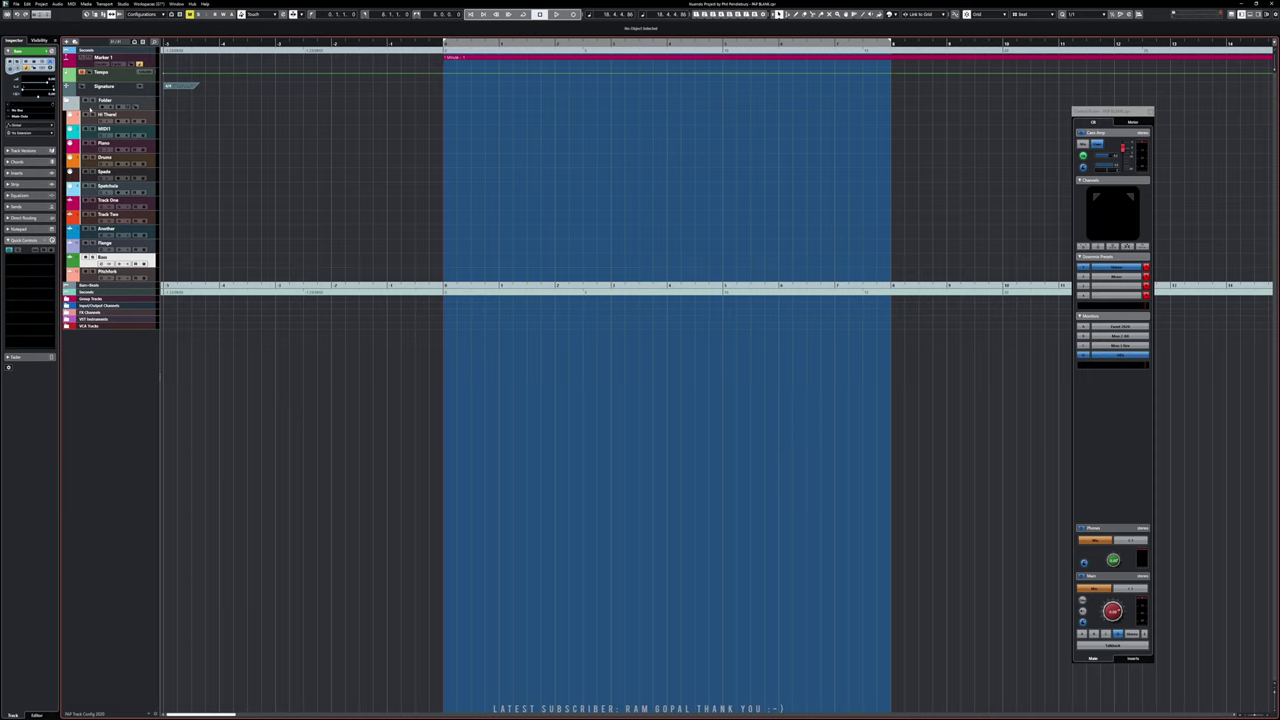
- Remove all tracks from Folder down to the track below Bass, confirming their deletion
left_click(90, 106)
left_click(90, 278, "shift")
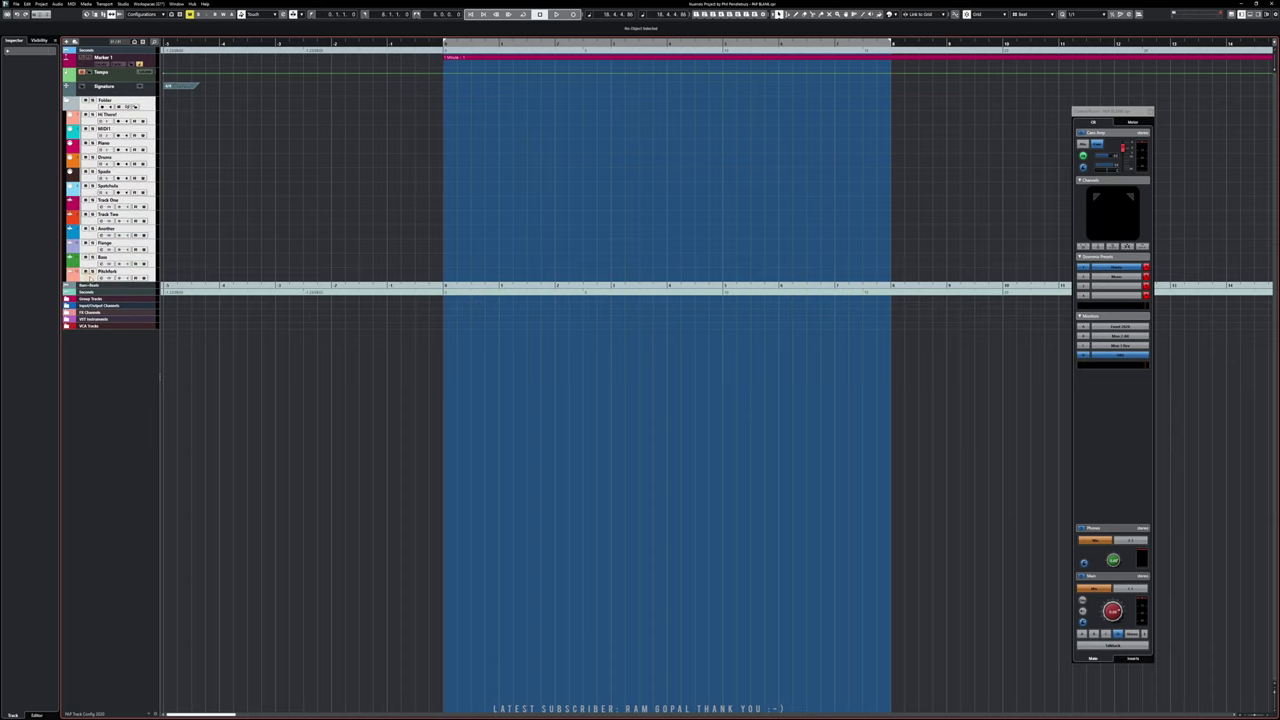
right_click(91, 182)
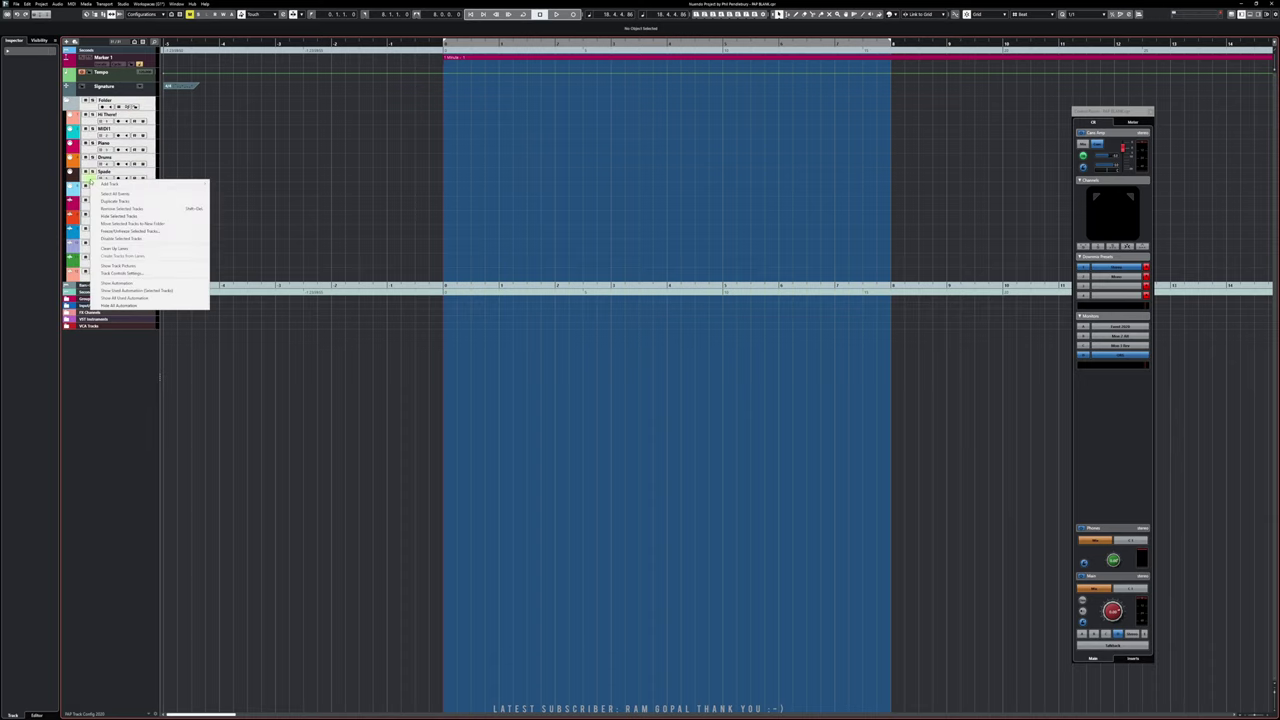
left_click(120, 208)
left_click(623, 380)
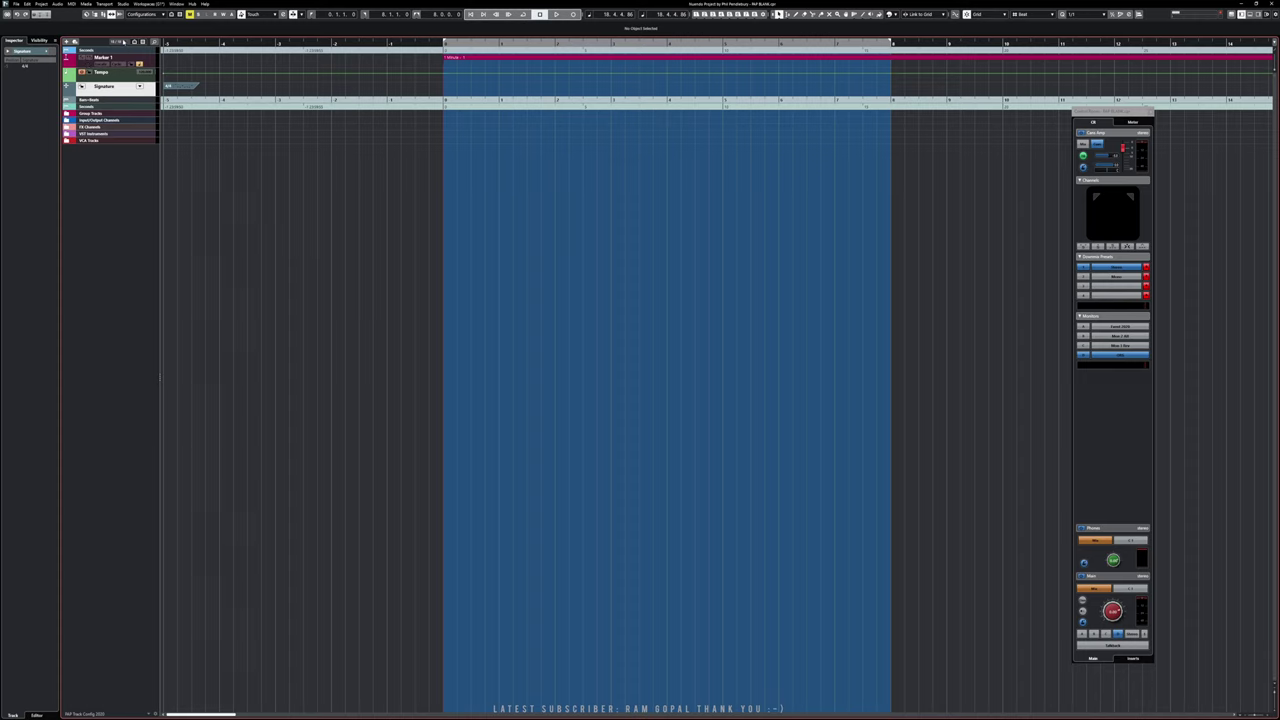
- Review the audio system settings in Studio Setup and the audio interface's buffer size, leaving both unchanged
left_click(123, 5)
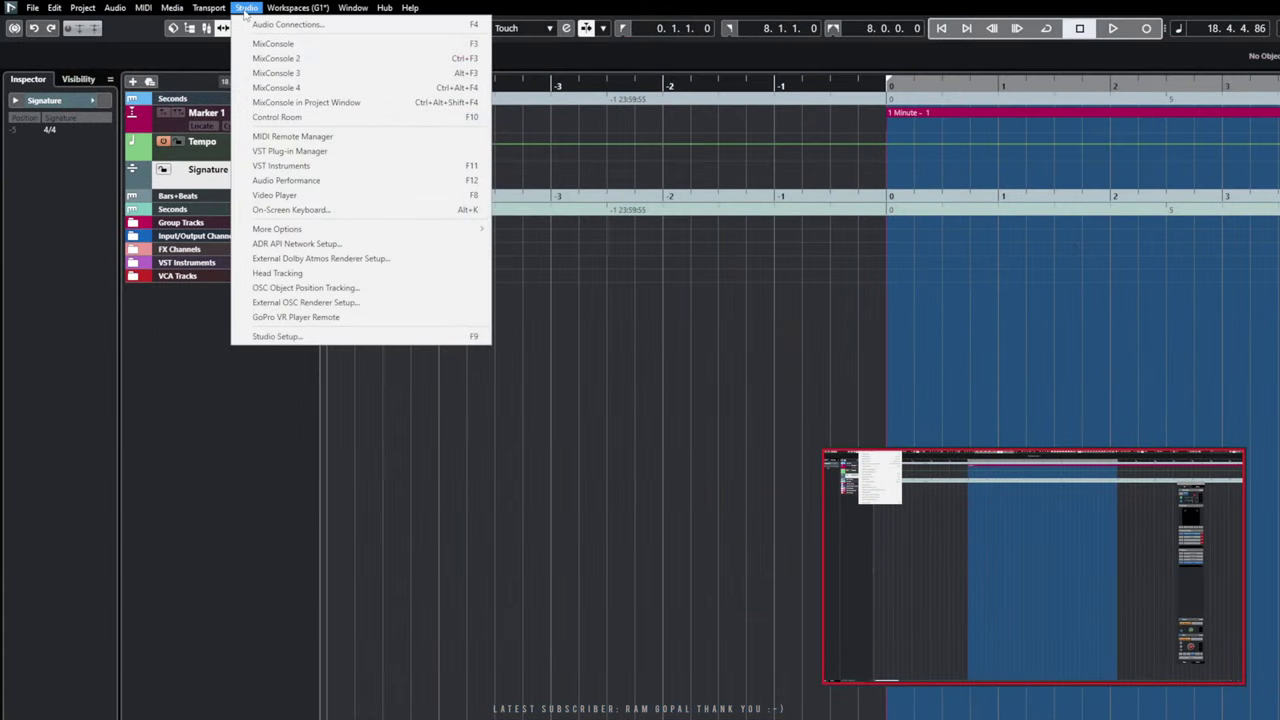
left_click(280, 337)
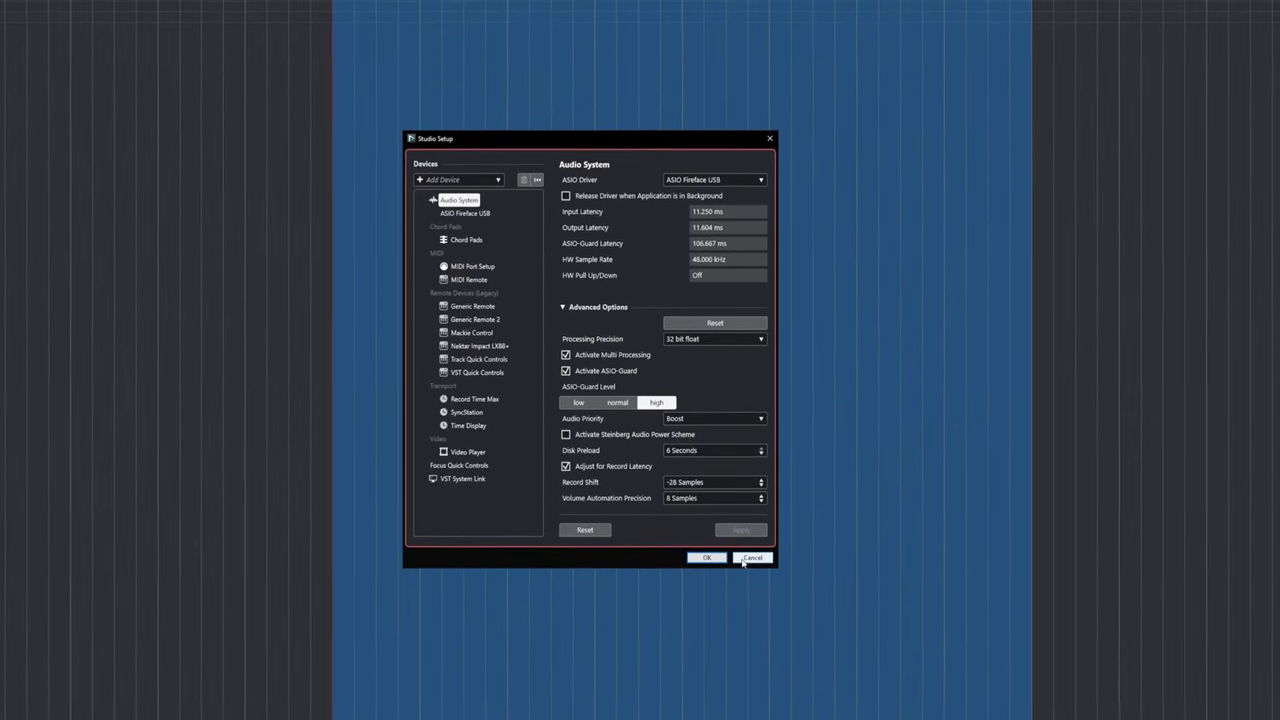
left_click(751, 558)
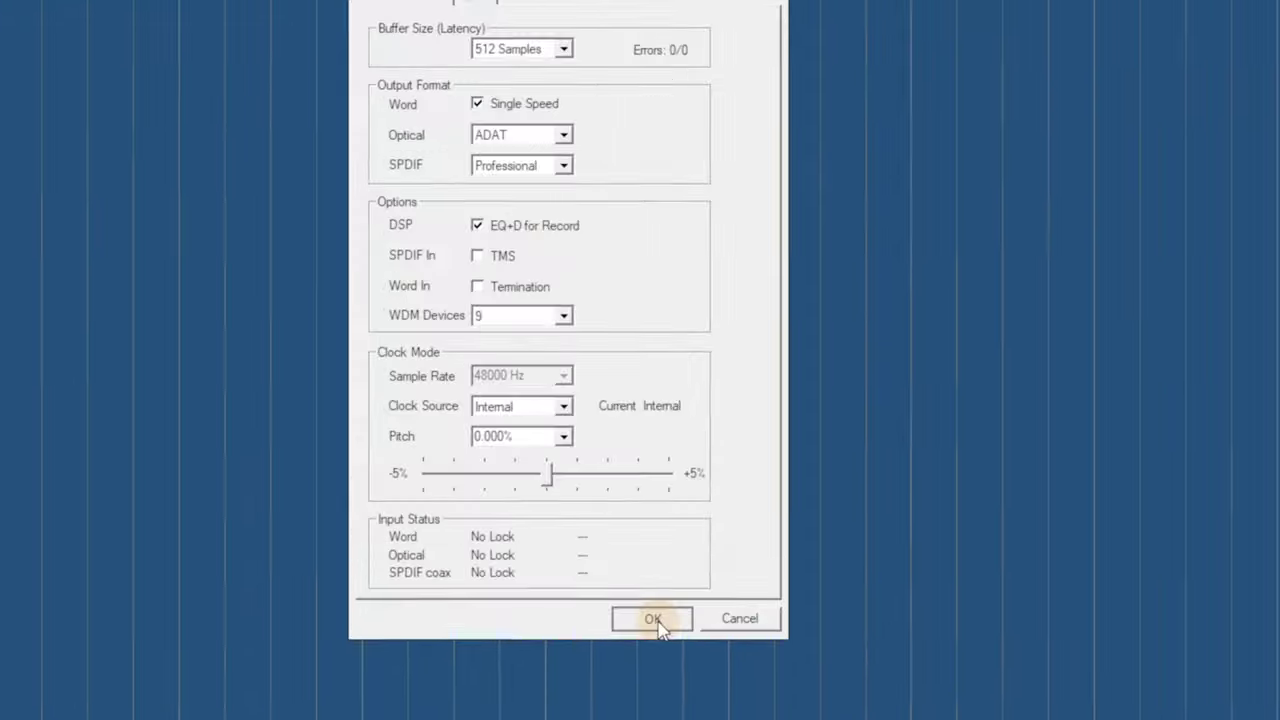
left_click(647, 520)
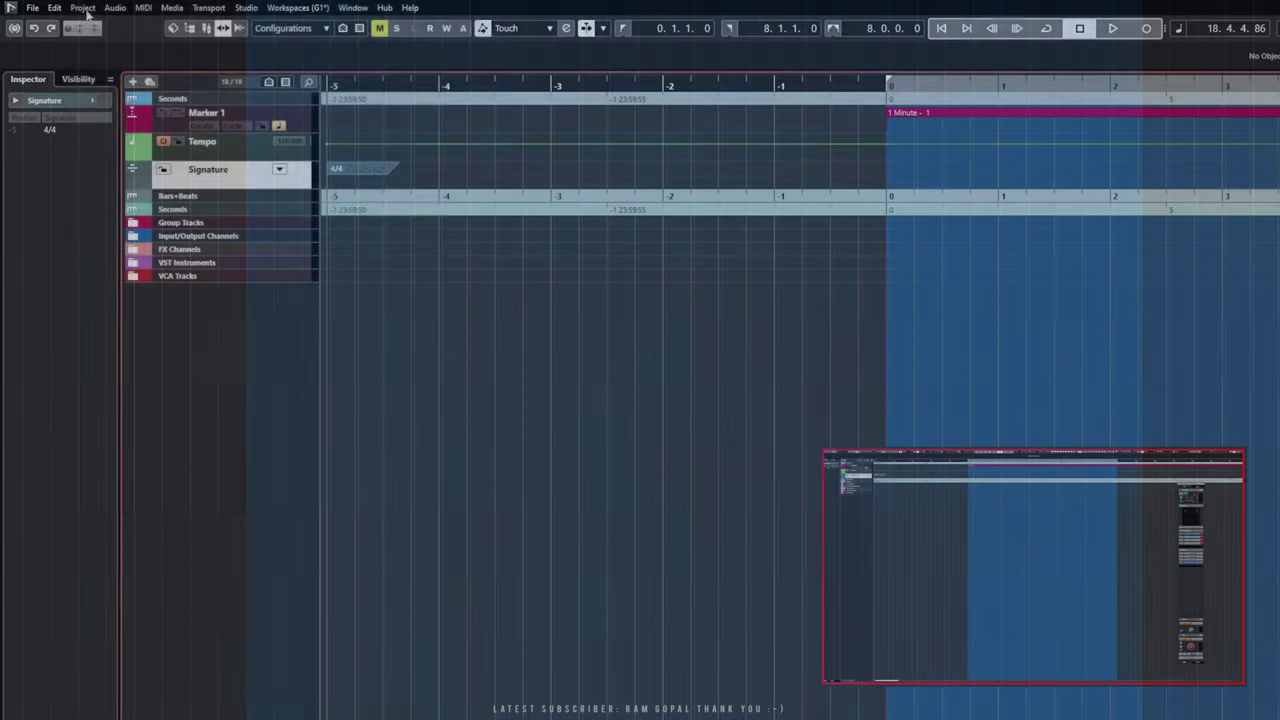
- Check the sample rate and record file format in Project Setup without changing anything
left_click(83, 7)
left_click(172, 503)
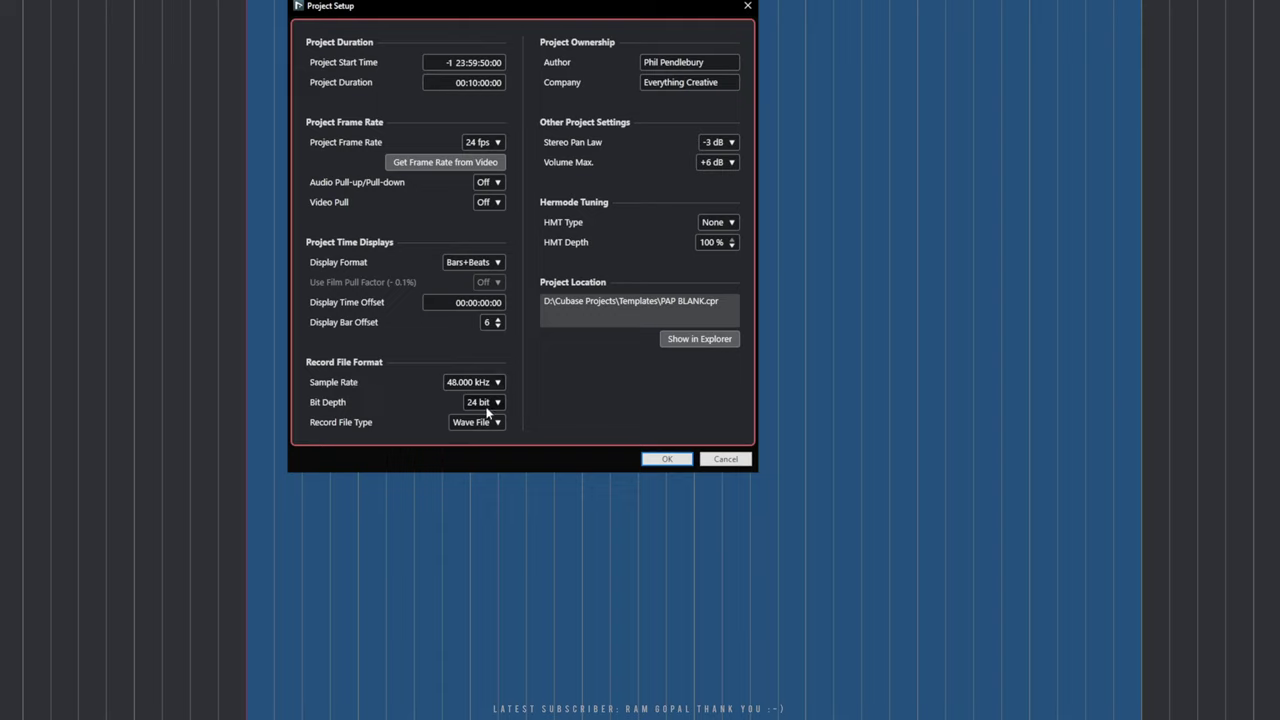
left_click(733, 462)
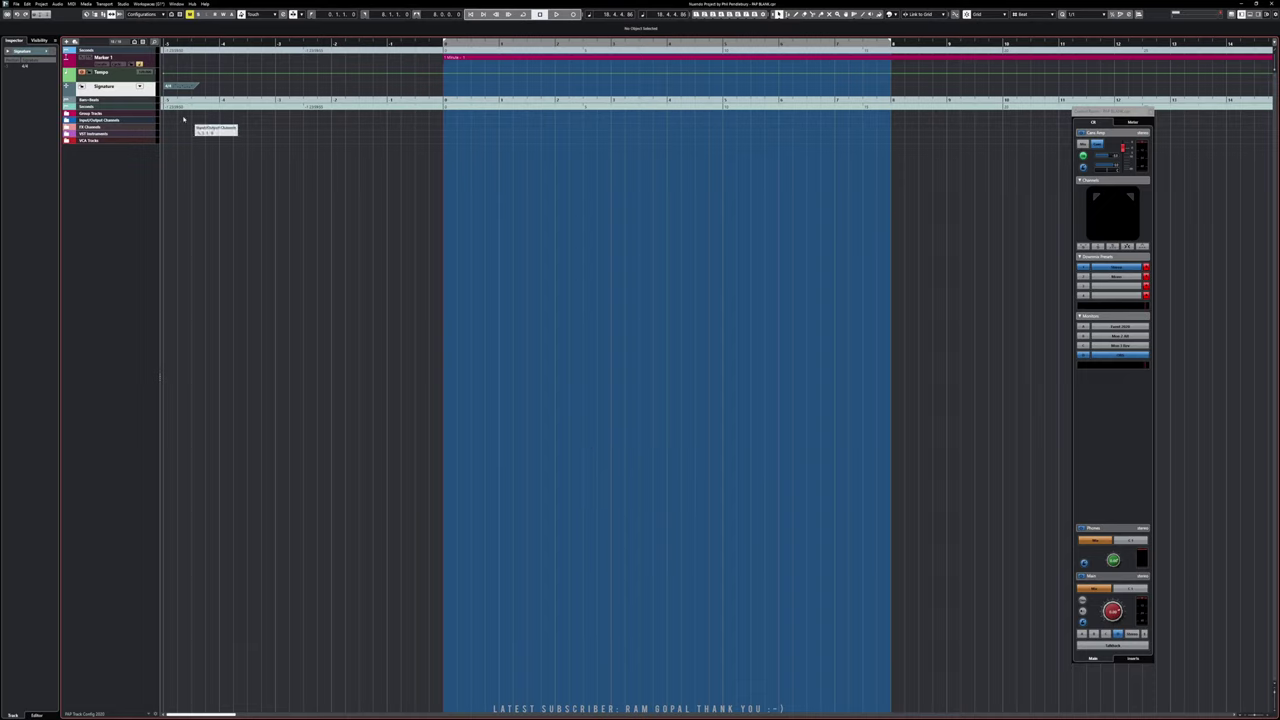
- Inspect the ADM Authoring for Dolby Atmos window and close it
left_click(42, 5)
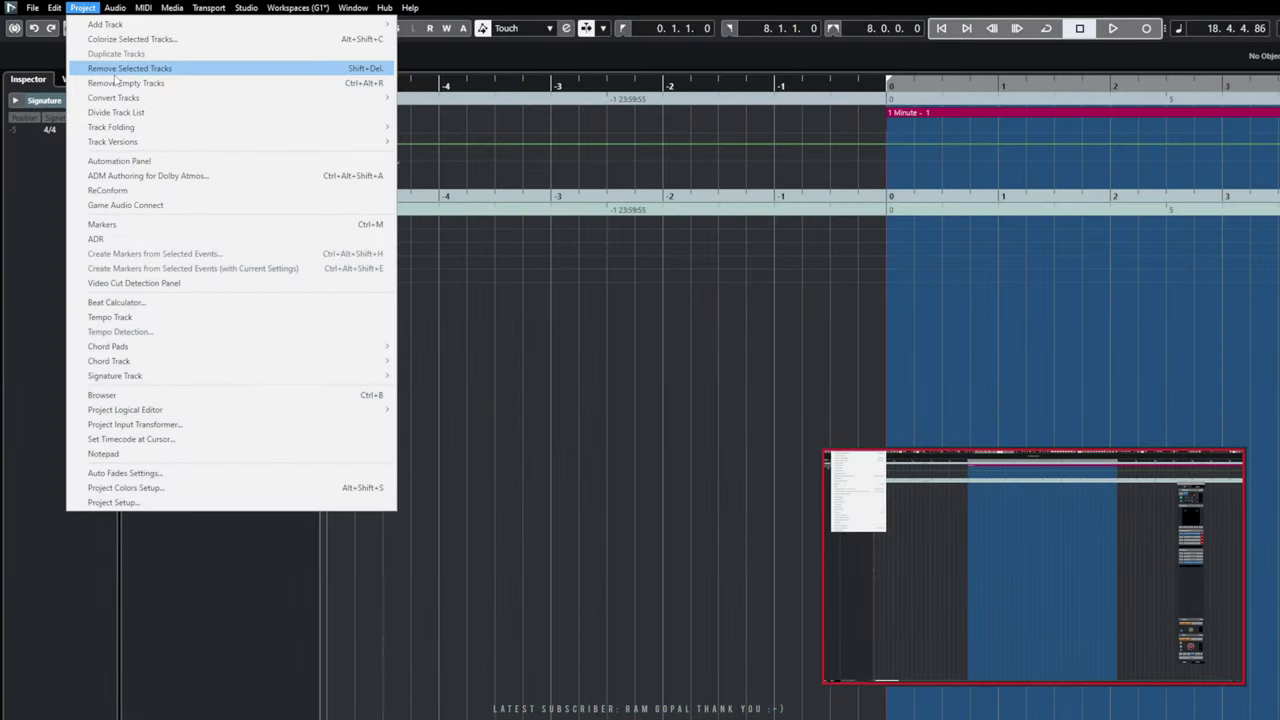
left_click(148, 176)
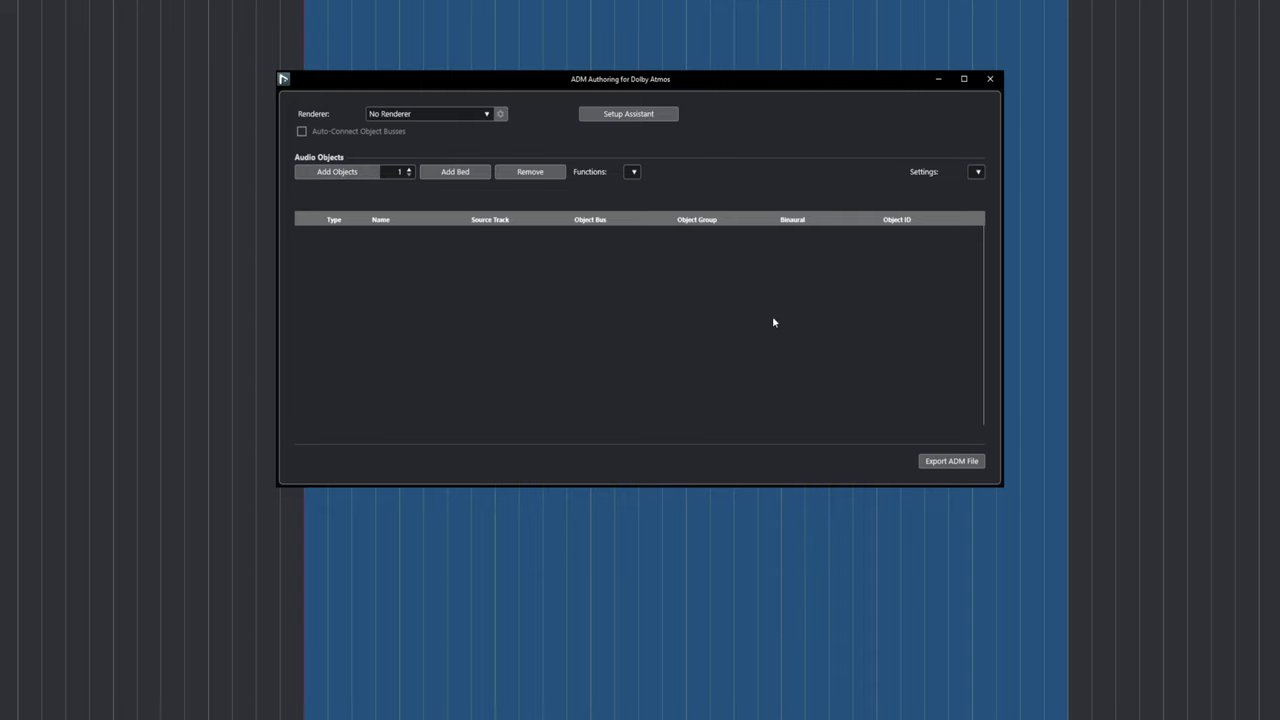
left_click(990, 80)
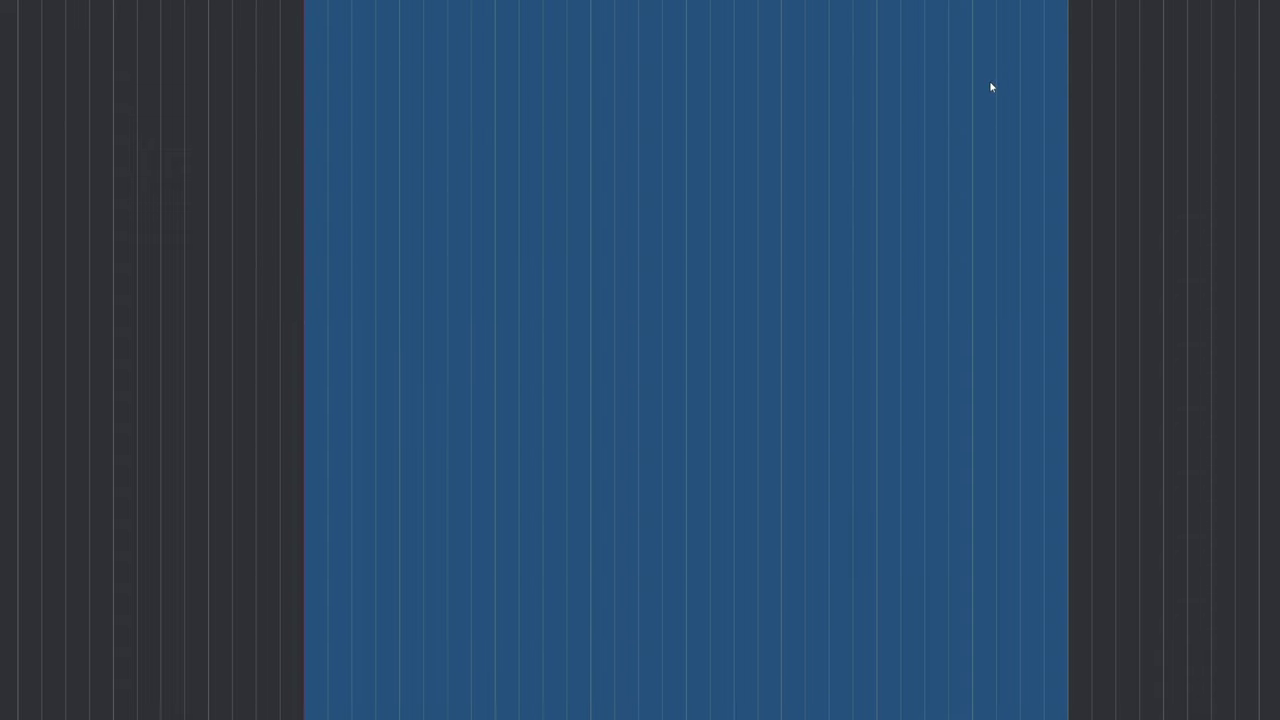
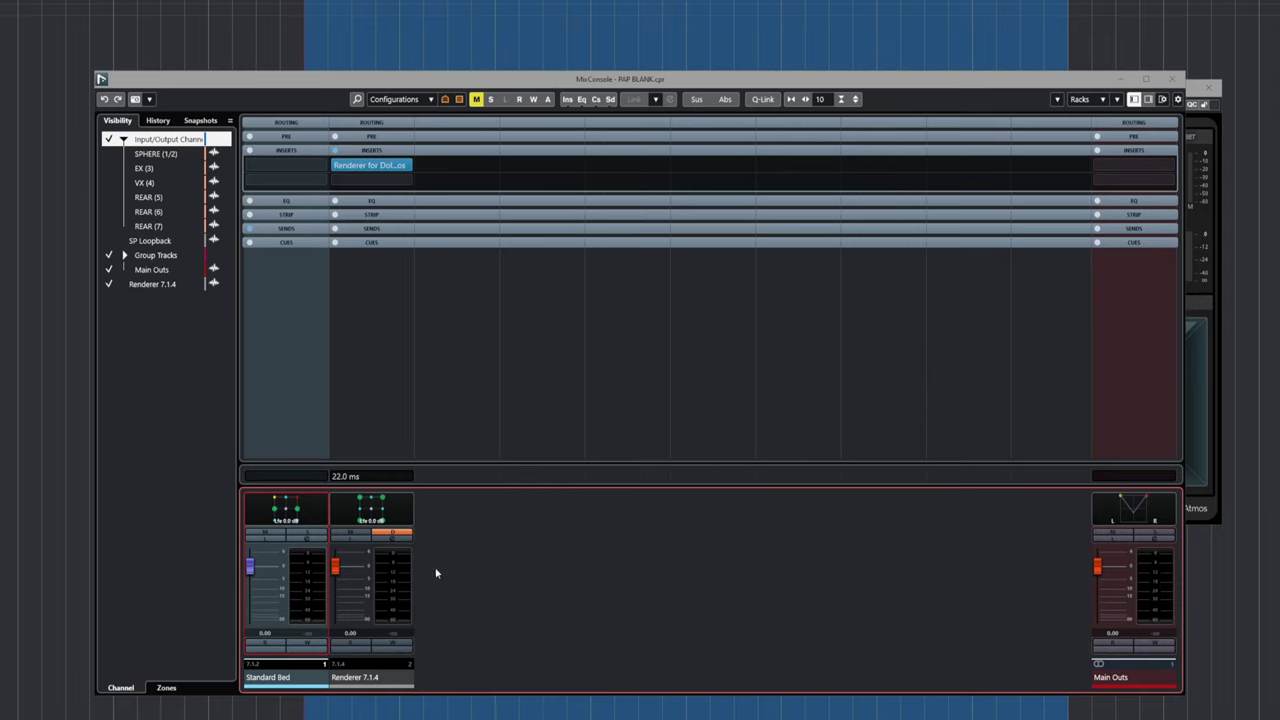
- Close the MixConsole and move the Renderer for Dolby Atmos window beside the ADM Authoring window
left_click(1173, 79)
left_click_drag(933, 94, 978, 90)
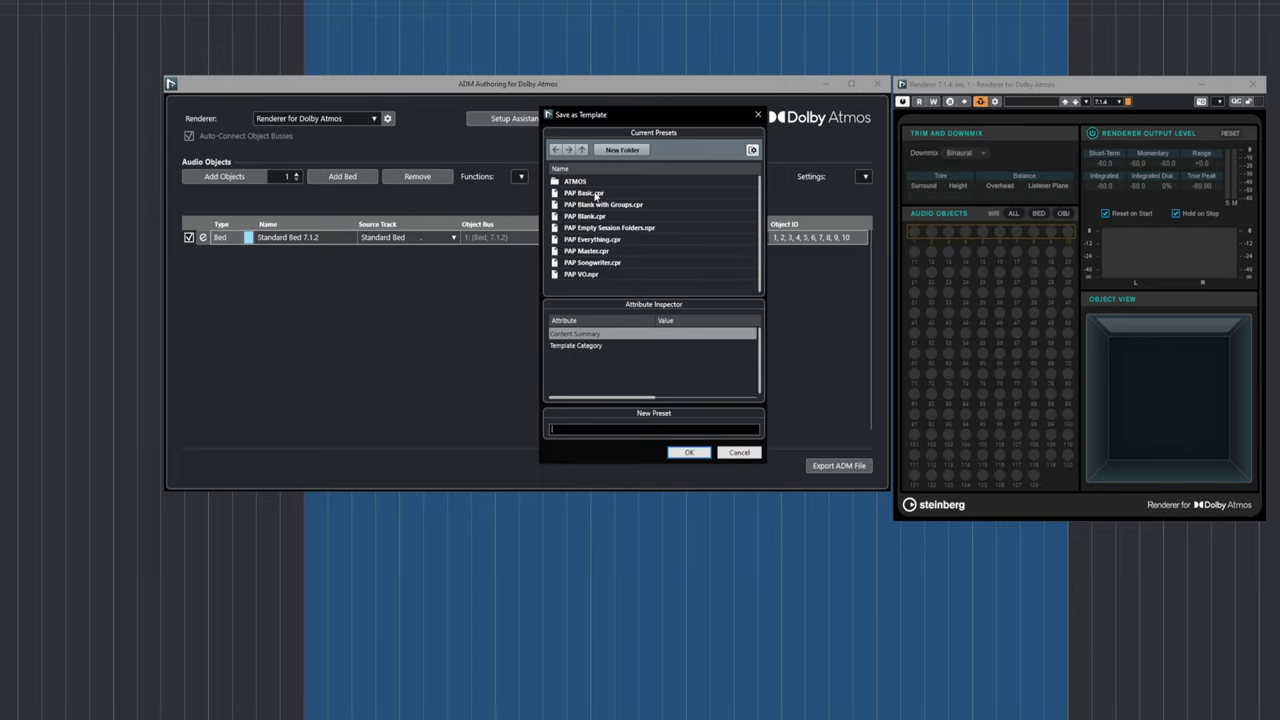
- Name the new template LS Template and set its template category to Production
left_click(620, 432)
type("LS Template")
left_click(579, 348)
left_click(688, 346)
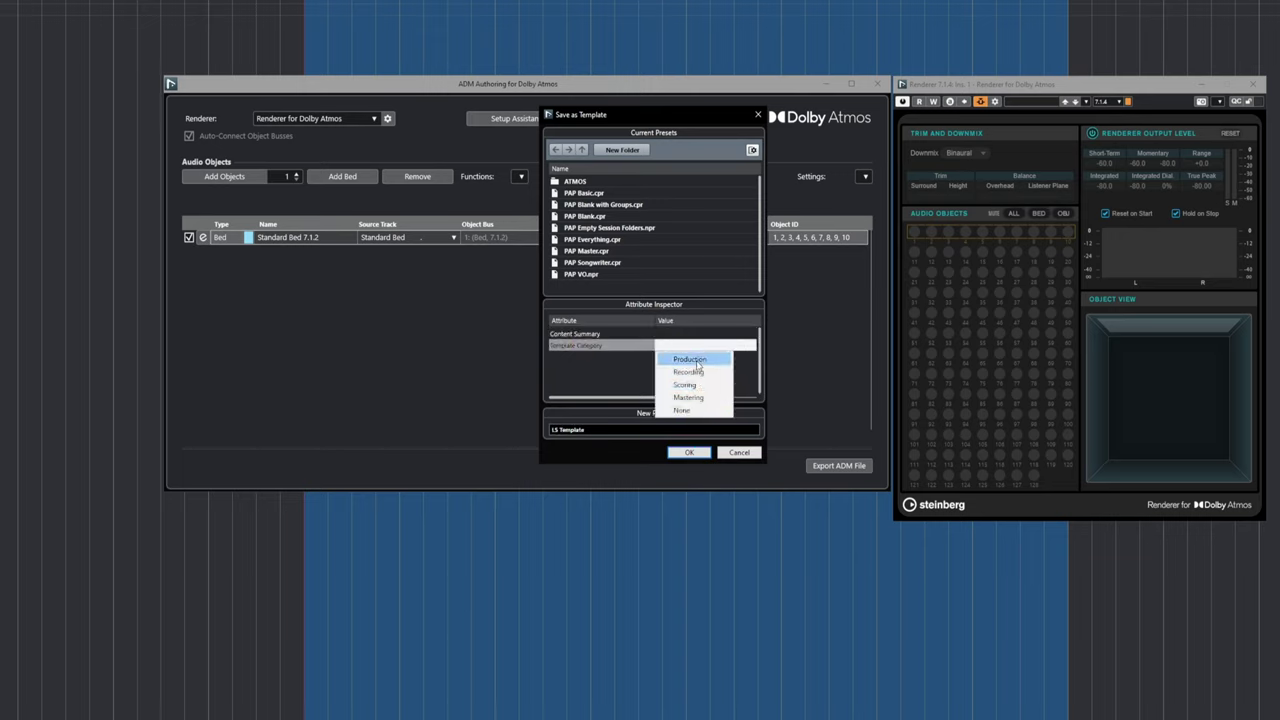
left_click(672, 360)
- Fill in the template's content summary with short placeholder text and cancel saving the template
left_click(636, 338)
left_click(683, 338)
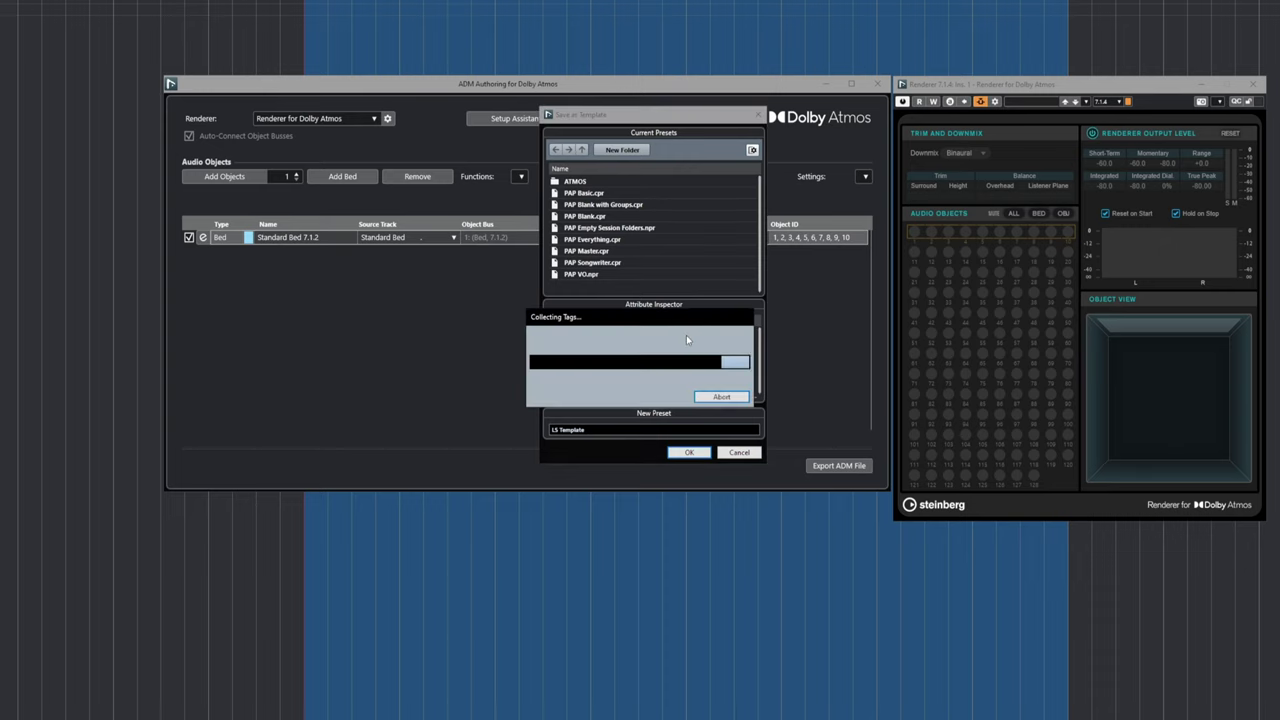
left_click(613, 383)
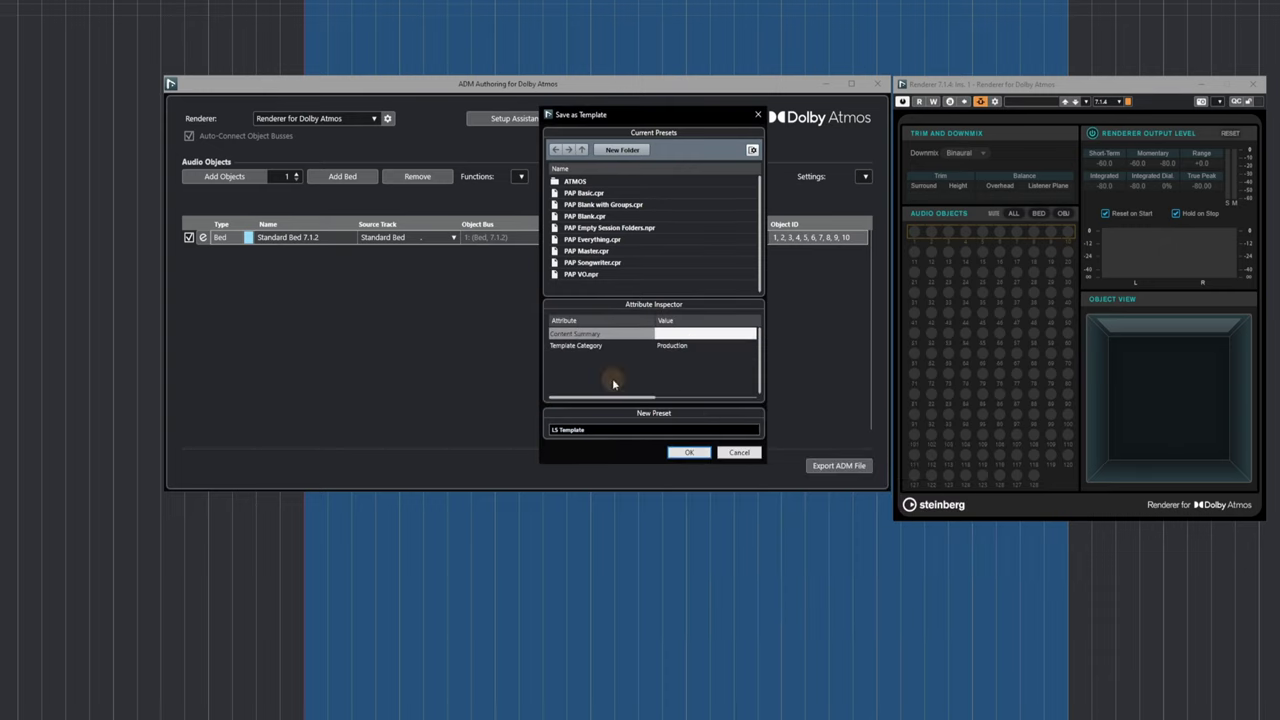
double_click(670, 333)
left_click(670, 333)
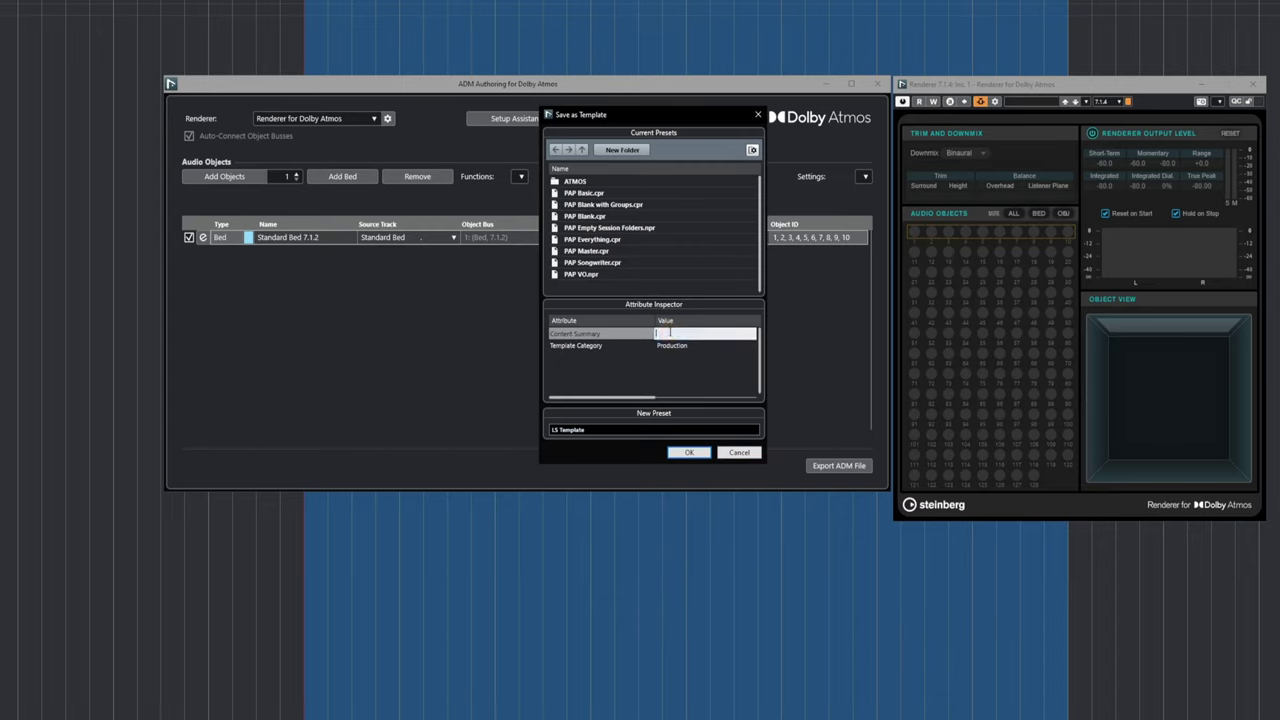
type("Blan")
left_click(619, 373)
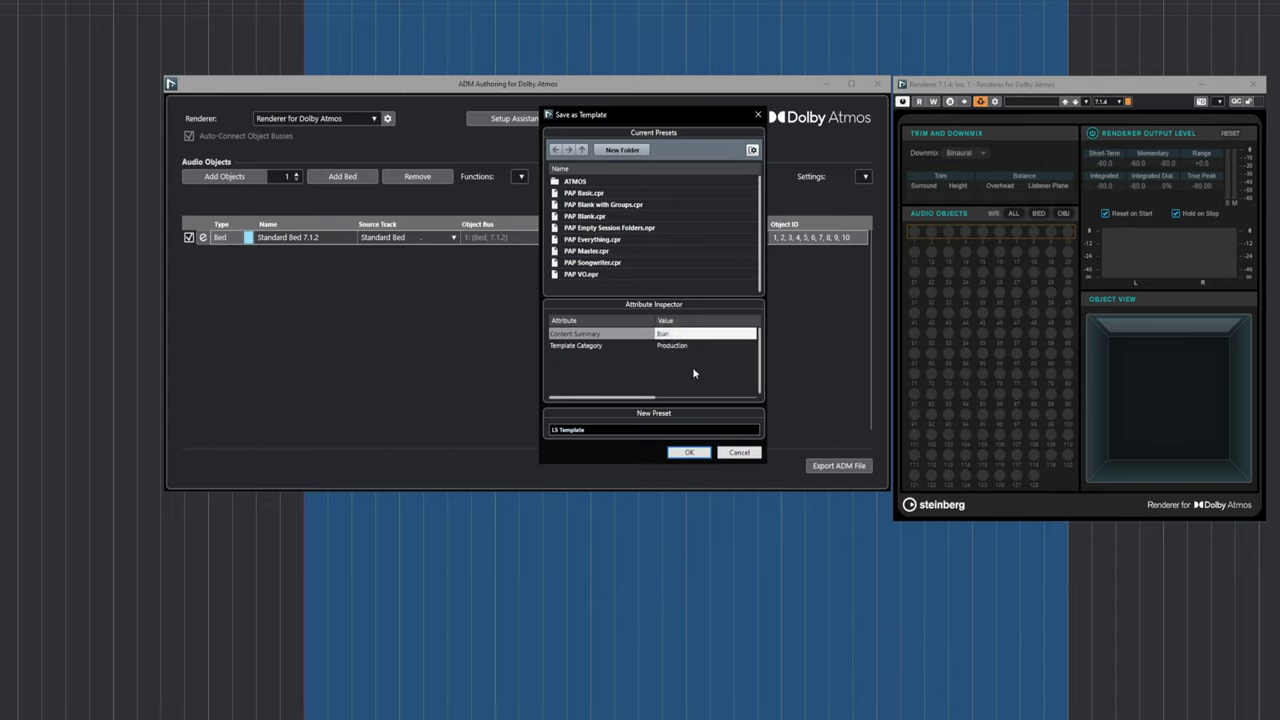
left_click(683, 455)
left_click(741, 454)
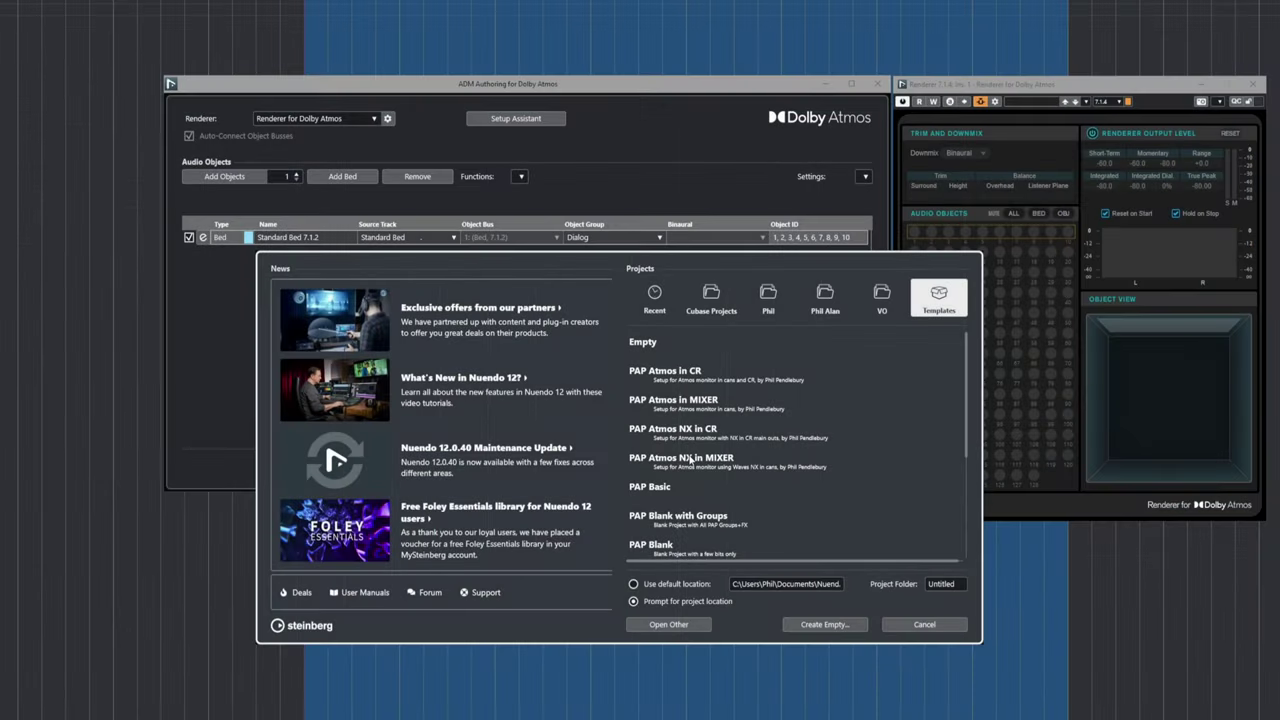
- Look through the project templates in the Hub and close it without opening one
scroll(687, 451, "up", 3)
left_click(922, 624)
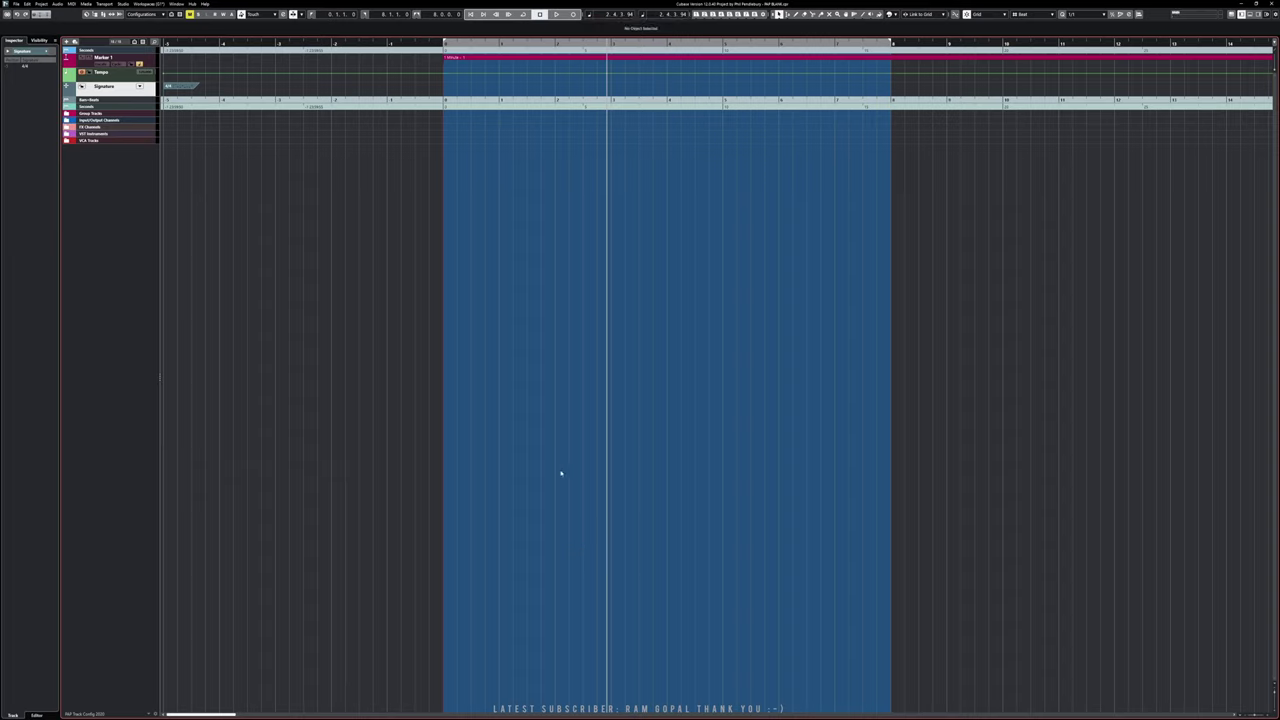
- Import the Drums, Basses and Guitar Solo group WAV files onto different tracks at bar 0, copying them from the file manager into the project folder
left_click(548, 718)
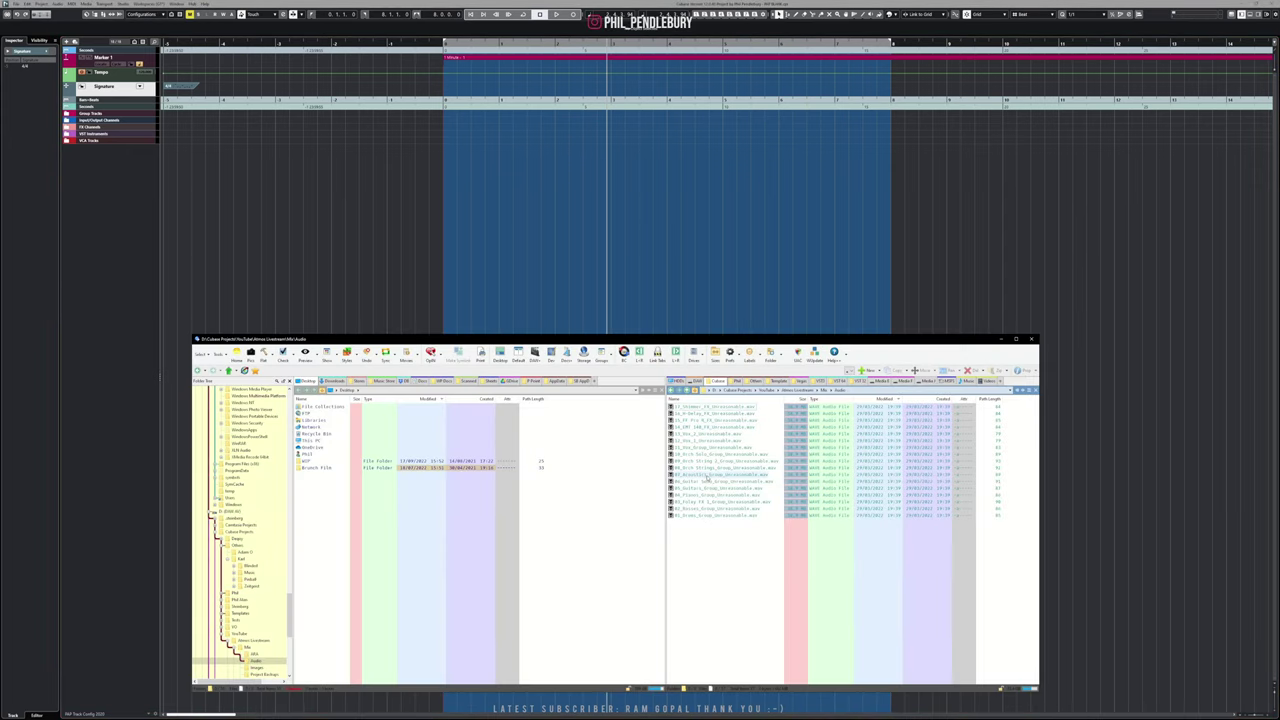
left_click(695, 516)
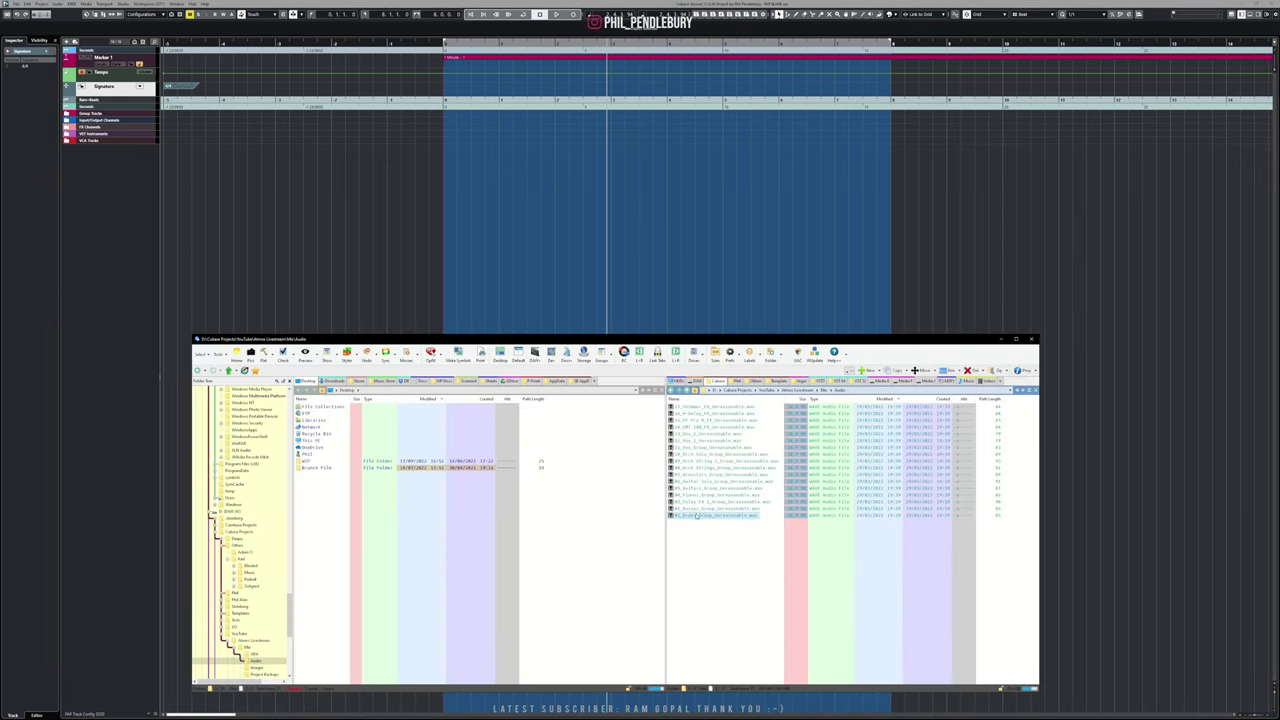
left_click(700, 510, "ctrl")
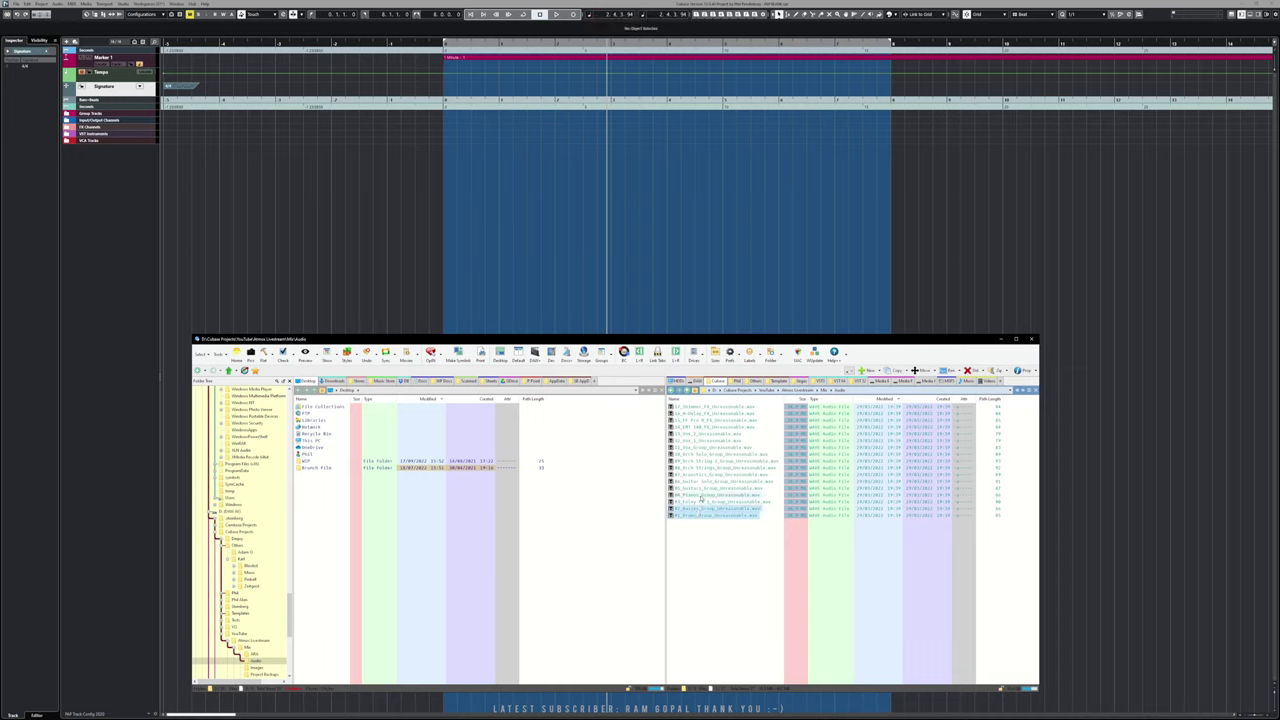
left_click(700, 482, "ctrl")
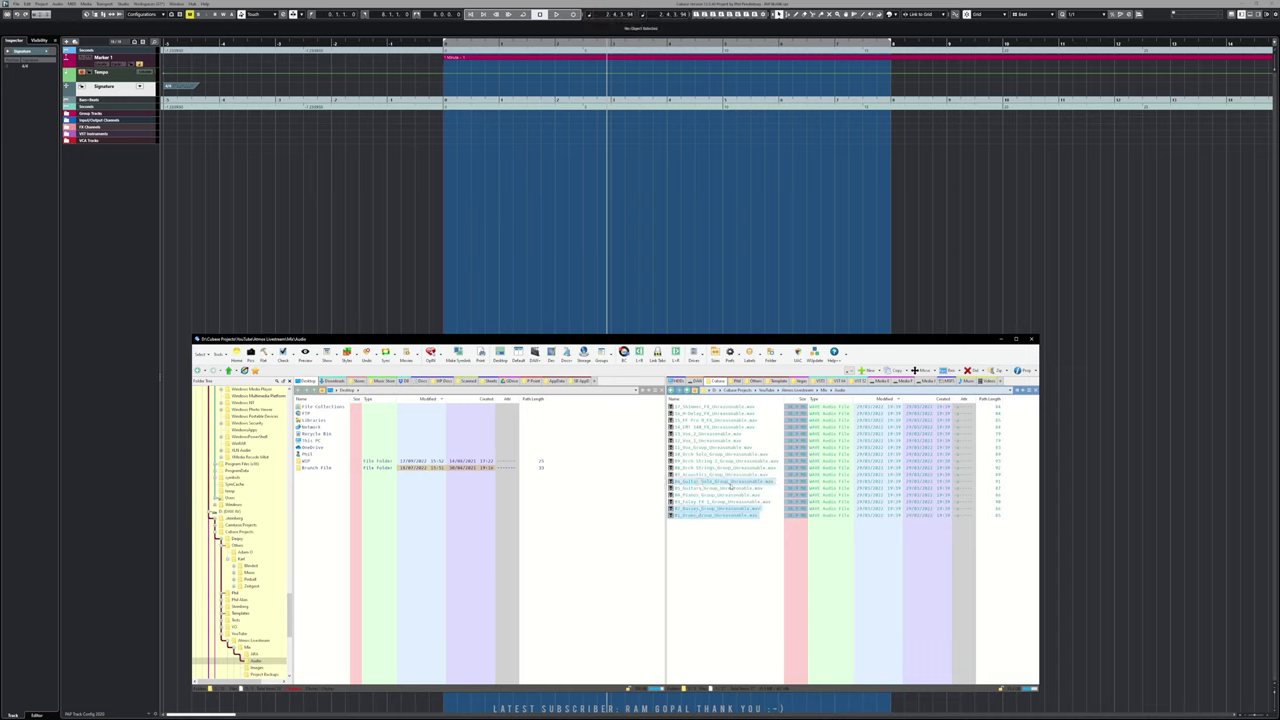
left_click_drag(727, 483, 451, 150)
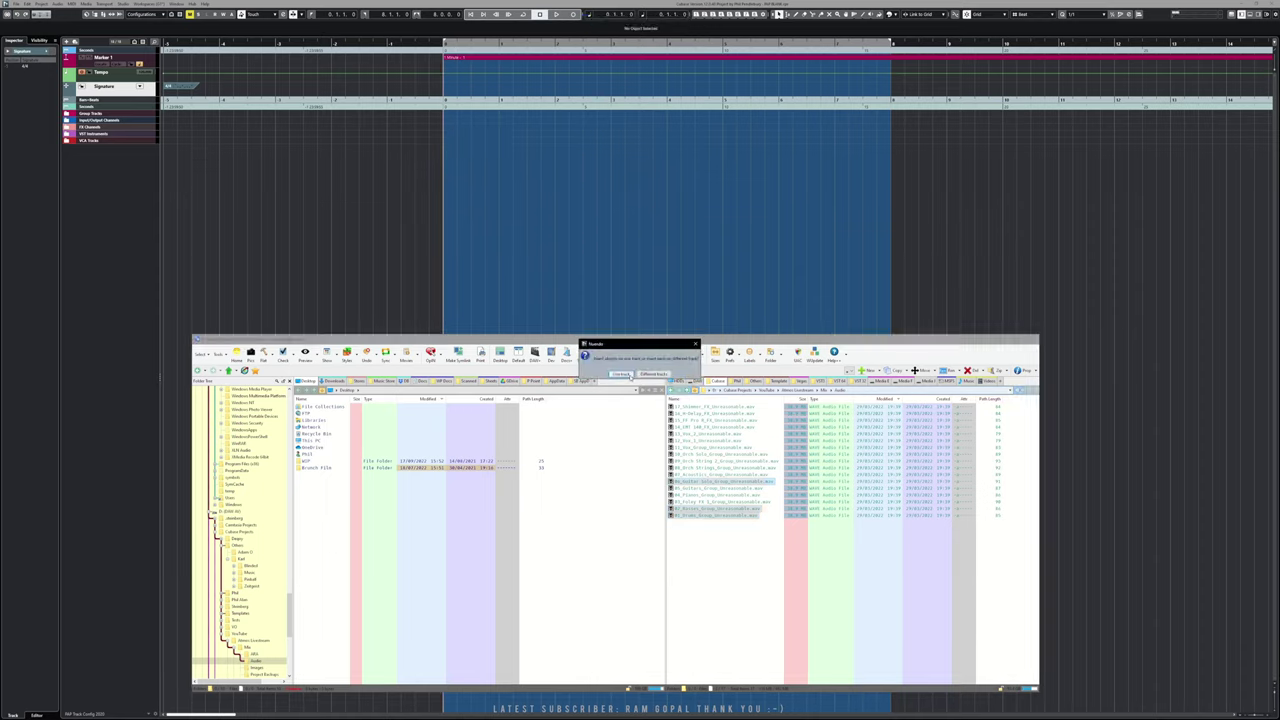
left_click(641, 374)
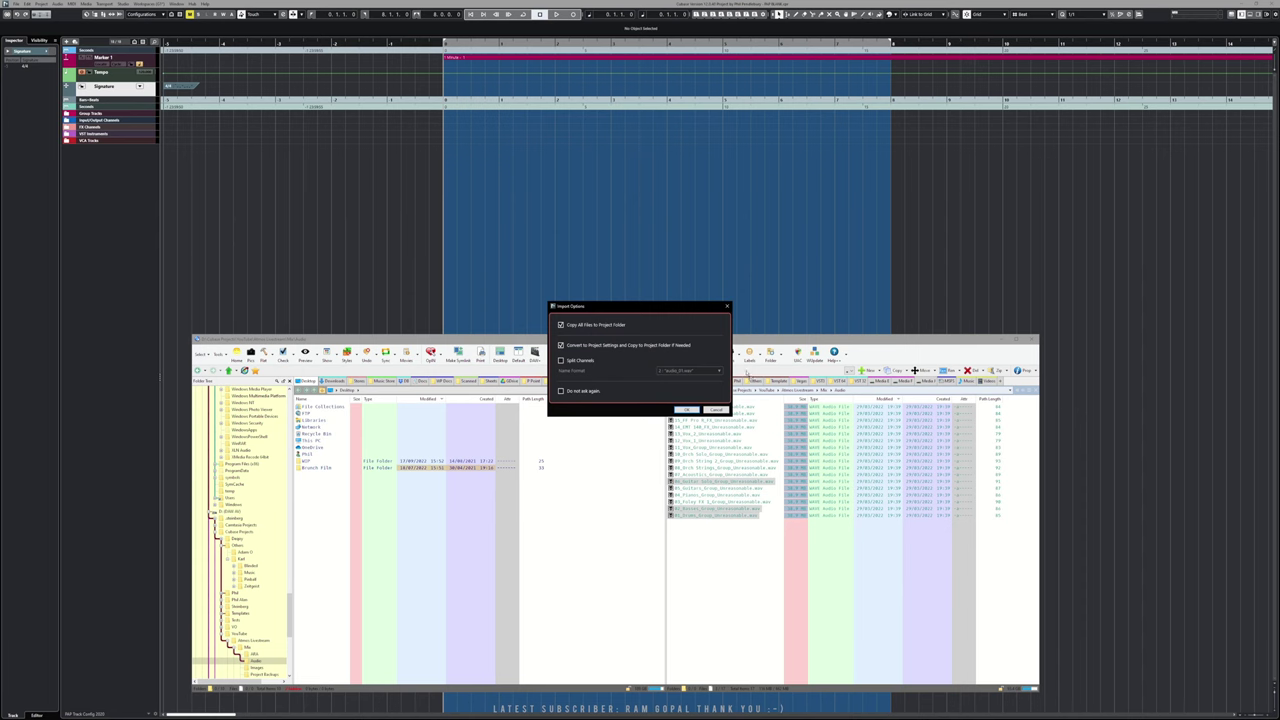
left_click(689, 411)
left_click(909, 332)
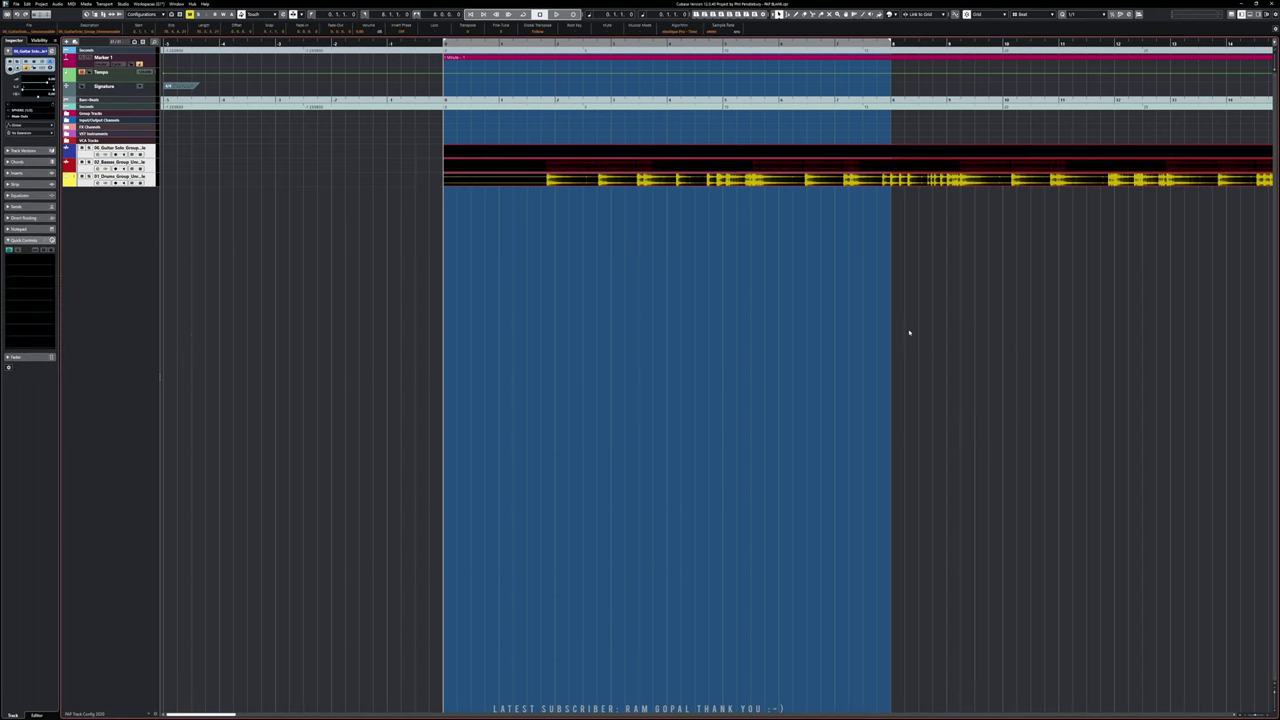
- Play the imported tracks briefly from bar 0 with their full length in view, and deselect the audio events
key("g")
key("g")
key("g")
key("g")
key("g")
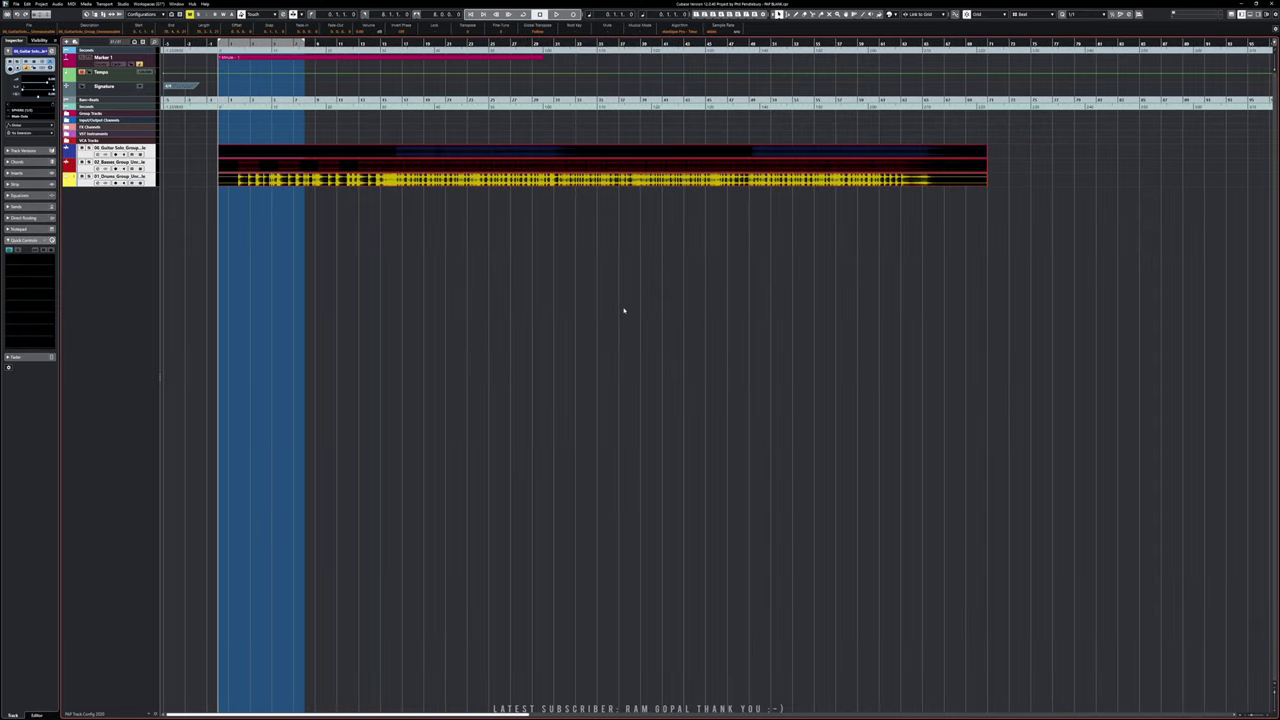
key("space")
left_click(546, 318)
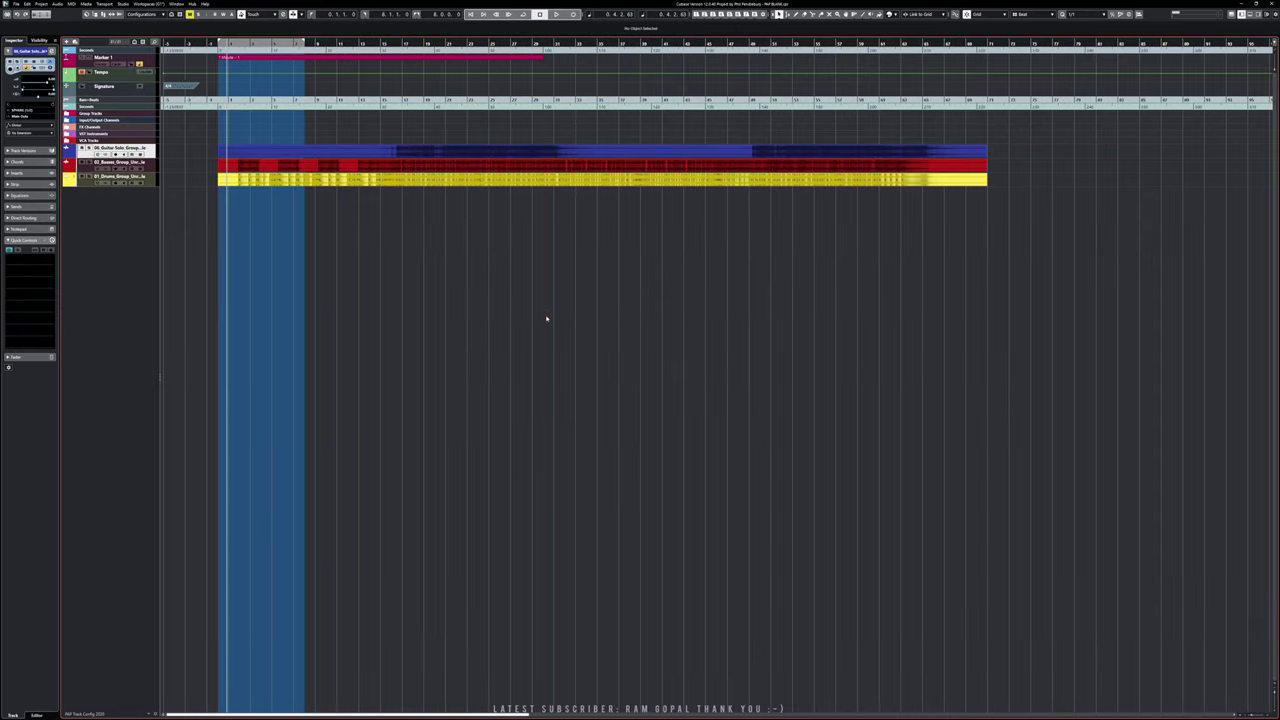
- Open the Control Room and play the imported audio, jumping ahead to the middle of the song
key("F6")
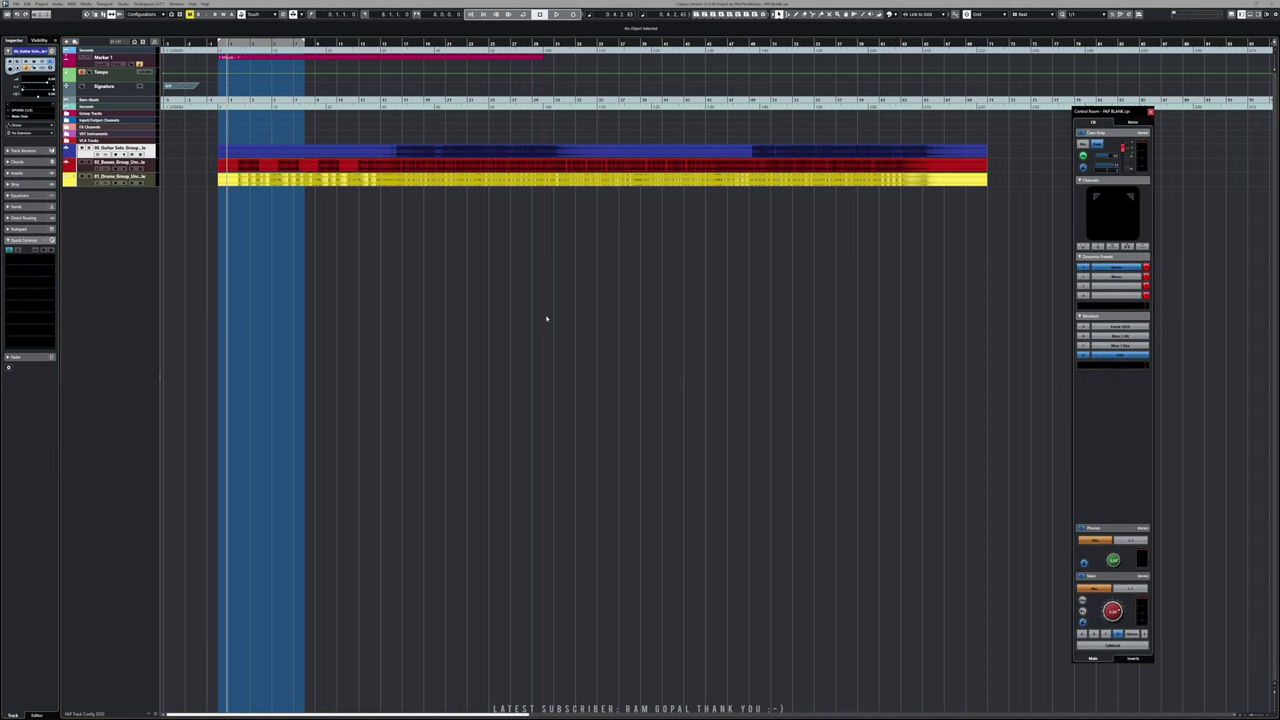
key("space")
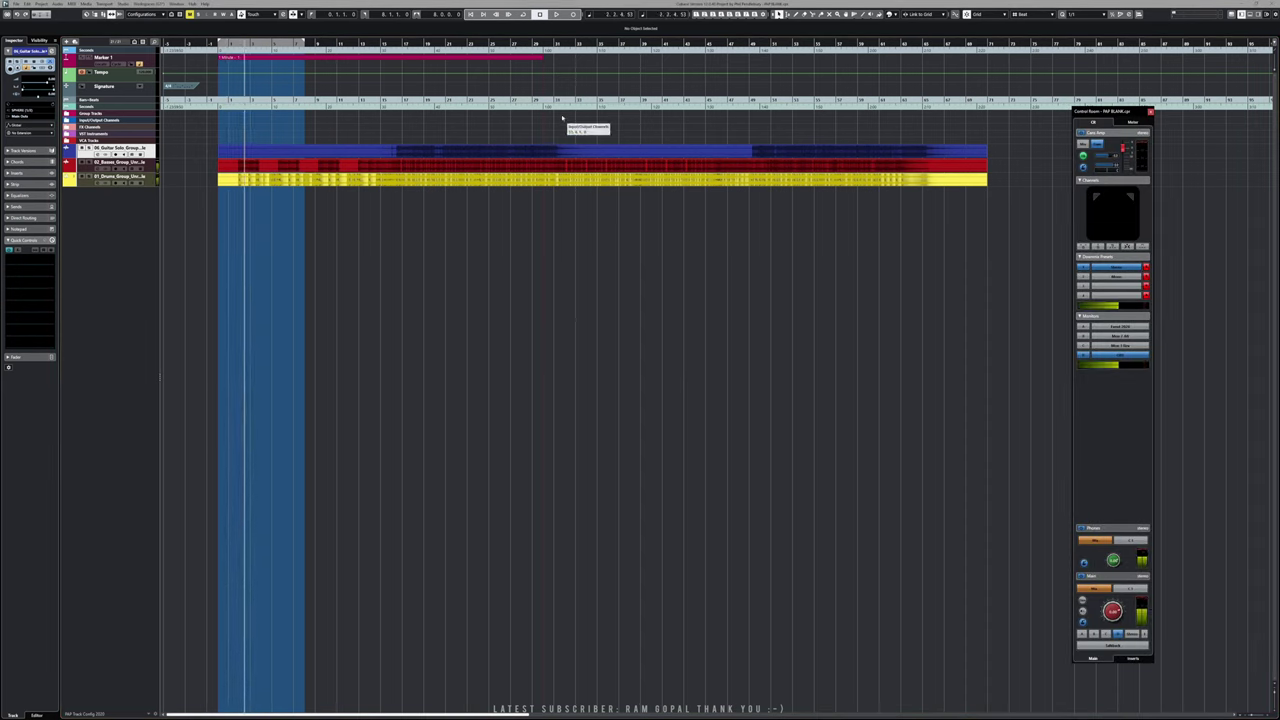
key("space")
left_click(565, 44)
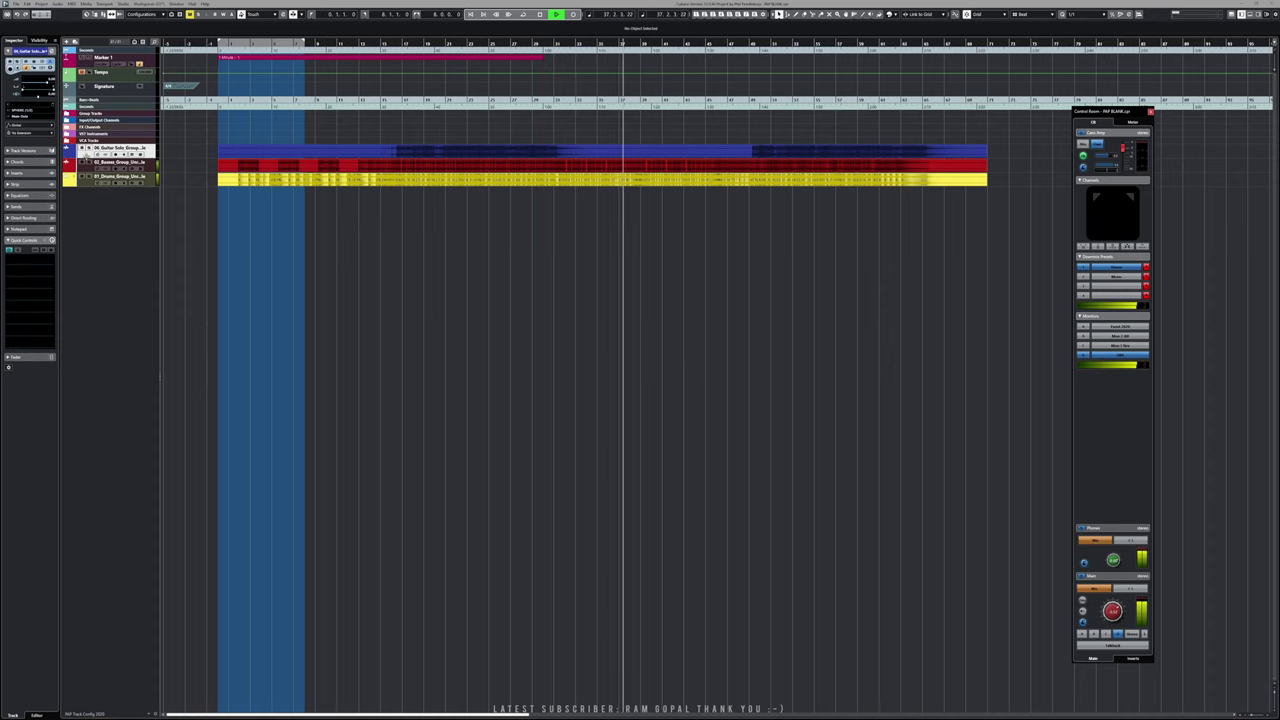
- Move the Guitar Solo track below the Drums track, select the Drums track and stop playback
left_click_drag(86, 154, 88, 190)
key("Up")
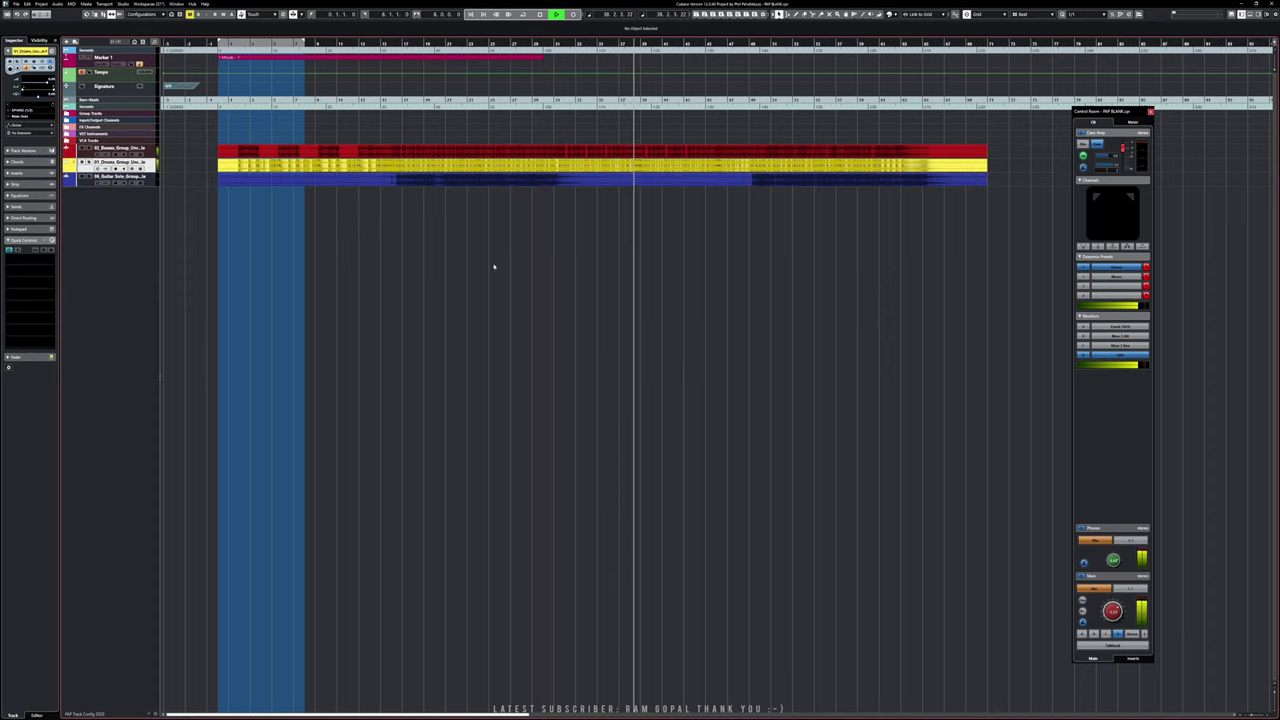
key("KP_Subtract")
key("space")
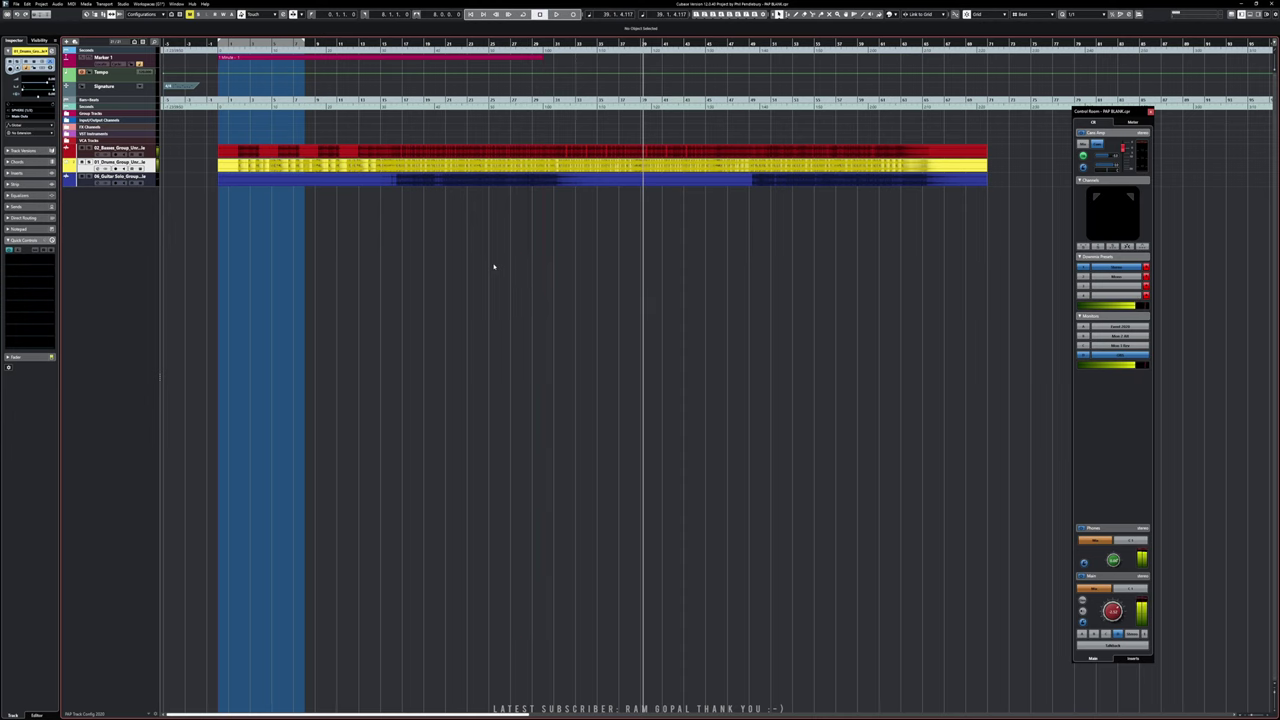
- Open the MixConsole and hide the Input/Output Channels and SP Loopback, keeping the Basses, Drums and Guitar Solo channels shown
key("KP_Subtract")
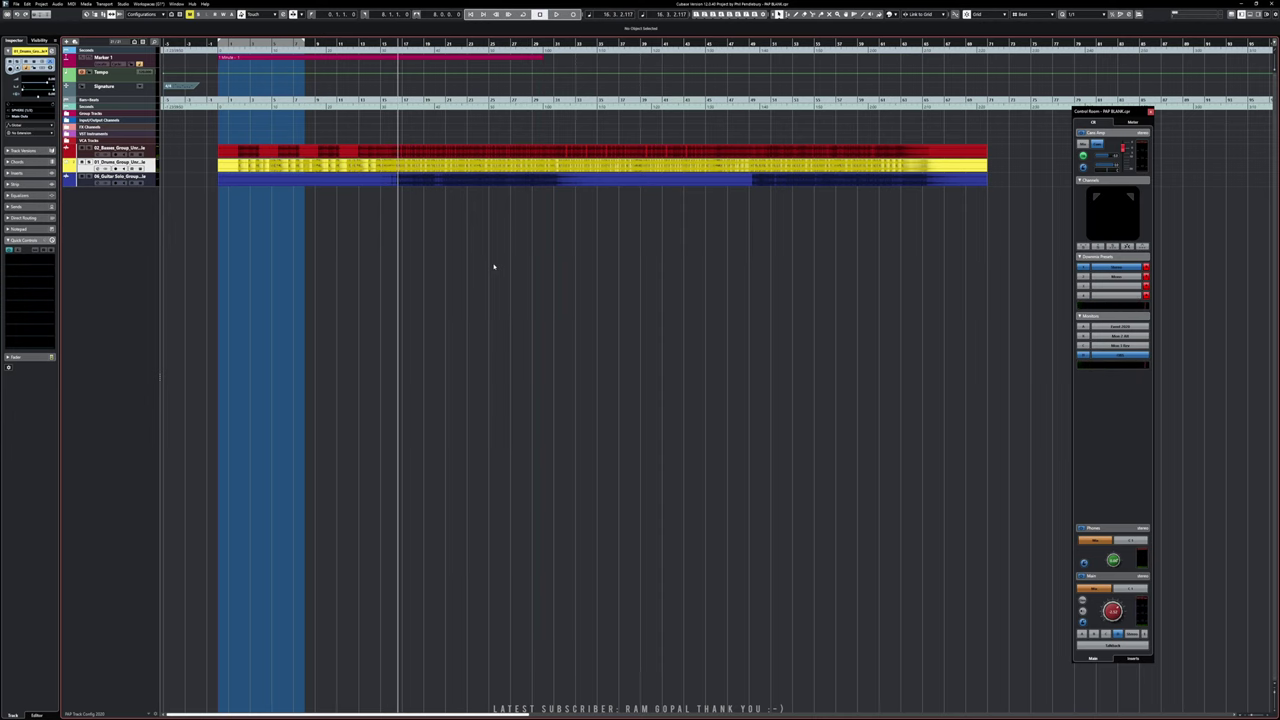
key("KP_Add")
key("F3")
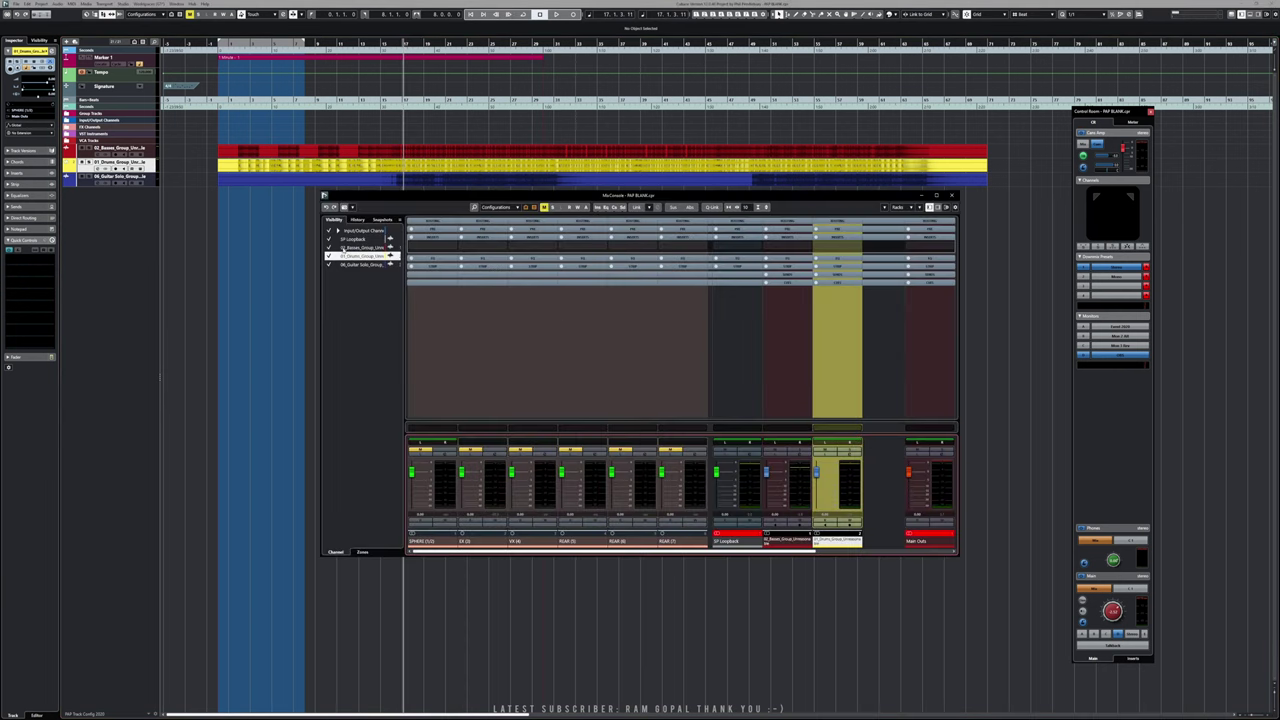
left_click(329, 231)
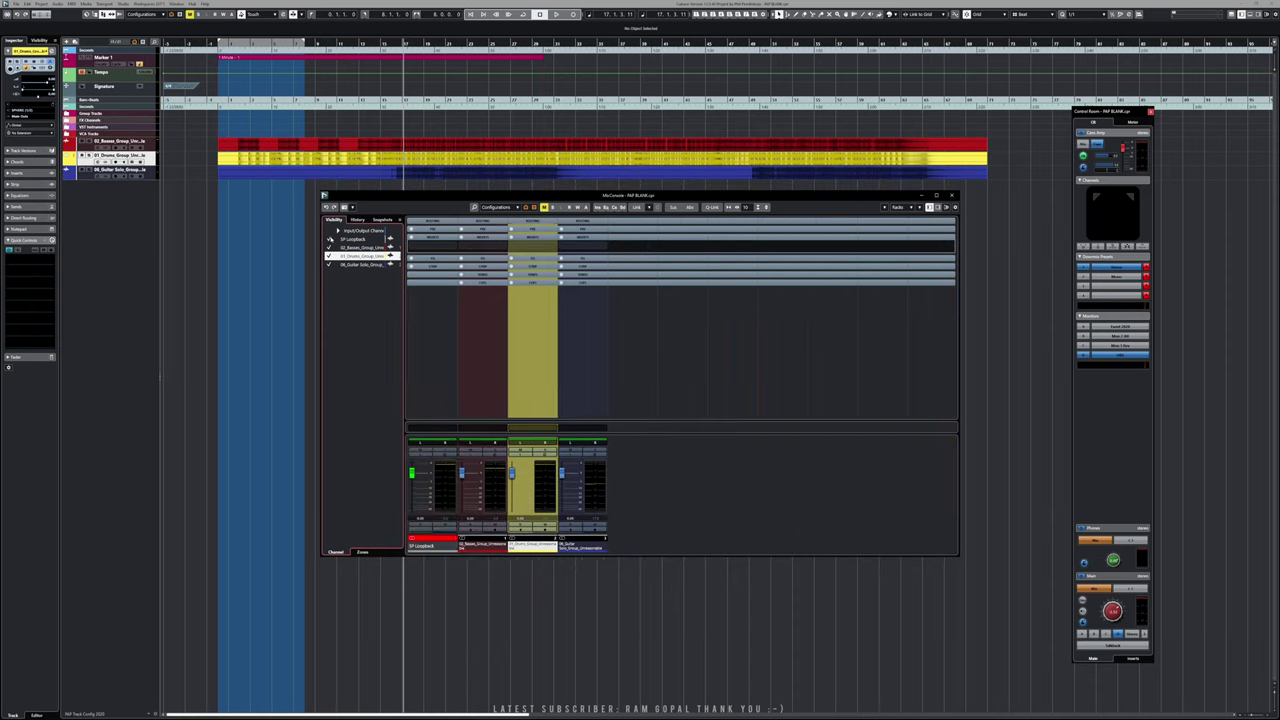
left_click(329, 239)
left_click(329, 248)
left_click(329, 256)
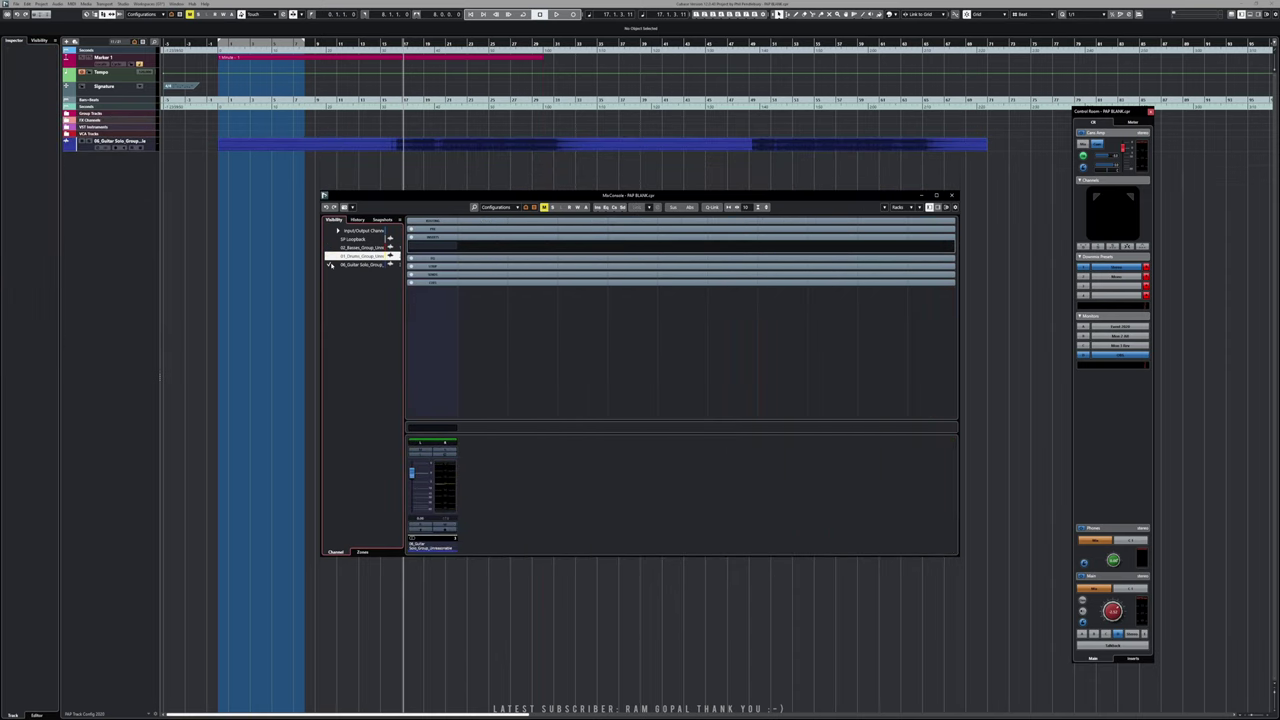
left_click(329, 256)
left_click(329, 248)
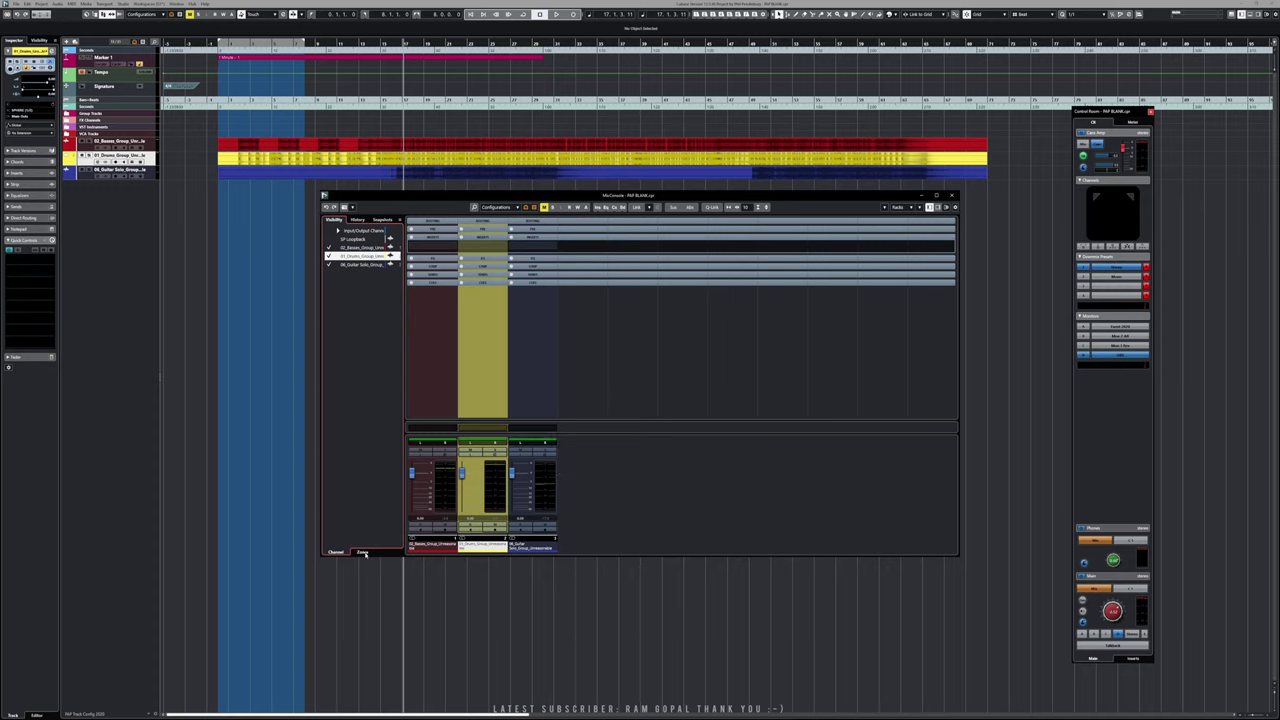
- Expand the Input/Output Channels in the MixConsole's zone list and include Group Channels in the channel type filter
left_click(362, 552)
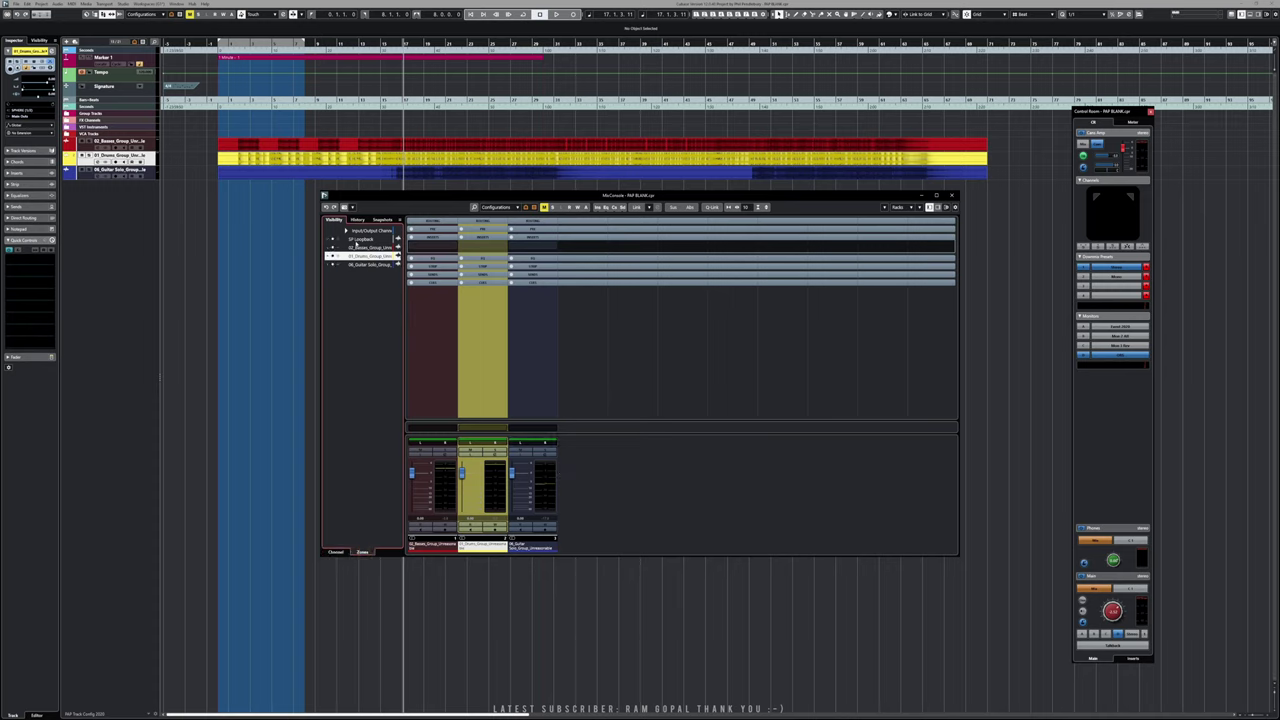
left_click(352, 231)
left_click(345, 231)
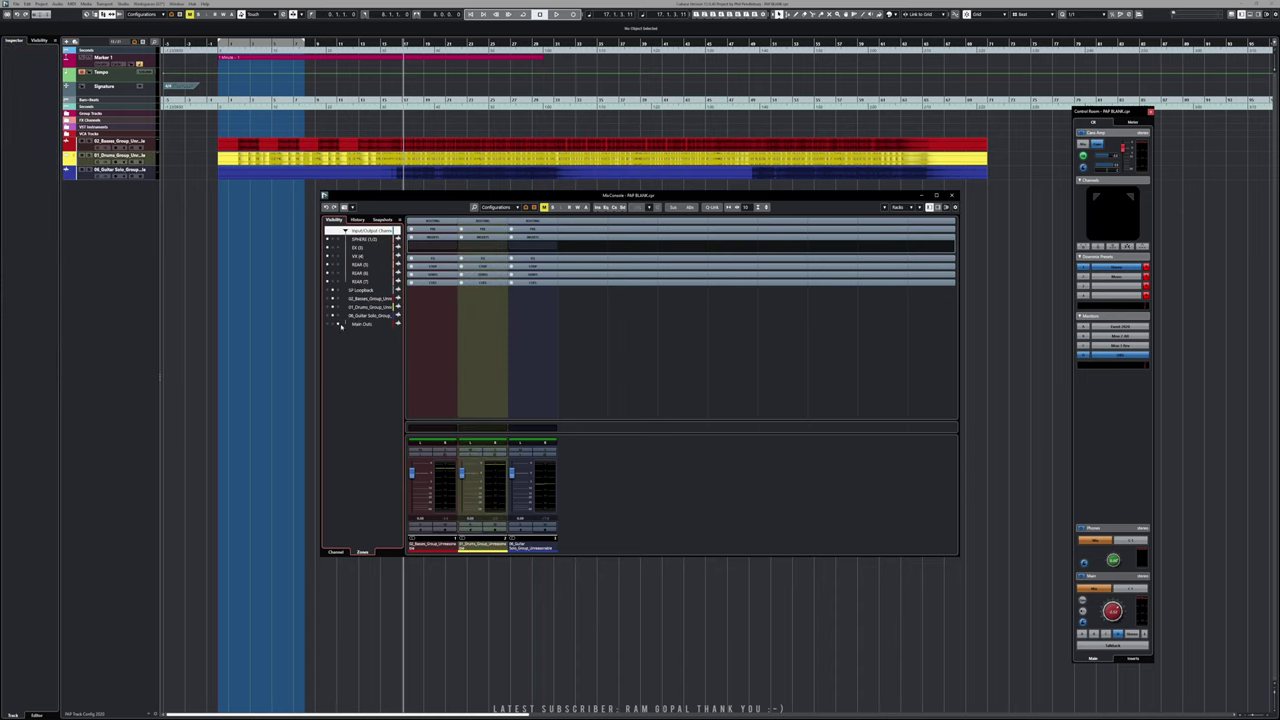
left_click(527, 208)
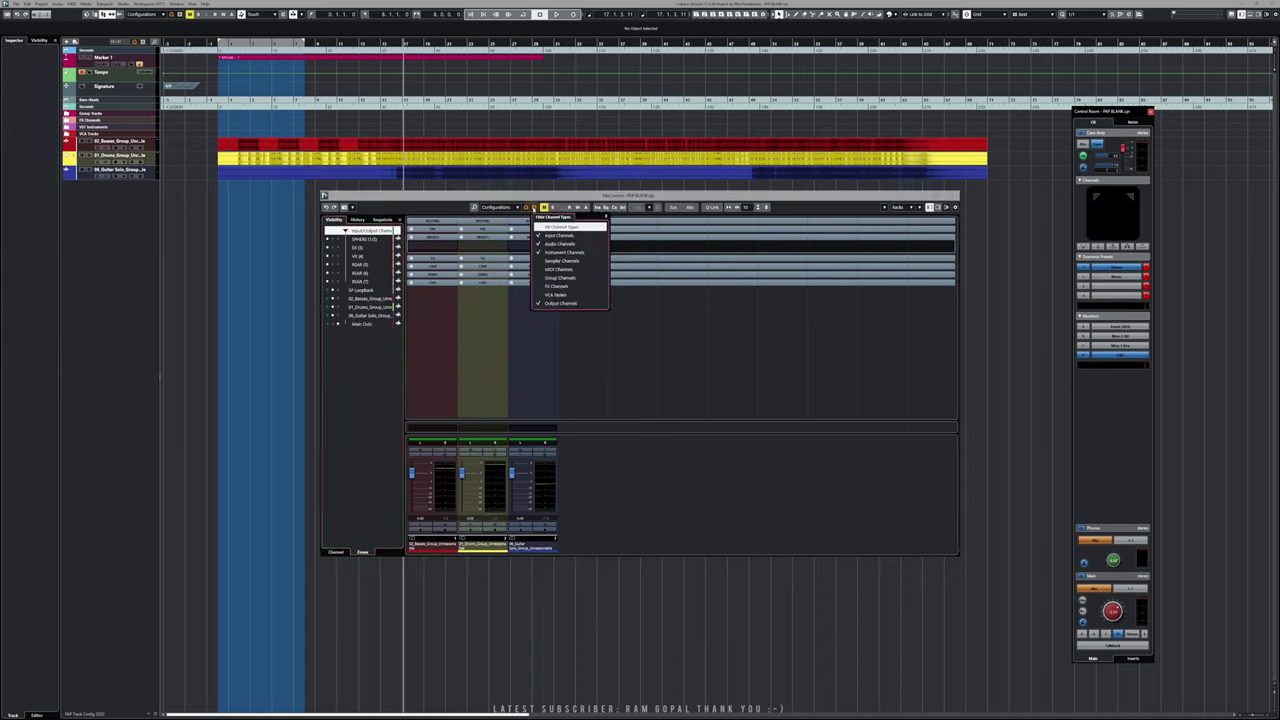
left_click(558, 277)
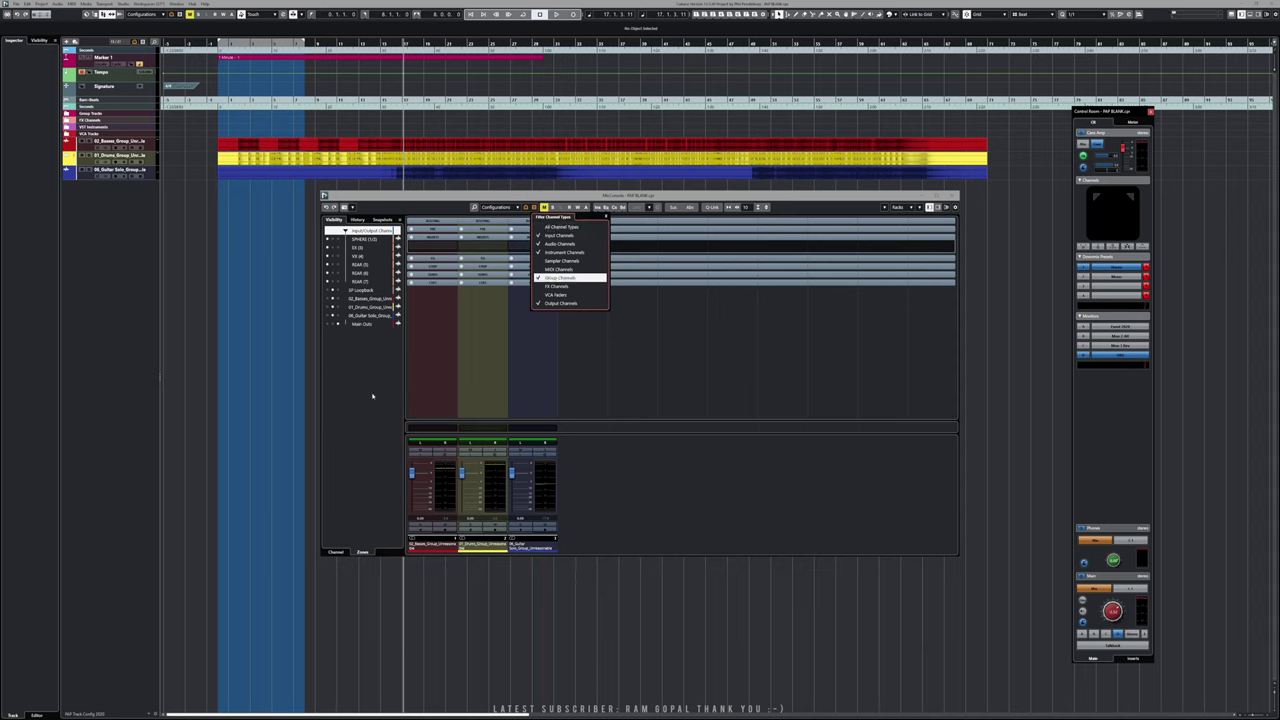
left_click(363, 385)
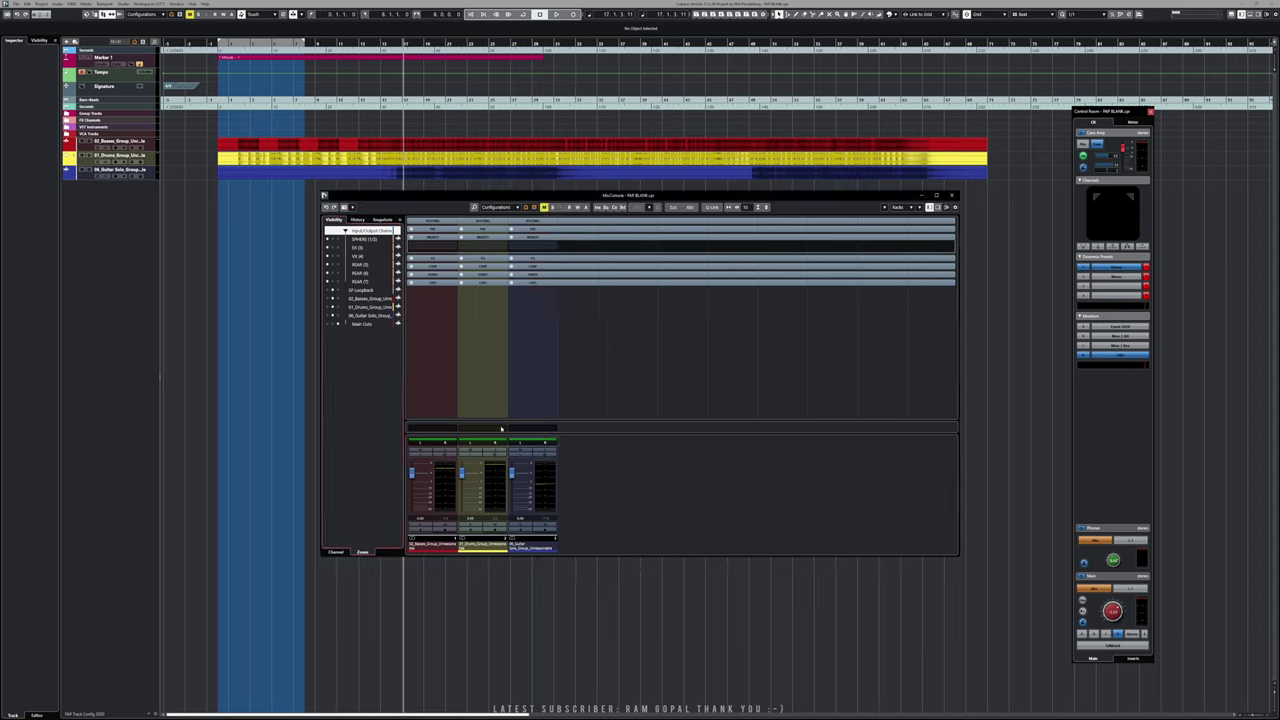
- Return to the MixConsole's channel visibility list and show the Main Outs channel
left_click(336, 552)
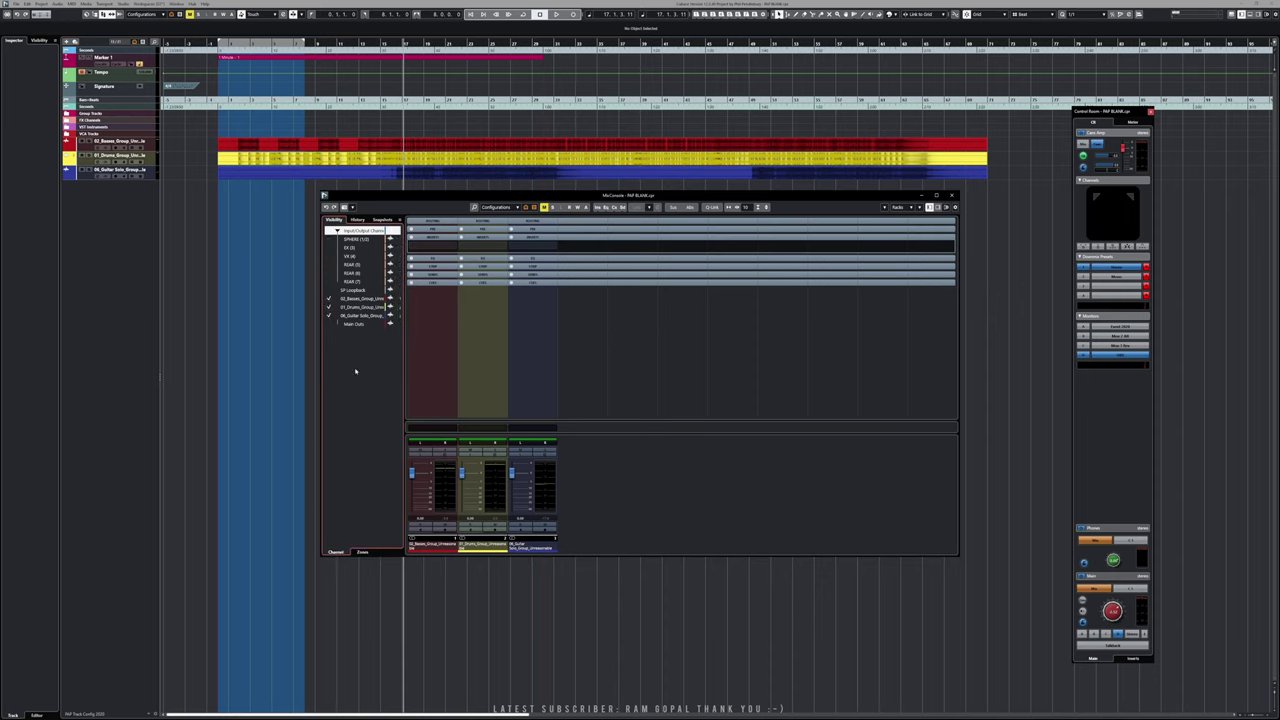
left_click(329, 324)
left_click(660, 489)
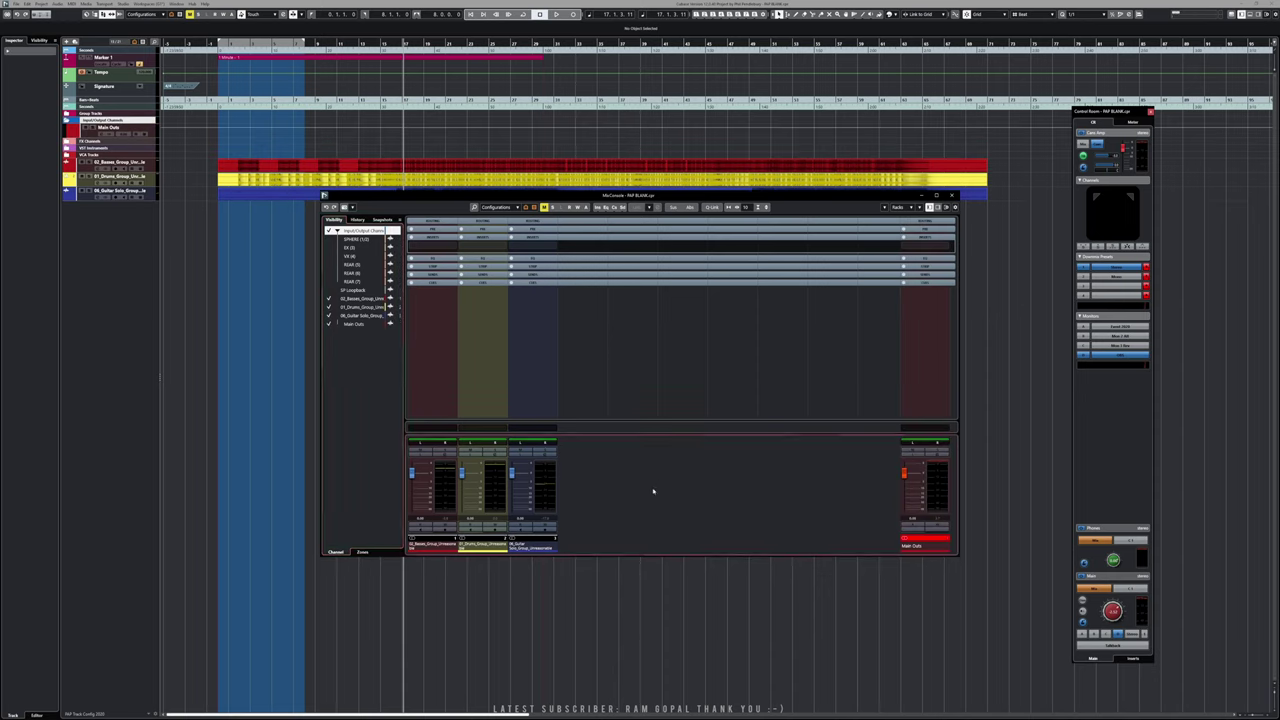
- Lower the Basses, Guitar Solo and Drums faders during playback, Drums to -6.48 dB, then stop and close the MixConsole
key("space")
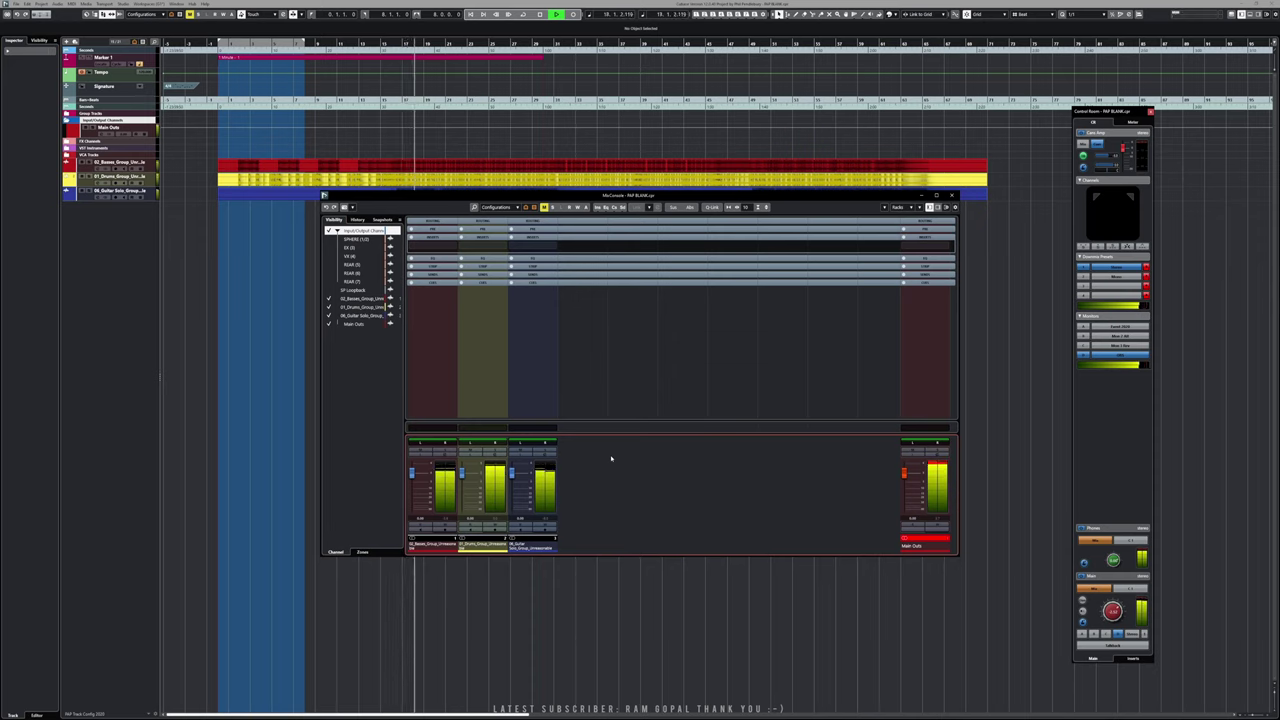
left_click_drag(511, 472, 514, 481)
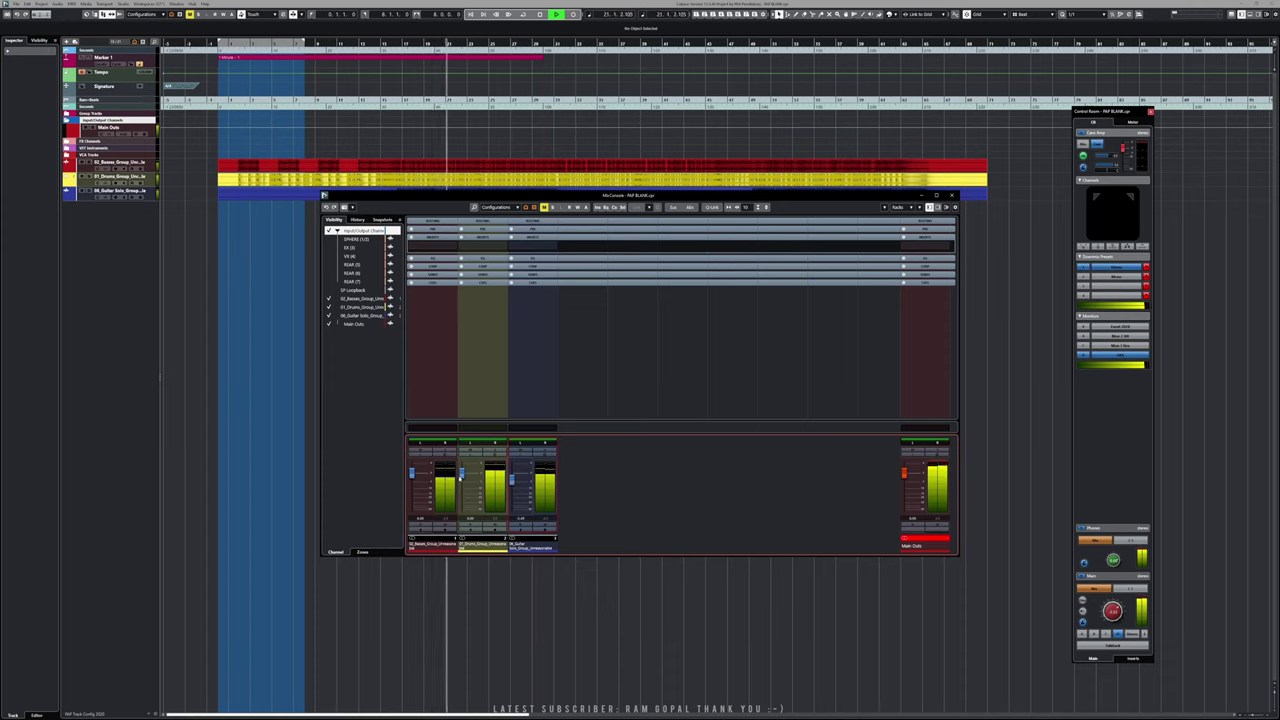
left_click_drag(462, 475, 515, 486)
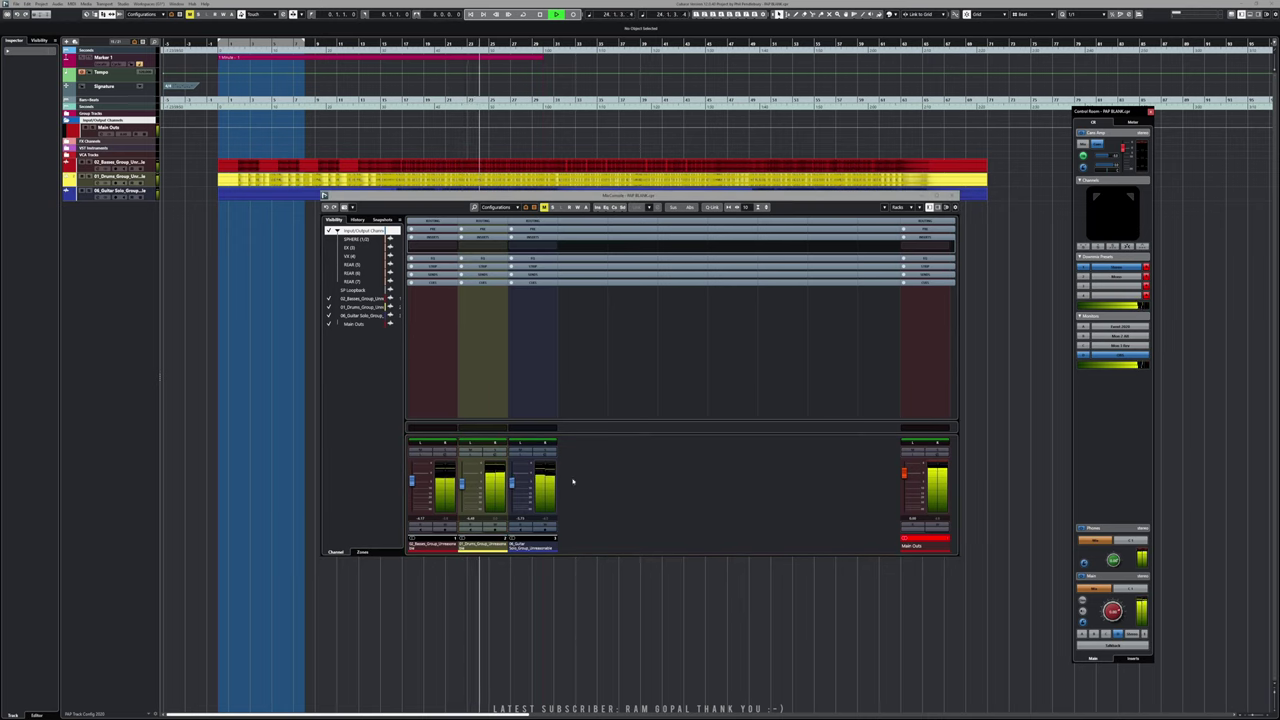
left_click_drag(511, 486, 511, 489)
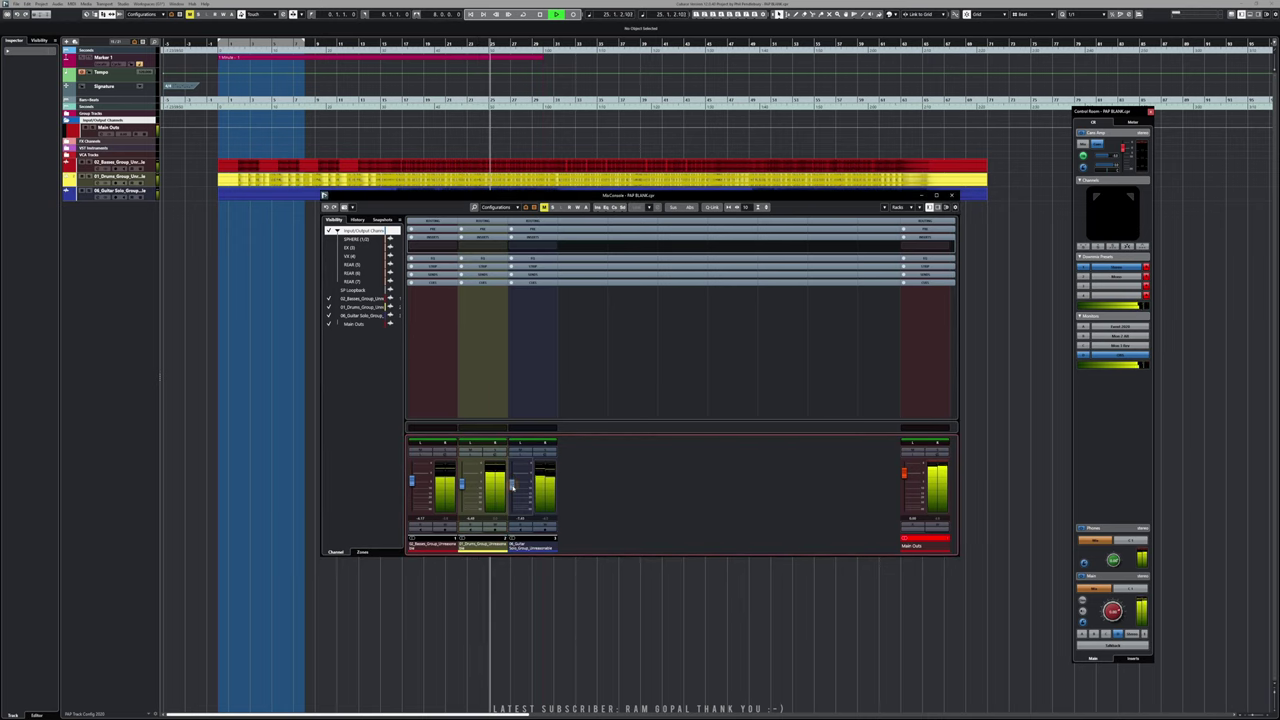
key("space")
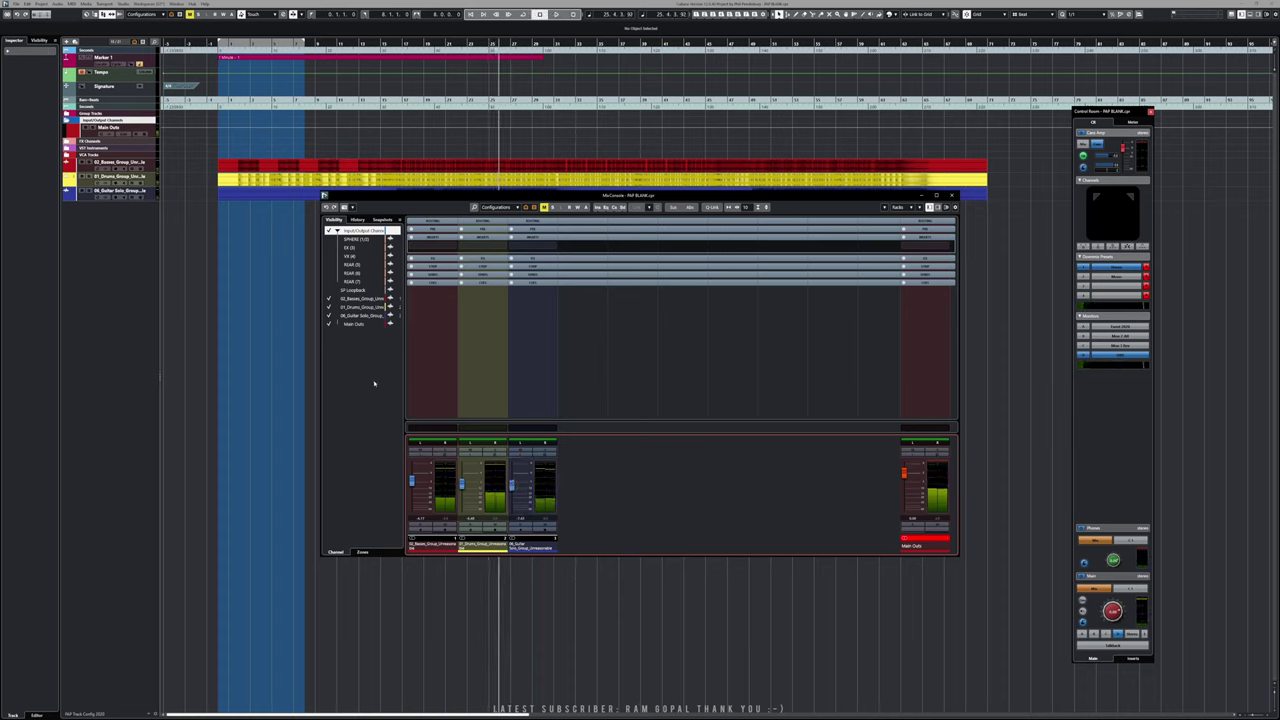
key("F3")
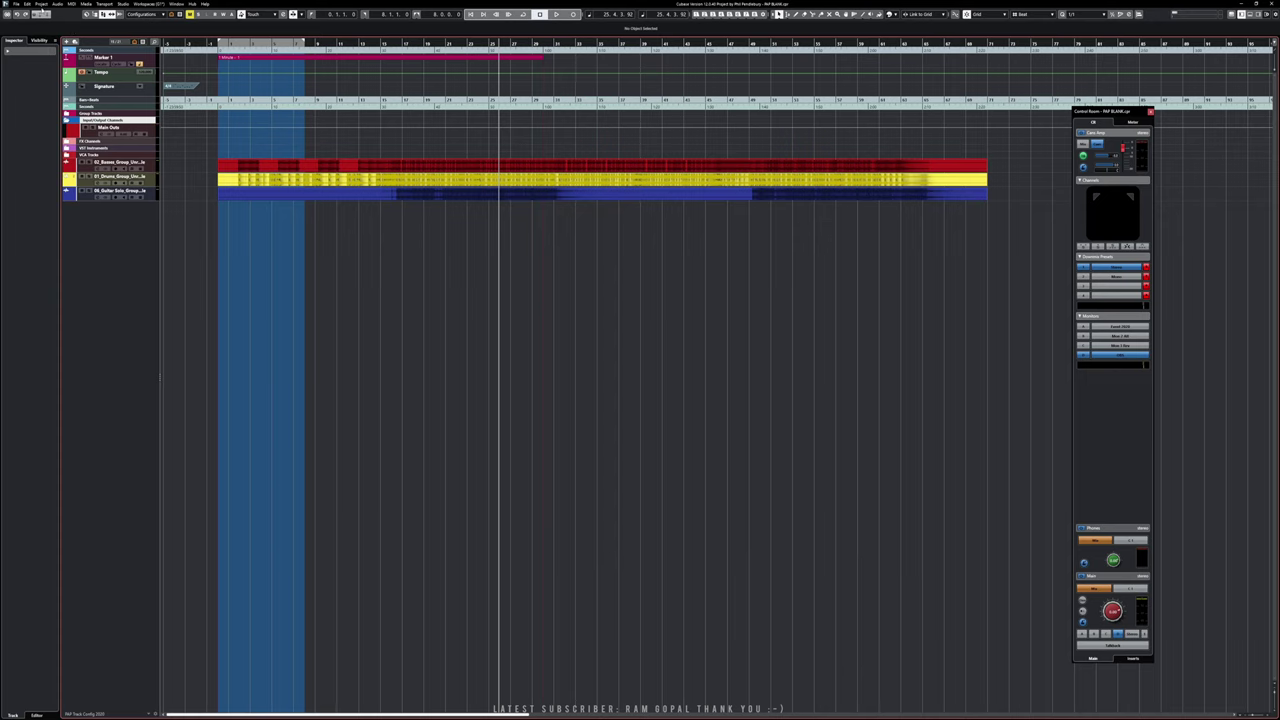
left_click(42, 5)
left_click(72, 87)
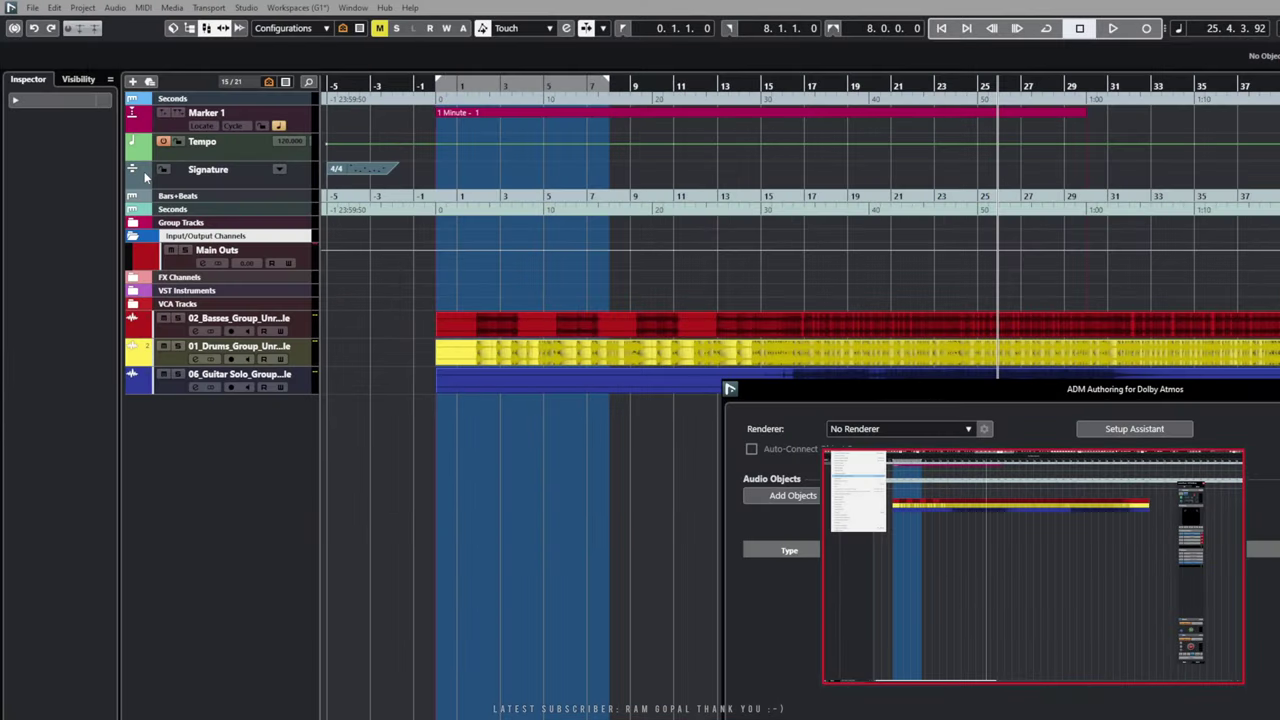
left_click(1137, 429)
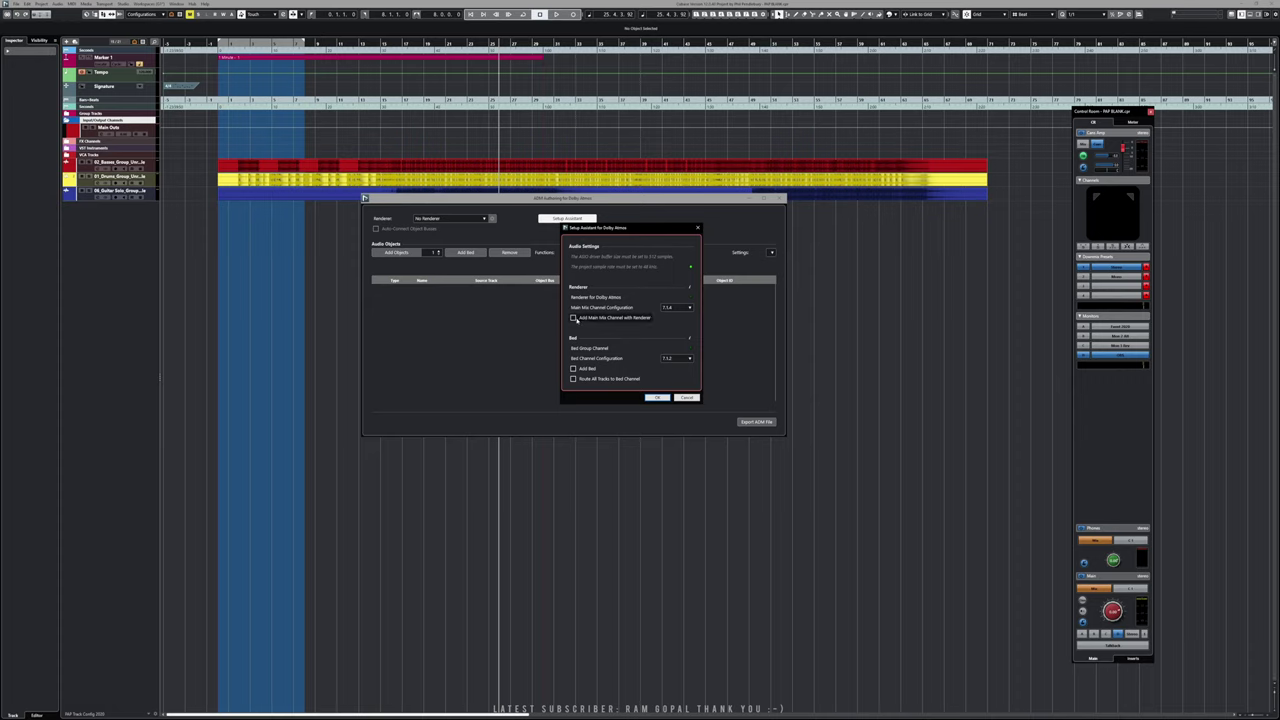
left_click(573, 318)
left_click(573, 368)
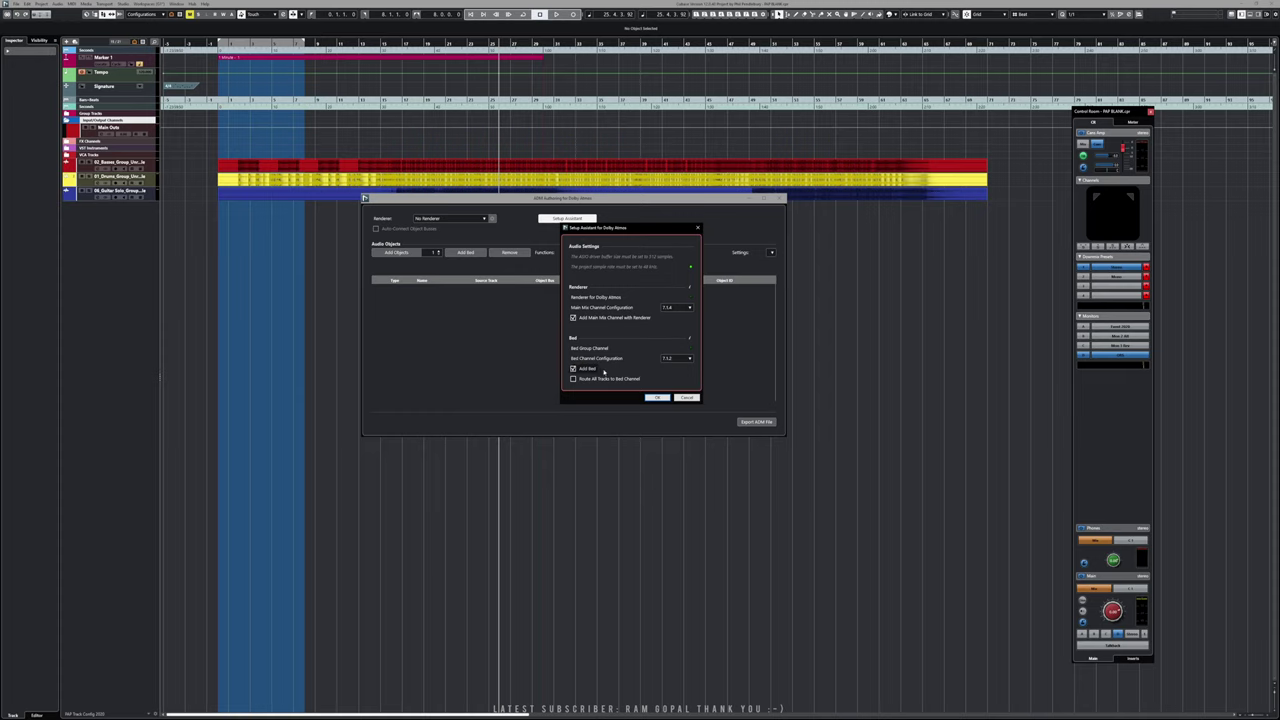
left_click(573, 379)
left_click(657, 397)
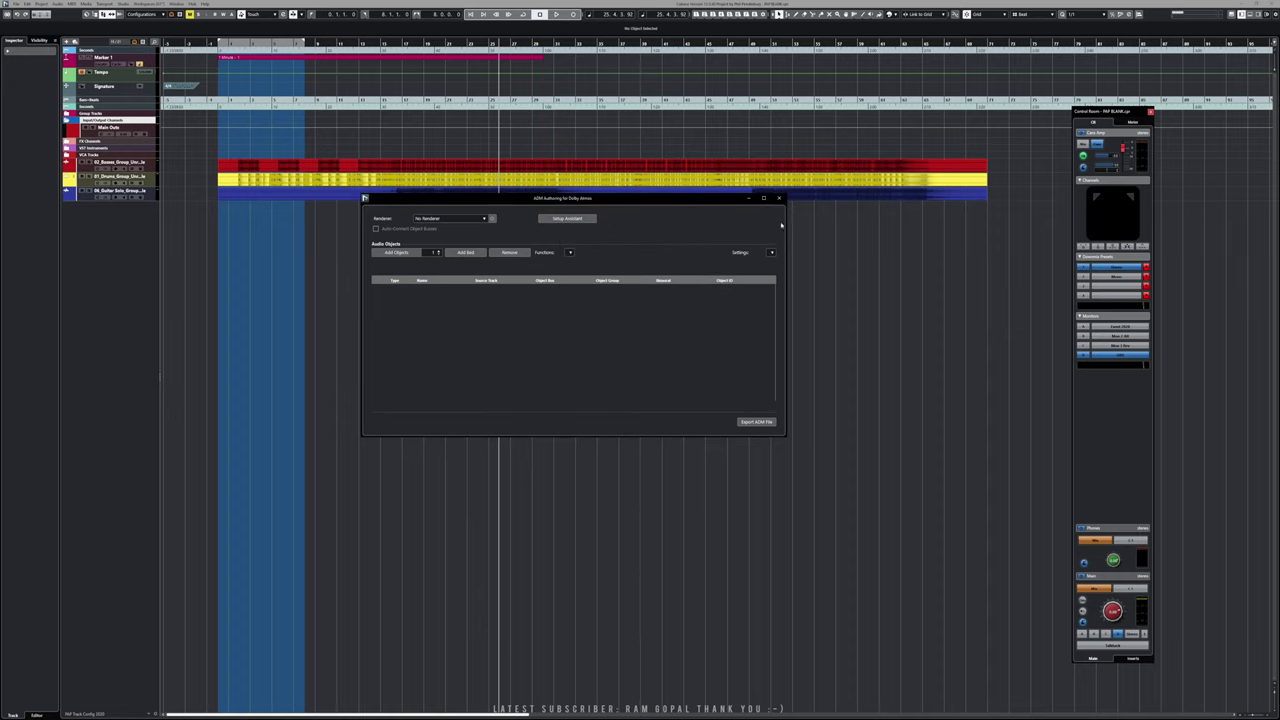
left_click(778, 197)
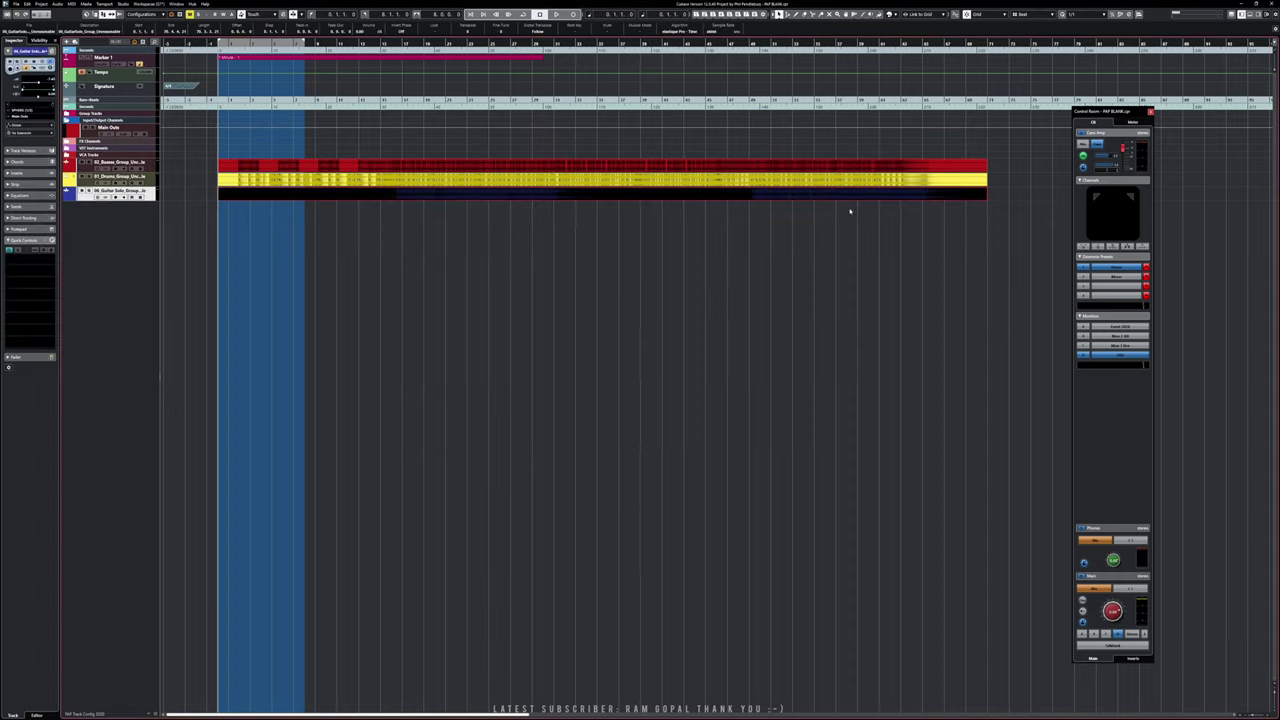
- Remove the Guitar Solo group track from the project
right_click(90, 198)
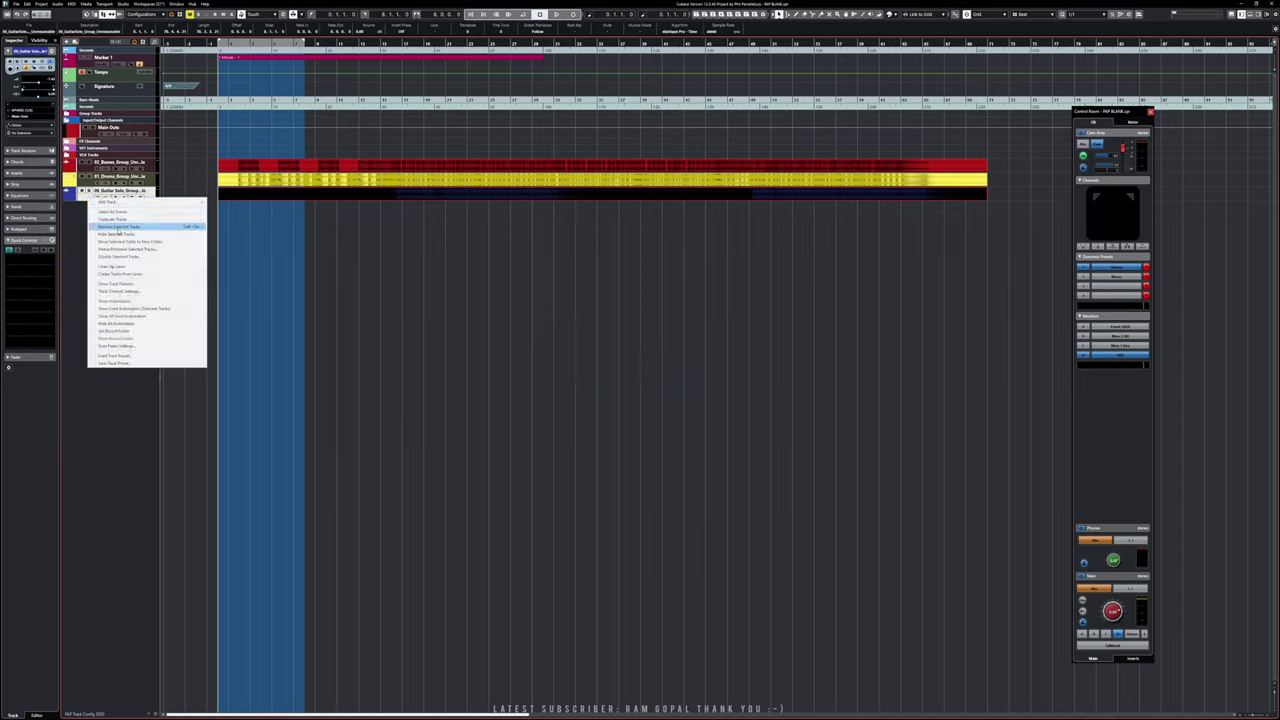
left_click(117, 226)
left_click(625, 379)
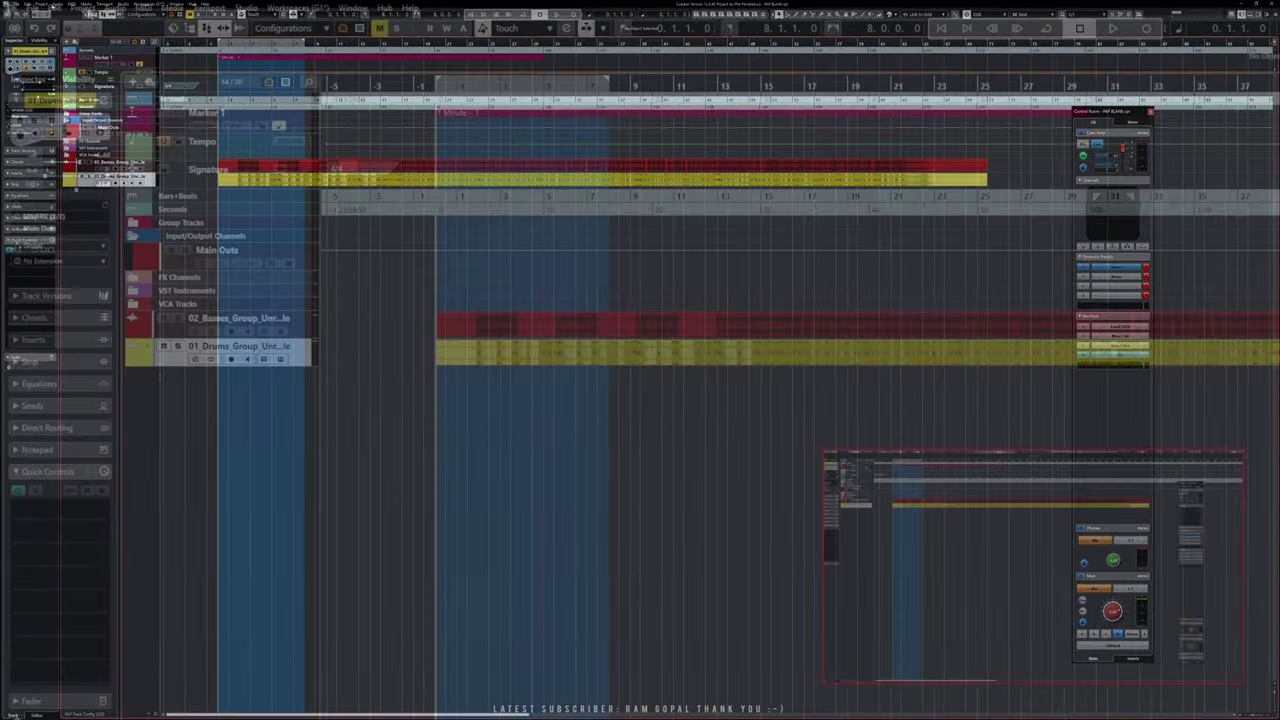
- Run the Dolby Atmos Setup Assistant, adding a 7.1.4 main mix with renderer and a 7.1.2 bed, with all tracks routed to it
left_click(41, 4)
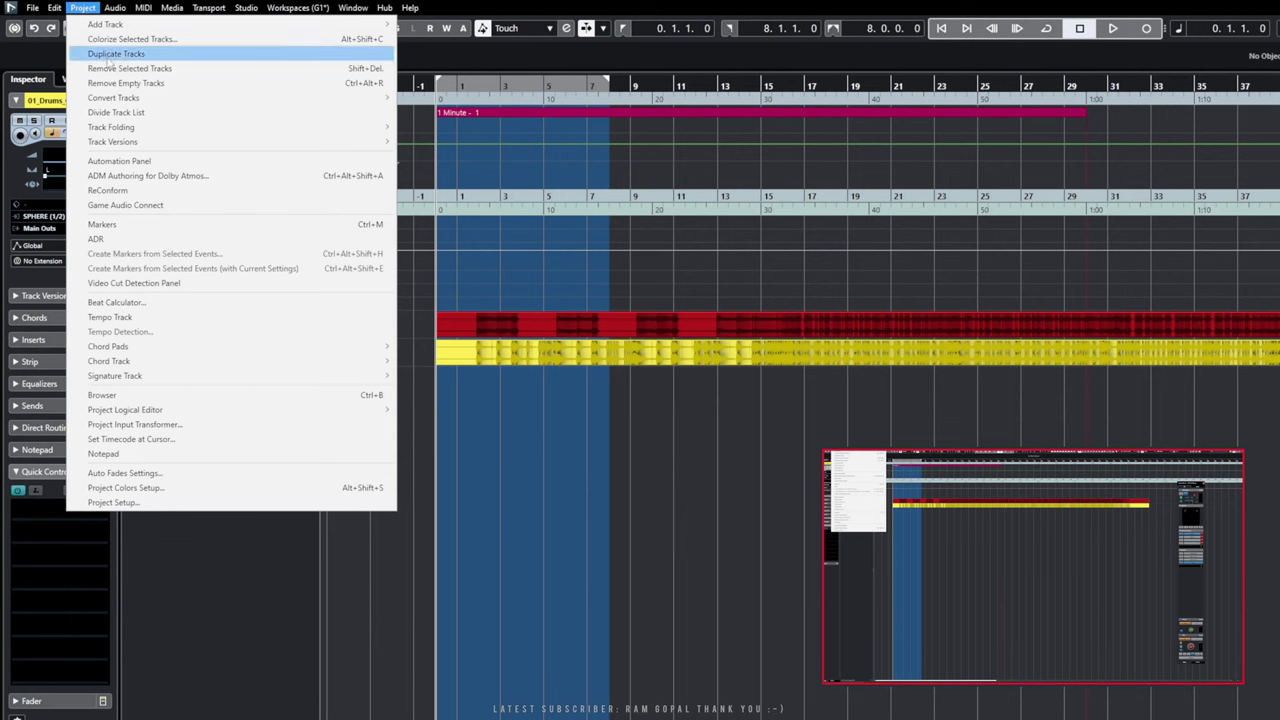
left_click(147, 175)
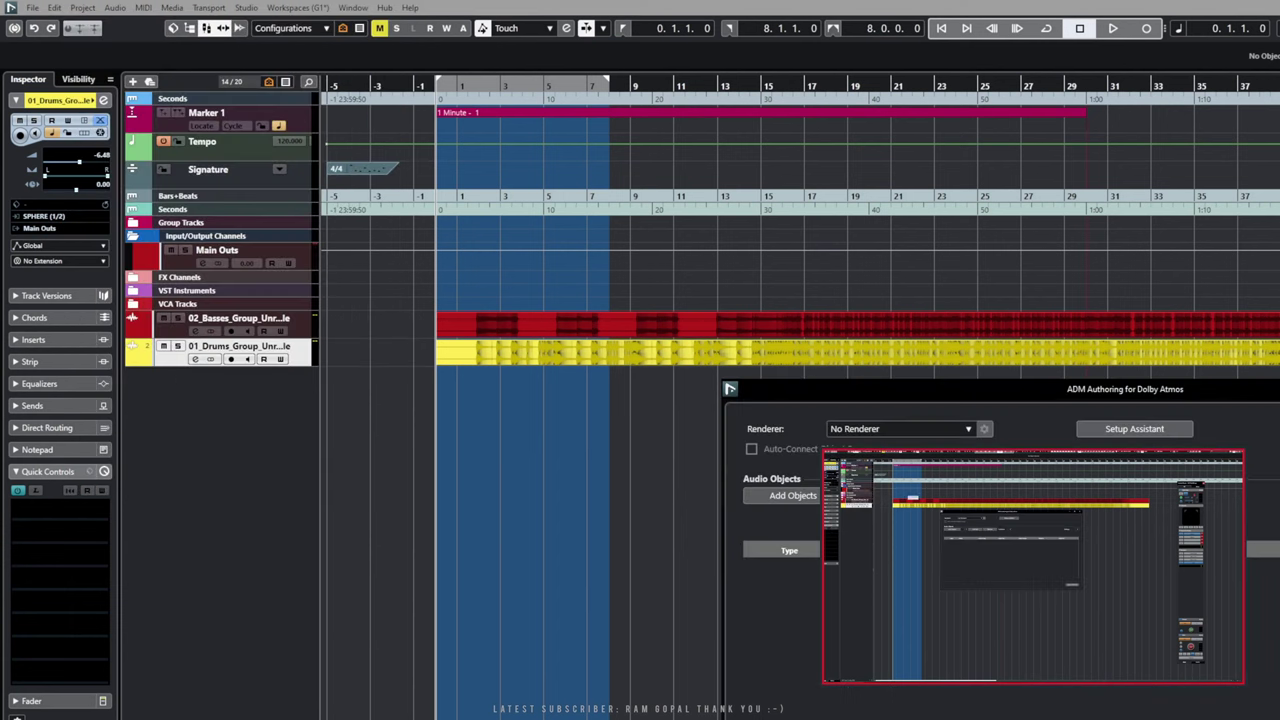
left_click(1134, 428)
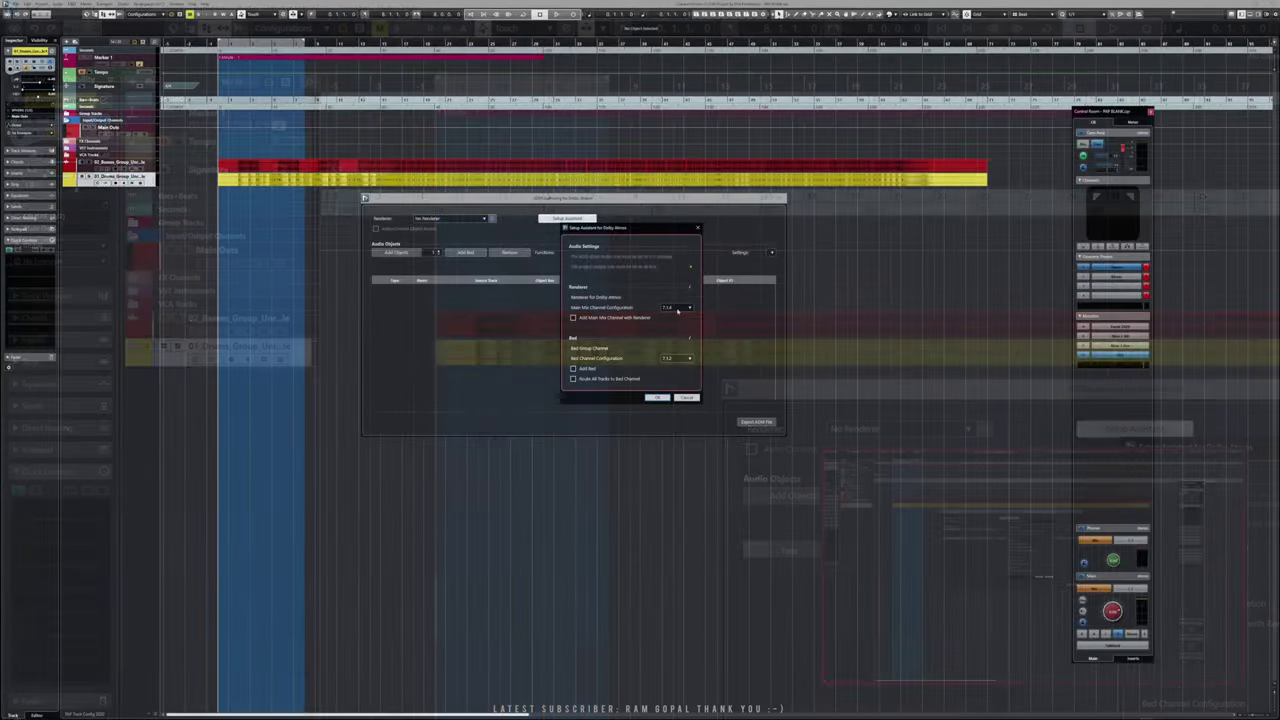
left_click(576, 320)
left_click(576, 319)
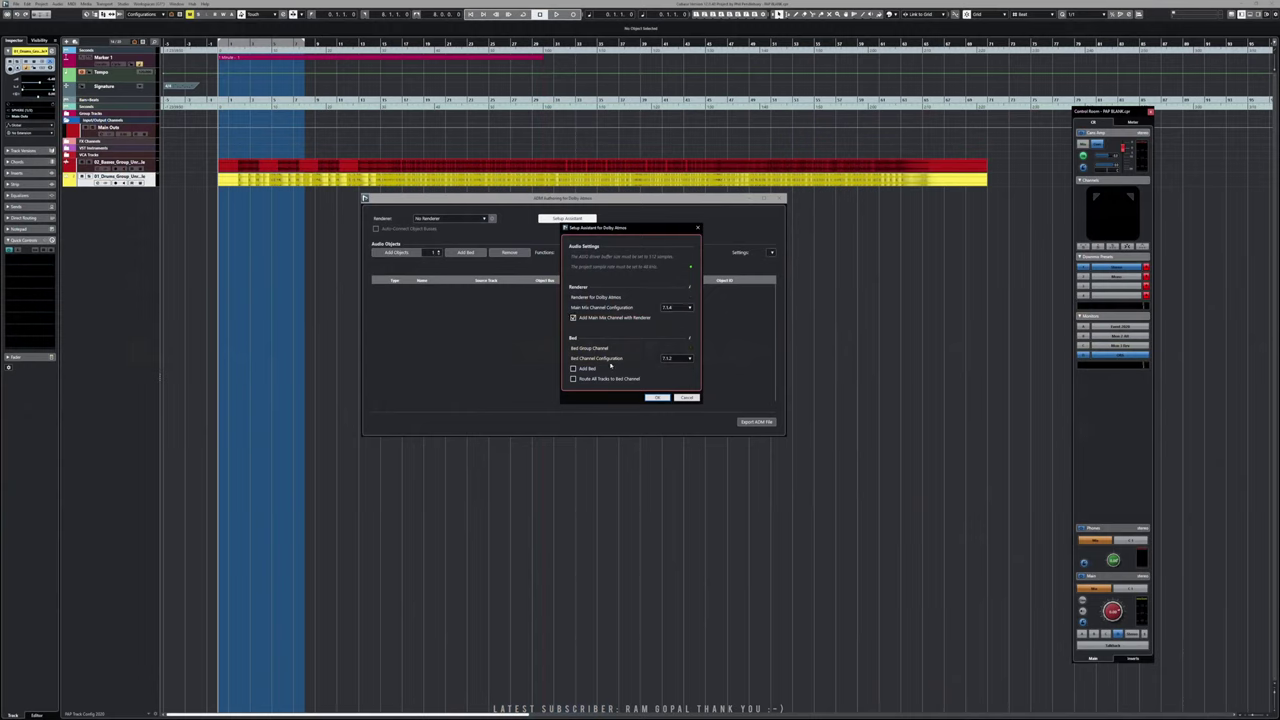
left_click(573, 368)
left_click(573, 379)
left_click(658, 398)
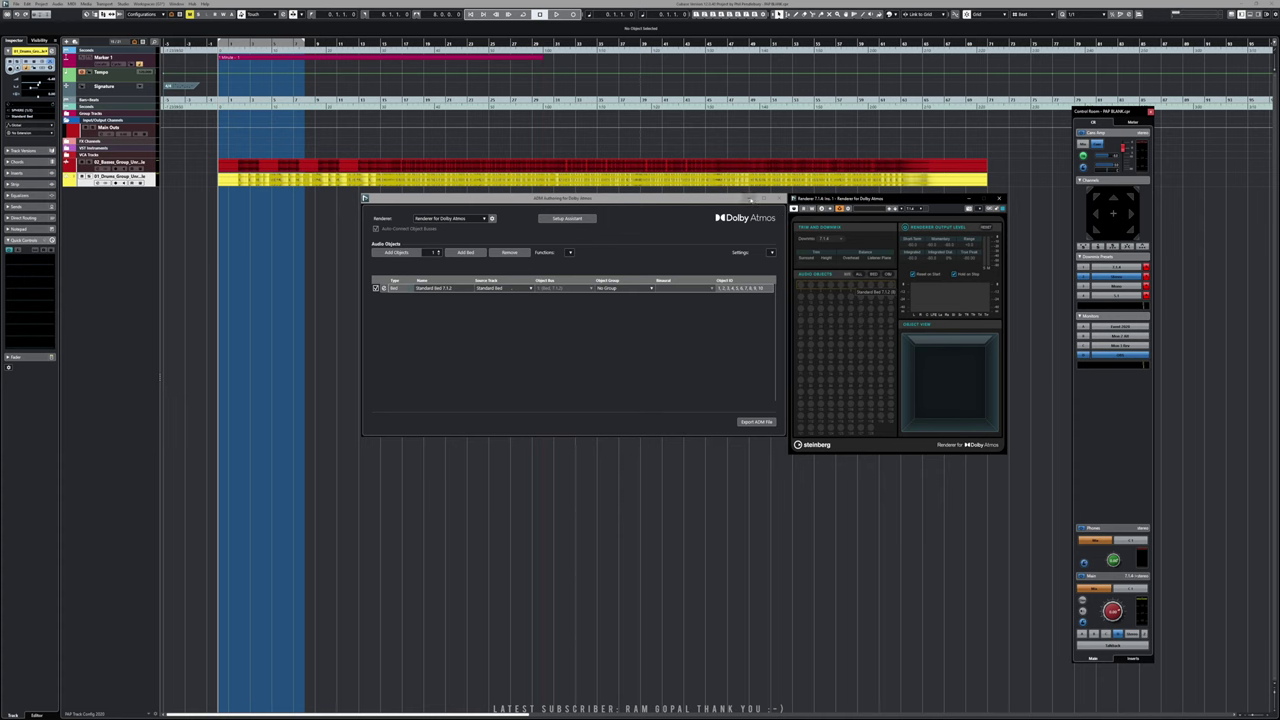
- Minimize the ADM authoring window and review the MixConsole's channel type filter, zones and channel visibility
left_click(749, 198)
key("F3")
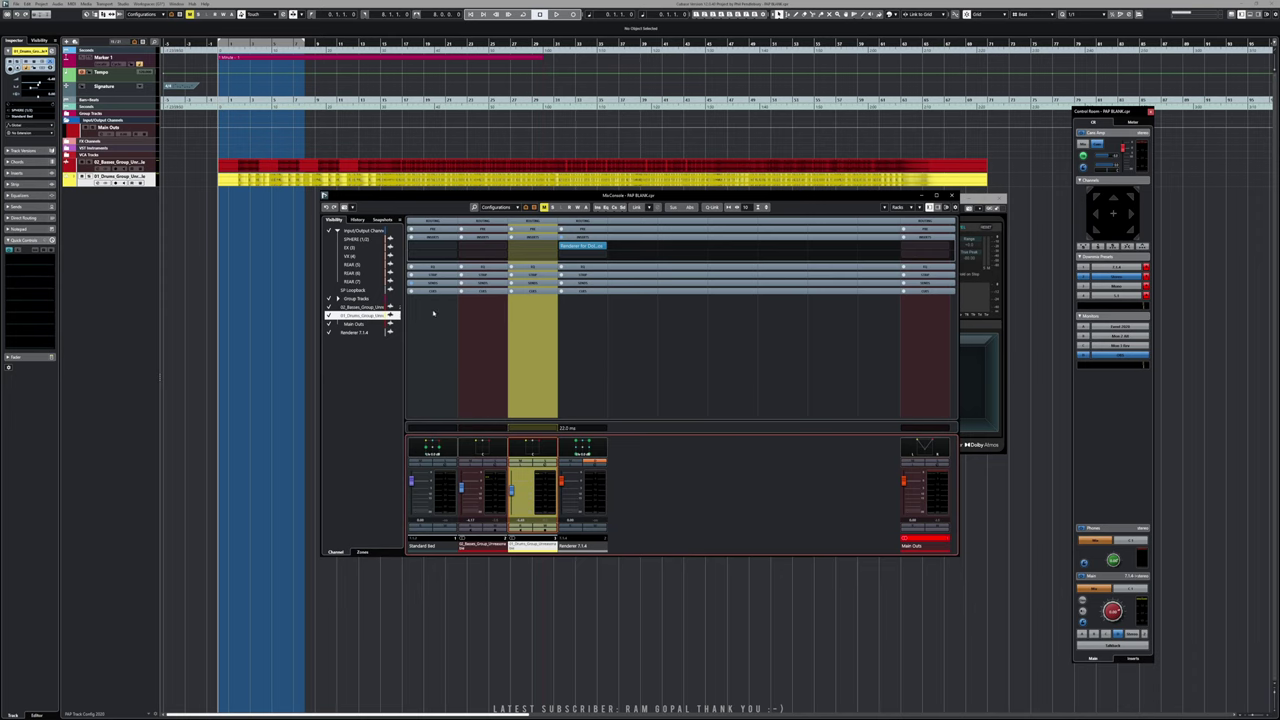
left_click(534, 207)
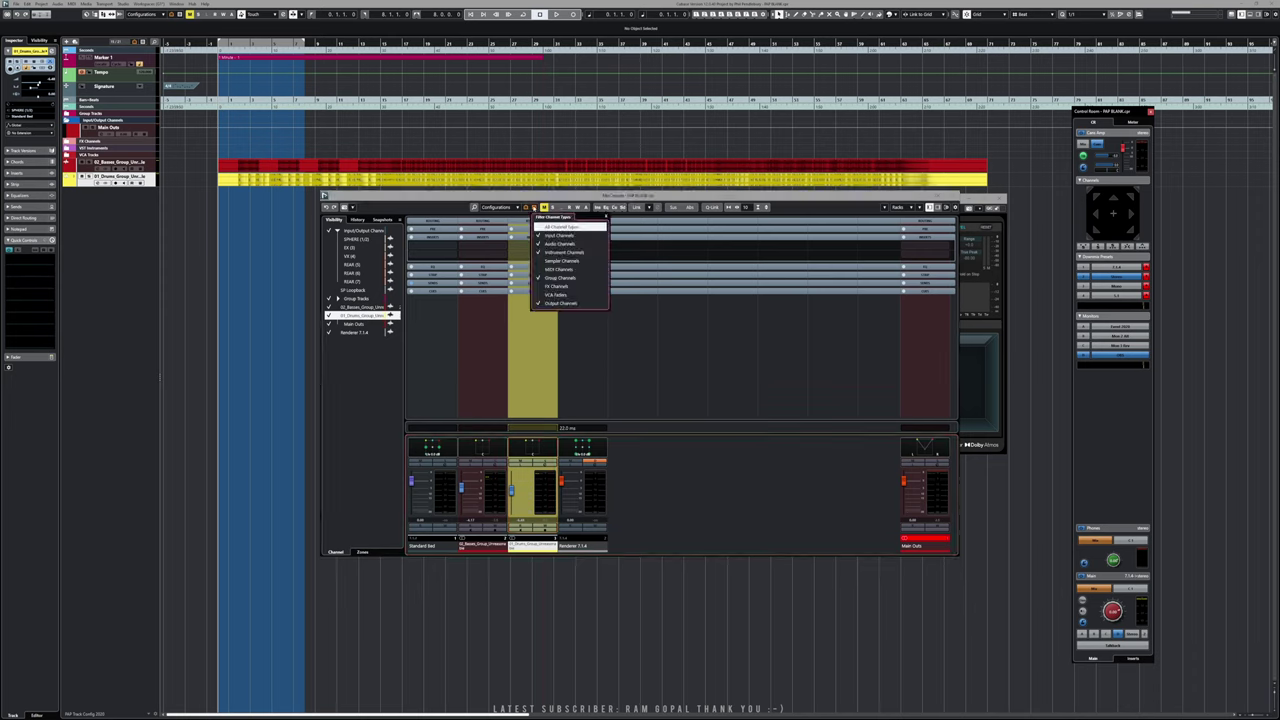
left_click(401, 389)
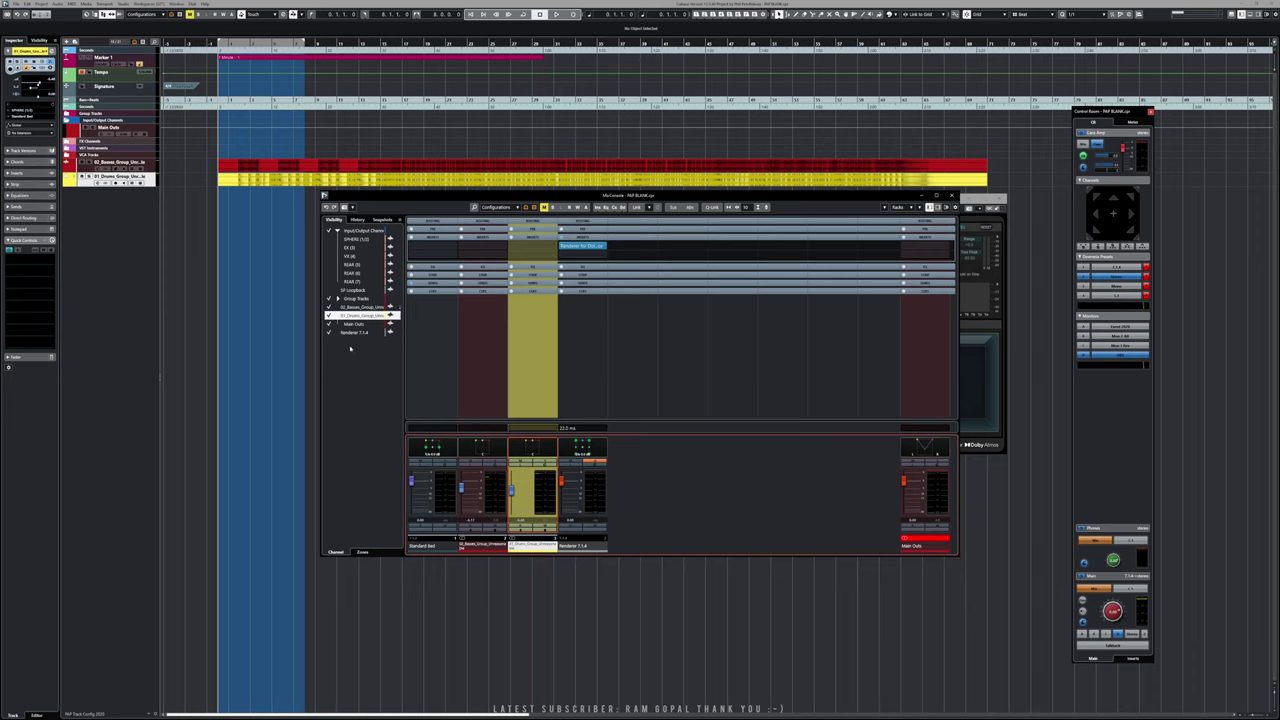
left_click(362, 552)
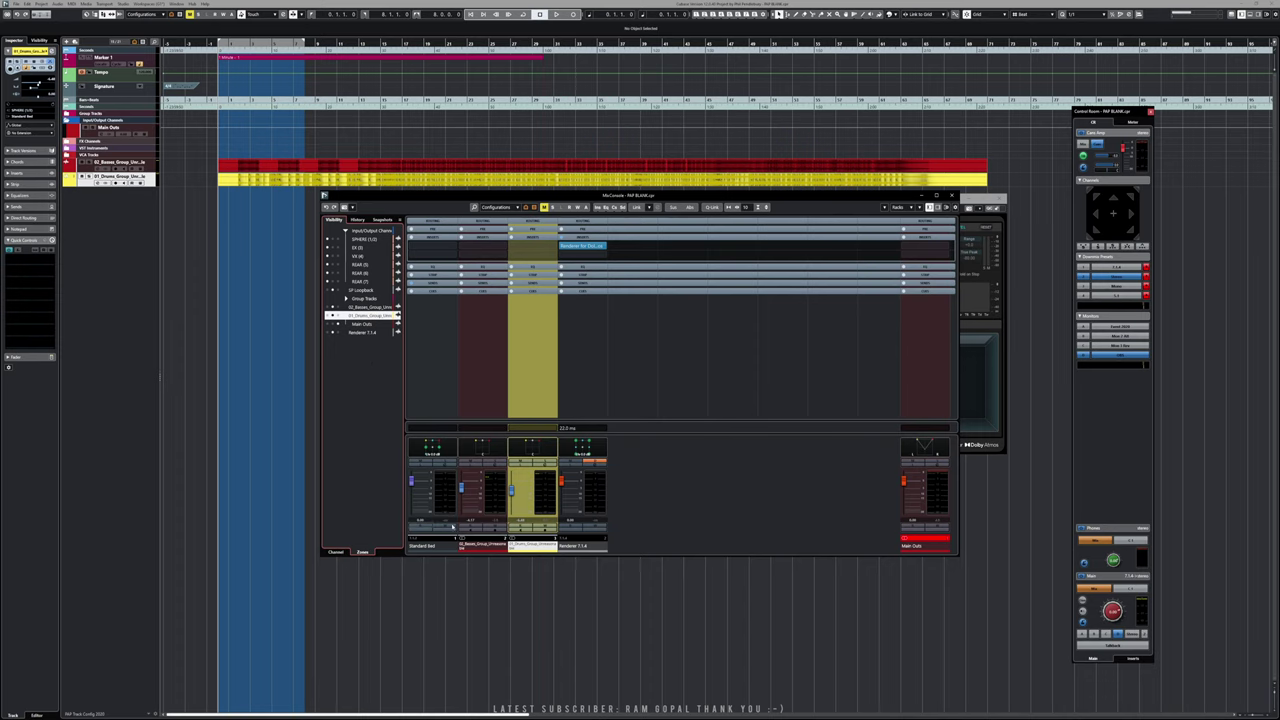
left_click(335, 552)
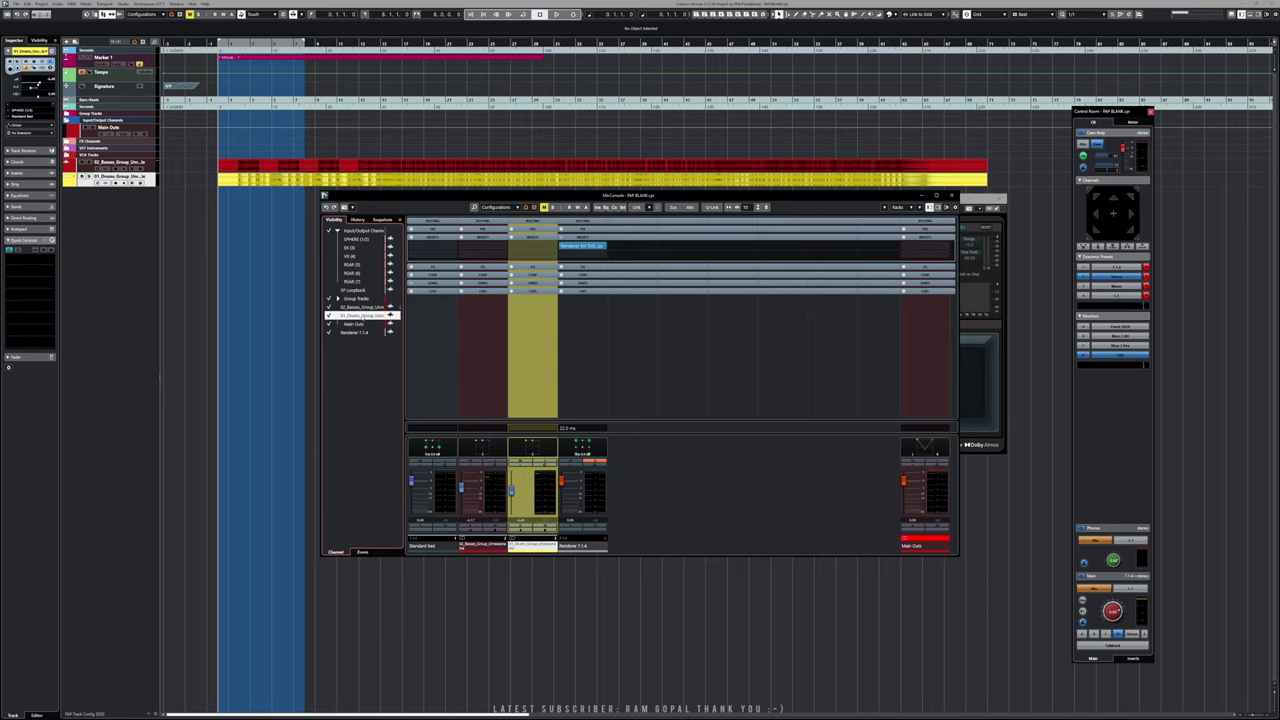
- In the MixConsole zones, collapse the input/output channels, expand the group tracks, and lock the Basses and Drums channels to the left zone
left_click(363, 316)
left_click(363, 316)
left_click(362, 552)
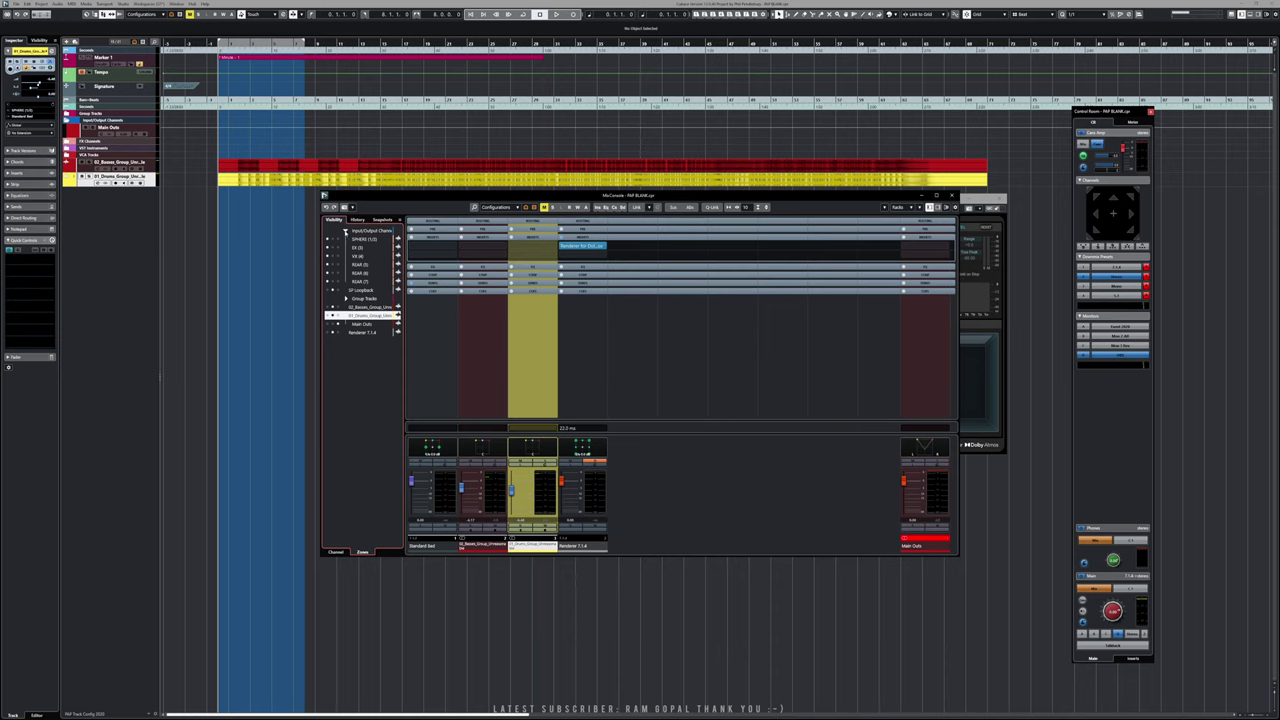
left_click(345, 231)
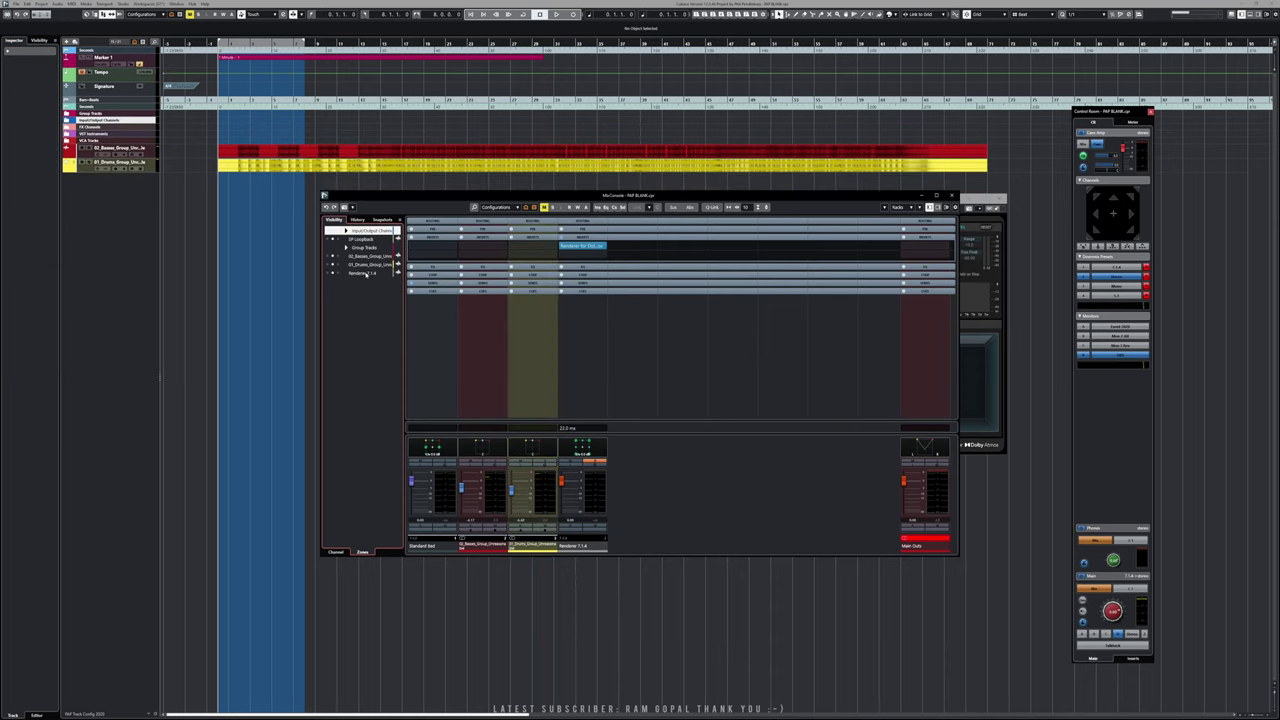
left_click(347, 248)
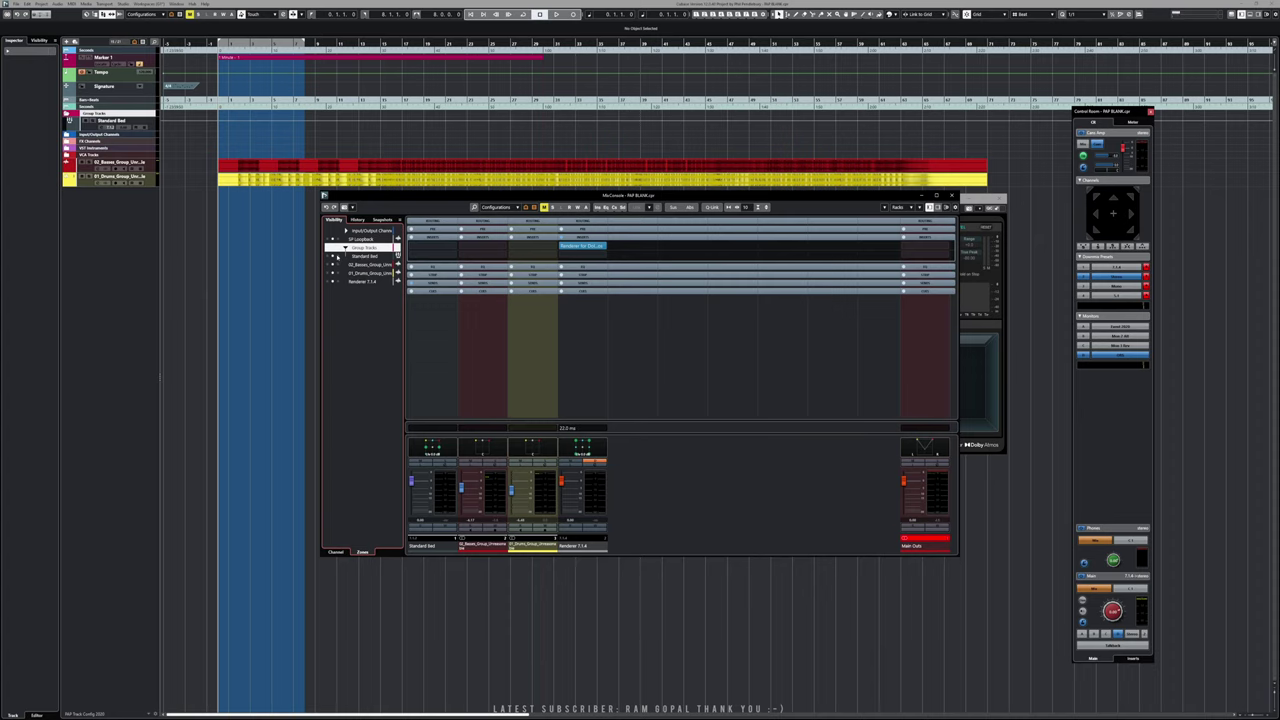
left_click(328, 264)
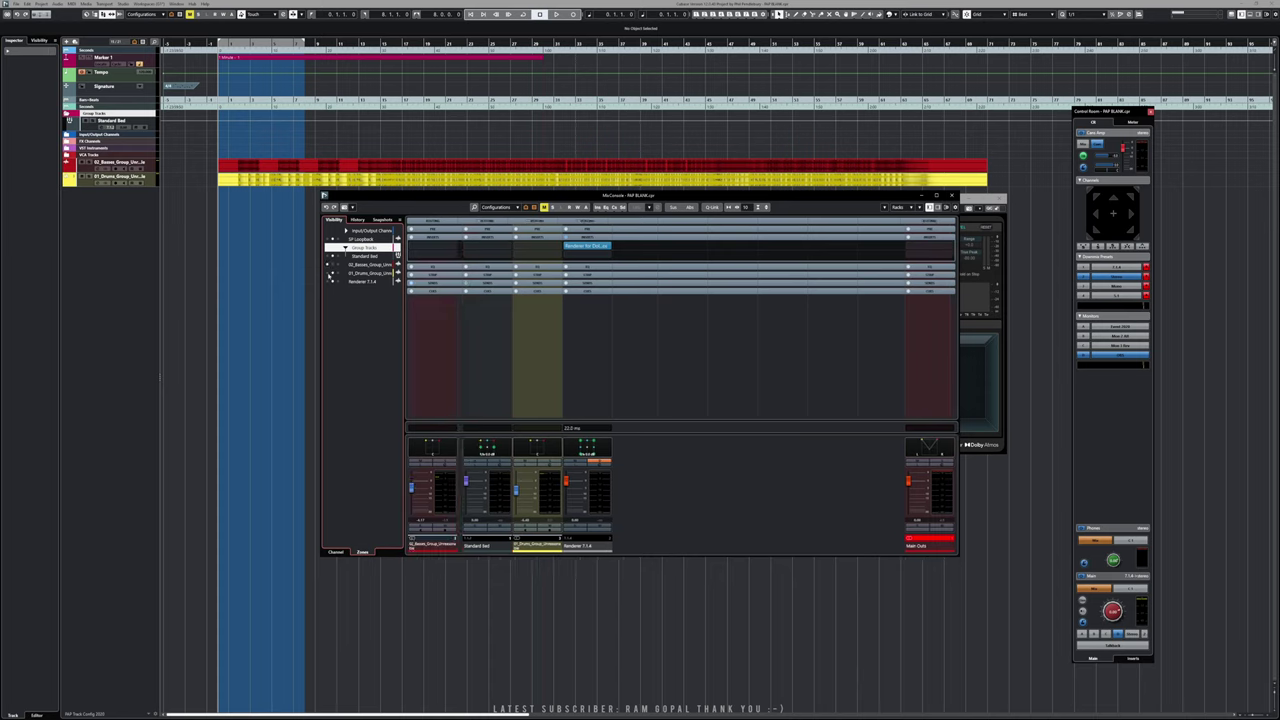
left_click(328, 273)
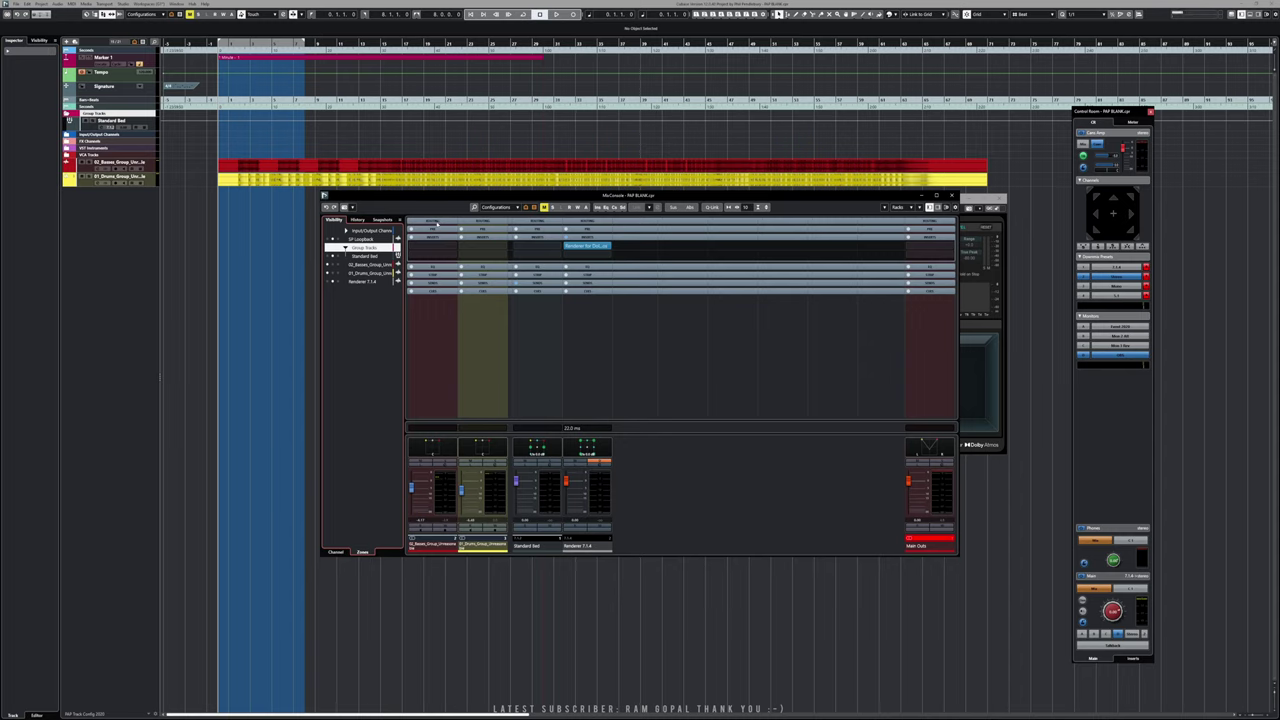
- Check the Basses and Drums routing, then play the project with the Dolby Atmos renderer open to view its output levels, and stop
left_click(438, 222)
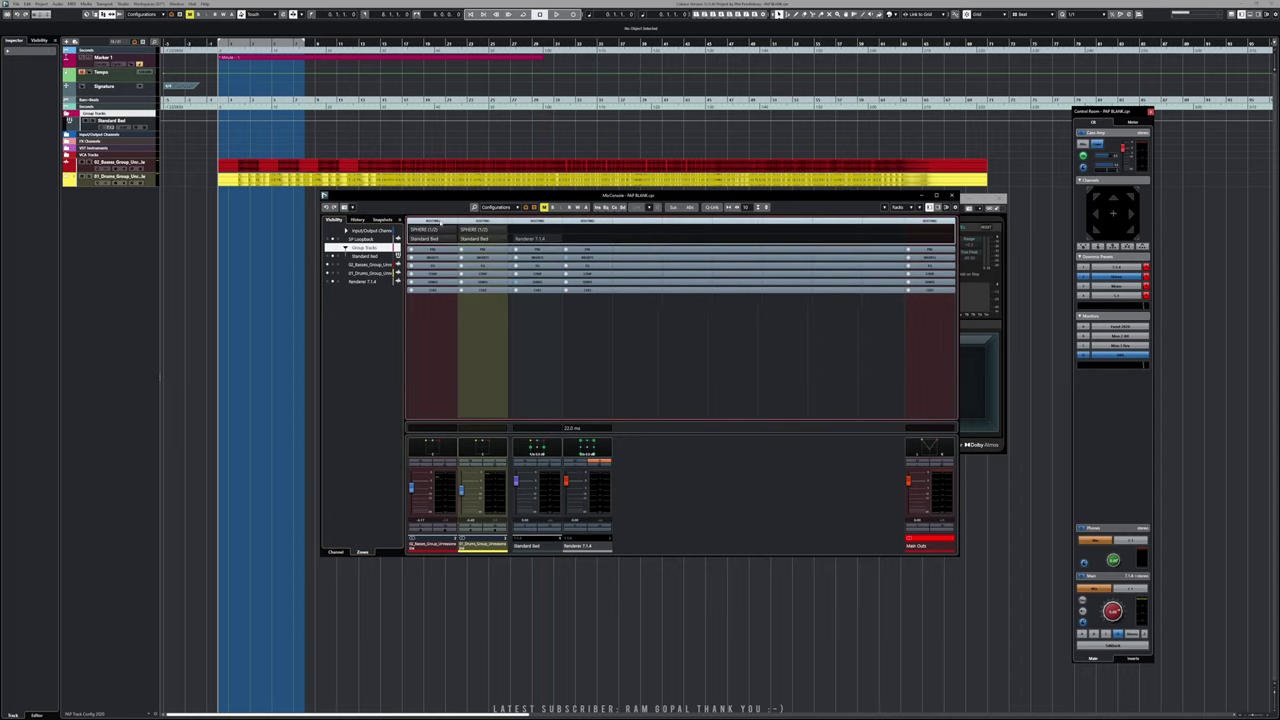
left_click(437, 221)
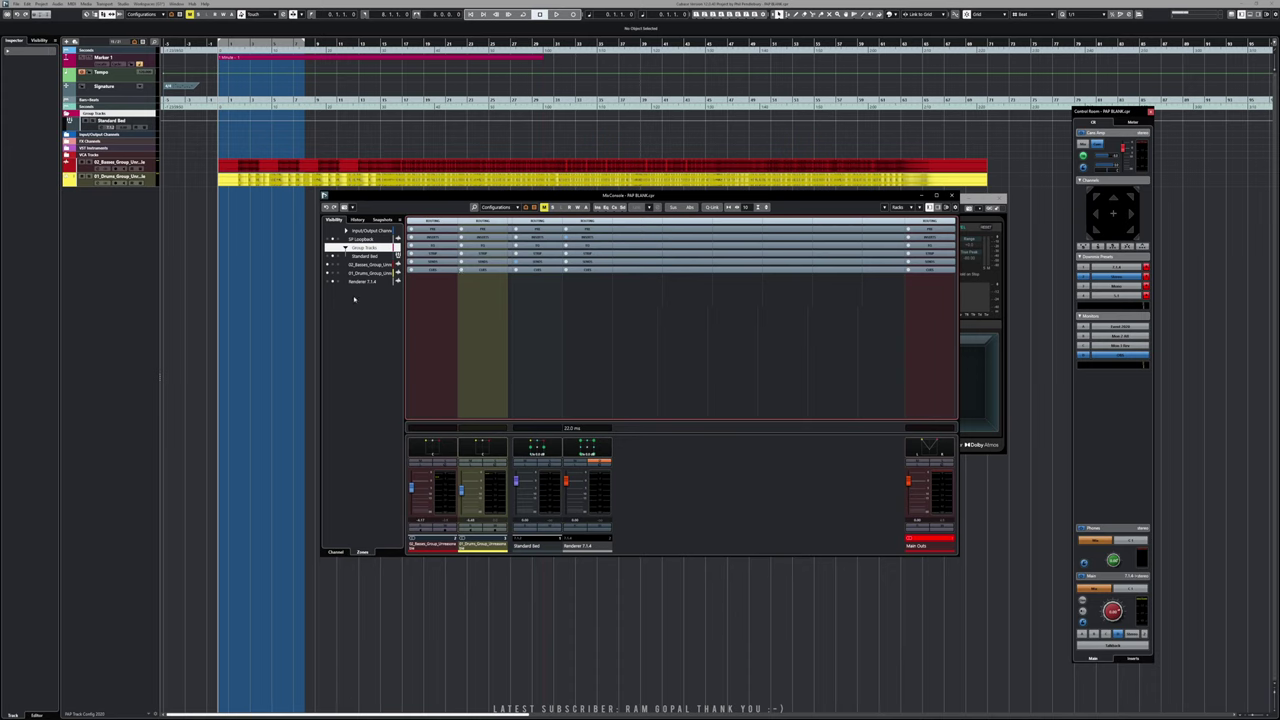
key("space")
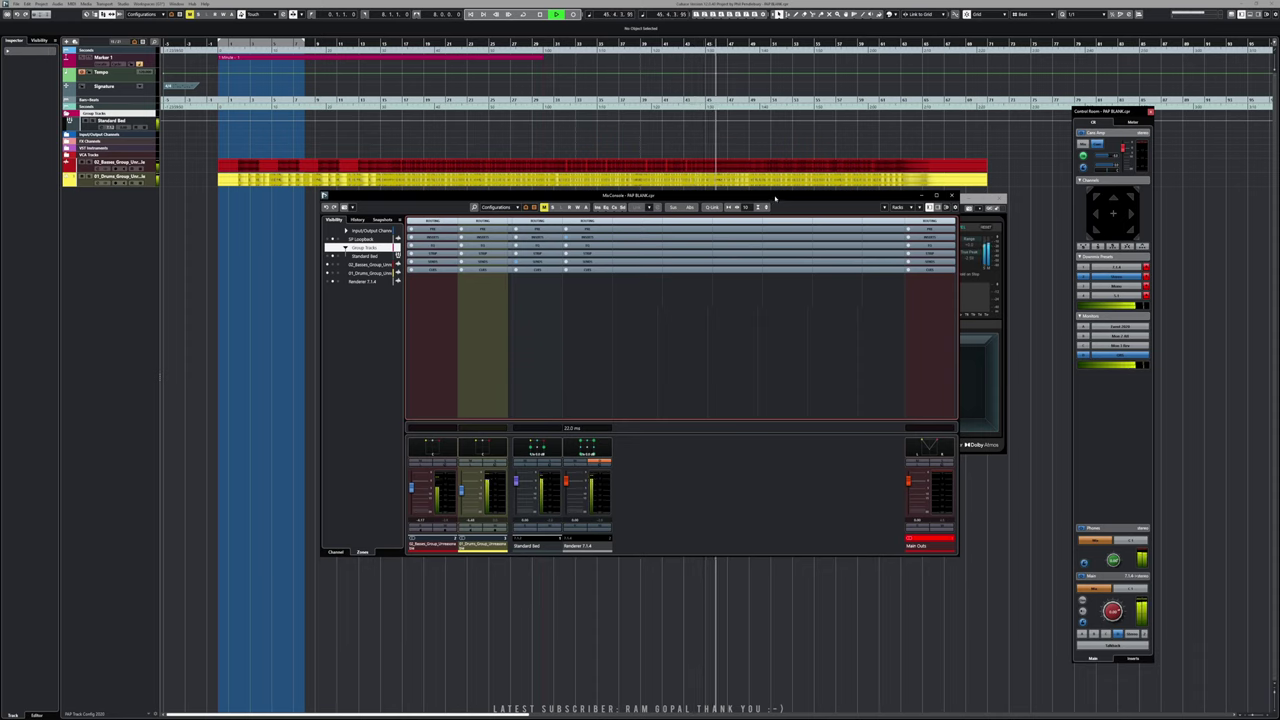
left_click(969, 199)
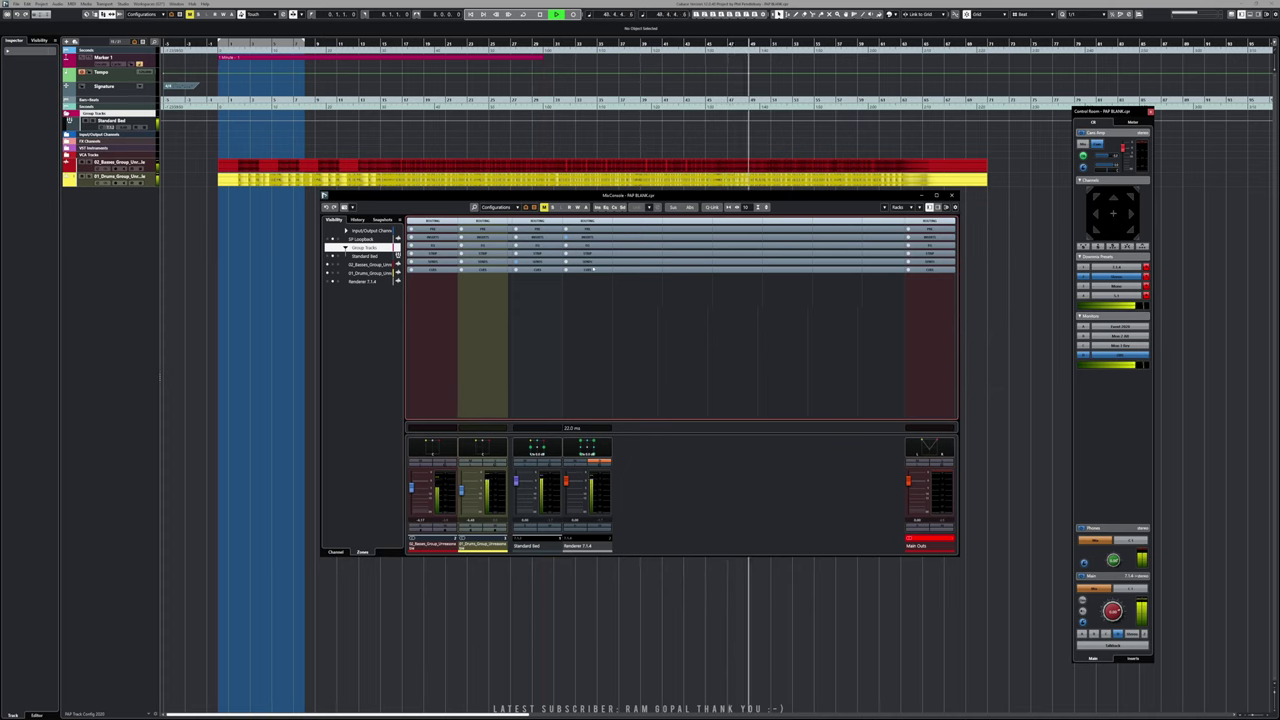
left_click(565, 237)
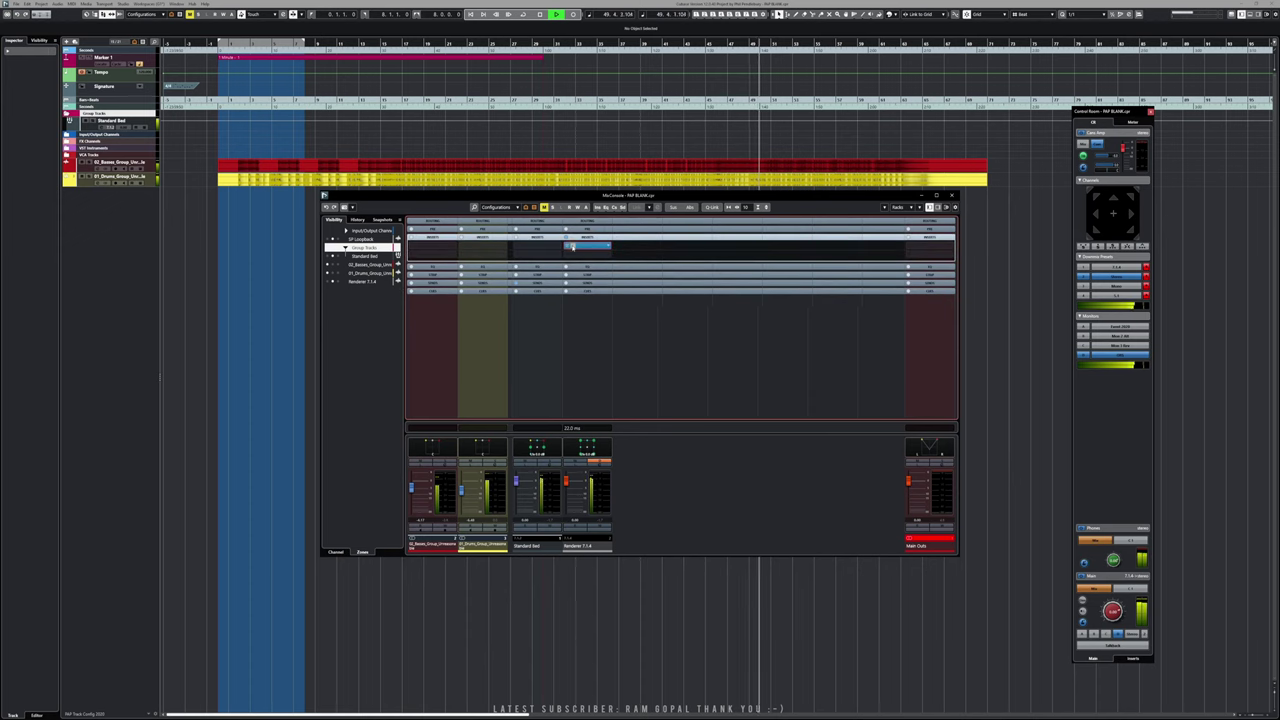
left_click(573, 247)
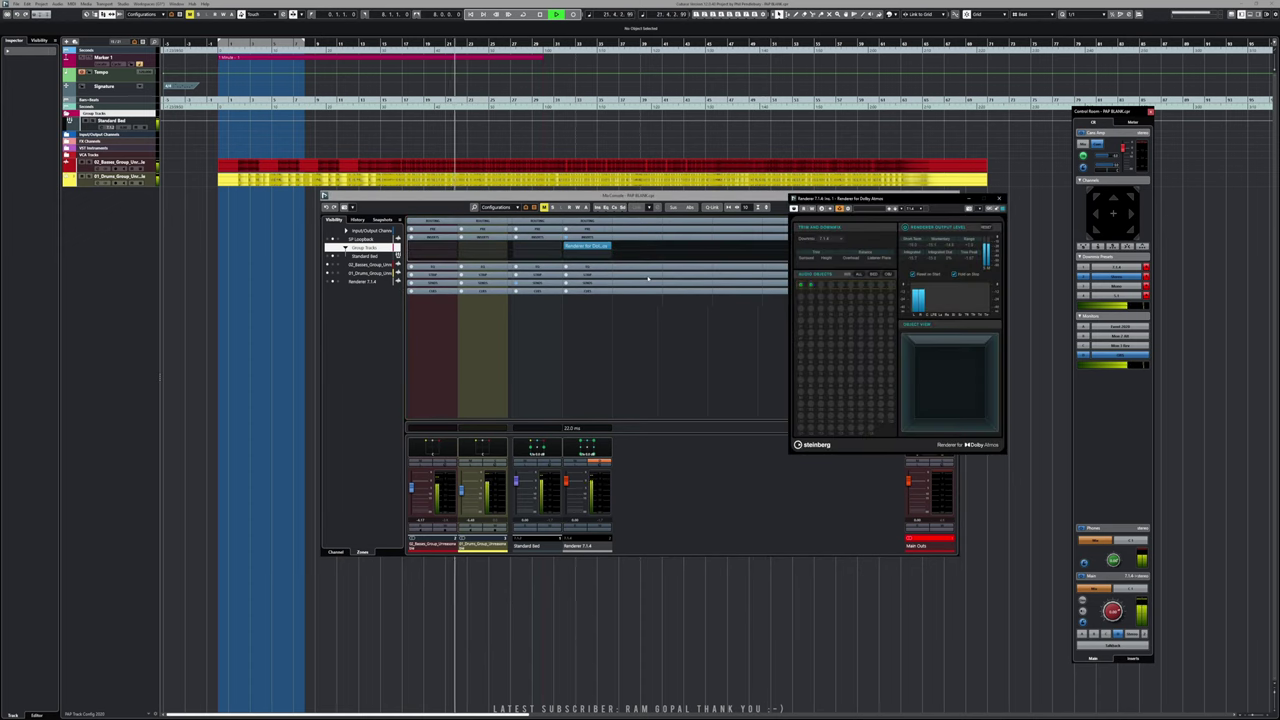
key("space")
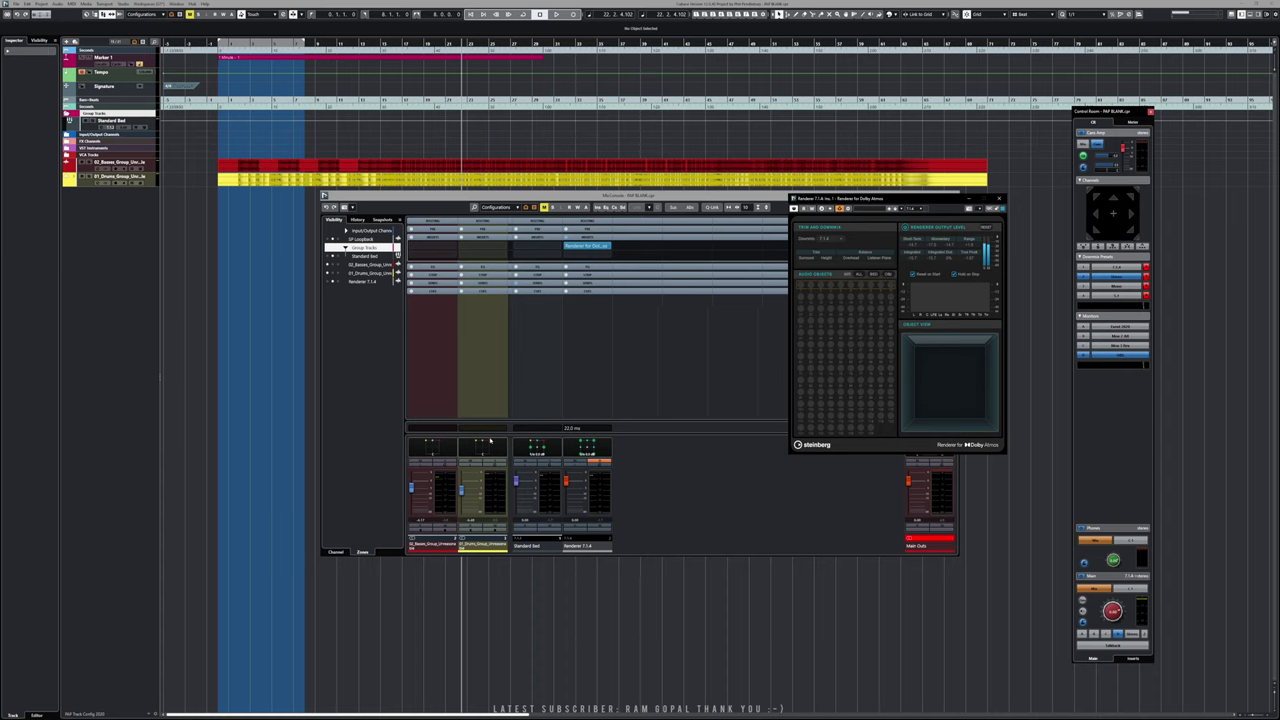
- Open the Drums channel's MultiPanner and expand it to include the rear view of the room
double_click(481, 450)
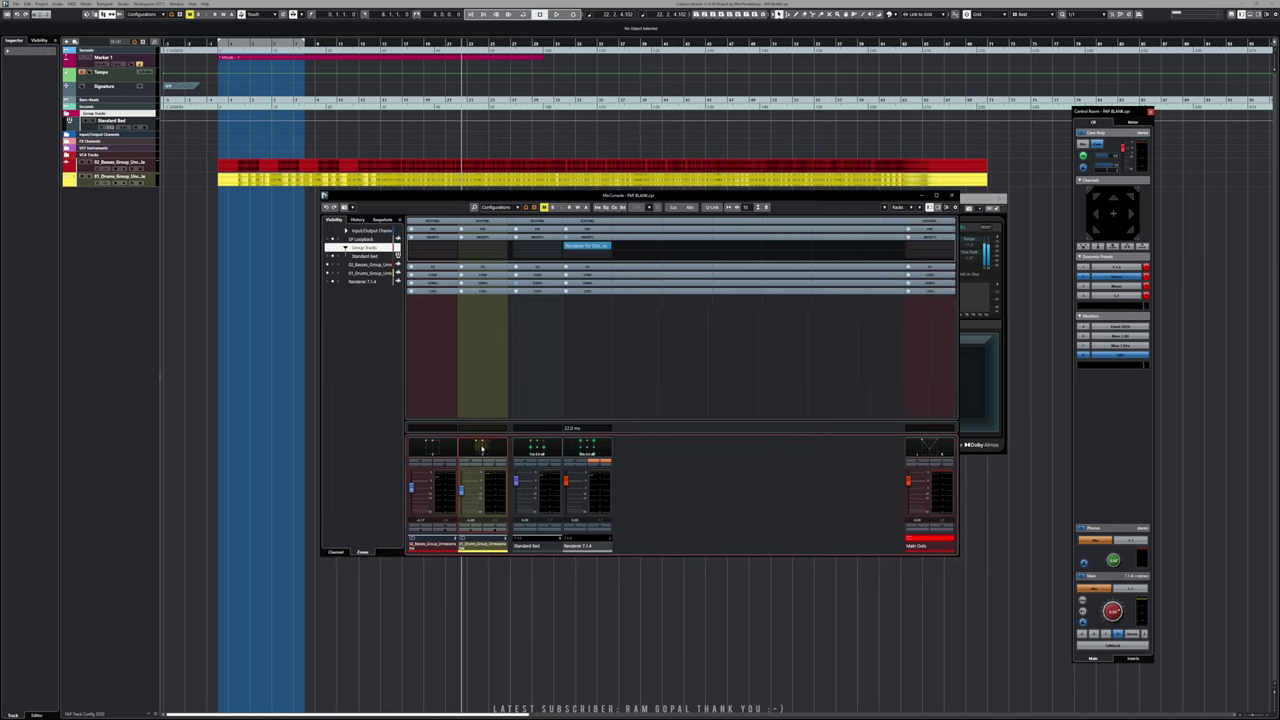
left_click_drag(650, 207, 497, 212)
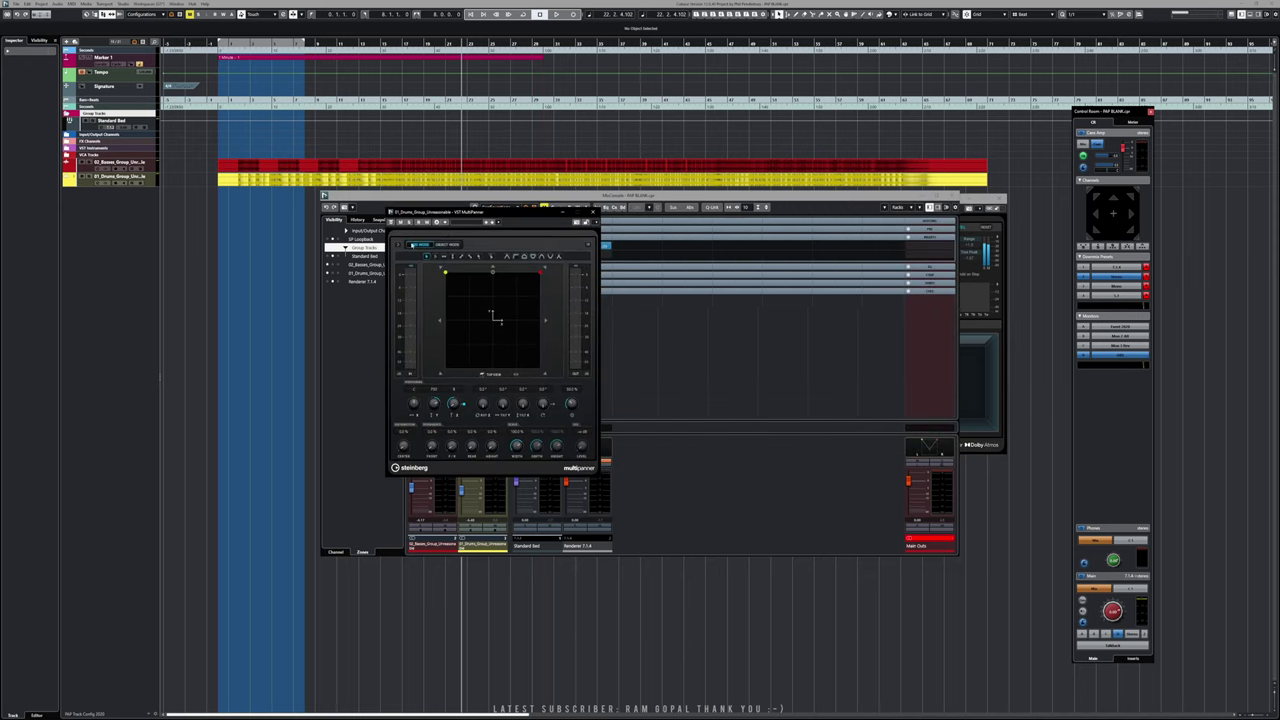
left_click(398, 245)
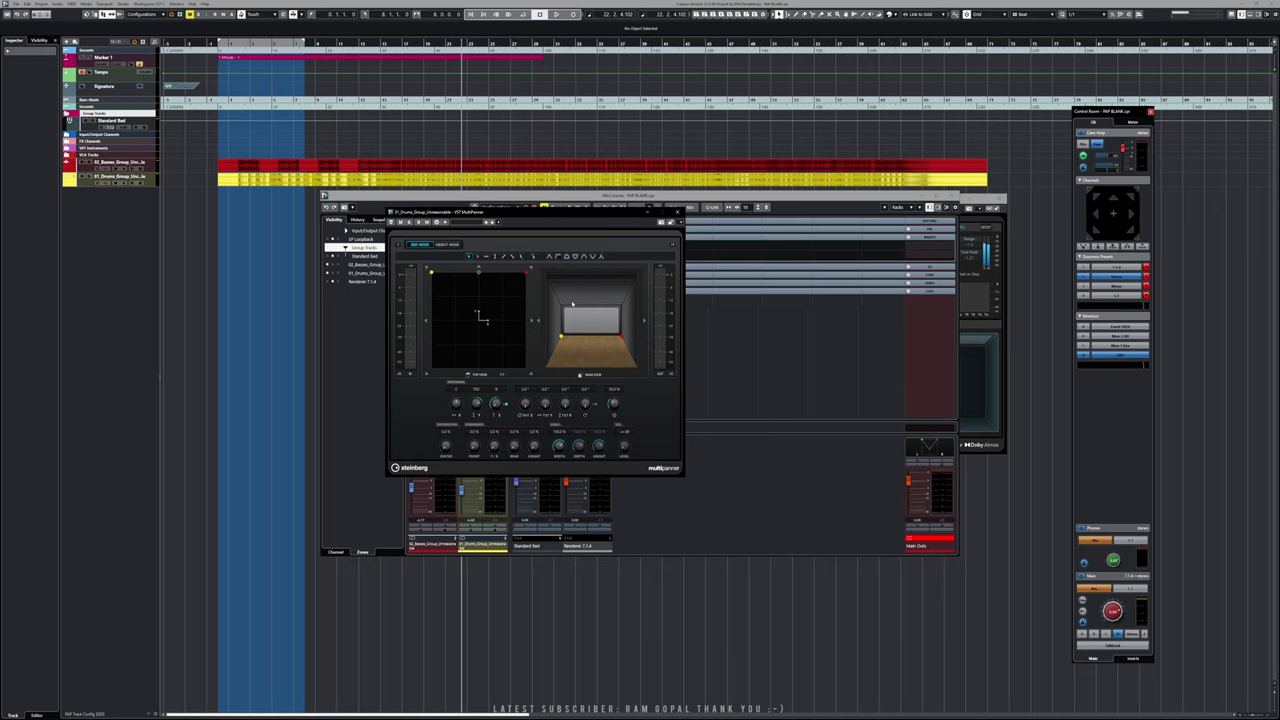
- Move the Drums pan position from the front to the middle of the room during playback
key("space")
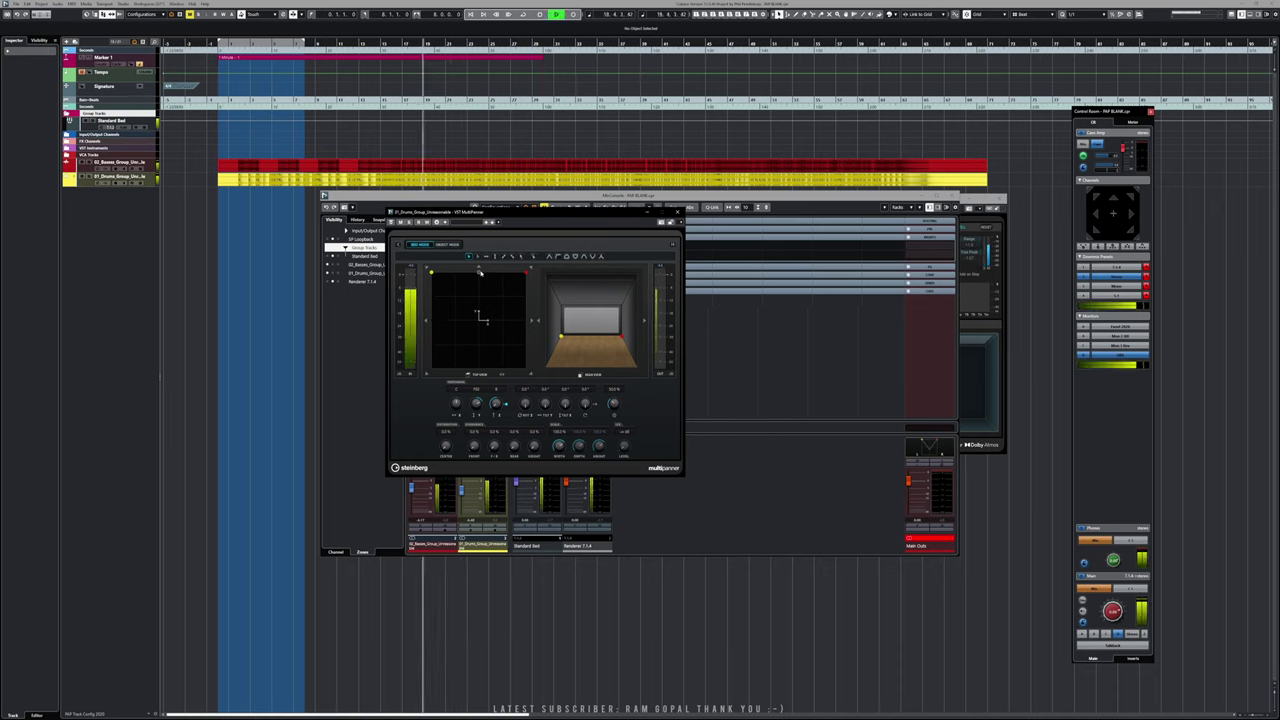
left_click_drag(481, 274, 479, 318)
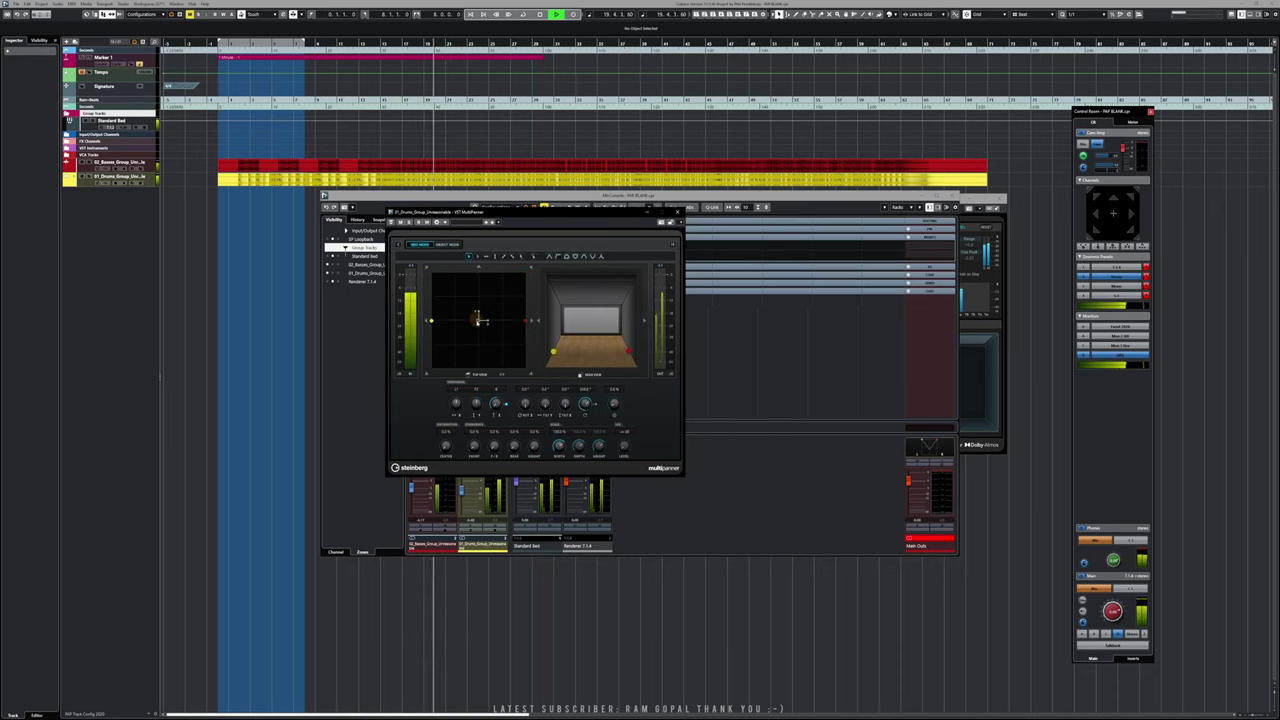
left_click_drag(512, 212, 524, 179)
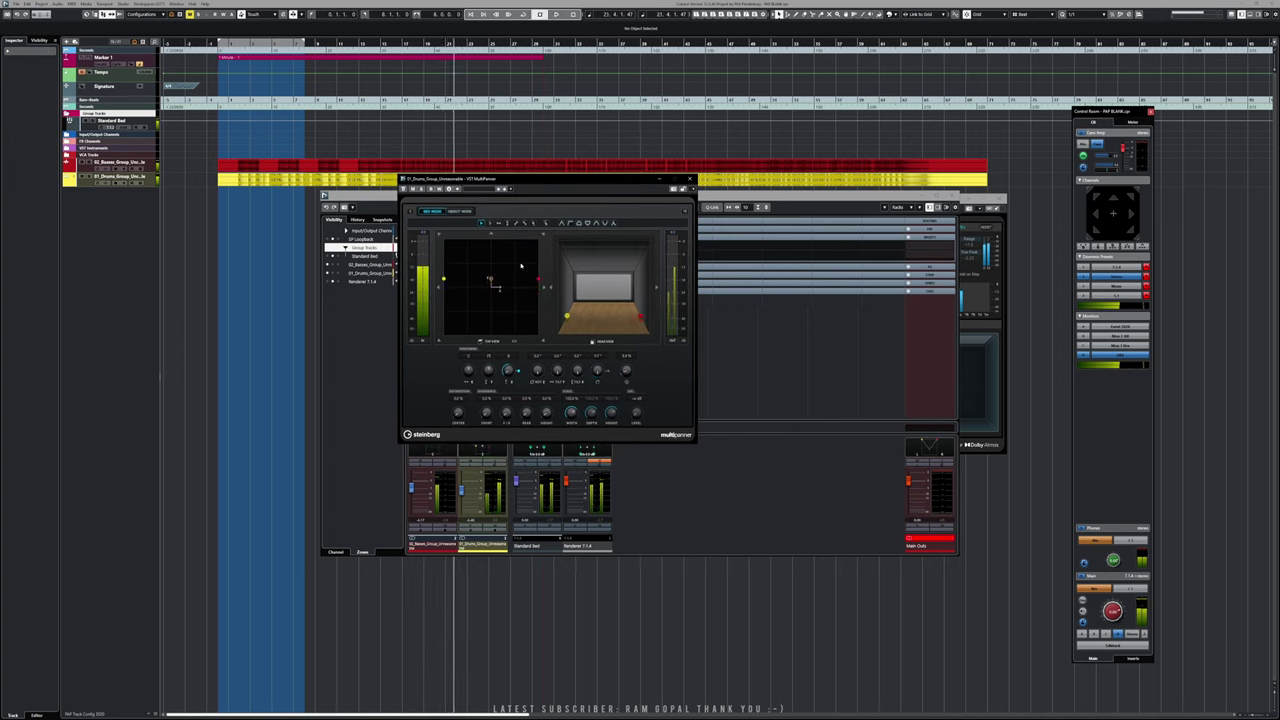
- Load the BED Centre preset in the Drums MultiPanner, audition it, then close the panner and stop playback
left_click(479, 190)
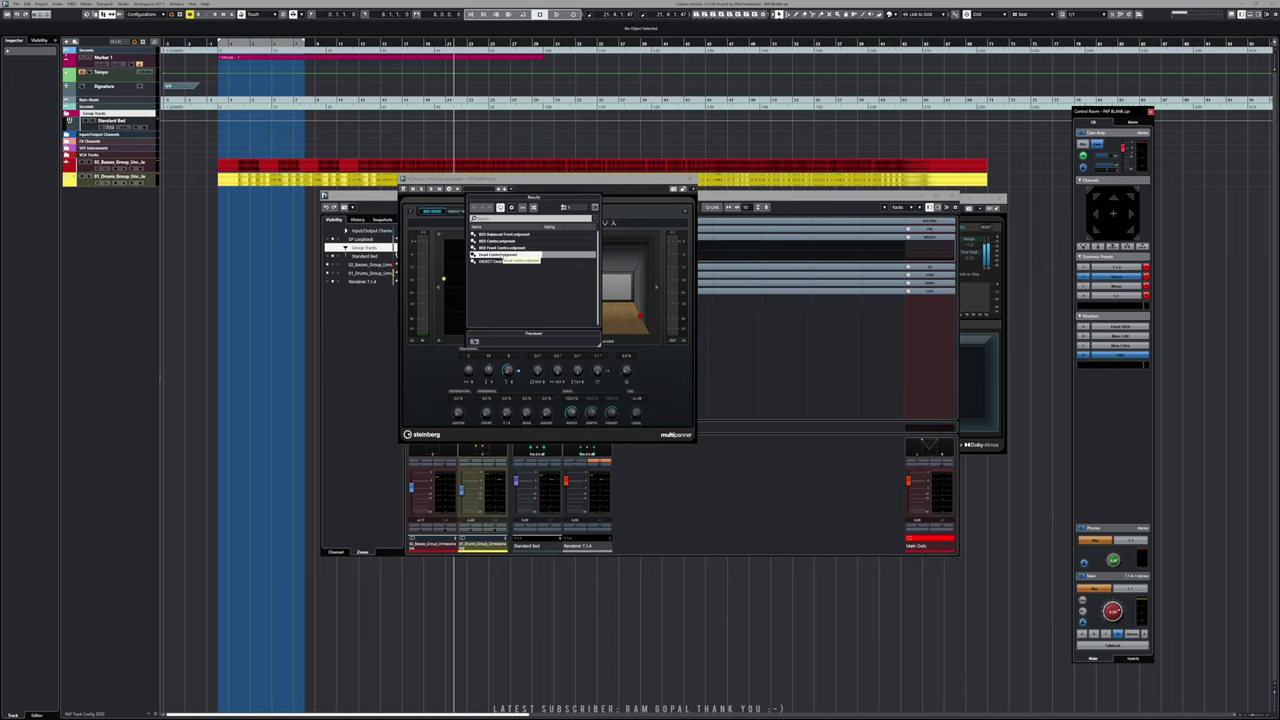
double_click(496, 241)
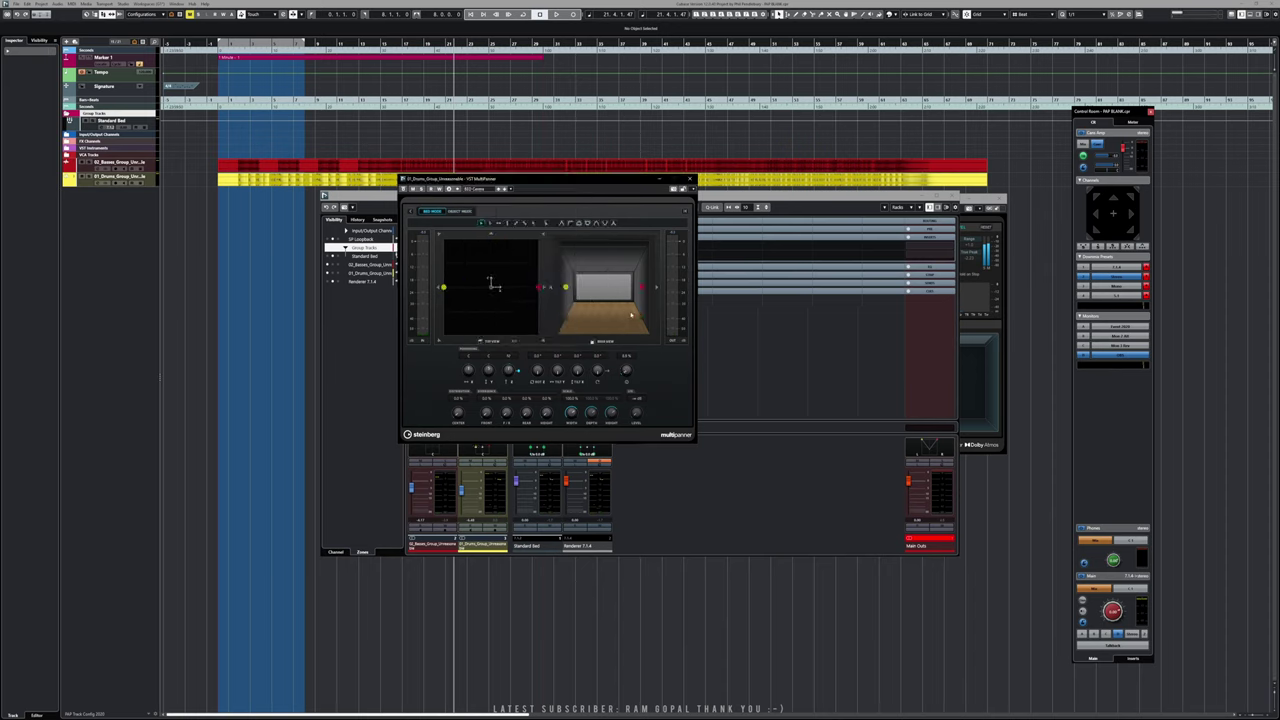
key("space")
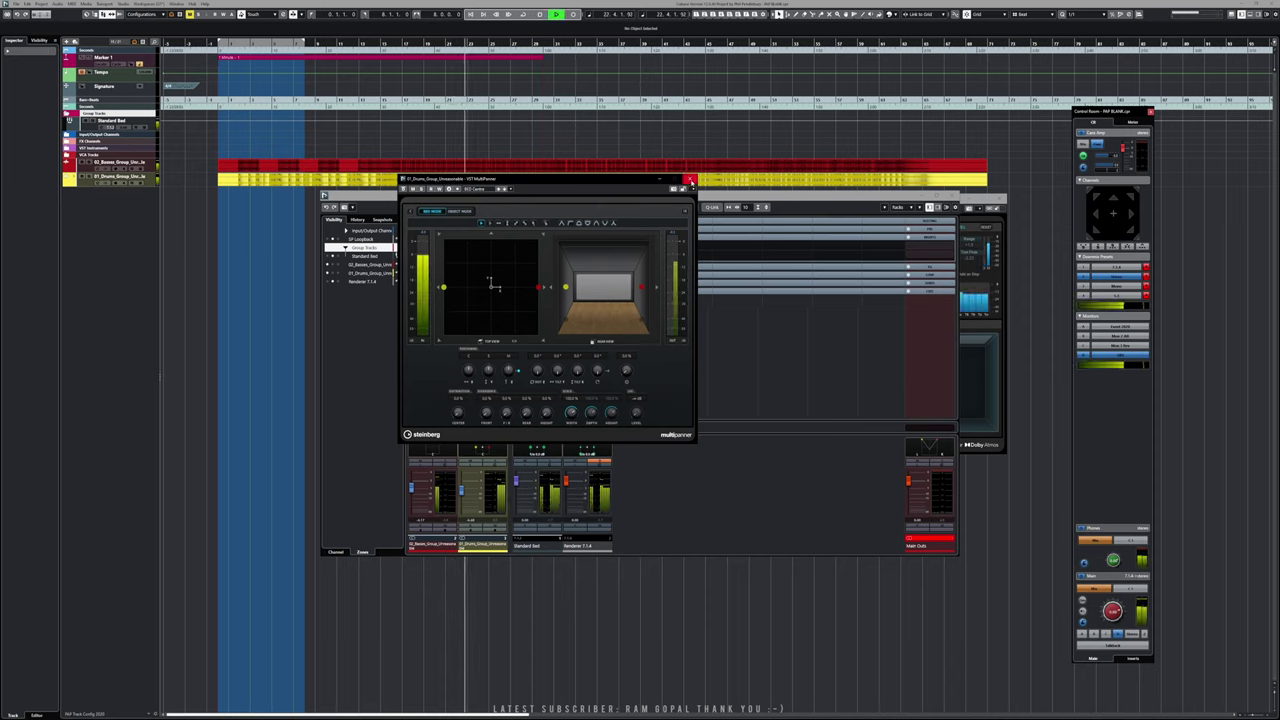
left_click(690, 179)
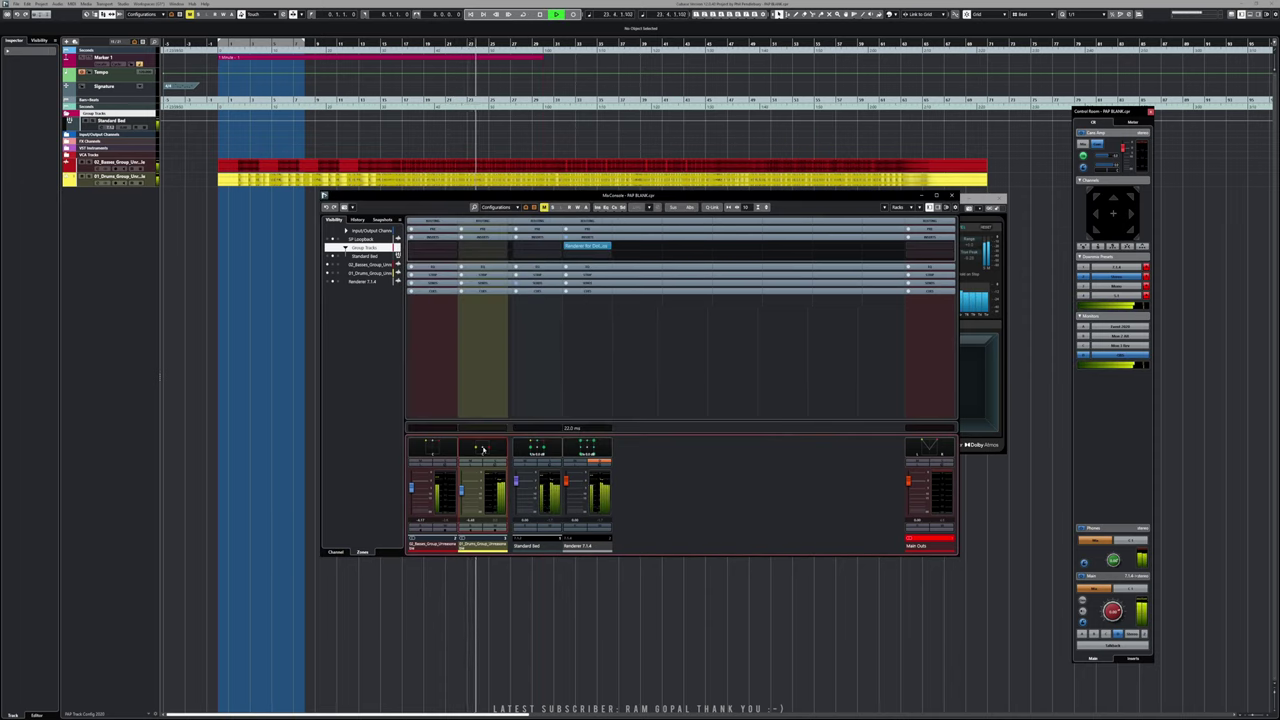
key("space")
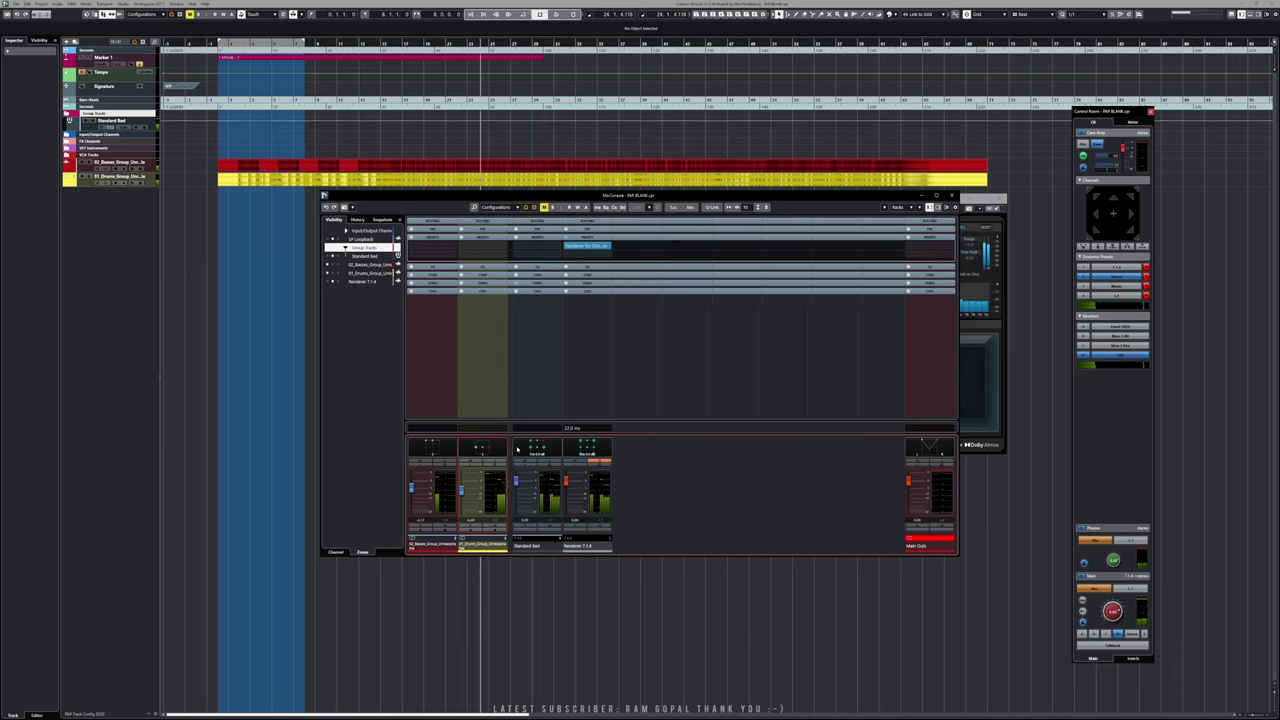
- Load a centre panning preset in the Basses channel's MultiPanner and close the panner
double_click(435, 447)
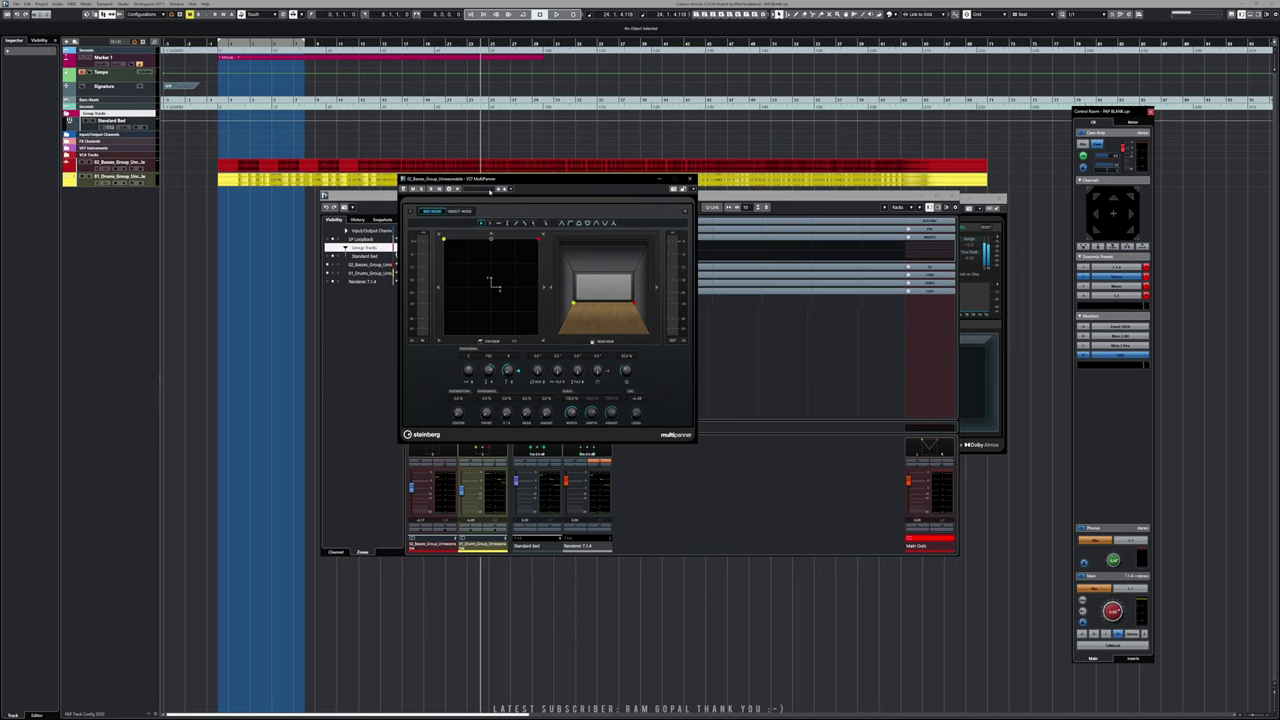
left_click(489, 190)
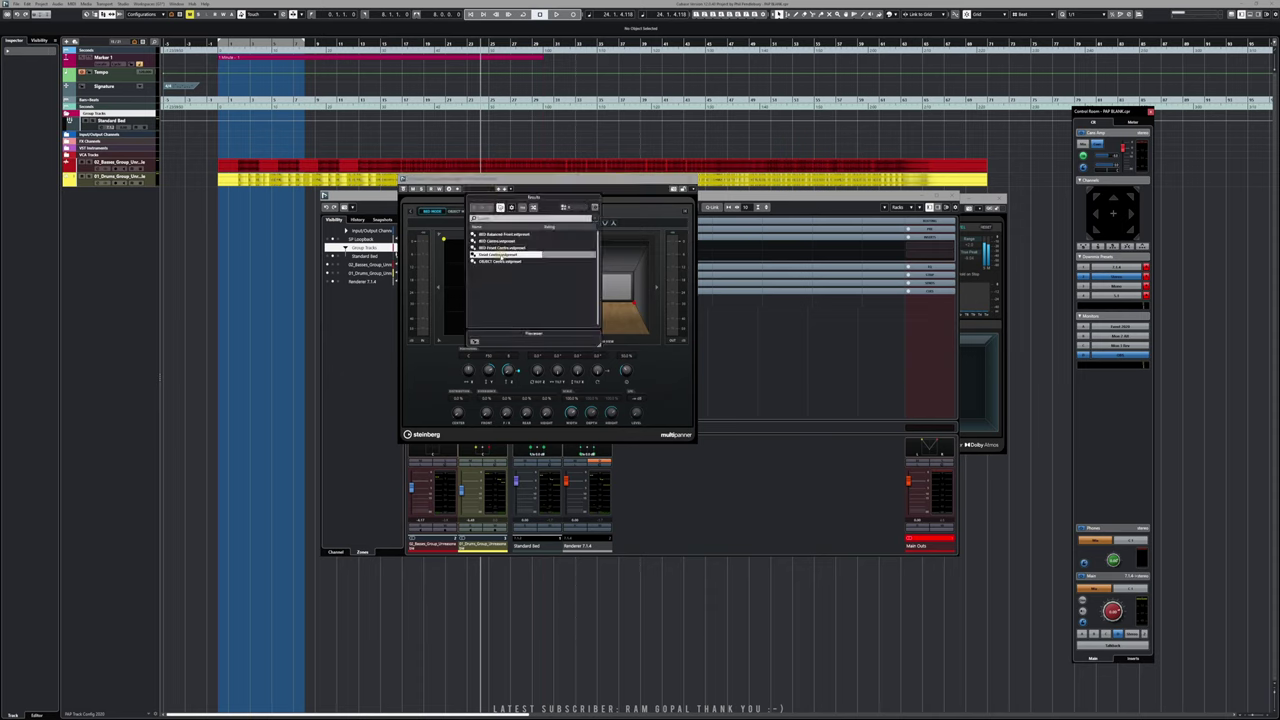
double_click(499, 255)
left_click(688, 180)
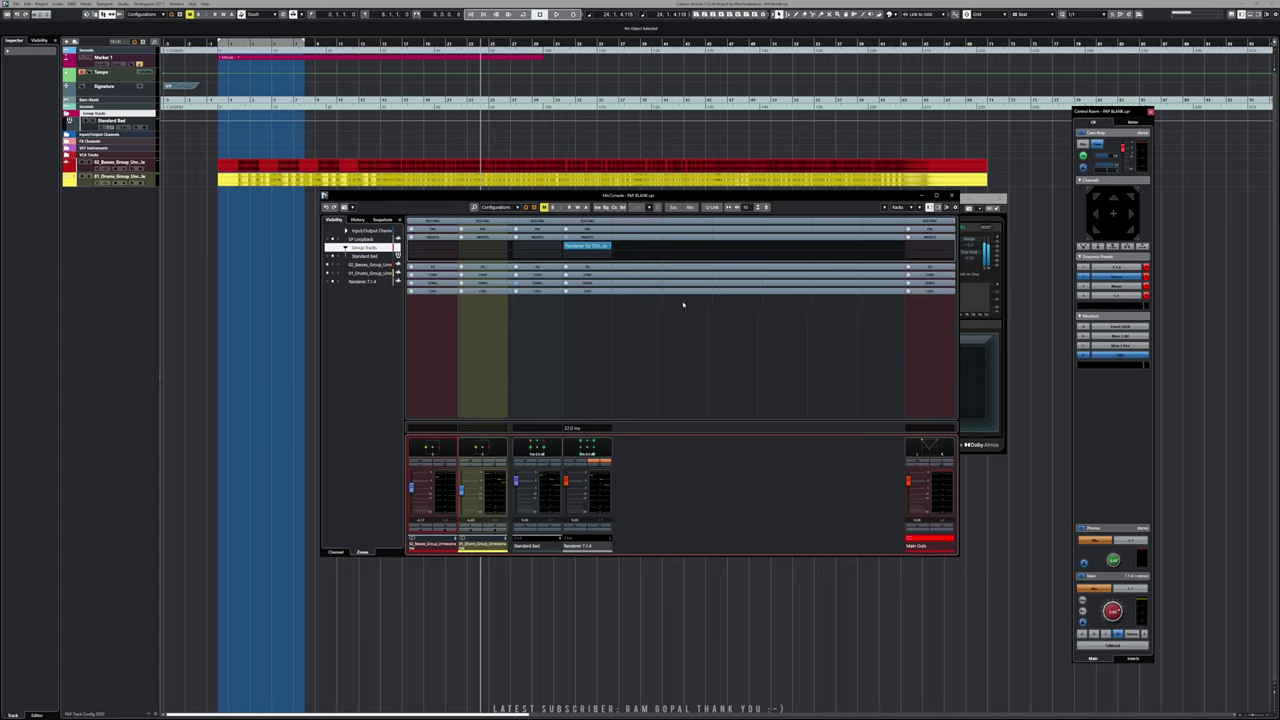
- Play the mix briefly to check the renderer's channel meters, then stop and close the renderer
key("space")
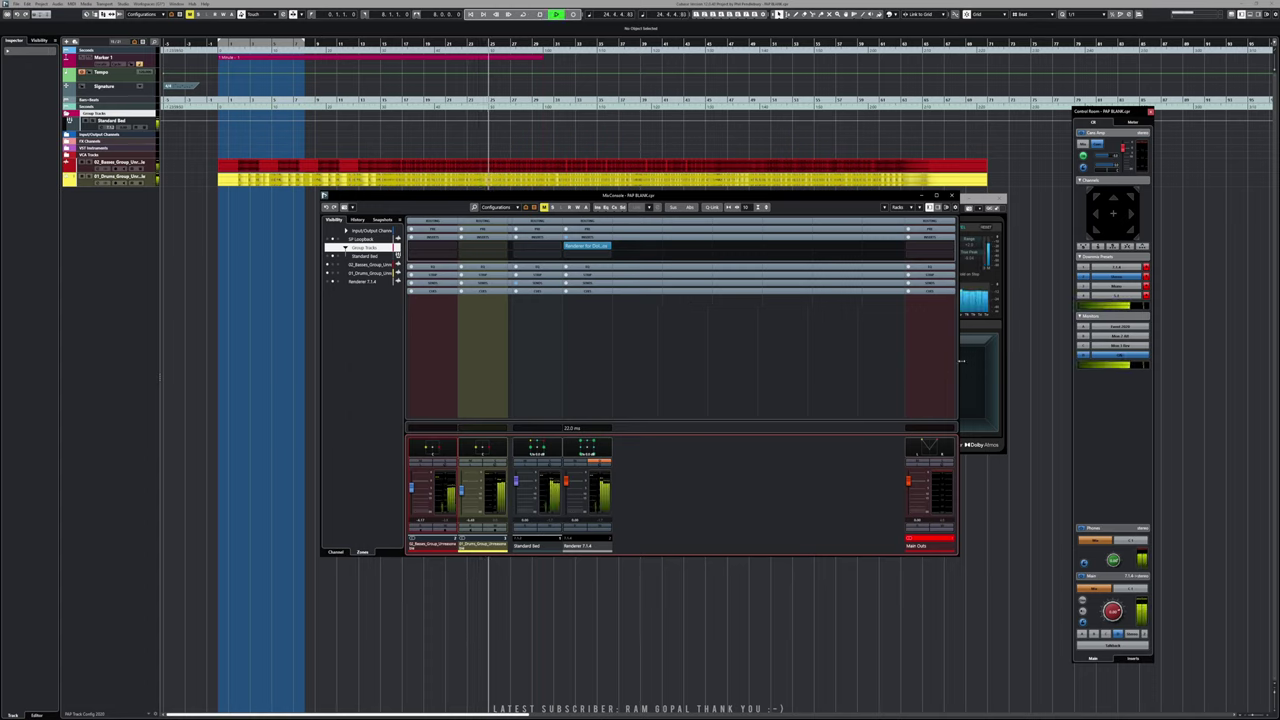
key("space")
left_click(999, 198)
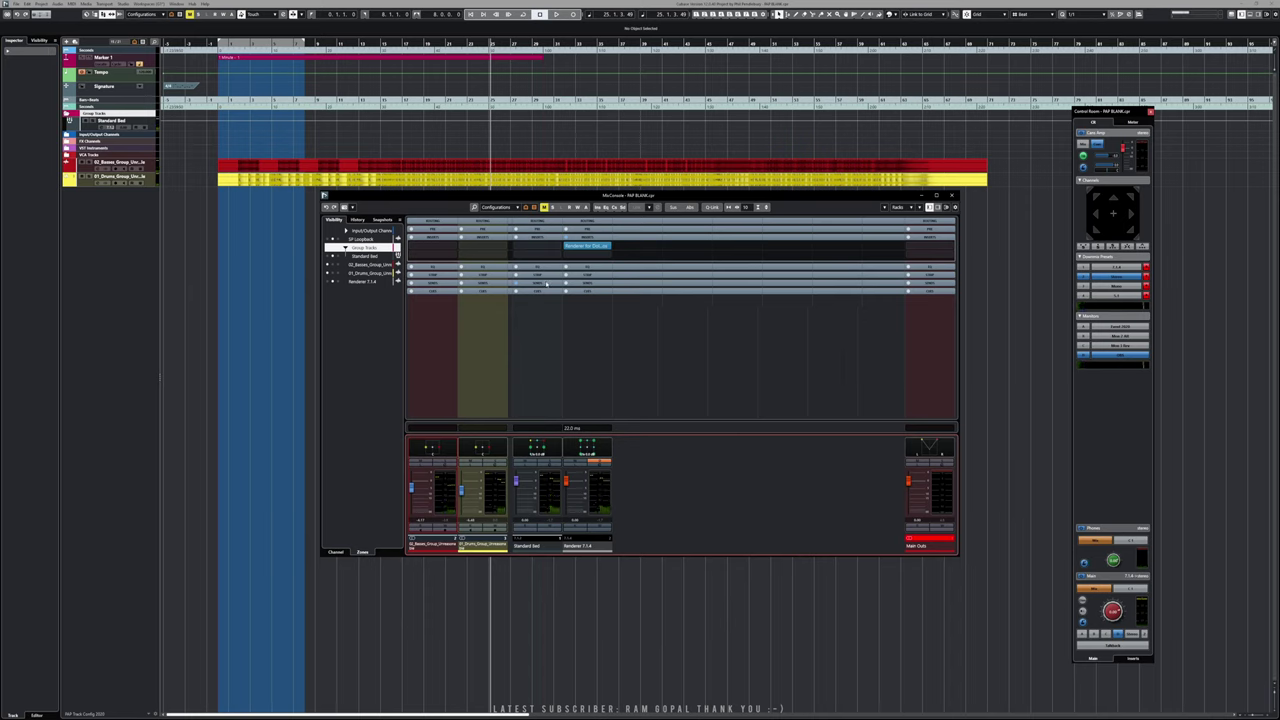
- Check the Standard Bed's send to the renderer, then reopen the renderer and set its downmix to Binaural
left_click(586, 285)
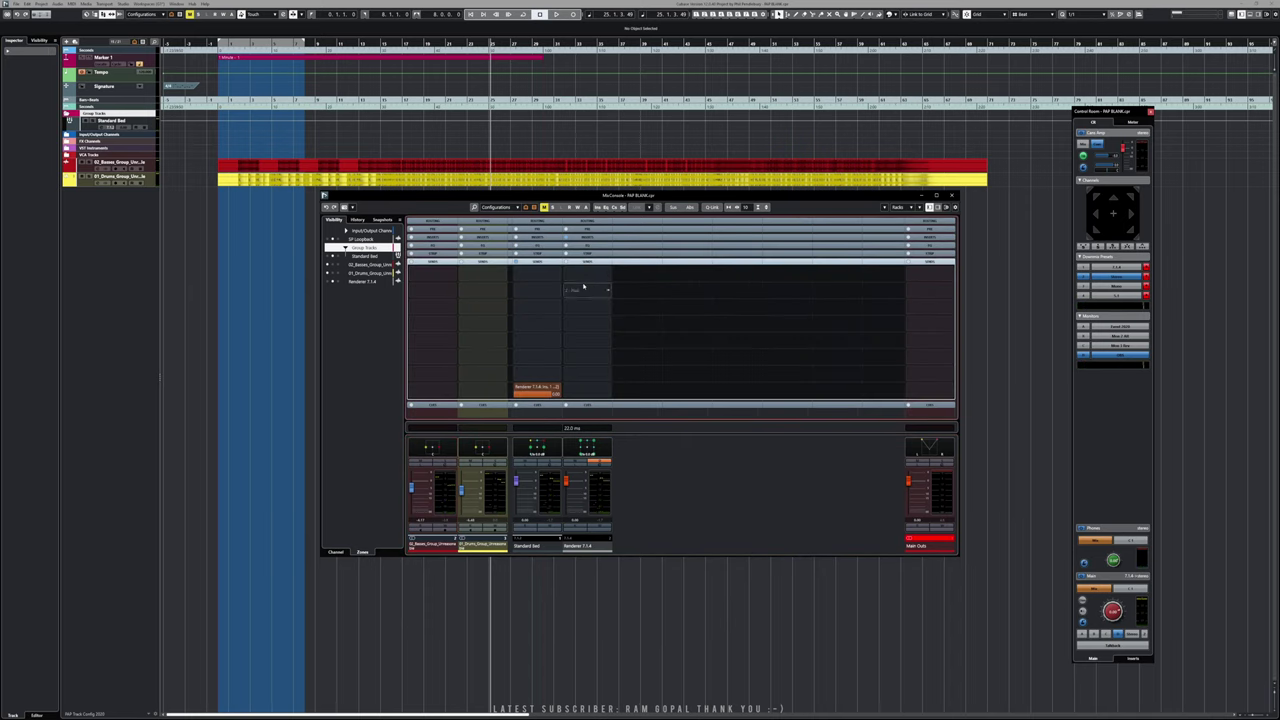
left_click(590, 237)
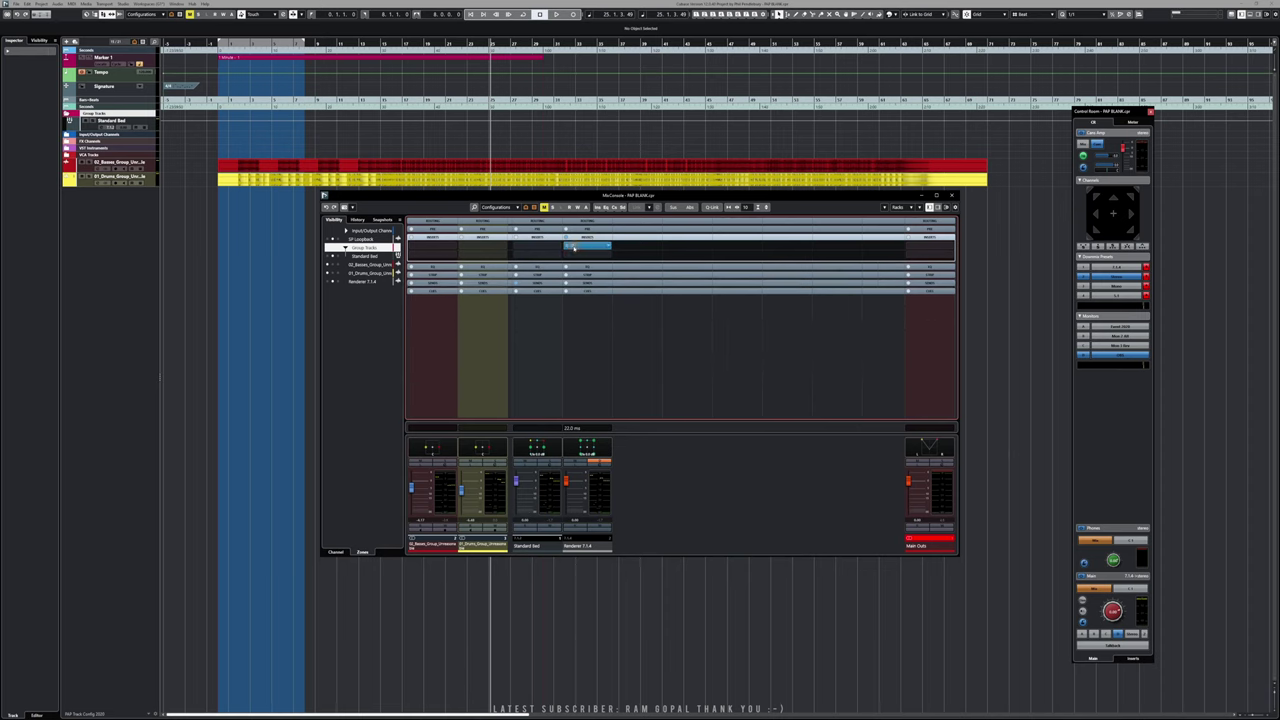
left_click(573, 247)
left_click(828, 238)
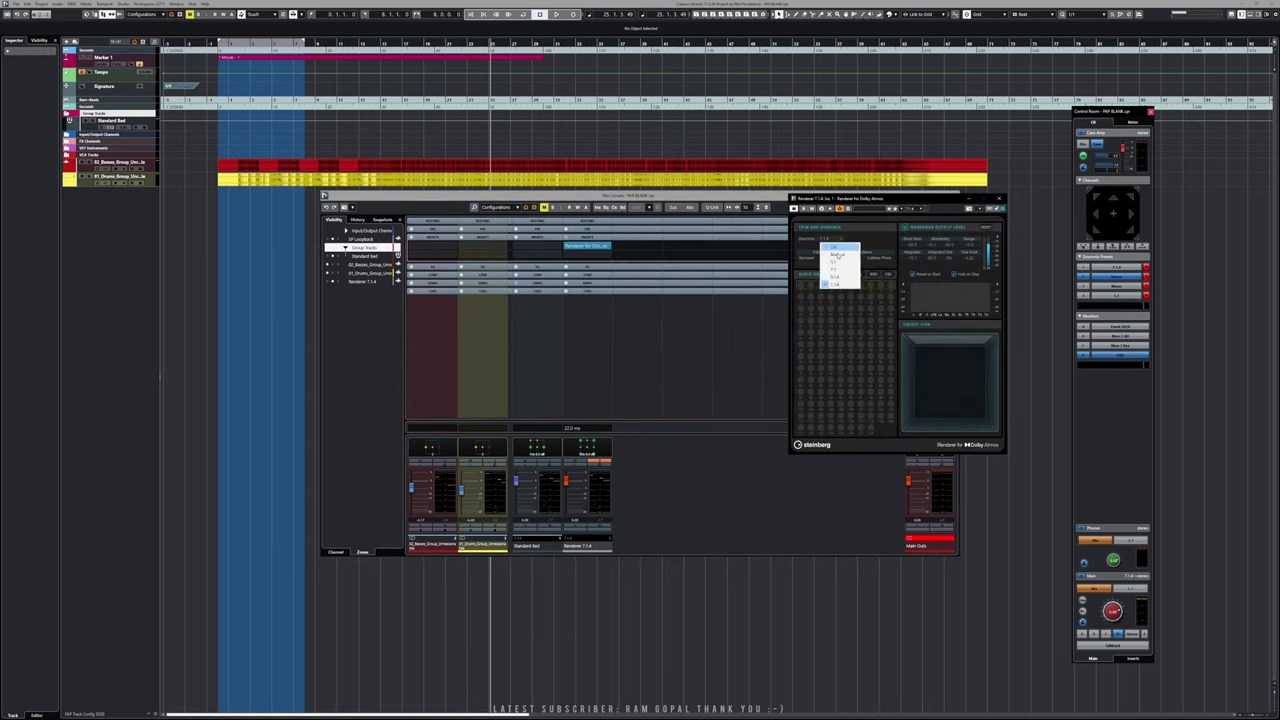
left_click(842, 270)
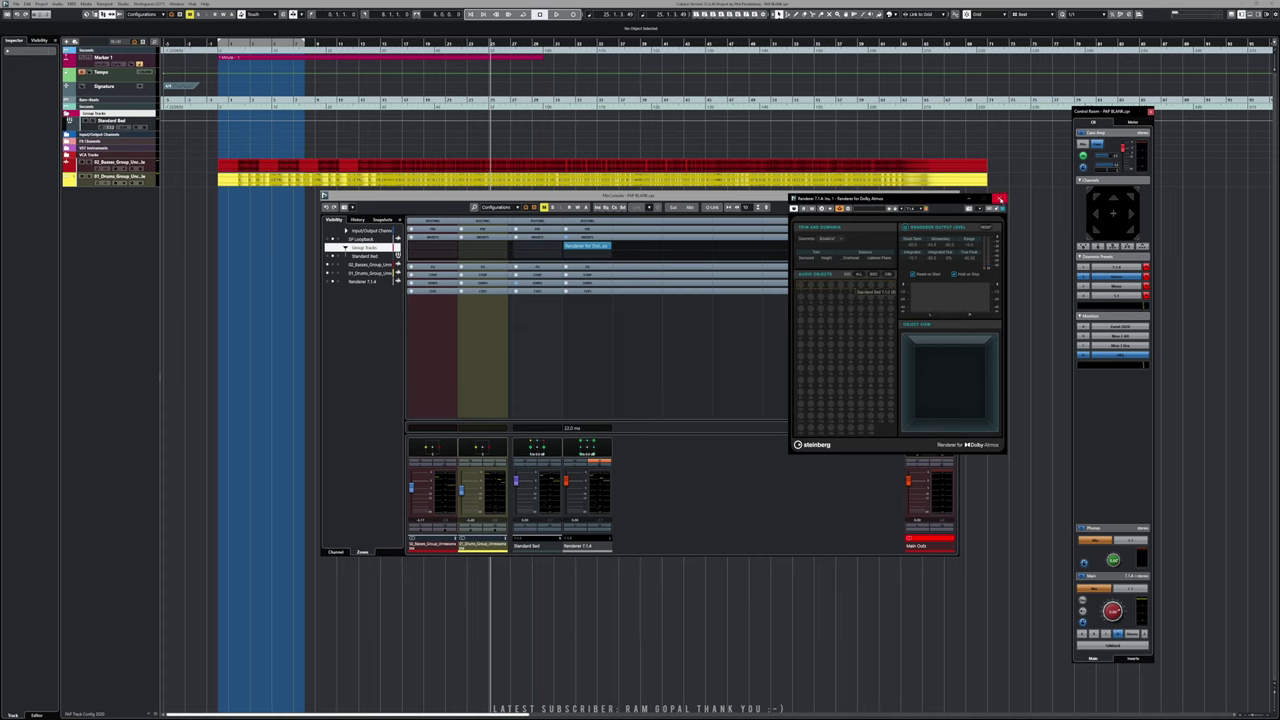
- Play the binaural mix, lower the Control Room main level slightly, and open the Standard Bed's MultiPanner
left_click(651, 492)
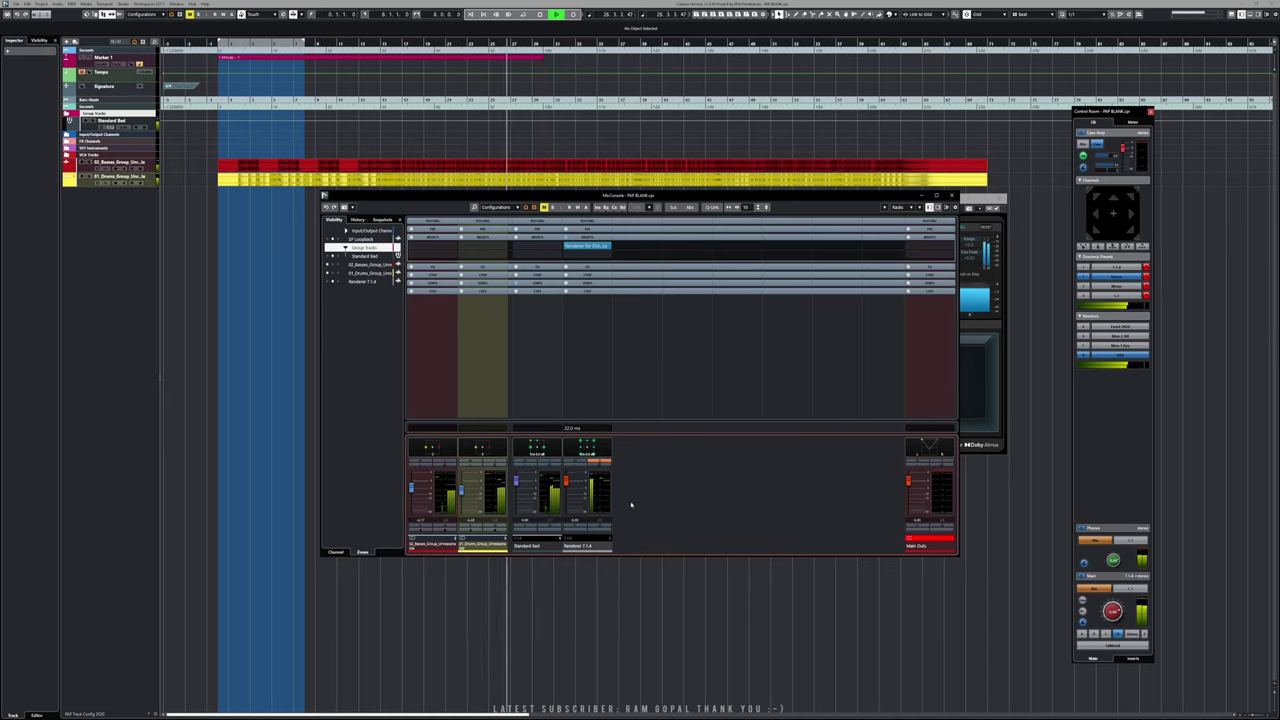
left_click_drag(1111, 612, 1107, 625)
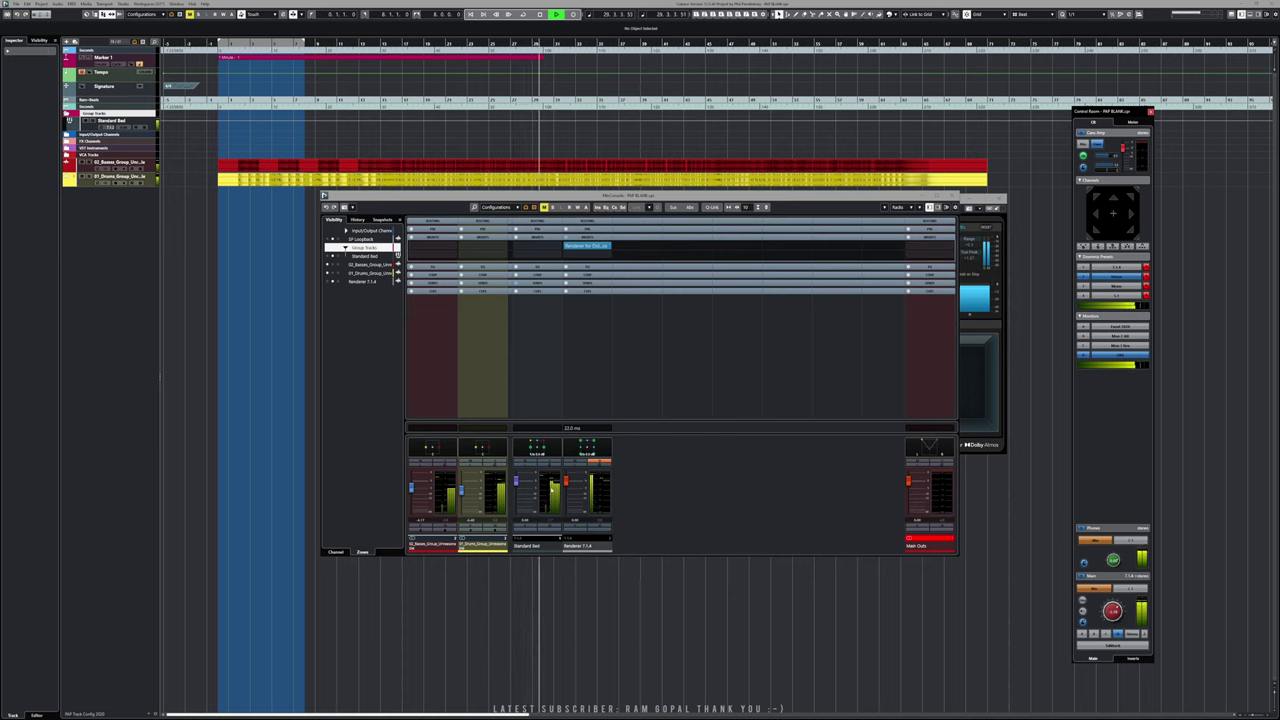
left_click(538, 449)
double_click(538, 449)
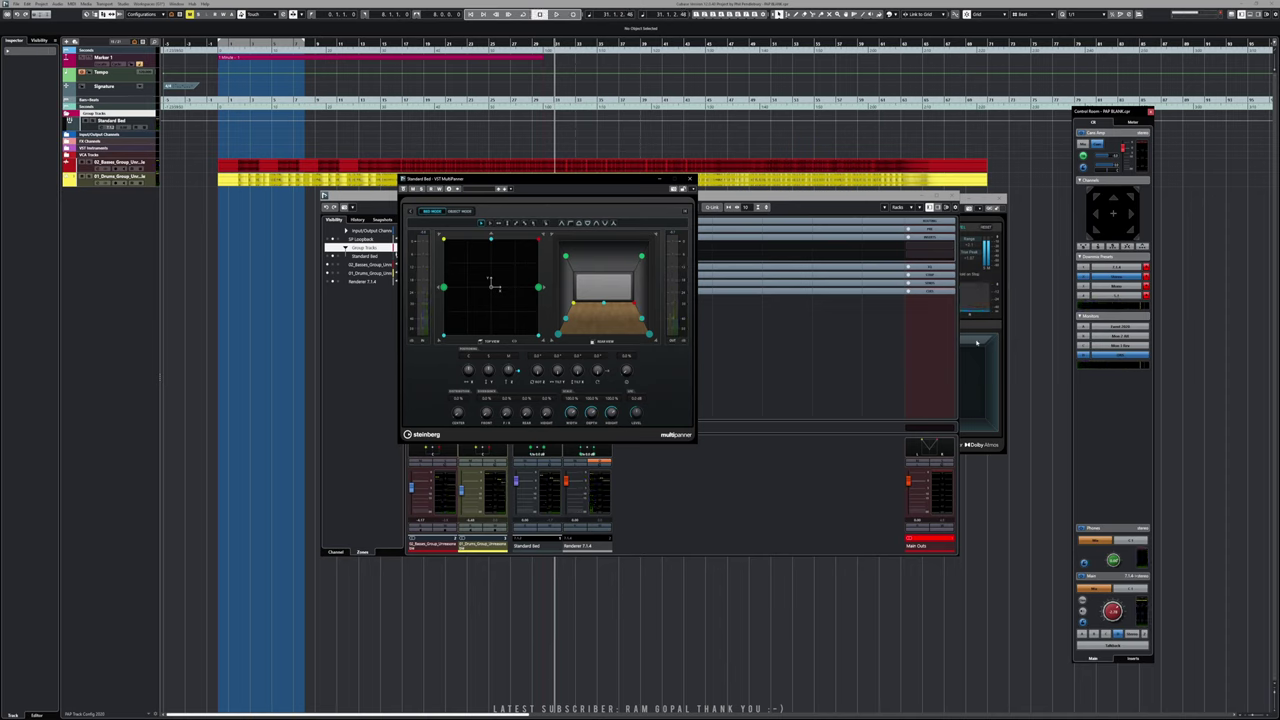
- Play the mix with the renderer's downmix set to 7.1.4 to check the channel meters, then stop playback
left_click(998, 338)
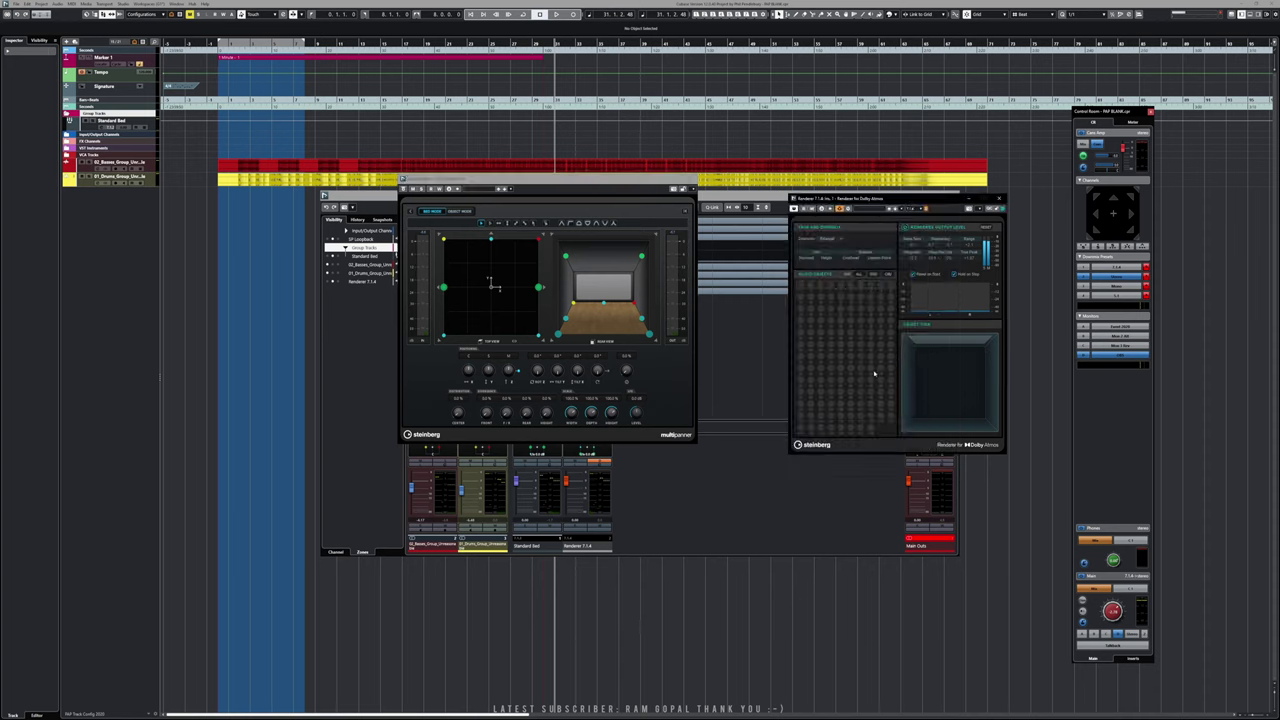
key("space")
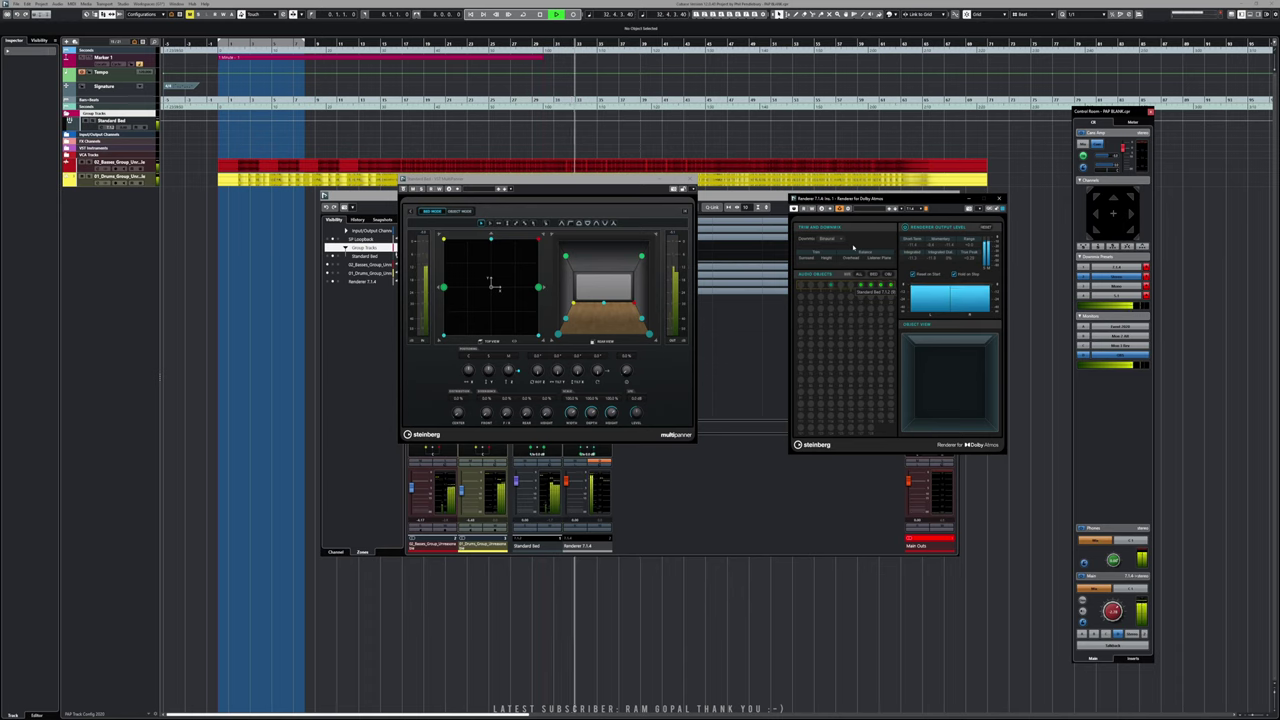
left_click(828, 239)
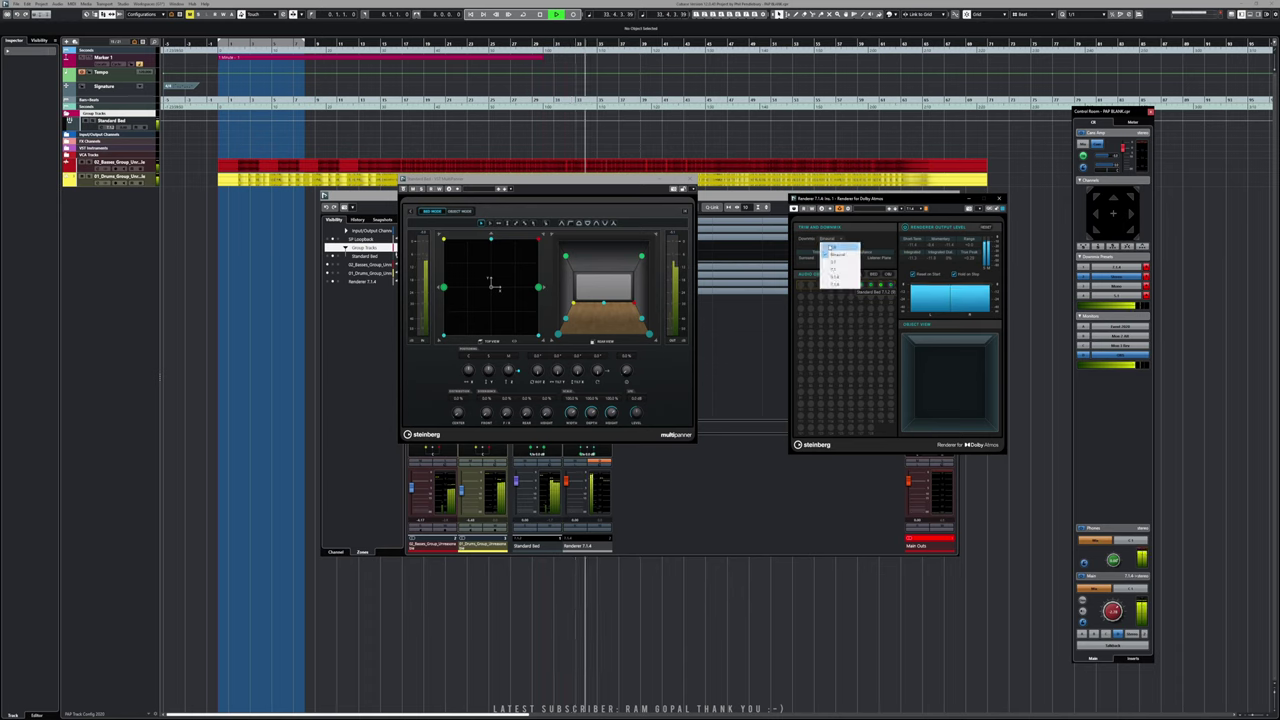
left_click(836, 284)
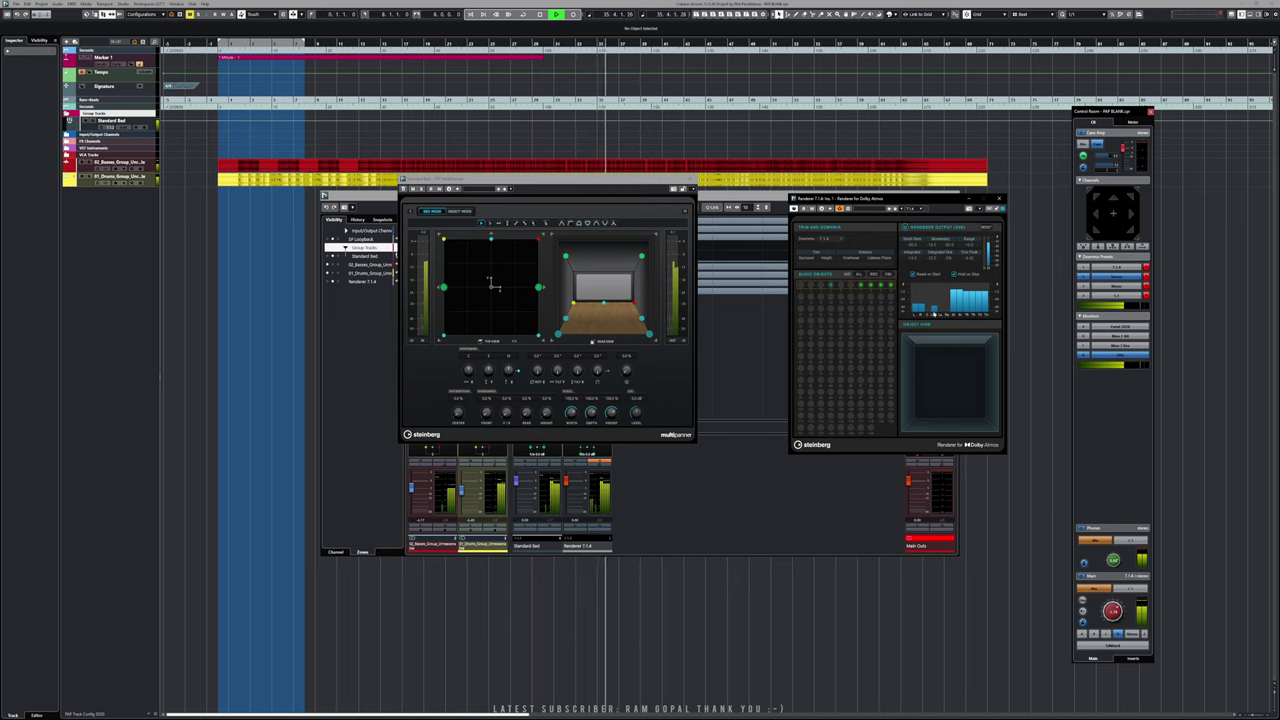
key("space")
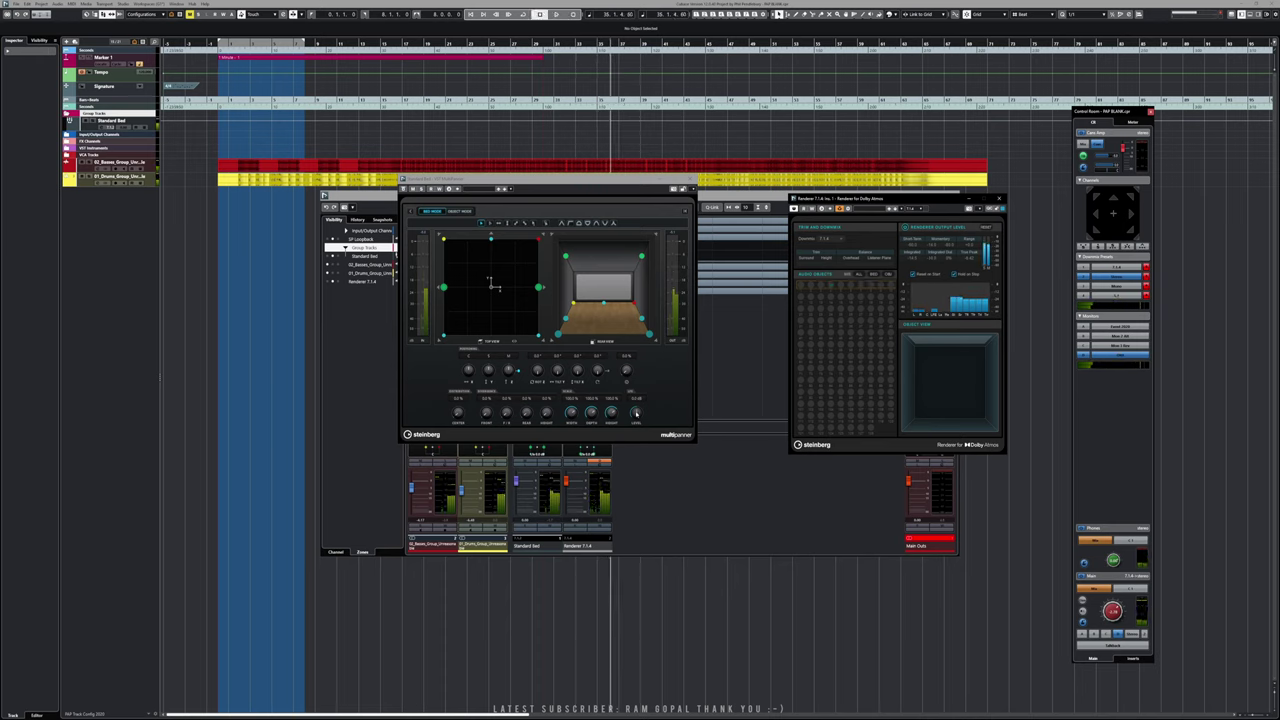
- Lower the LFE level in the Standard Bed's MultiPanner to about -21 dB, check it in playback, and close the panner
left_click(635, 413)
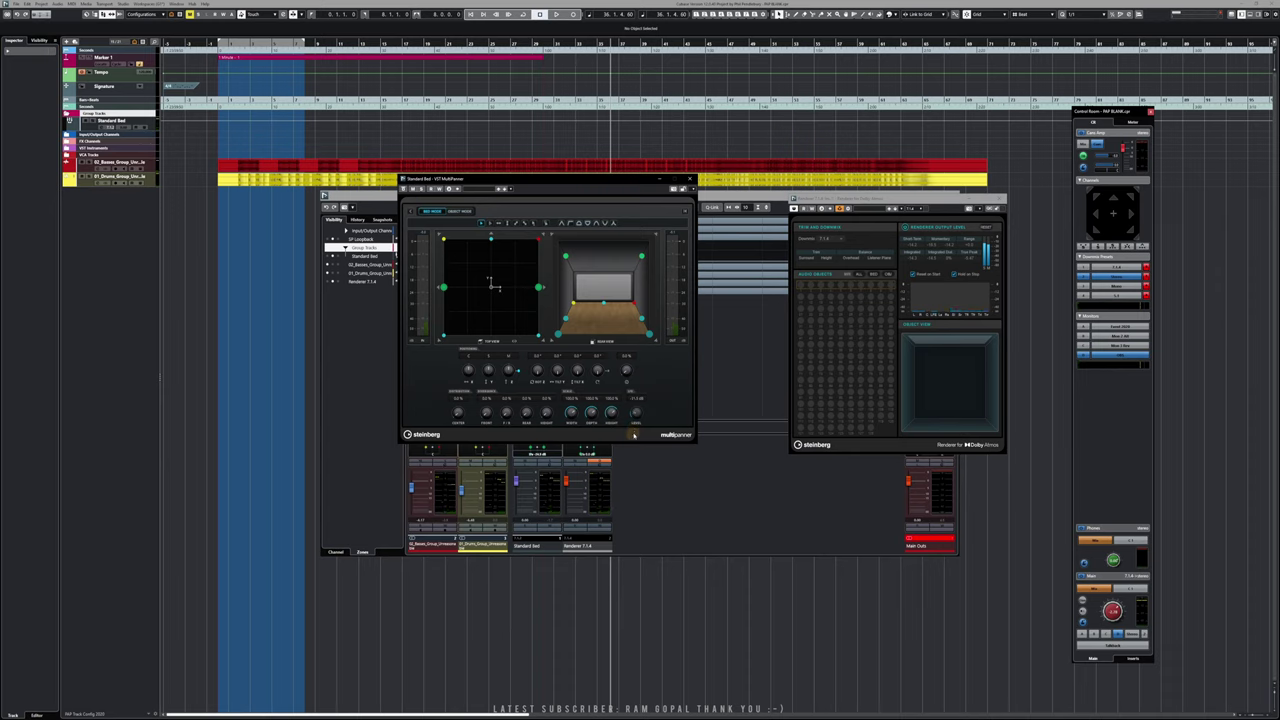
key("space")
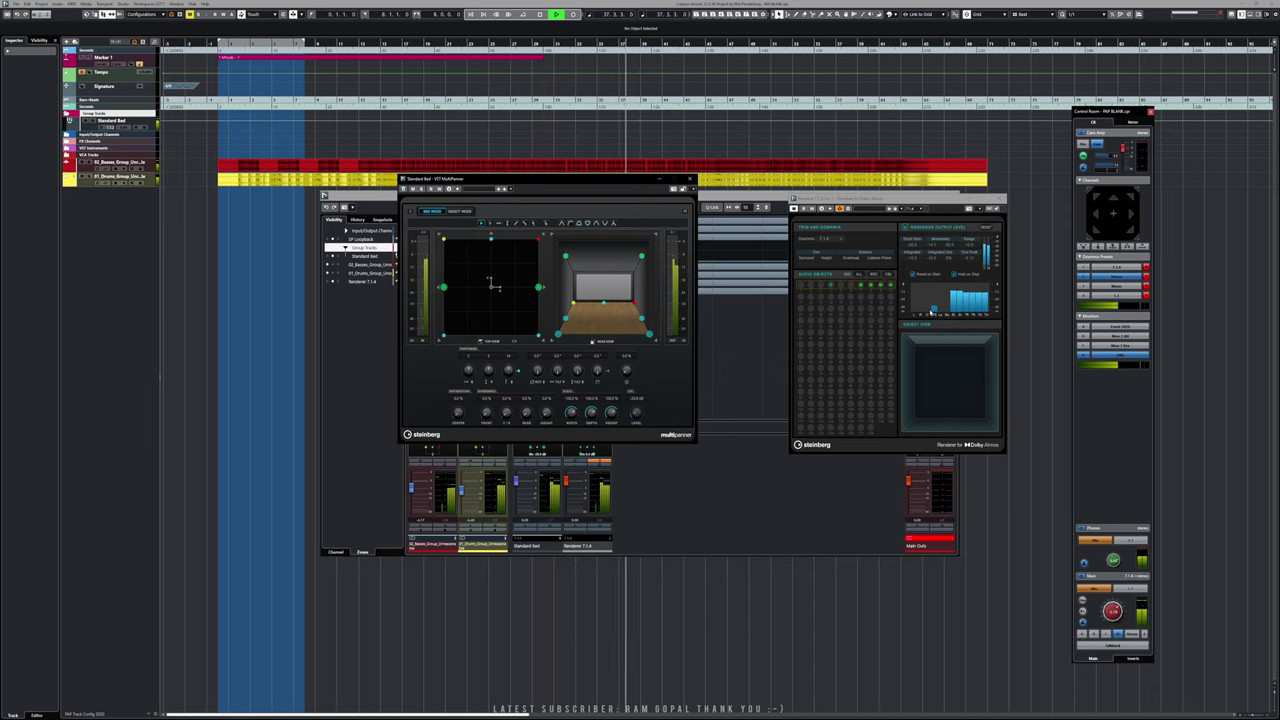
key("space")
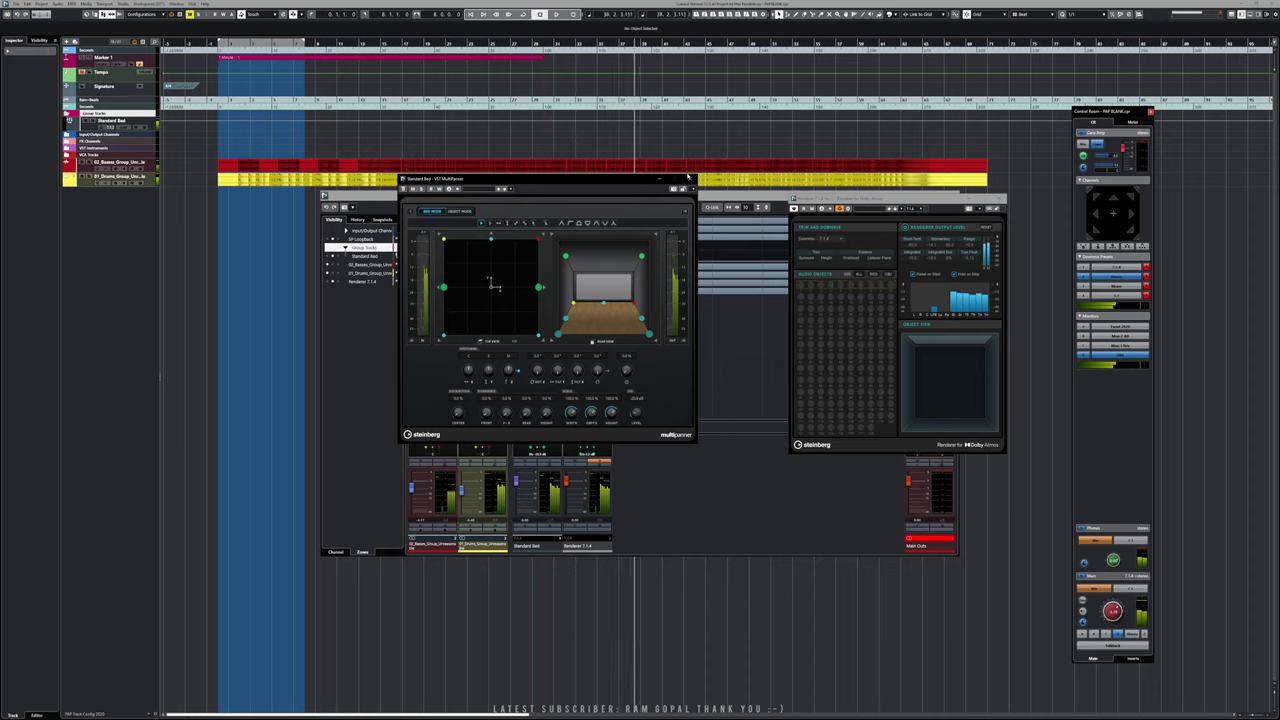
left_click(687, 178)
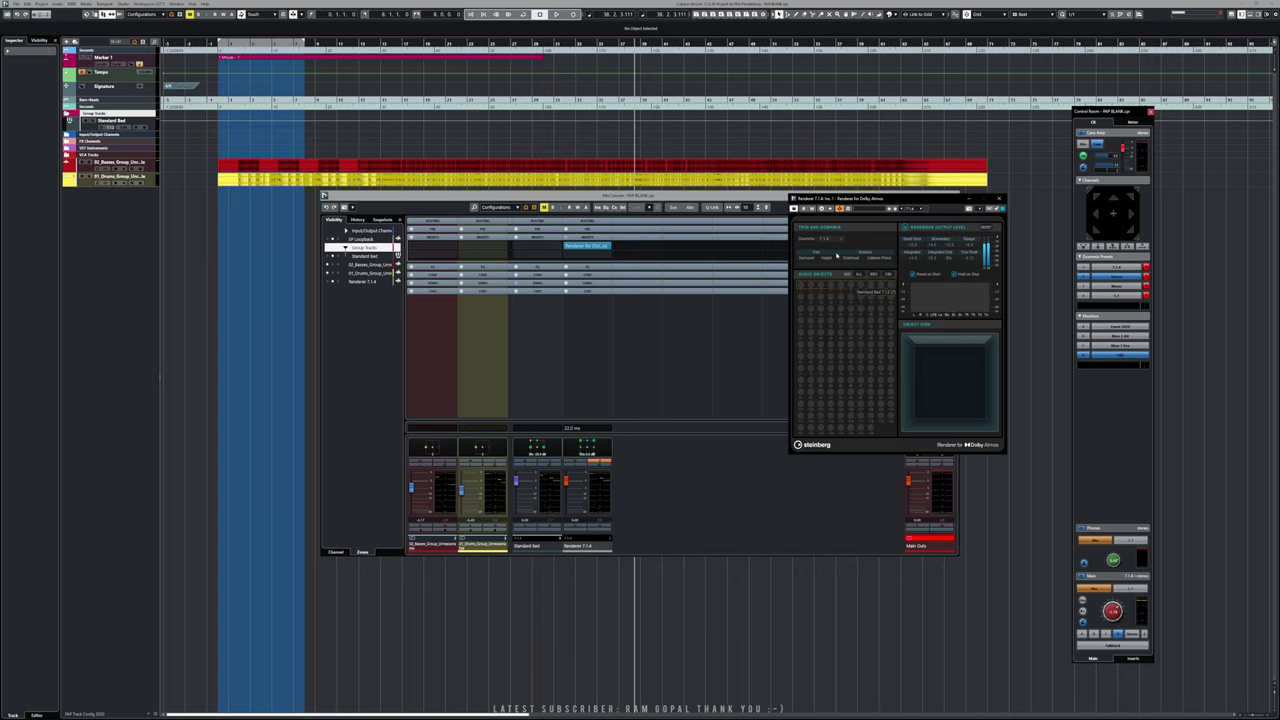
- Play the mix with the renderer's downmix set back to Binaural, lower the Control Room main level slightly, and stop playback
key("space")
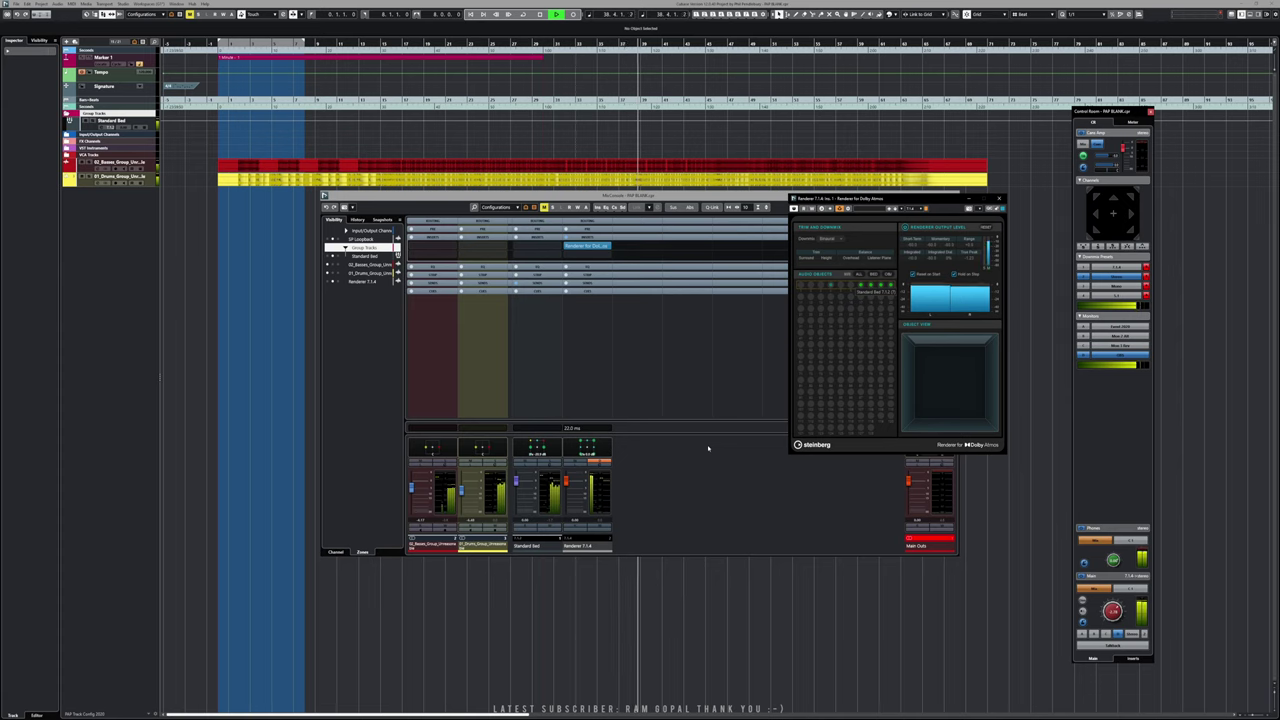
left_click_drag(1114, 610, 1117, 617)
key("space")
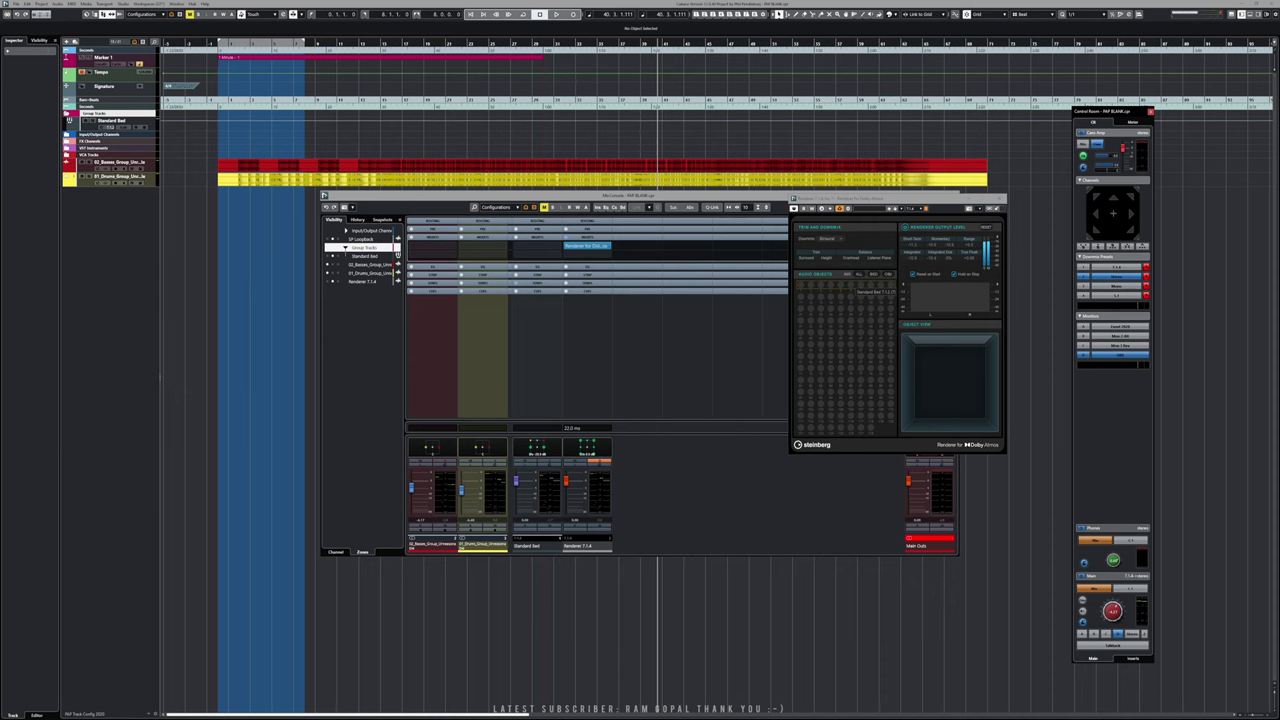
- Switch to the file manager and import the 06_Guitar Solo_Group_Unreasonable stem below the drums track, aligned with the other stems
mouse_move(631, 718)
left_click(666, 704)
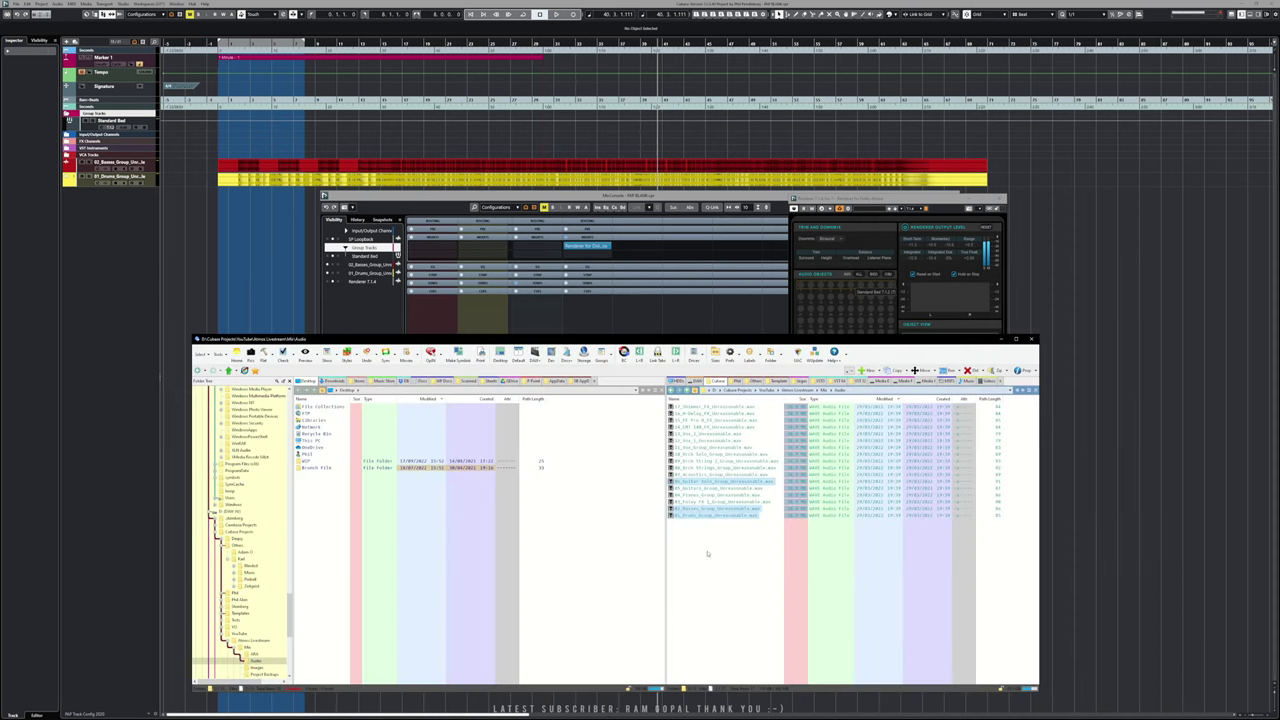
left_click(708, 554)
left_click_drag(711, 483, 228, 194)
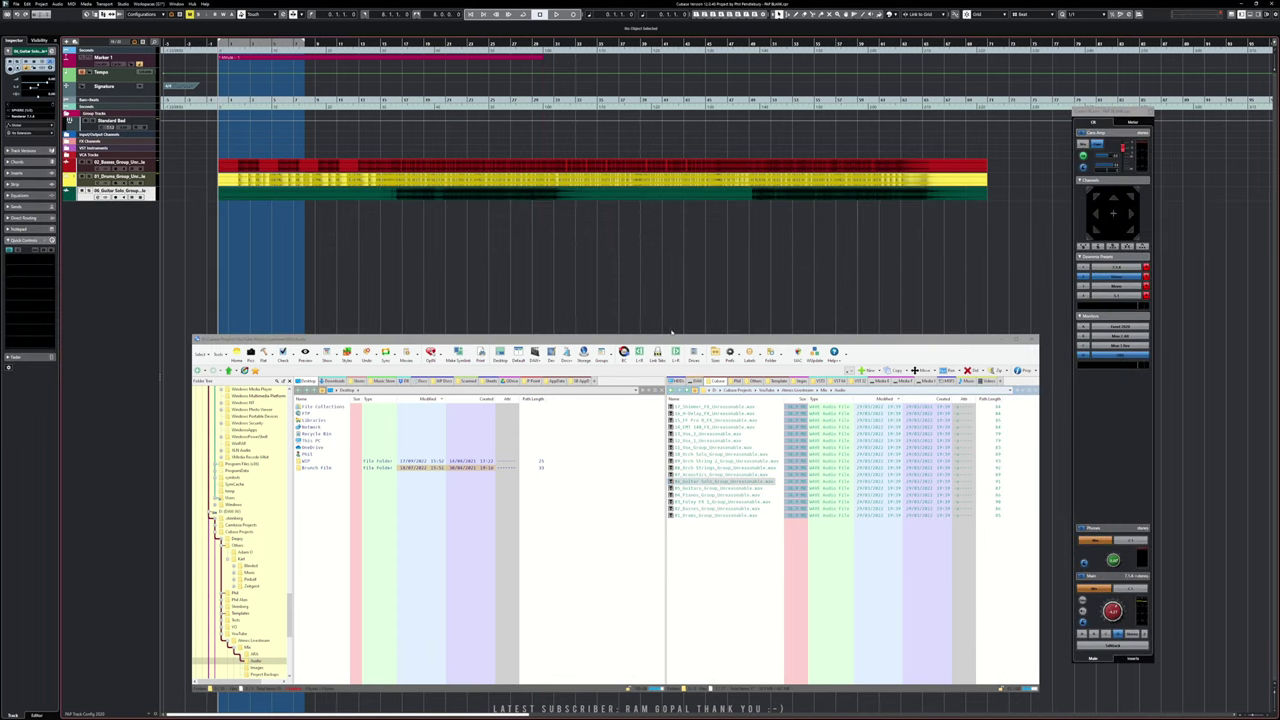
left_click(1000, 339)
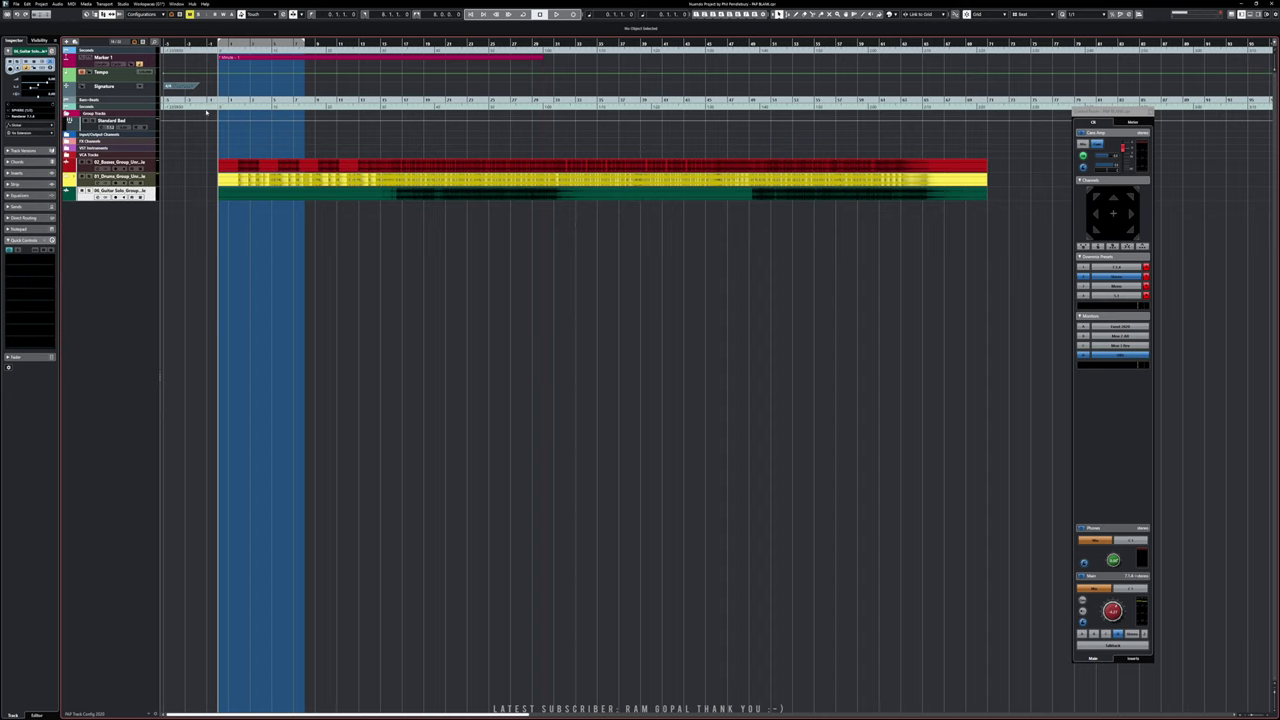
- Open ADM Authoring for Dolby Atmos and review the functions available for creating objects from tracks
key("ctrl+alt+a")
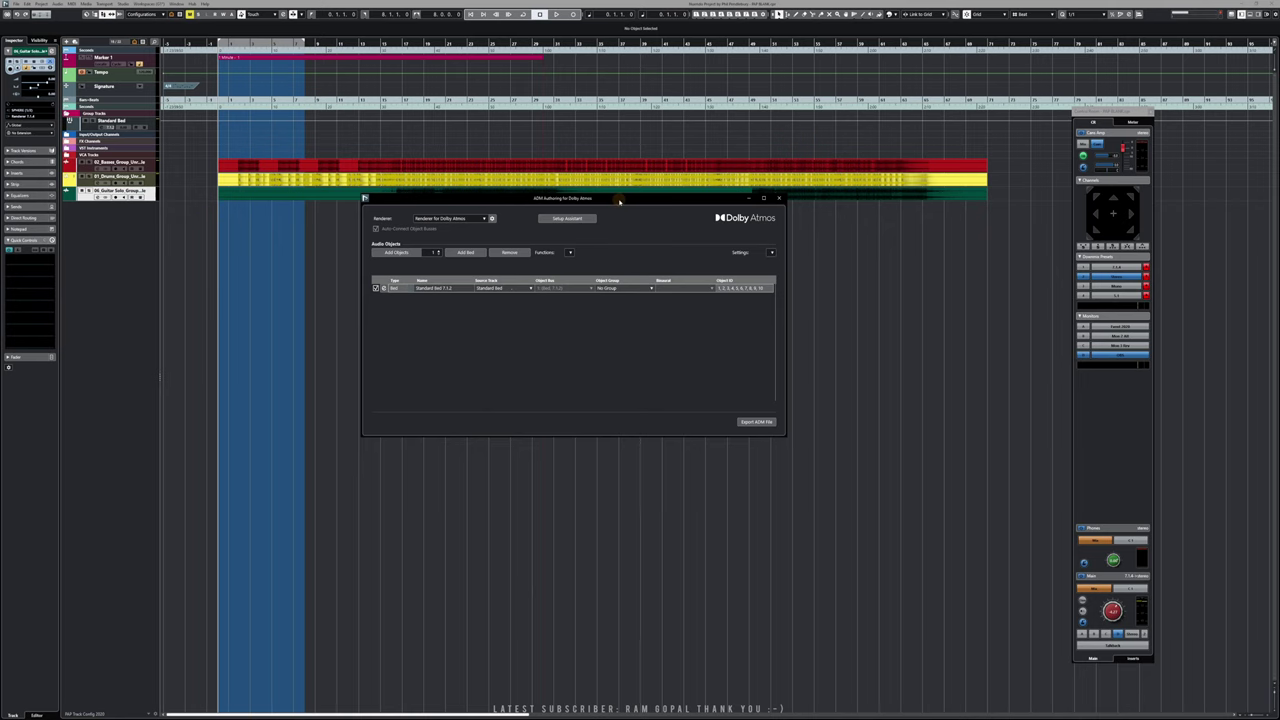
left_click_drag(648, 200, 642, 263)
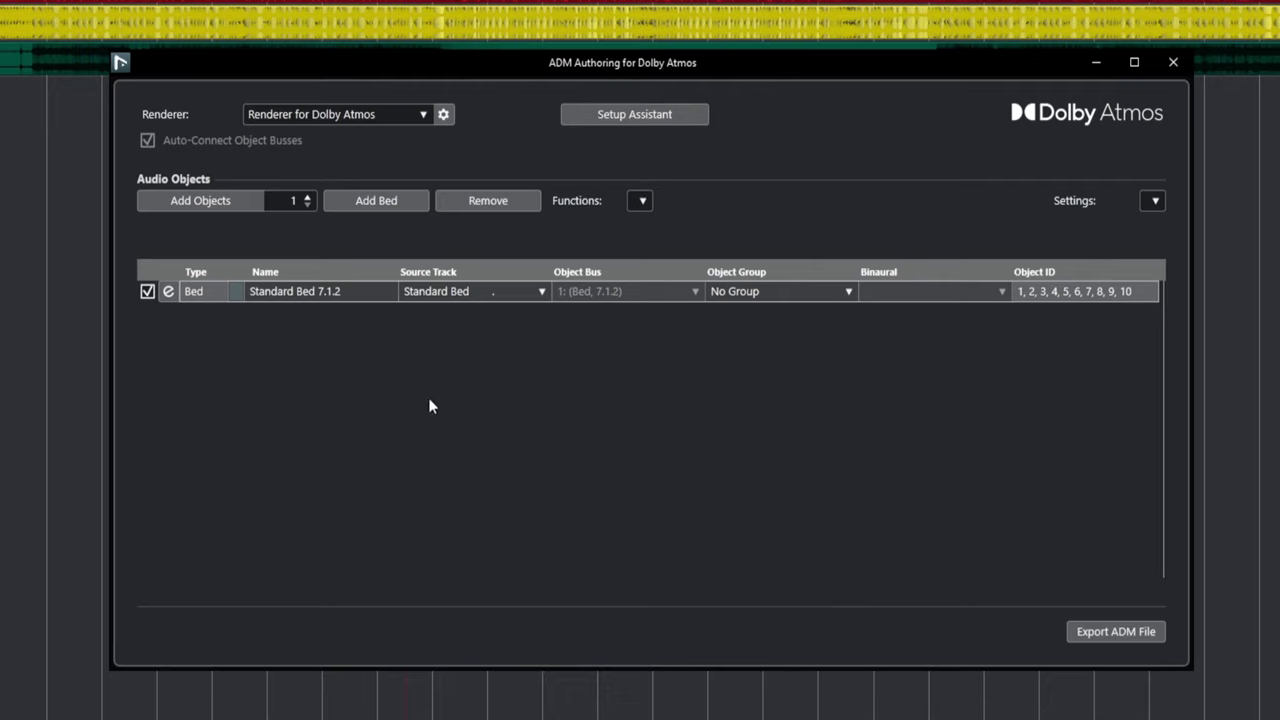
left_click(636, 204)
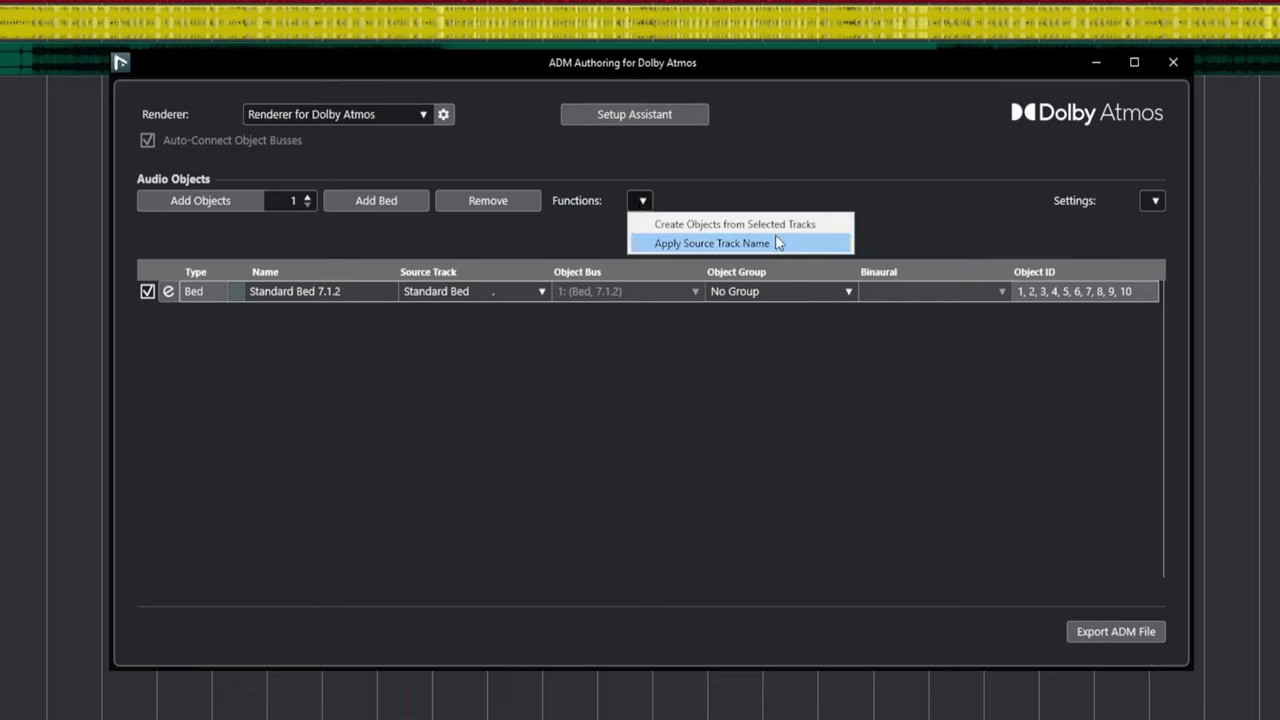
left_click(594, 240)
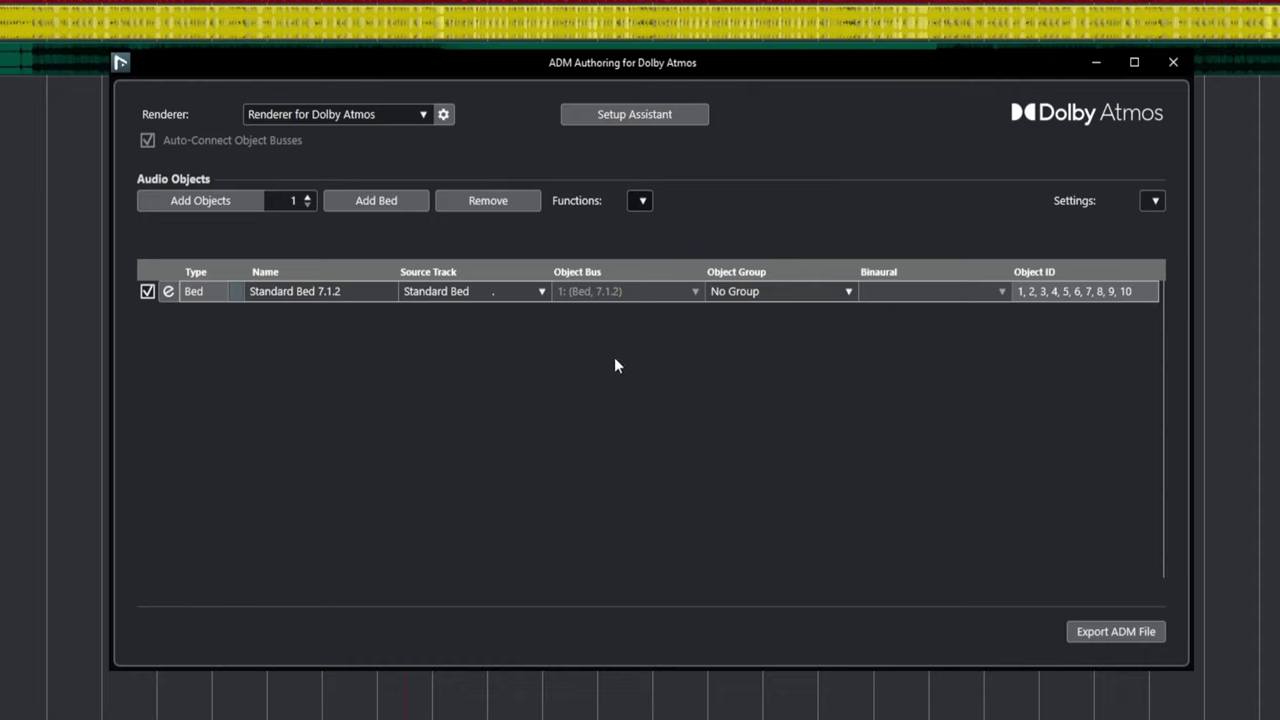
- Add one audio object with 06_Guitar Solo_Group_Unreasonable as its source track and name it Solo
left_click(190, 205)
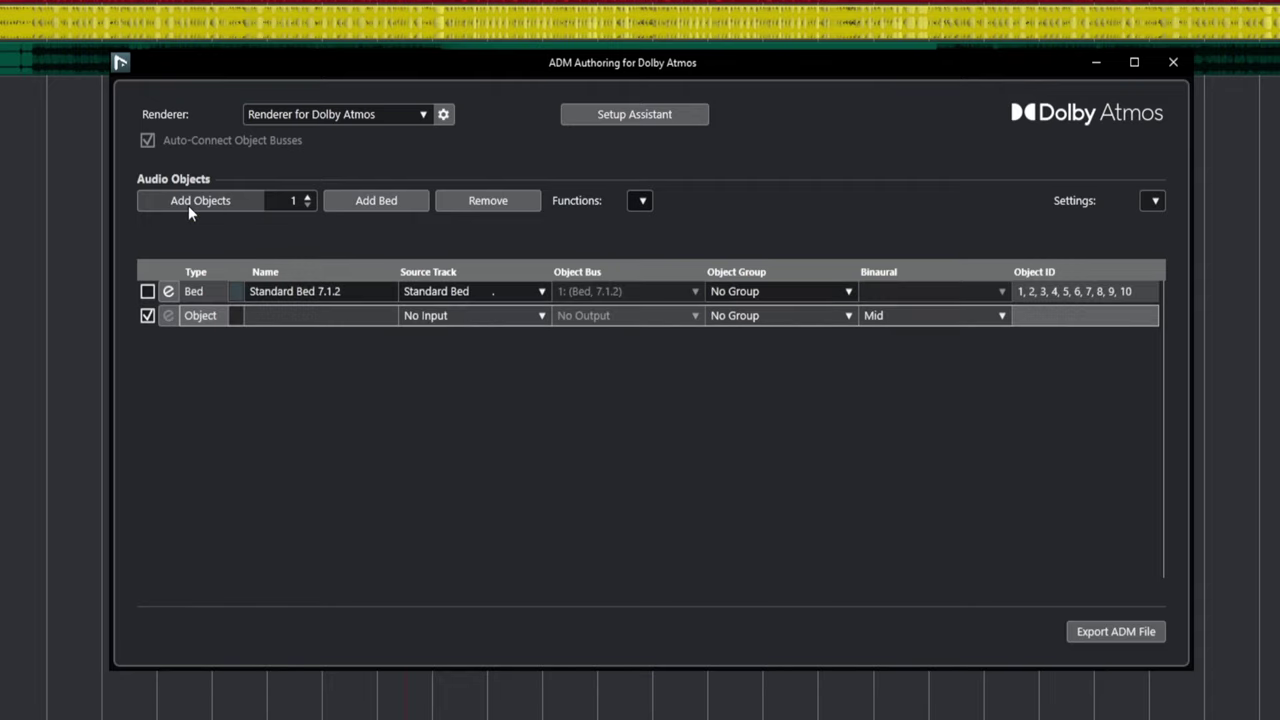
left_click(450, 317)
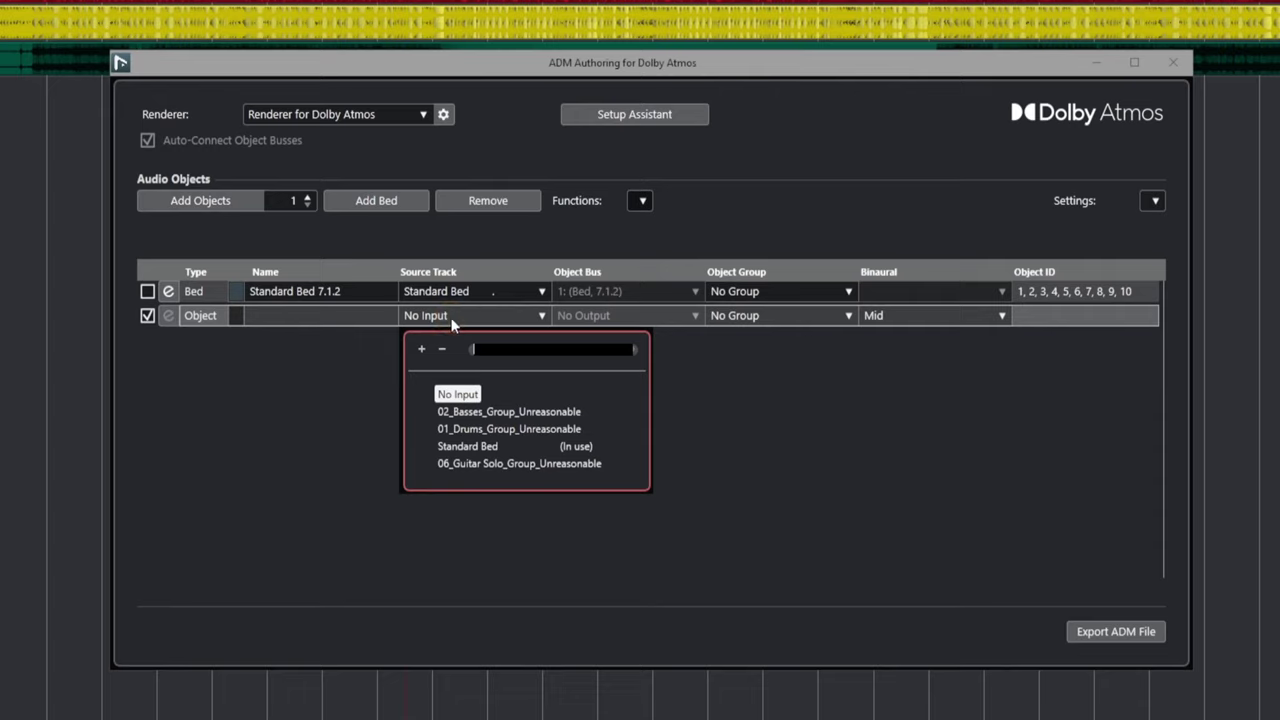
left_click(482, 463)
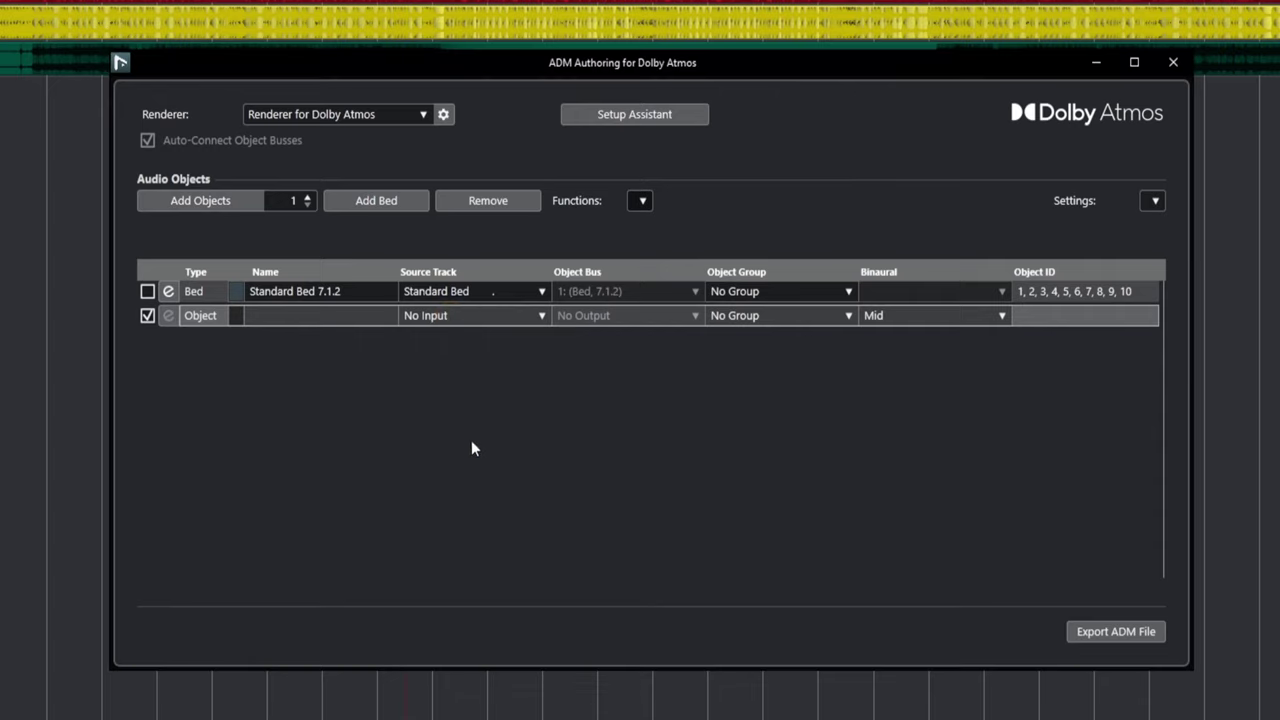
double_click(288, 316)
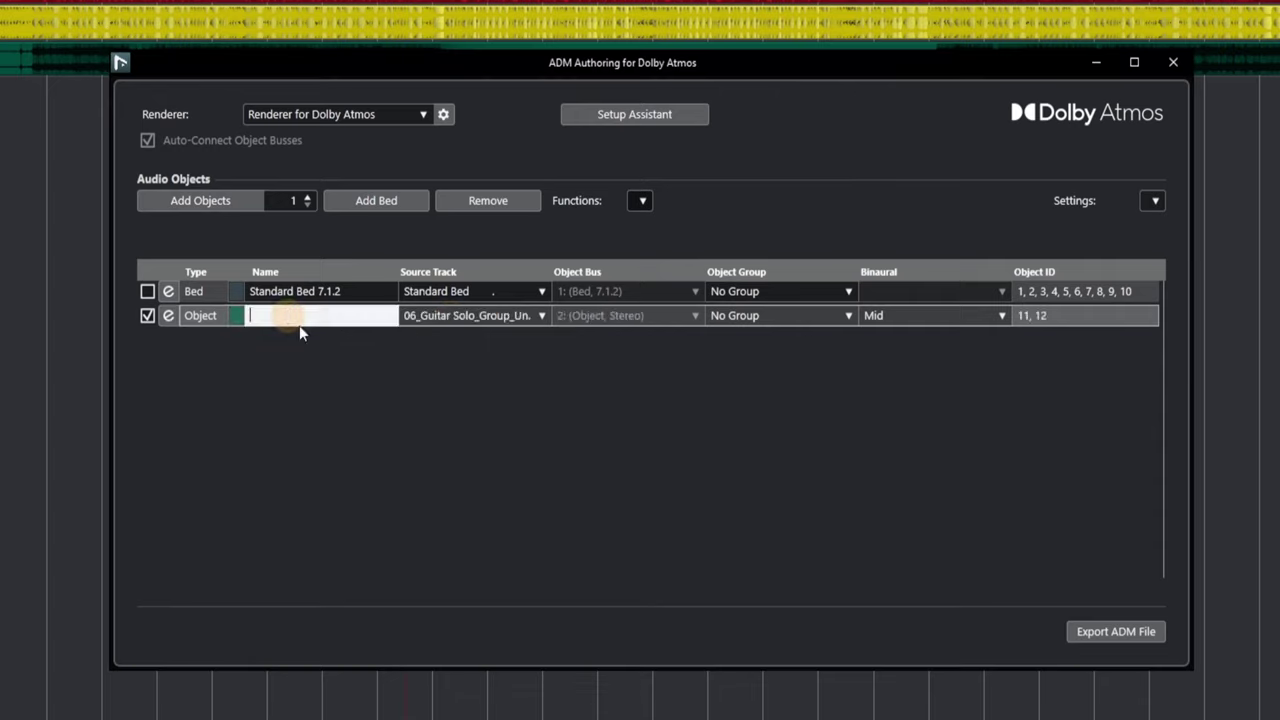
type("Solo")
key("Return")
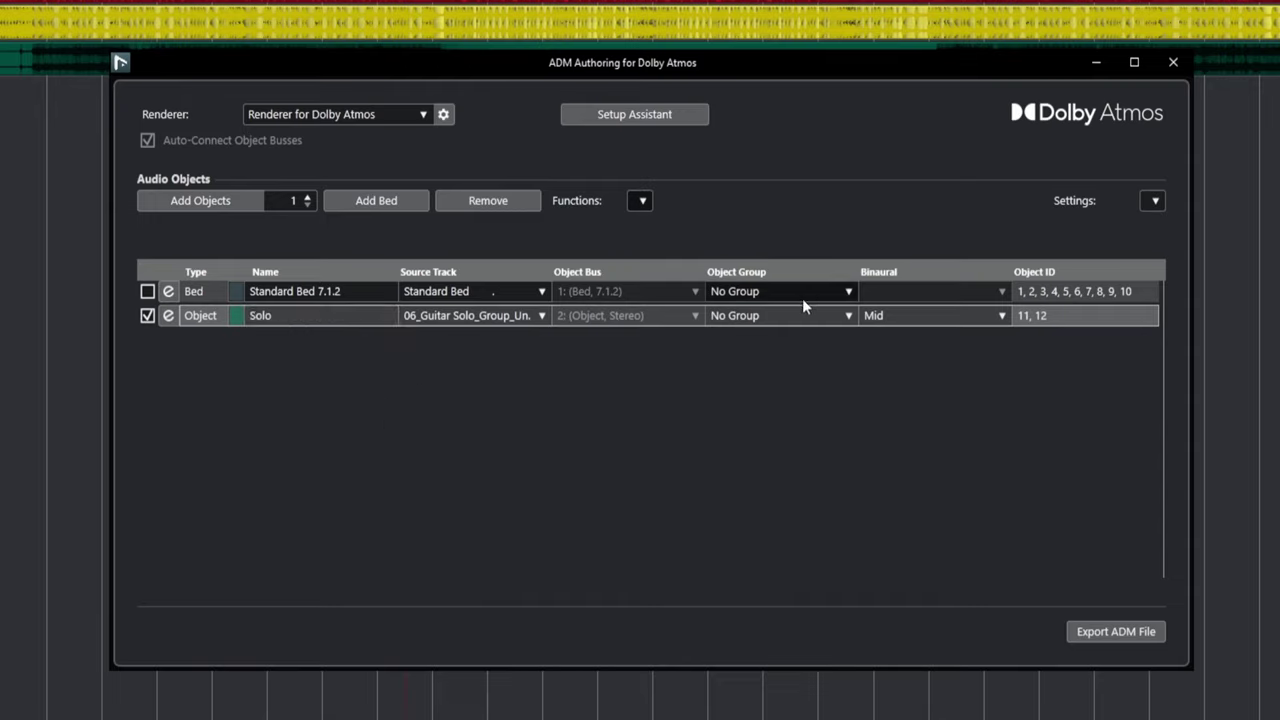
- Assign both the Solo object and the Standard Bed 7.1.2 to the Music object group
left_click(759, 316)
left_click(758, 404)
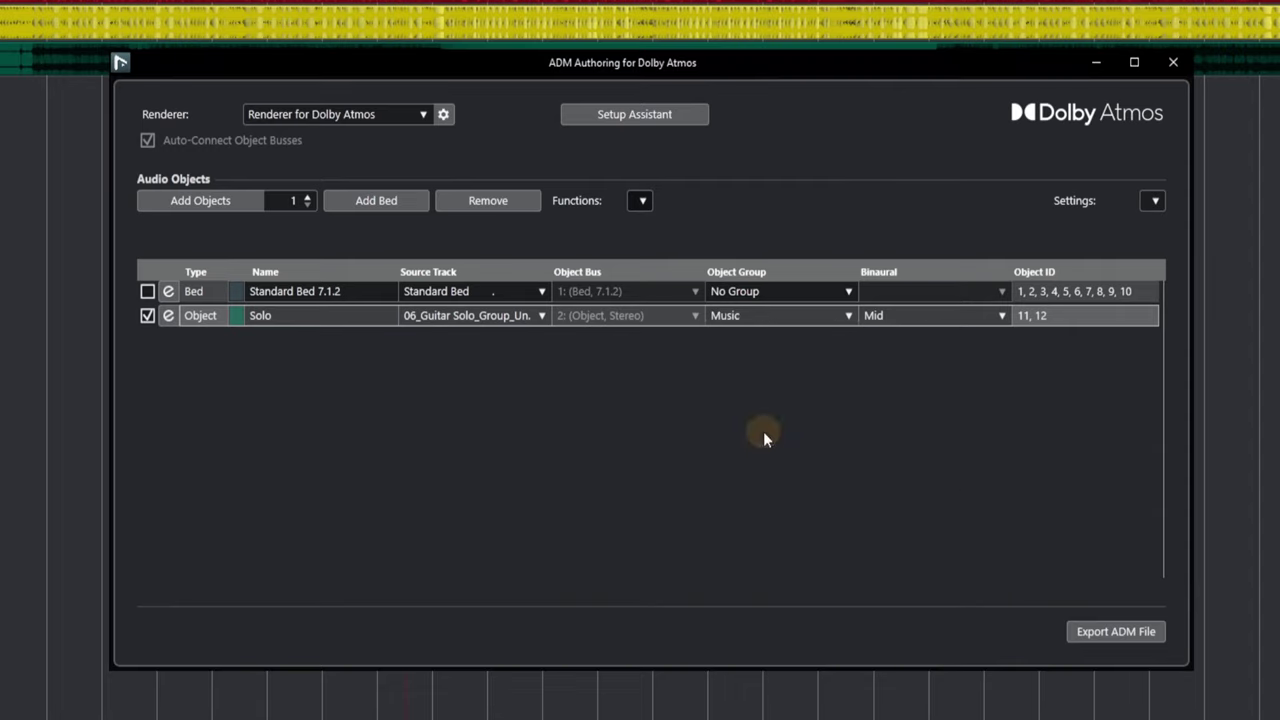
left_click(765, 290)
left_click(758, 404)
- Review the binaural distance options for the Solo object without changing them, then close ADM Authoring
left_click(921, 321)
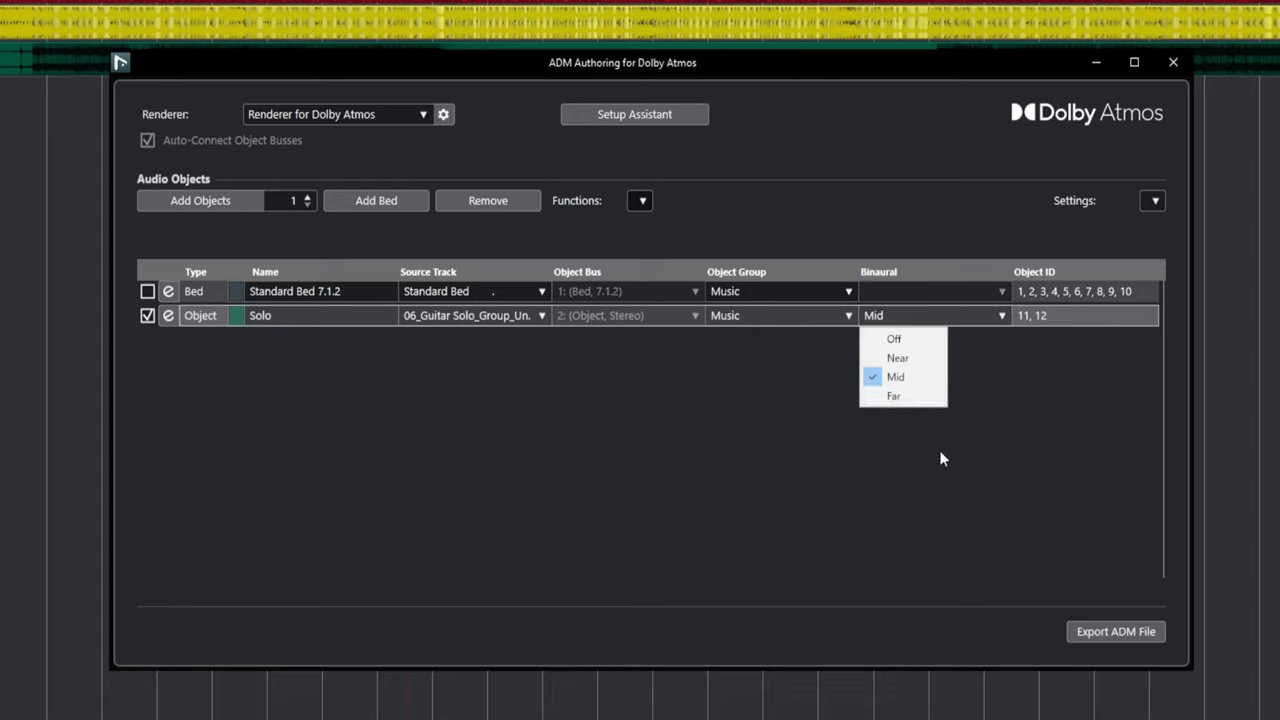
left_click(979, 363)
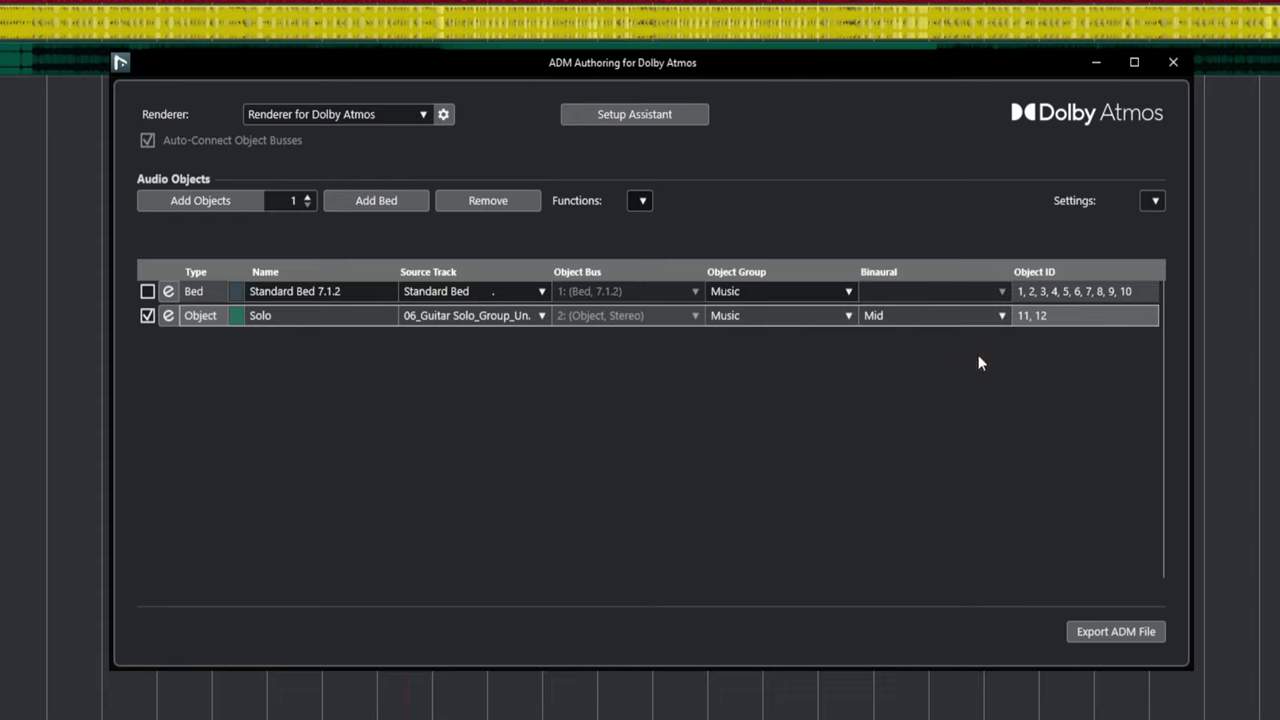
left_click(911, 318)
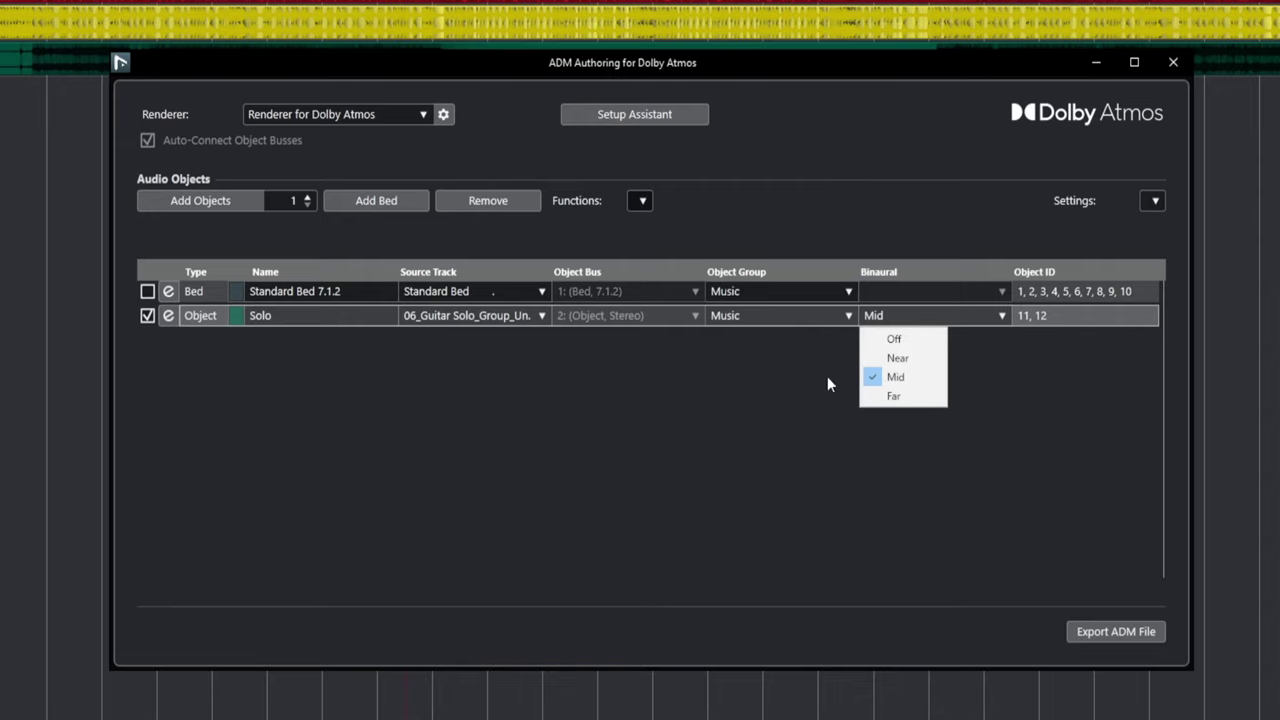
left_click(779, 384)
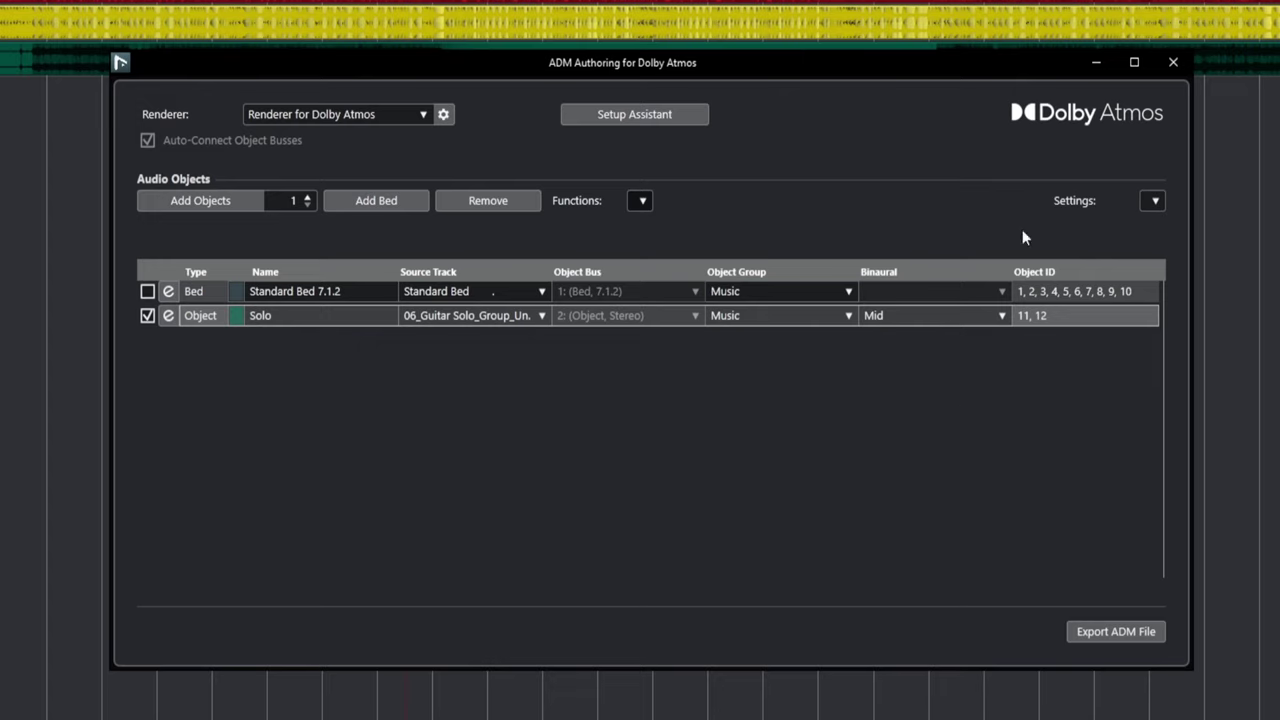
left_click(1172, 64)
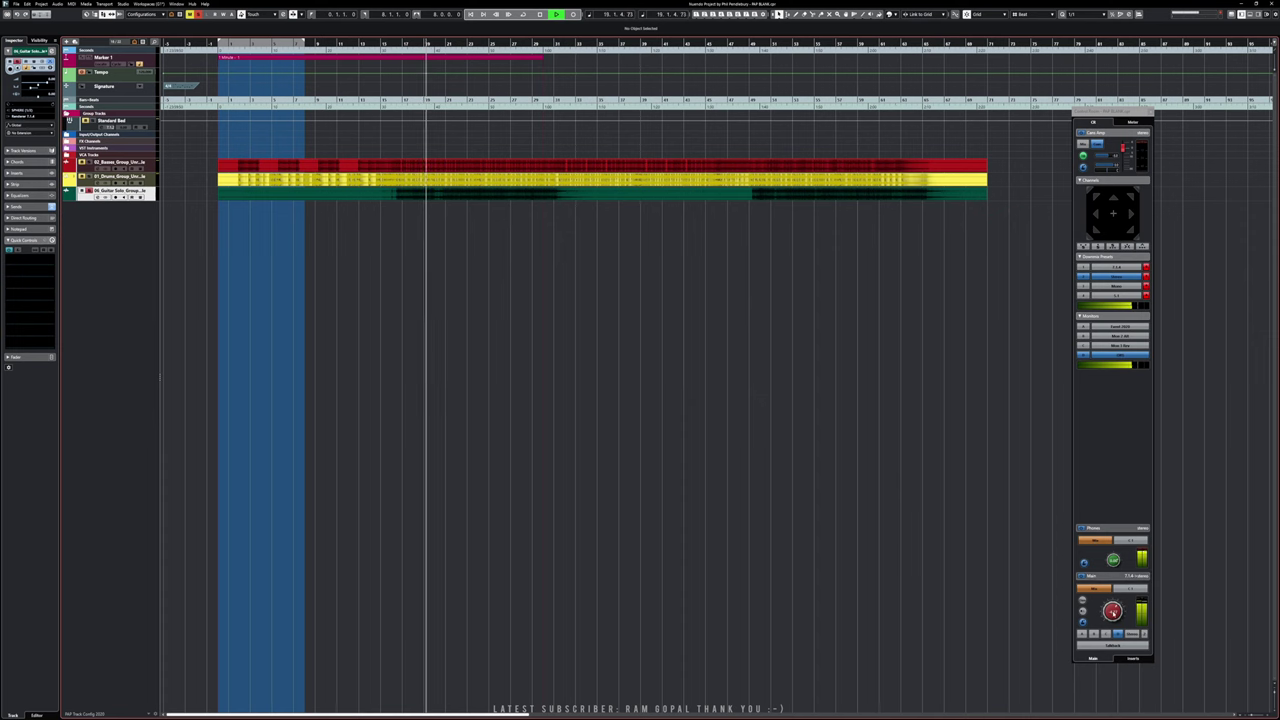
- Play the soloed guitar stem while adjusting the Control Room main level, then stop playback
left_click(1117, 609)
key("space")
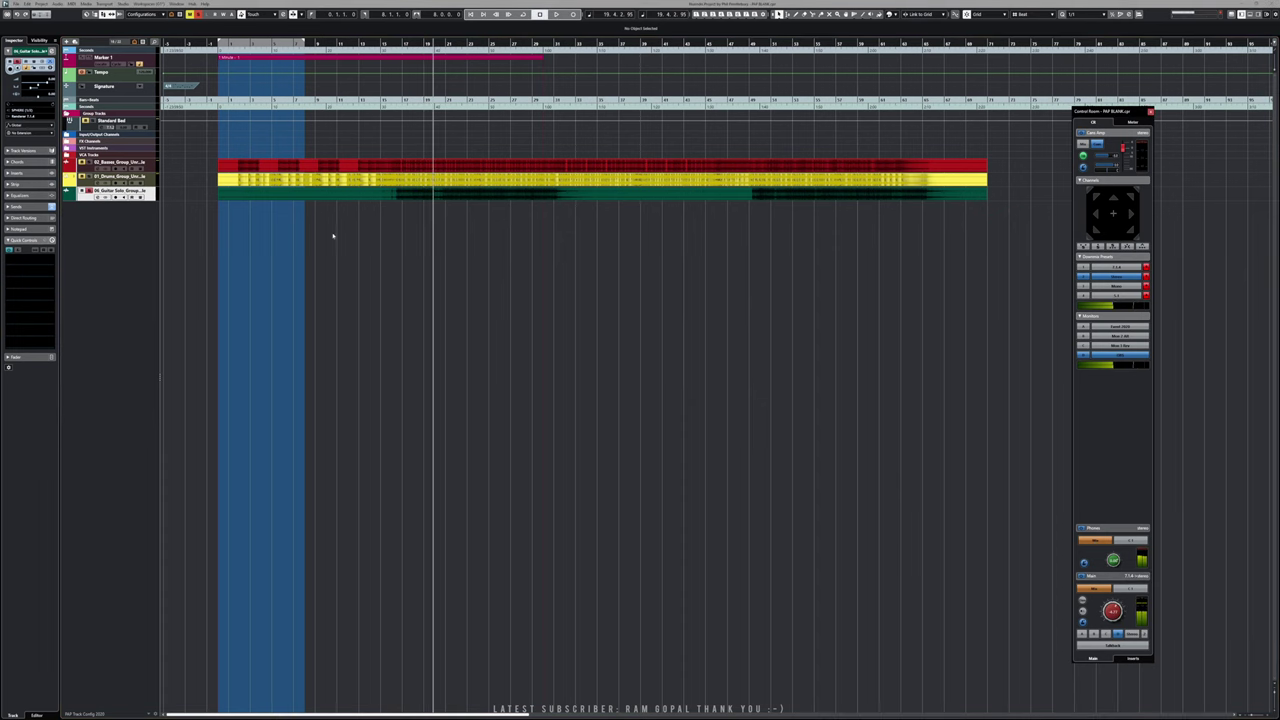
- Pin the guitar solo channel to the MixConsole's left zone and open its MultiPanner to view the object mode controls
key("F3")
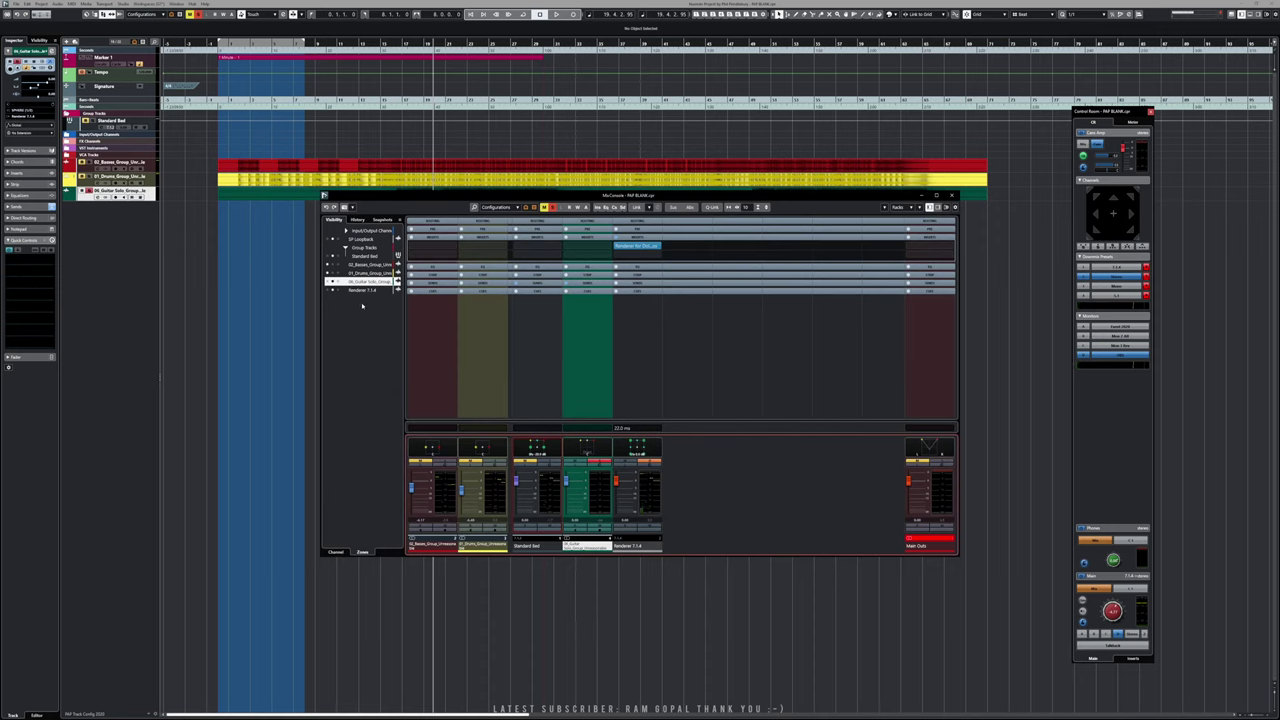
left_click(327, 281)
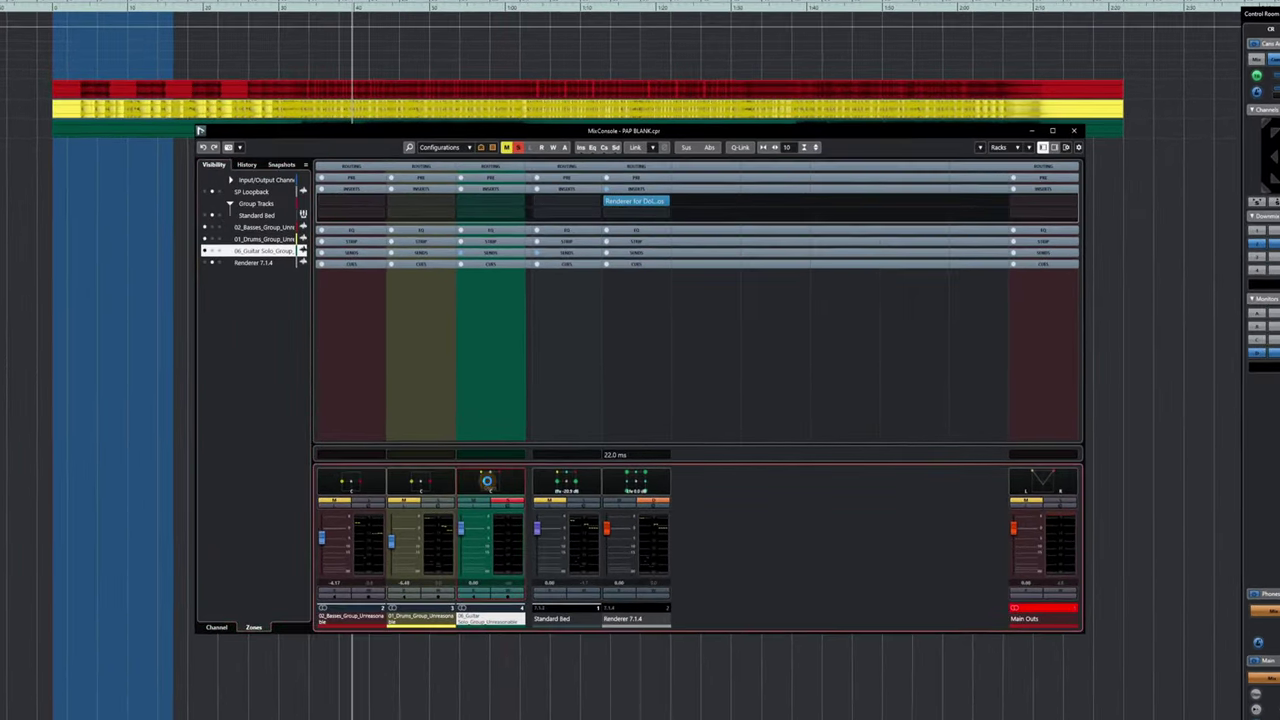
double_click(525, 460)
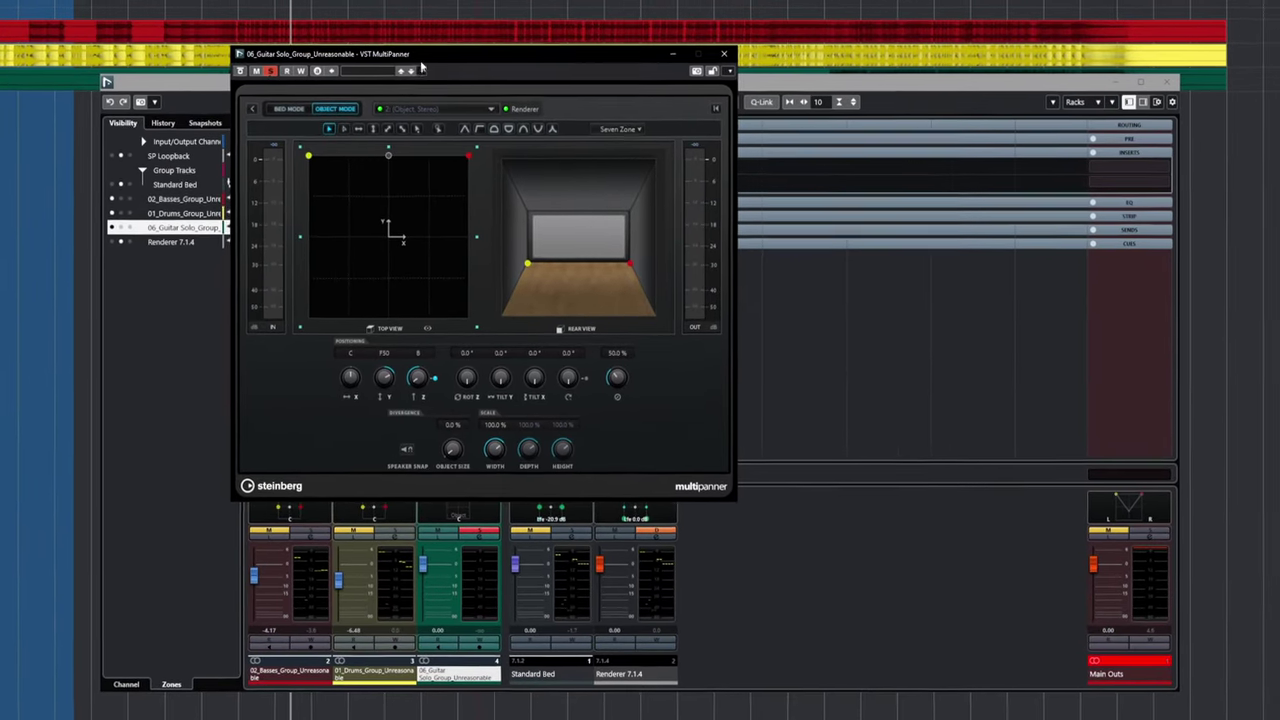
left_click_drag(451, 95, 789, 103)
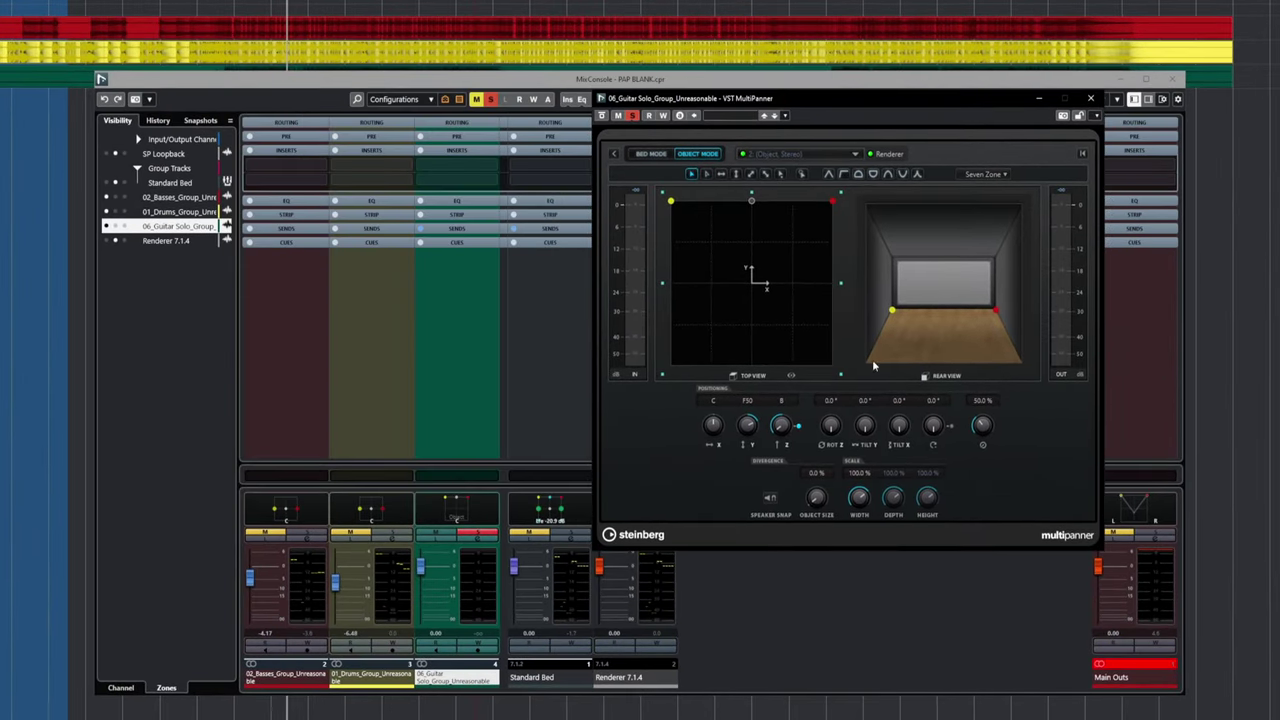
left_click_drag(833, 99, 364, 118)
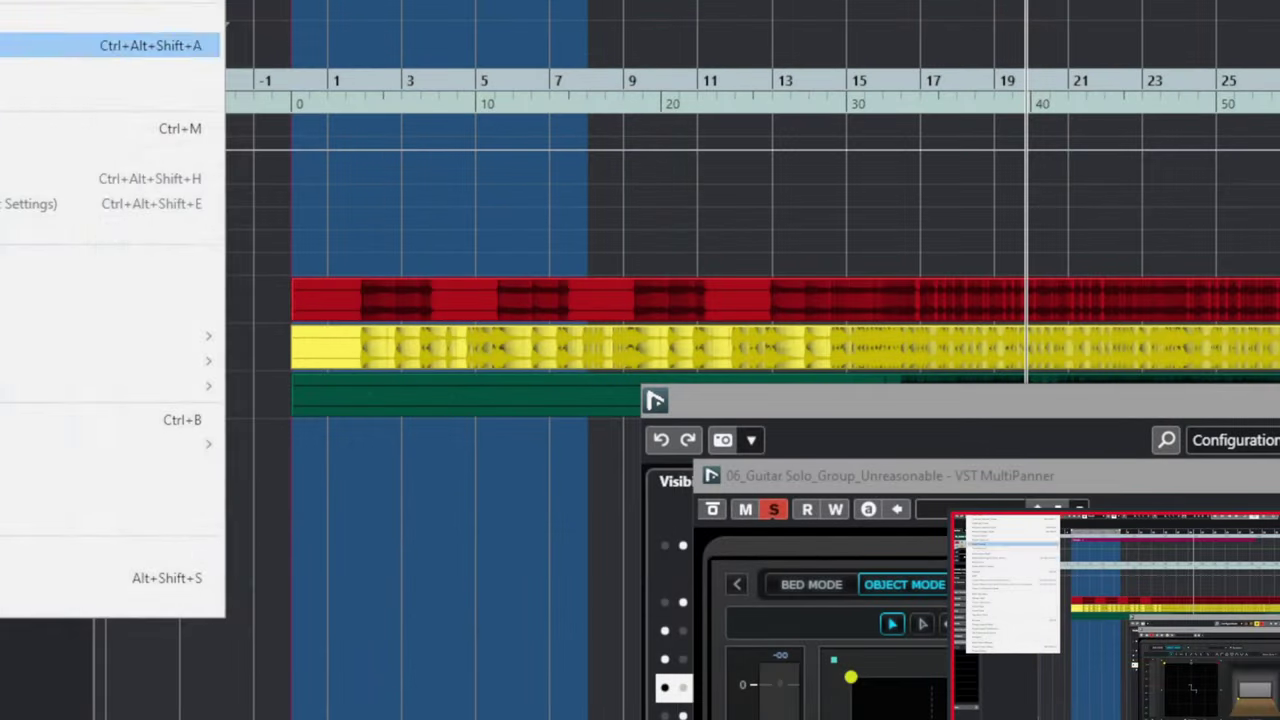
- Check the Solo object's entry and object IDs in ADM Authoring for Dolby Atmos, then close it
left_click_drag(1108, 400, 1276, 408)
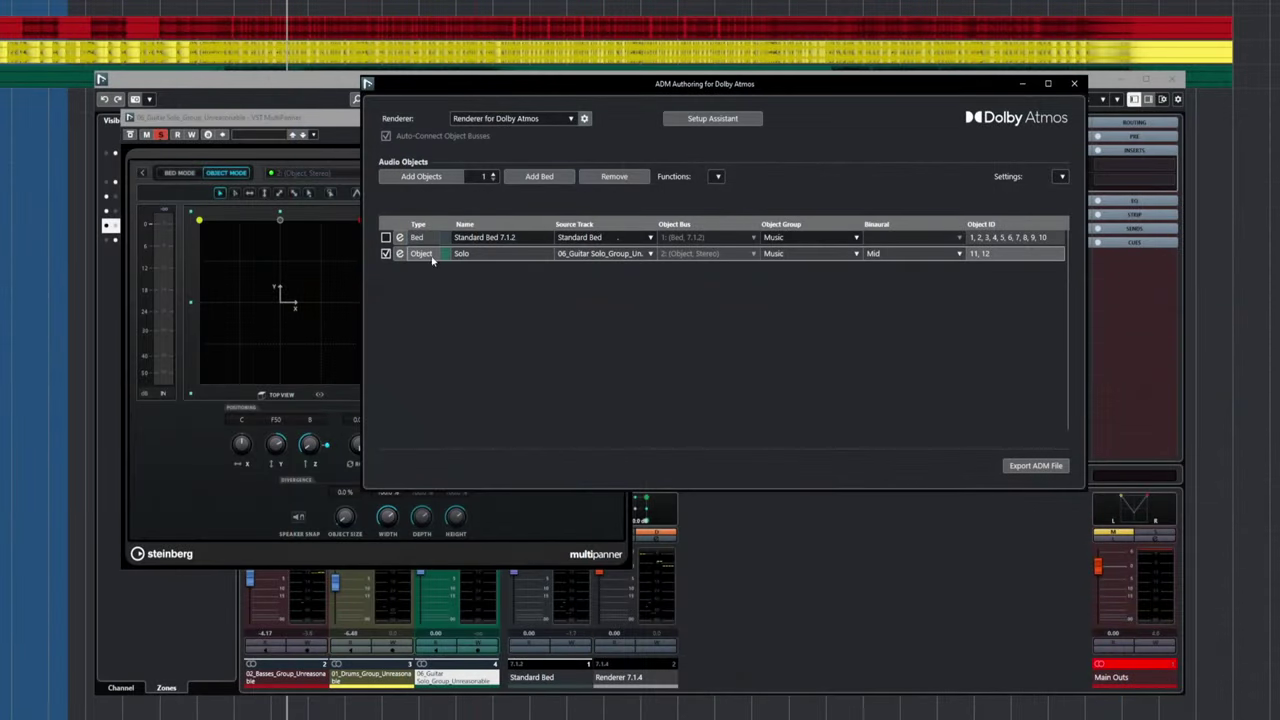
left_click(1074, 83)
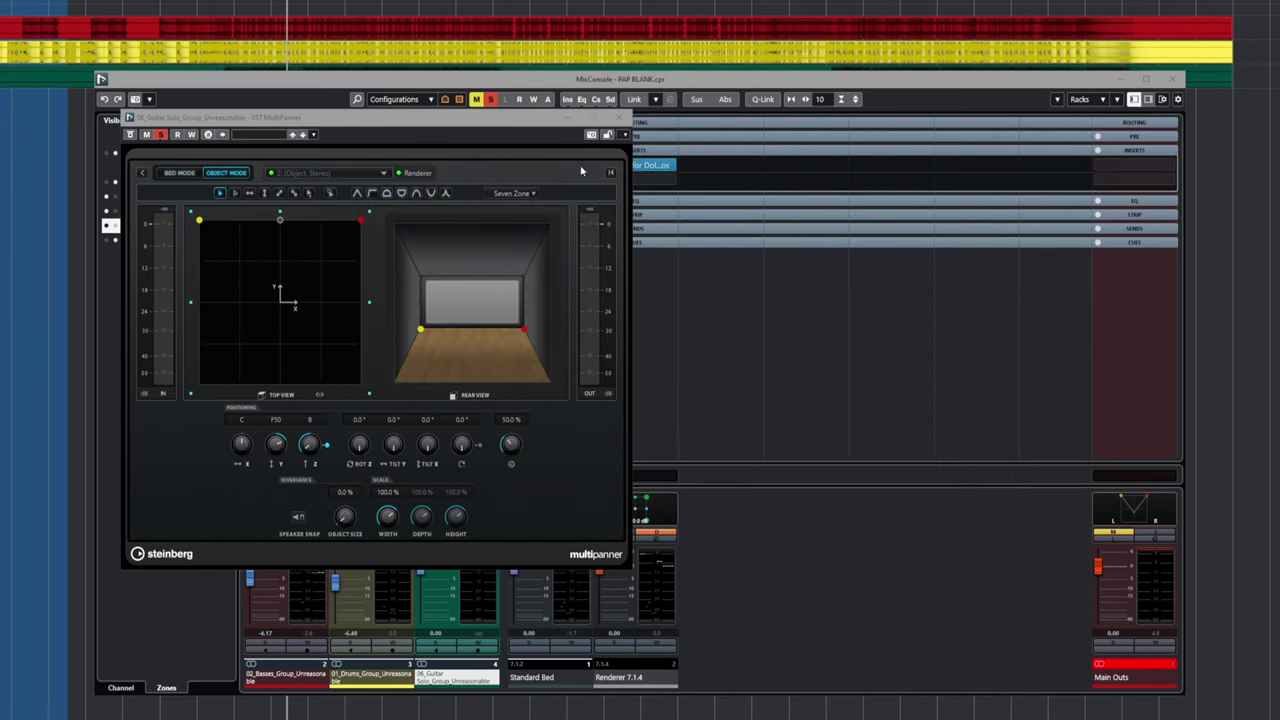
- Turn off Hold on Stop in the Renderer for Dolby Atmos and play the soloed guitar to watch its audio objects
left_click(421, 135)
left_click_drag(444, 119, 416, 251)
left_click(611, 166)
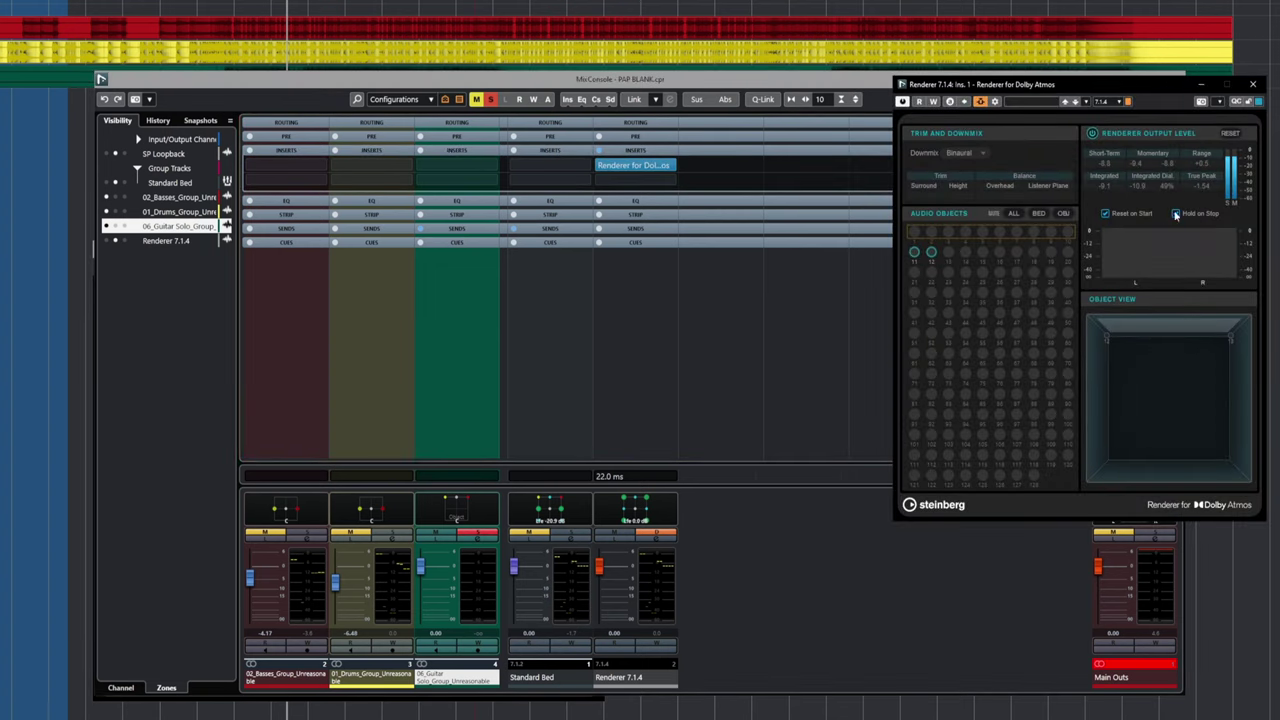
left_click(1180, 215)
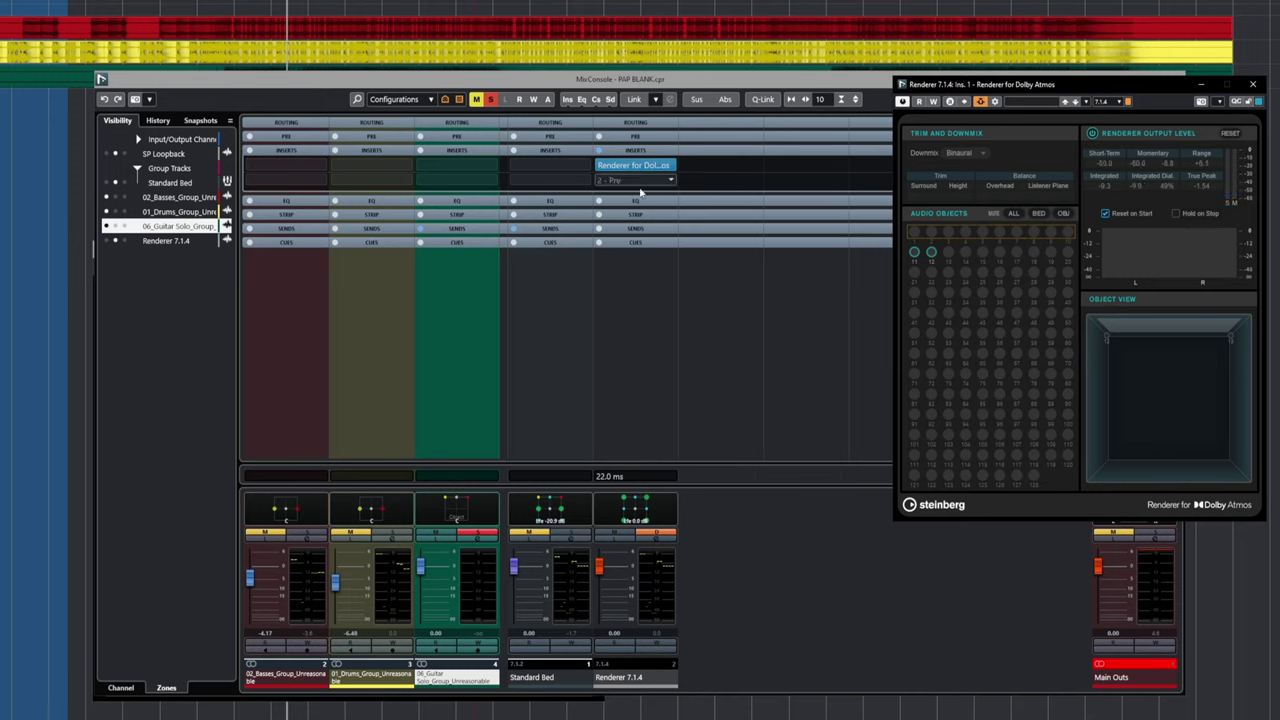
left_click(782, 540)
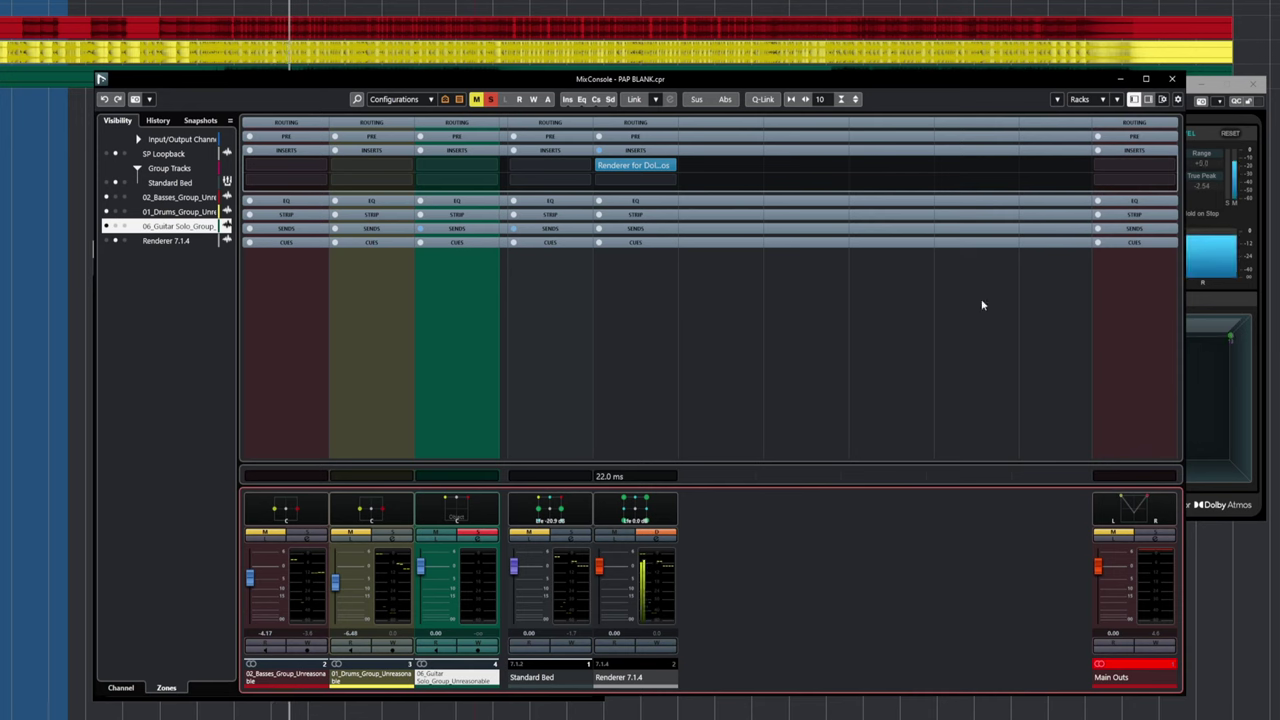
left_click(1242, 222)
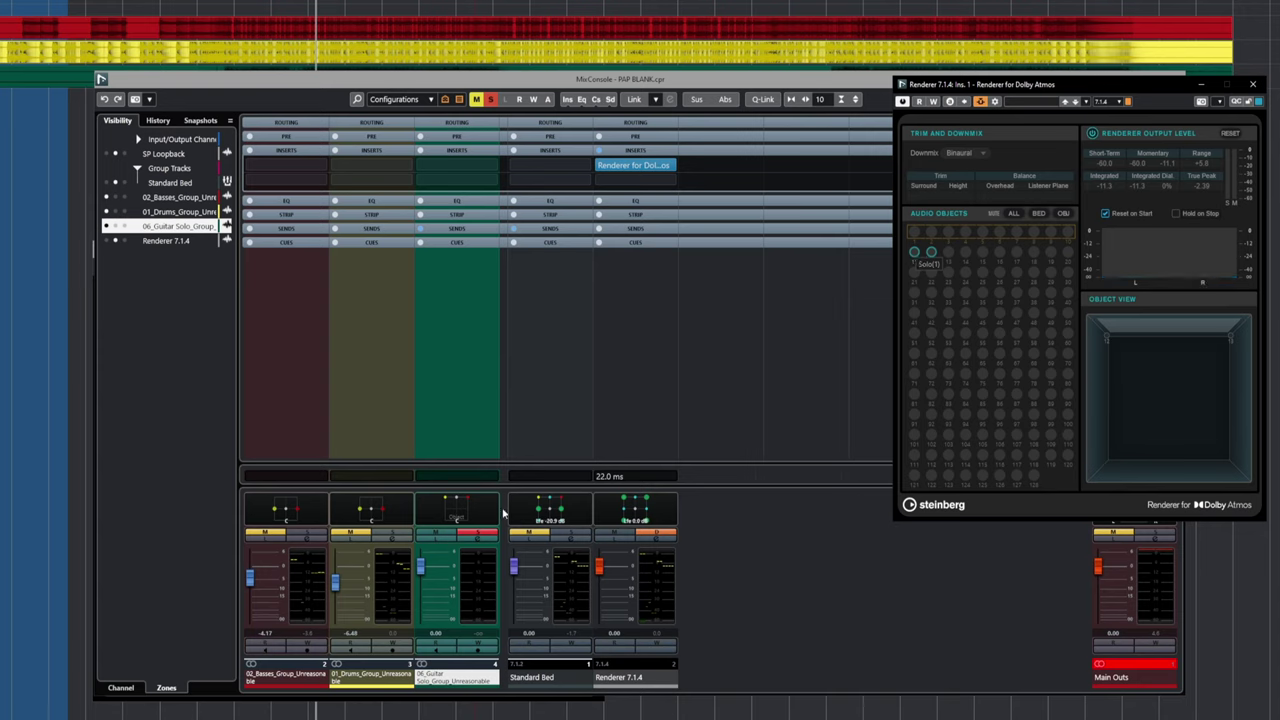
- Open the guitar solo's MultiPanner, hide the MixConsole and arrange the panner beside the renderer
double_click(456, 517)
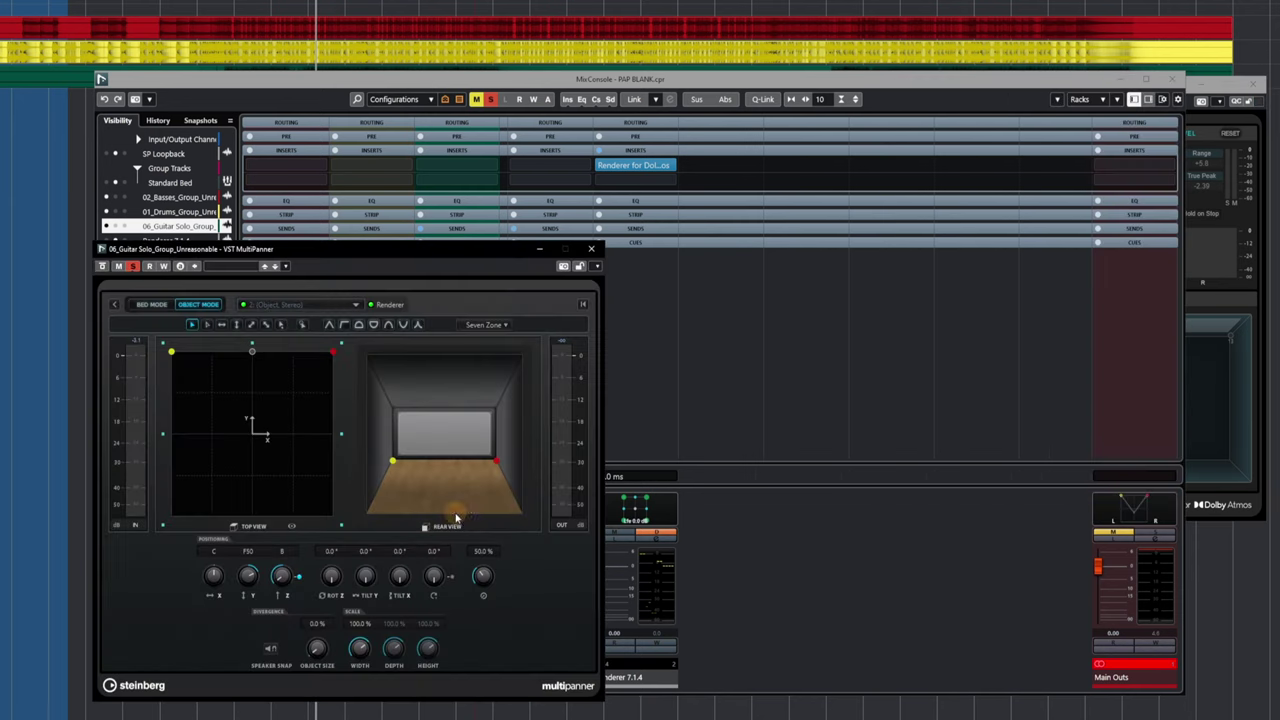
left_click_drag(353, 246, 457, 154)
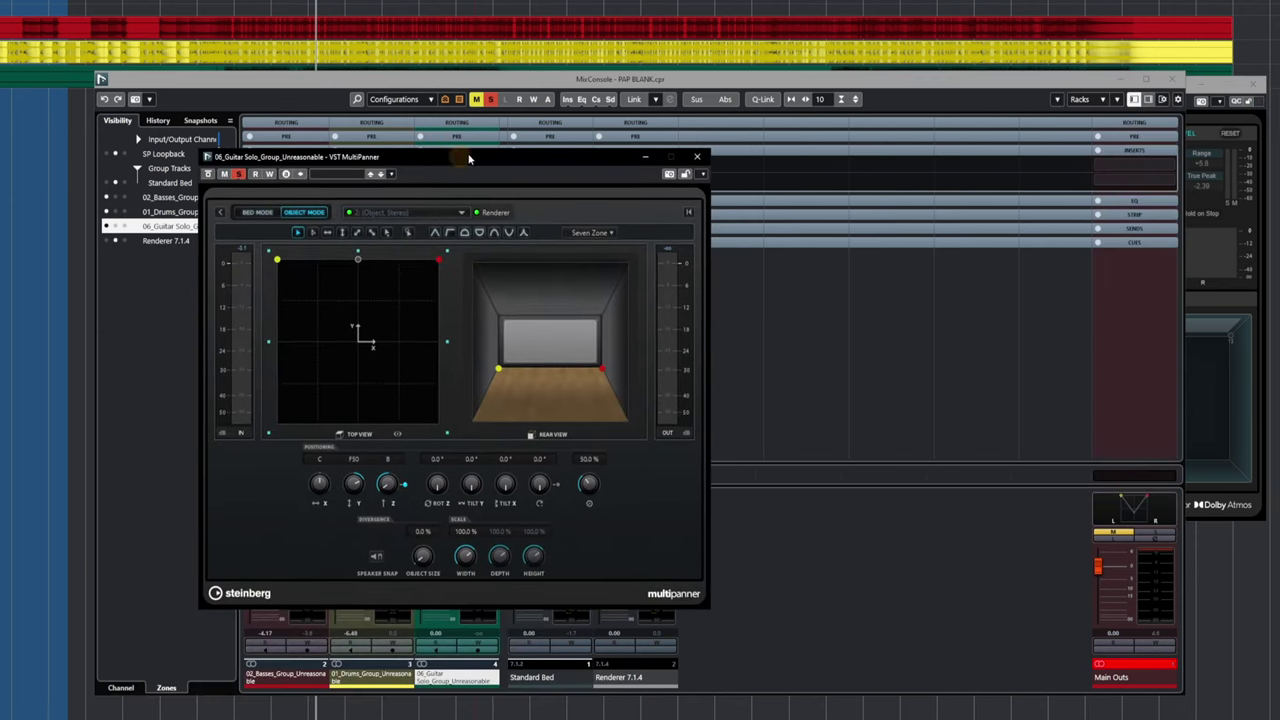
left_click(1120, 80)
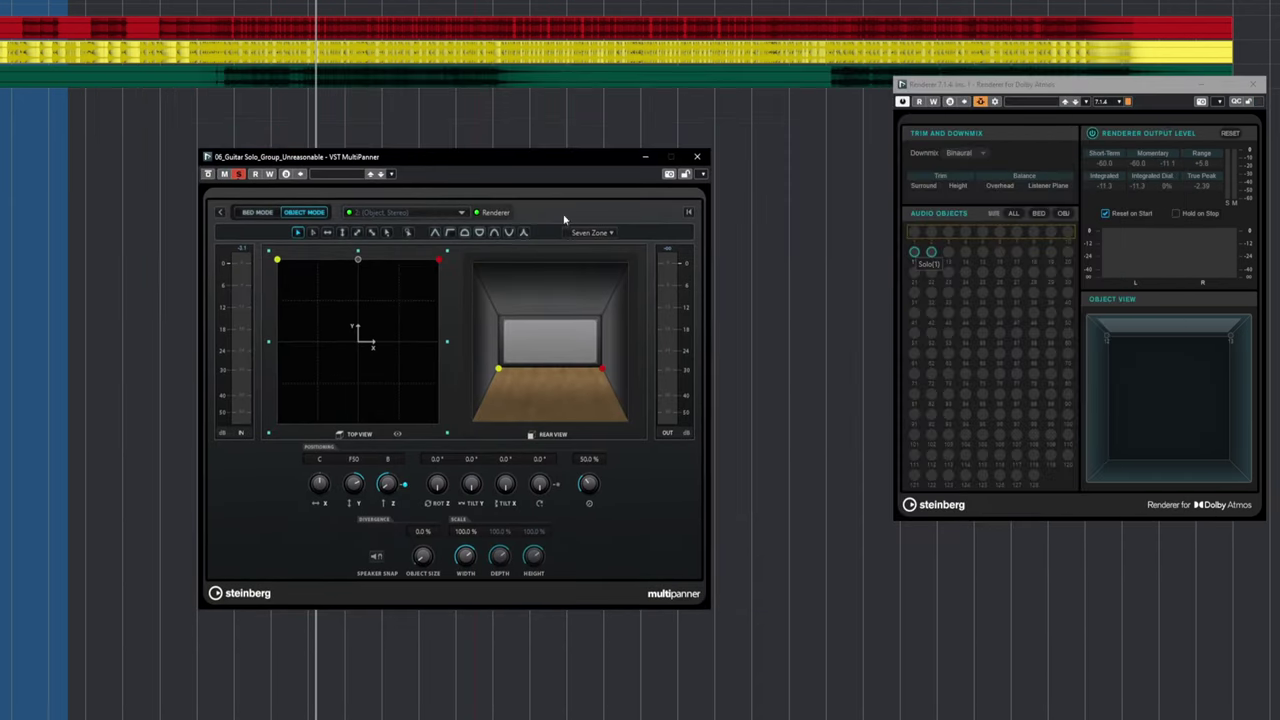
left_click_drag(527, 163, 635, 83)
left_click_drag(963, 90, 906, 84)
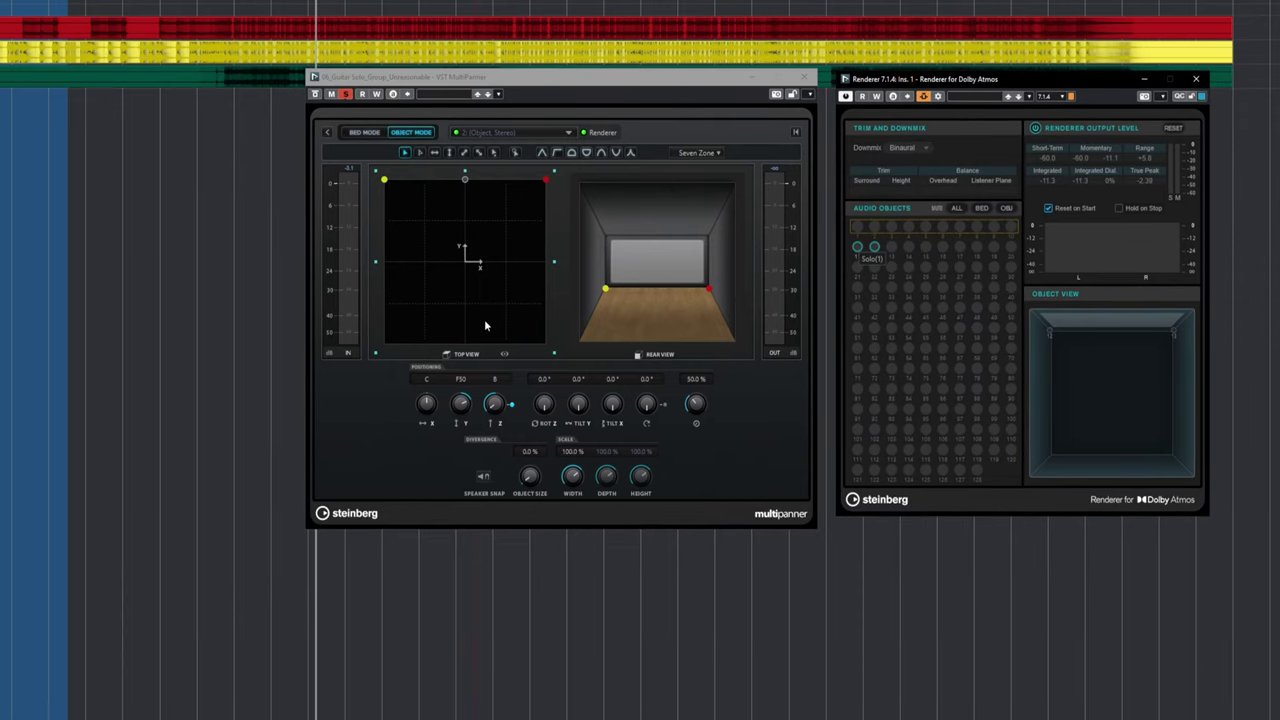
- Play the guitar solo and pan its object right of centre and behind the listener in the MultiPanner's top view
key("space")
mouse_move(475, 296)
left_mouse_down()
mouse_move(471, 329)
mouse_move(394, 246)
mouse_move(451, 291)
mouse_move(466, 284)
left_mouse_up()
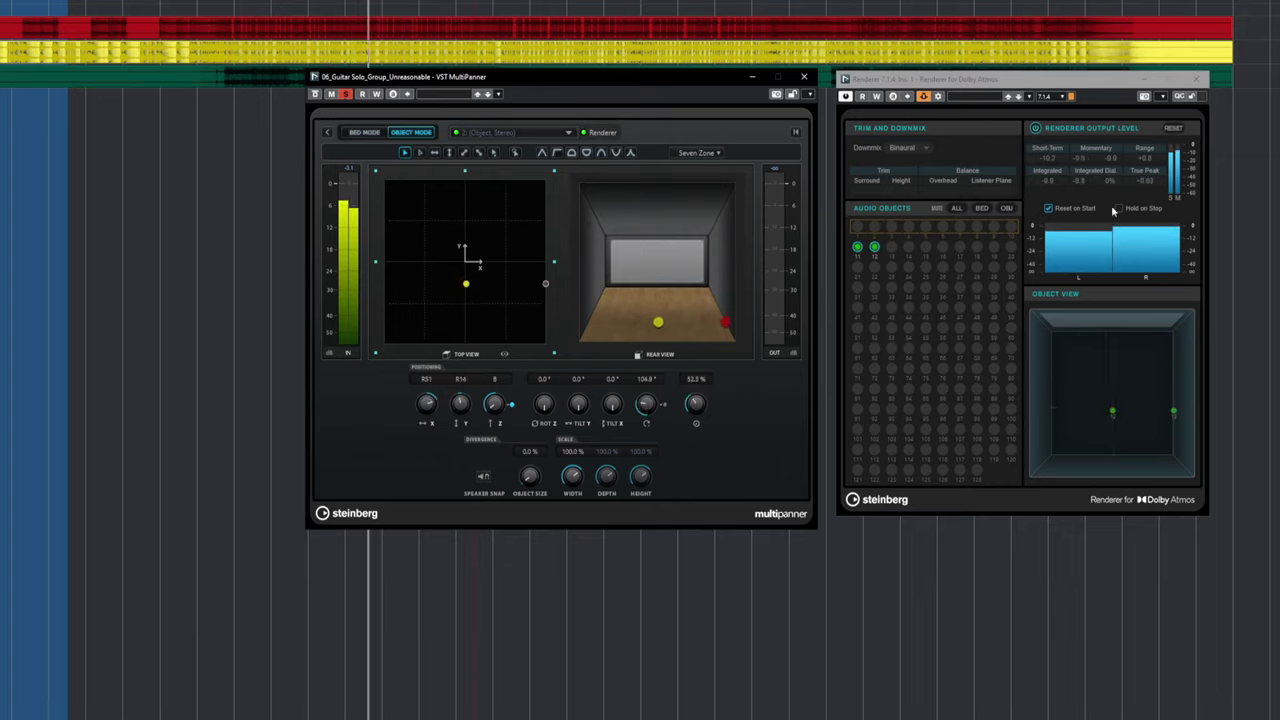
- Compare the 7.1.4 and Binaural downmixes in the renderer while the guitar solo plays
left_click(905, 147)
left_click(917, 226)
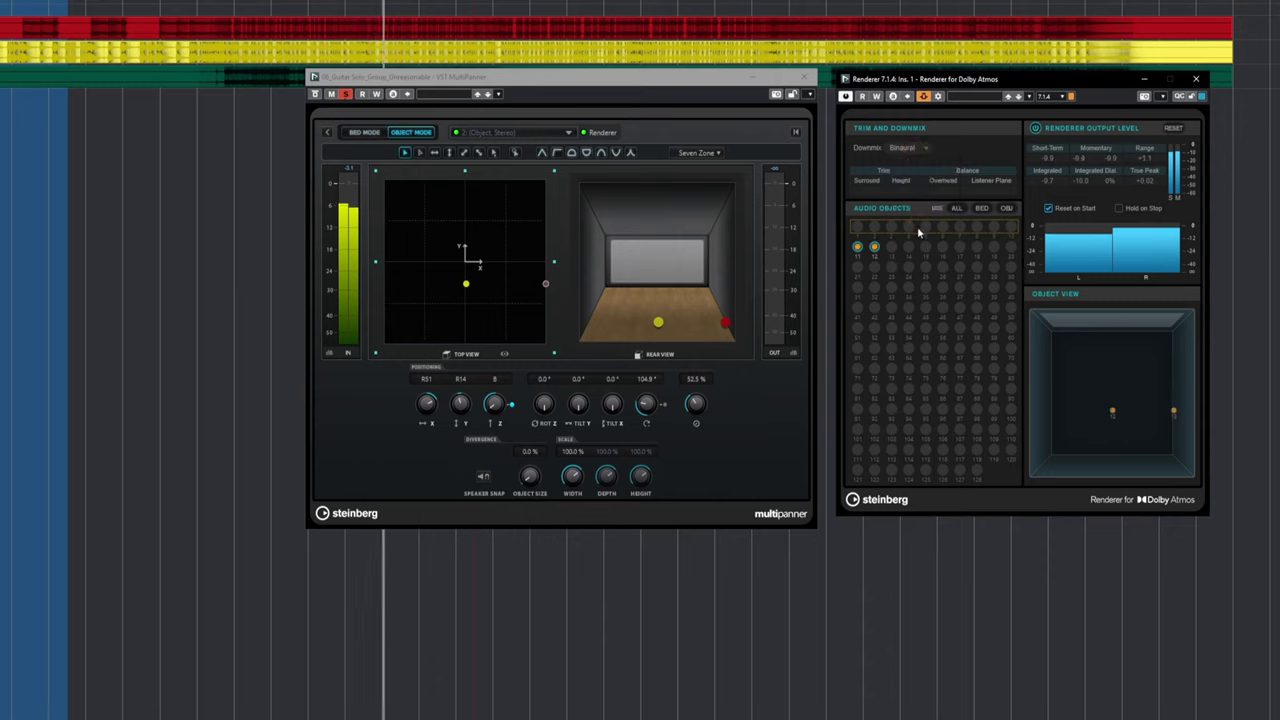
left_click(906, 148)
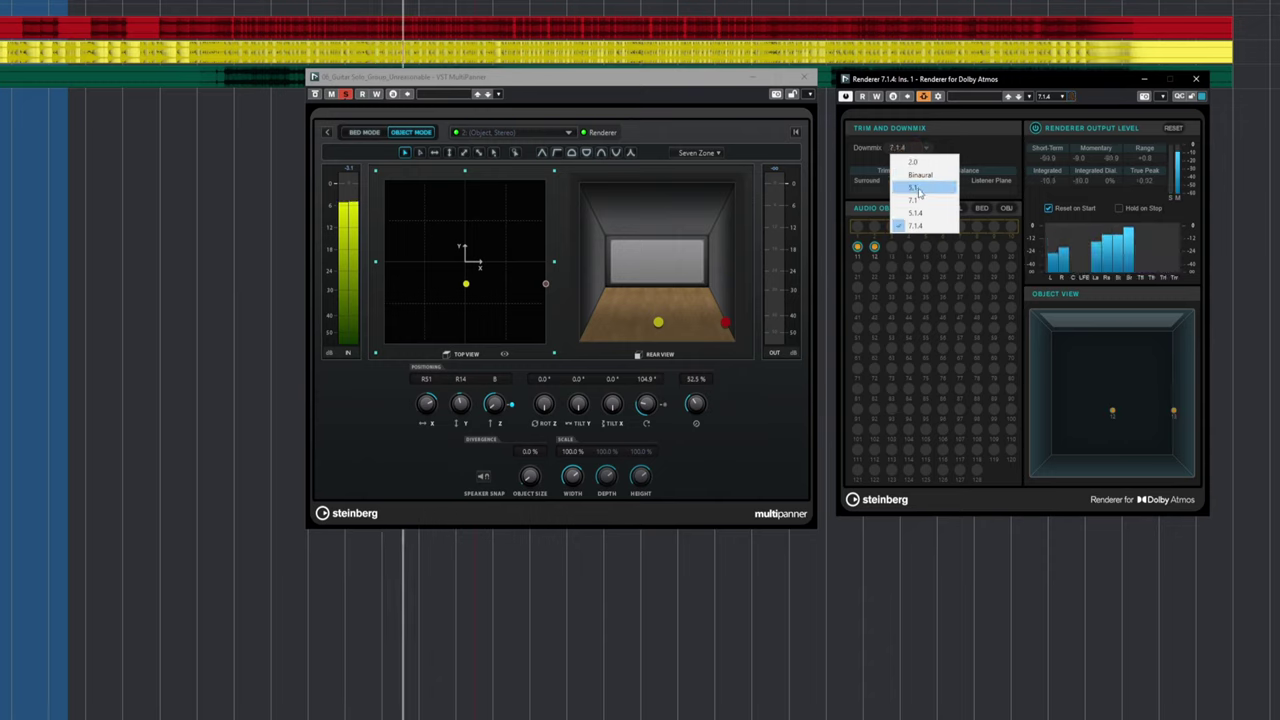
left_click(915, 226)
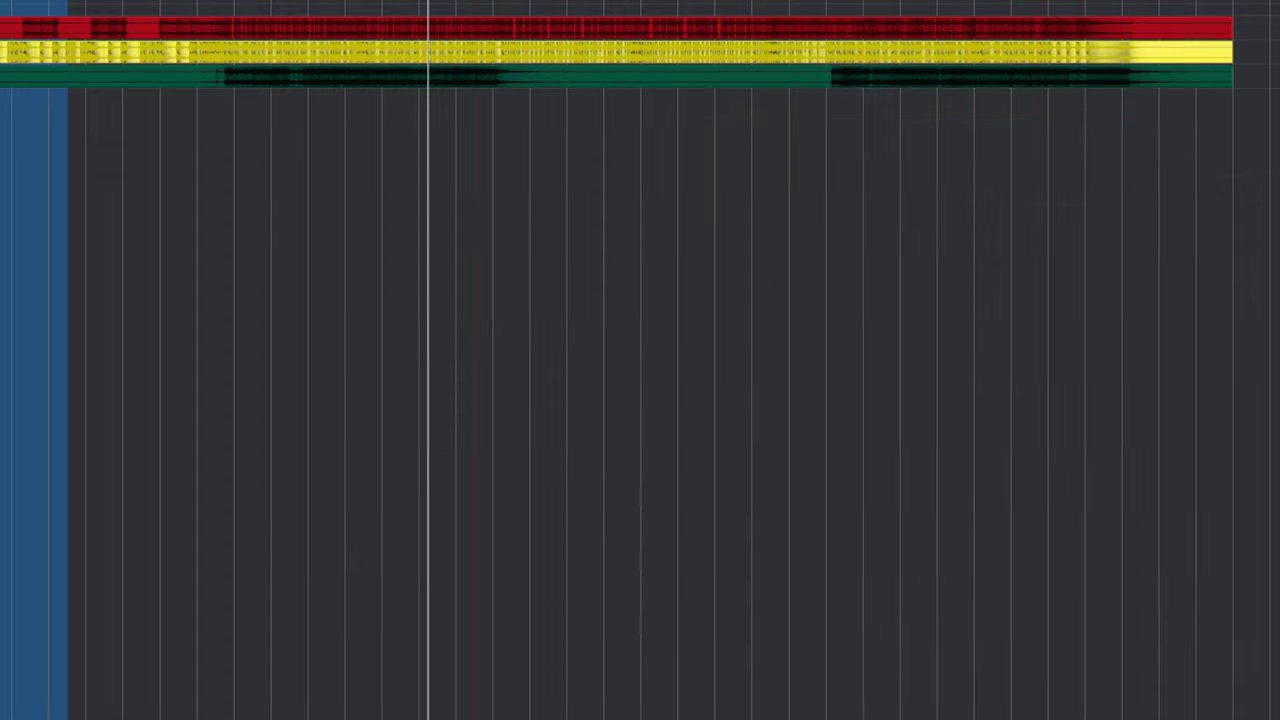
- Move playback back to an earlier point in the song and reopen the MixConsole and the Renderer for Dolby Atmos
left_click_drag(428, 2, 313, 2)
key("F3")
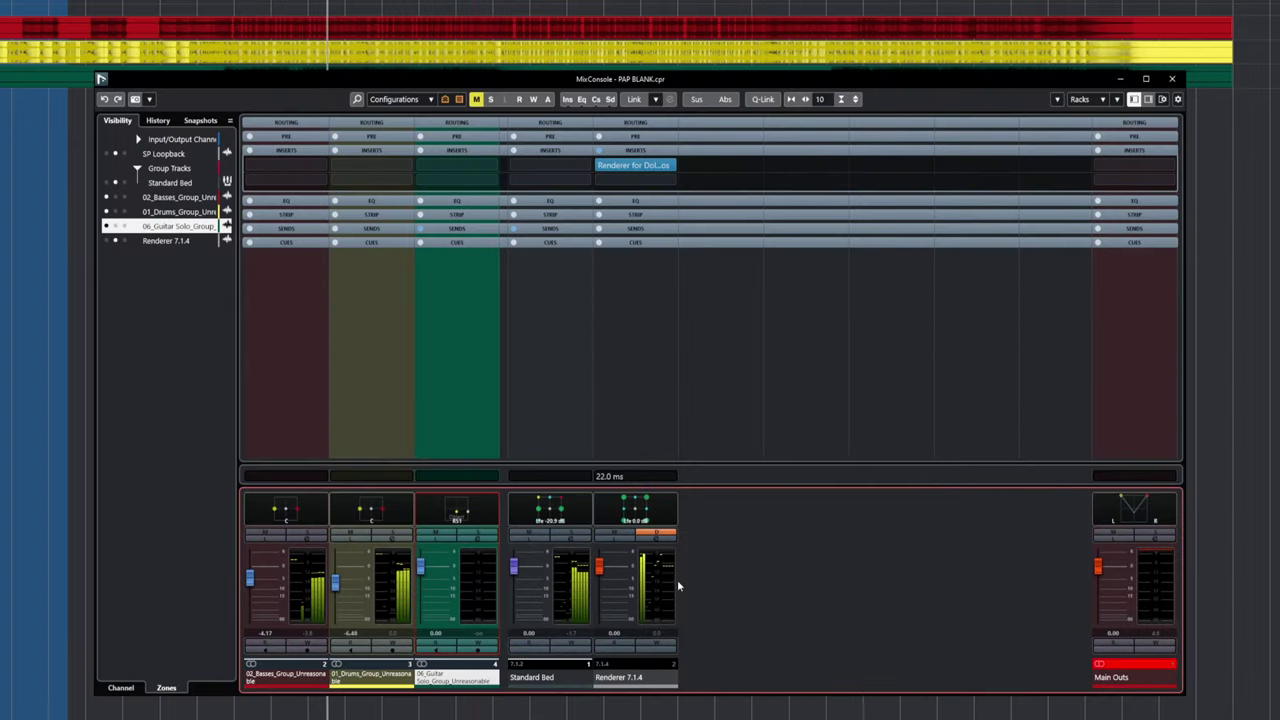
left_click(613, 166)
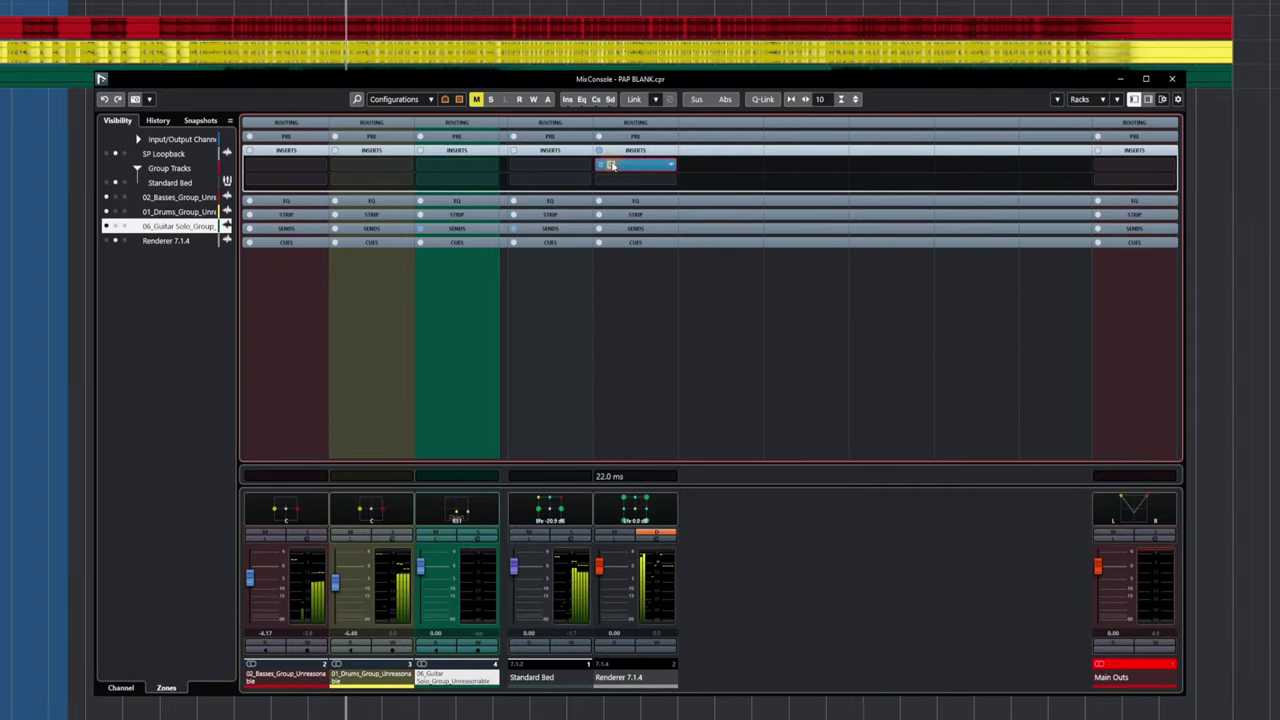
left_click(613, 166)
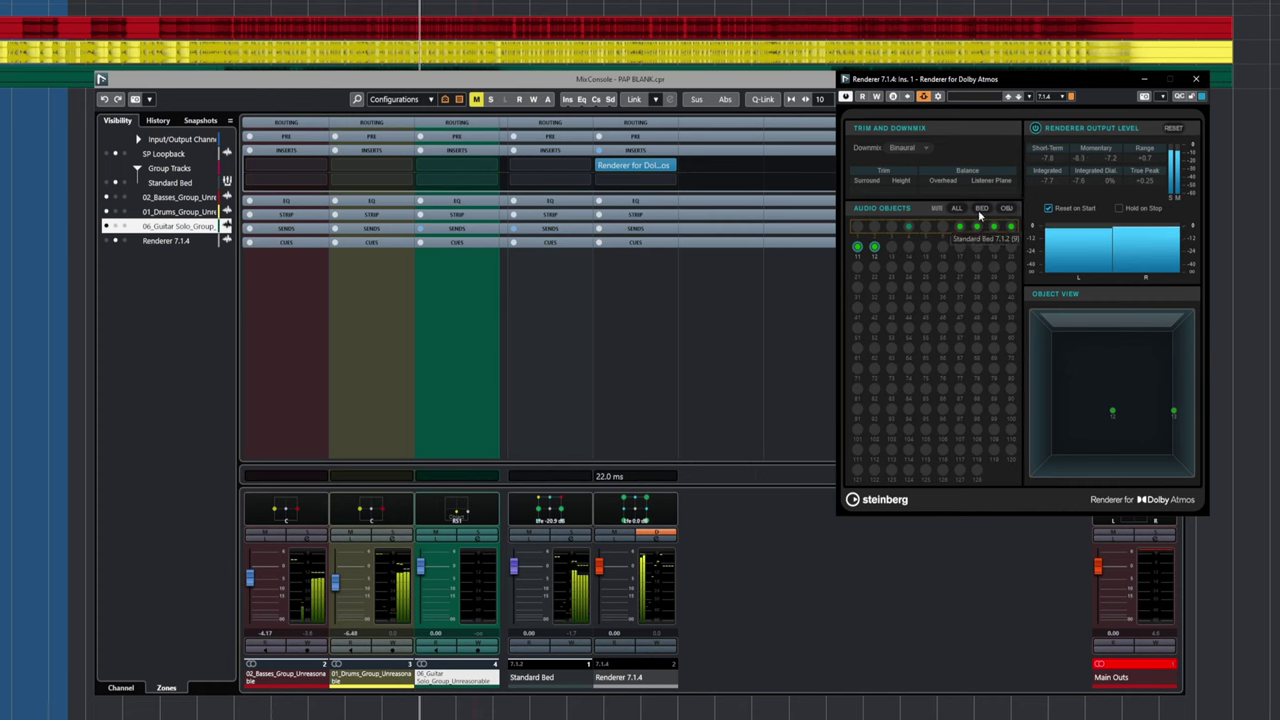
- Audition the full mix with the downmix set to 7.1.4, then set the renderer's downmix back to Binaural
left_click(920, 148)
left_click(920, 222)
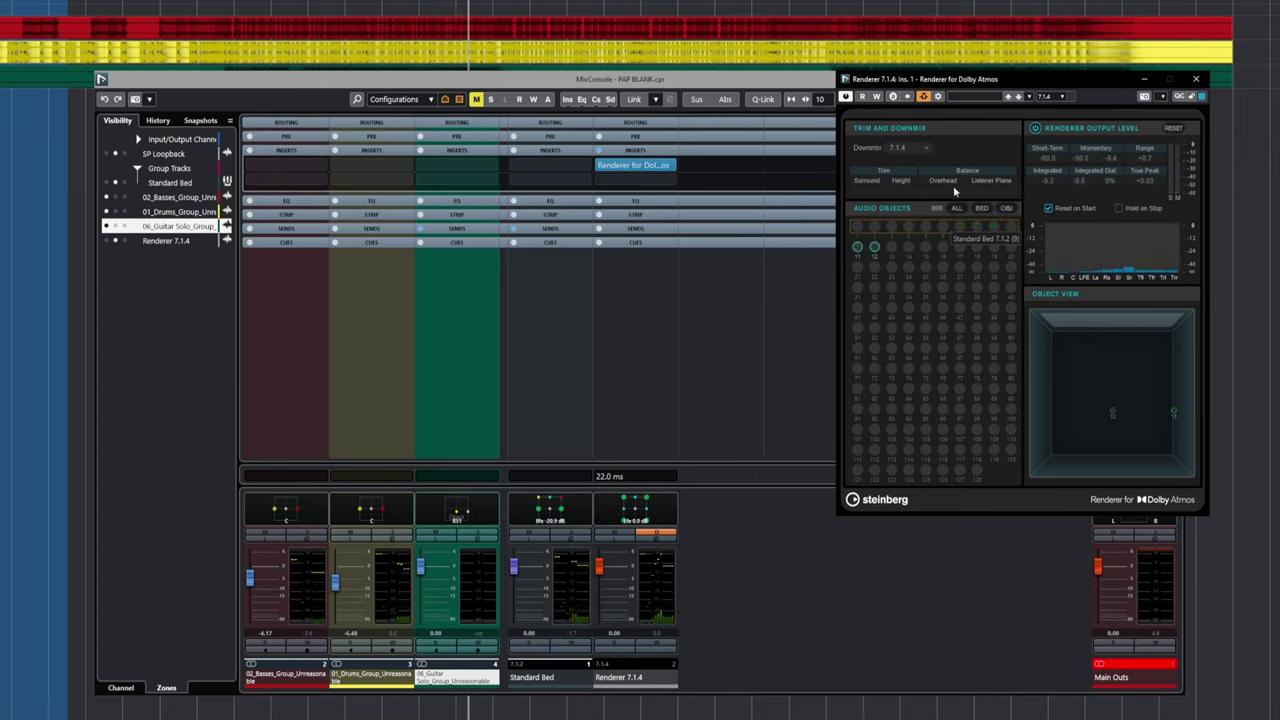
left_click(912, 147)
left_click(918, 172)
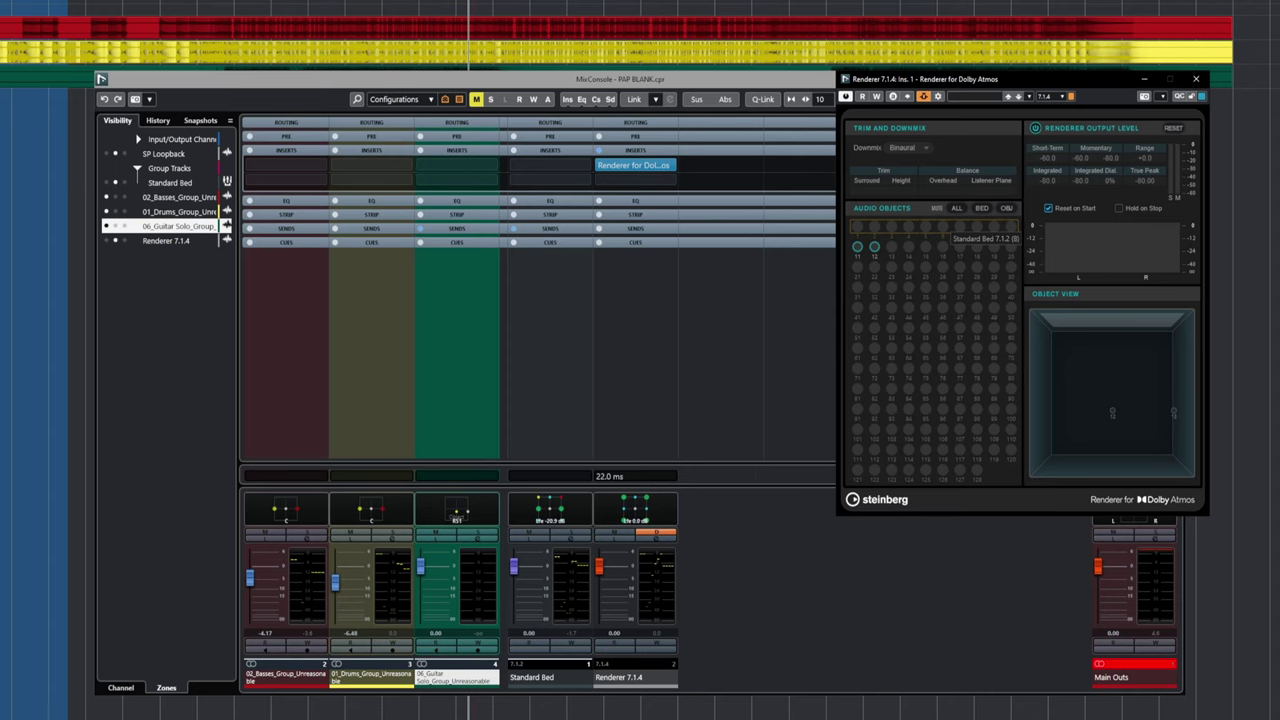
- Import 12_Vox_1_Unreasonable.wav from the Audio folder onto a new track below the guitar solo
key("F3")
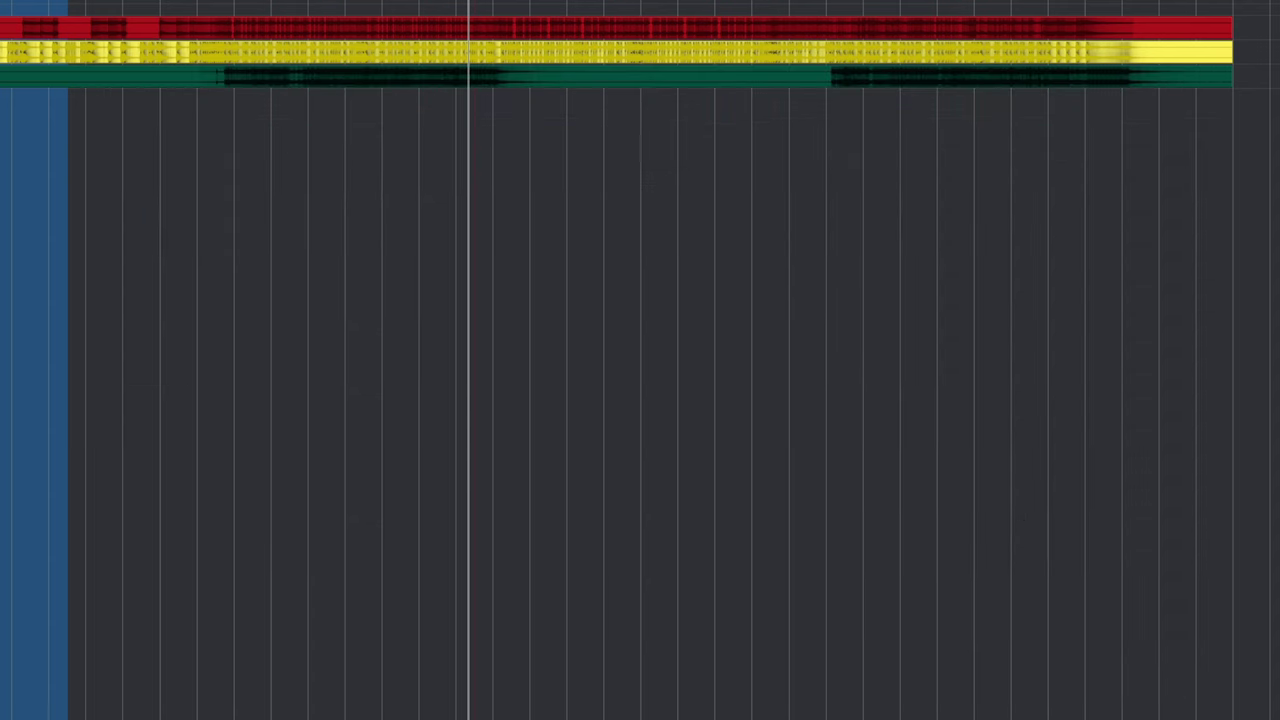
key("alt+Tab")
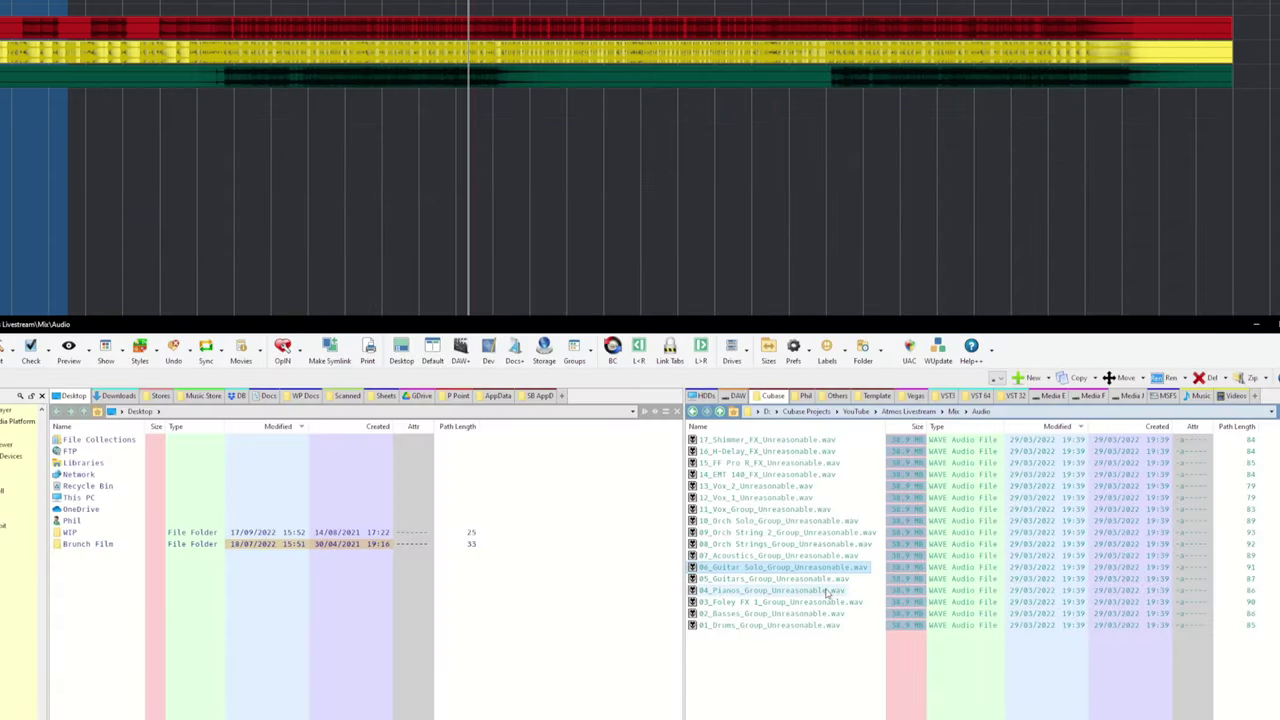
mouse_move(769, 558)
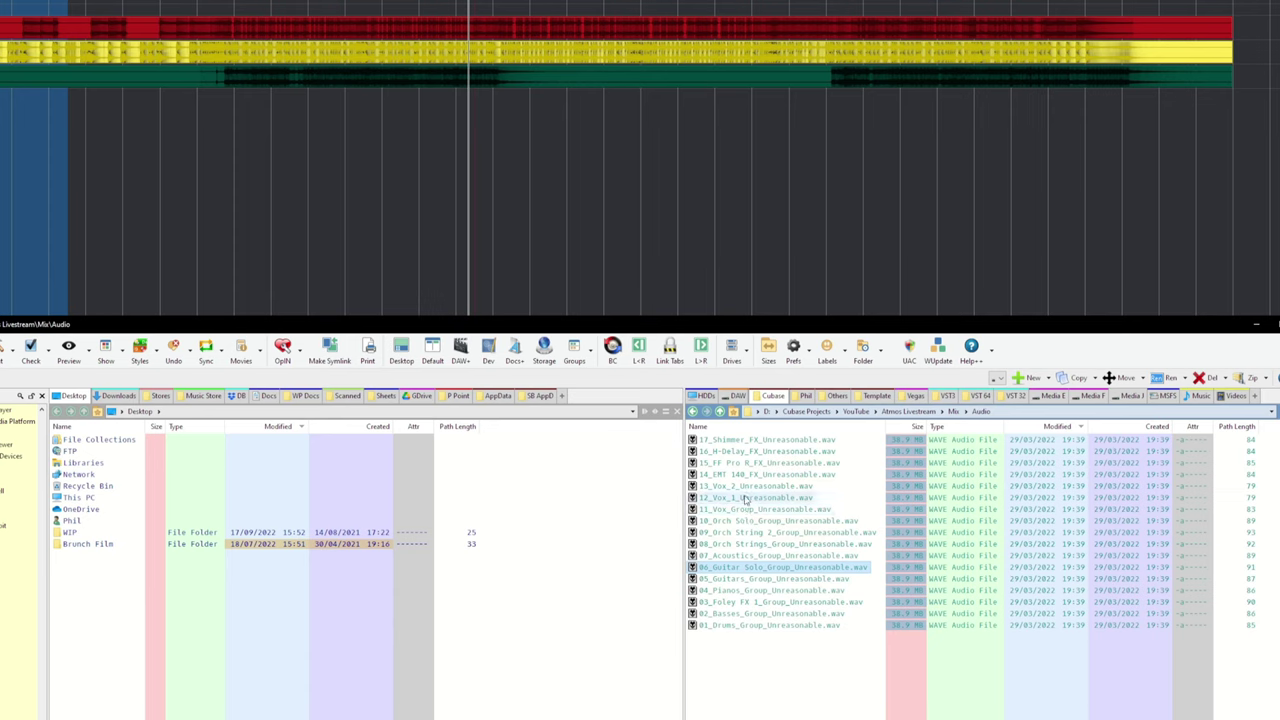
left_click_drag(752, 497, 33, 107)
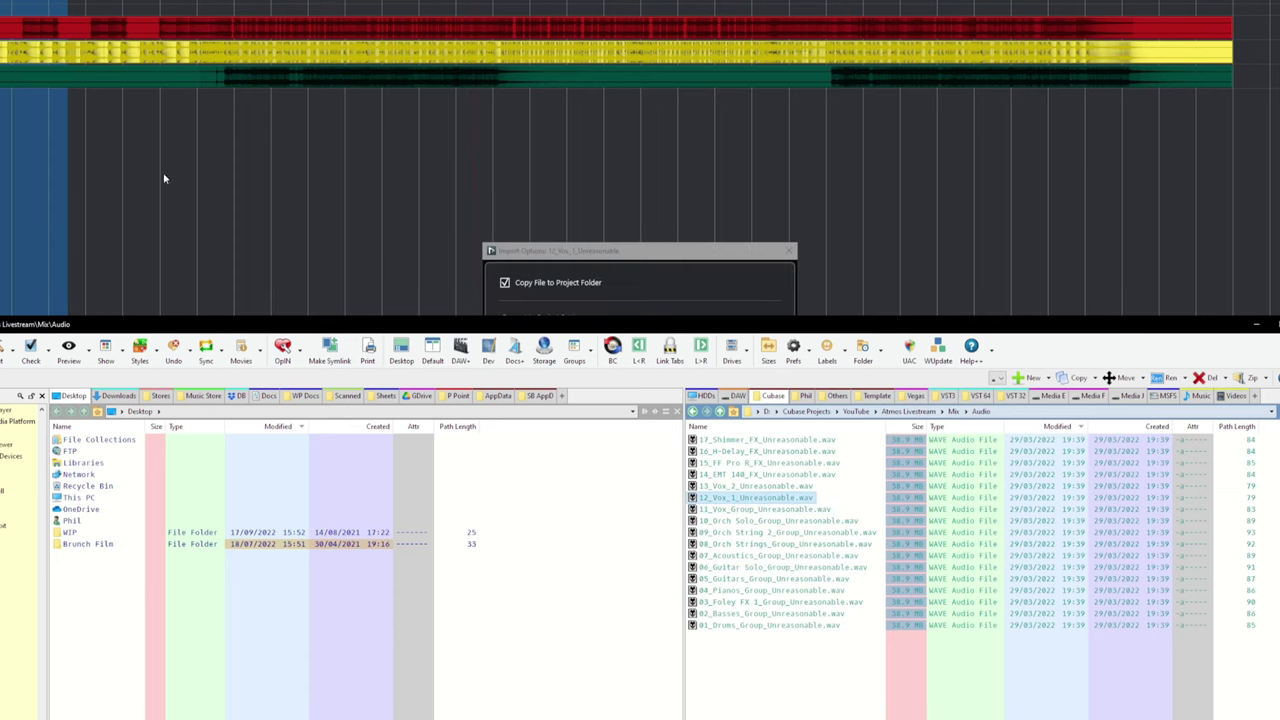
left_click(721, 465)
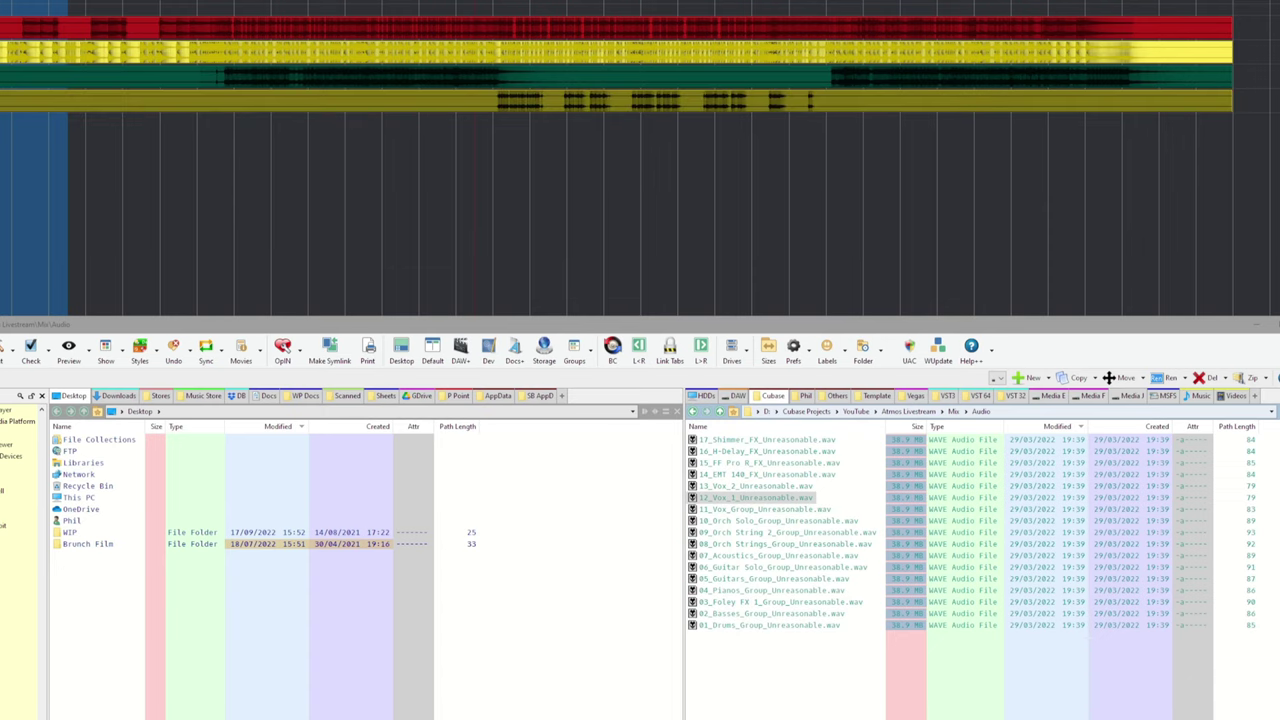
- Audition the imported vocal from its first phrase
left_click(502, 2)
key("space")
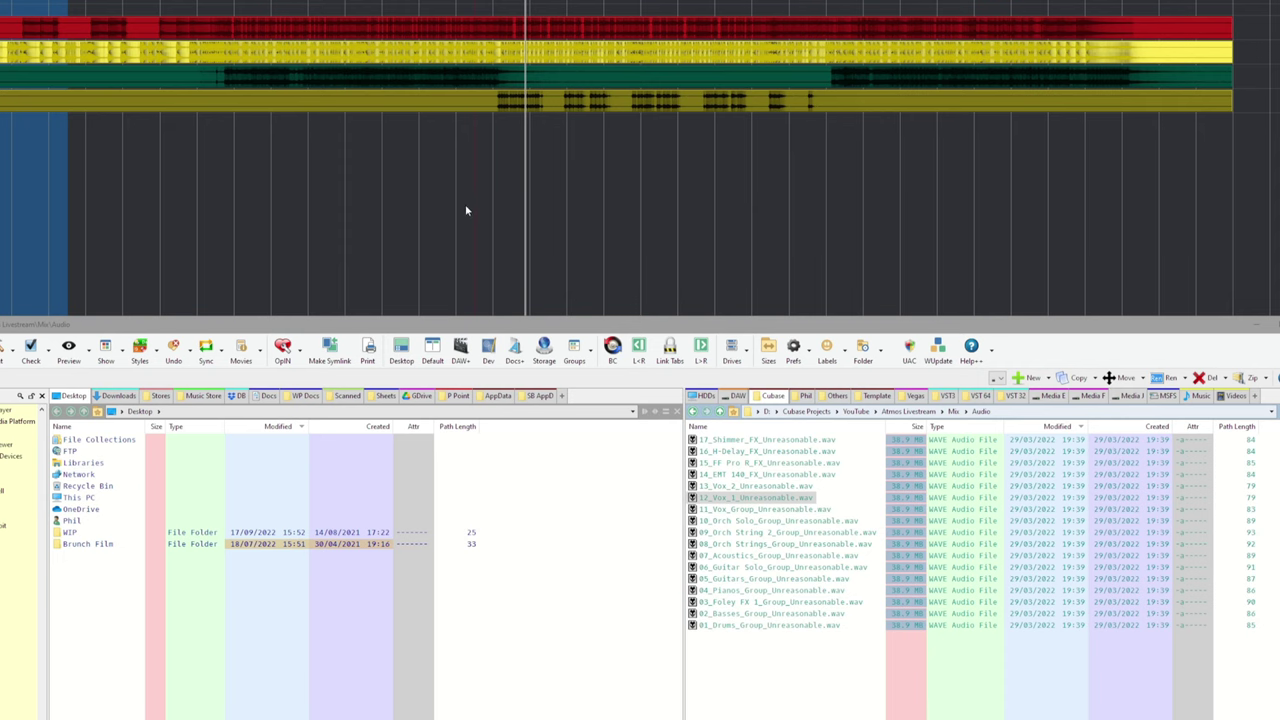
- Pin the 12_Vox_1_Unreasonable channel to the MixConsole's left zone and show the channels' routing
key("F3")
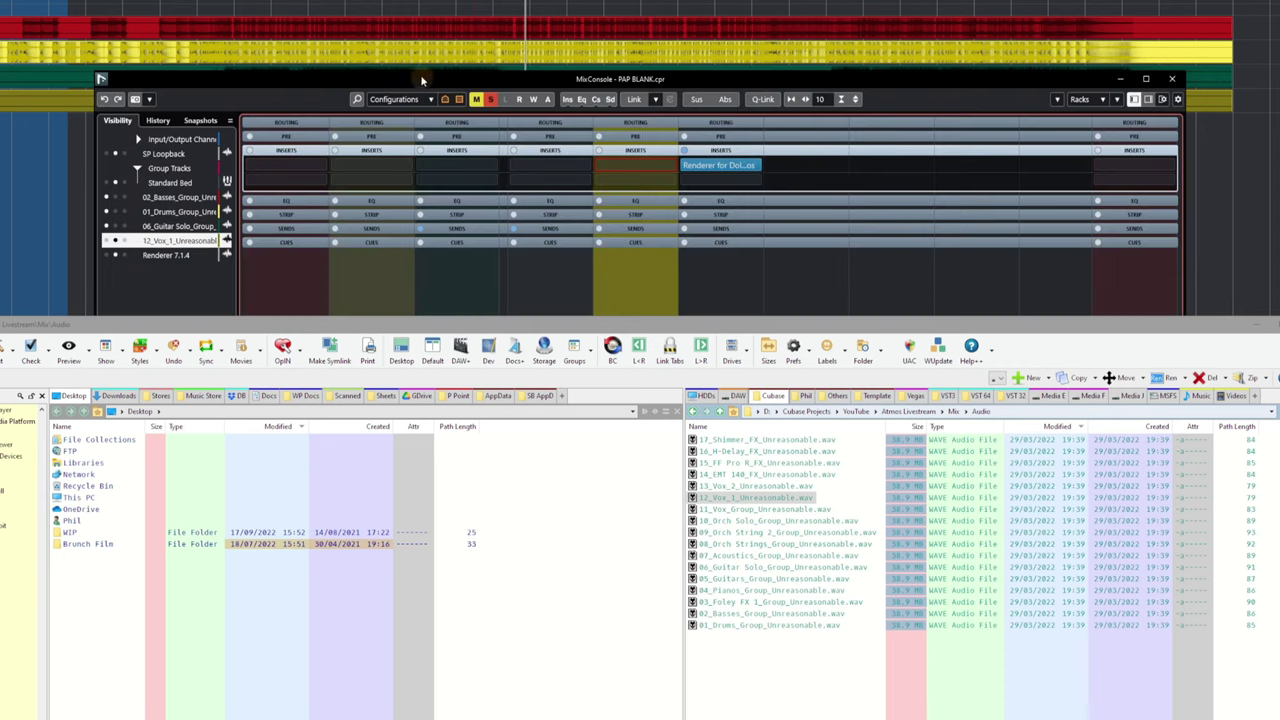
left_click(1210, 300)
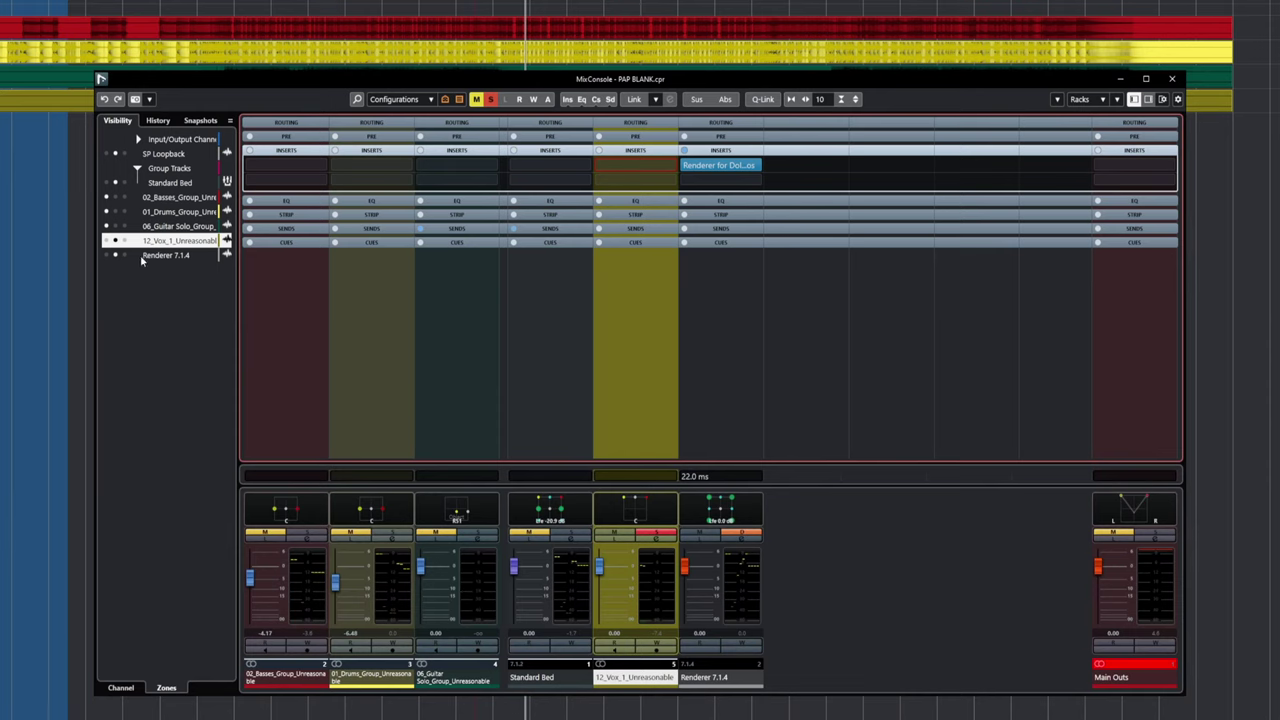
left_click(107, 241)
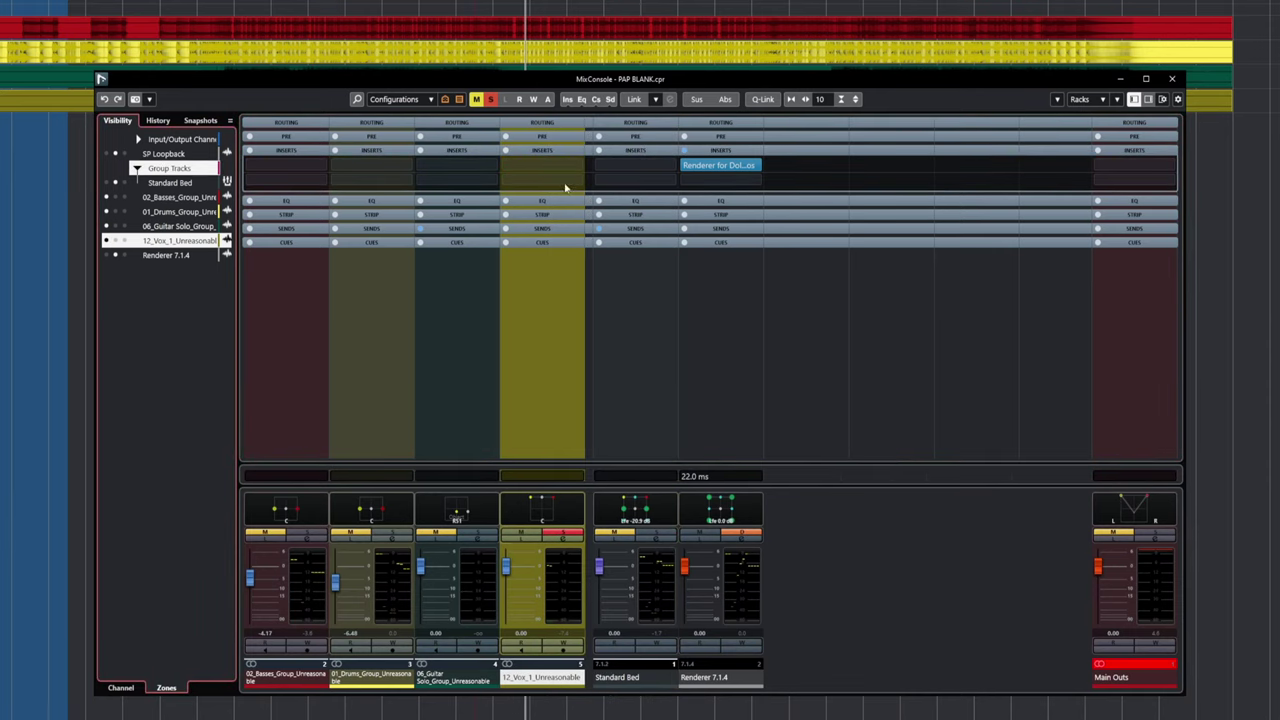
left_click(553, 123)
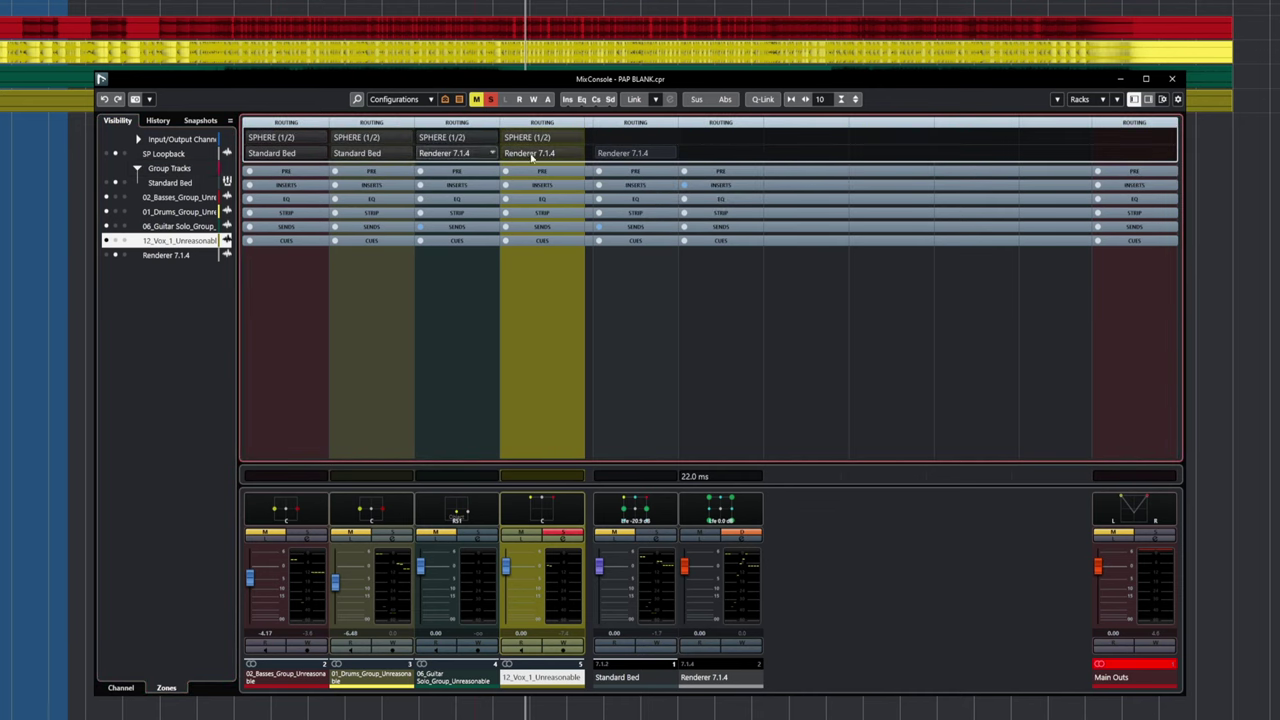
- Enable Solo Defeat on the Standard Bed group and unsolo the vocal channel
left_click(652, 536)
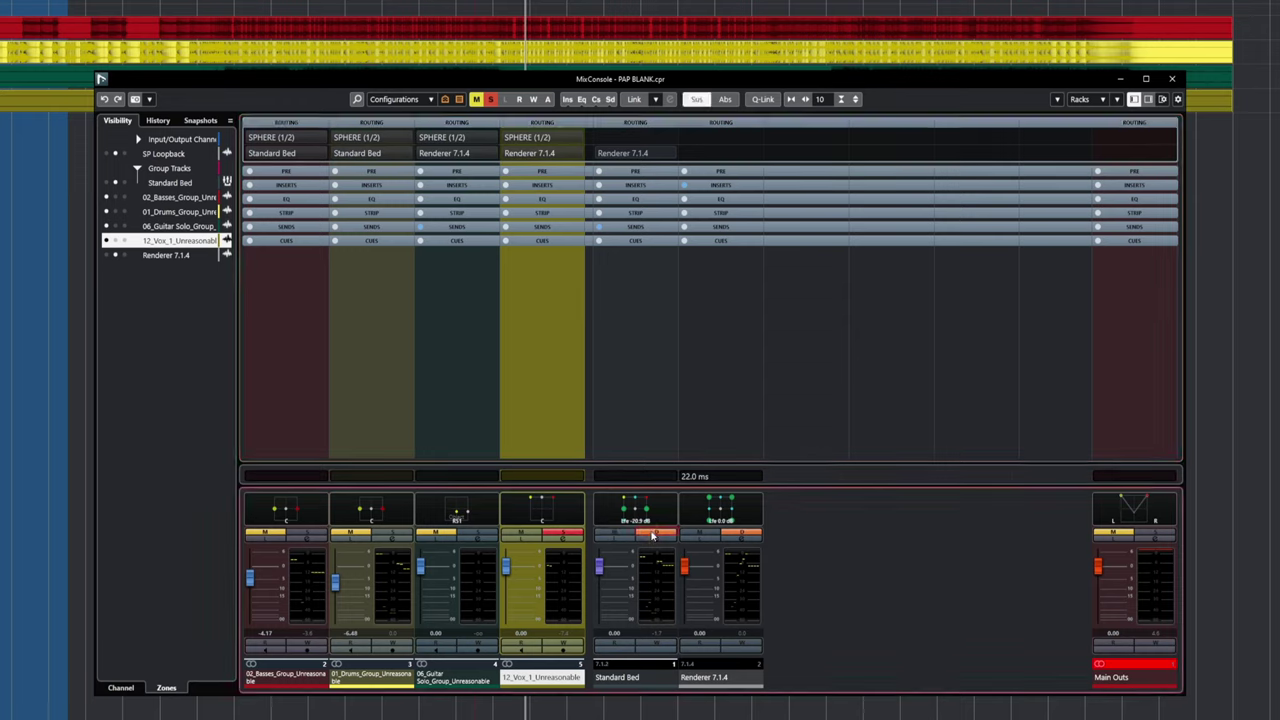
left_click(652, 536)
left_click(561, 536)
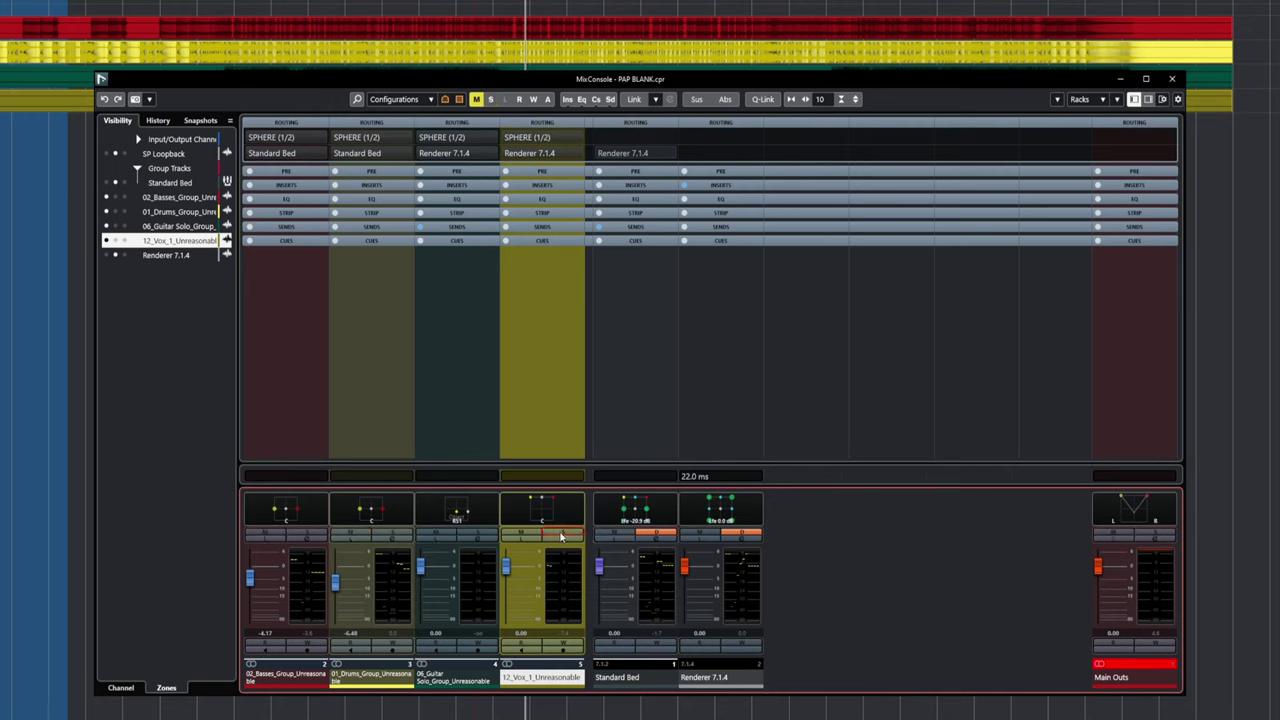
- Add an audio object in ADM Authoring for Dolby Atmos with 12_Vox_1_Unreasonable as source track and Music as object group
left_click(28, 361)
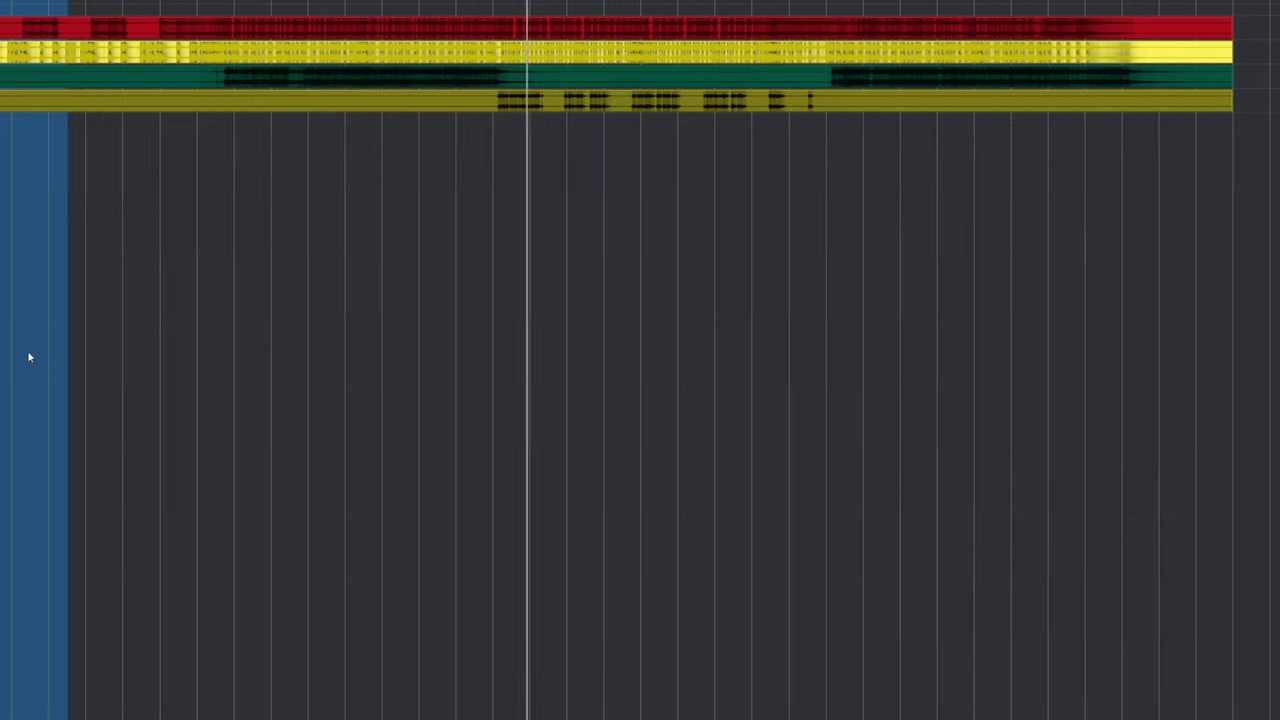
key("KP_Subtract")
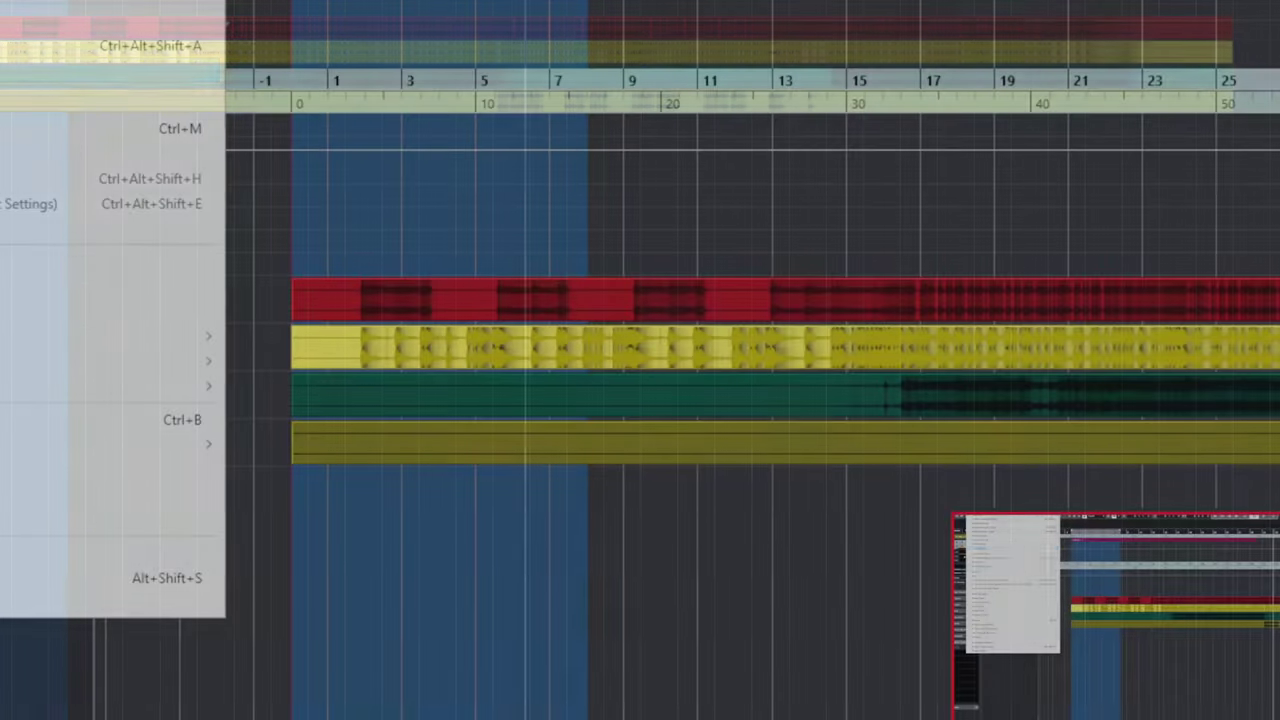
key("Escape")
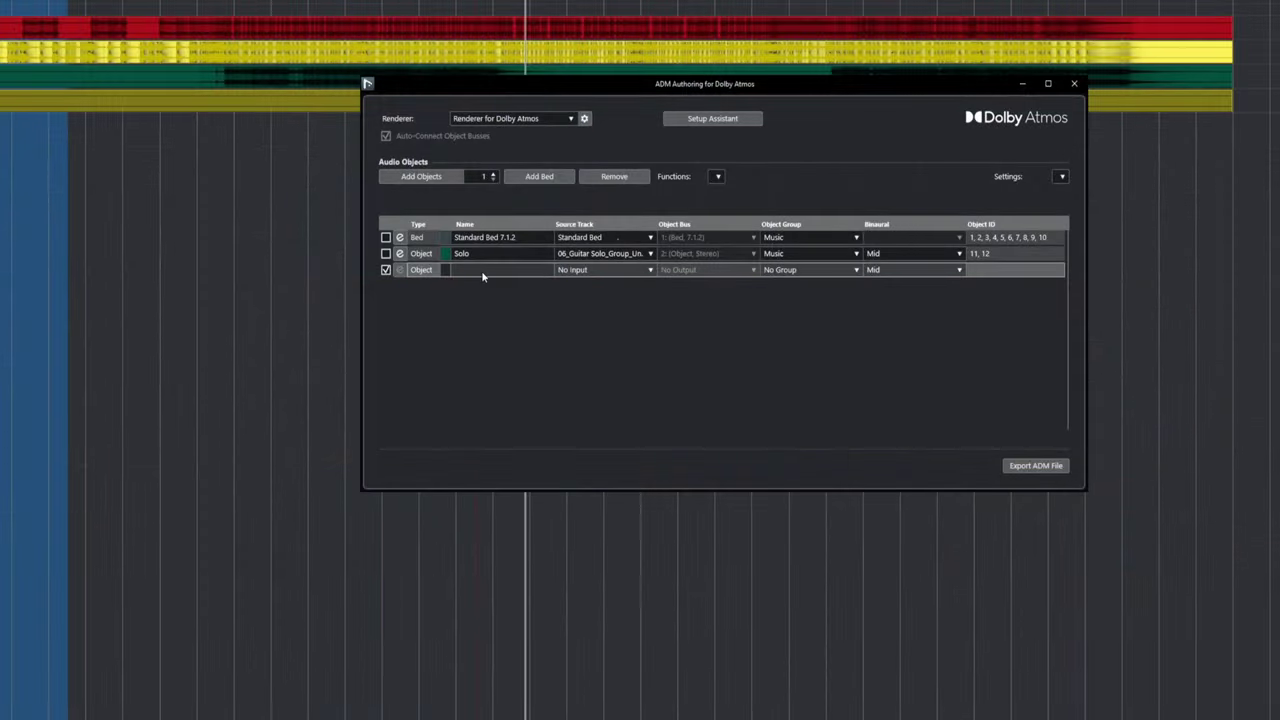
left_click(597, 270)
left_click(634, 381)
left_click(786, 271)
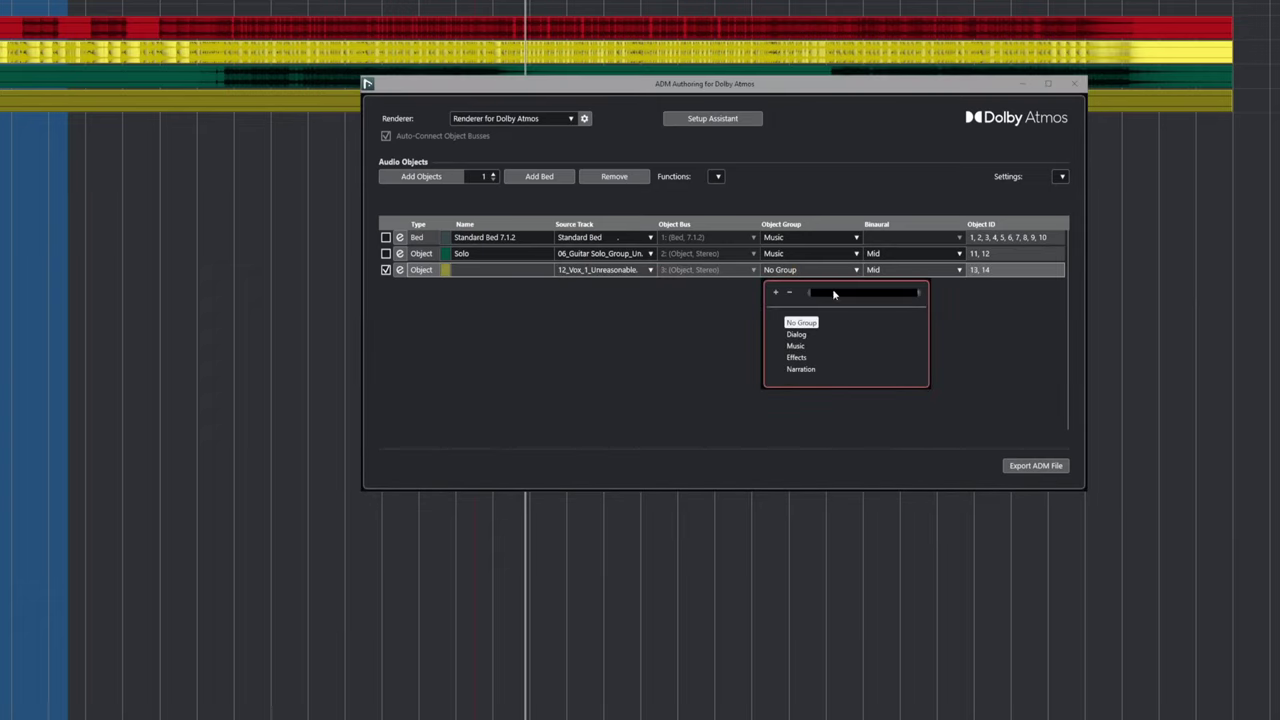
left_click(797, 345)
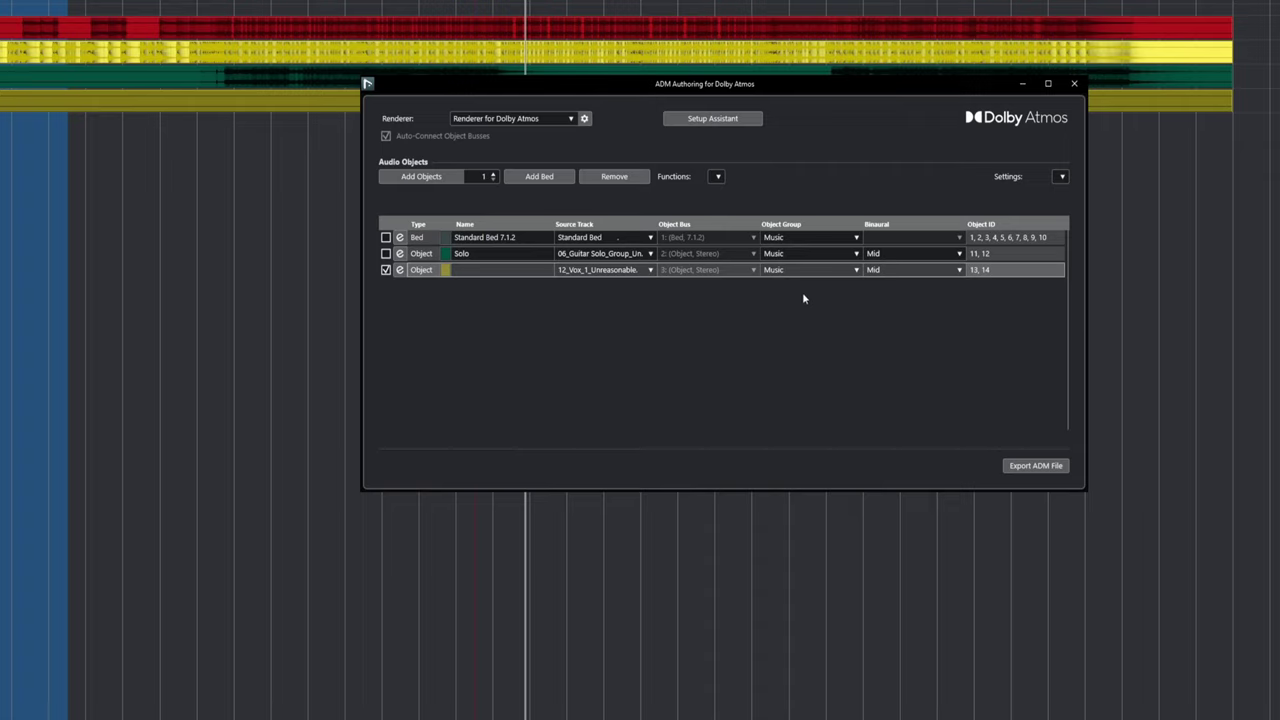
- Name the new vocal object Vocalz and close the ADM authoring window
double_click(530, 270)
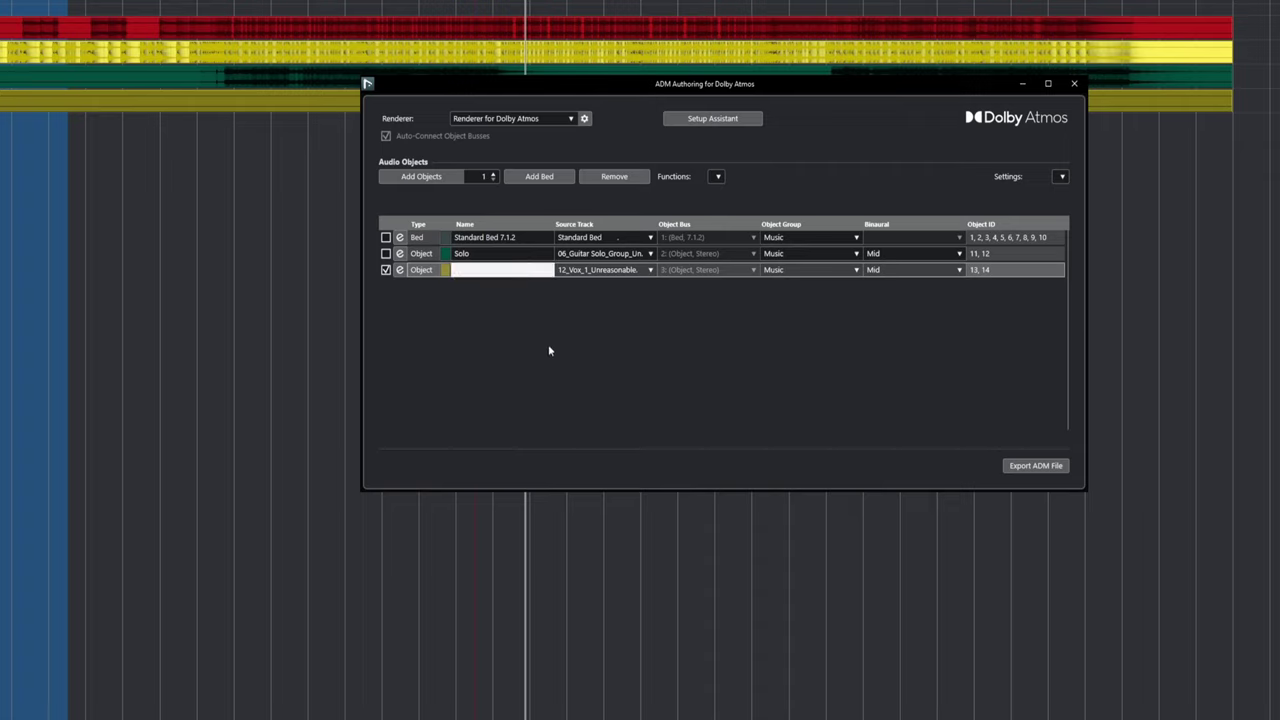
type("Vocalz")
key("Return")
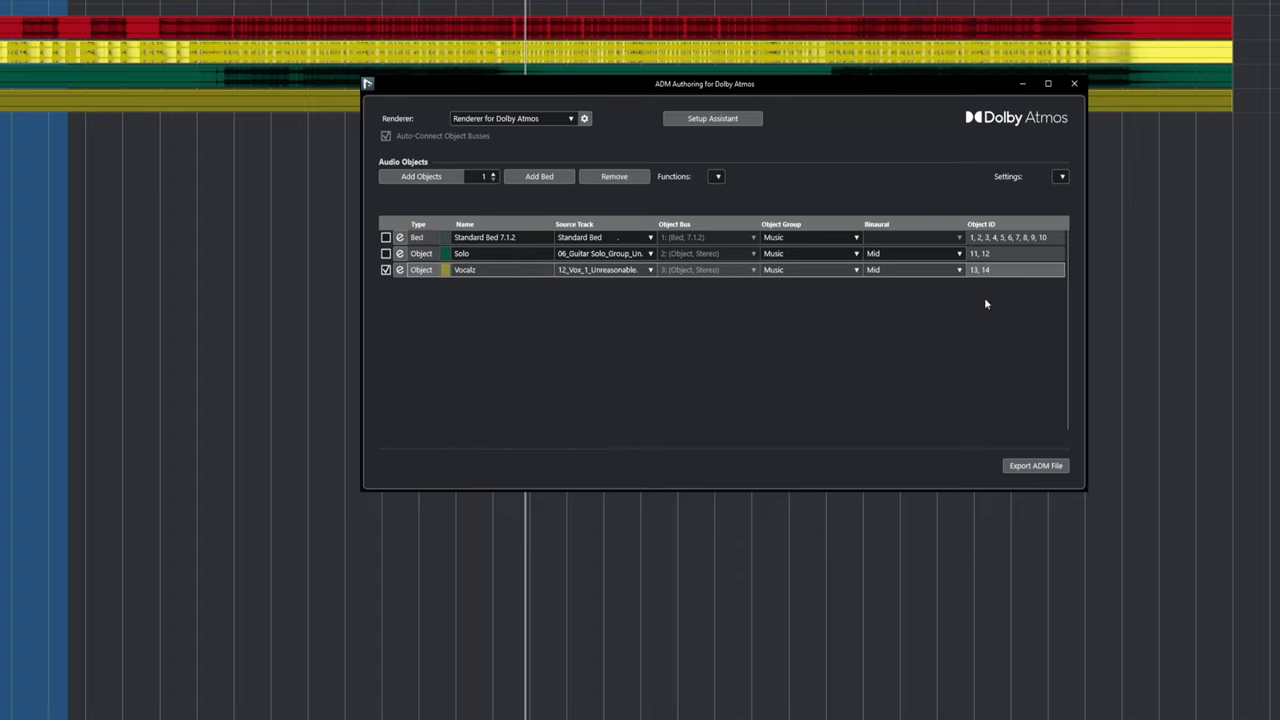
left_click(1074, 83)
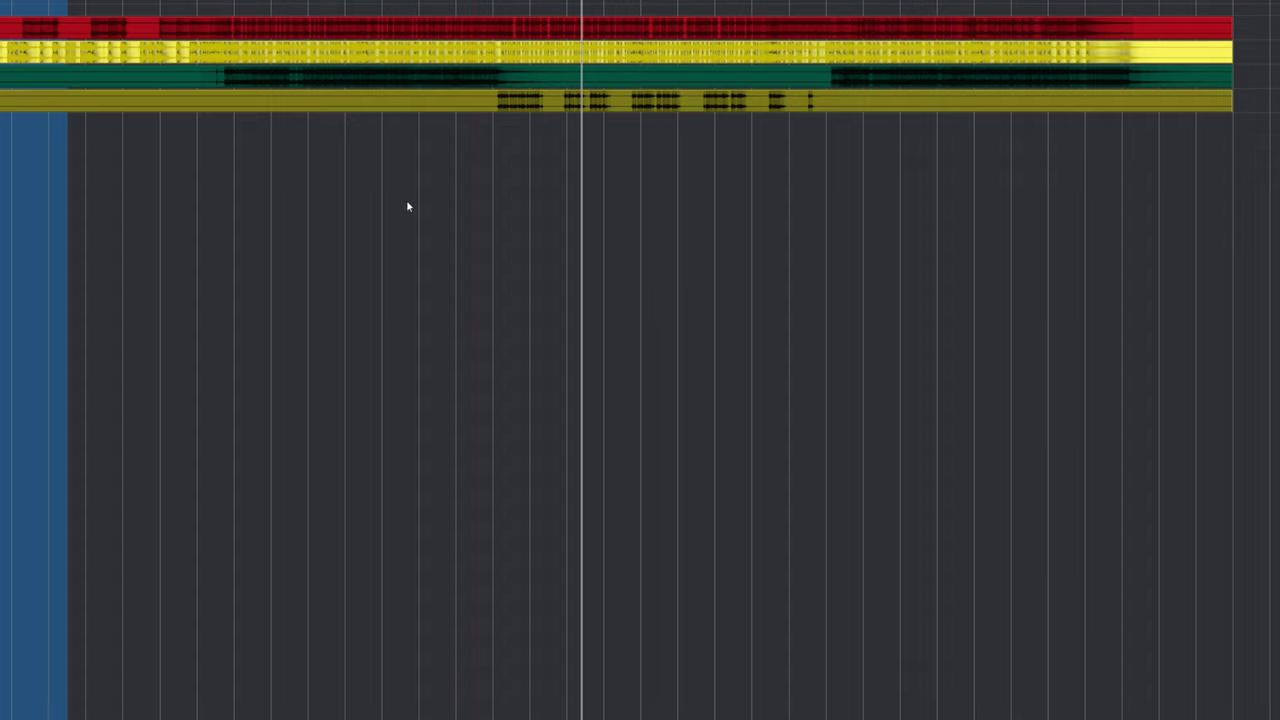
- Undo the vocal track import and import 12_Vox_1_Unreasonable.wav again from the Audio folder below the guitar solo
key("ctrl+z")
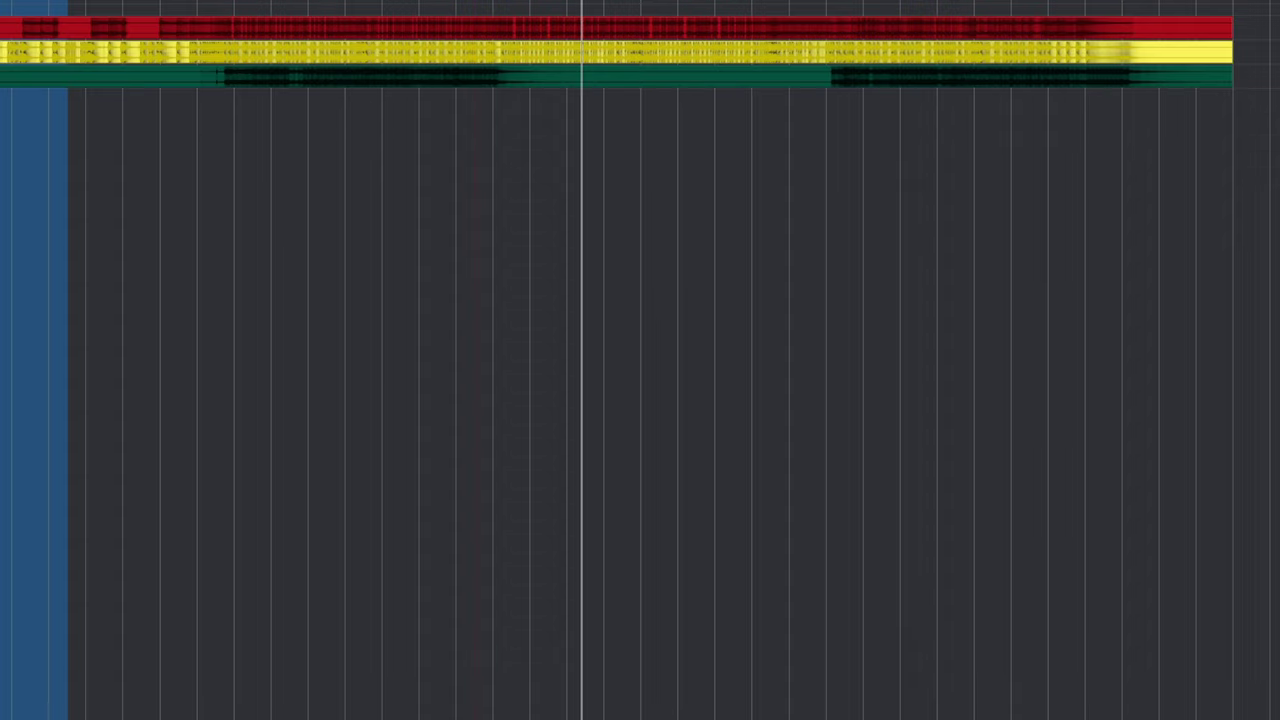
key("alt+Tab")
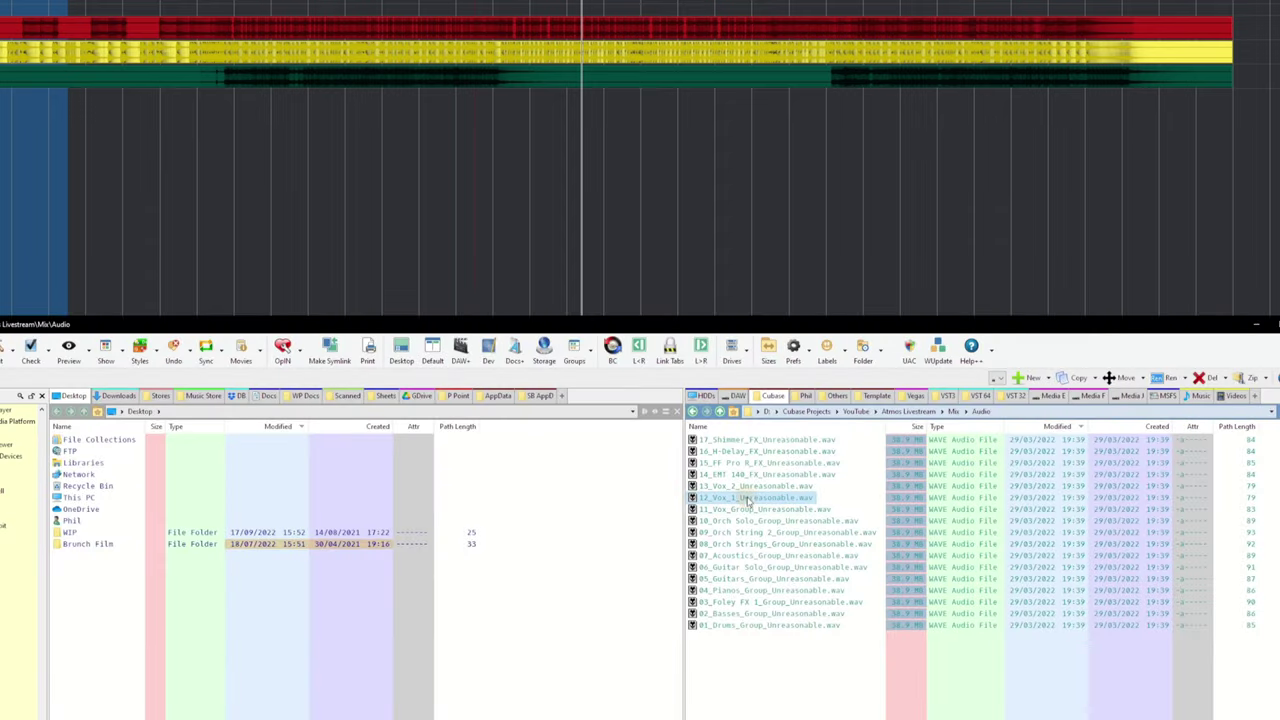
left_click_drag(747, 498, 4, 130)
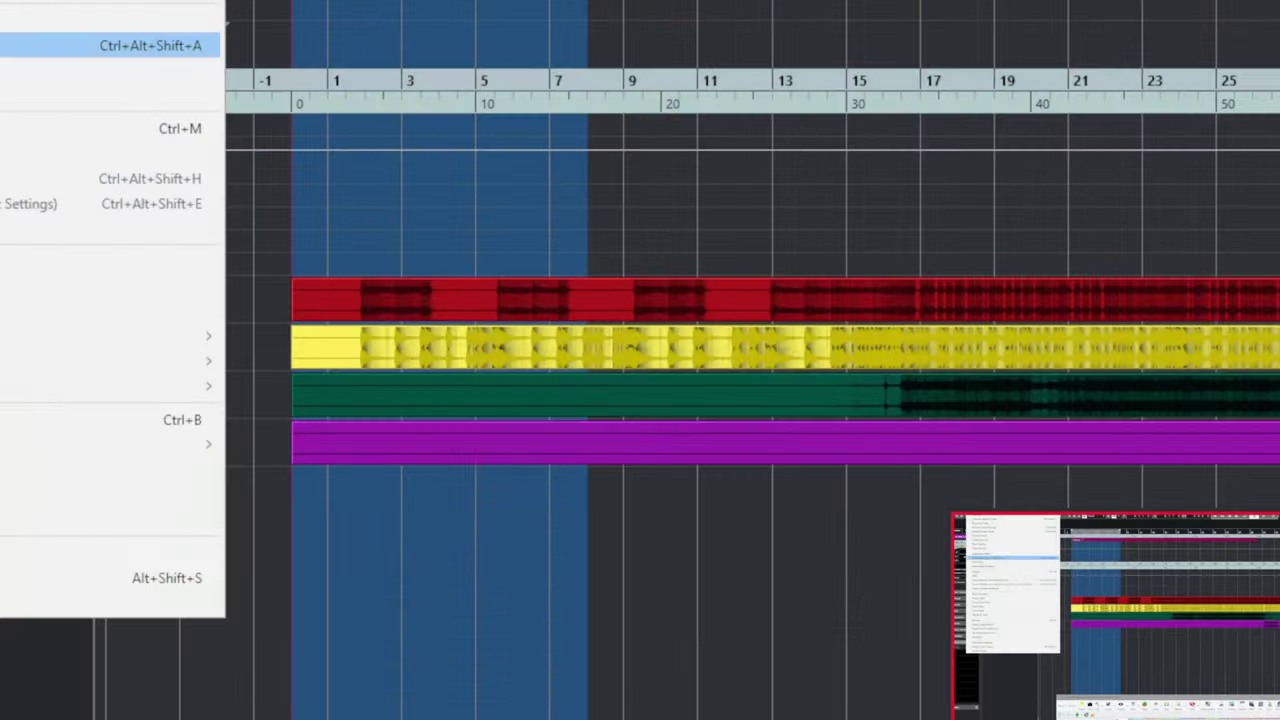
- Create an audio object from the selected vocal track in ADM Authoring for Dolby Atmos and assign it to the Music group
left_click(150, 45)
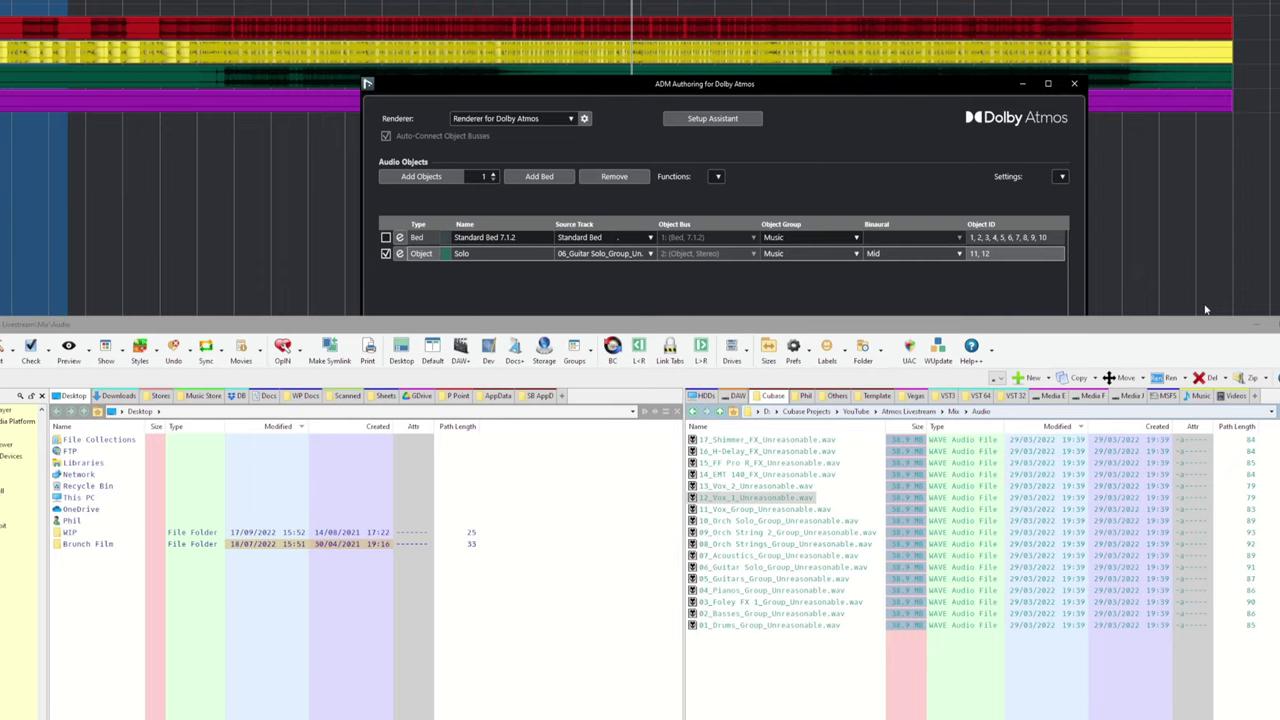
left_click(1254, 325)
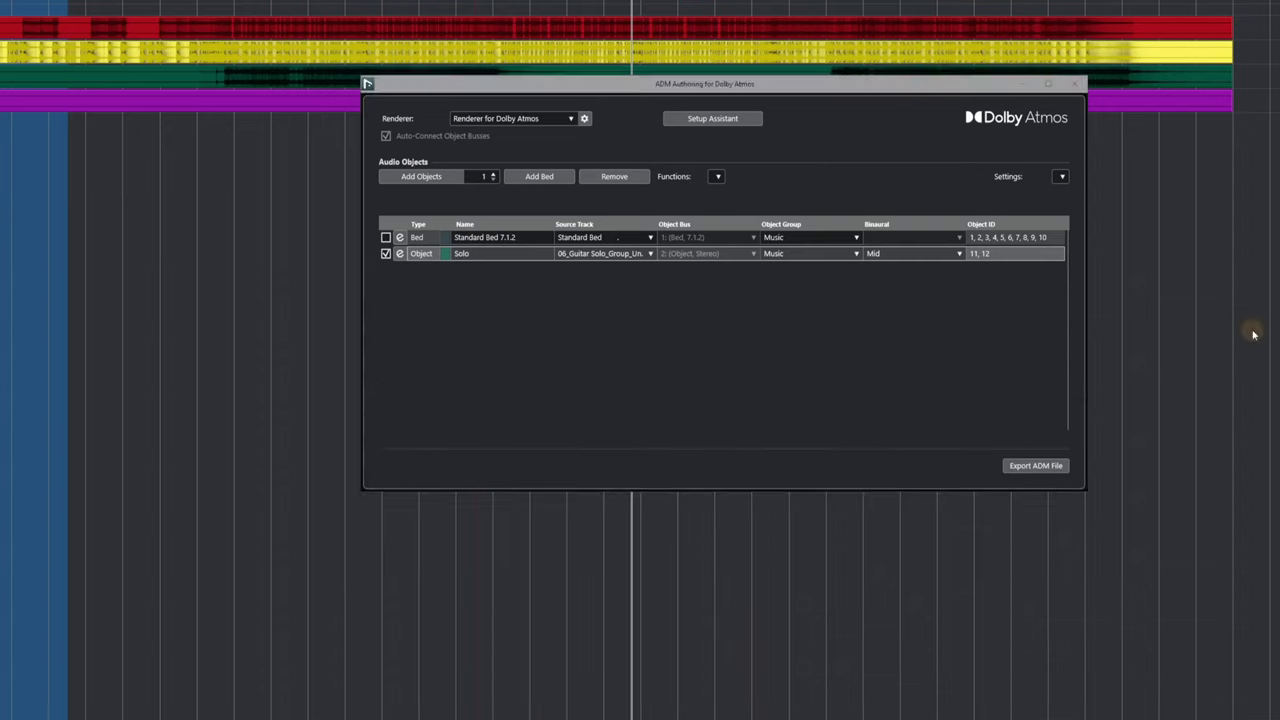
left_click(718, 177)
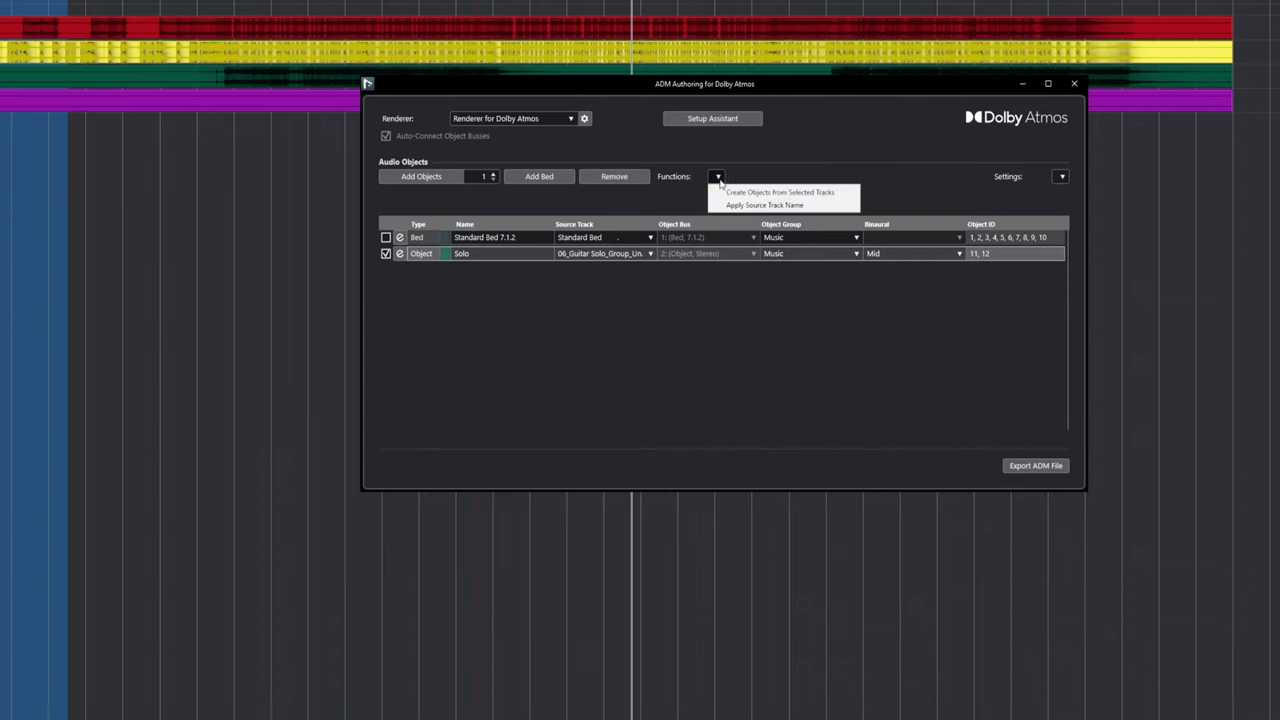
left_click(749, 193)
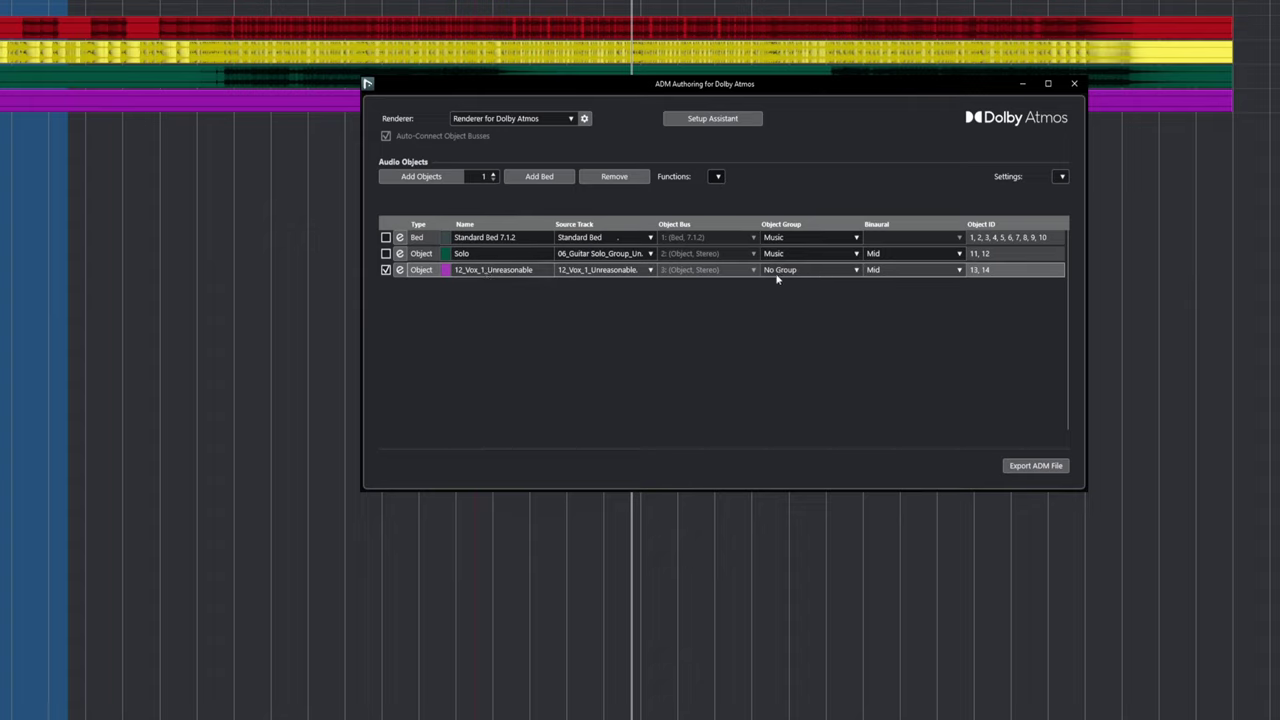
left_click(777, 279)
left_click(796, 346)
left_click(720, 178)
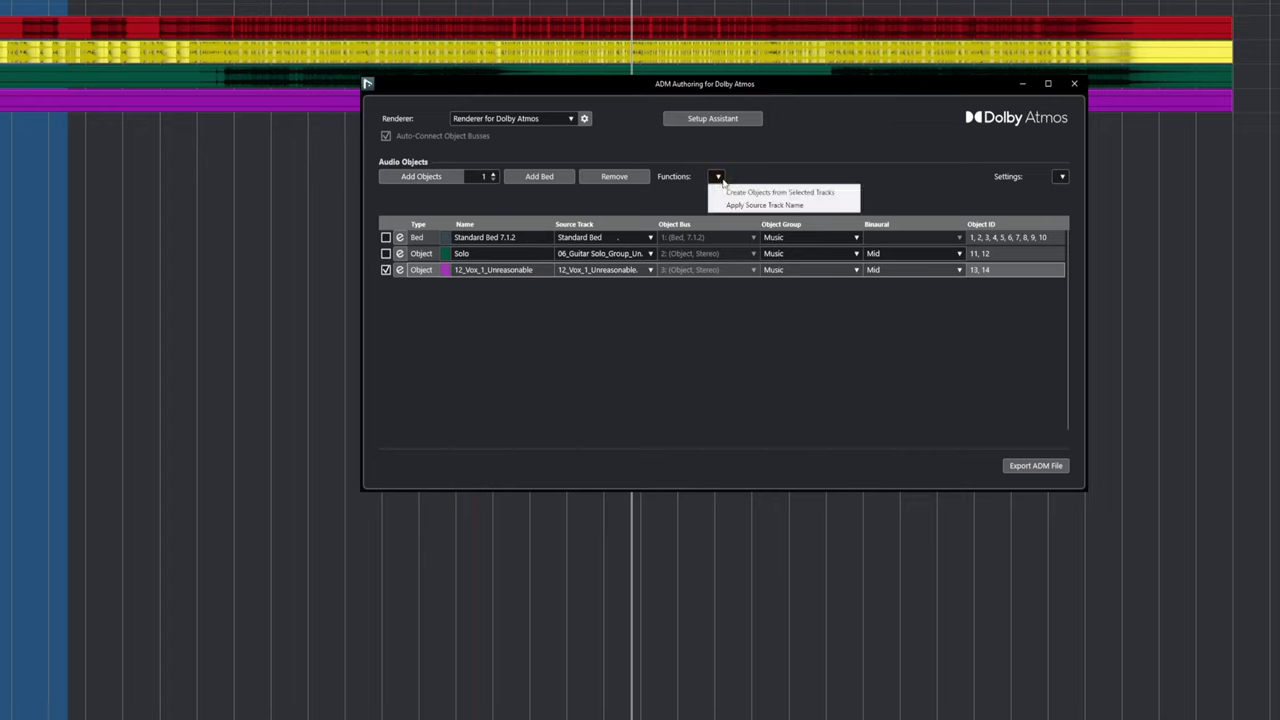
left_click(952, 409)
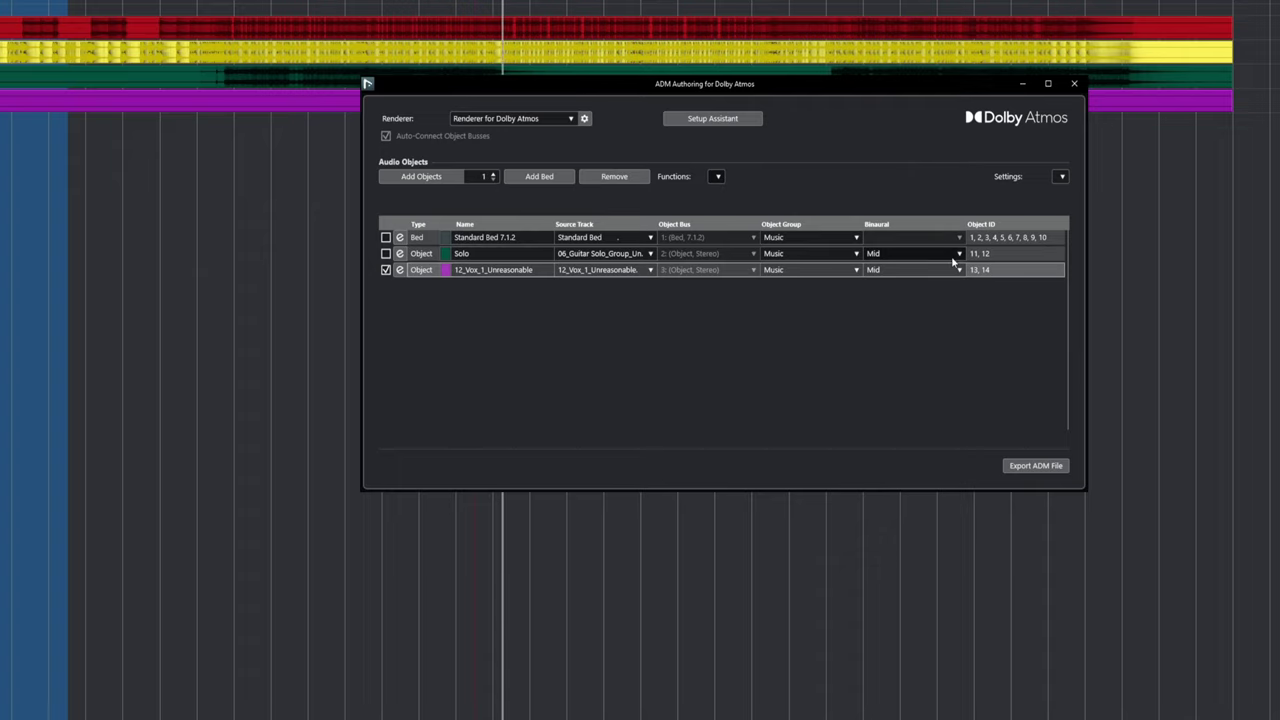
left_click(1074, 85)
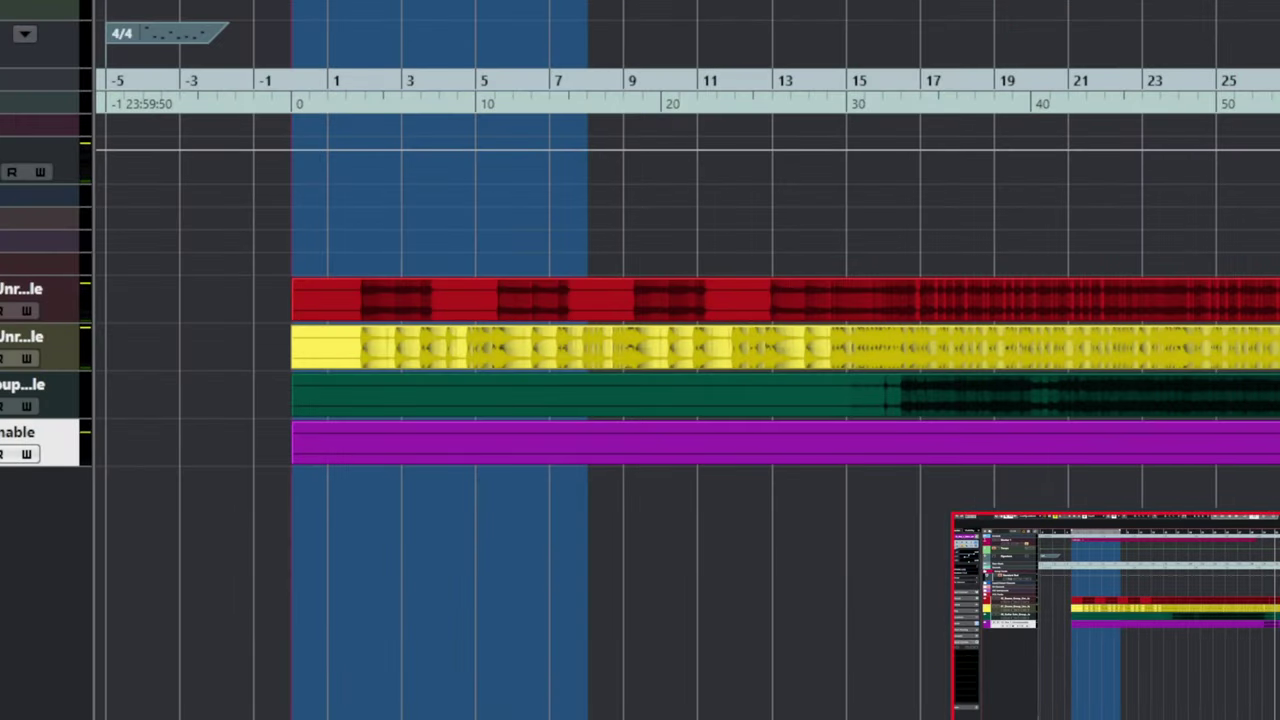
- Pan the 12_Vox_1_Unreasonable object slightly back from the front wall in VST MultiPanner and narrow its width to under half
key("F3")
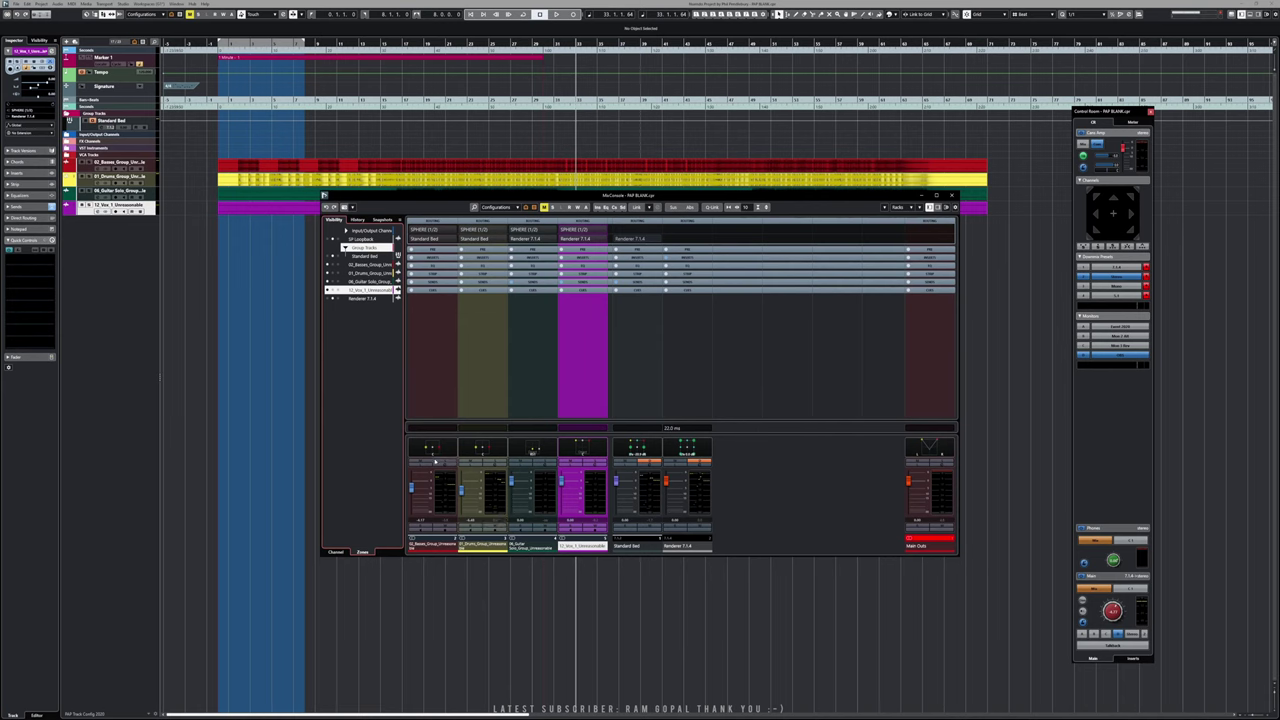
double_click(584, 454)
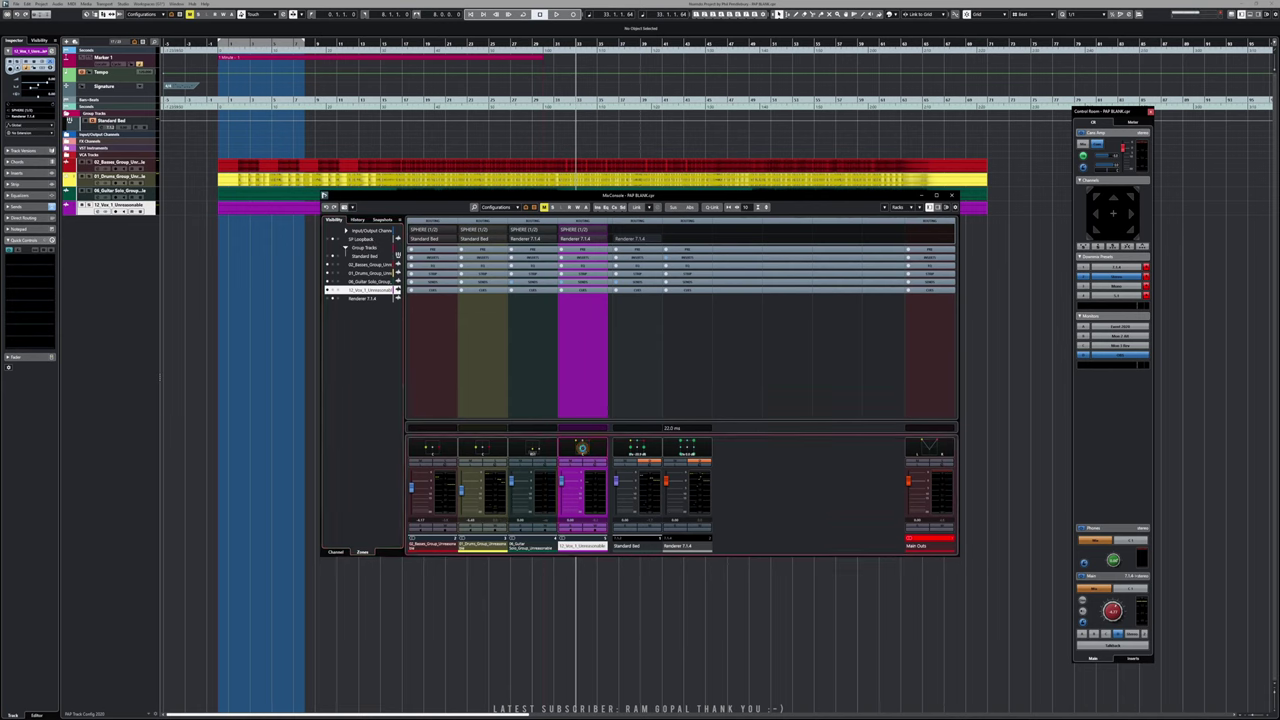
left_click_drag(491, 241, 491, 262)
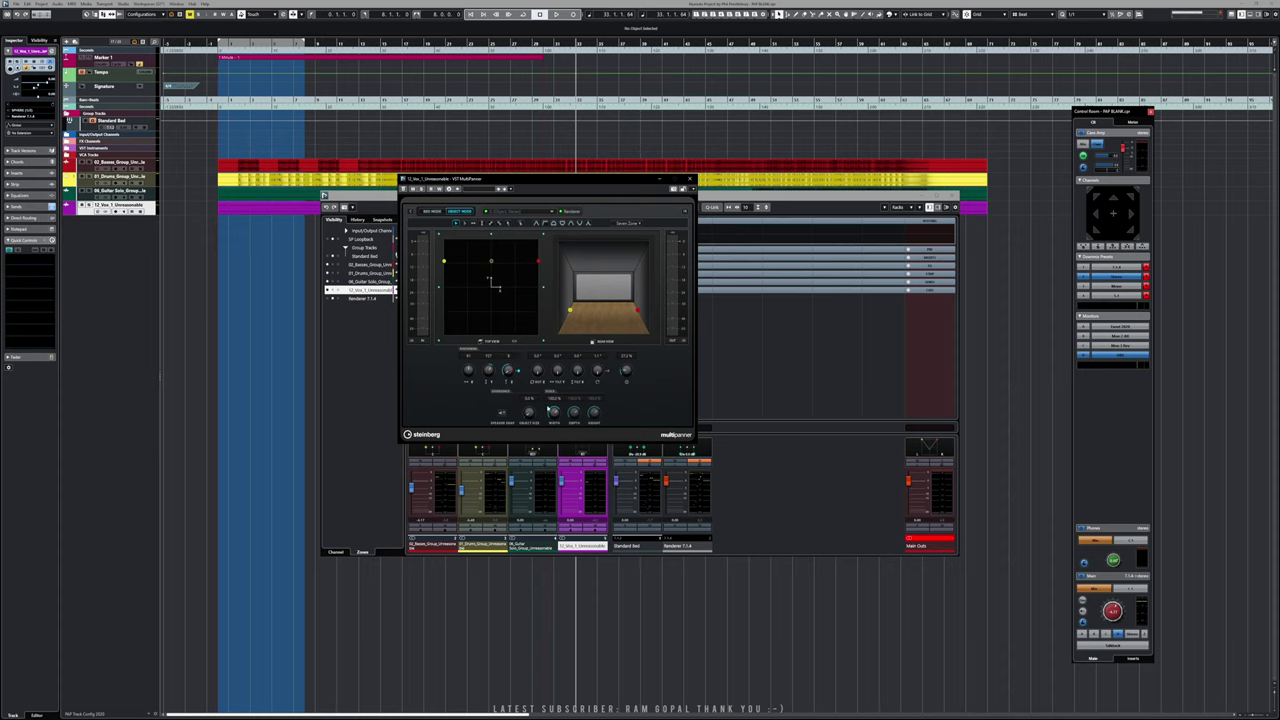
left_click_drag(555, 418, 556, 419)
- Audition the mix from just before the vocal entry with the Renderer for Dolby Atmos open to check the object positions
key("KP_Subtract")
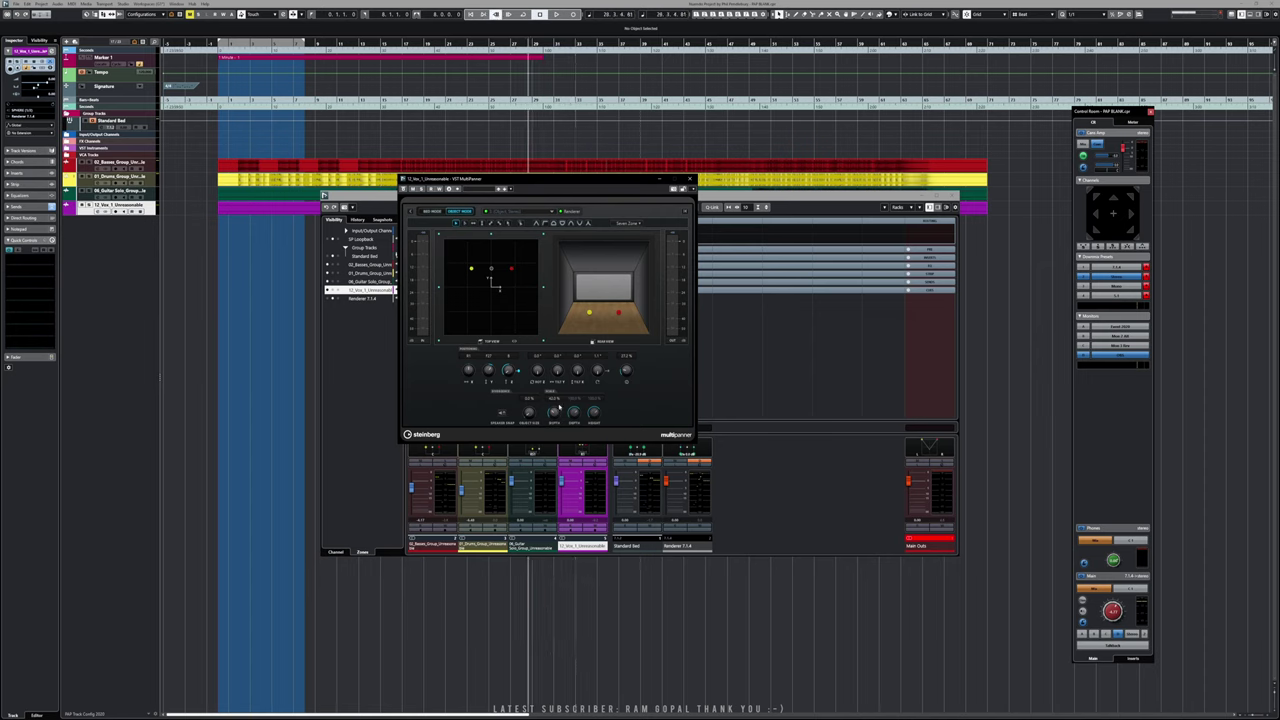
key("space")
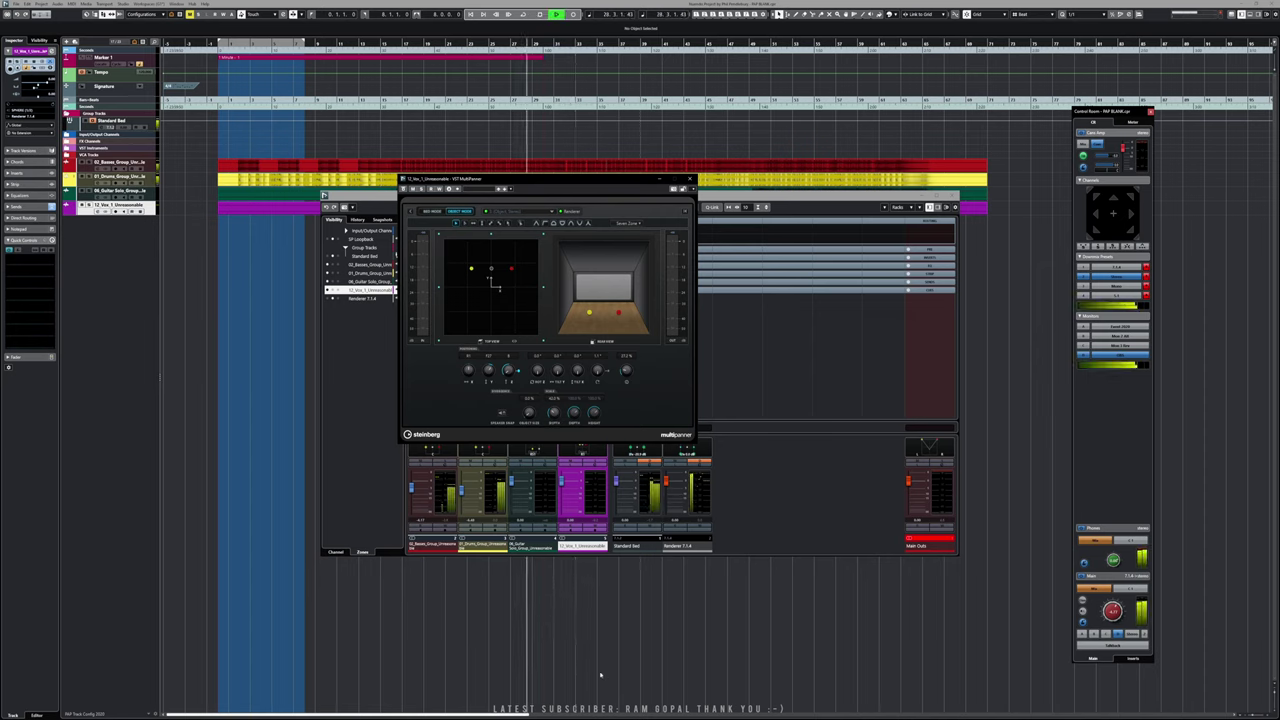
key("alt+1")
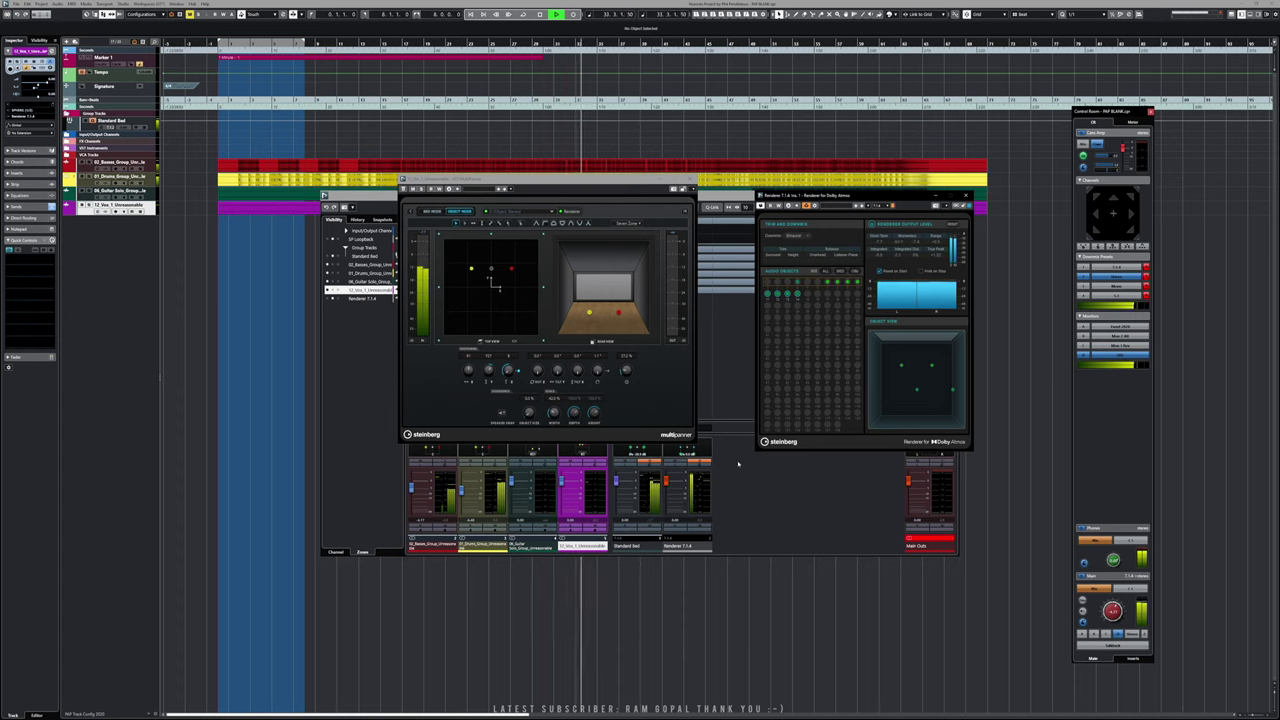
key("space")
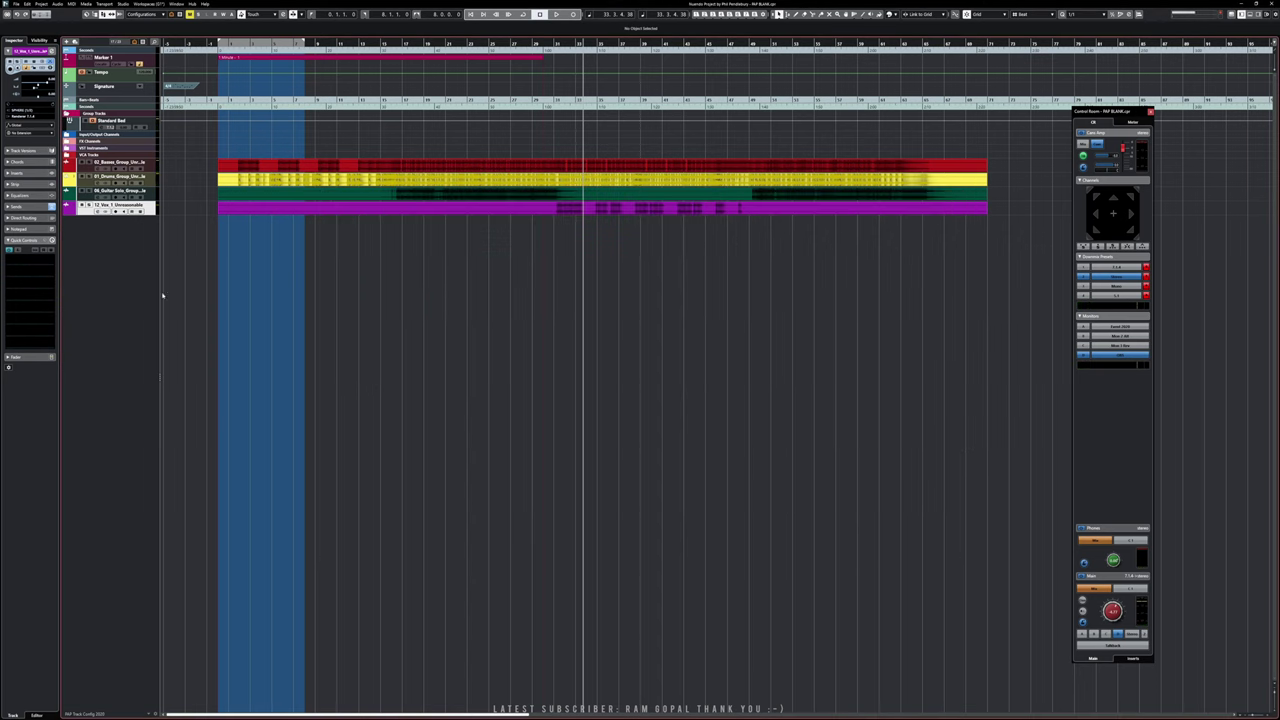
- Add one Retrologue instrument track below the vocal, with Renderer 7.1.4 as its audio output
right_click(110, 254)
left_click(122, 263)
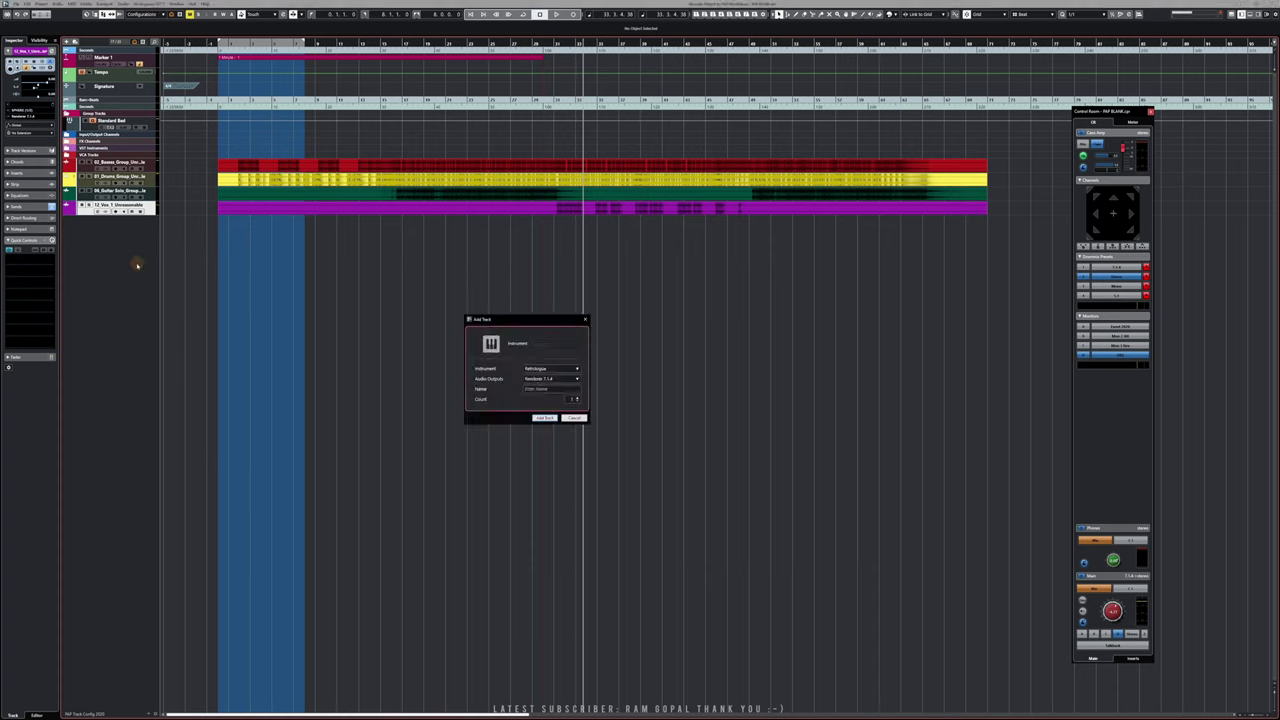
left_click(543, 418)
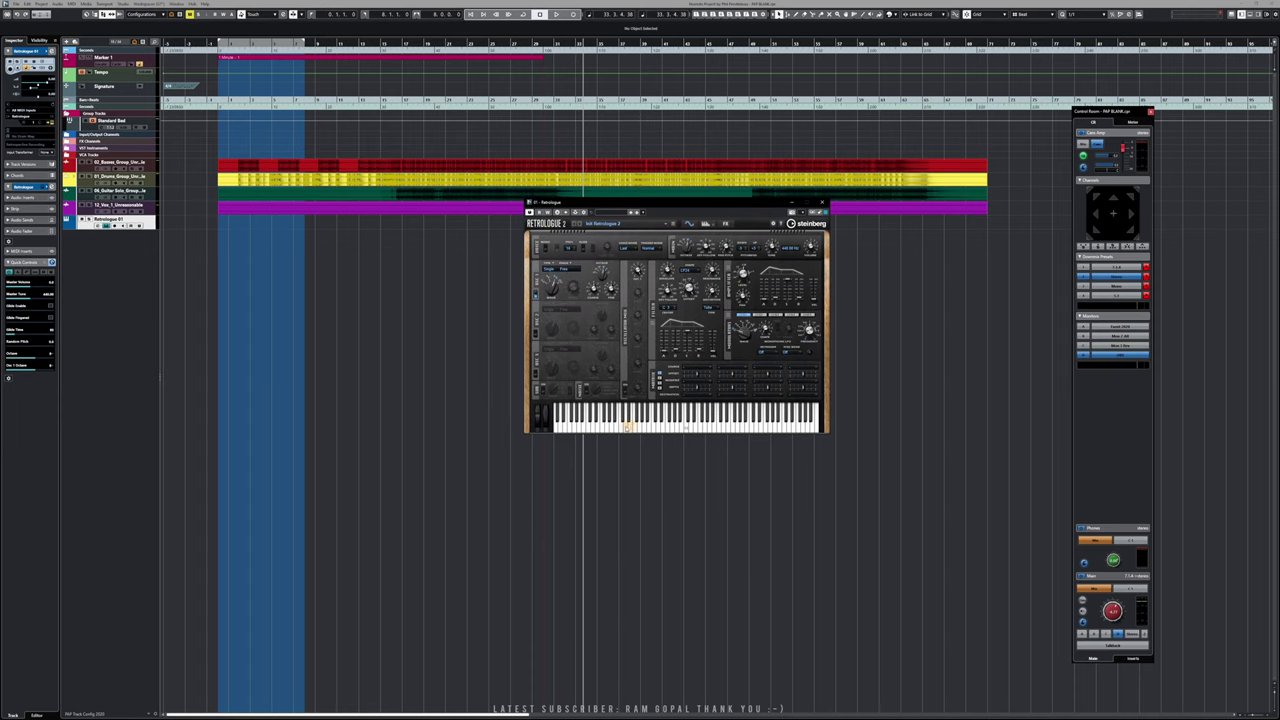
- Try to create an audio object from the selected Retrologue 01 track in ADM Authoring for Dolby Atmos
left_click(120, 226)
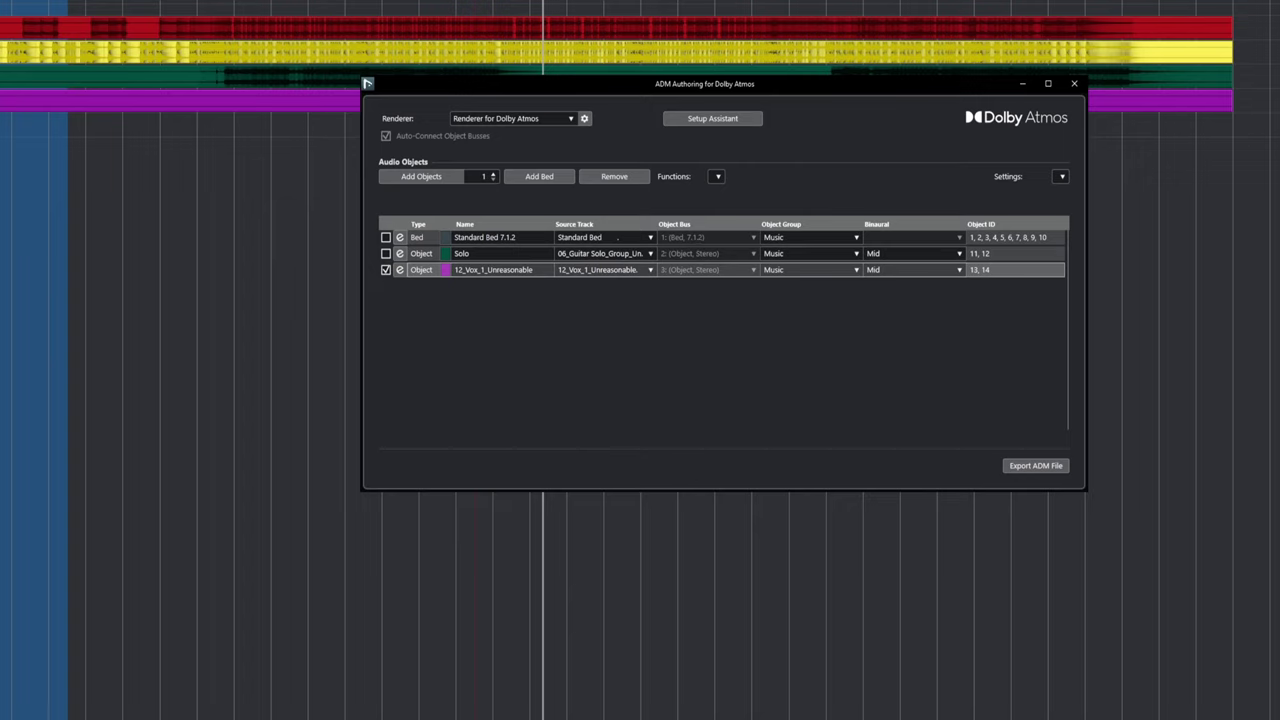
left_click(717, 176)
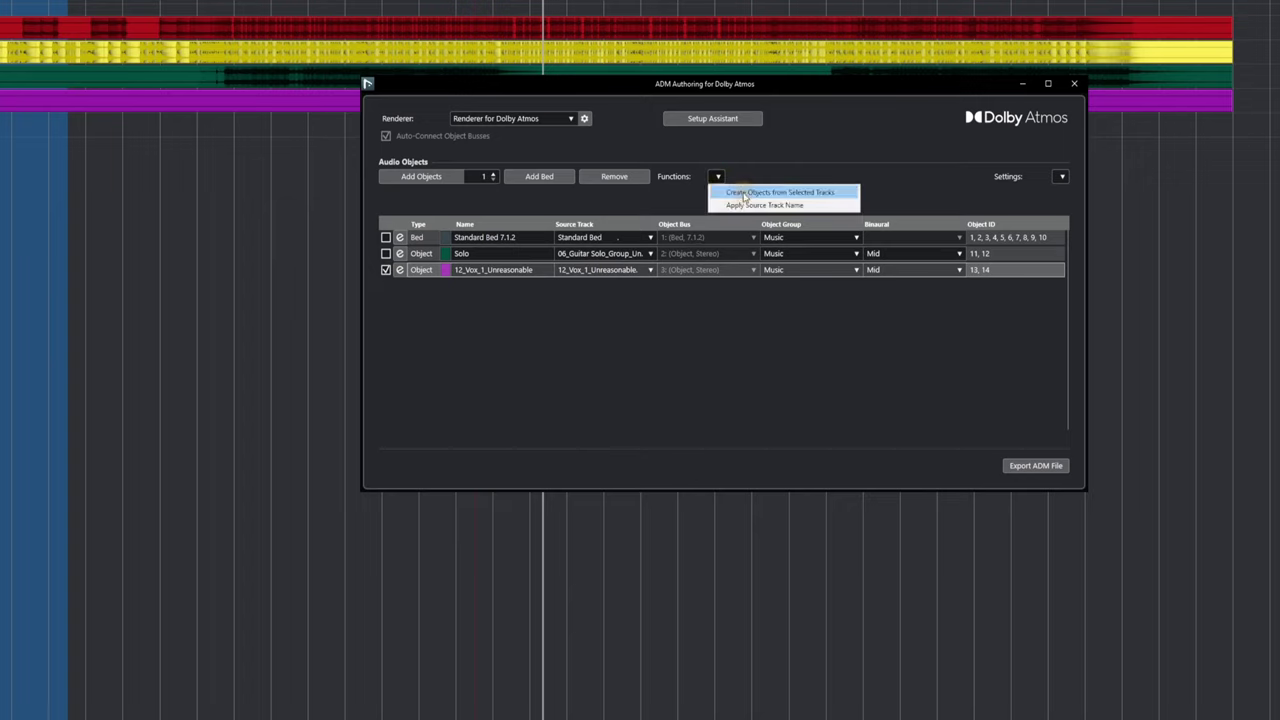
left_click(744, 193)
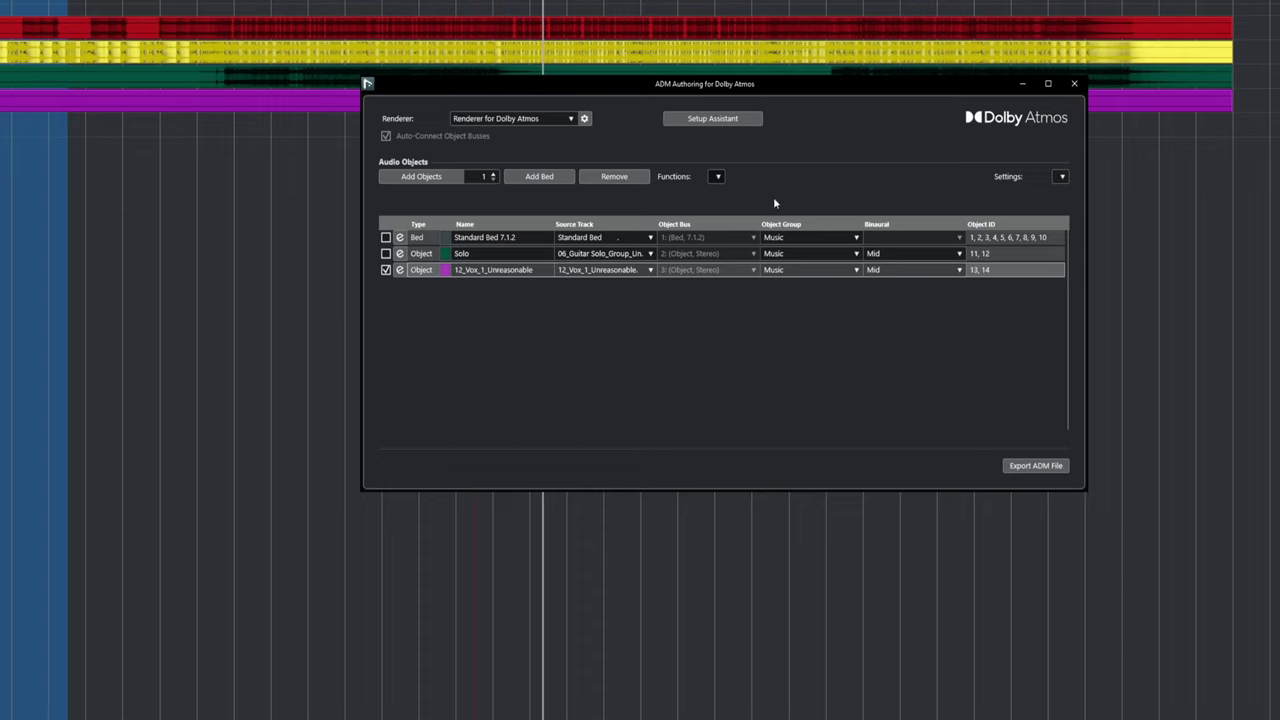
- Add an empty audio object, set its source track to Retrologue 01, and name it Retrolog
left_click(423, 178)
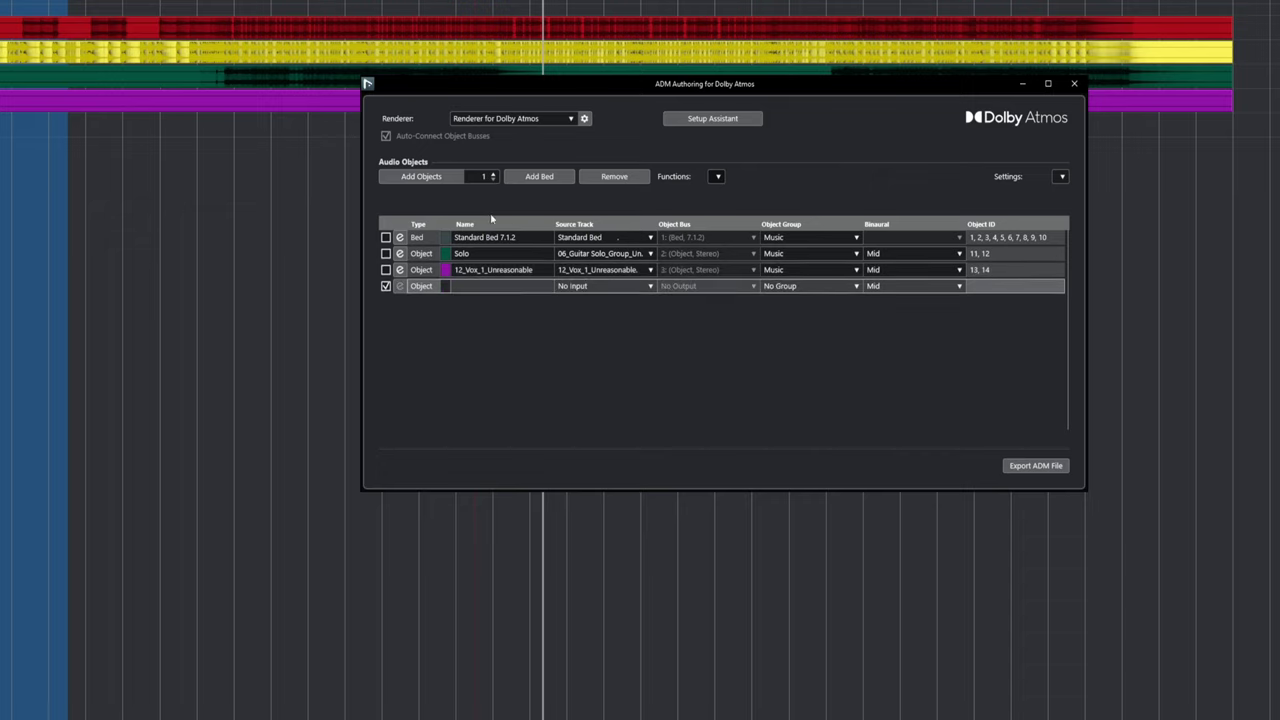
left_click(562, 290)
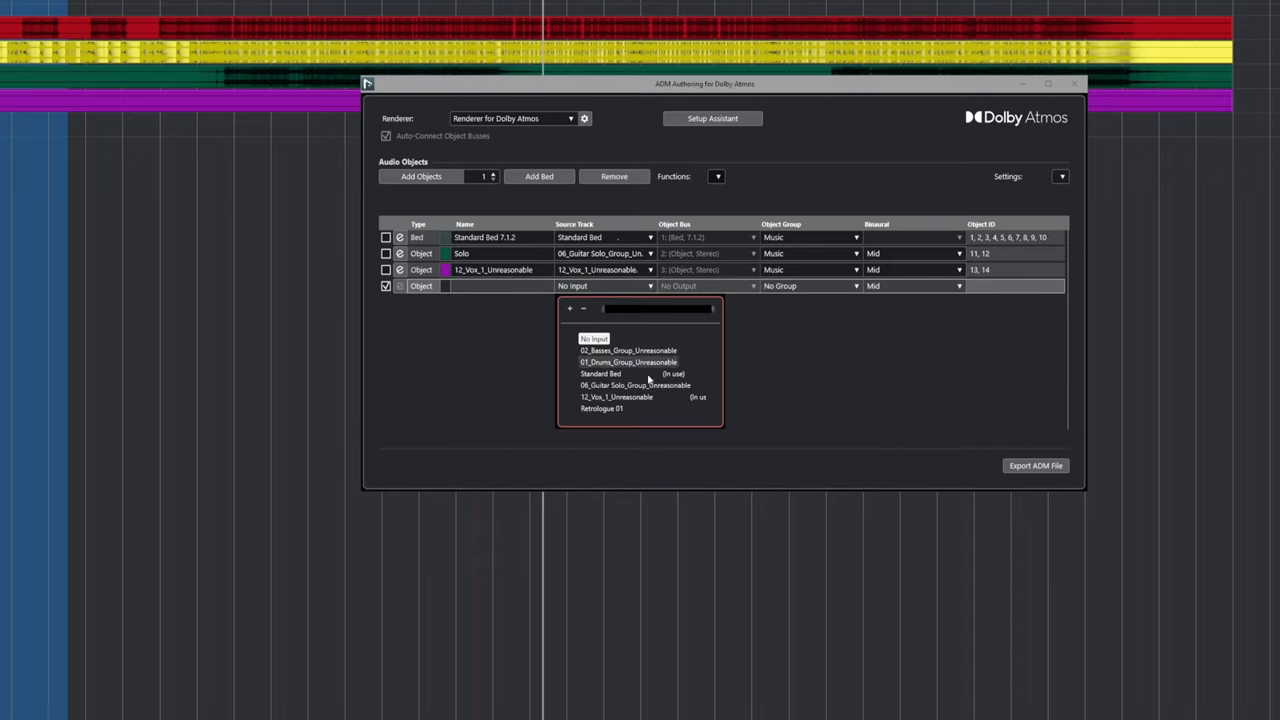
left_click(612, 410)
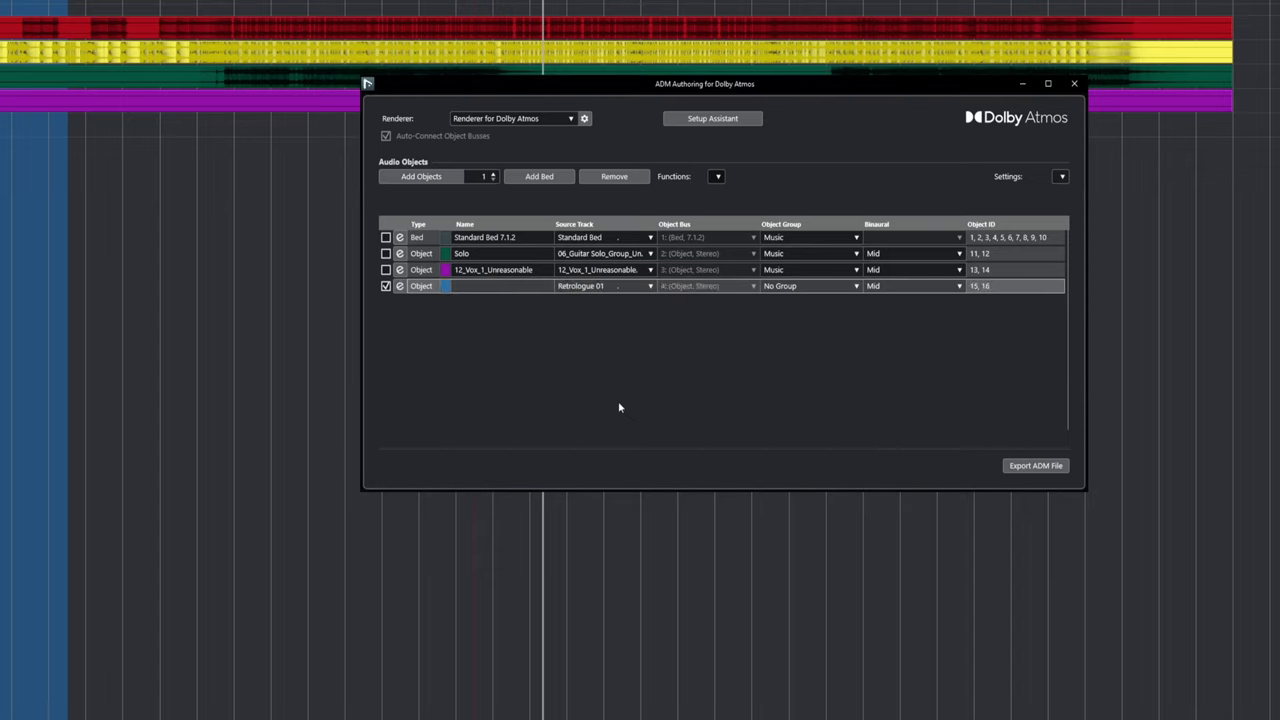
double_click(487, 289)
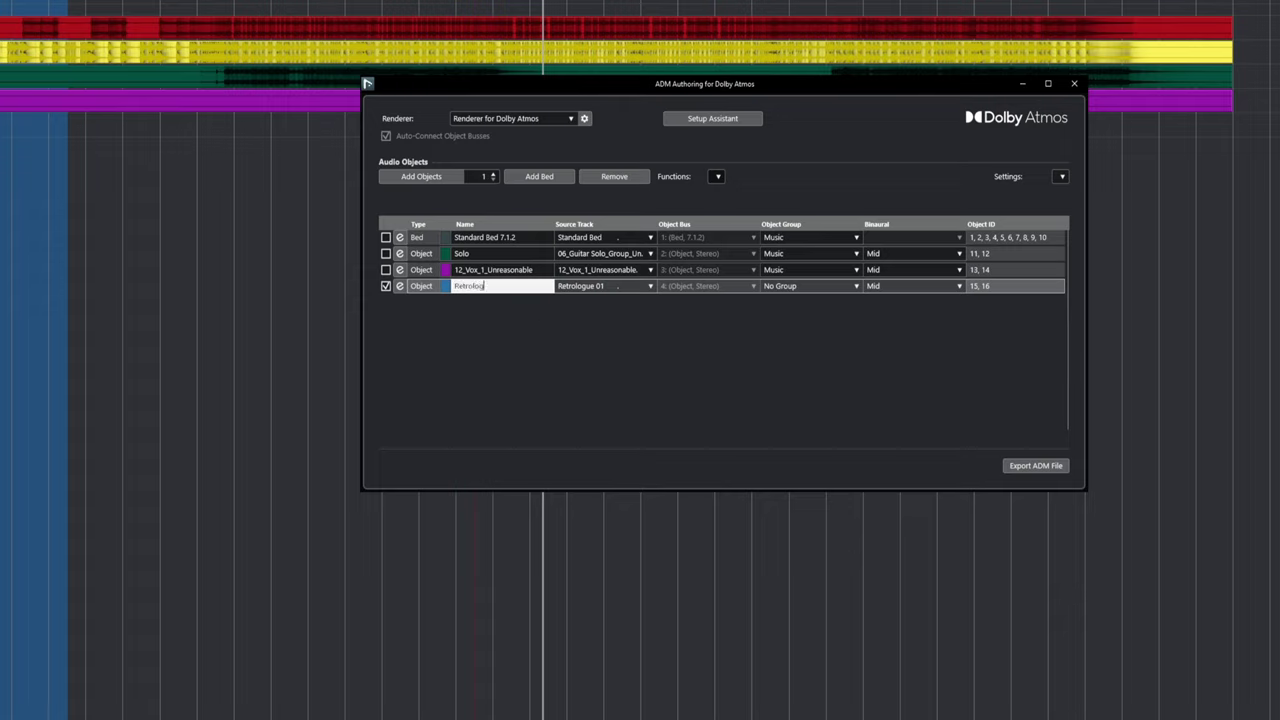
left_click(737, 358)
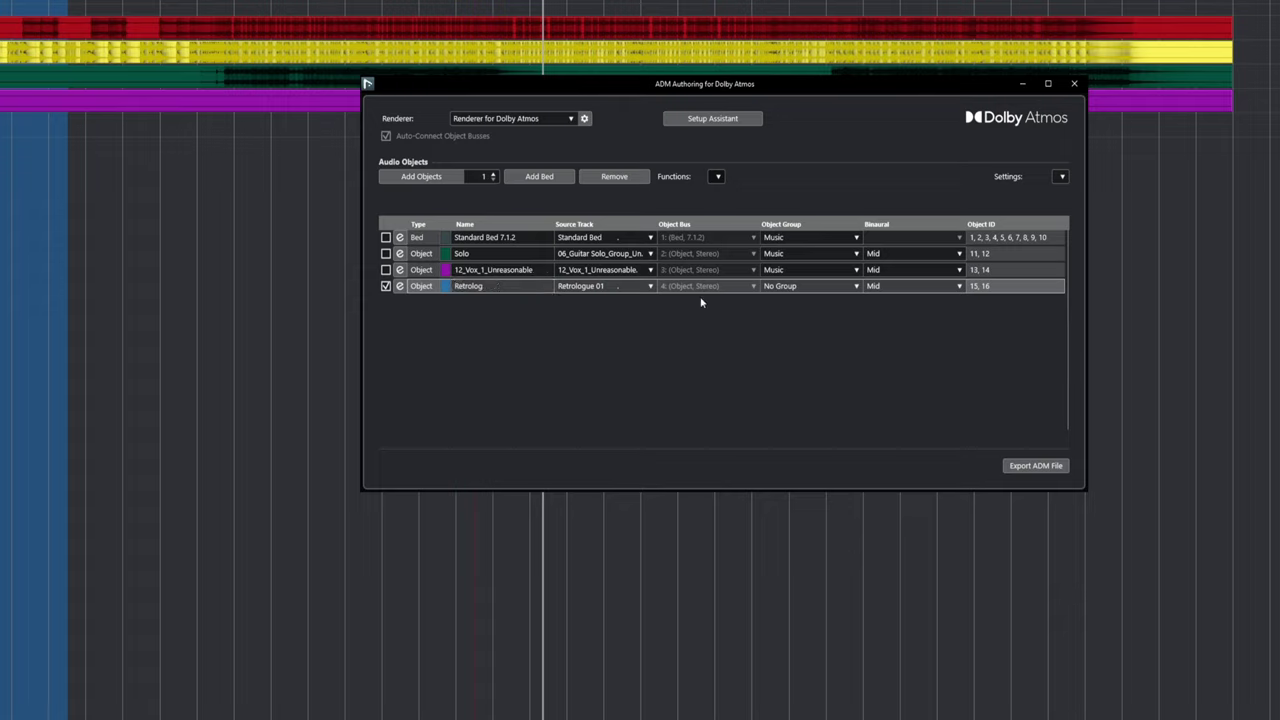
- Assign the Retrolog object to the Music group and minimize ADM Authoring for Dolby Atmos
left_click(791, 289)
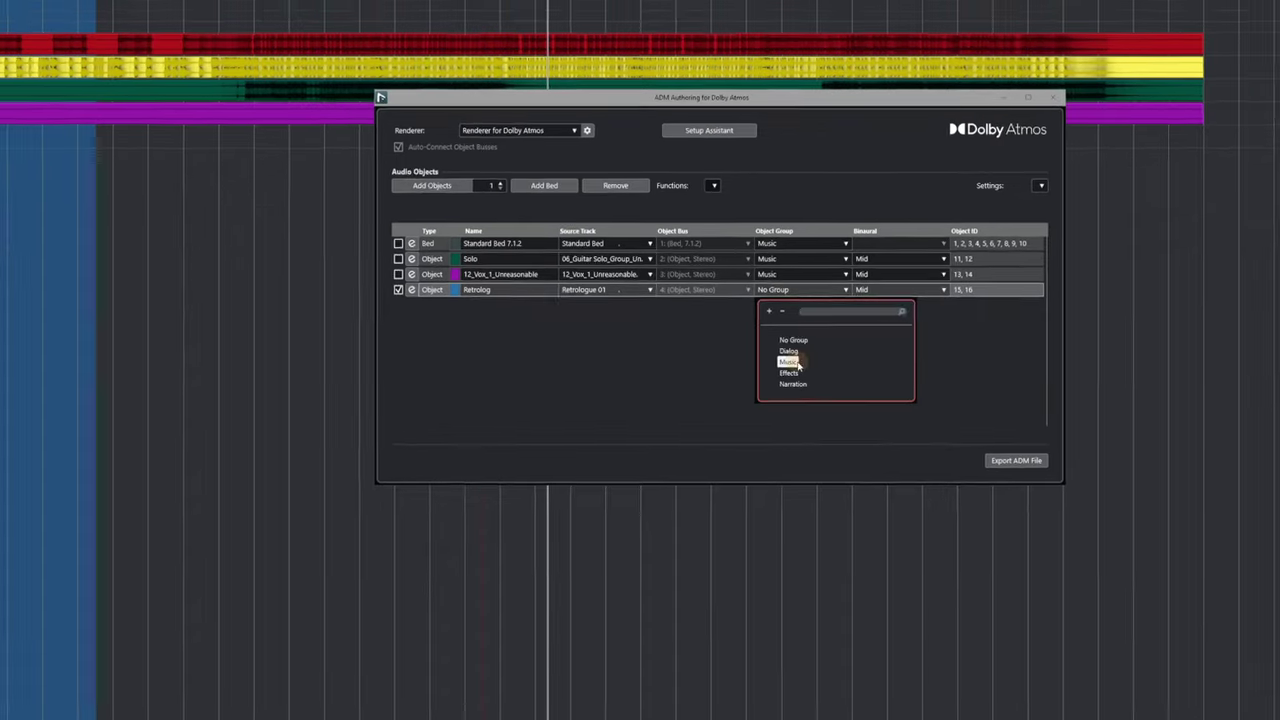
left_click(791, 362)
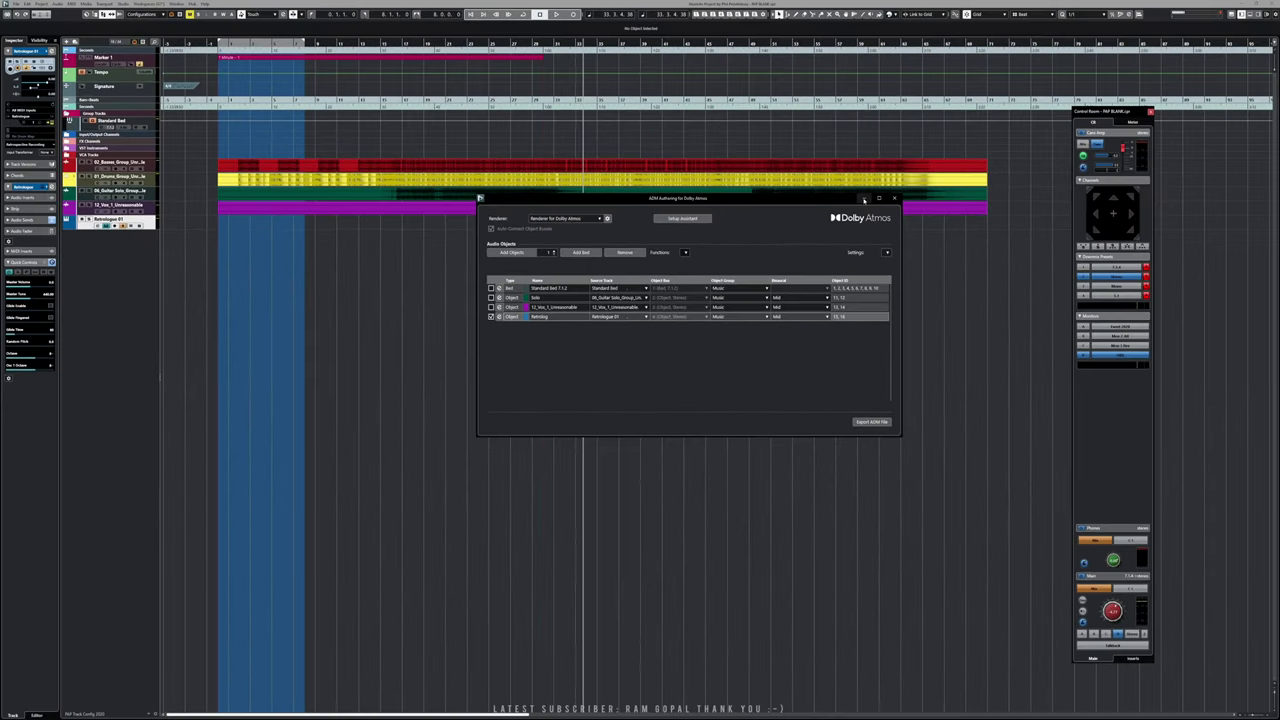
left_click(864, 200)
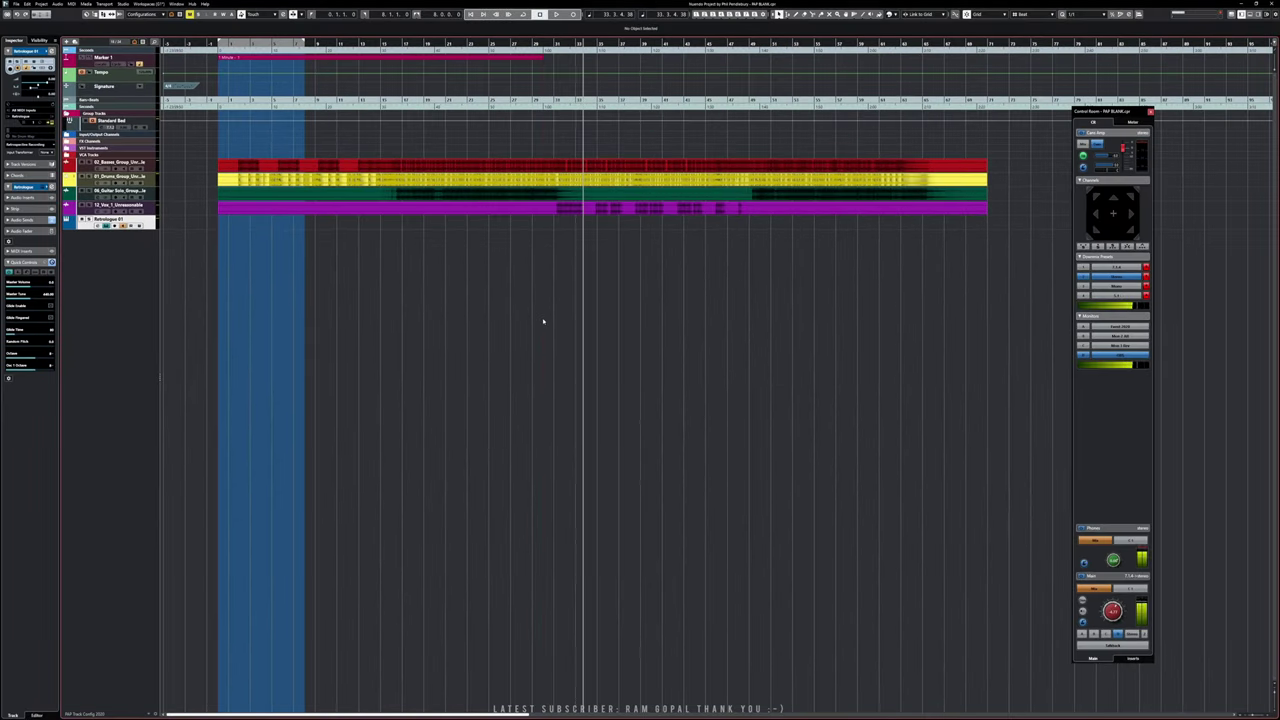
- Open the MixConsole and place the Retrologue 01 channel in the left zone beside the vocal channel
key("F3")
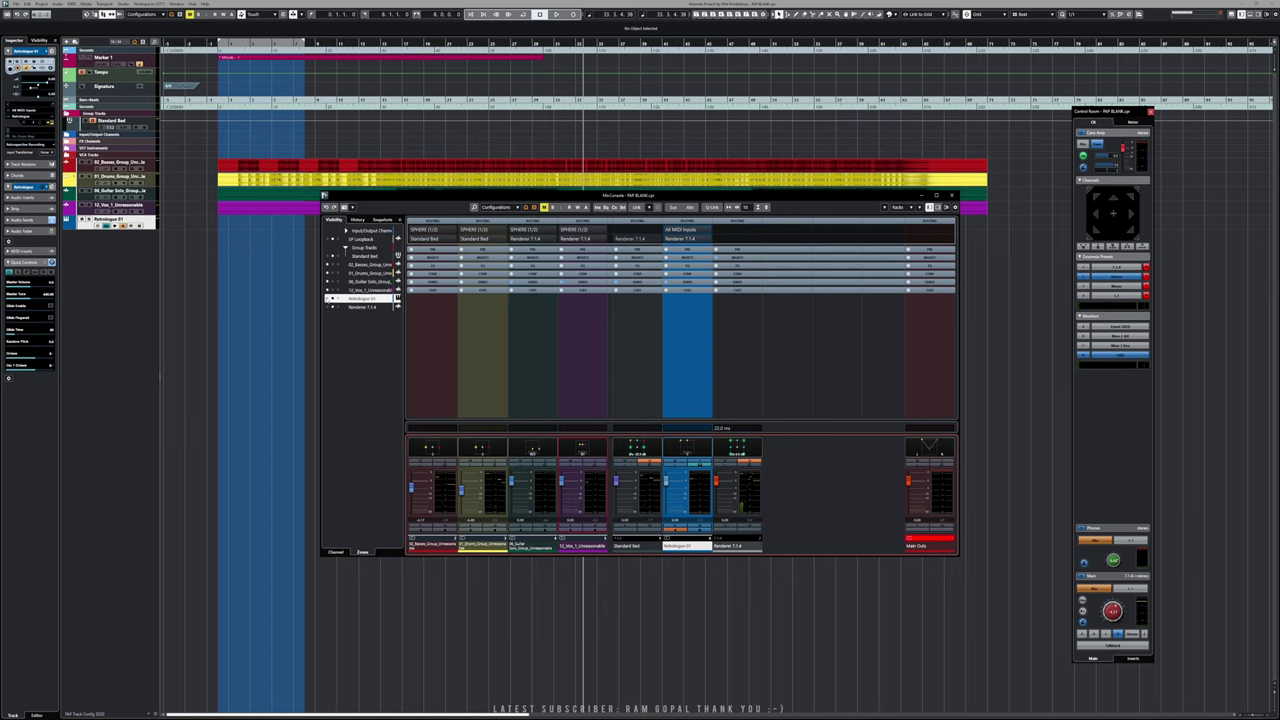
left_click(327, 298)
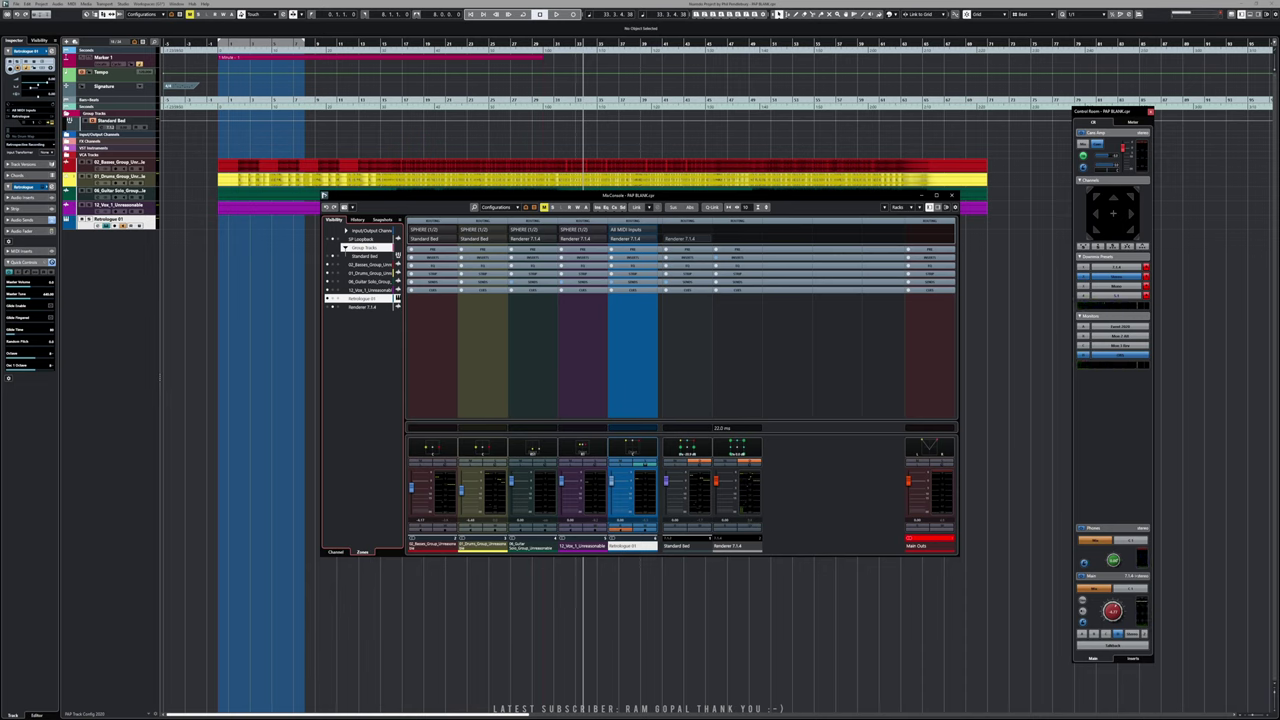
- Try to move the pan position in the Renderer 7.1.4 channel's MultiPanner while watching the Renderer for Dolby Atmos
key("alt+Tab")
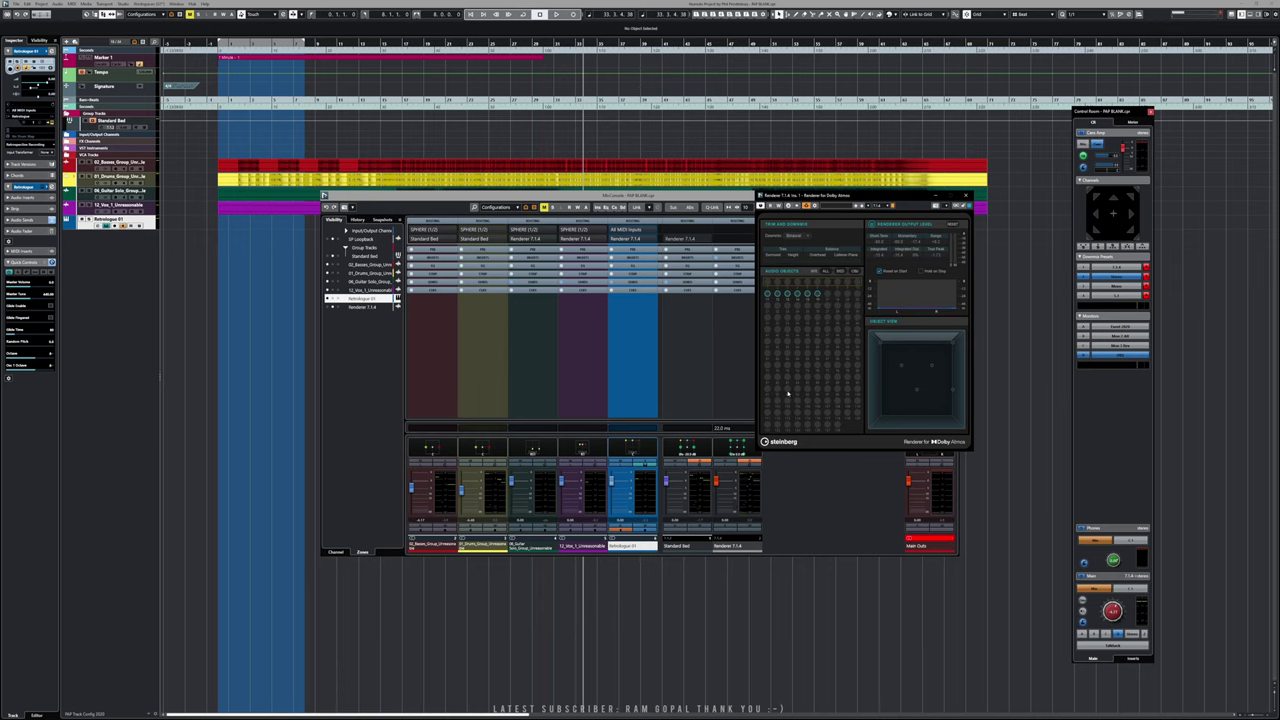
double_click(738, 449)
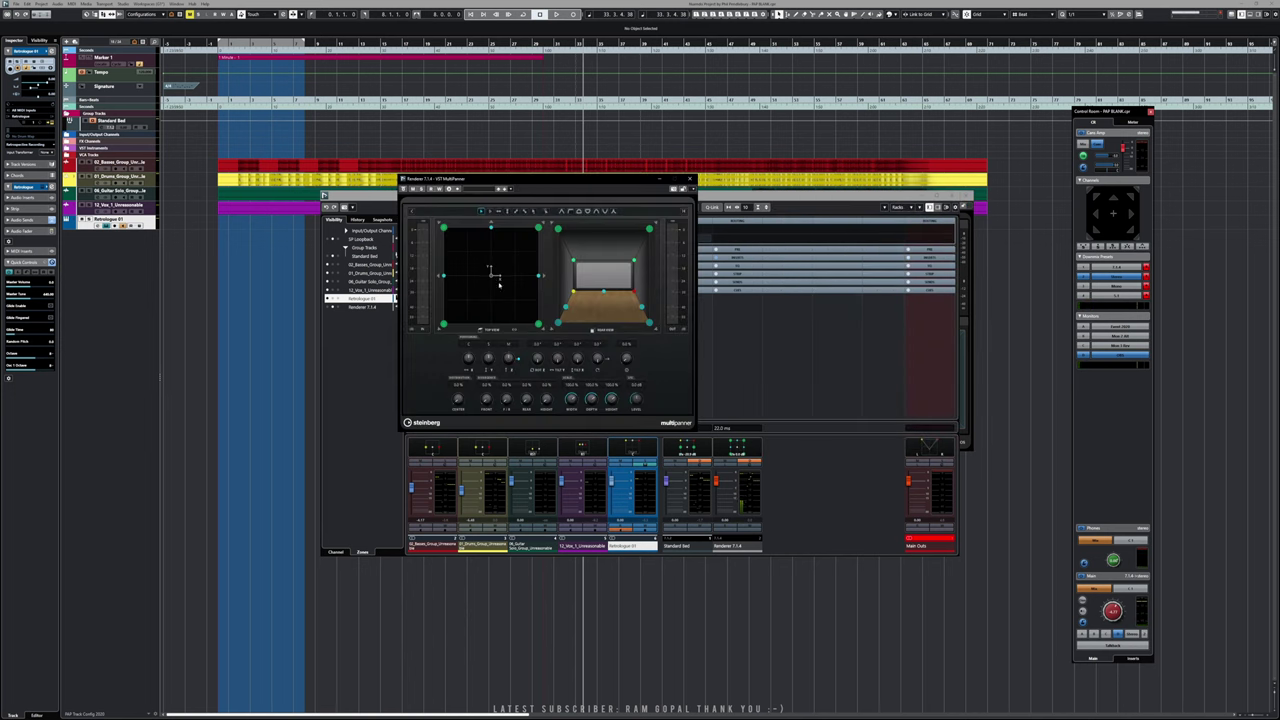
left_click_drag(492, 230, 522, 284)
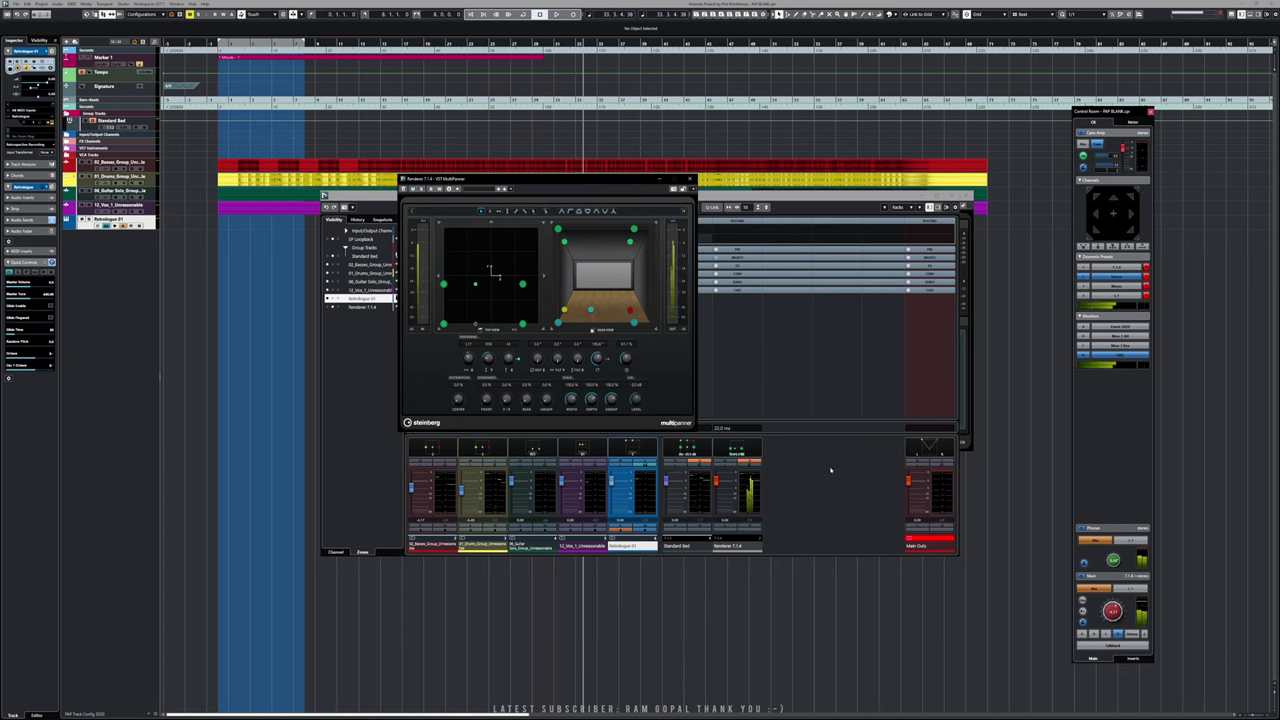
left_click(967, 405)
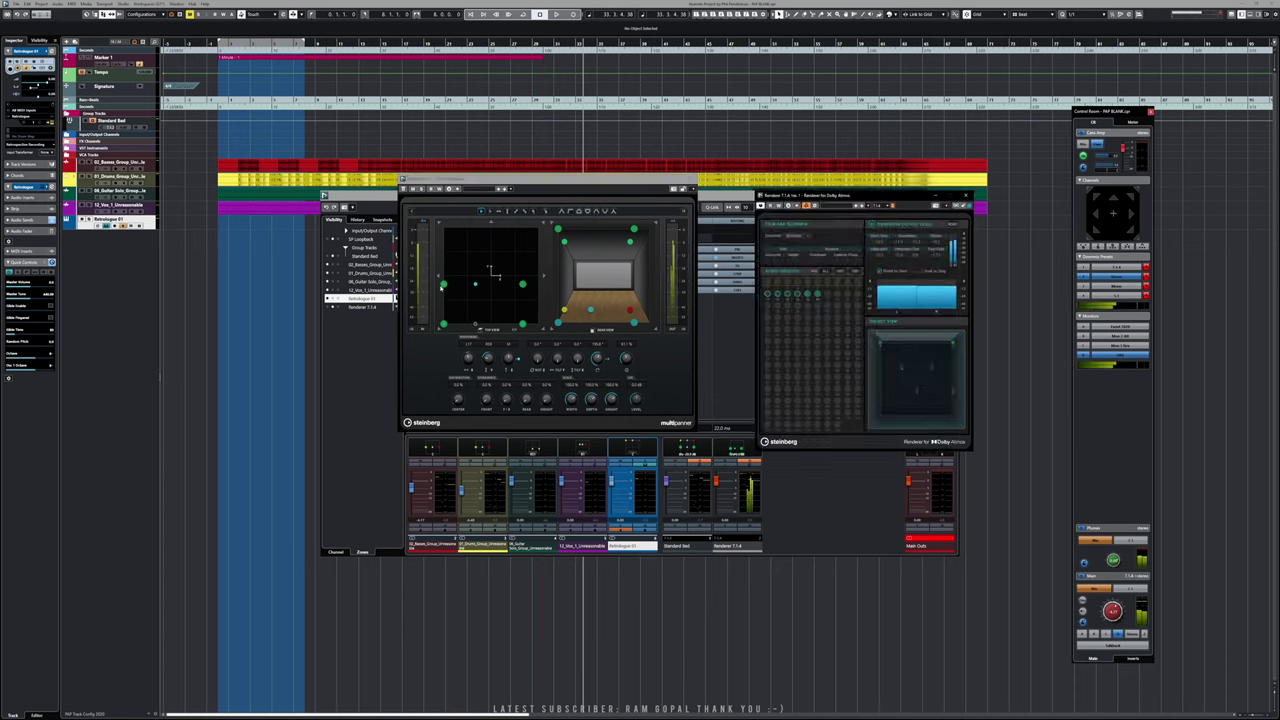
mouse_move(441, 287)
left_mouse_down()
mouse_move(458, 273)
mouse_move(446, 271)
left_mouse_up()
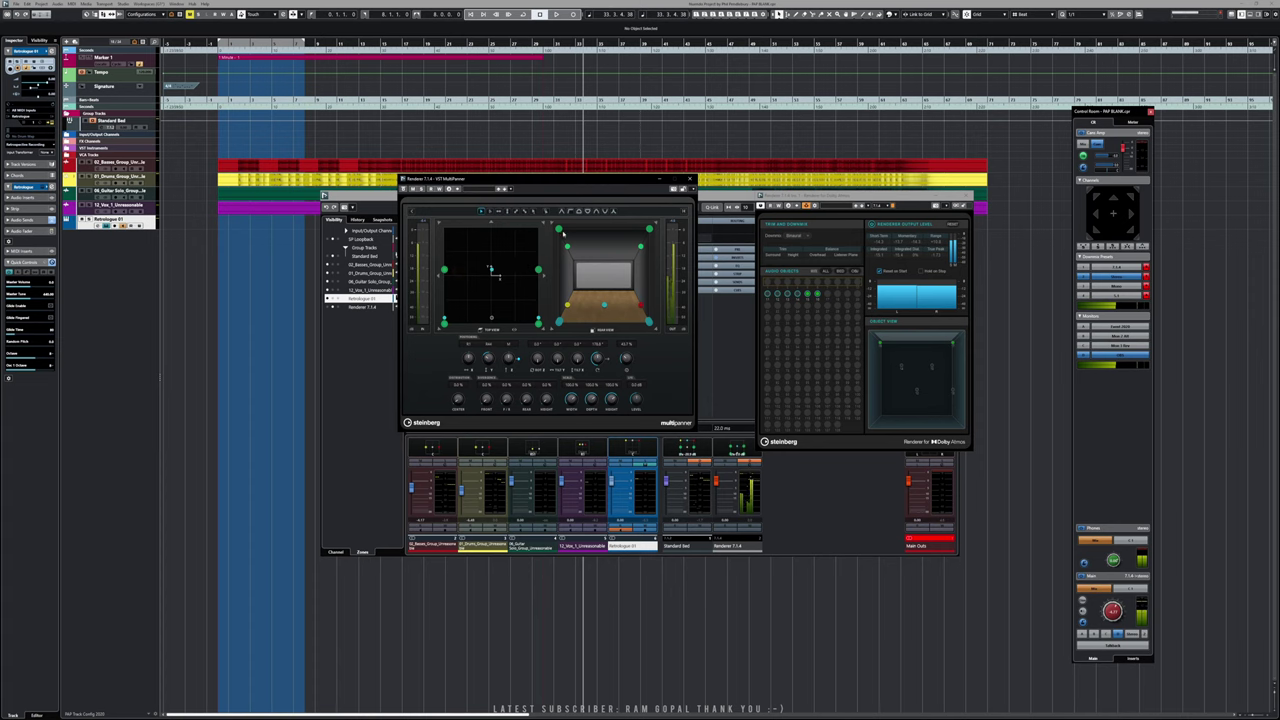
left_click_drag(538, 269, 539, 229)
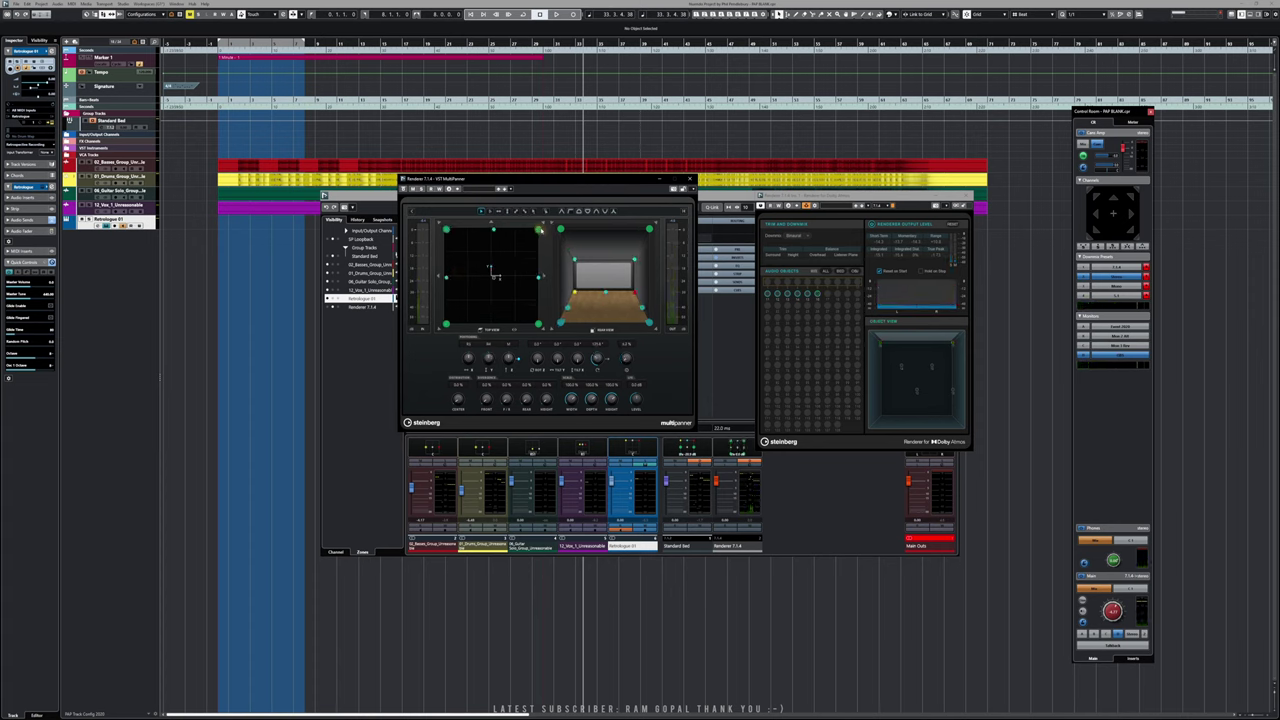
left_click(689, 178)
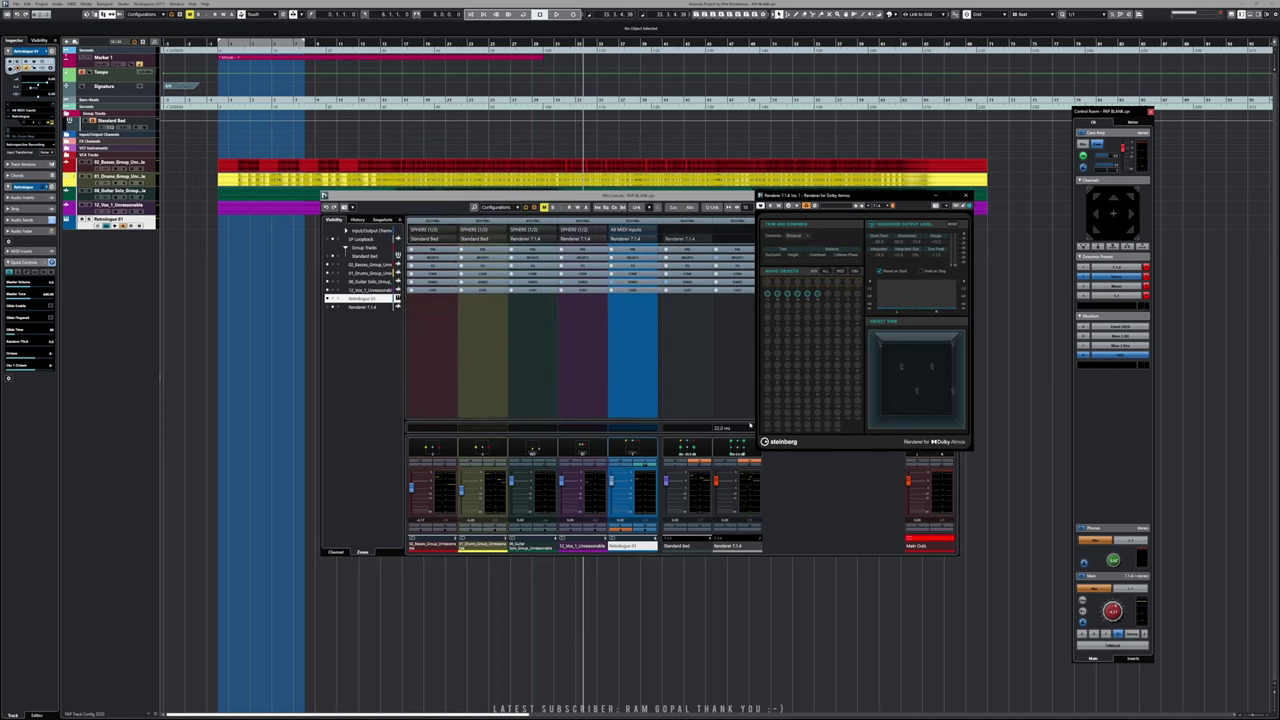
- Move the Retrologue 01 object toward the rear of the room and raise its height in its MultiPanner
double_click(632, 452)
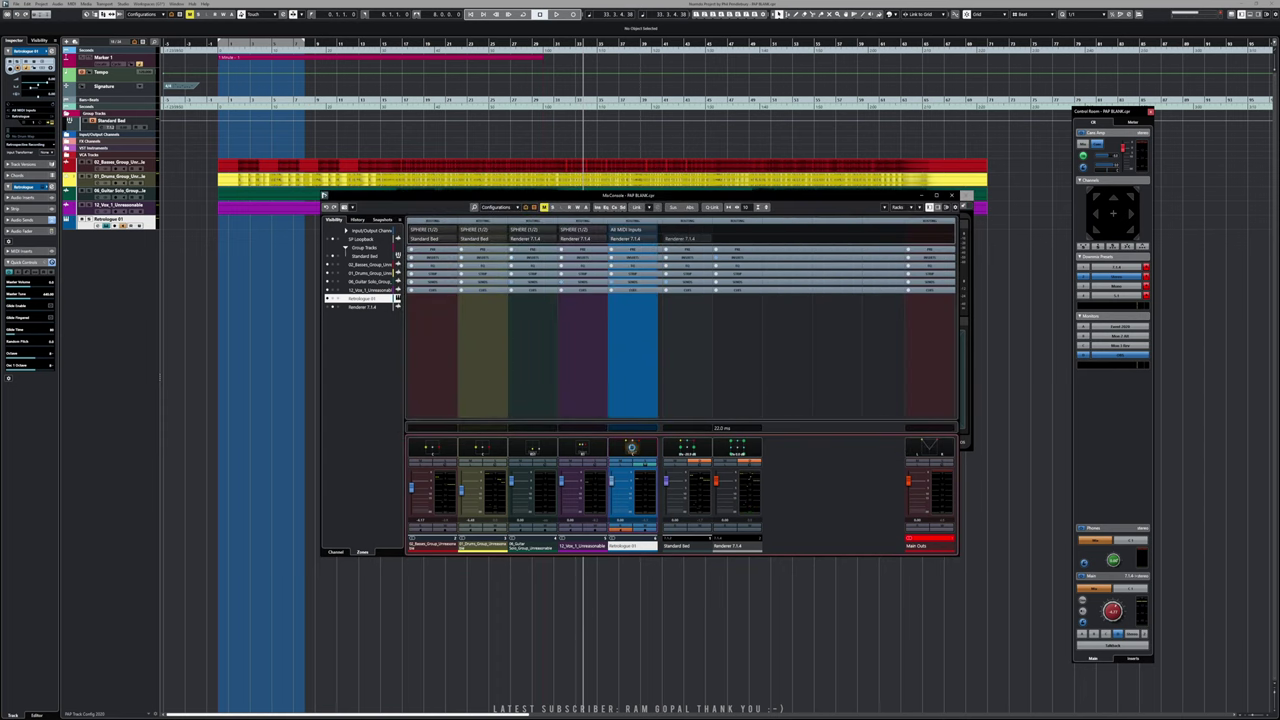
left_click(969, 418)
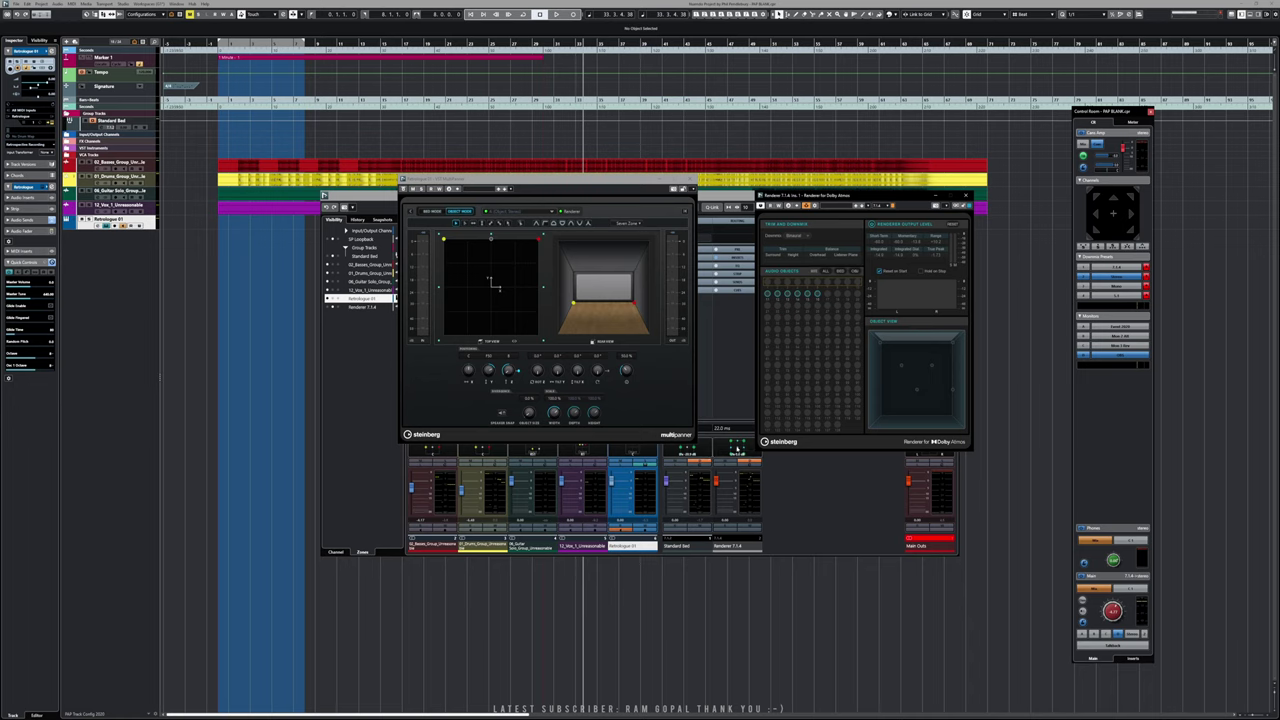
double_click(740, 447)
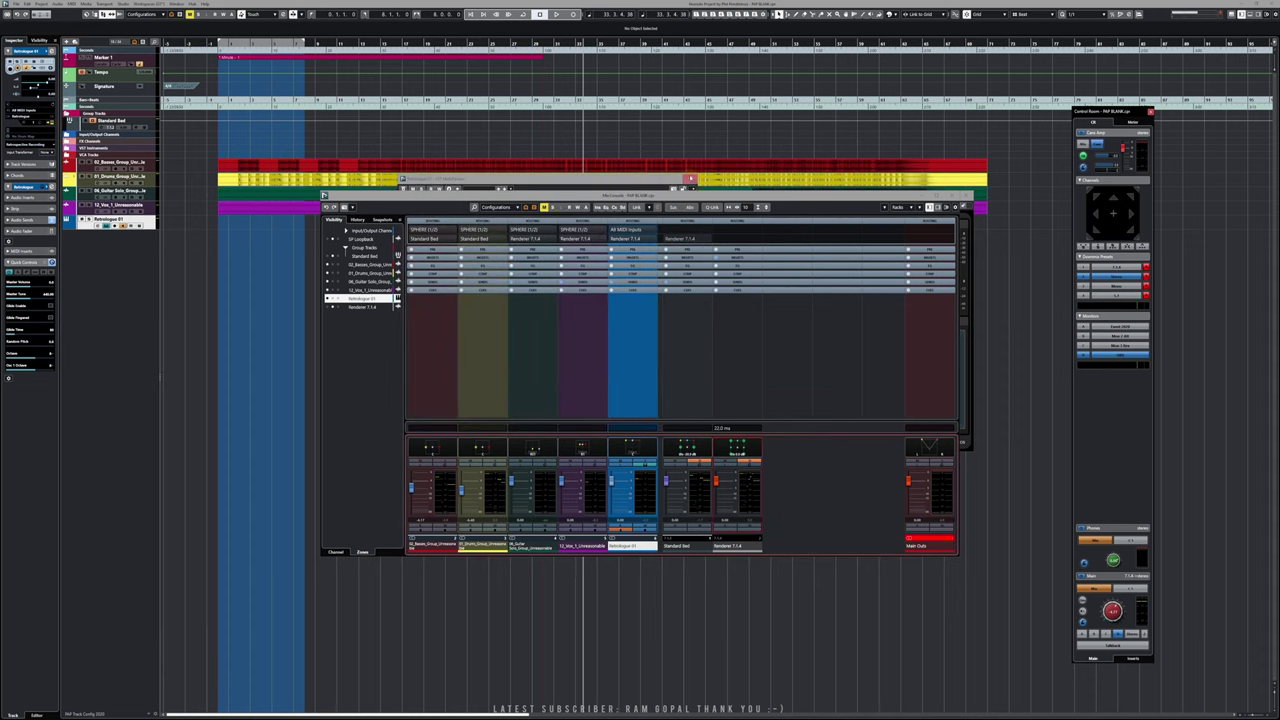
left_click(697, 427)
double_click(640, 449)
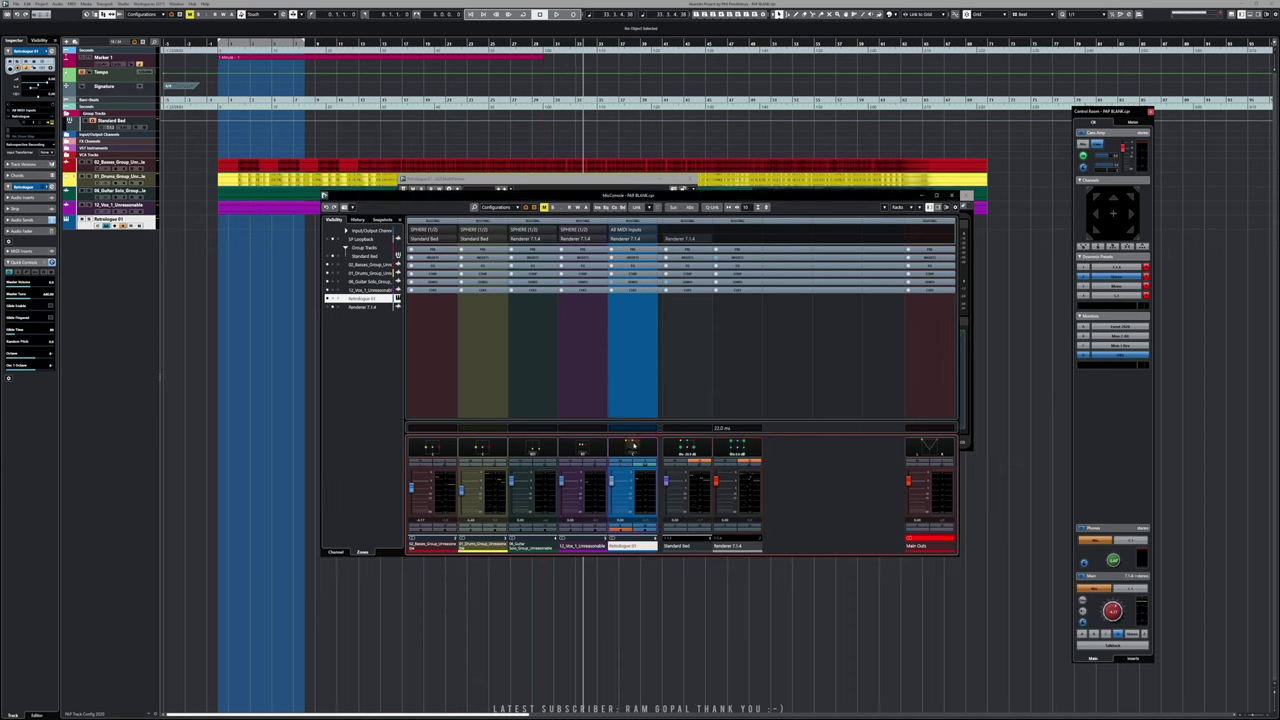
left_click_drag(489, 241, 561, 276)
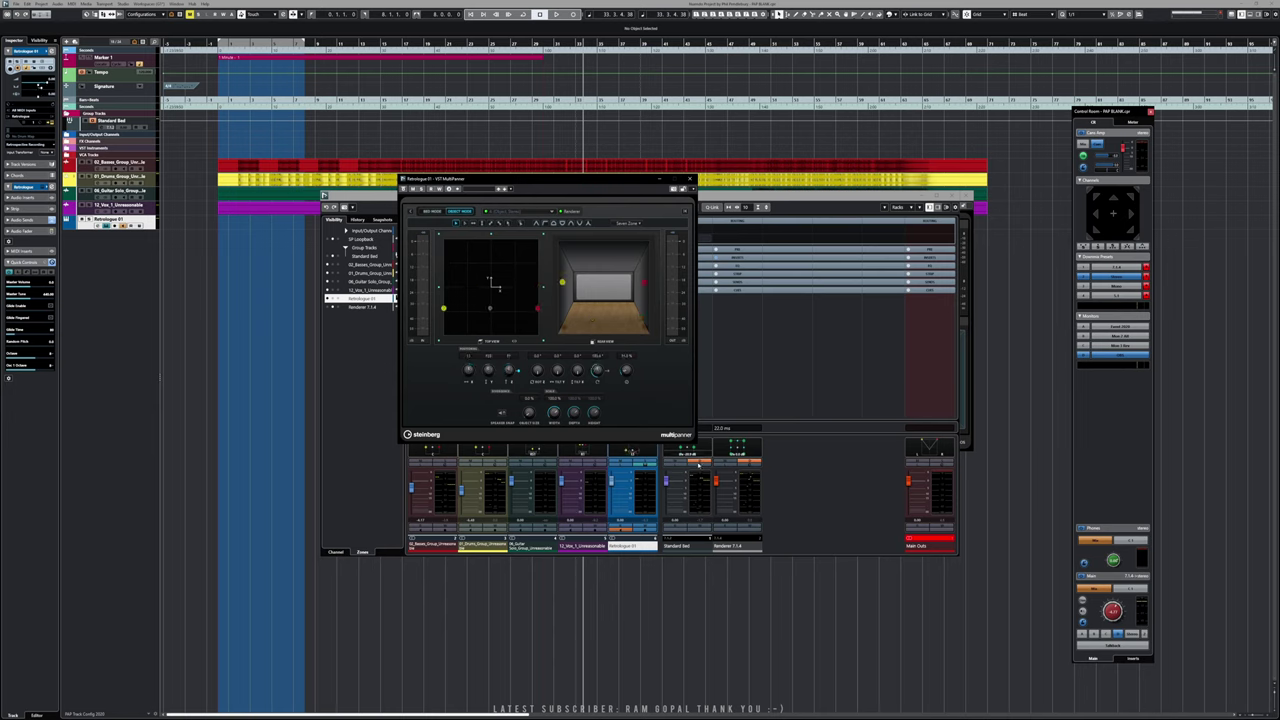
left_click(801, 507)
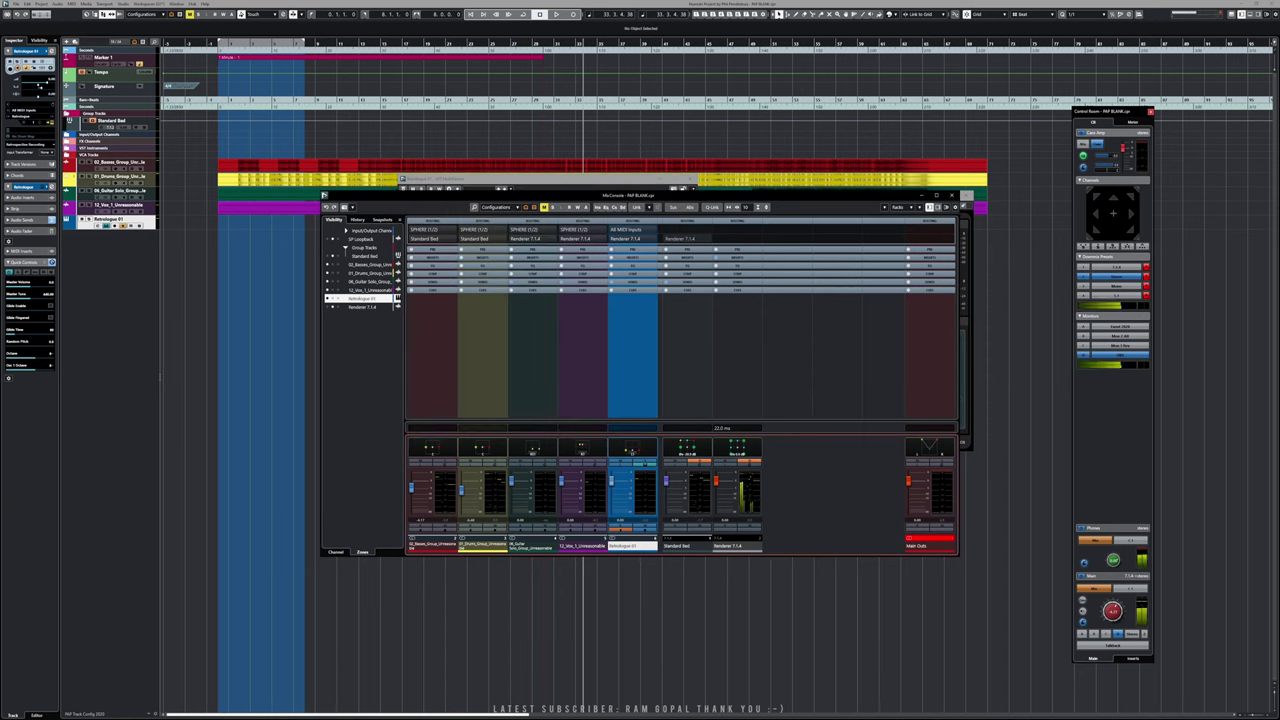
- Inspect the object positions in the Renderer for Dolby Atmos inserted on the Renderer 7.1.4 channel, and close the plug-in
key("alt+Tab")
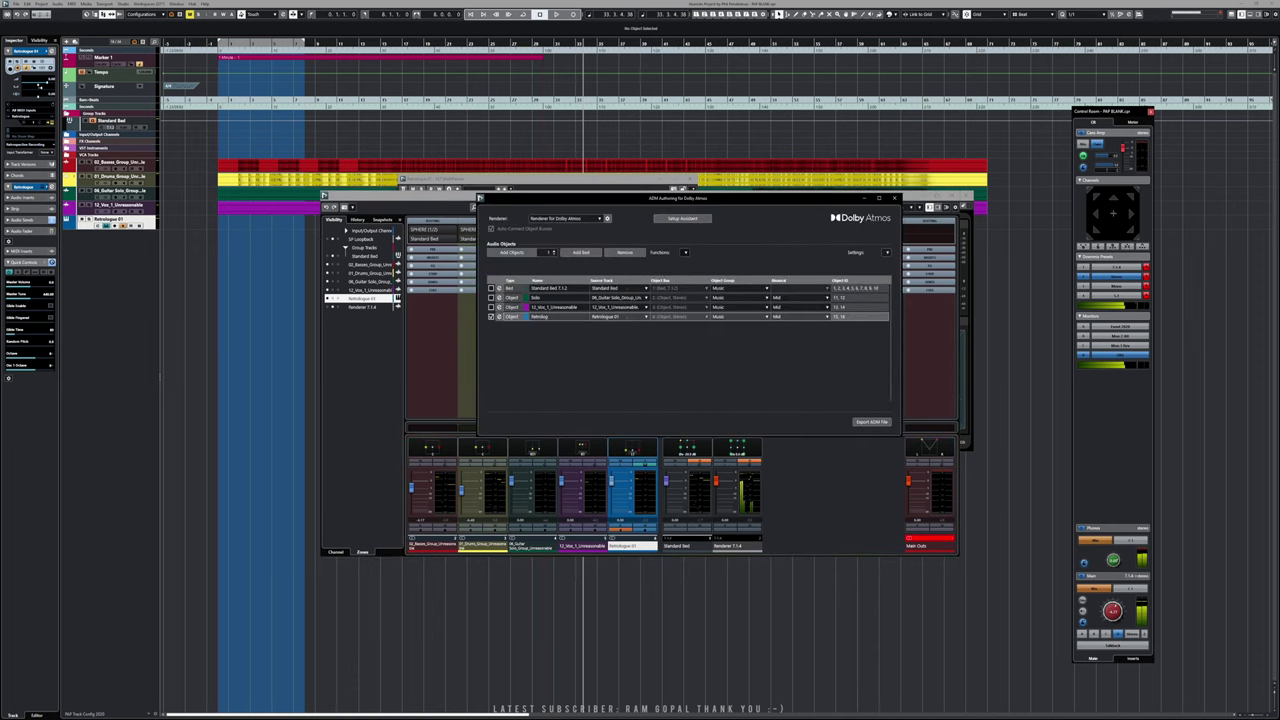
key("alt+Tab")
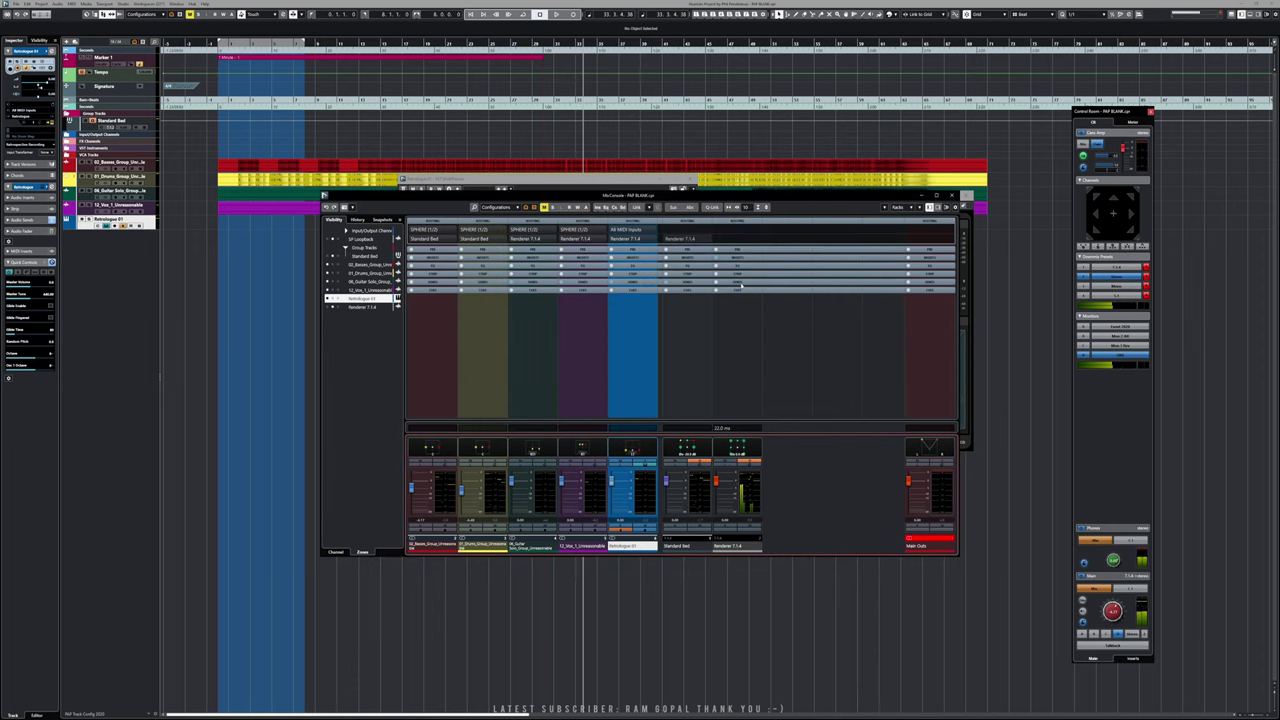
left_click(738, 258)
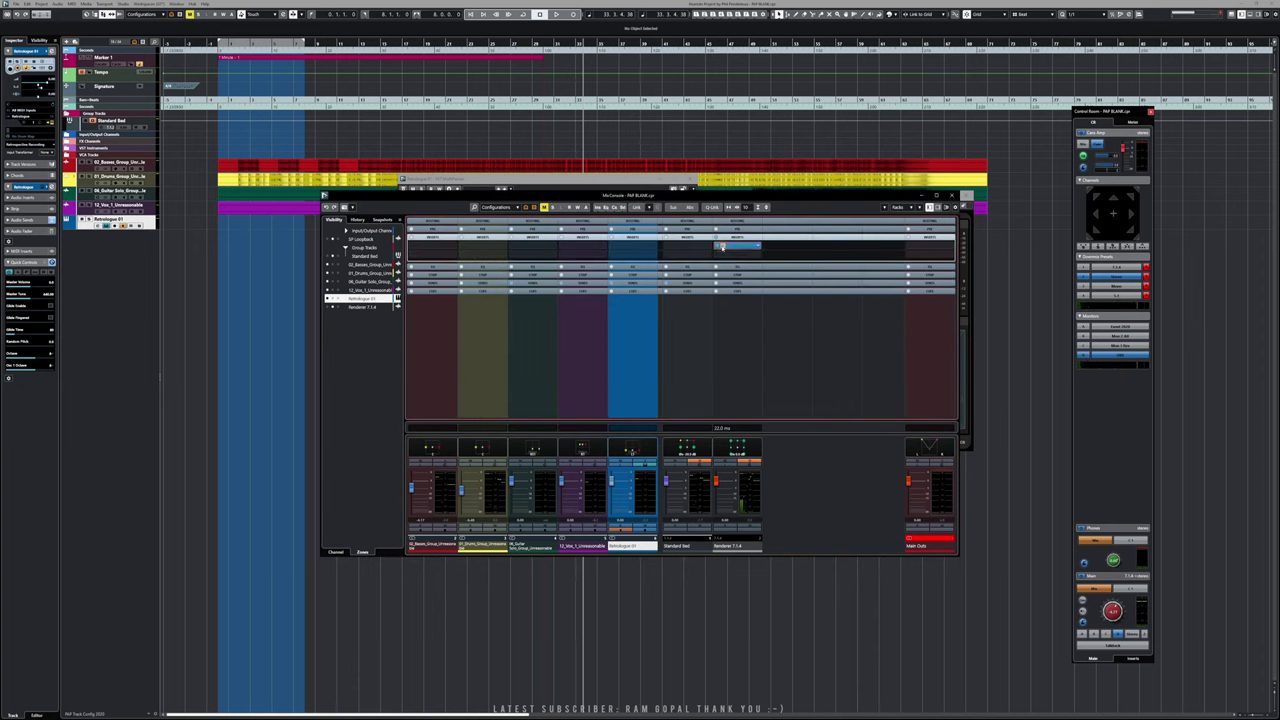
left_click(722, 246)
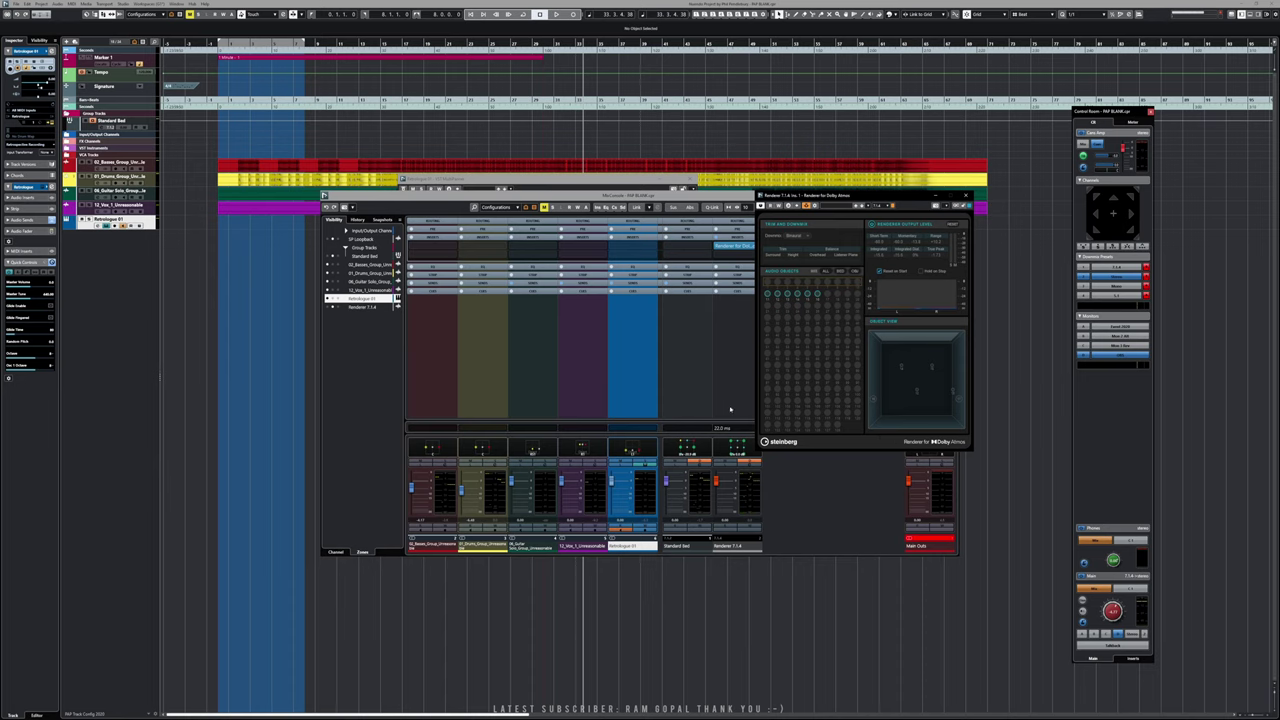
left_click(965, 195)
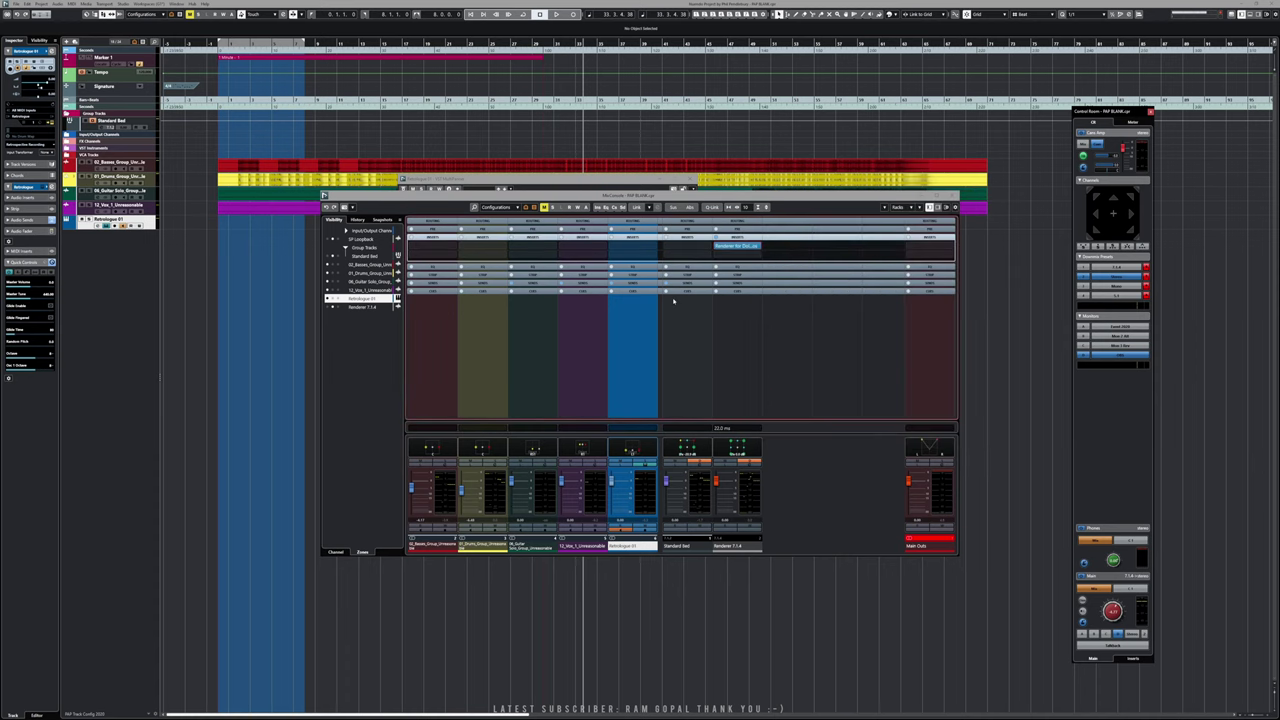
- Rewind and audition the mix with the MixConsole open to check the Retrologue 01 and Renderer 7.1.4 channel levels
key("KP_Subtract")
key("space")
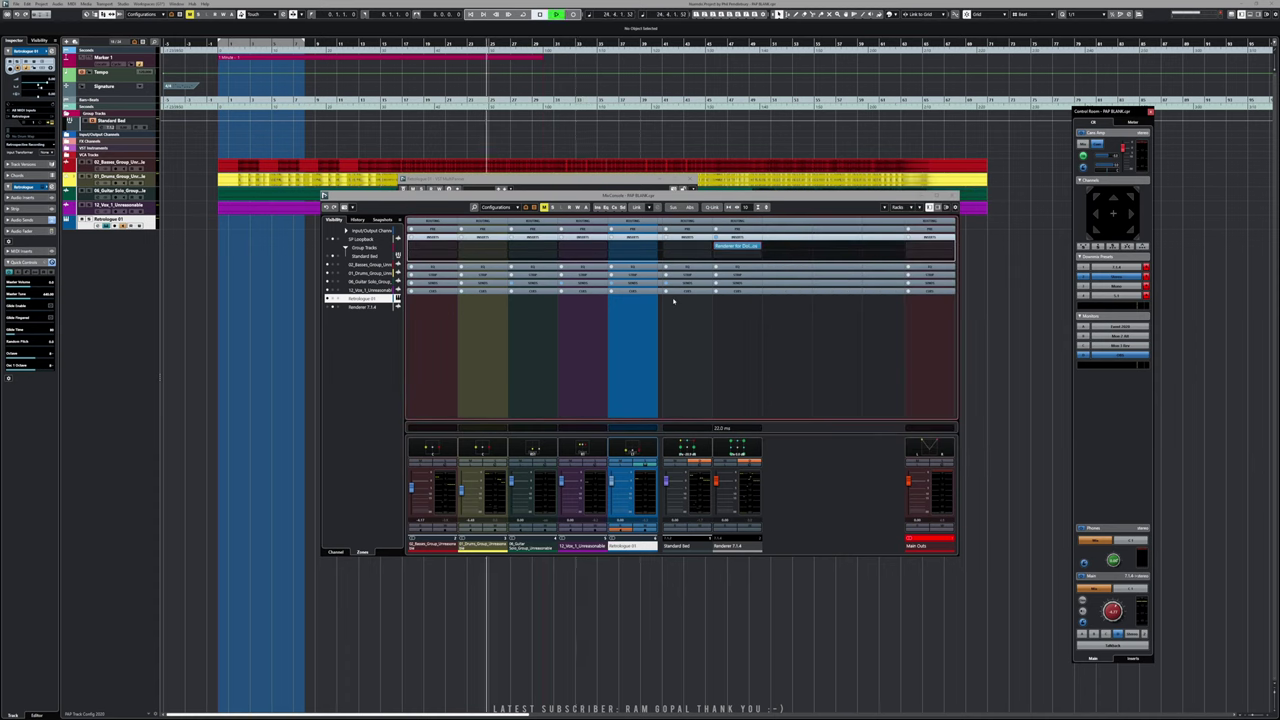
left_click(621, 534)
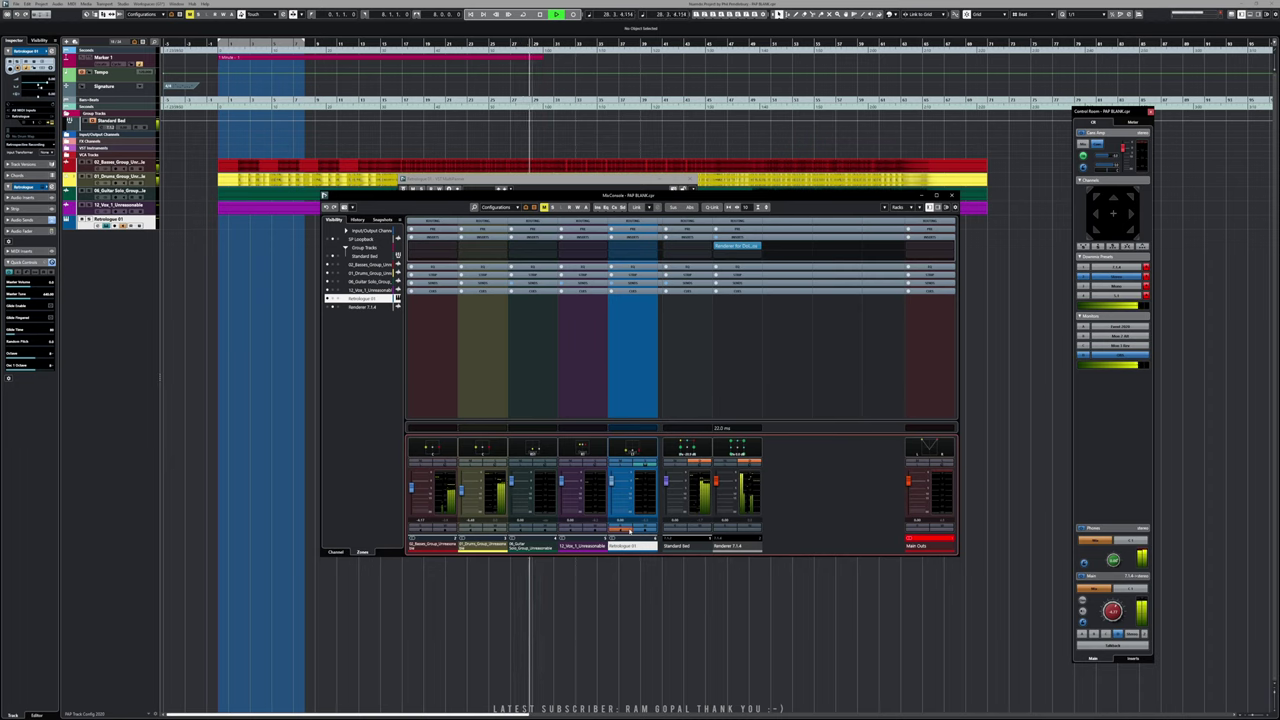
key("space")
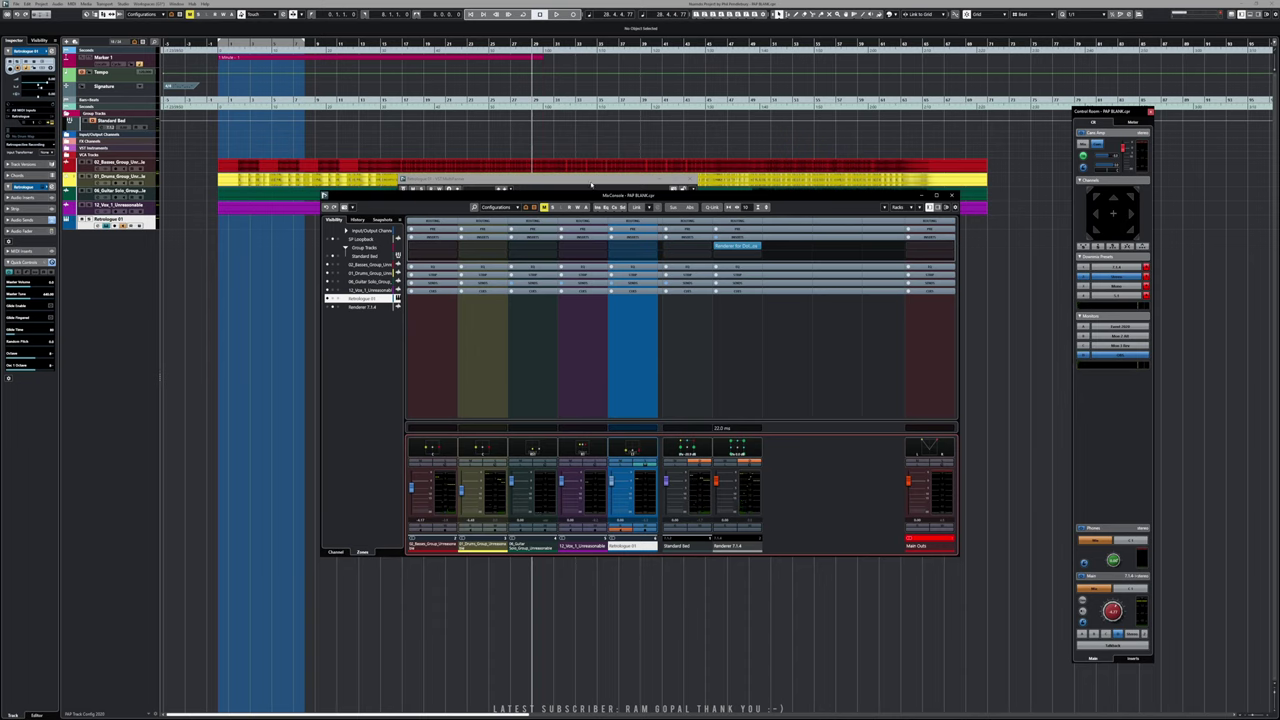
- Close the Retrologue 01 MultiPanner, reposition the MixConsole, and briefly play the mix to watch the channel meters
left_click(684, 183)
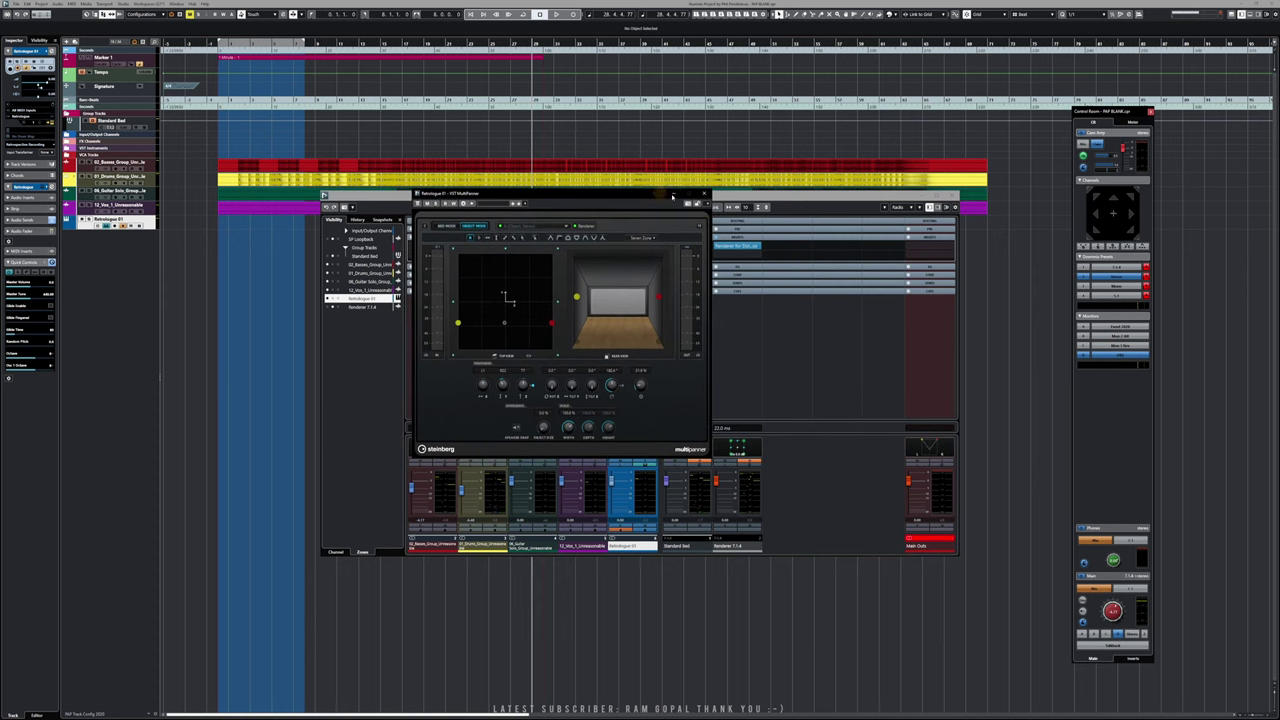
left_click(704, 194)
left_click_drag(696, 193, 732, 222)
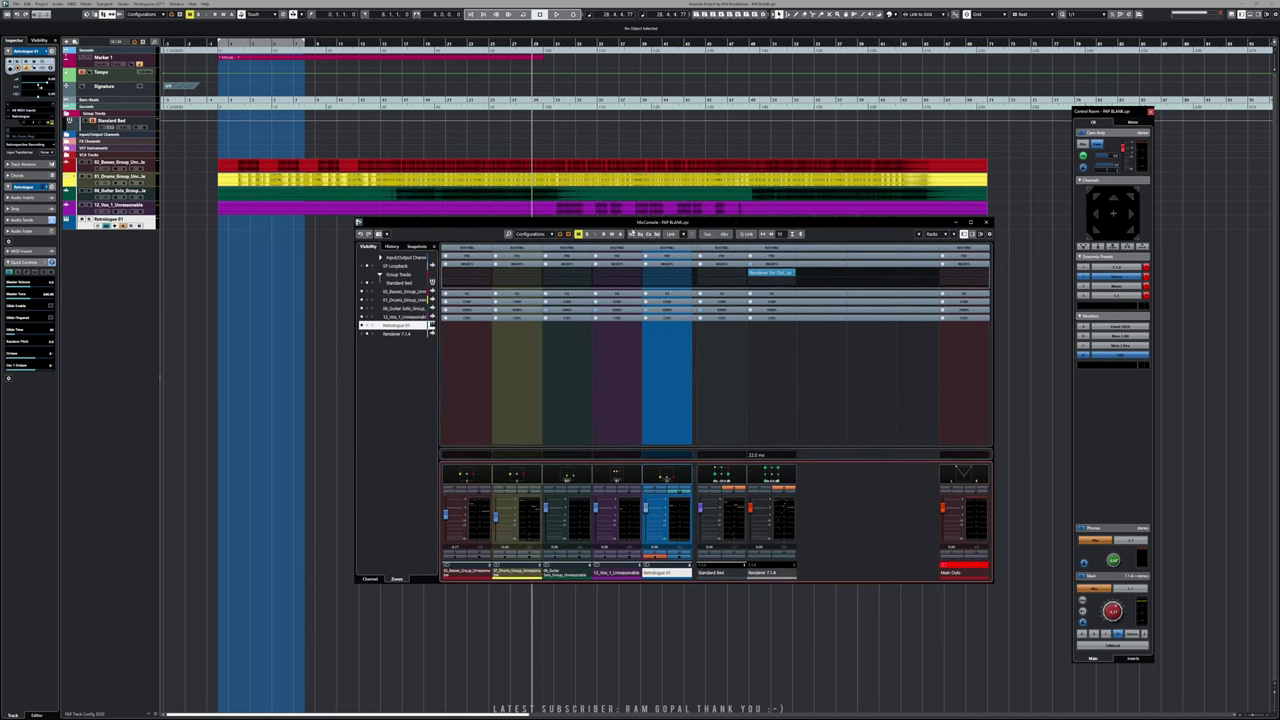
left_click_drag(638, 222, 636, 183)
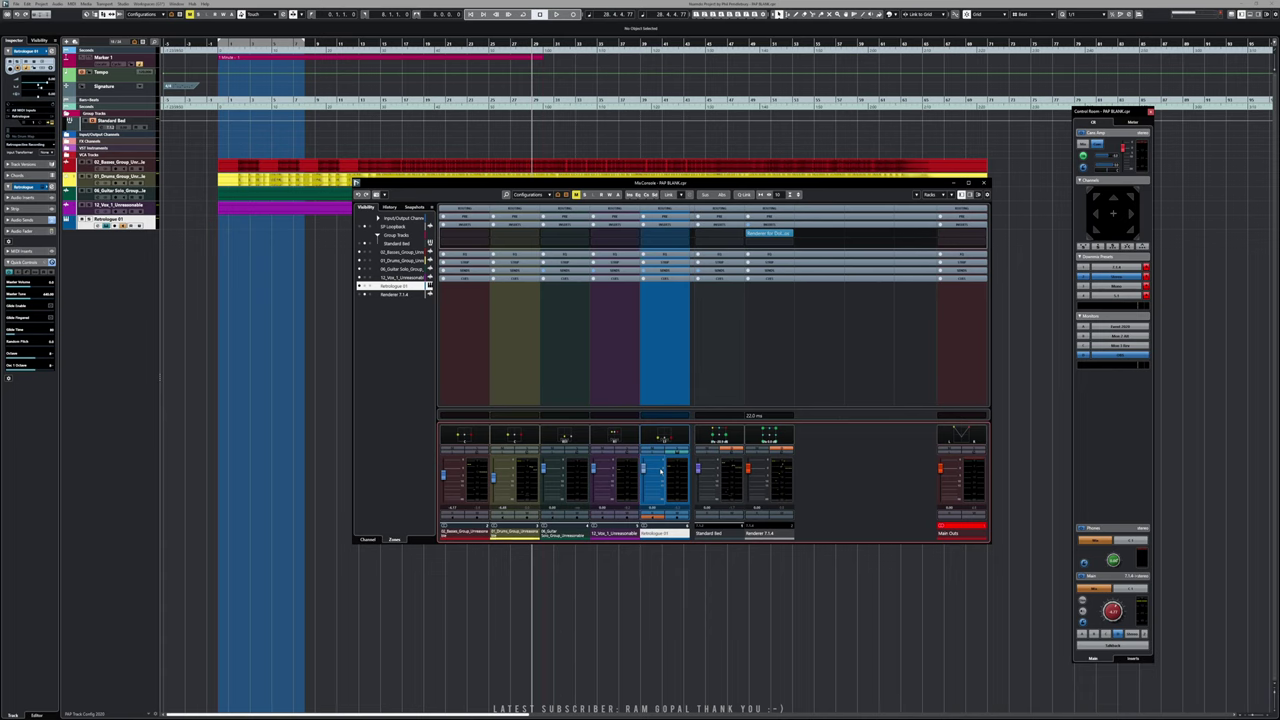
key("space")
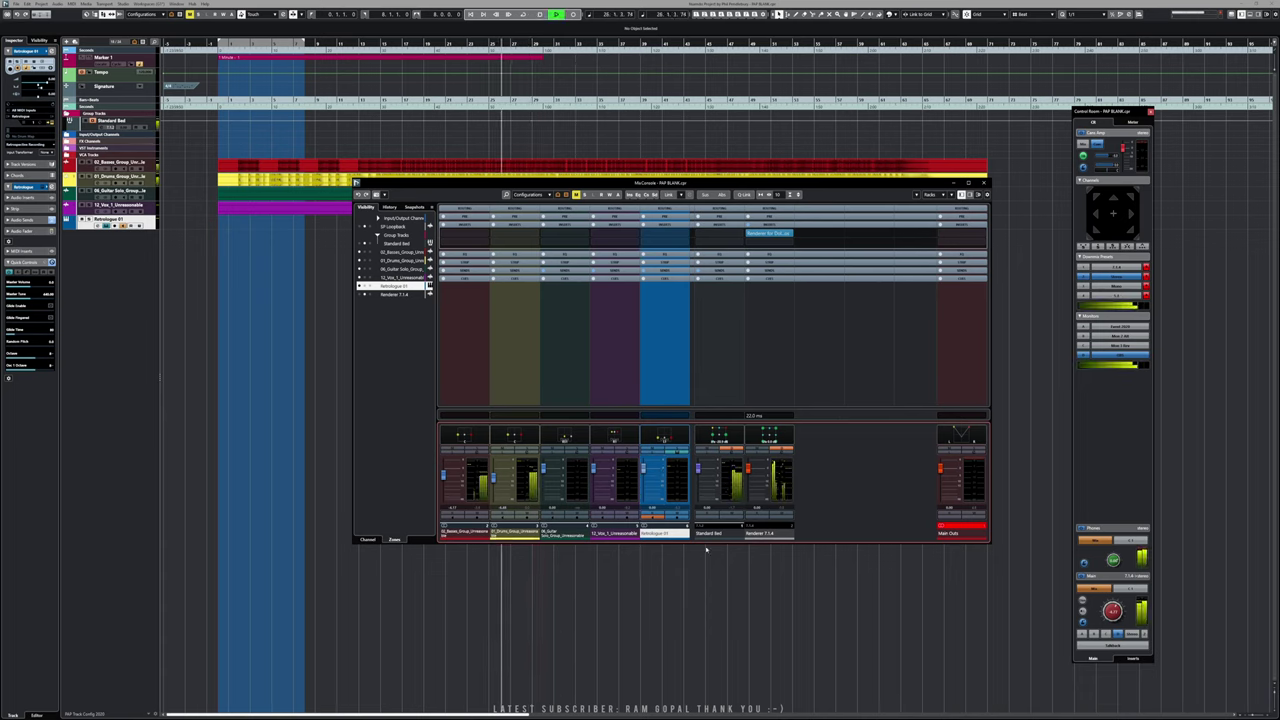
key("space")
- Set the MixConsole's global meter position to Post-Fader
right_click(610, 478)
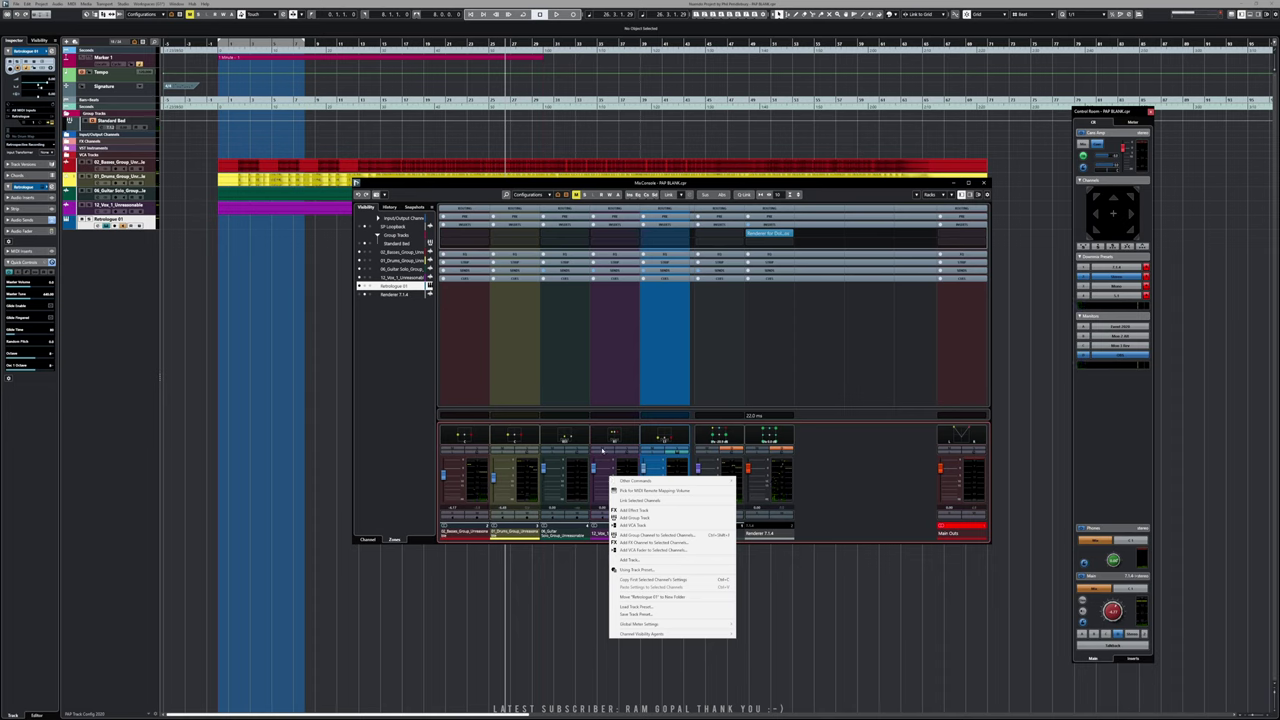
mouse_move(660, 624)
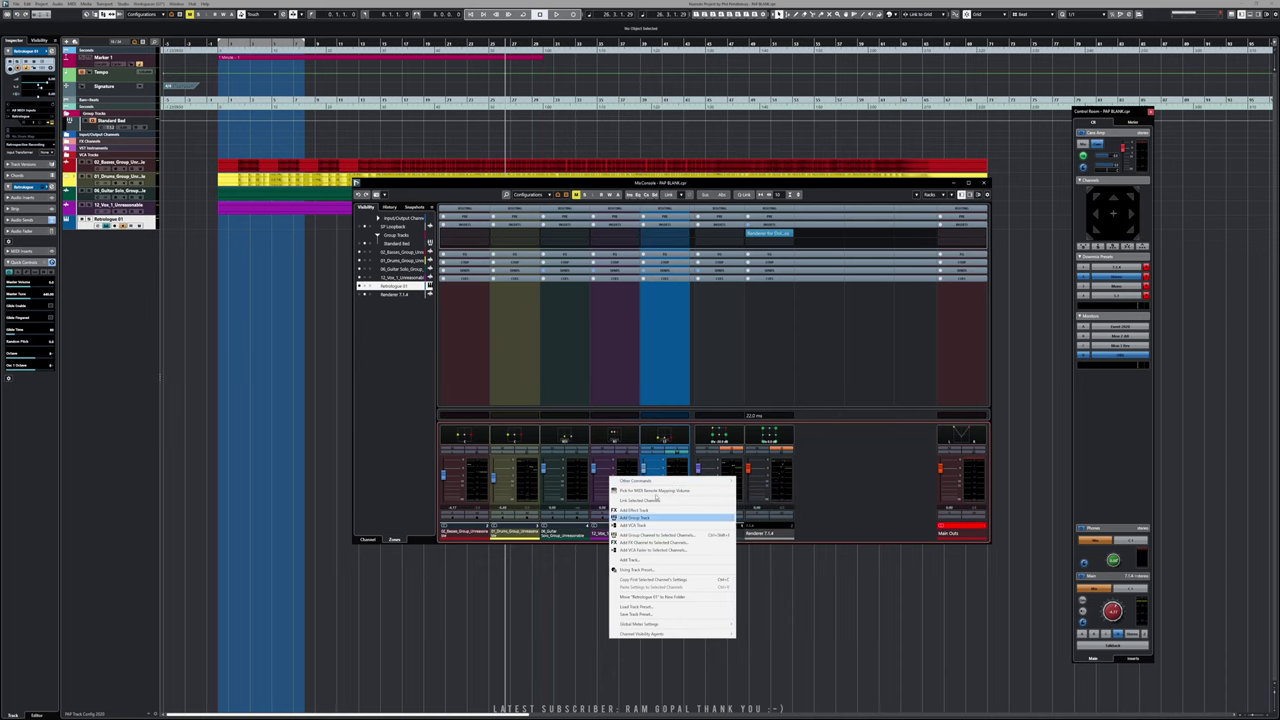
left_click(663, 184)
left_click_drag(663, 184, 669, 40)
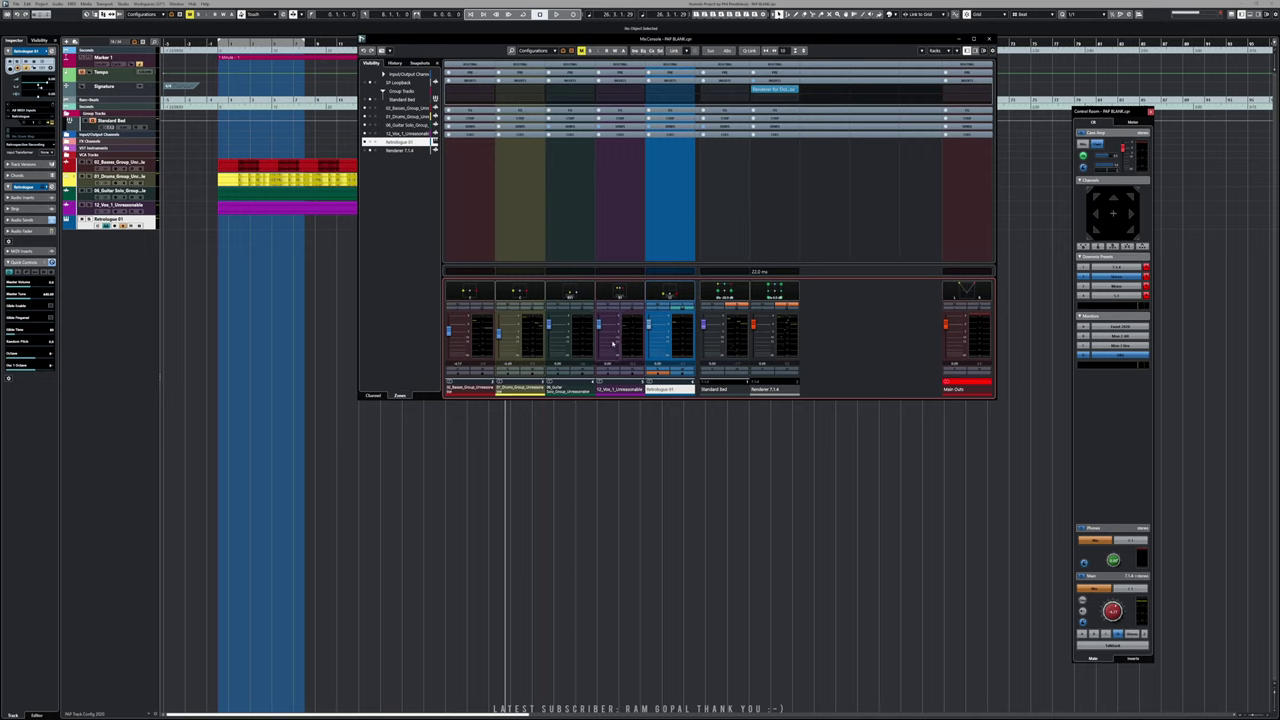
right_click(566, 342)
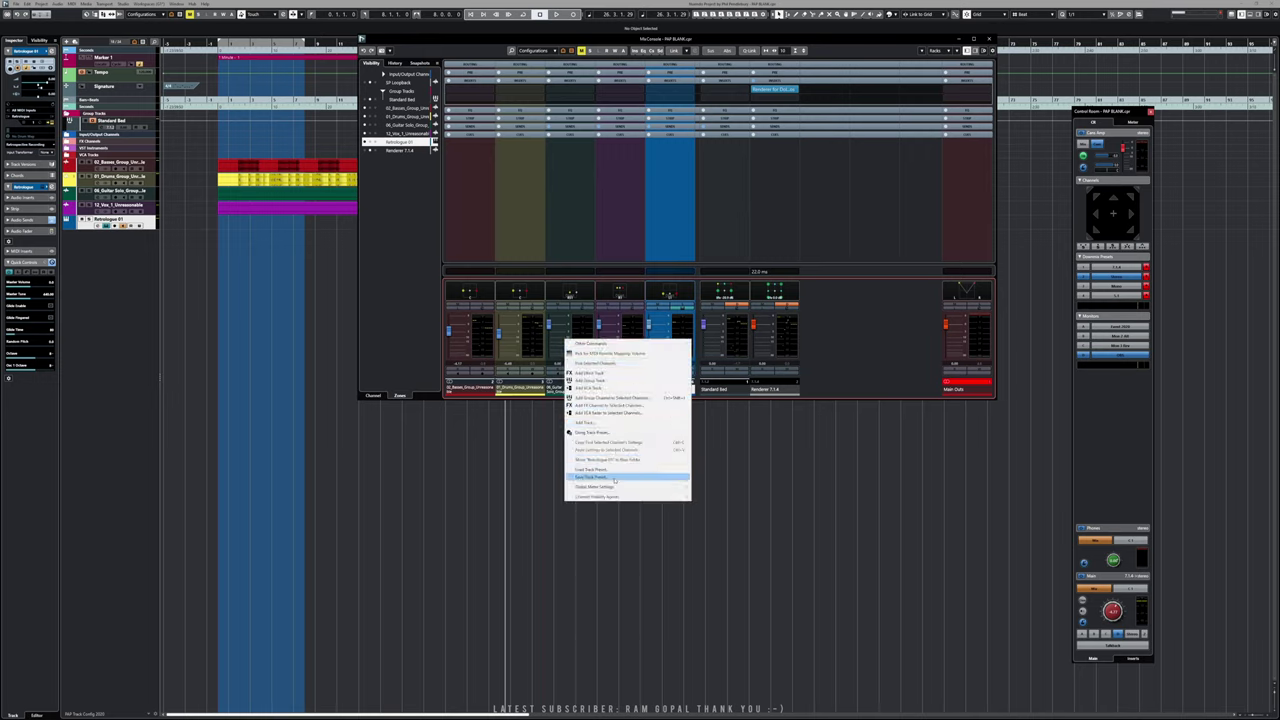
mouse_move(613, 487)
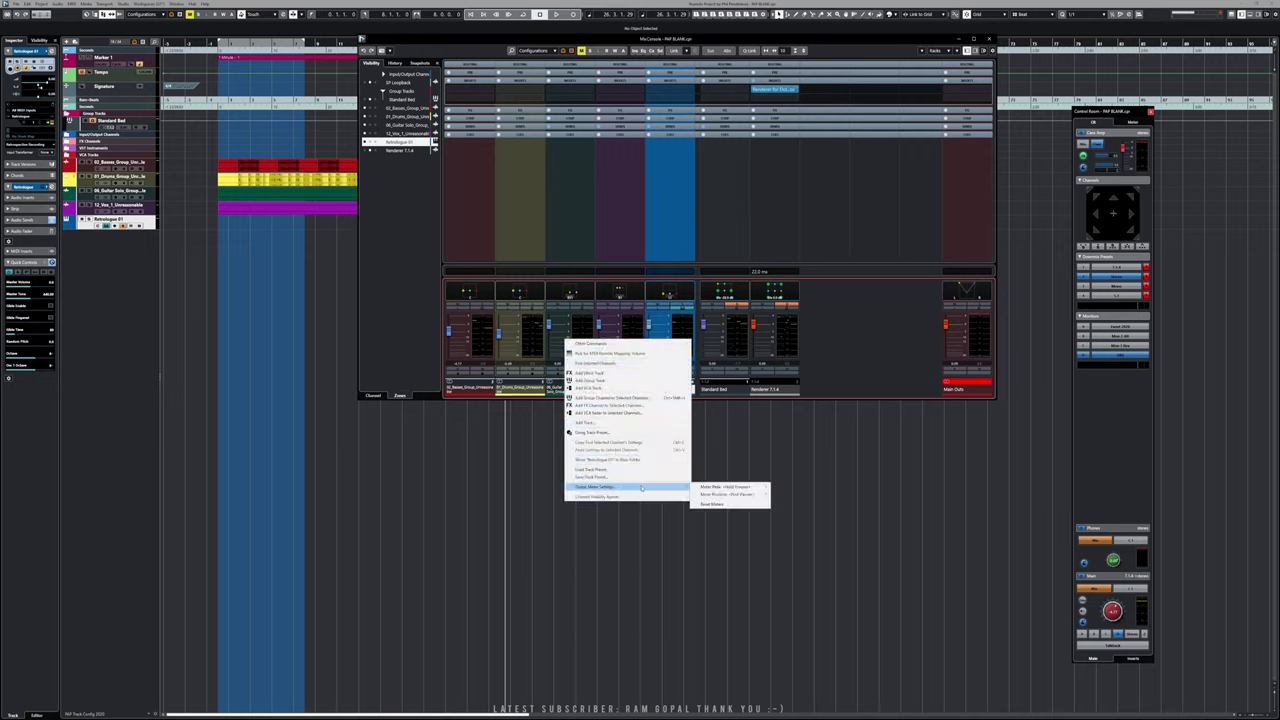
mouse_move(693, 487)
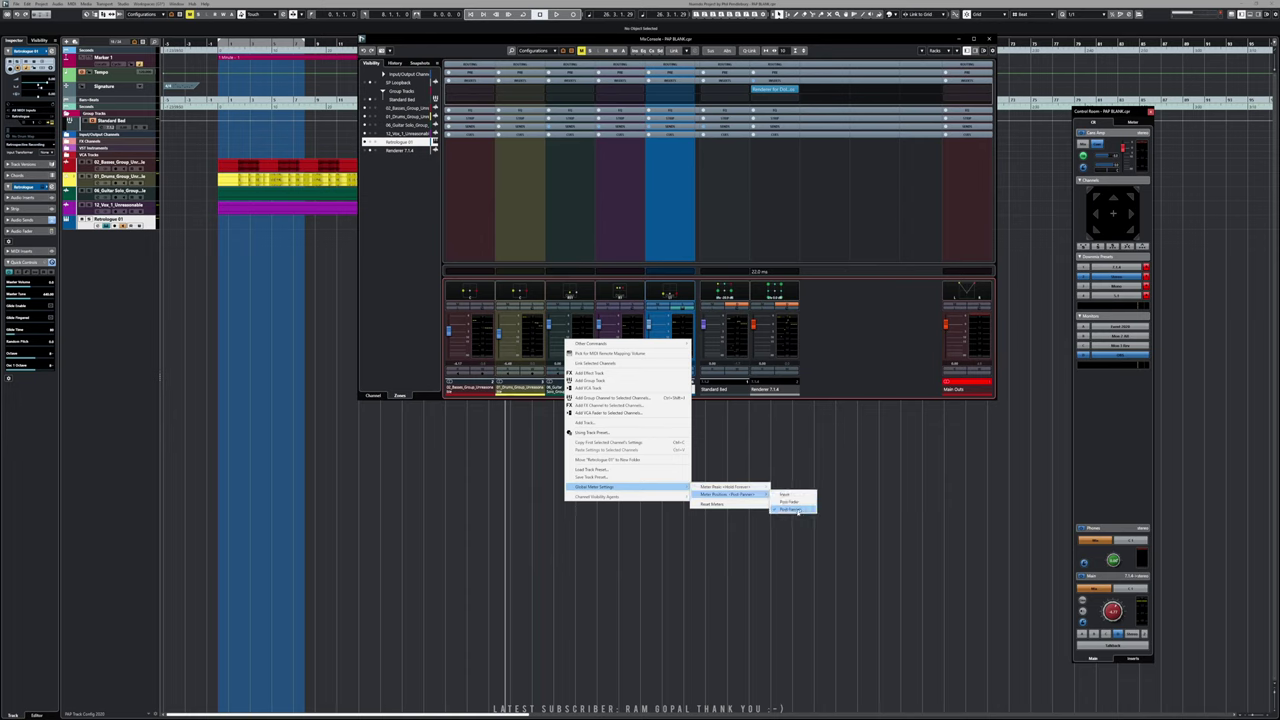
left_click(790, 502)
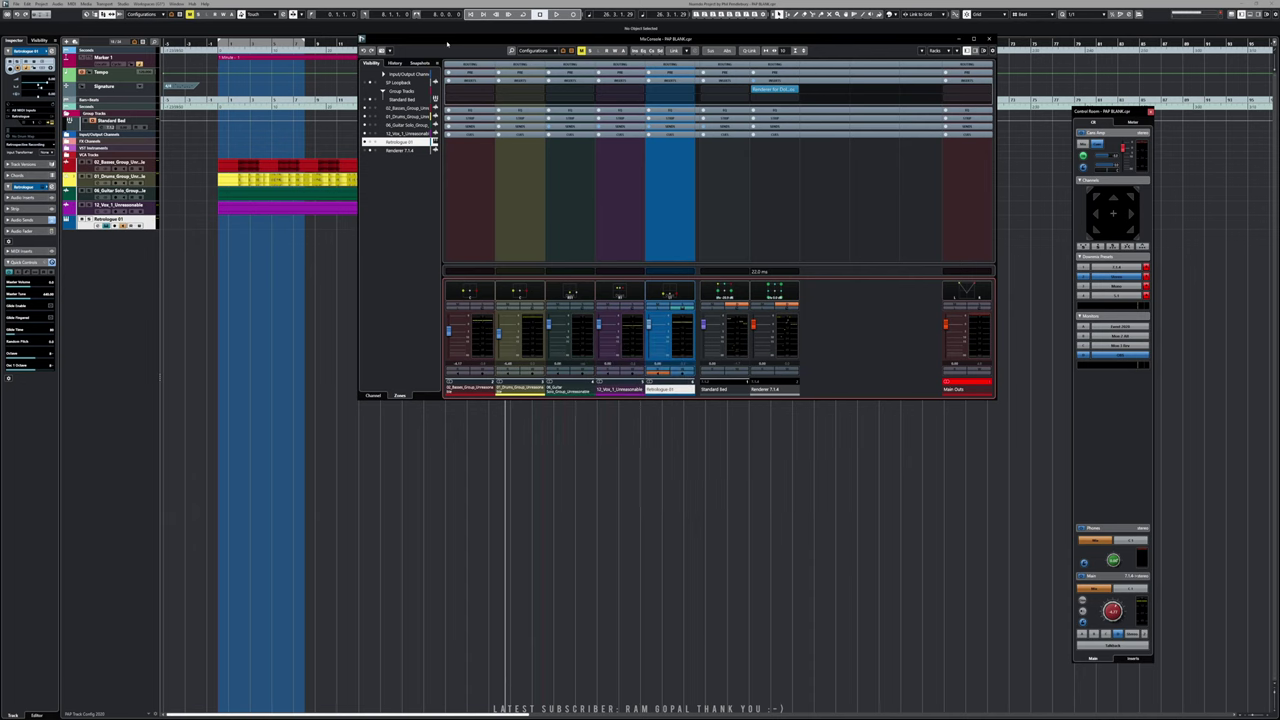
- Play the mix to check the channel meters, and inspect the channels' sends and routing in the MixConsole
left_click_drag(447, 44, 395, 253)
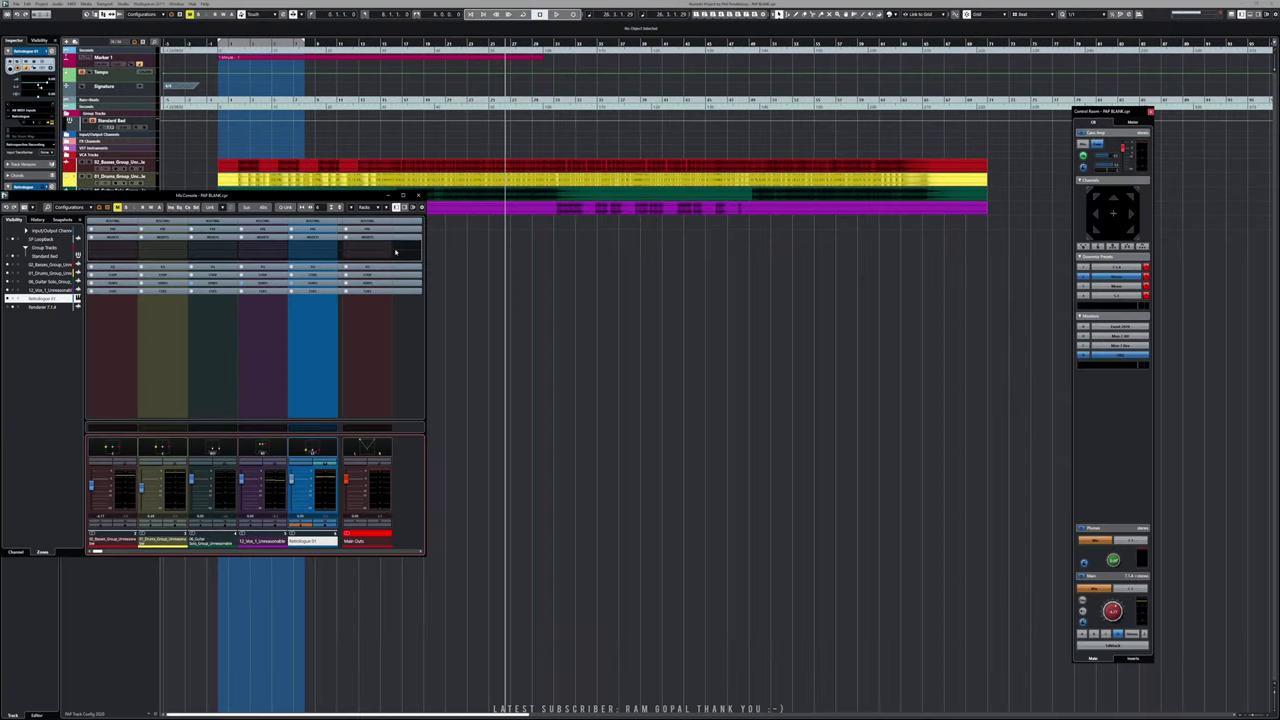
left_click_drag(312, 197, 649, 425)
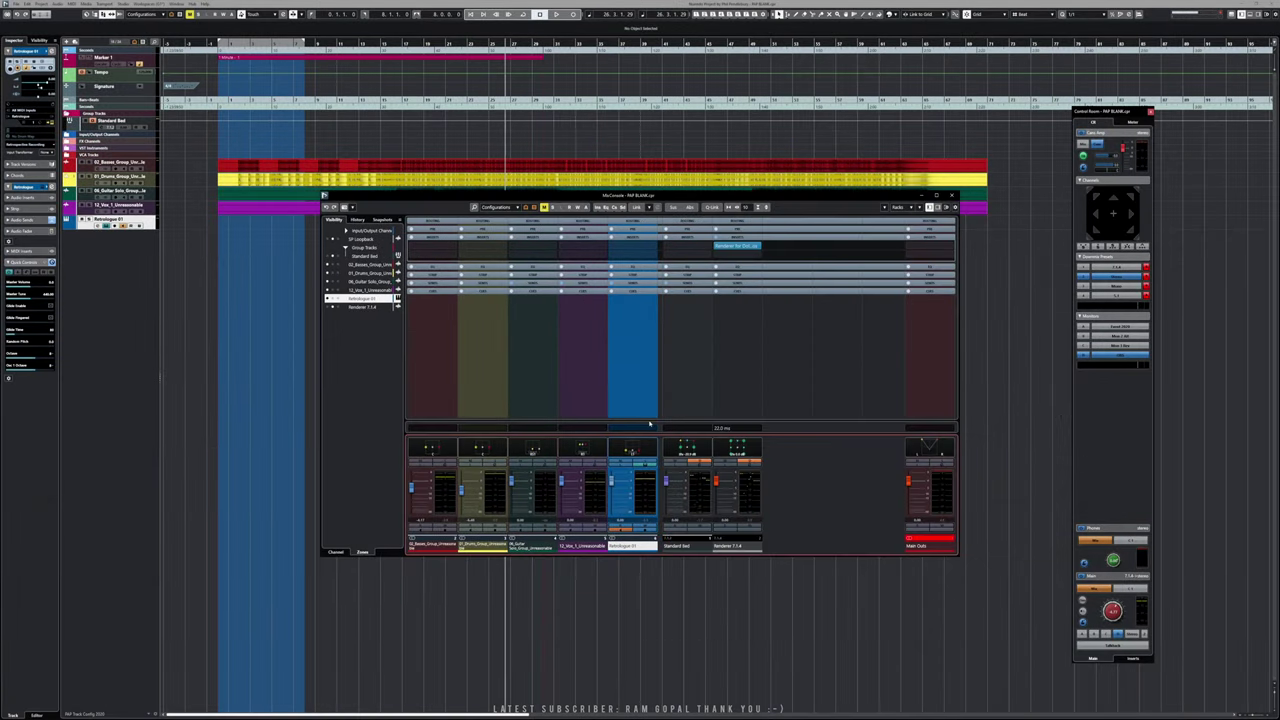
key("space")
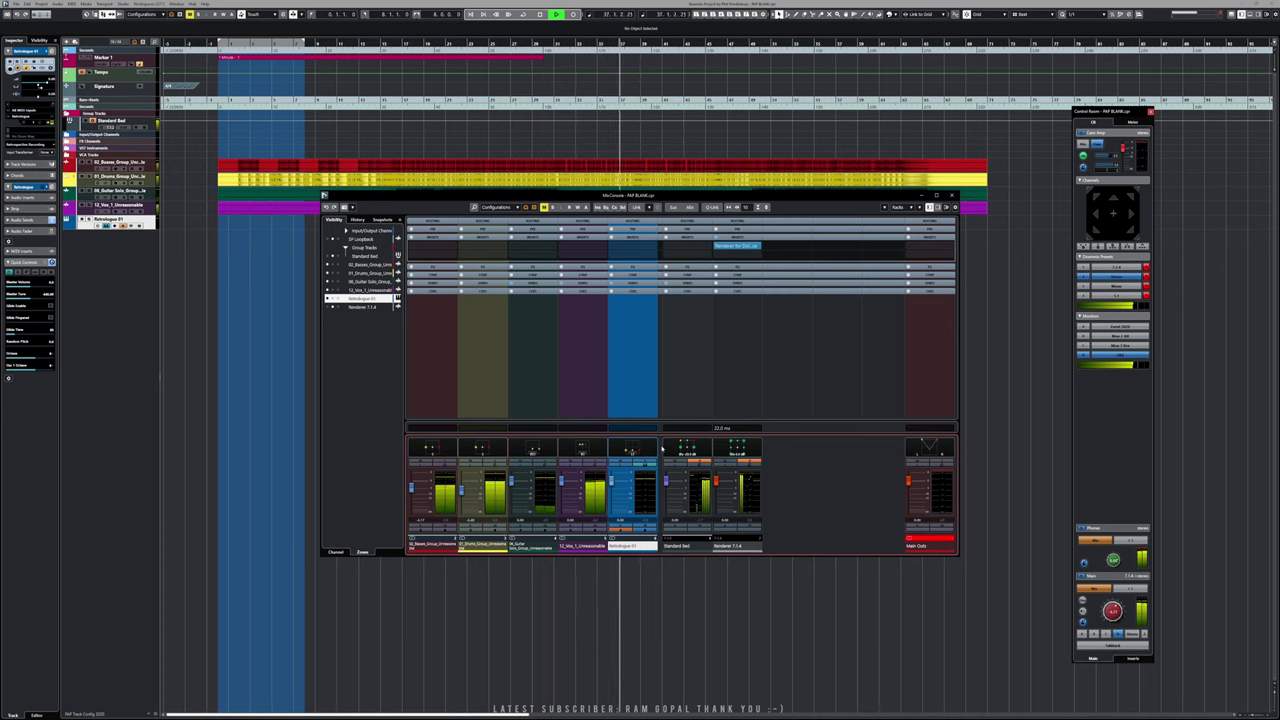
key("space")
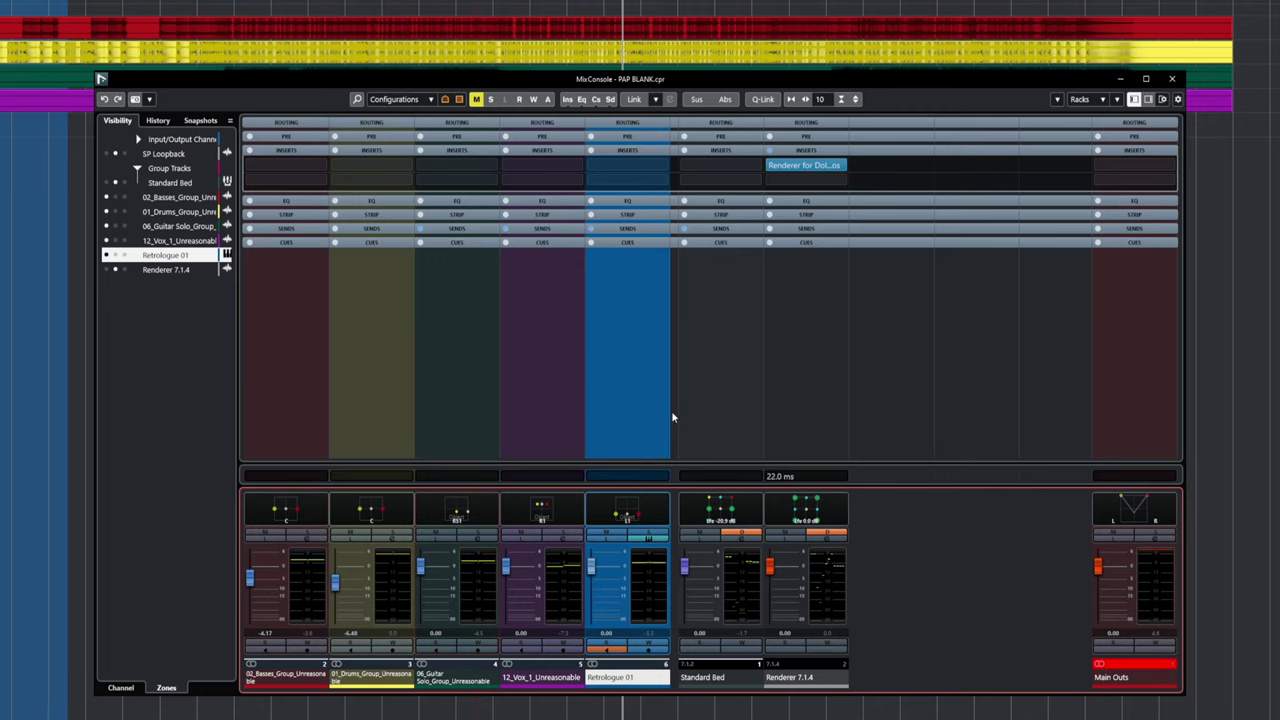
left_click(538, 230)
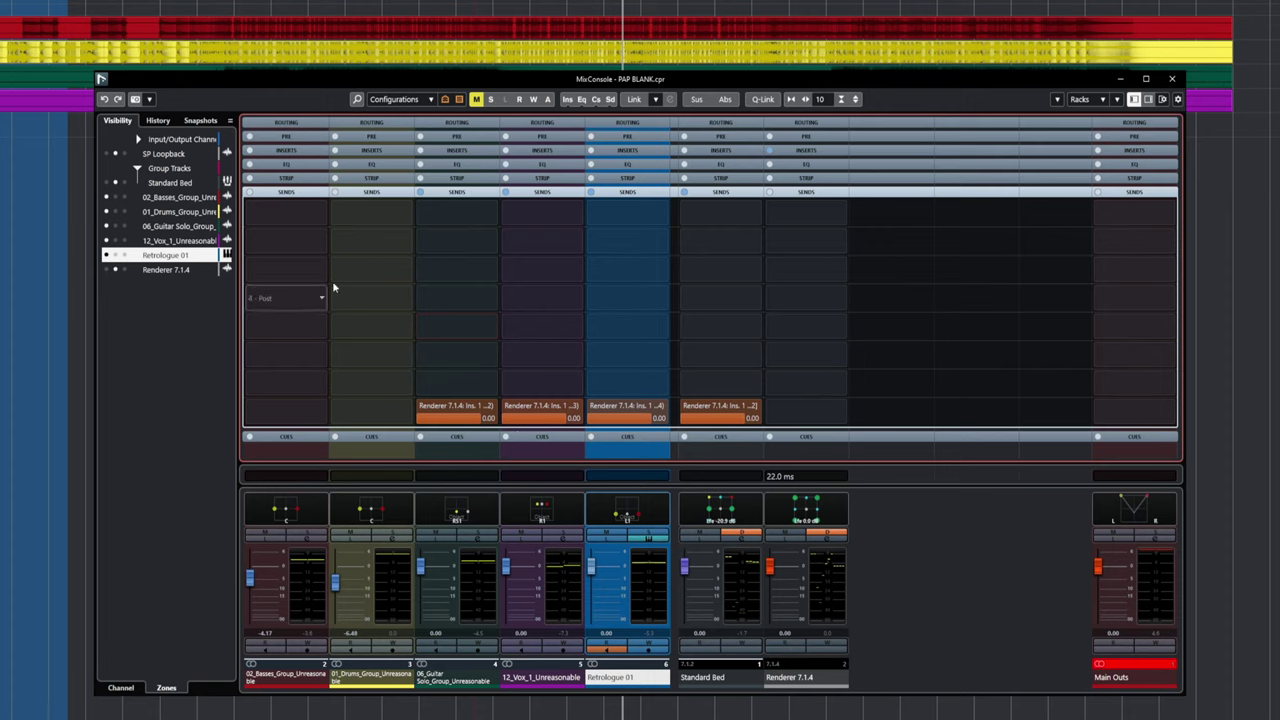
left_click(287, 123)
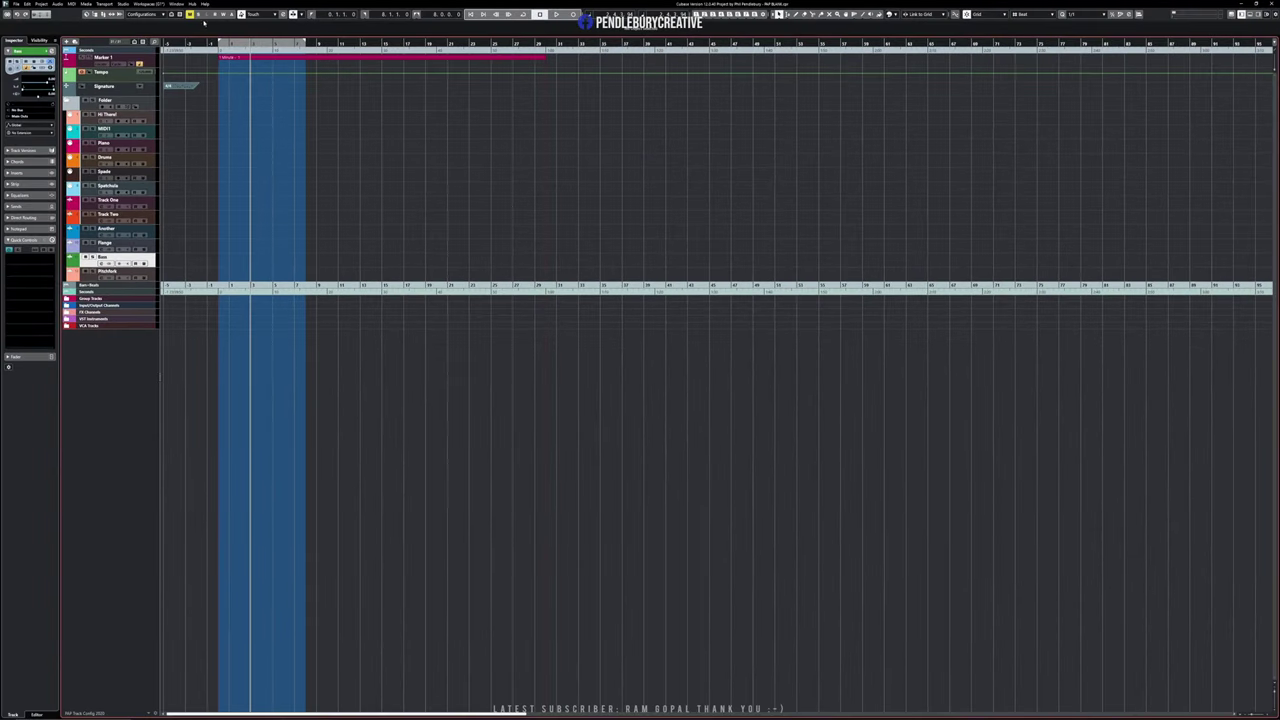
- Open the Hub from the empty project
left_click(192, 4)
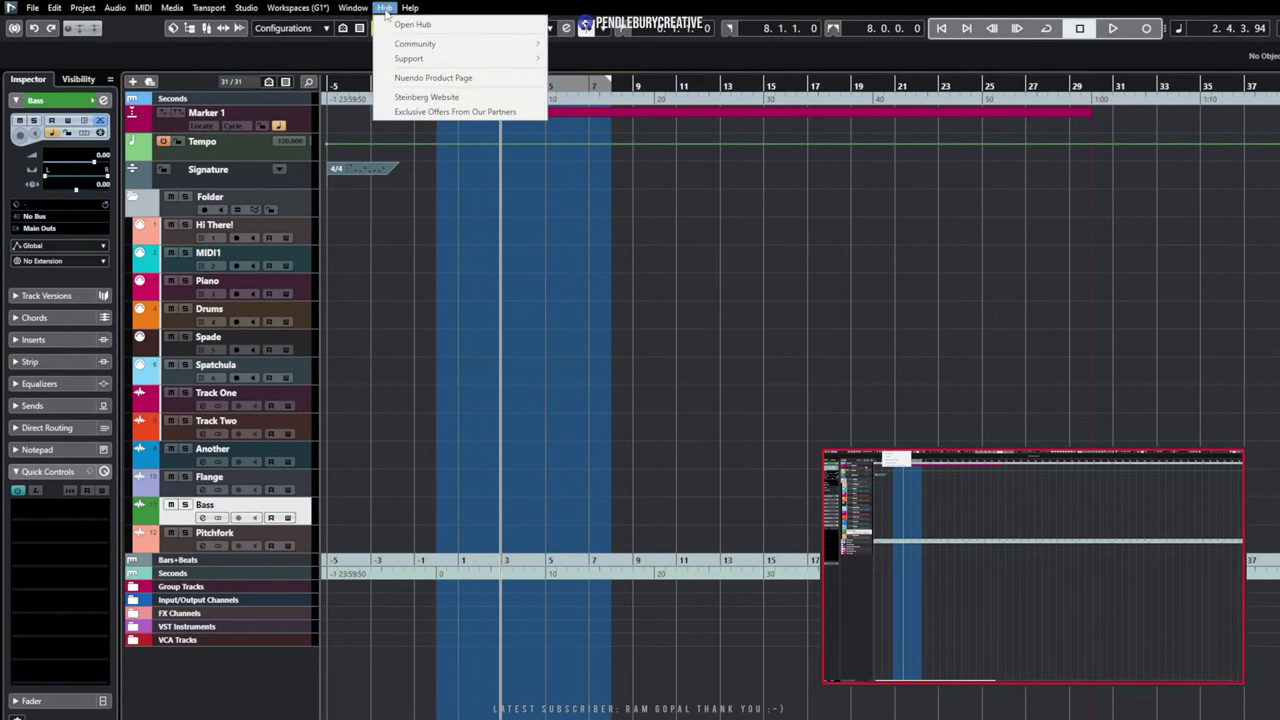
left_click(410, 25)
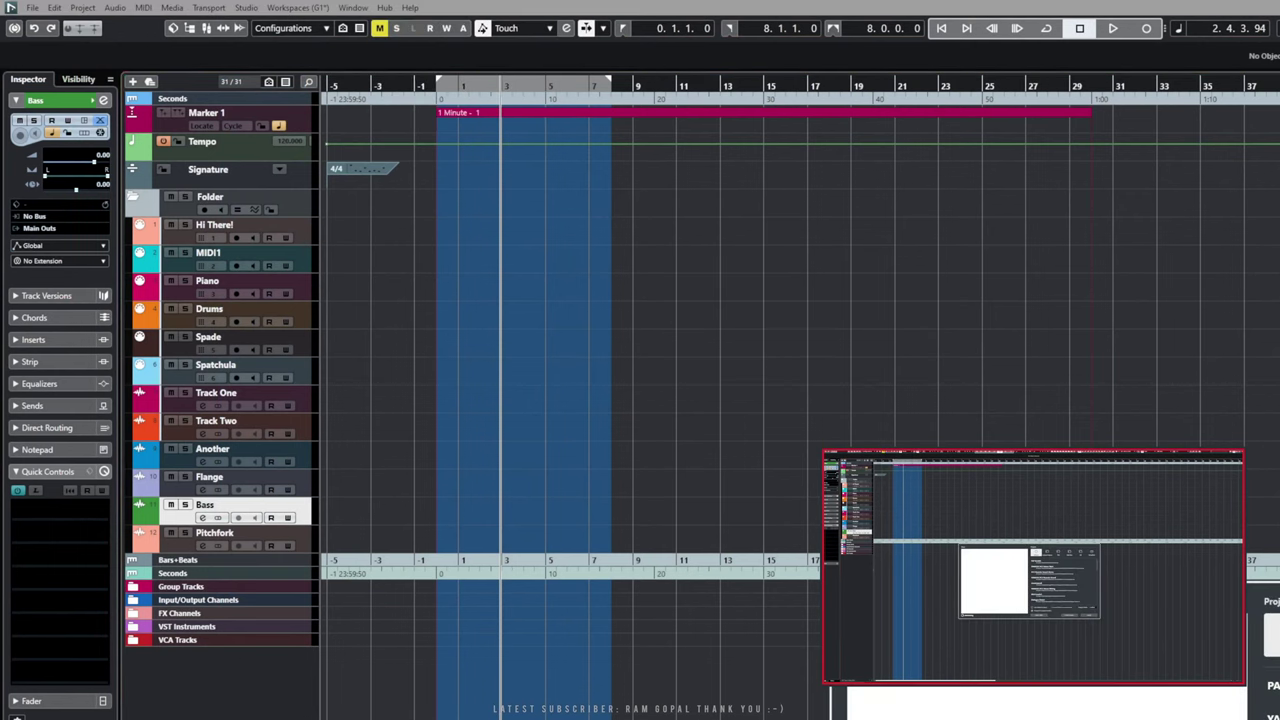
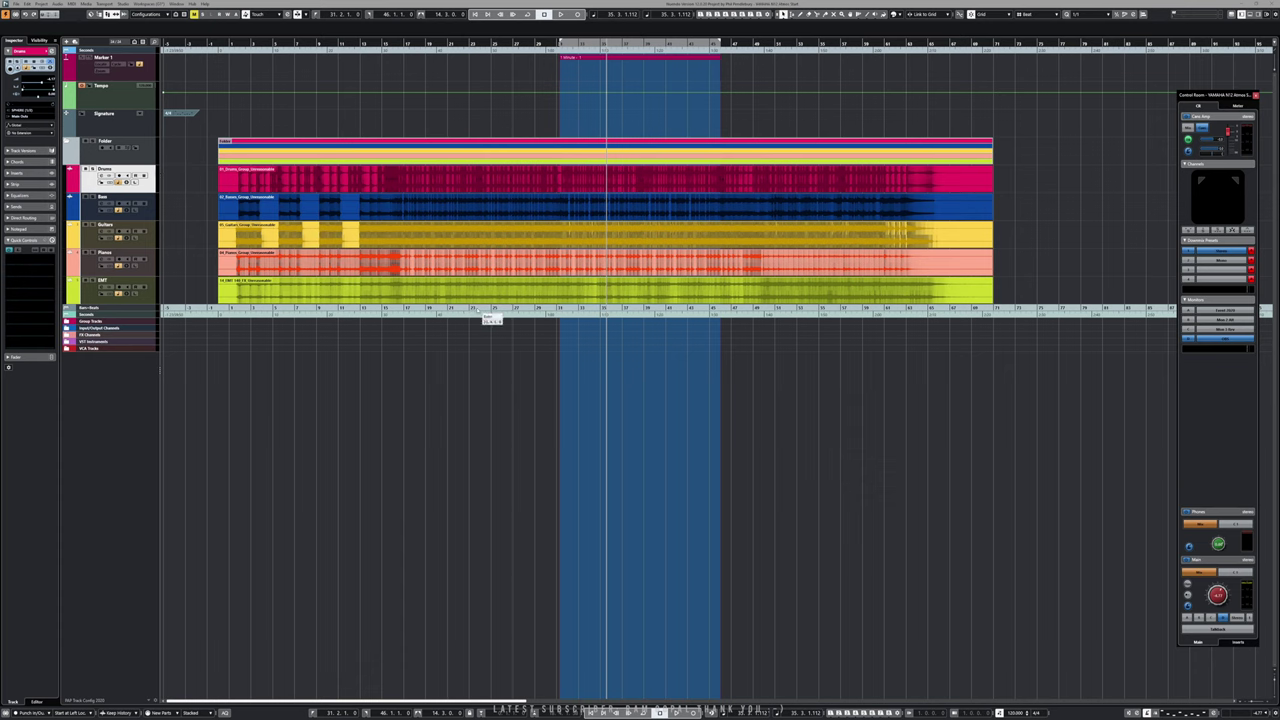
- Audition the mix from the start of the locator range, and solo the EMT track to hear it alone
key("KP_1")
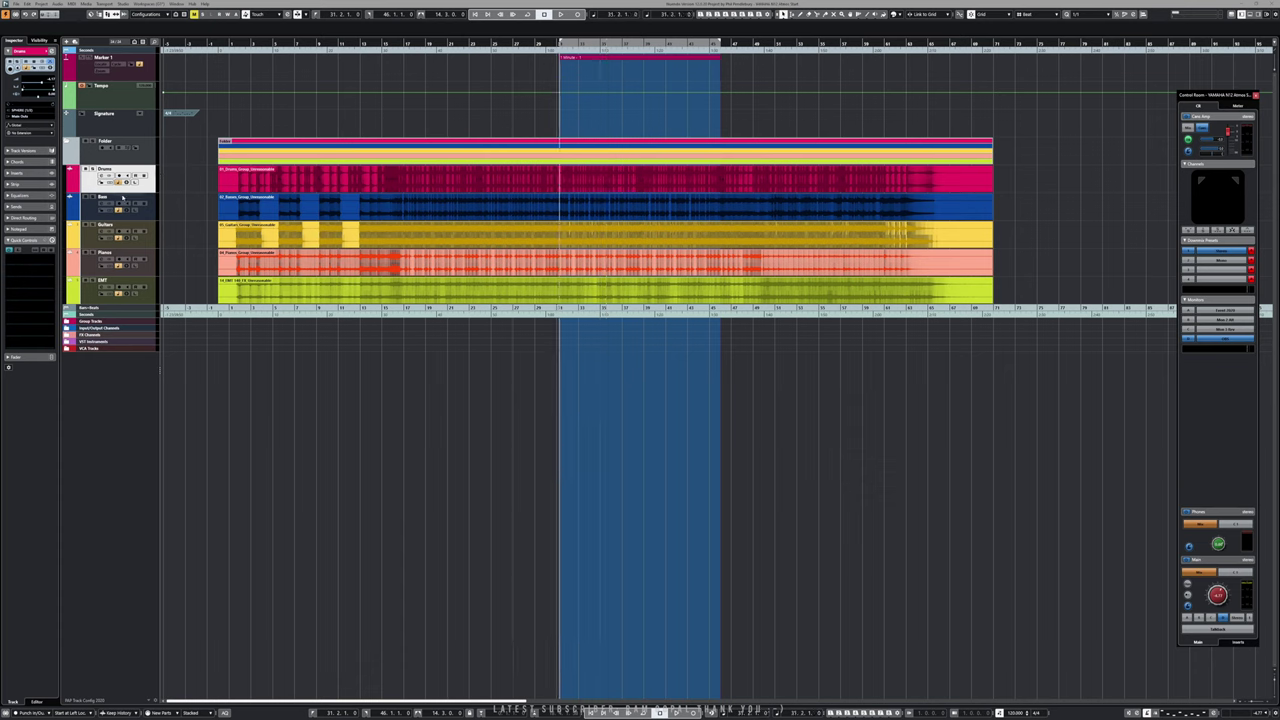
key("space")
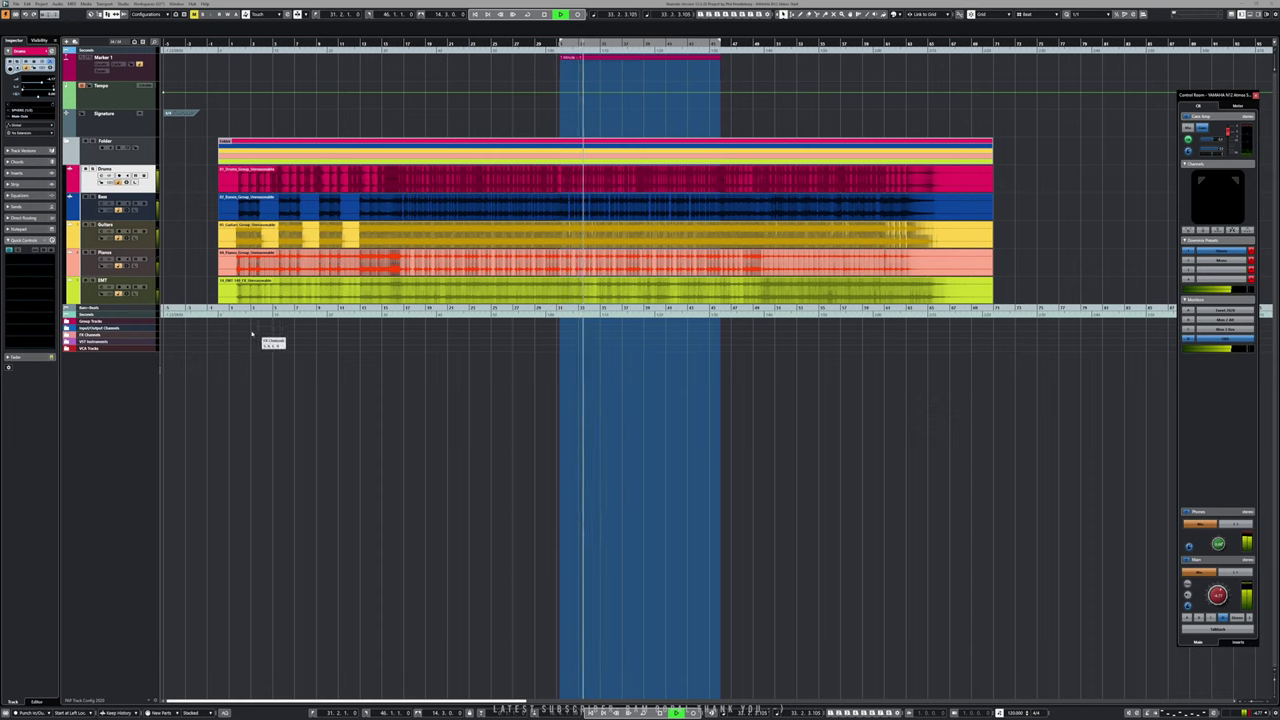
key("space")
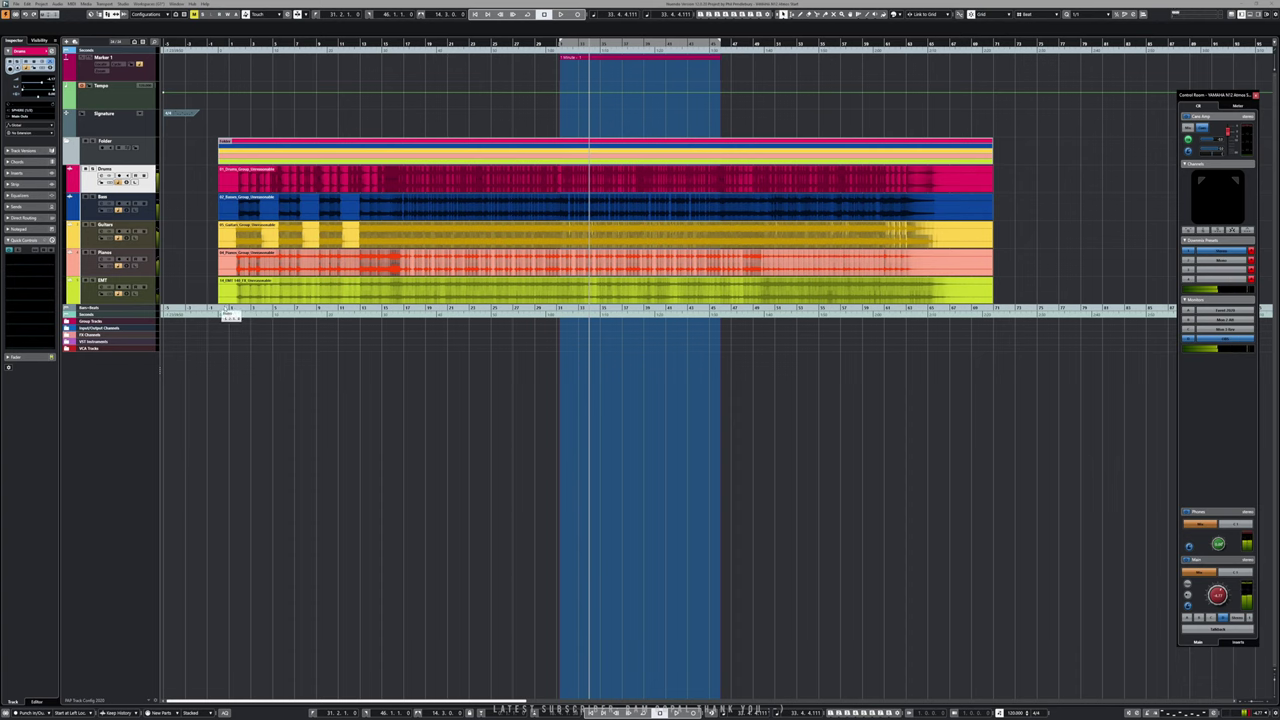
left_click(93, 281)
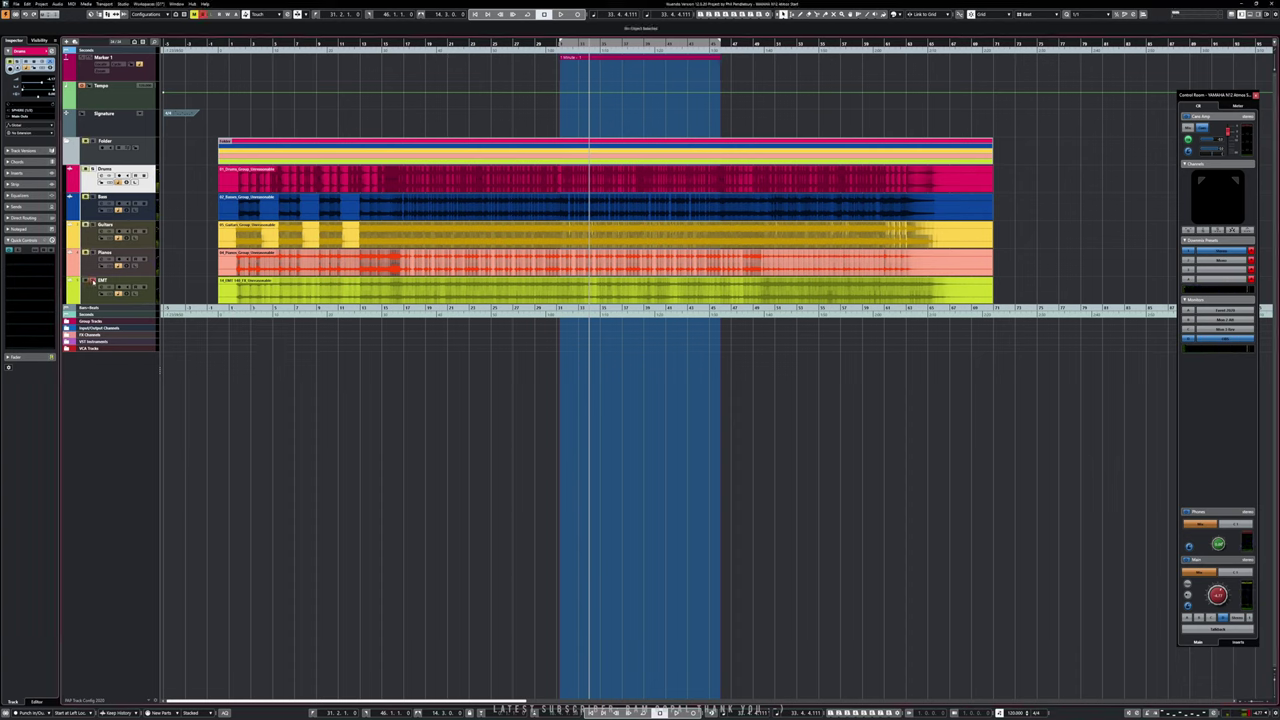
key("space")
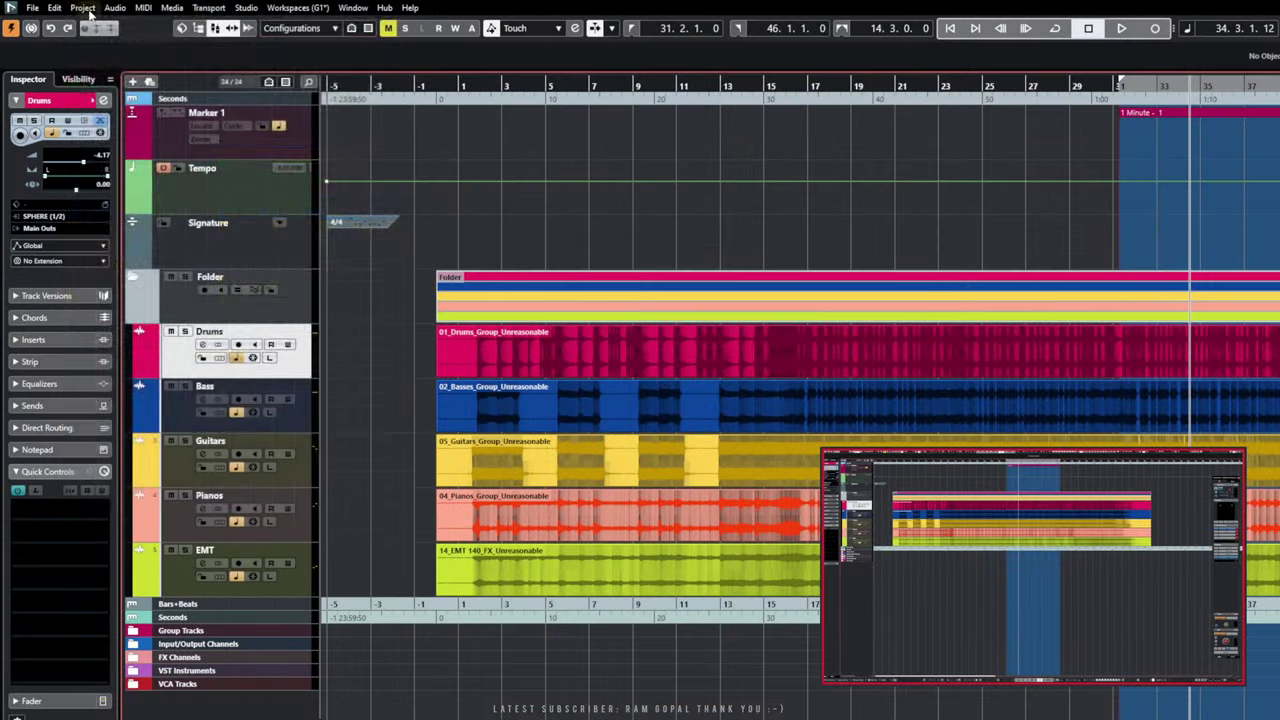
- Use the ADM Authoring Setup Assistant to add a 7.1.4 main mix channel with renderer and a 7.1.2 bed, routing all tracks to the bed
left_click(84, 8)
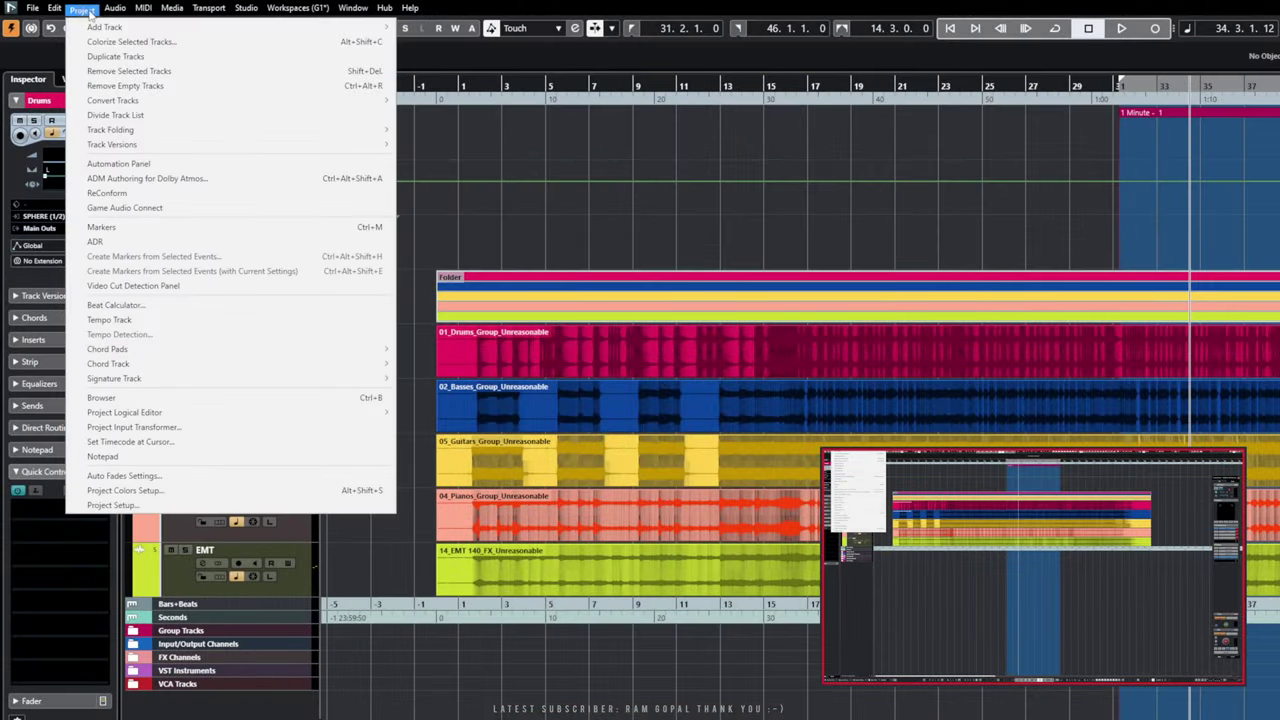
left_click(150, 178)
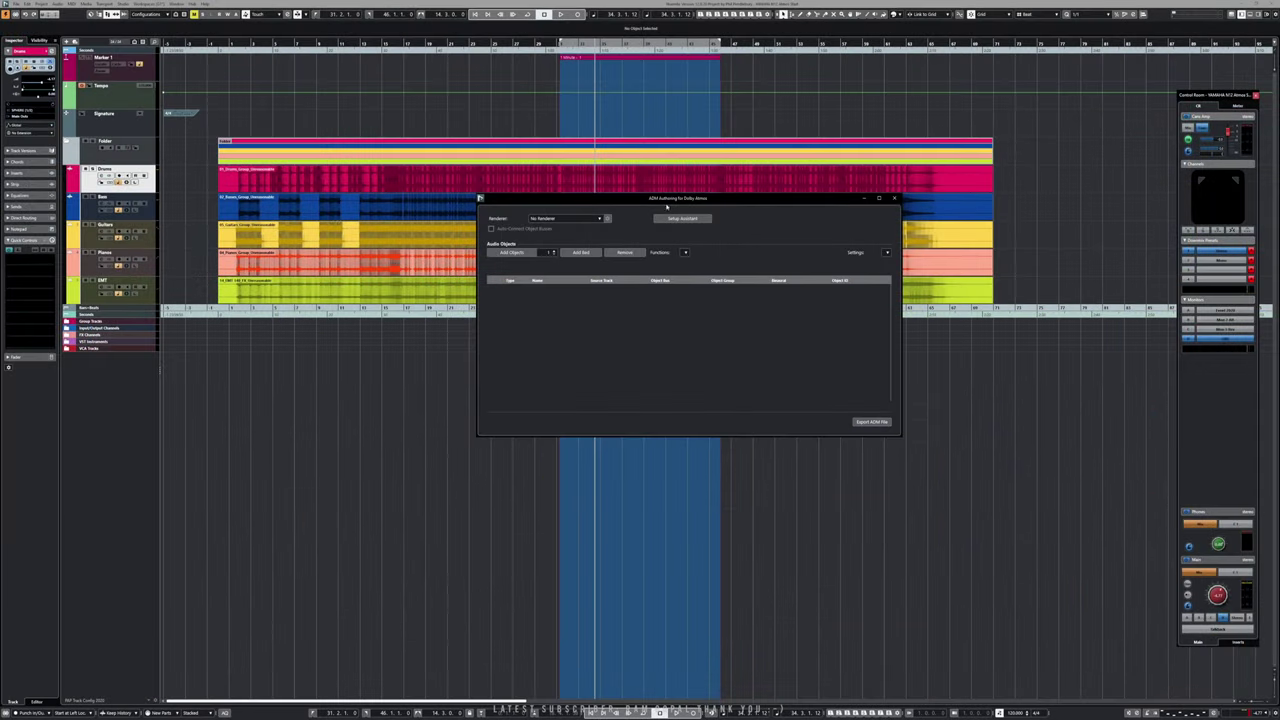
left_click(683, 218)
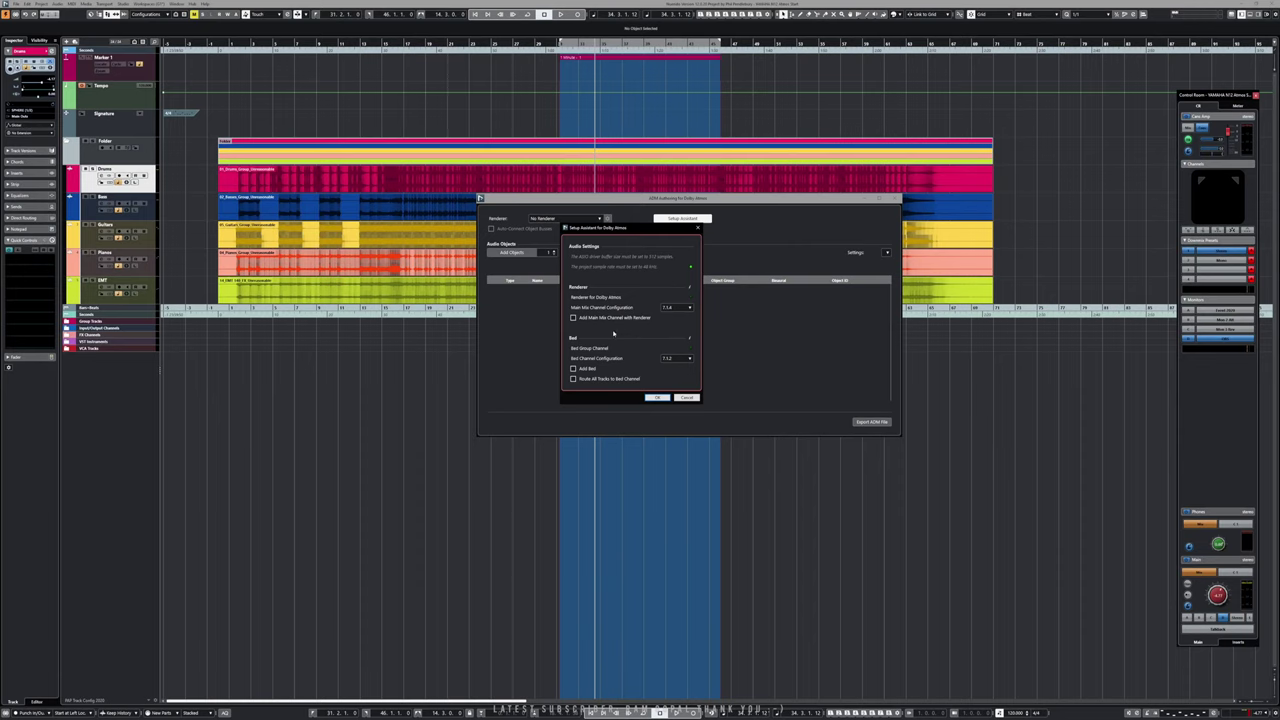
left_click(573, 317)
left_click(573, 368)
left_click(573, 379)
left_click(656, 398)
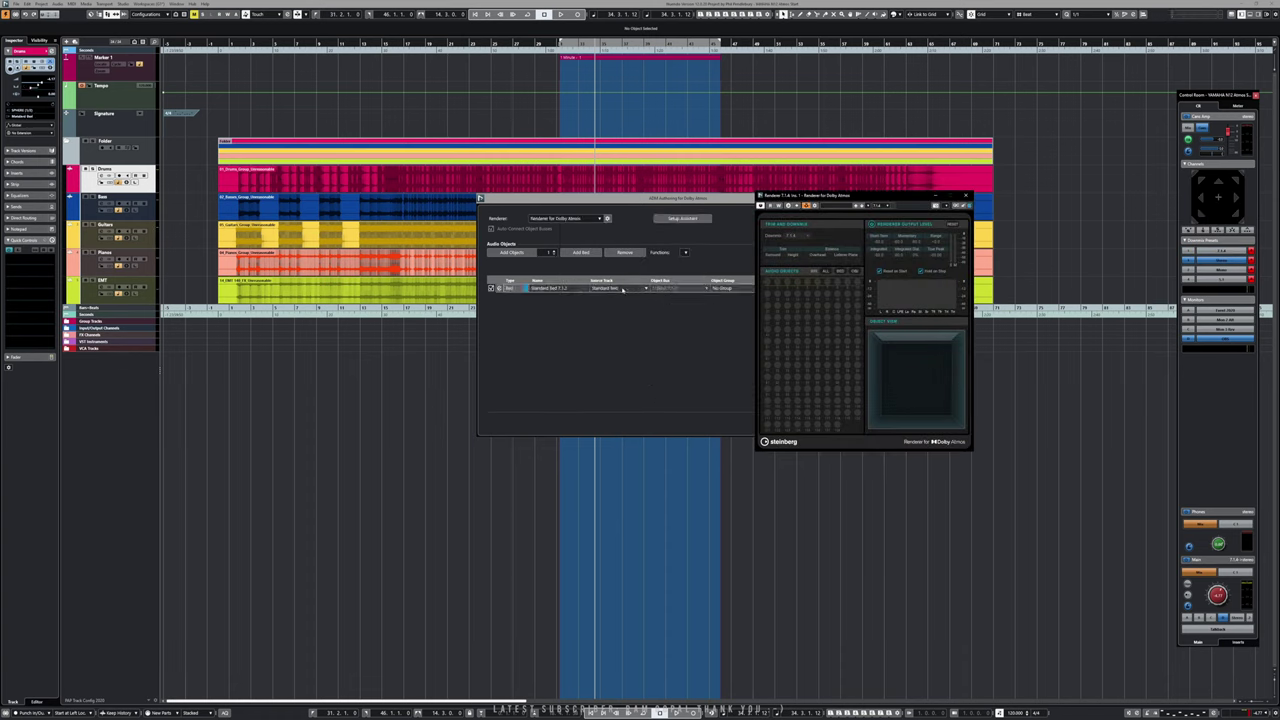
- Set the Dolby Atmos renderer's monitoring to Binaural and raise the Control Room main level, closing the renderer and ADM Authoring windows
left_click_drag(536, 288, 792, 285)
left_click(808, 238)
left_click(806, 251)
left_click(1216, 594)
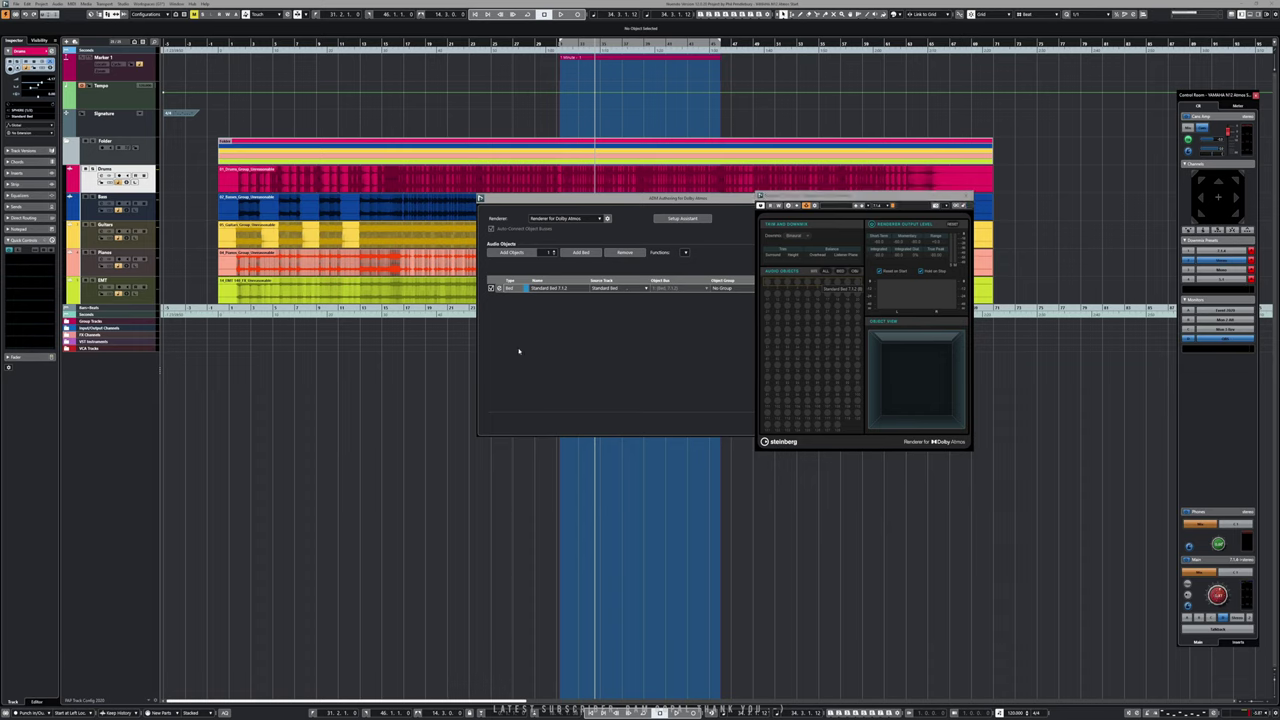
left_click(457, 358)
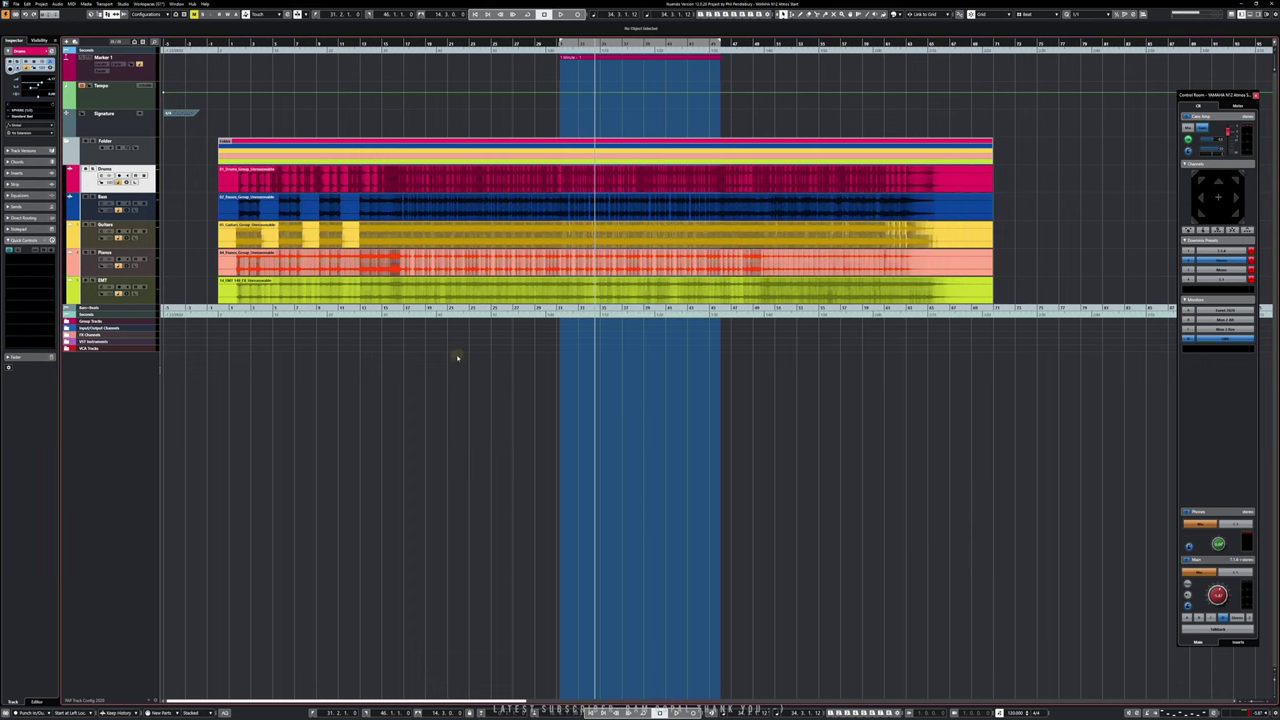
- Play the mix briefly through the renderer and check the channel meters in the MixConsole
key("space")
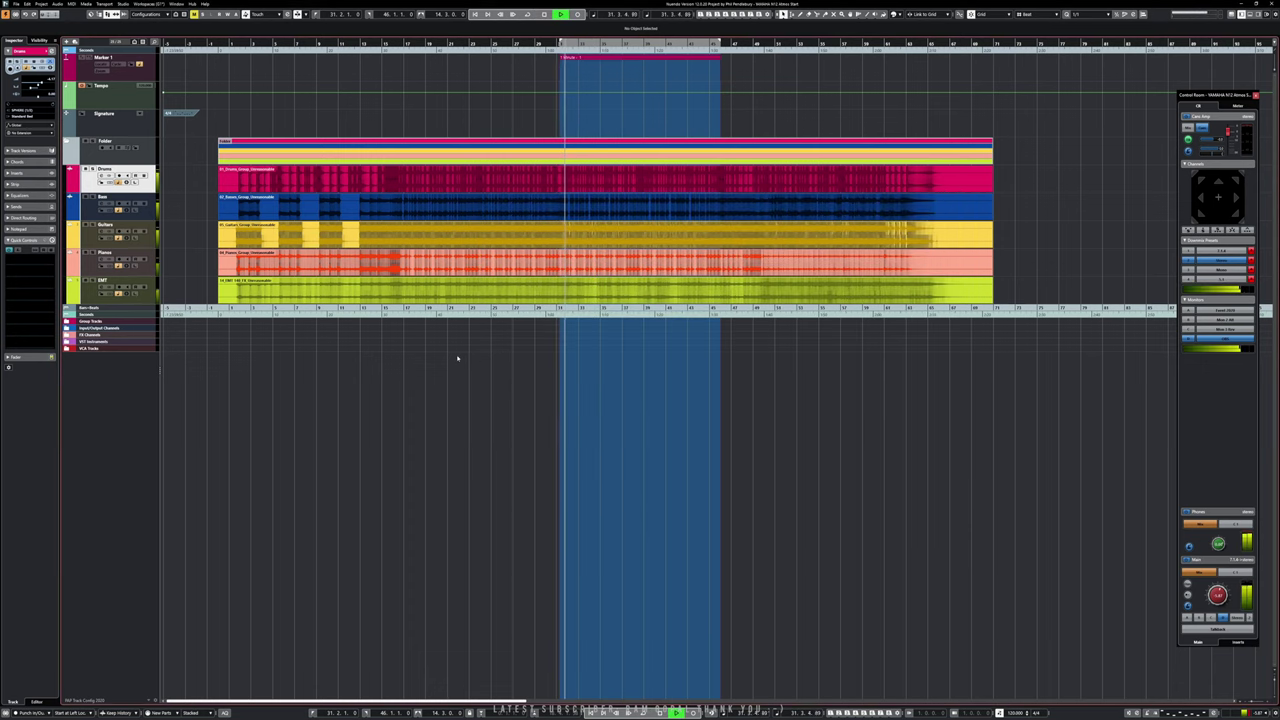
key("space")
key("F3")
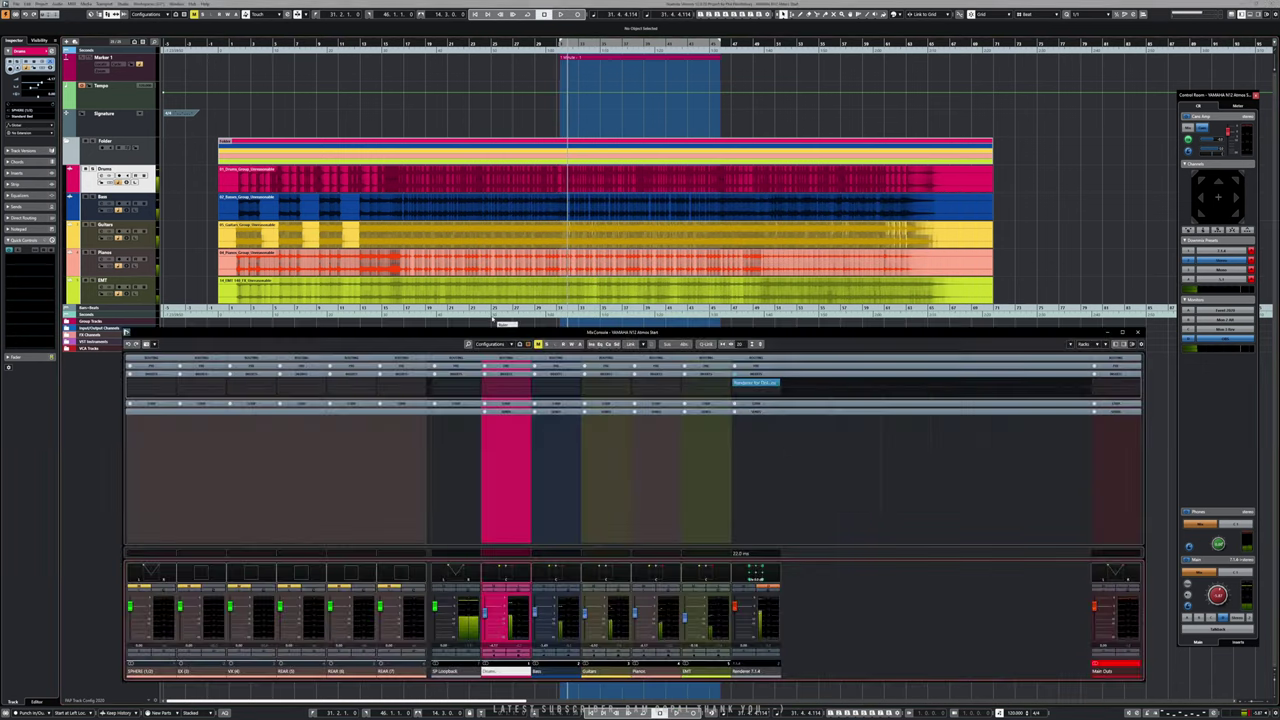
key("F3")
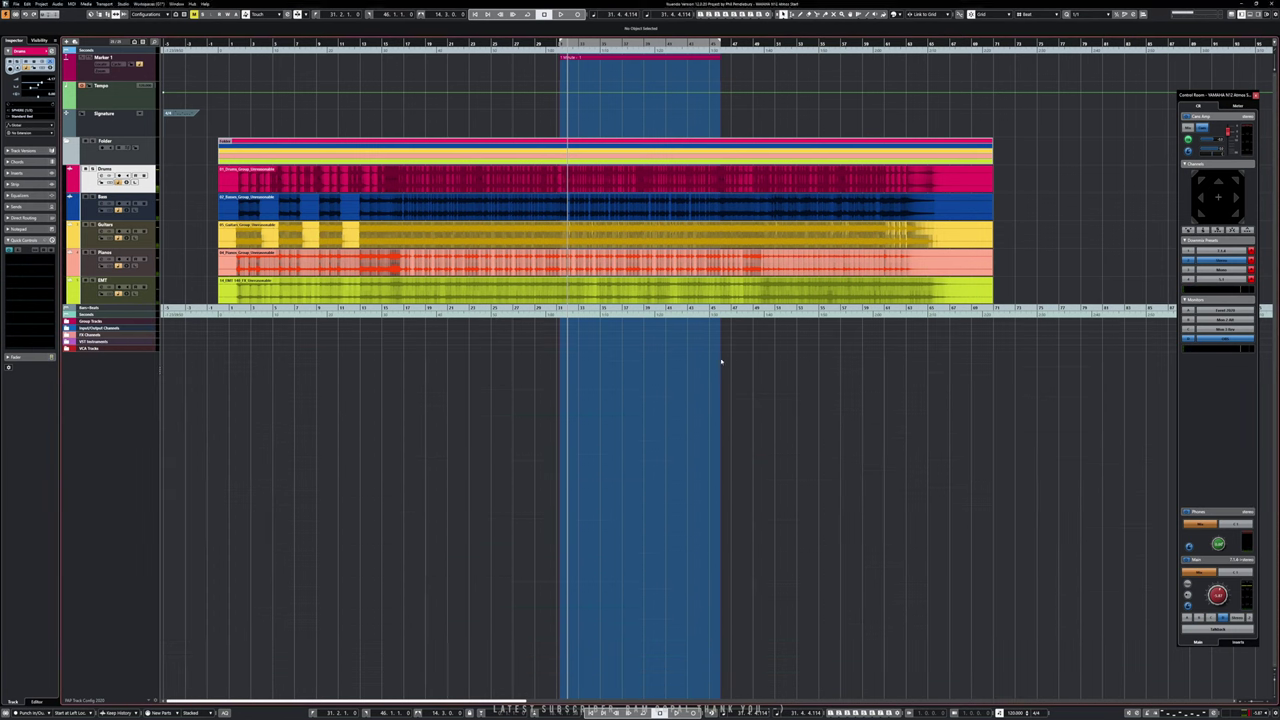
- Reopen the MixConsole, centre it with its channel visibility list shown, and hide the SP Loopback and Input/Output channels
key("F3")
left_click_drag(412, 335, 402, 268)
left_click_drag(323, 201, 753, 378)
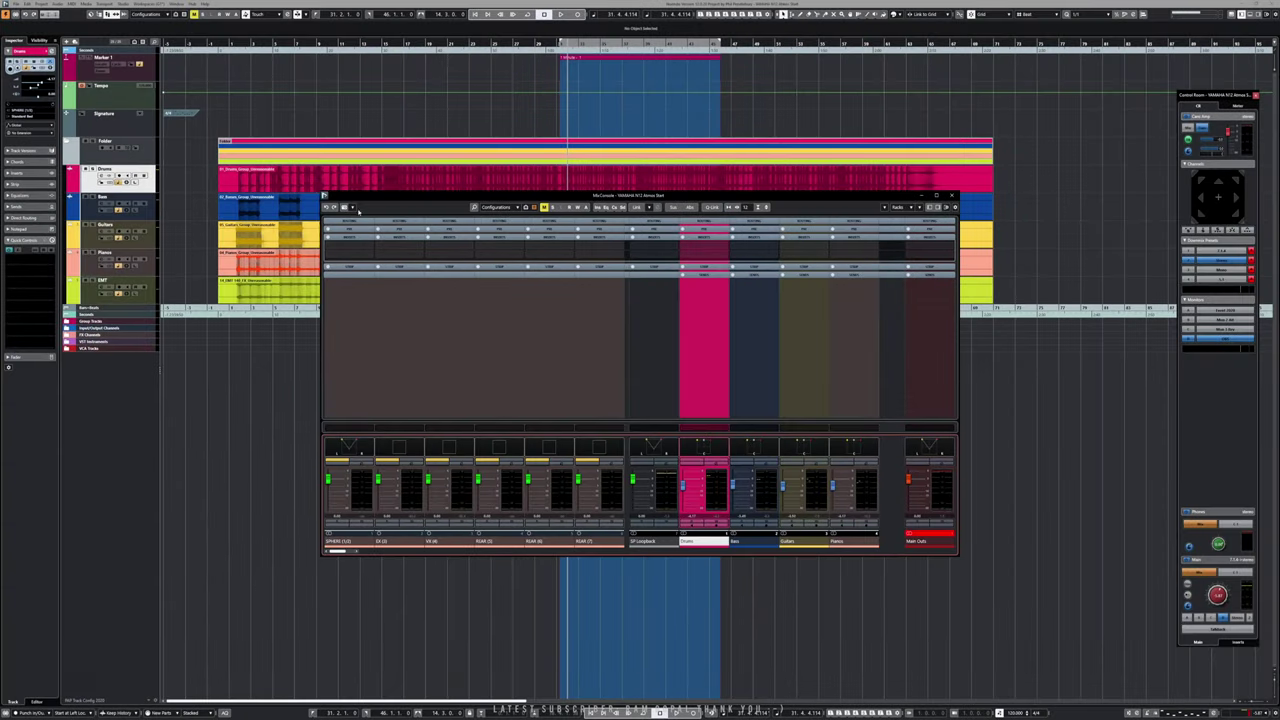
left_click(929, 208)
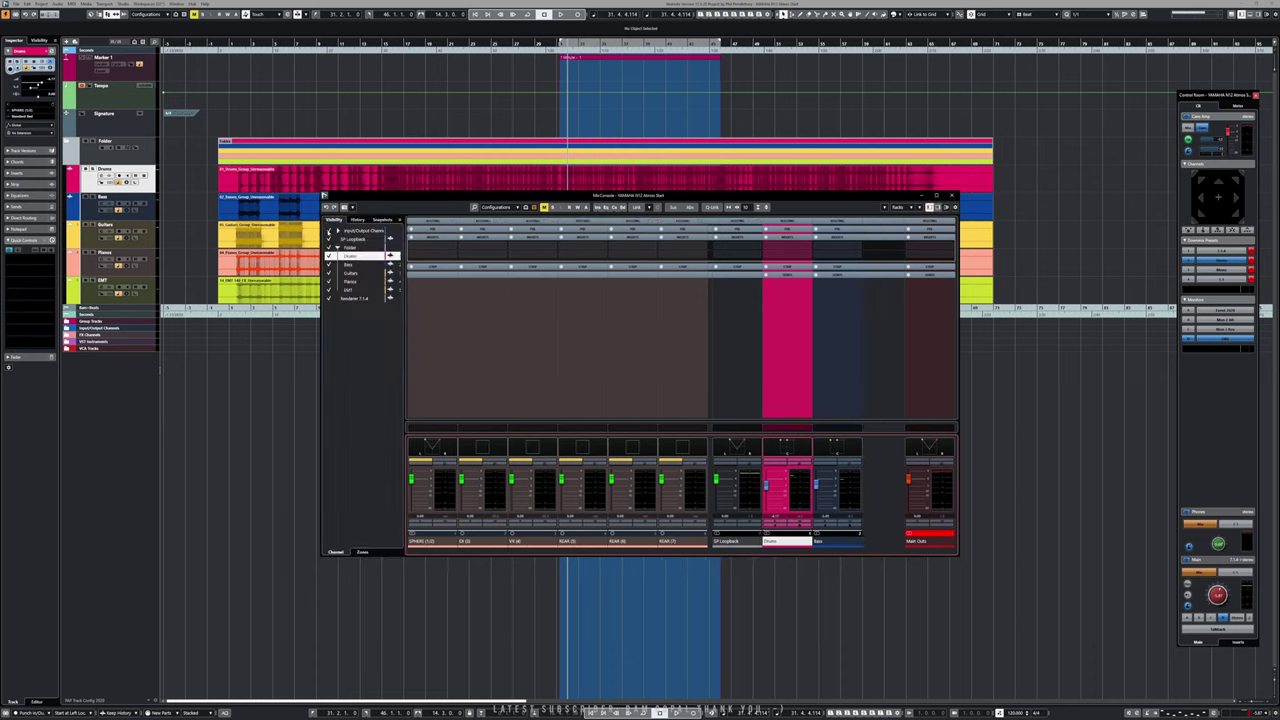
left_click(329, 239)
left_click(329, 231)
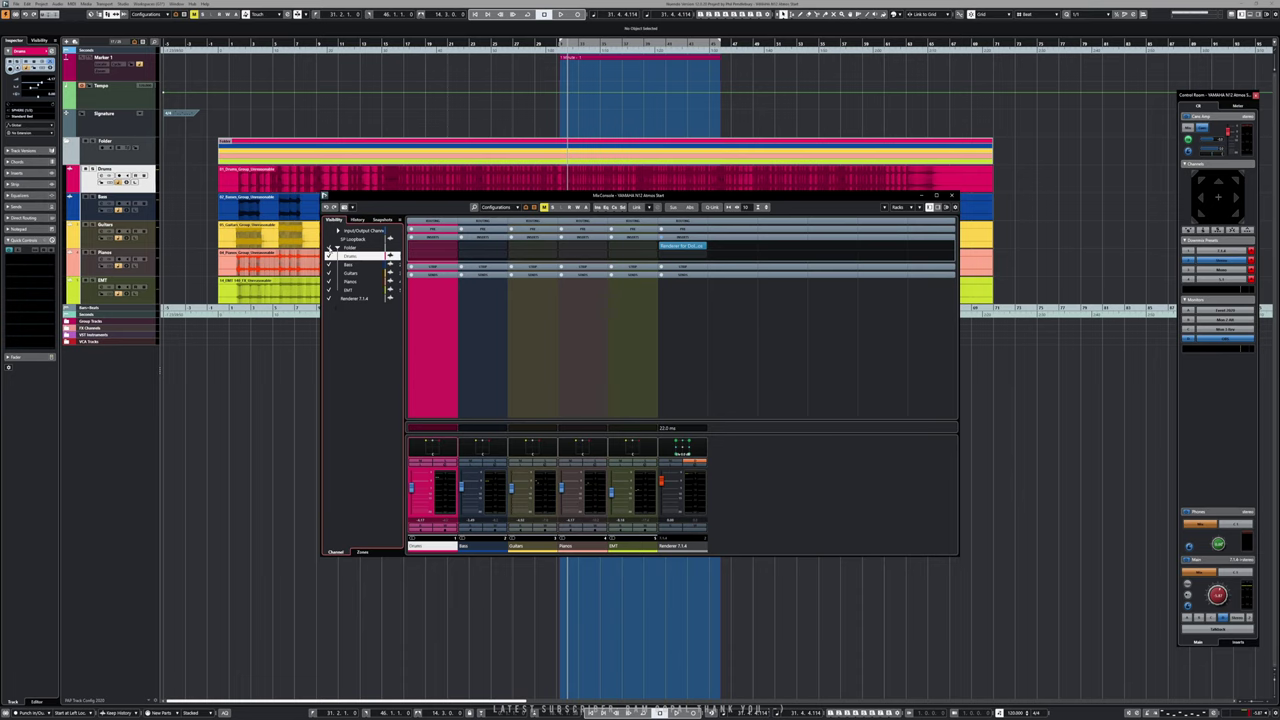
- Show the MixConsole zones and lock the Drums, Bass, Guitars, Pianos and EMT channels to the left zone
left_click(362, 552)
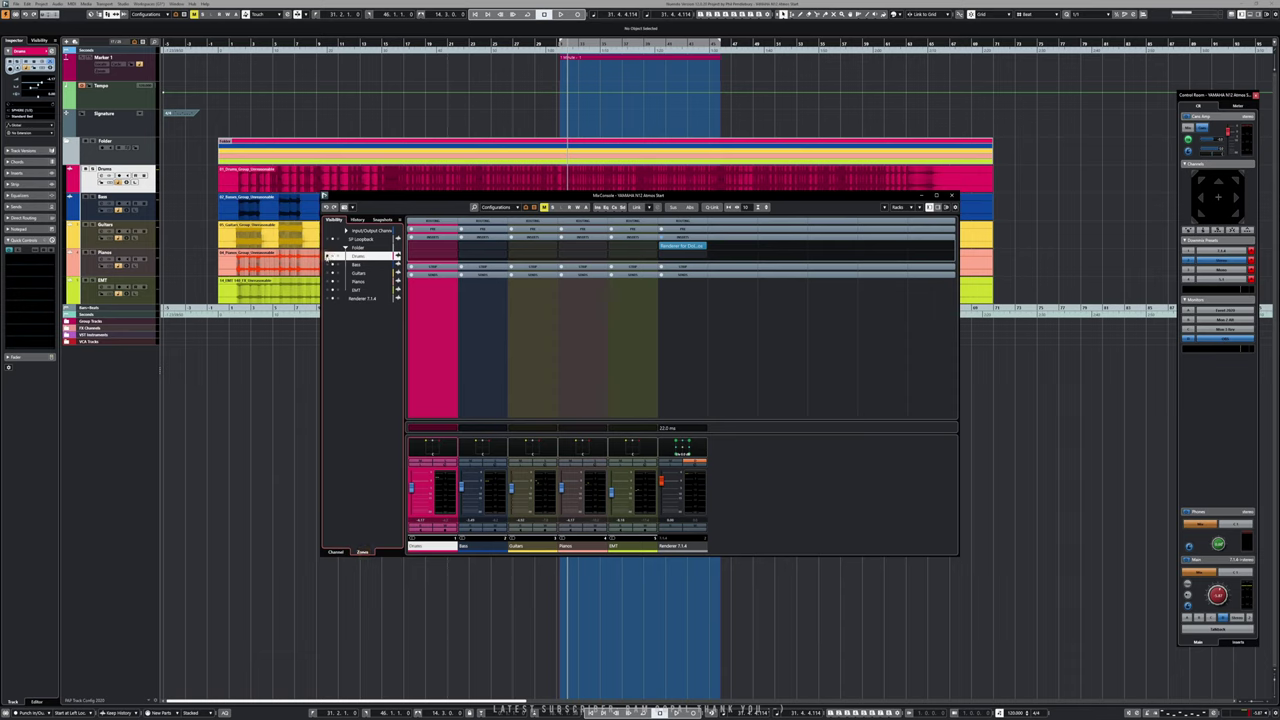
left_click(327, 256)
left_click(327, 265)
left_click(327, 273)
left_click(327, 282)
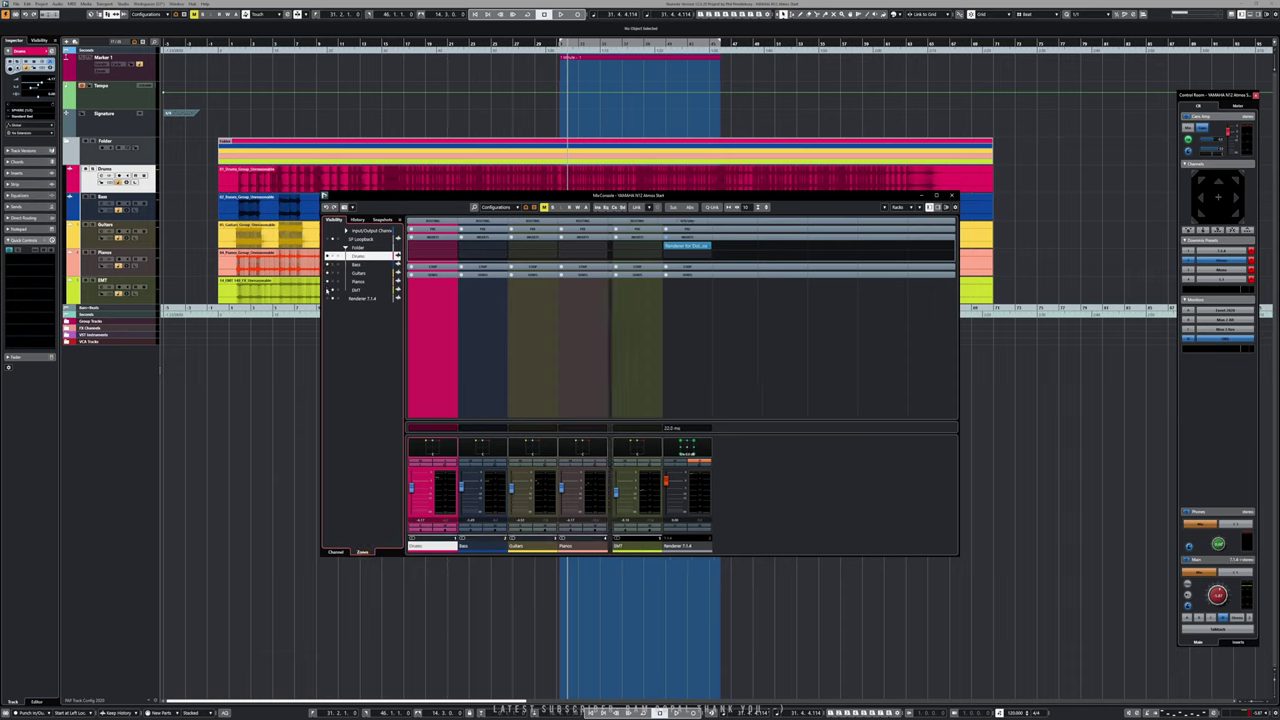
left_click(327, 290)
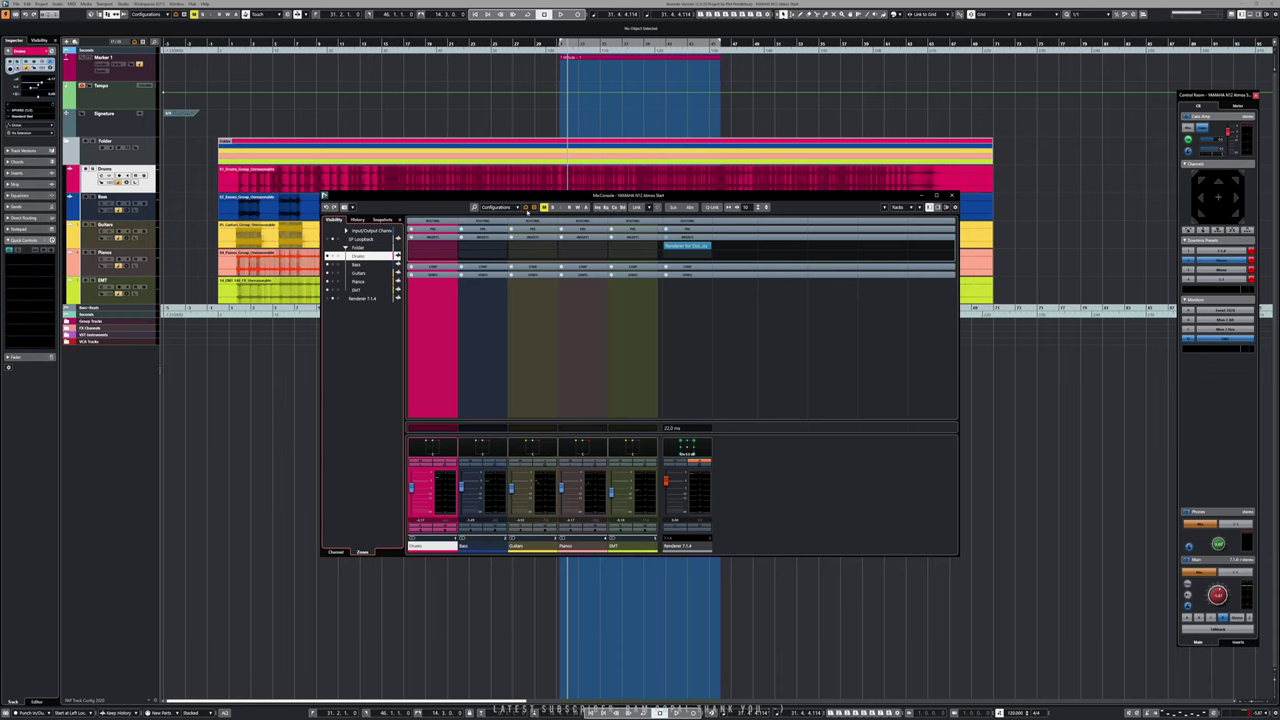
- Include group channels in the MixConsole's channel type filter and expand Group Tracks to list the Standard Bed
left_click(527, 208)
left_click(558, 277)
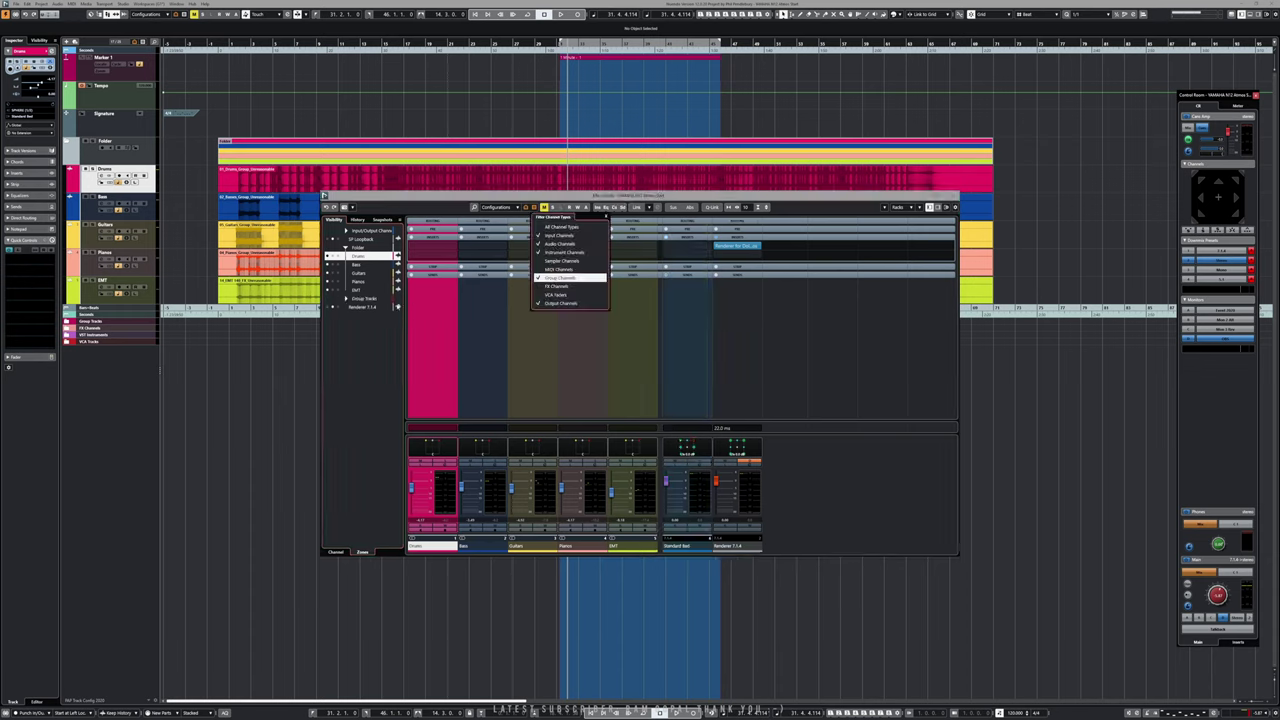
left_click(346, 298)
left_click(346, 299)
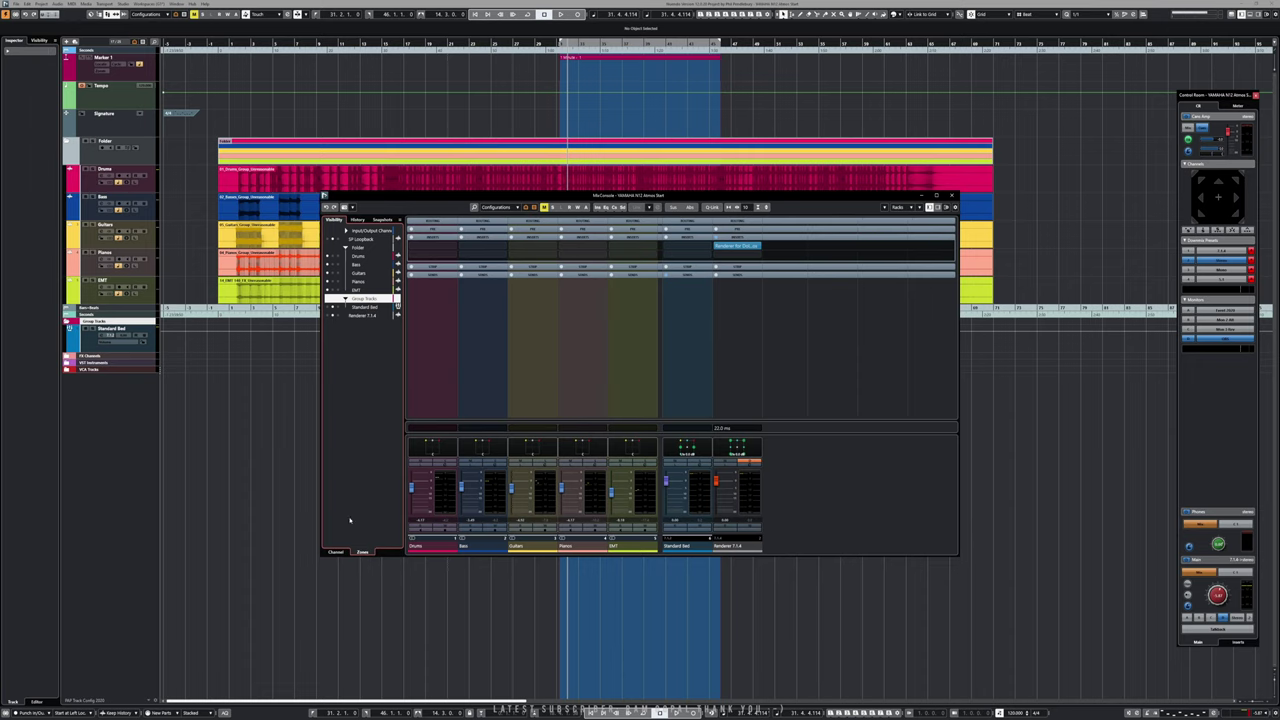
- Return to the channel visibility list, expand Input/Output Channels and show only Main Outs, keeping the input channels hidden
left_click(337, 550)
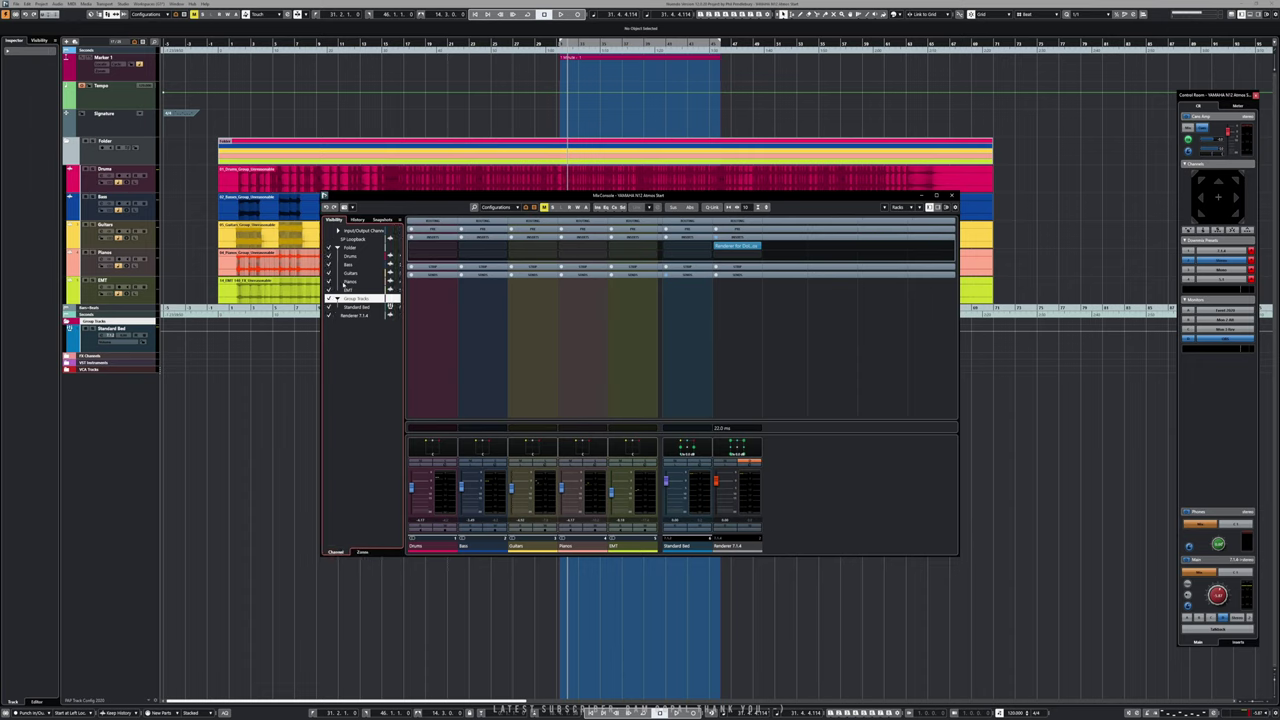
left_click(338, 231)
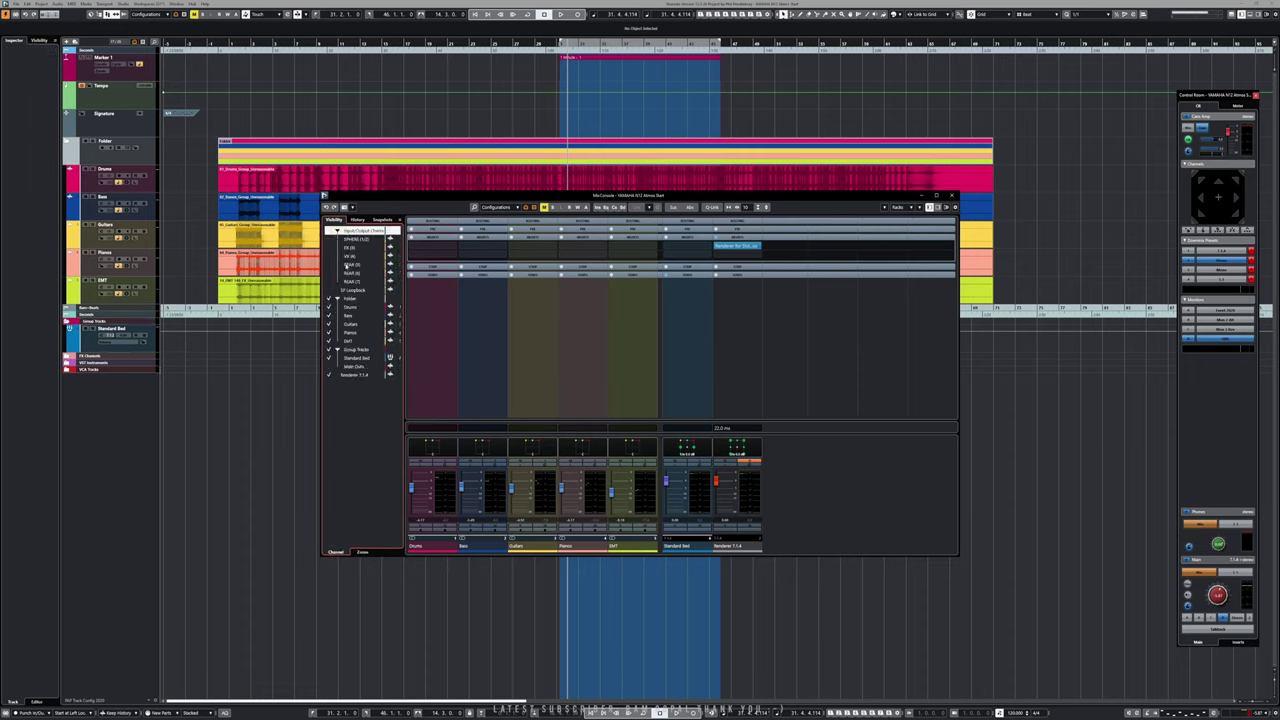
left_click(329, 366)
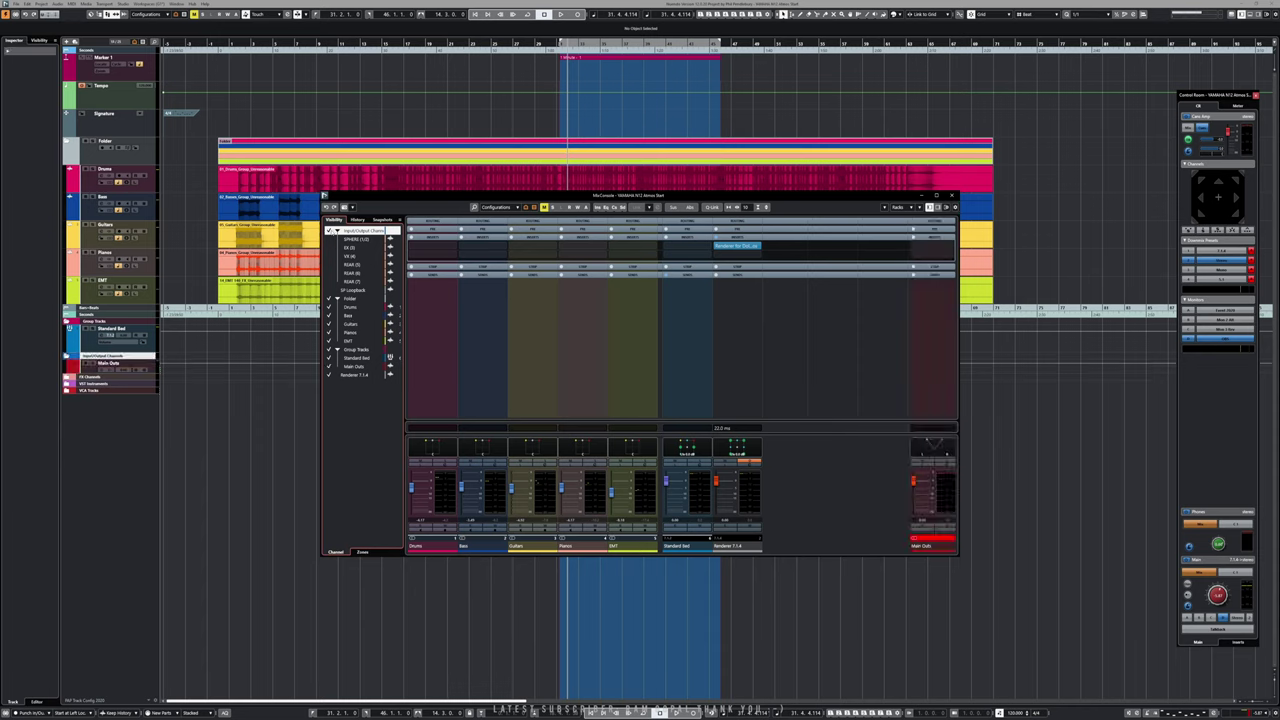
left_click(329, 231)
left_click(329, 231)
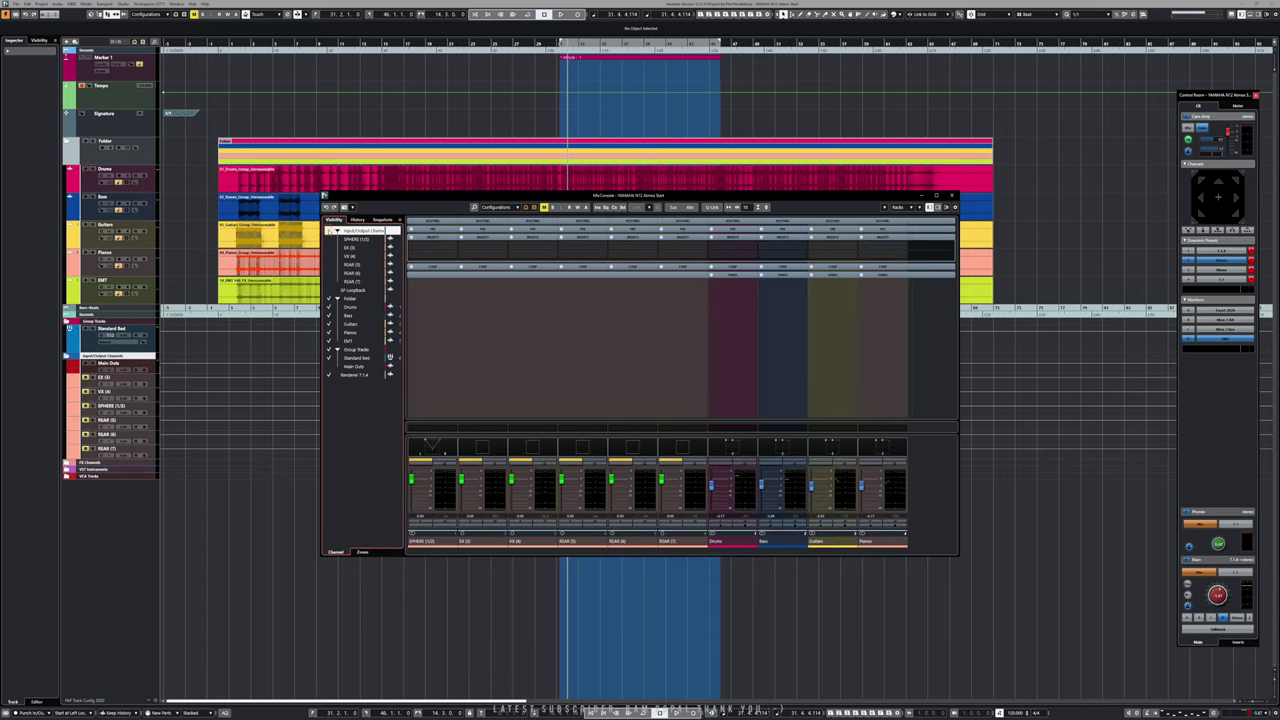
left_click(329, 231)
left_click(329, 366)
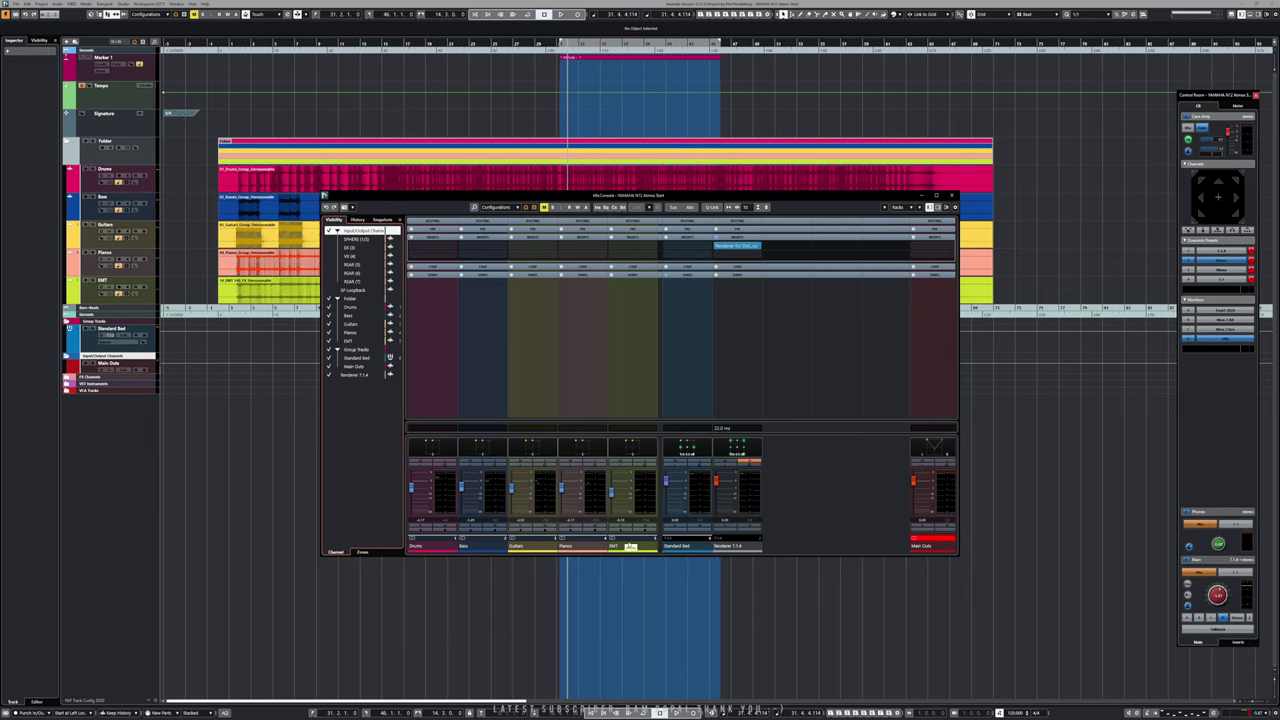
- Play the mix briefly to check the channel meters, and inspect the routing and sends of the tracks and Standard Bed
key("space")
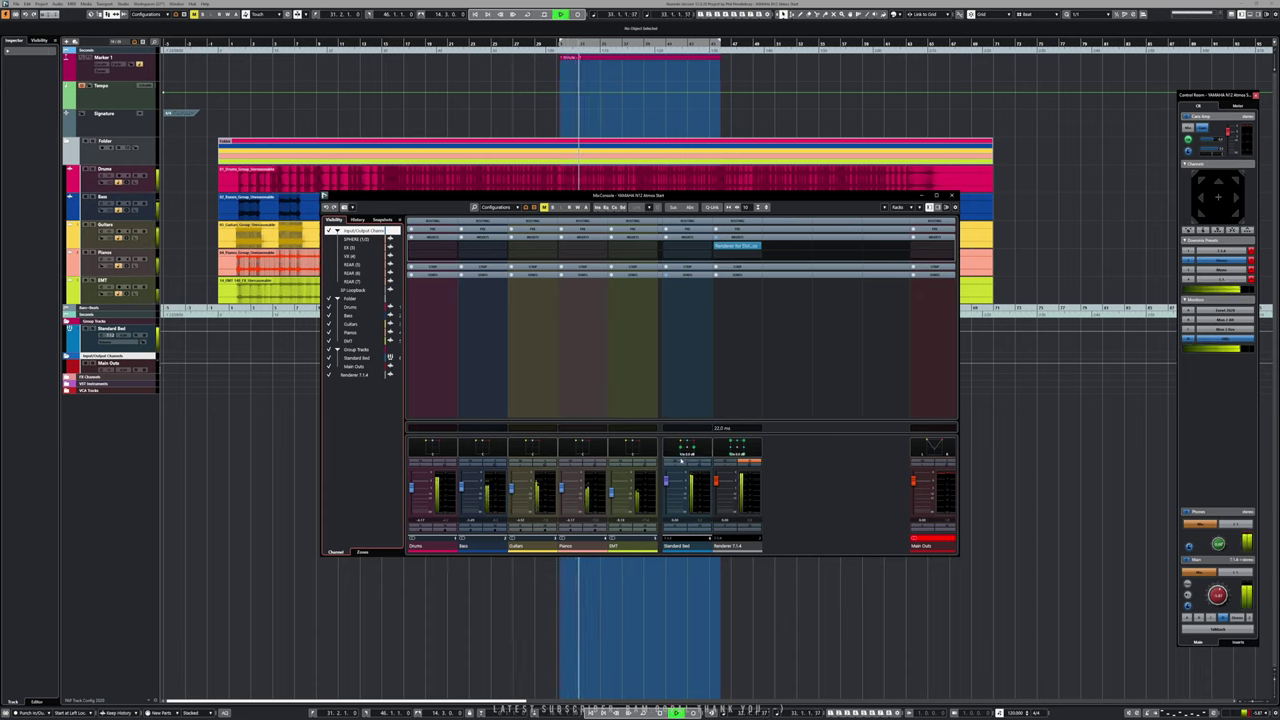
key("space")
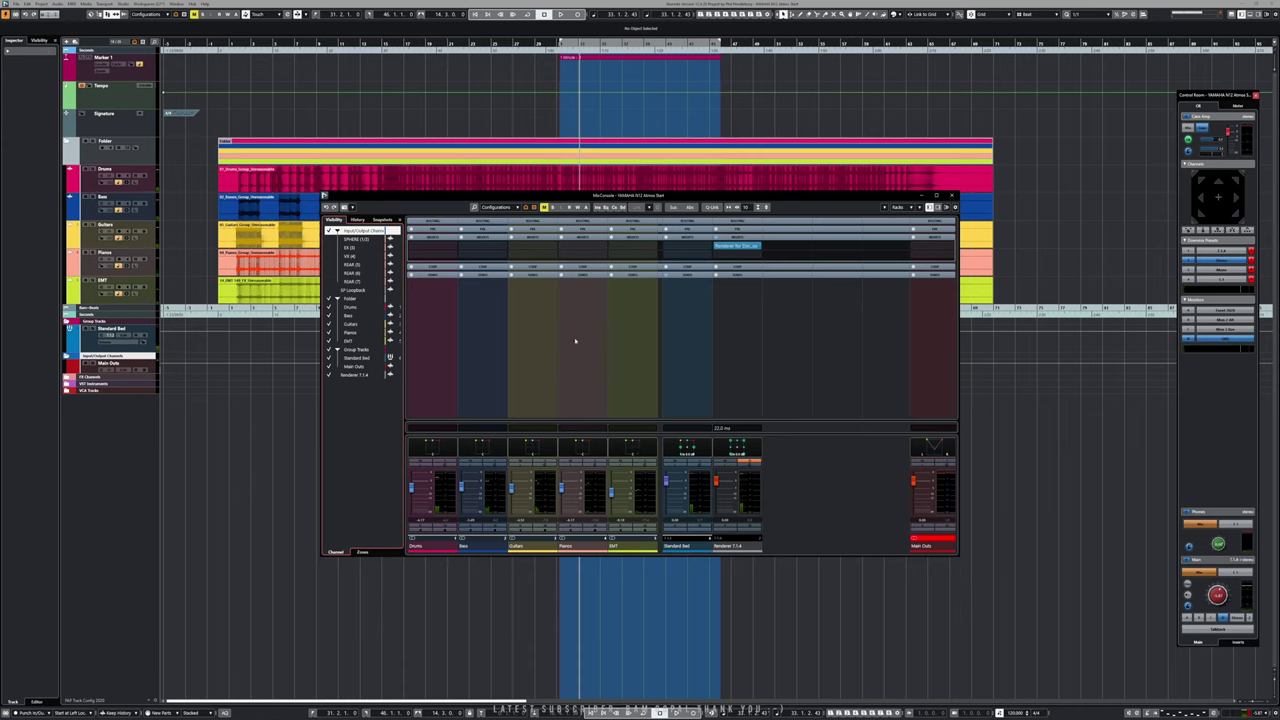
left_click(532, 224)
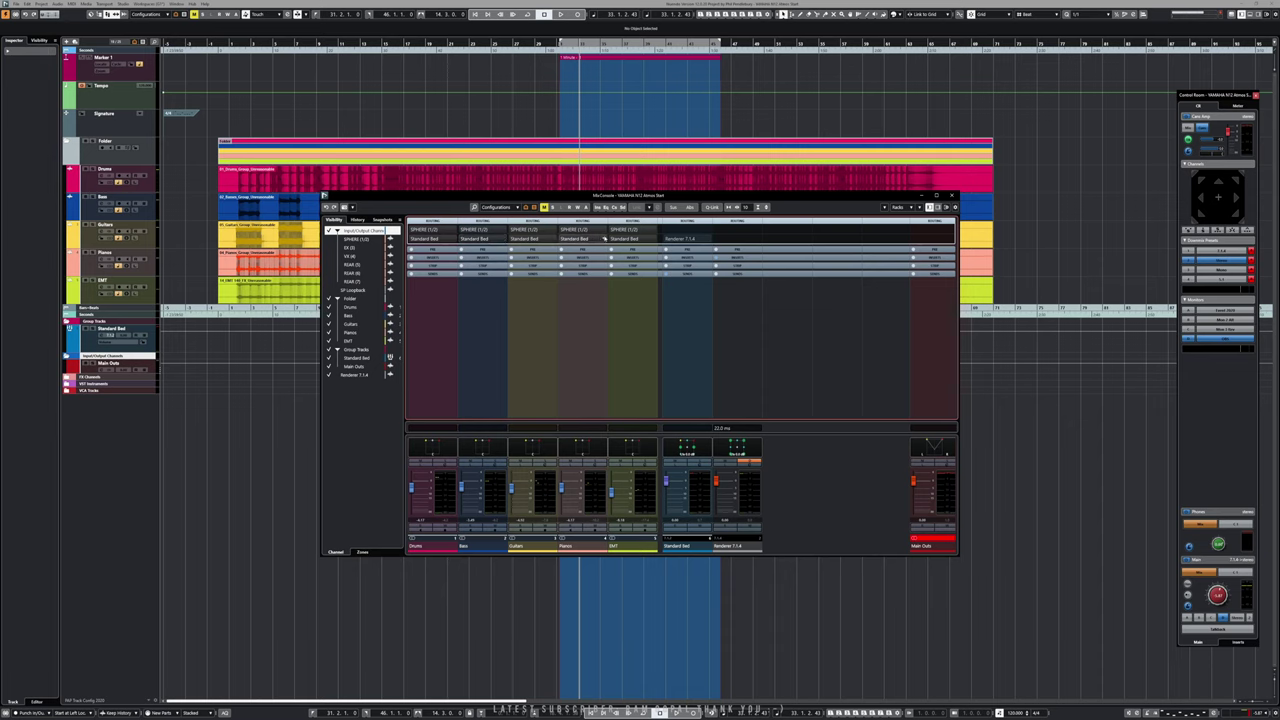
scroll(436, 276, "down", 1)
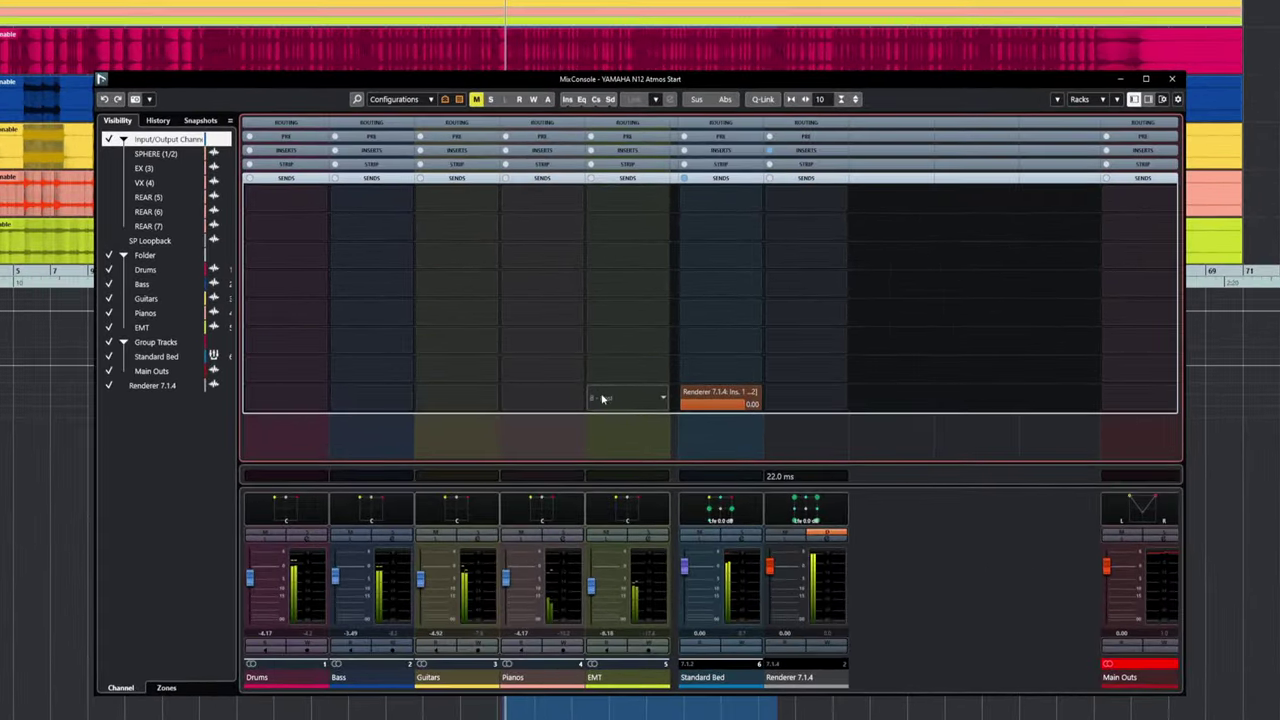
- Move the Drums and Bass from the front to the middle of the room in their MultiPanners, closing each panner
double_click(280, 508)
left_click_drag(489, 182, 489, 264)
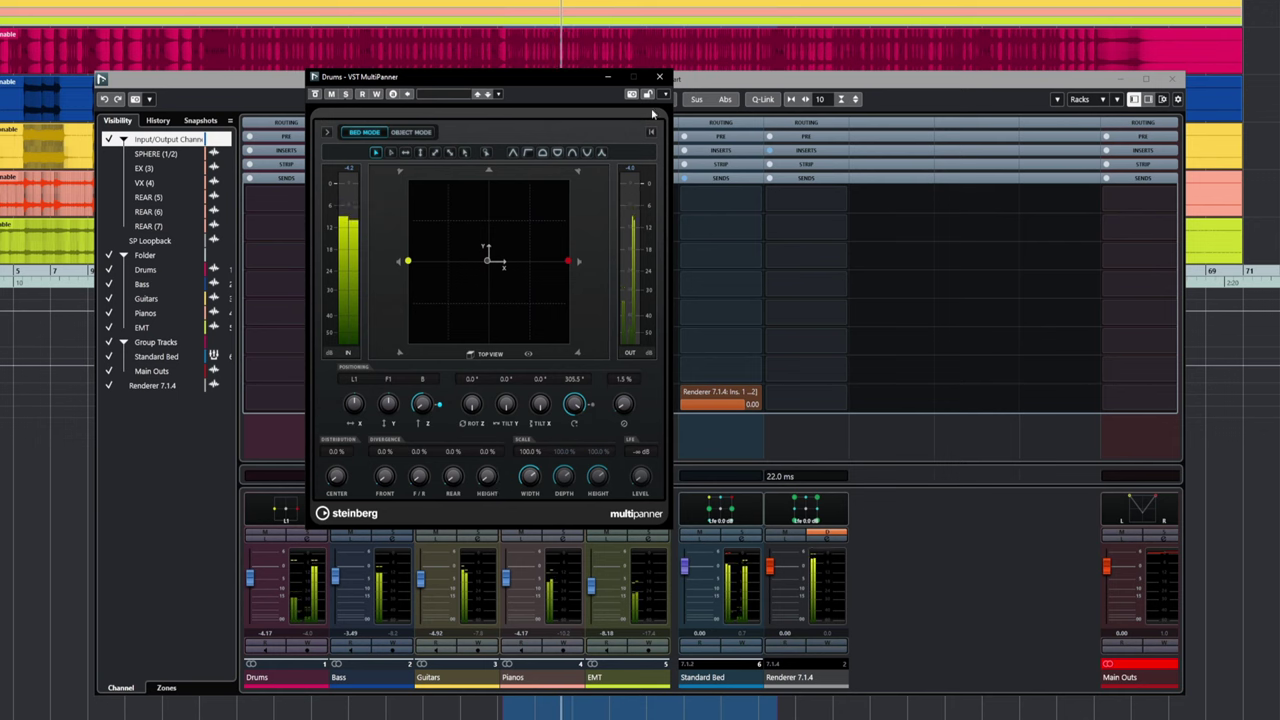
left_click(659, 77)
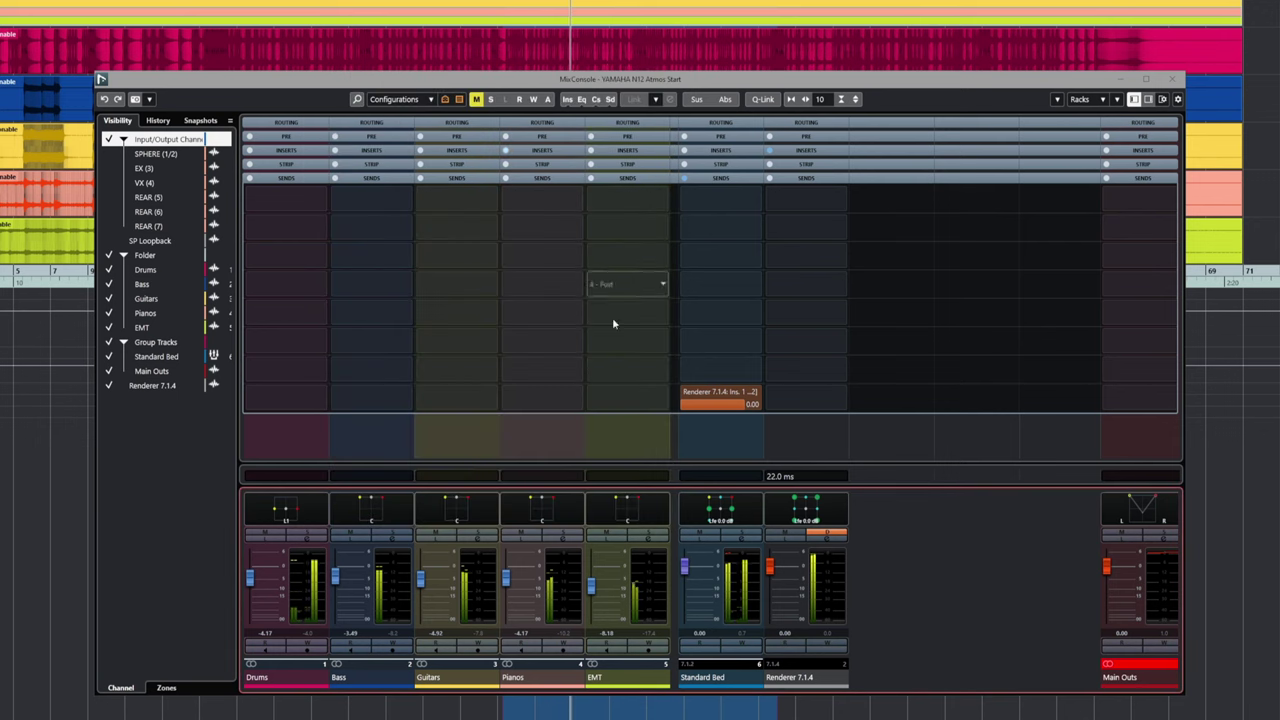
double_click(372, 505)
left_click_drag(490, 181, 491, 260)
left_click(659, 77)
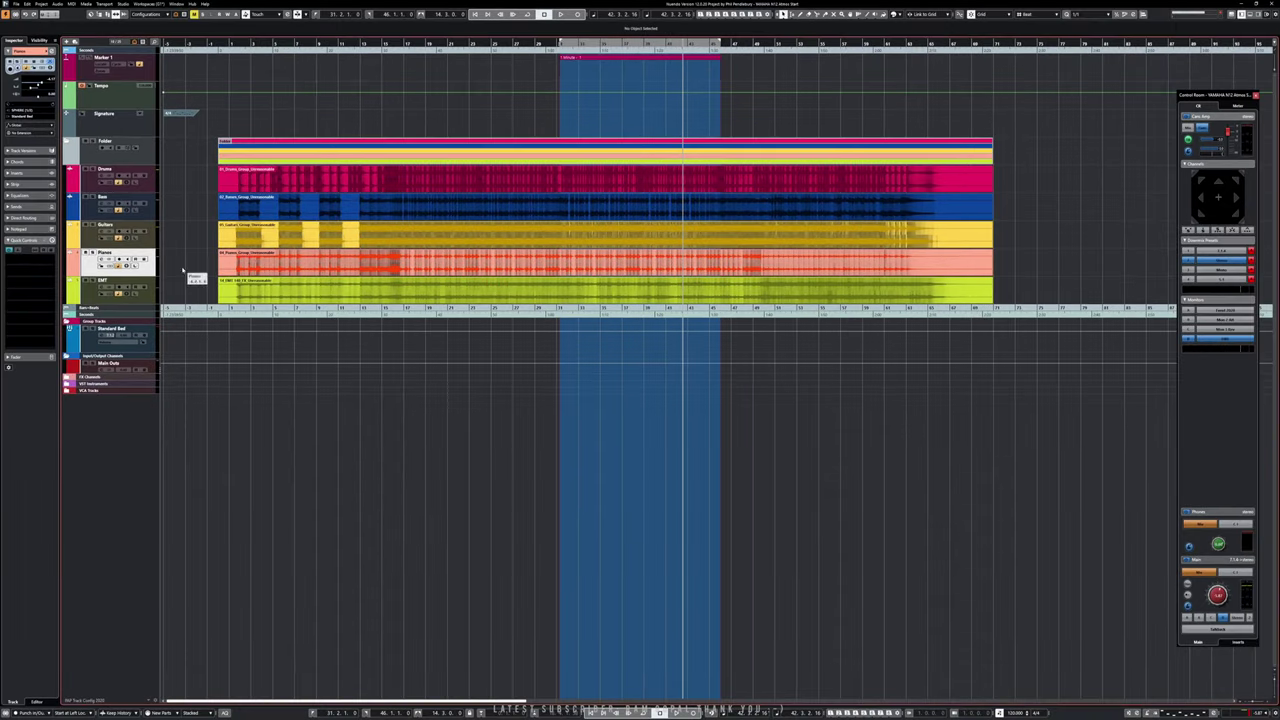
- Select the Guitars, Pianos and EMT tracks and create Atmos objects from them in ADM Authoring for Dolby Atmos
left_click(86, 239)
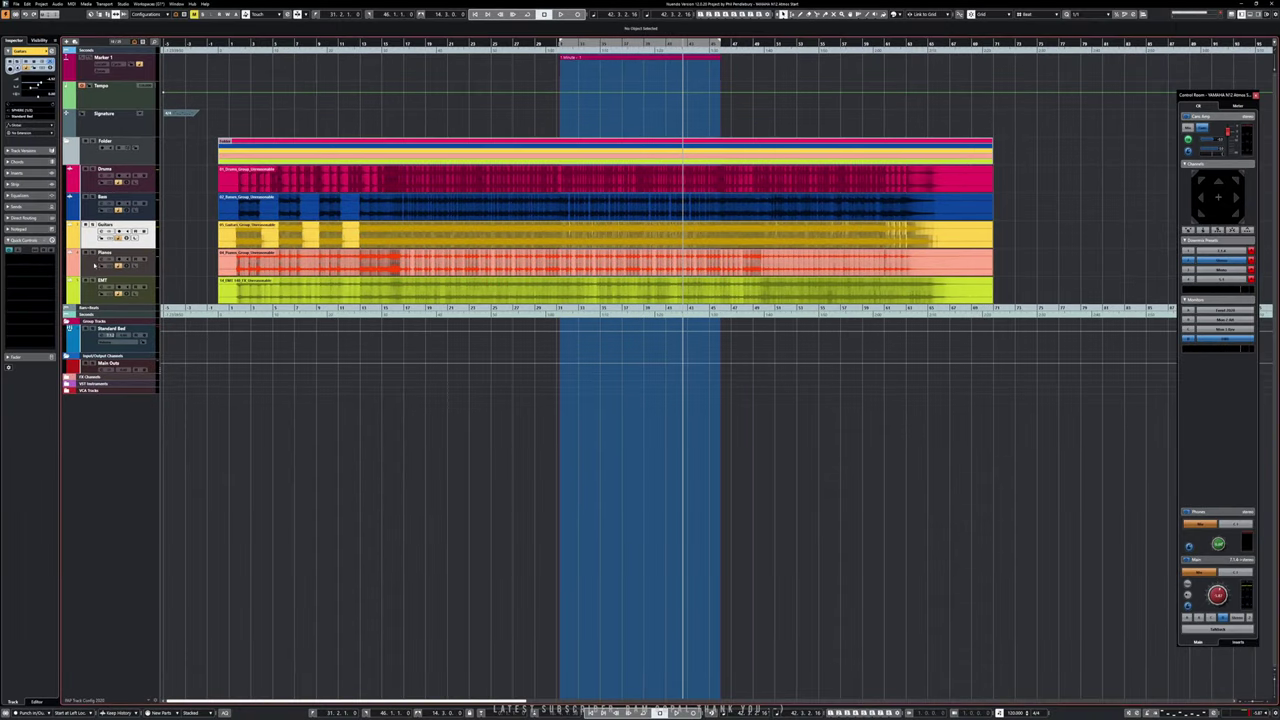
left_click(90, 266, "shift")
left_click(90, 291, "shift")
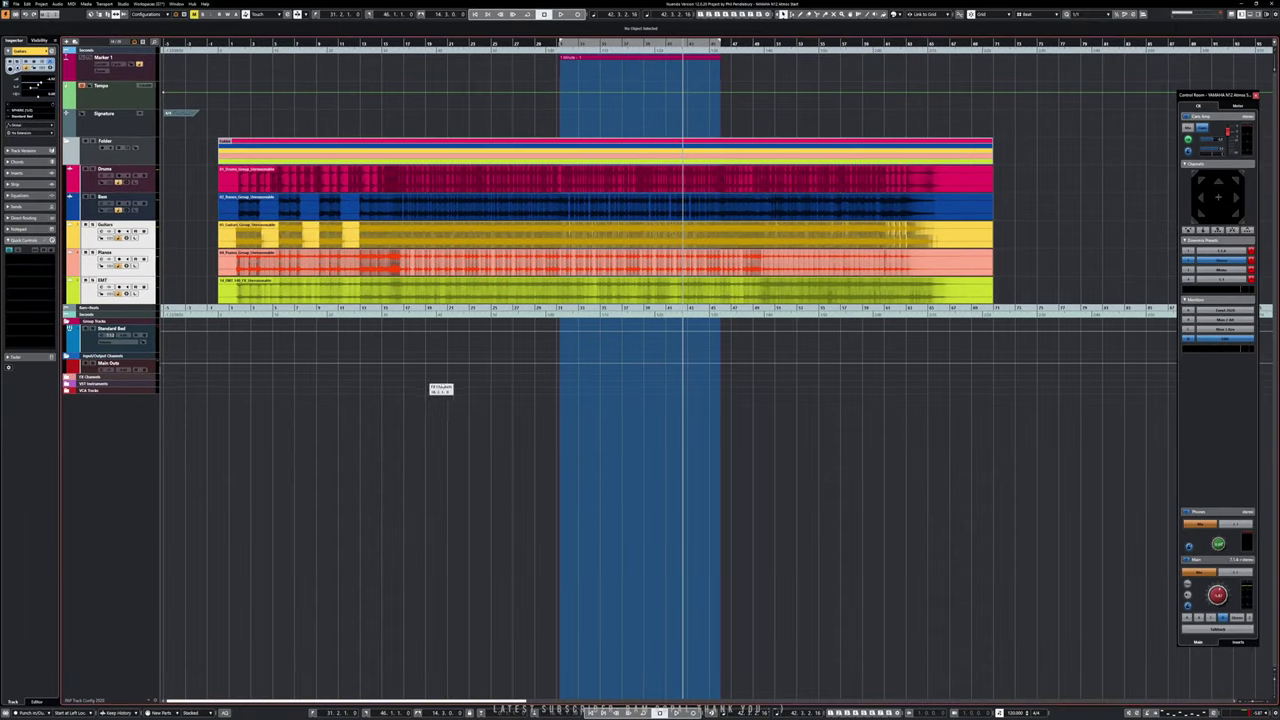
key("F3")
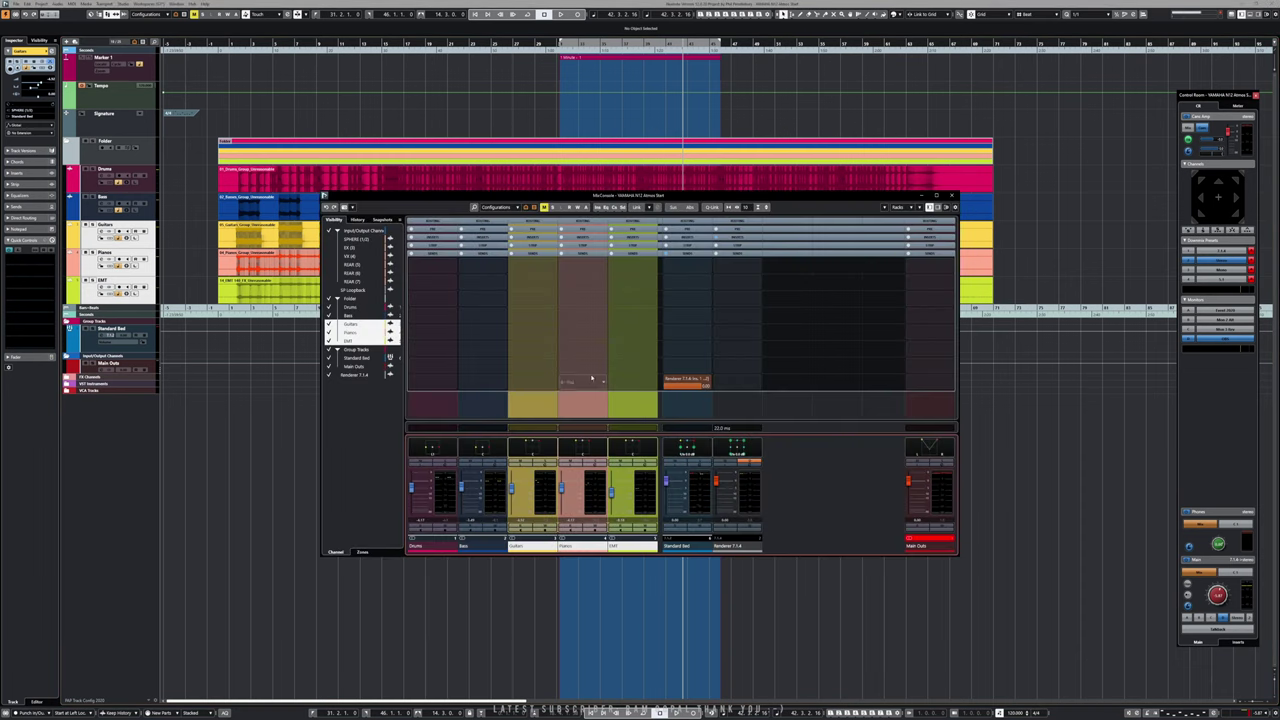
left_click(545, 222)
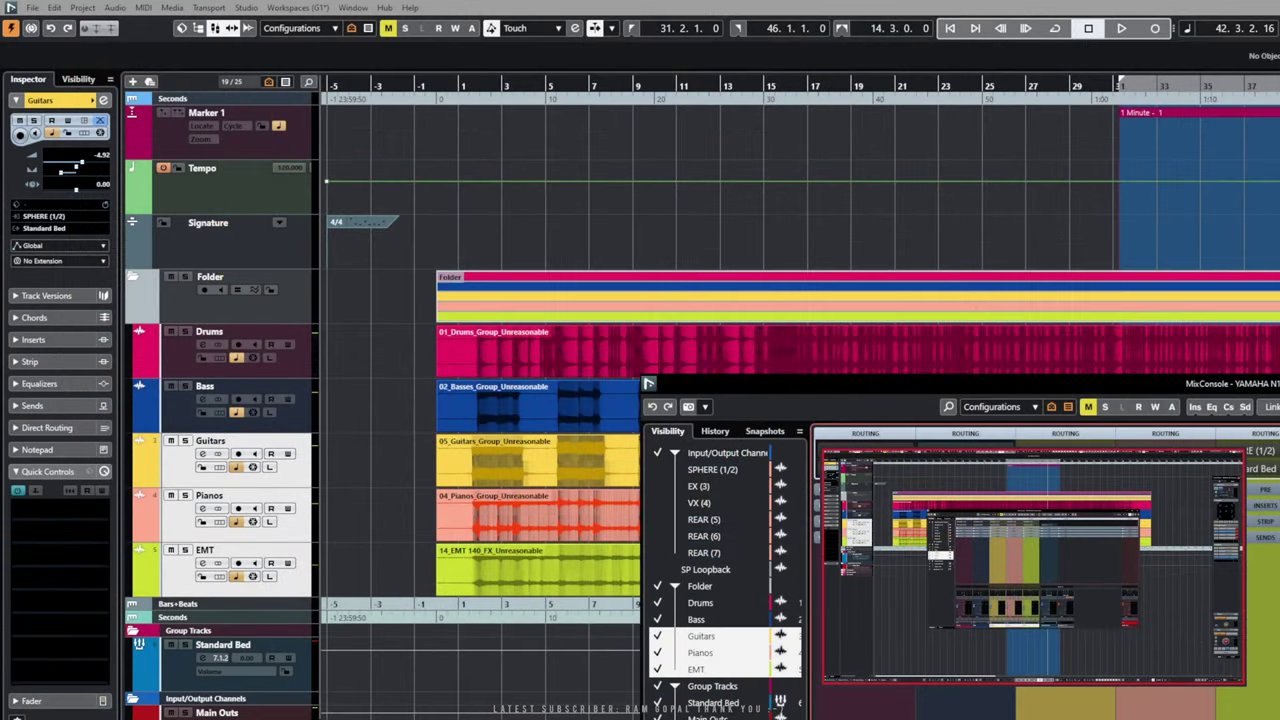
key("ctrl+alt+a")
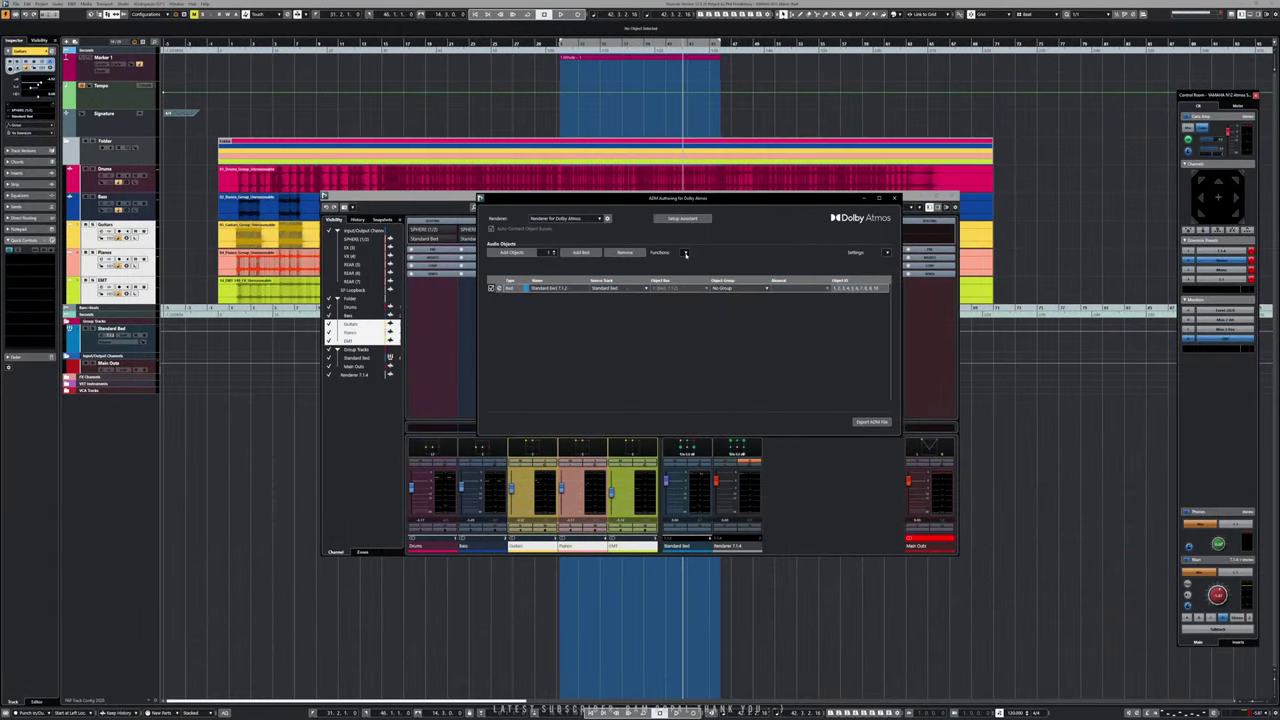
left_click(685, 253)
left_click(705, 263)
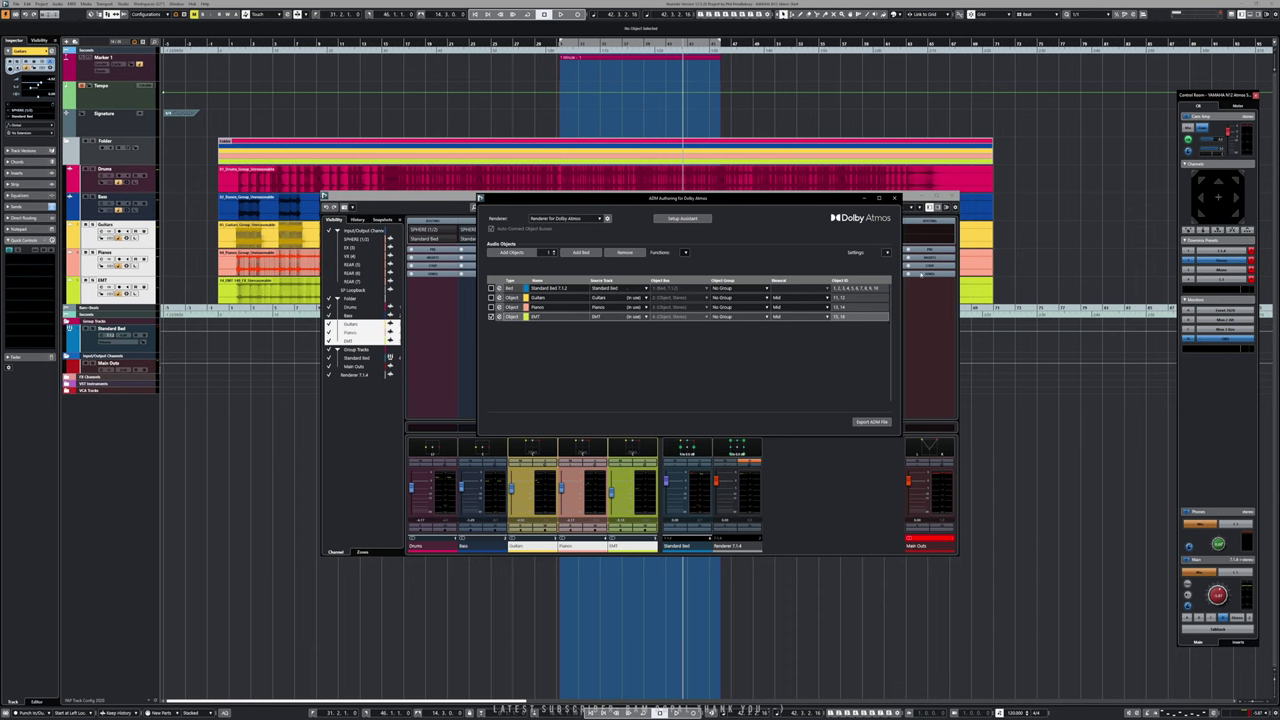
left_click(924, 370)
left_click(587, 345)
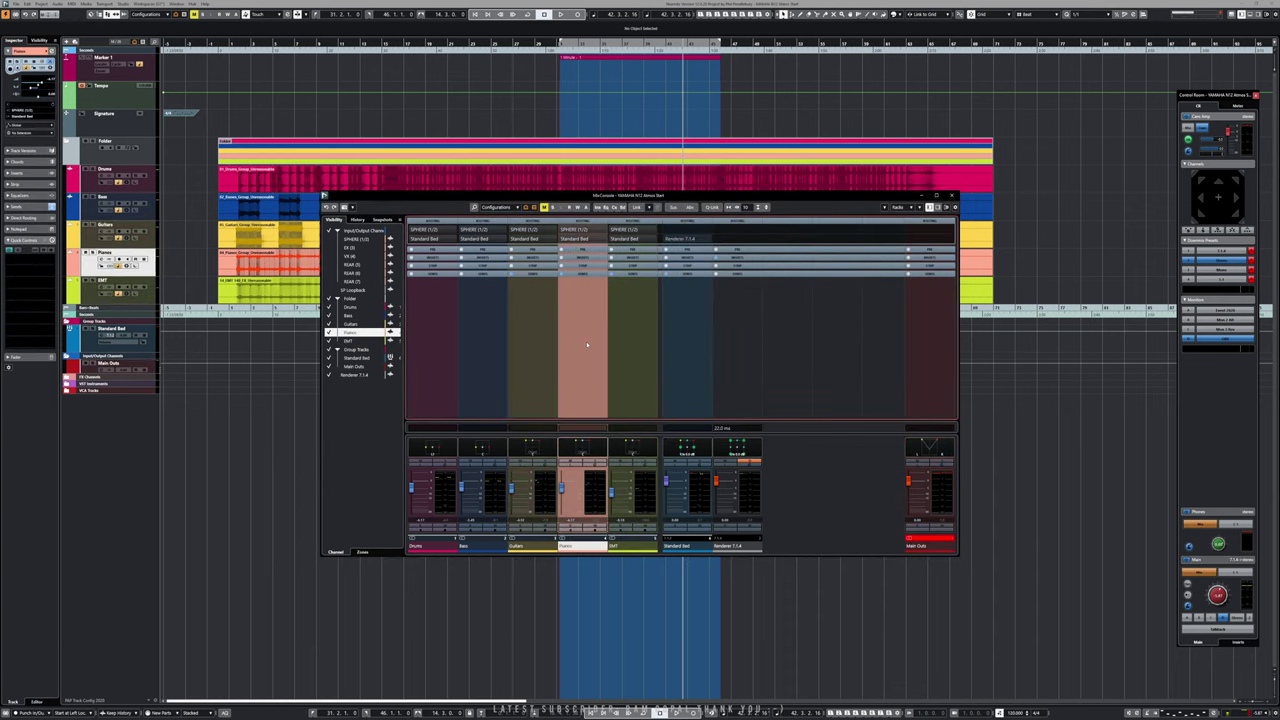
- Play the mix briefly and examine the renderer sends on the Guitars, Pianos and EMT channels
key("space")
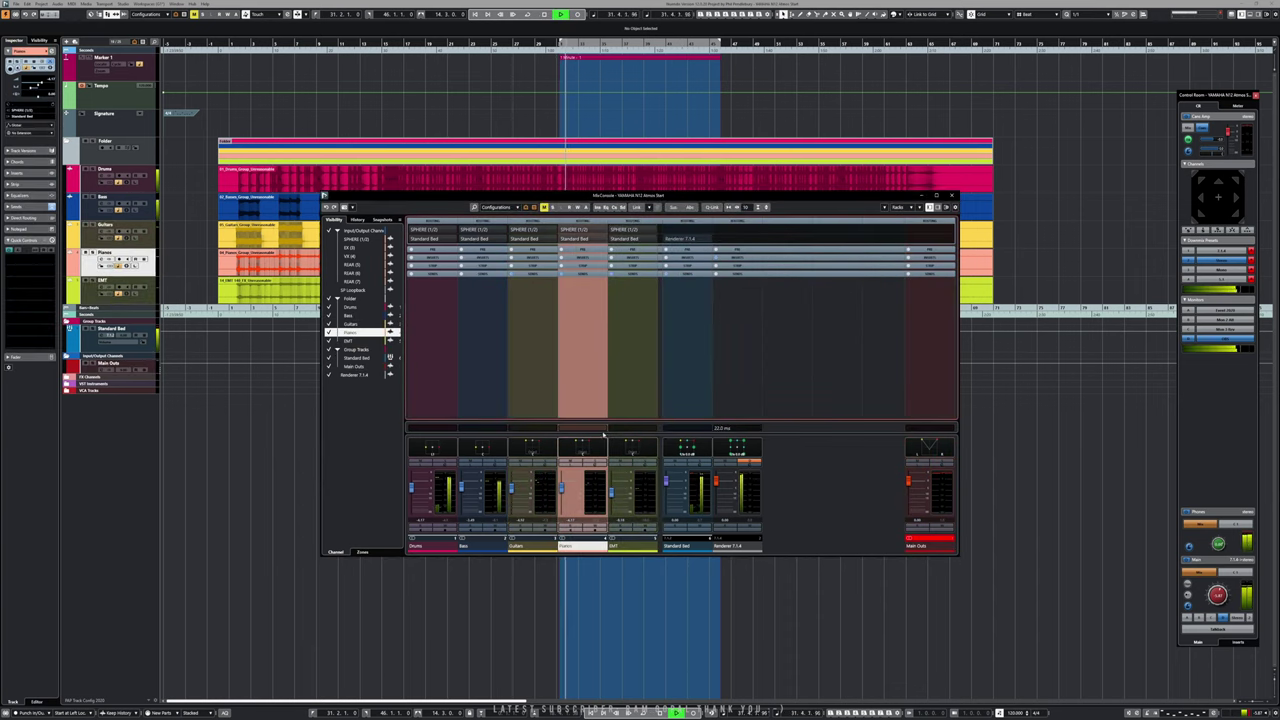
key("space")
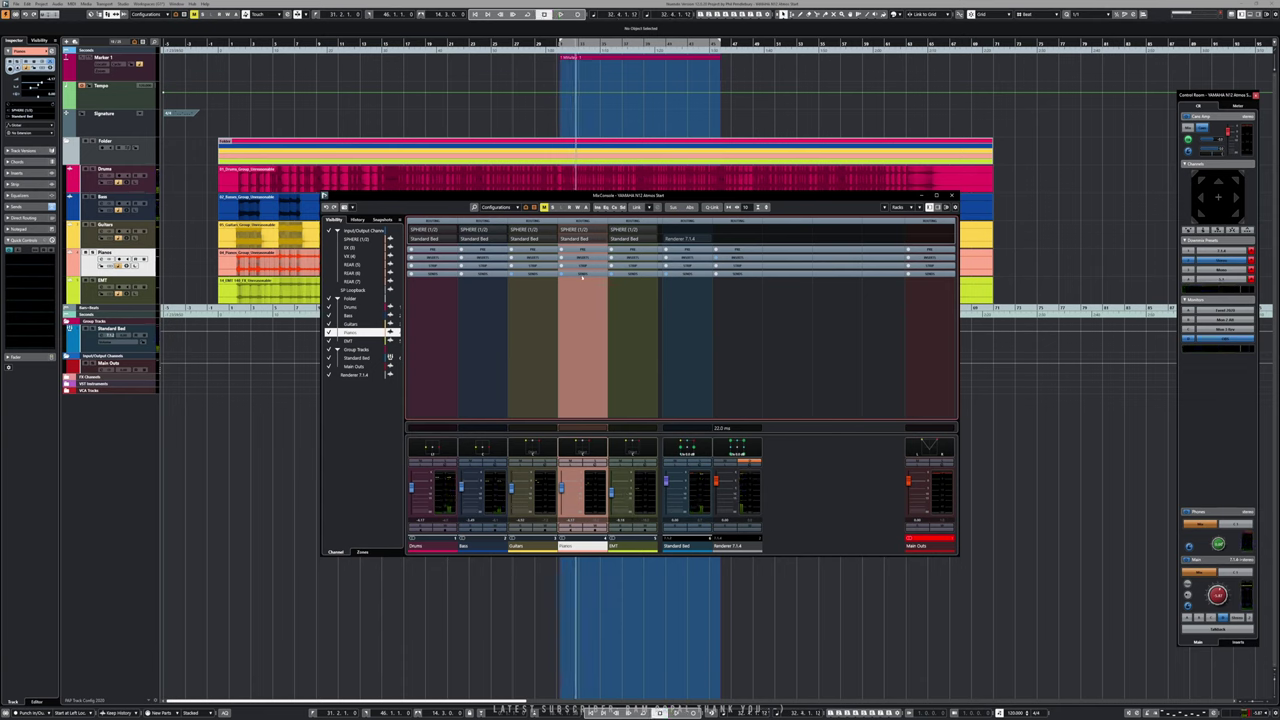
left_click(532, 274)
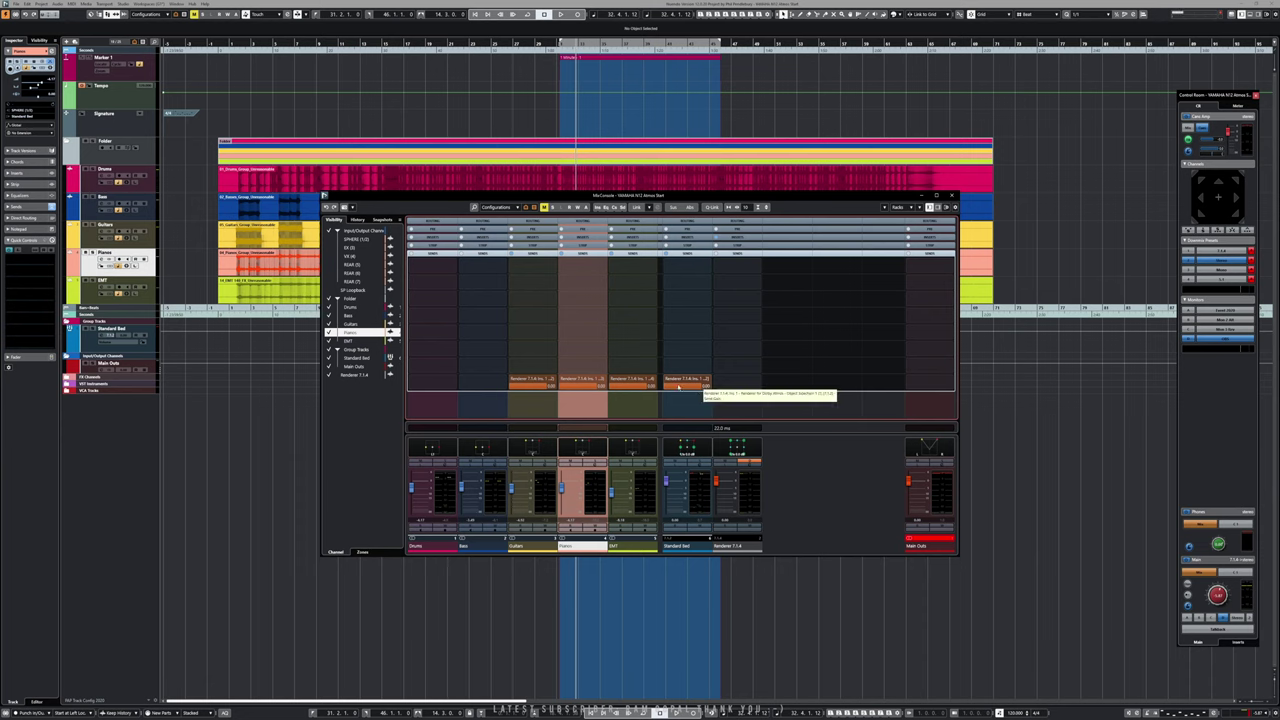
left_click(540, 253)
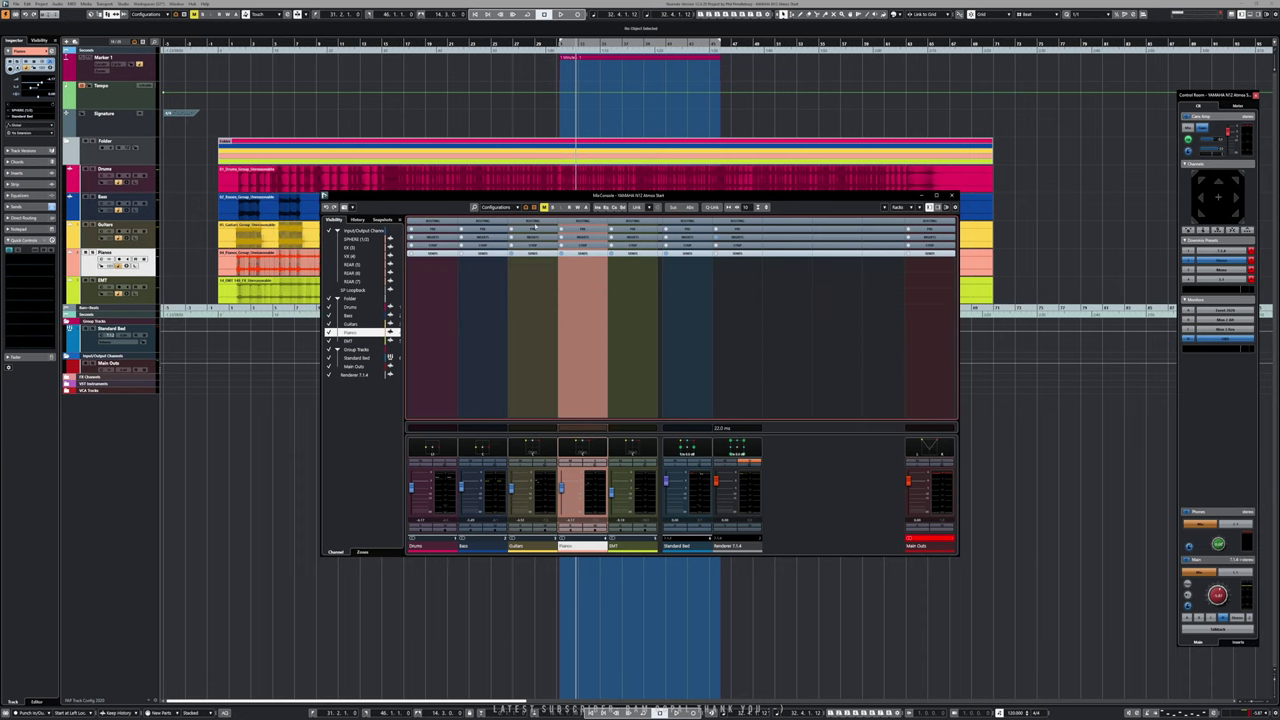
- Route the outputs of the Guitars, Pianos and EMT channels to Renderer 7.1.4
left_click(545, 221)
left_click(552, 240)
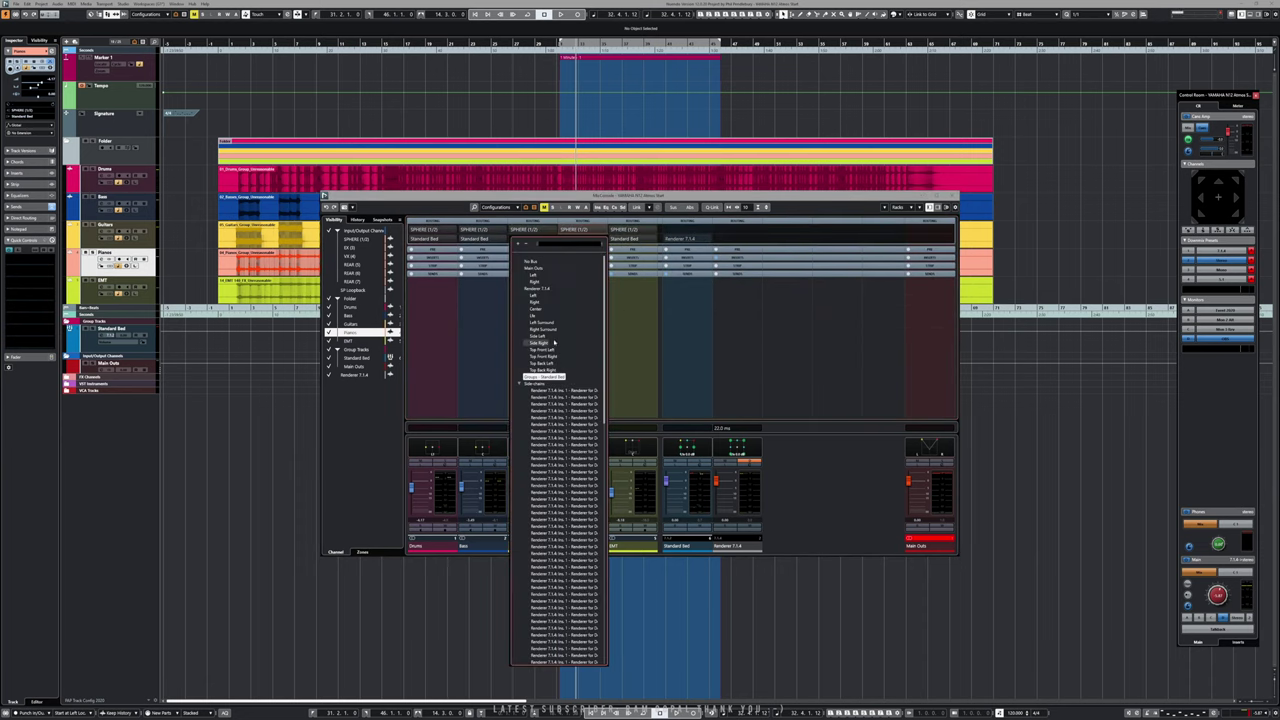
left_click(540, 288)
left_click(588, 240)
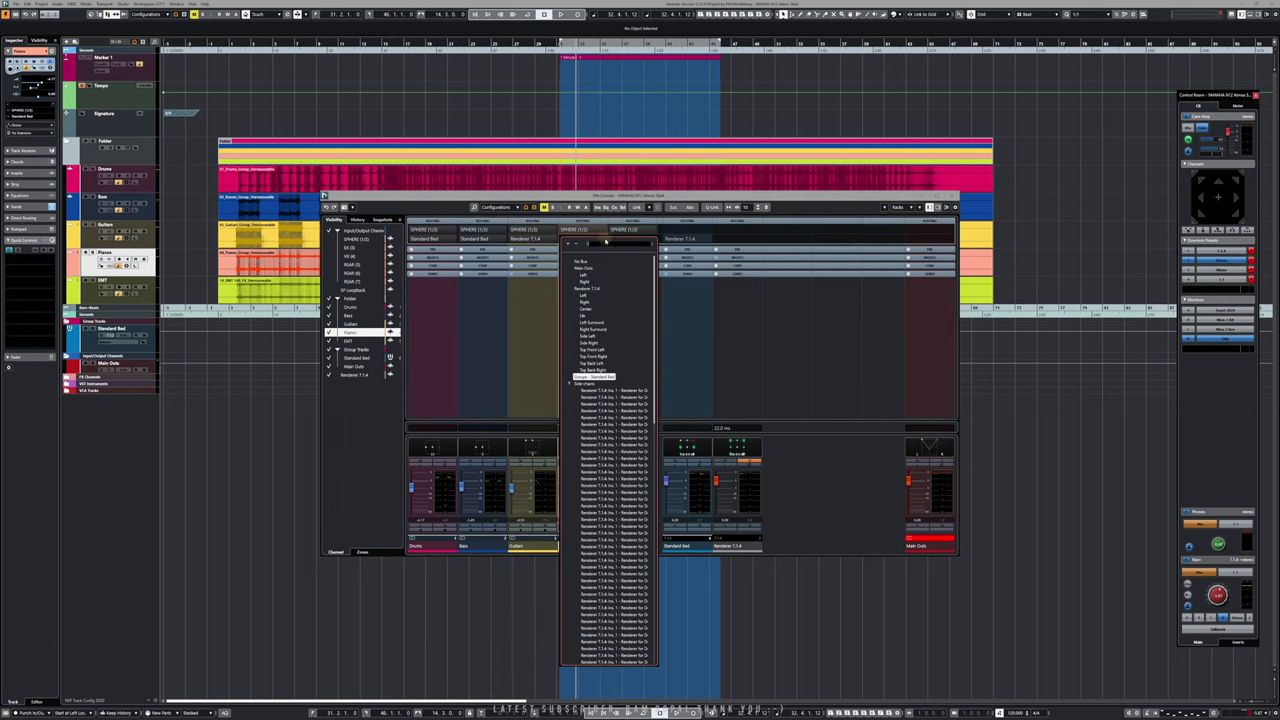
left_click(596, 287)
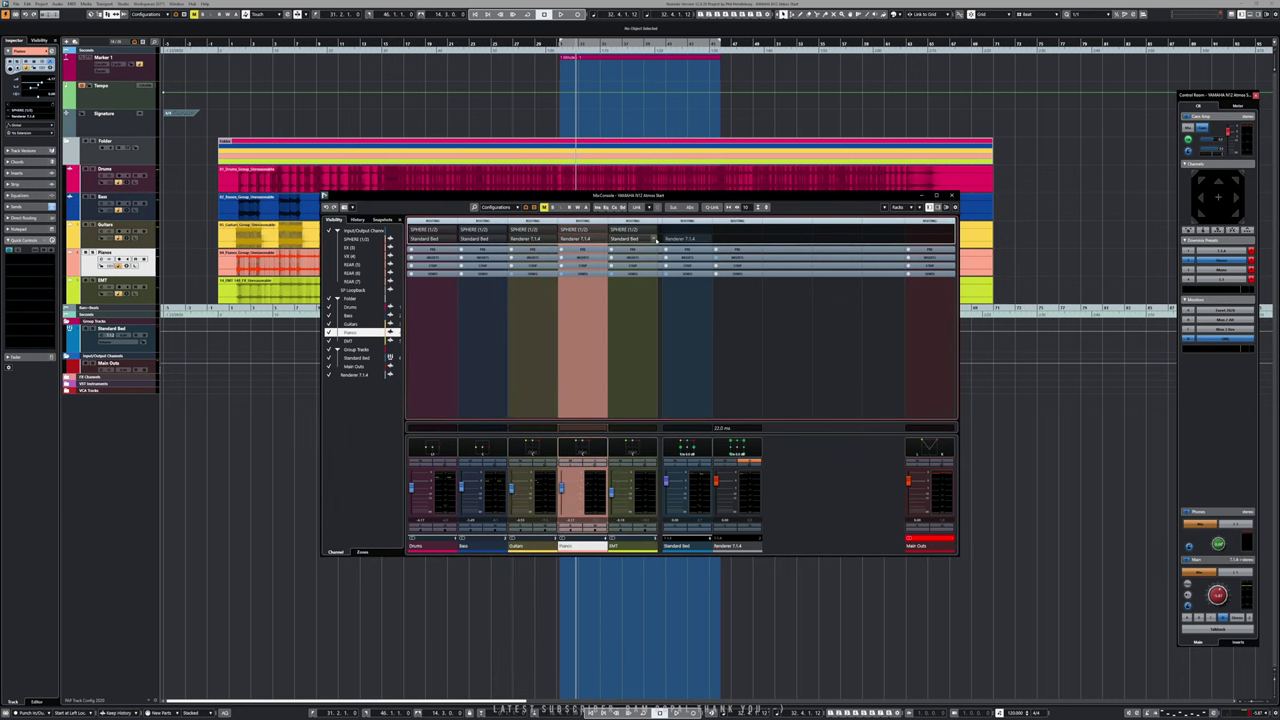
left_click(645, 240)
left_click(641, 288)
- Play the mix and change the global meter position so the MixConsole channels are metered ahead of the panner
key("space")
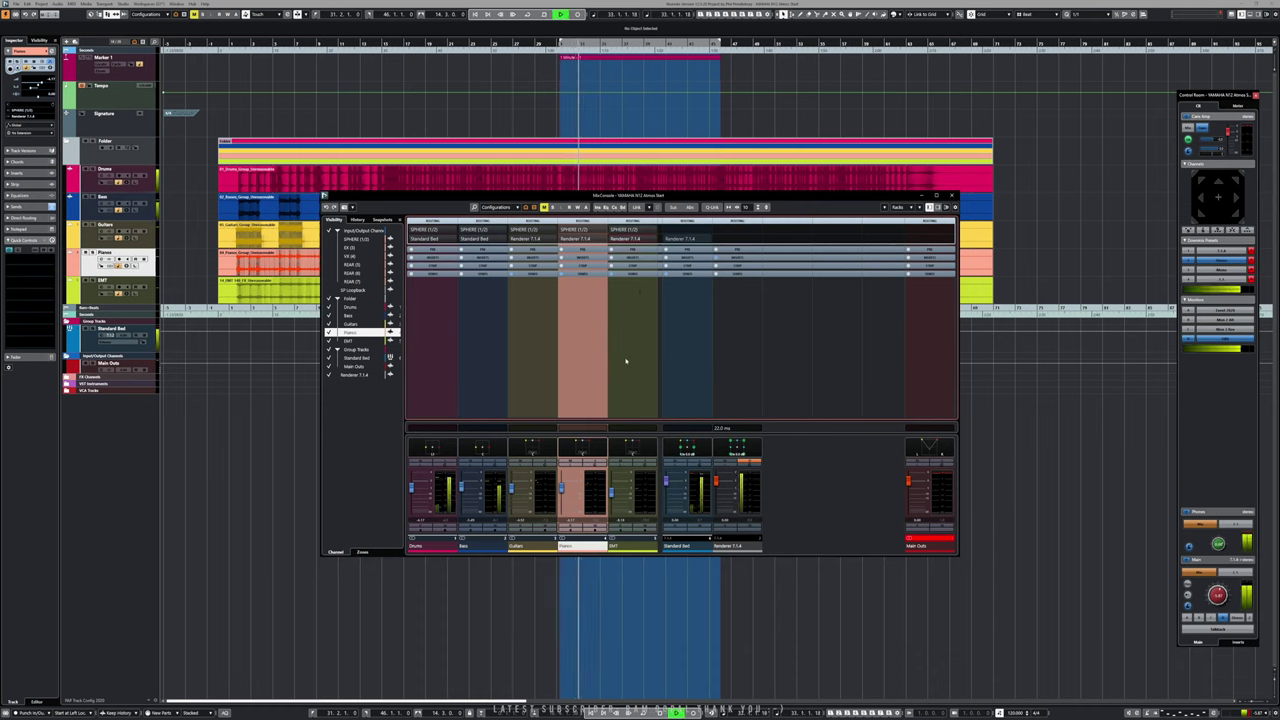
right_click(580, 486)
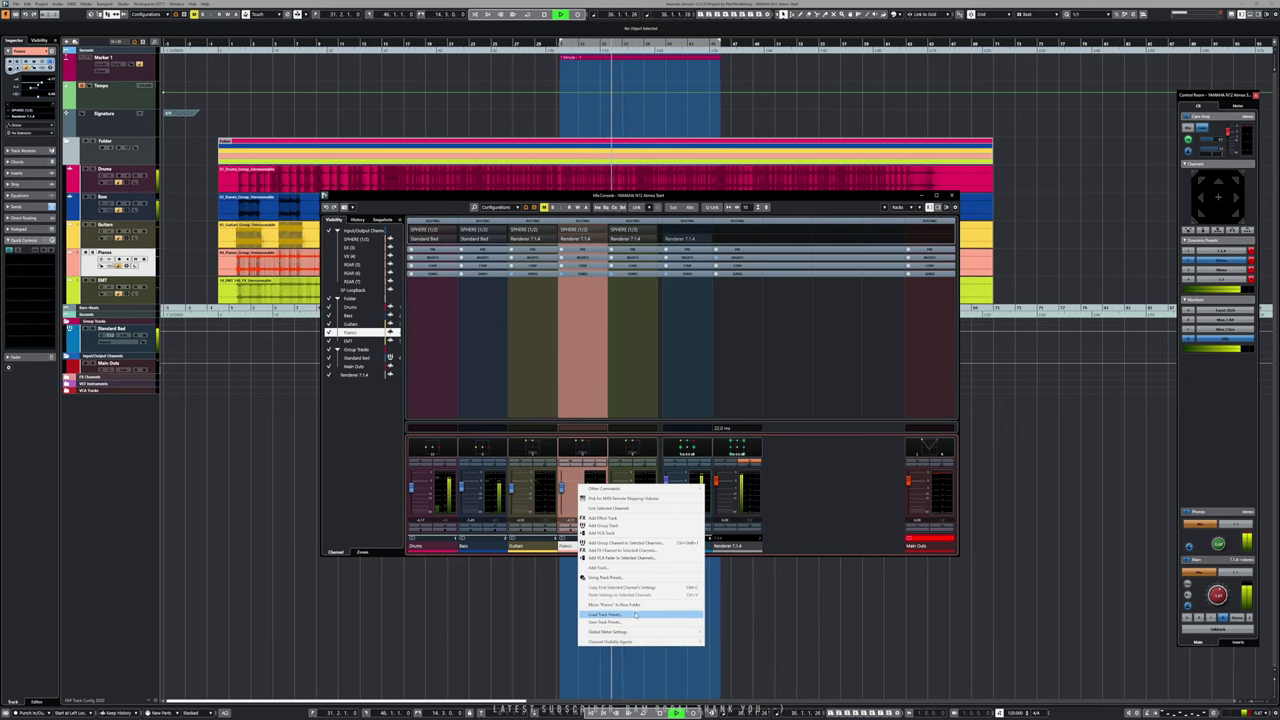
mouse_move(631, 632)
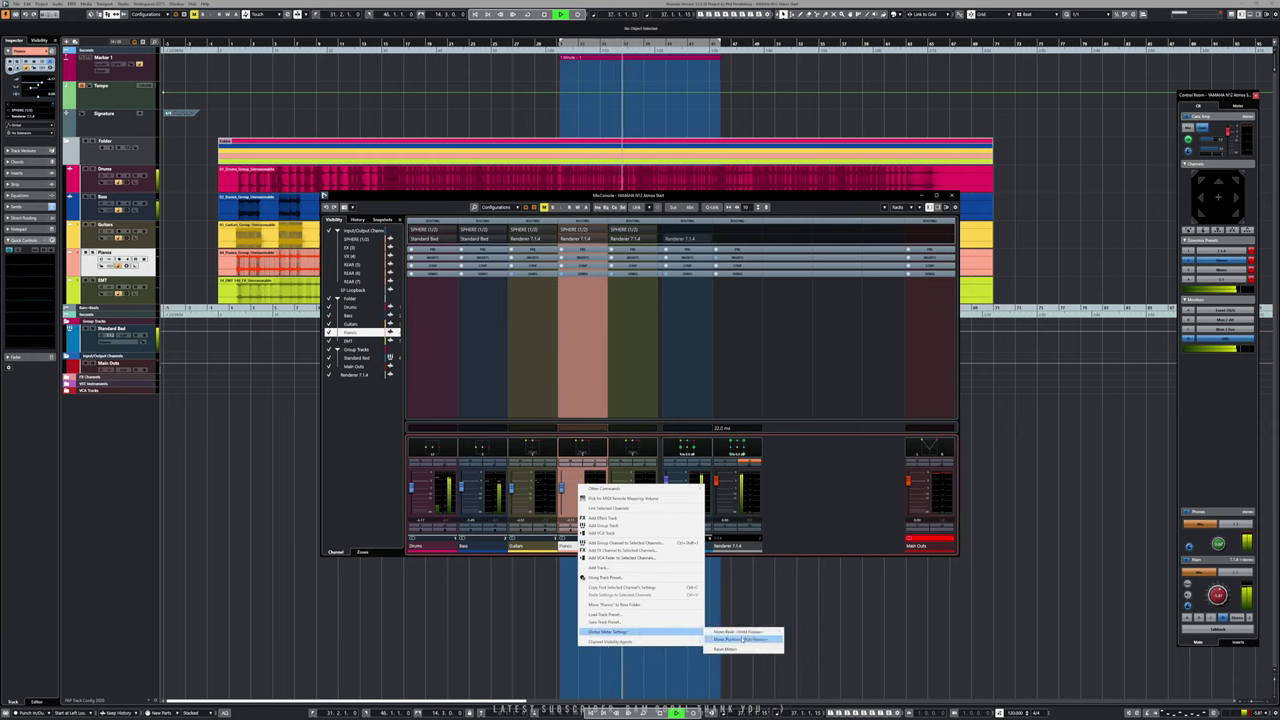
mouse_move(760, 639)
left_click(828, 647)
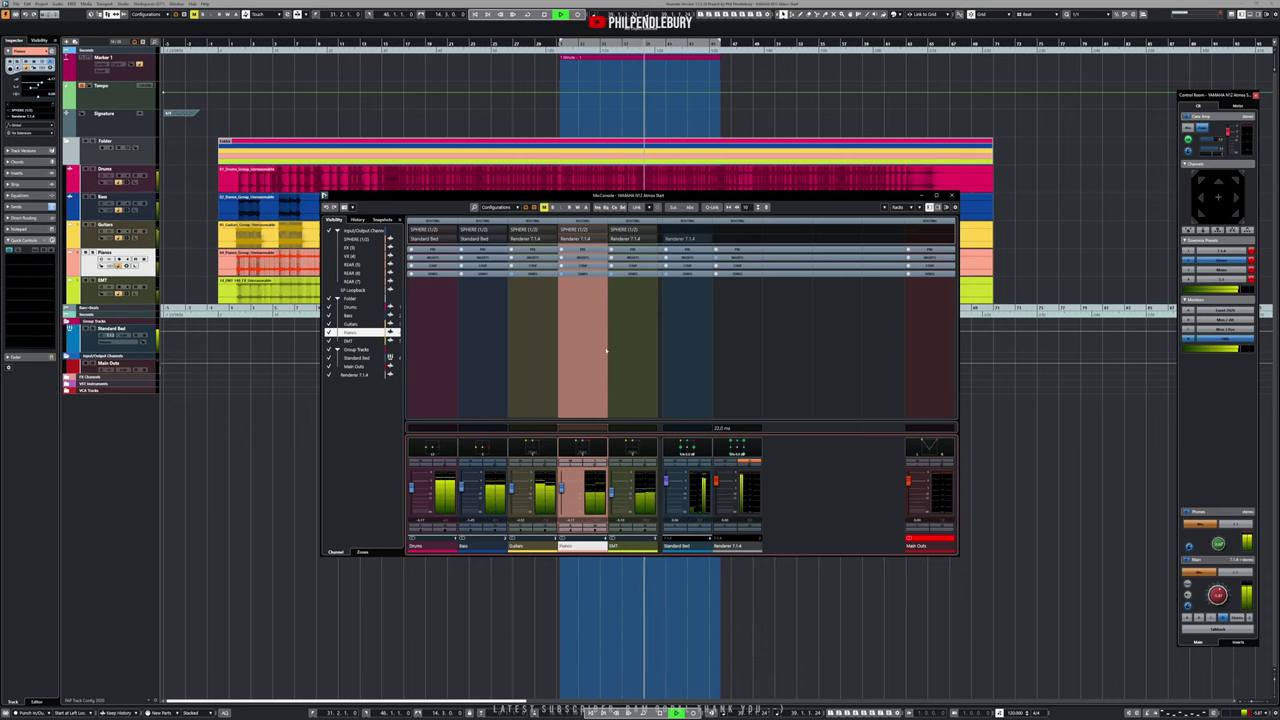
- Stop playback and examine the object assignment in the Guitars channel's MultiPanner
key("space")
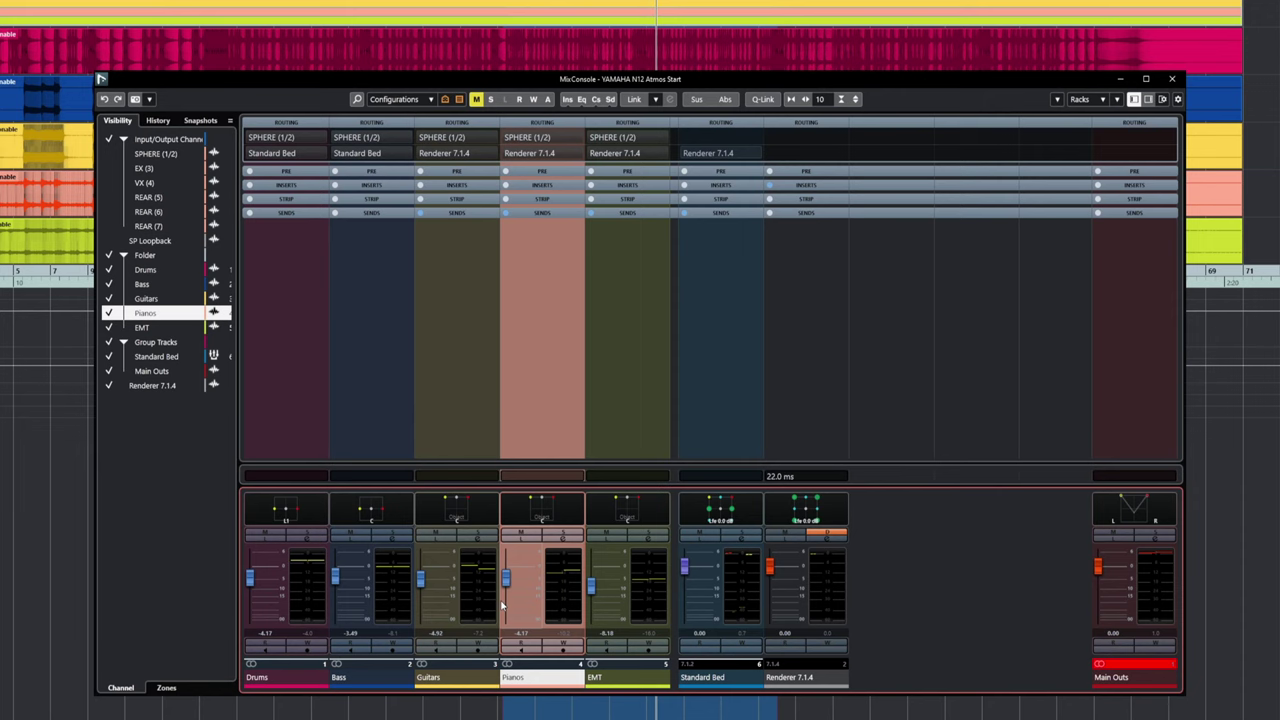
left_click(458, 508)
left_click(327, 132)
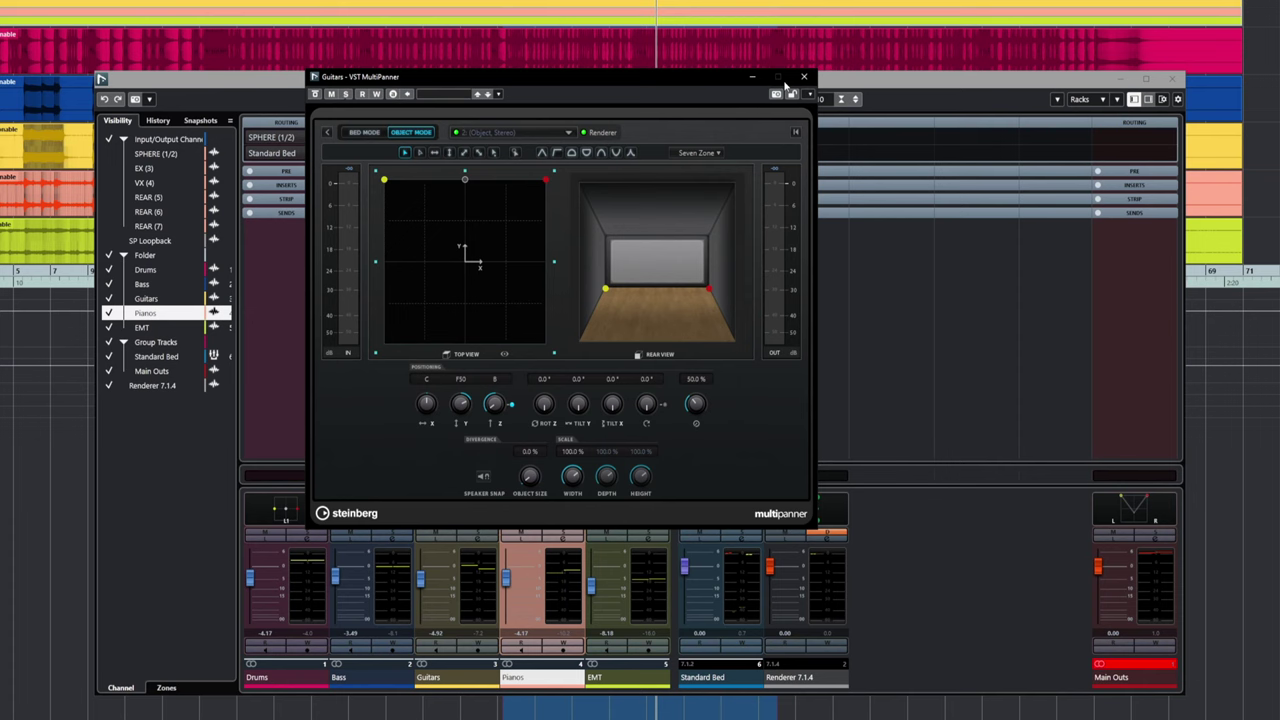
left_click(752, 77)
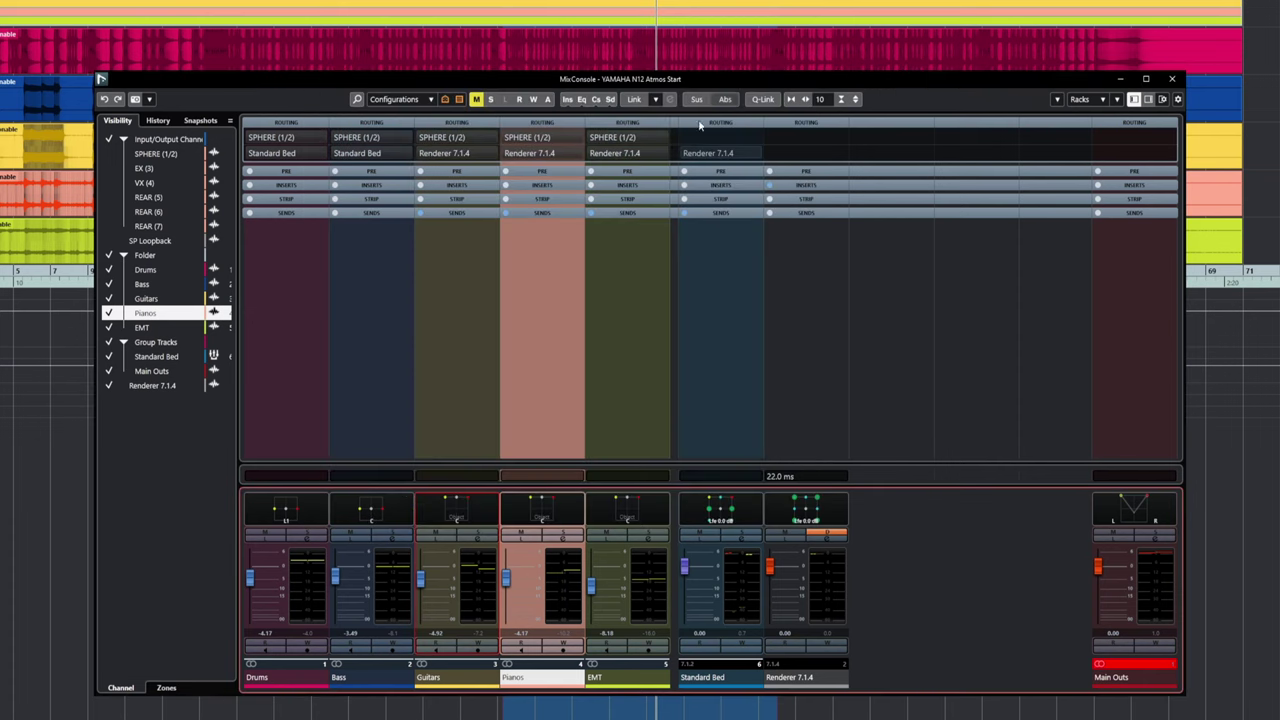
- Switch the Bass channel's MultiPanner to Object Mode and compare it with the Drums channel's panner mode
left_click(373, 512)
left_click(411, 132)
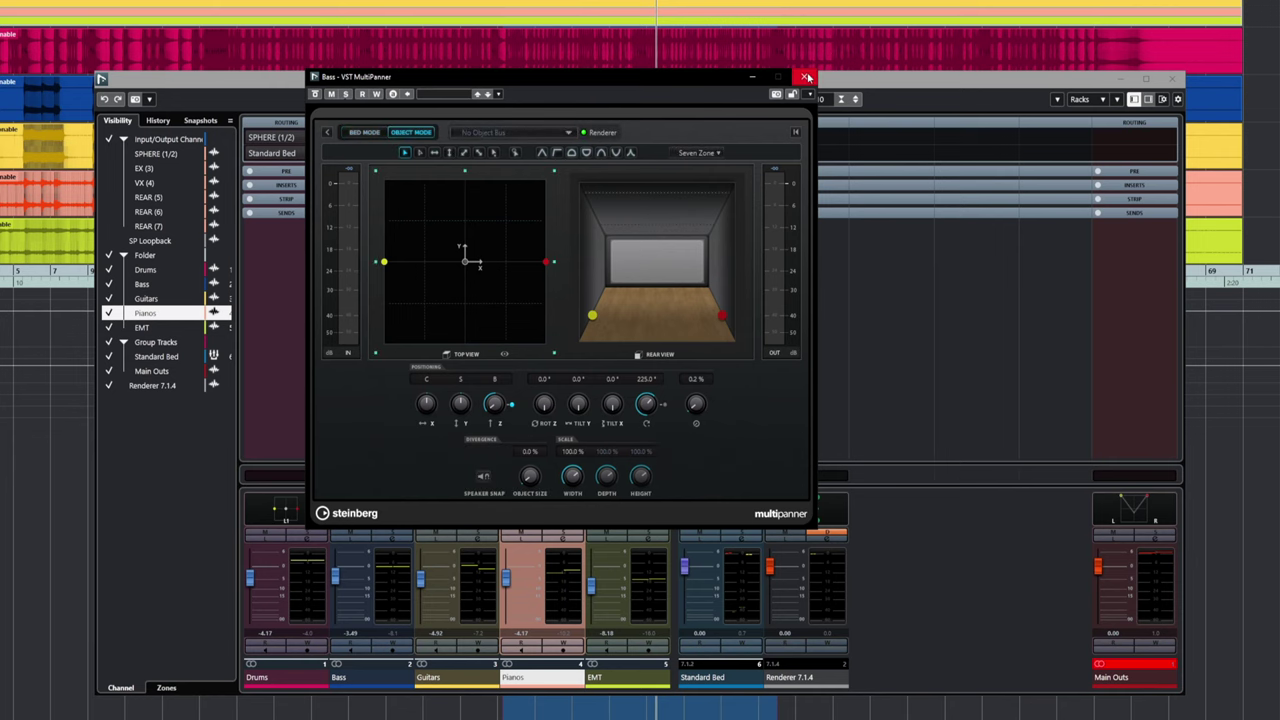
left_click(806, 77)
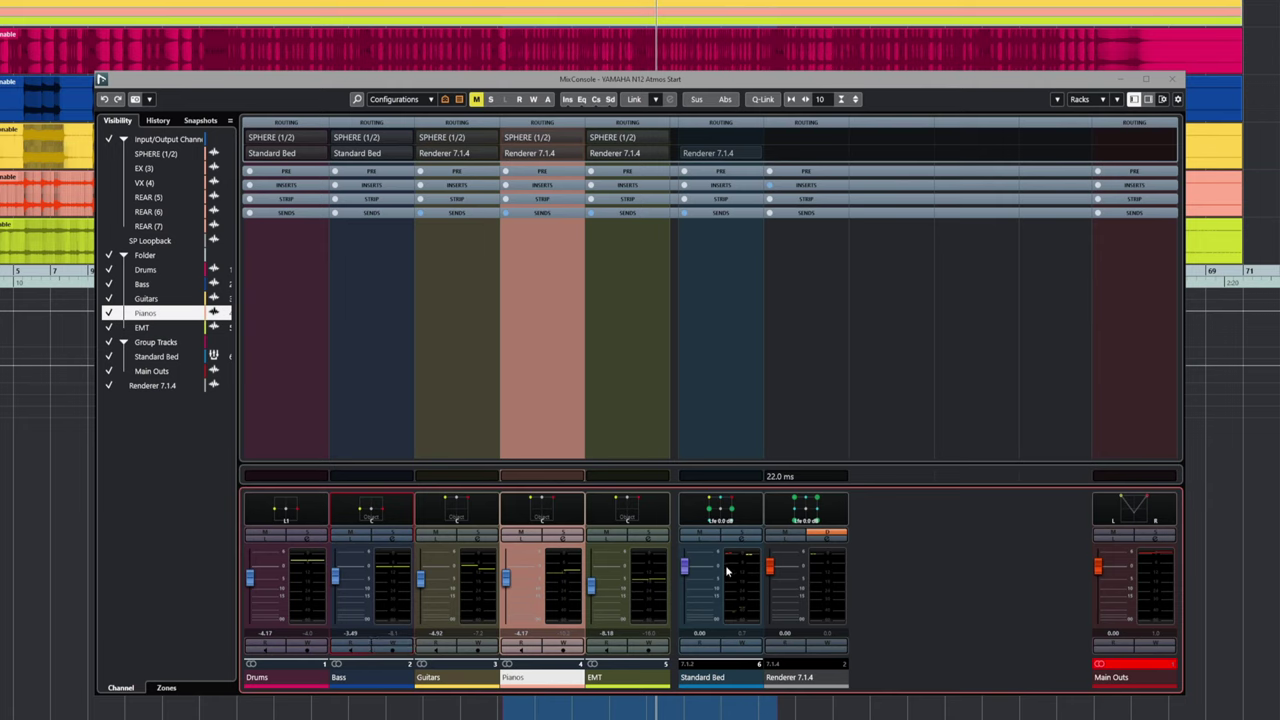
double_click(285, 513)
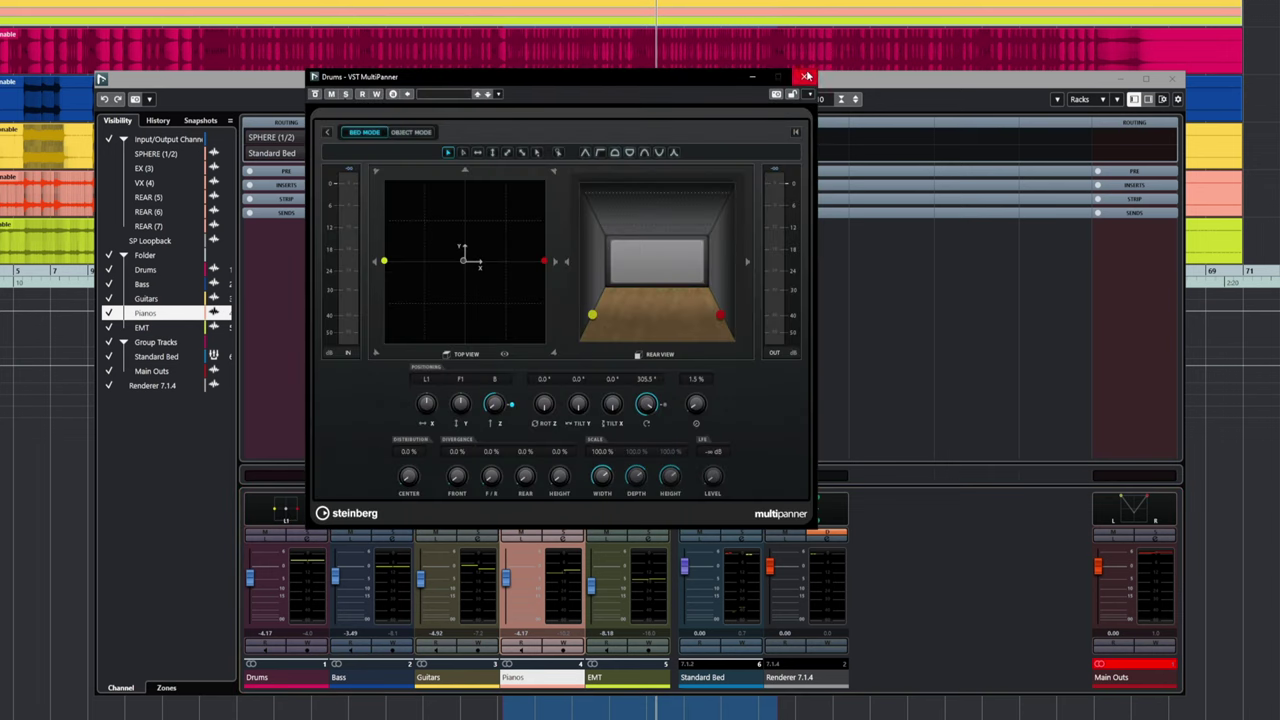
left_click(803, 76)
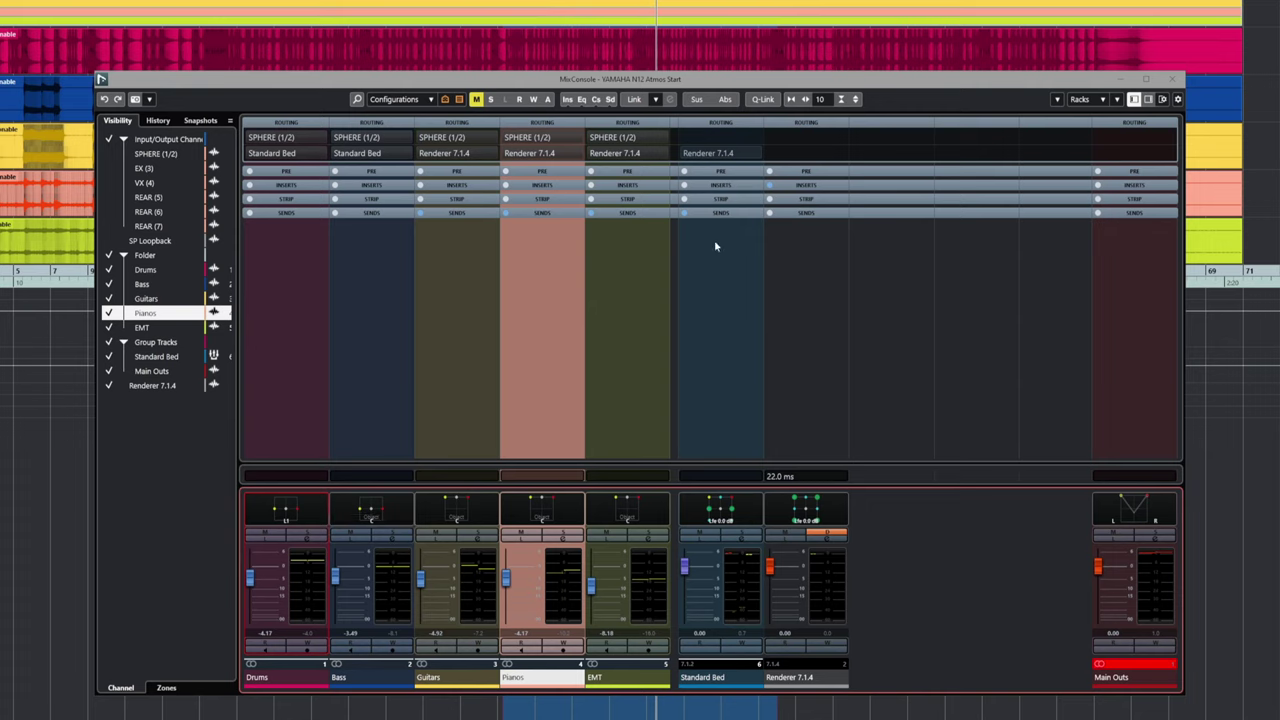
- Open Renderer for Dolby Atmos from the Renderer 7.1.4 channel's inserts and play the mix to inspect its audio objects
left_click(796, 186)
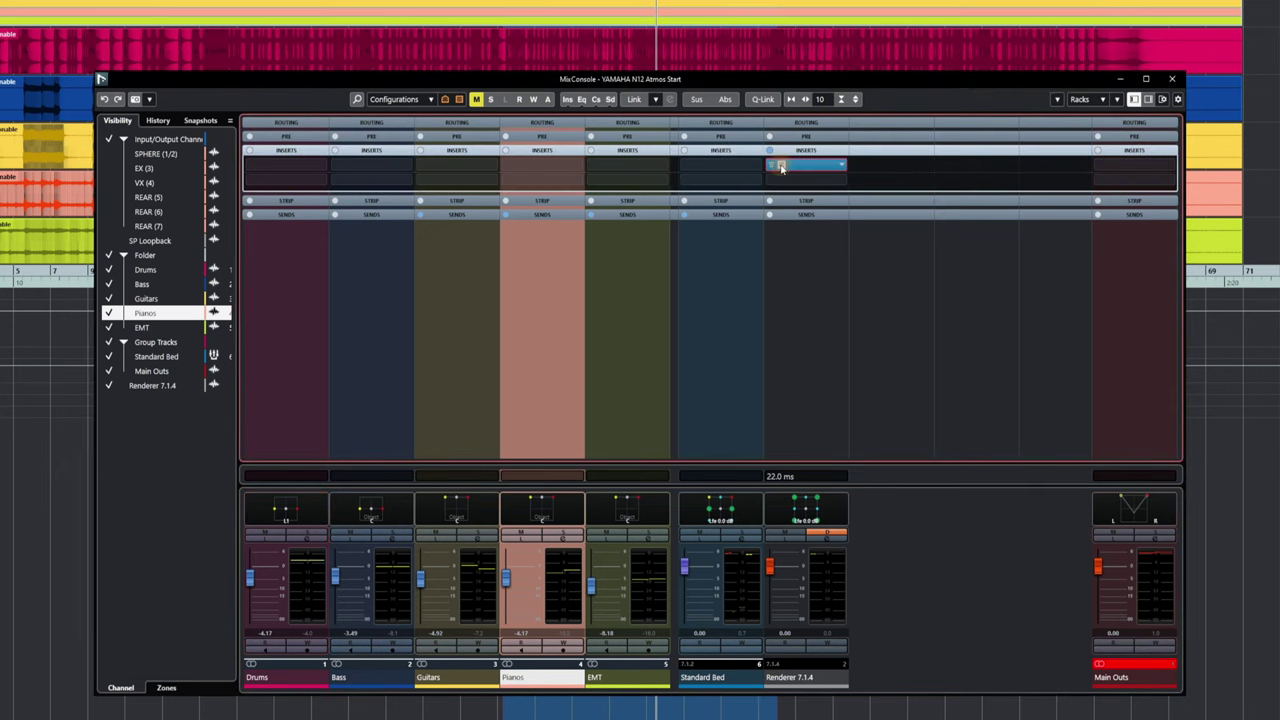
left_click(782, 168)
left_click(790, 176)
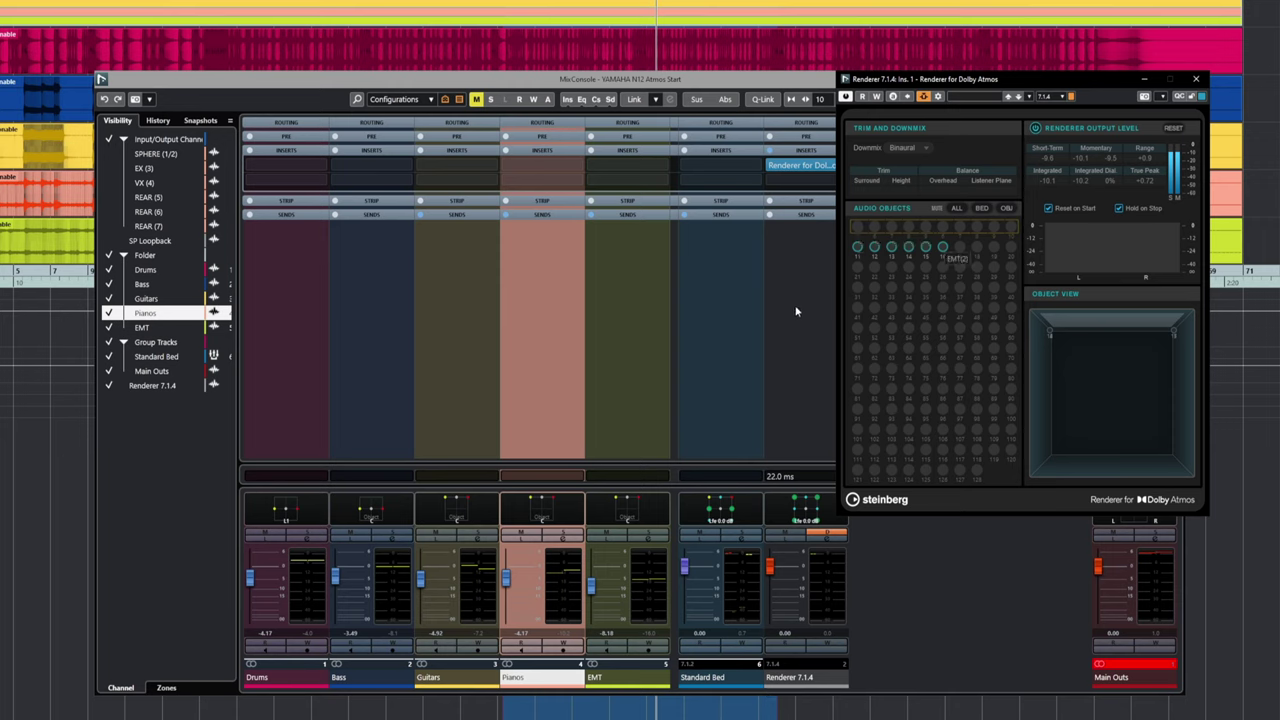
key("space")
- Open the Guitars MultiPanner and arrange it side by side with the Renderer for Dolby Atmos window
double_click(457, 514)
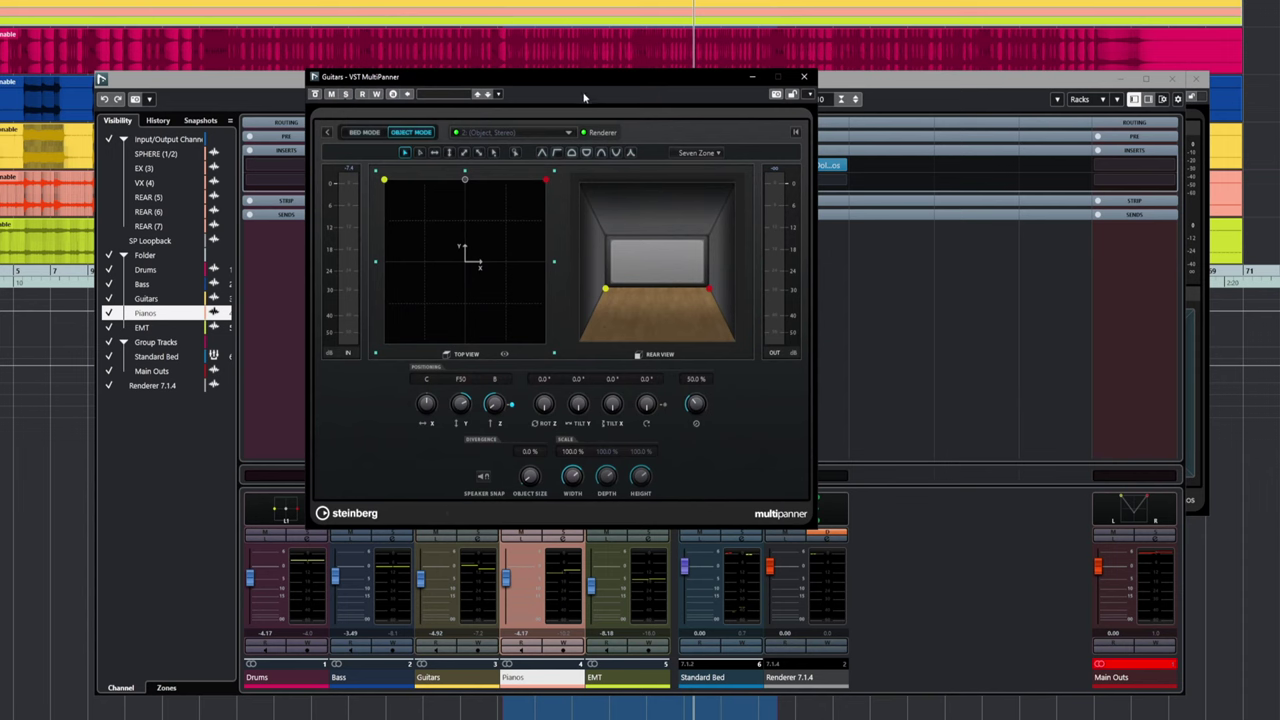
left_click_drag(567, 81, 658, 218)
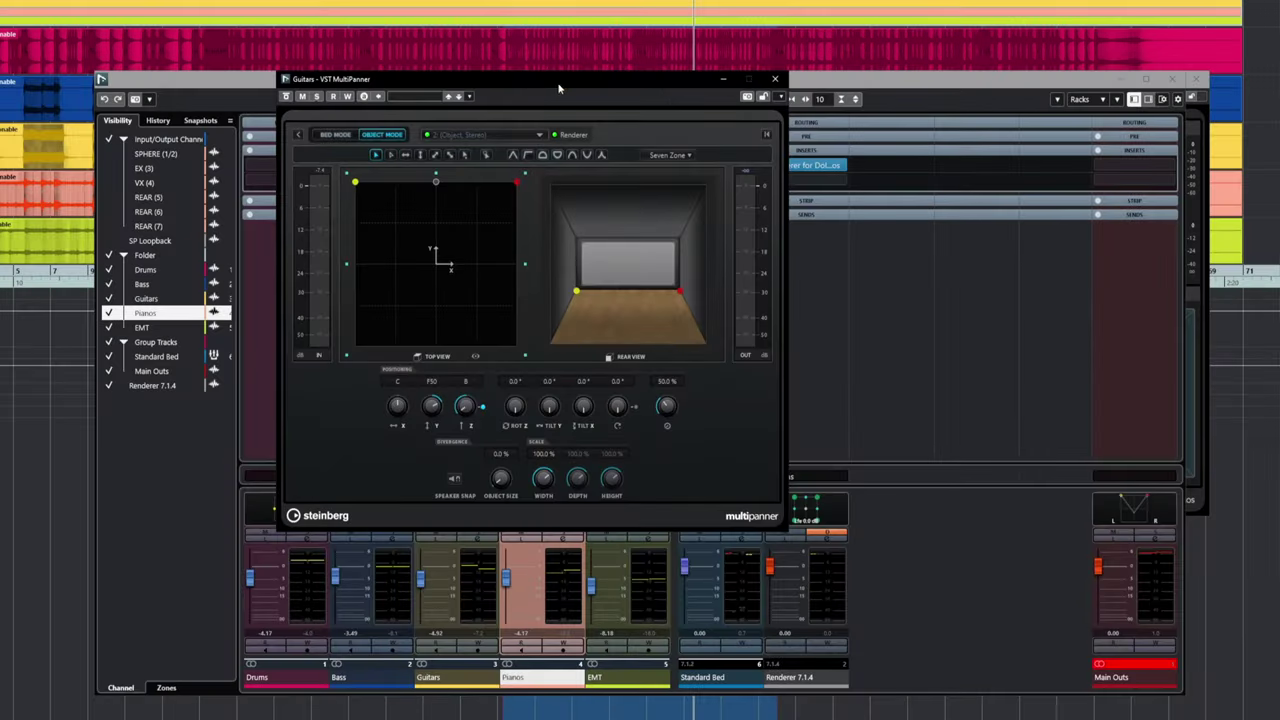
left_click_drag(558, 88, 686, 103)
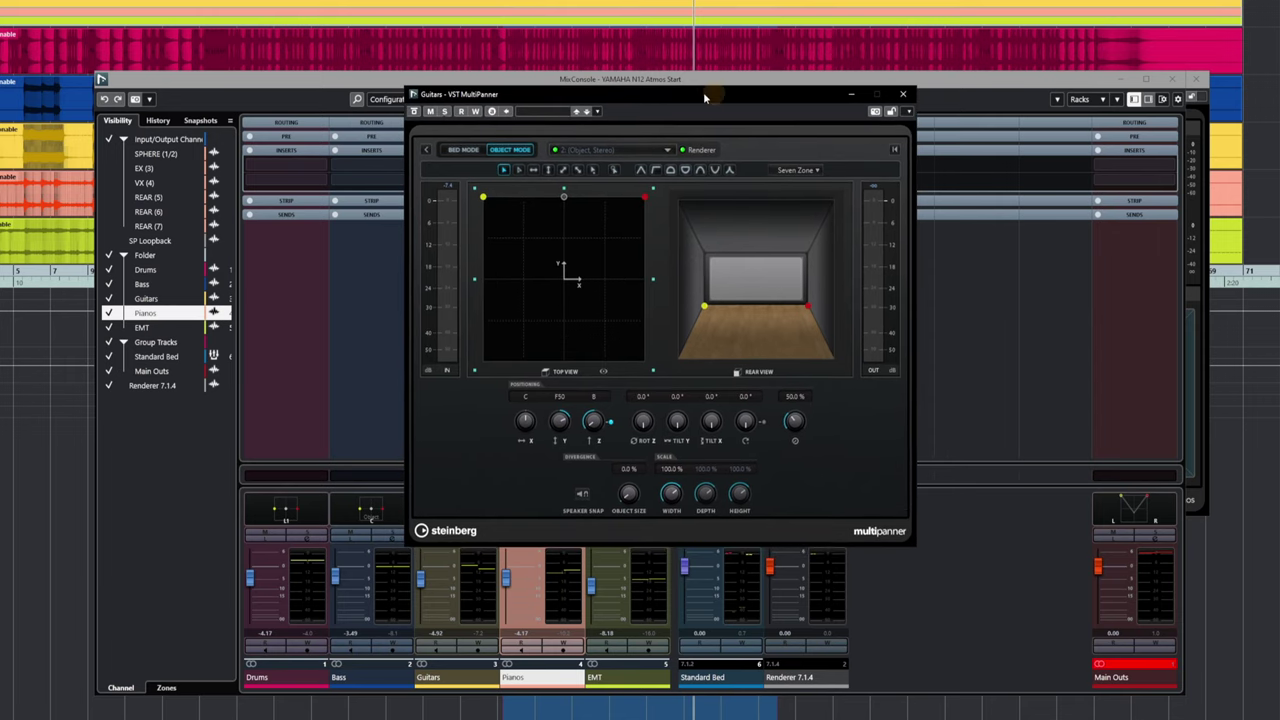
left_click_drag(705, 98, 475, 99)
left_click(1201, 217)
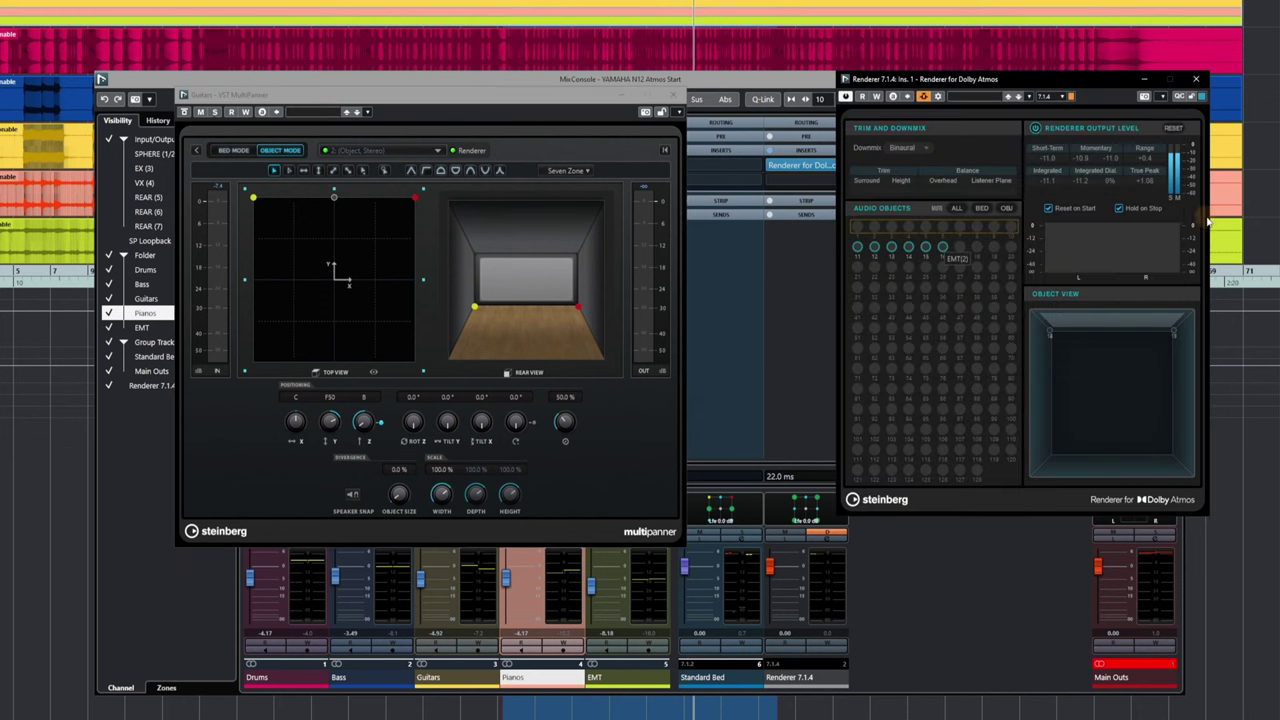
left_click_drag(994, 80, 922, 97)
left_click(577, 112)
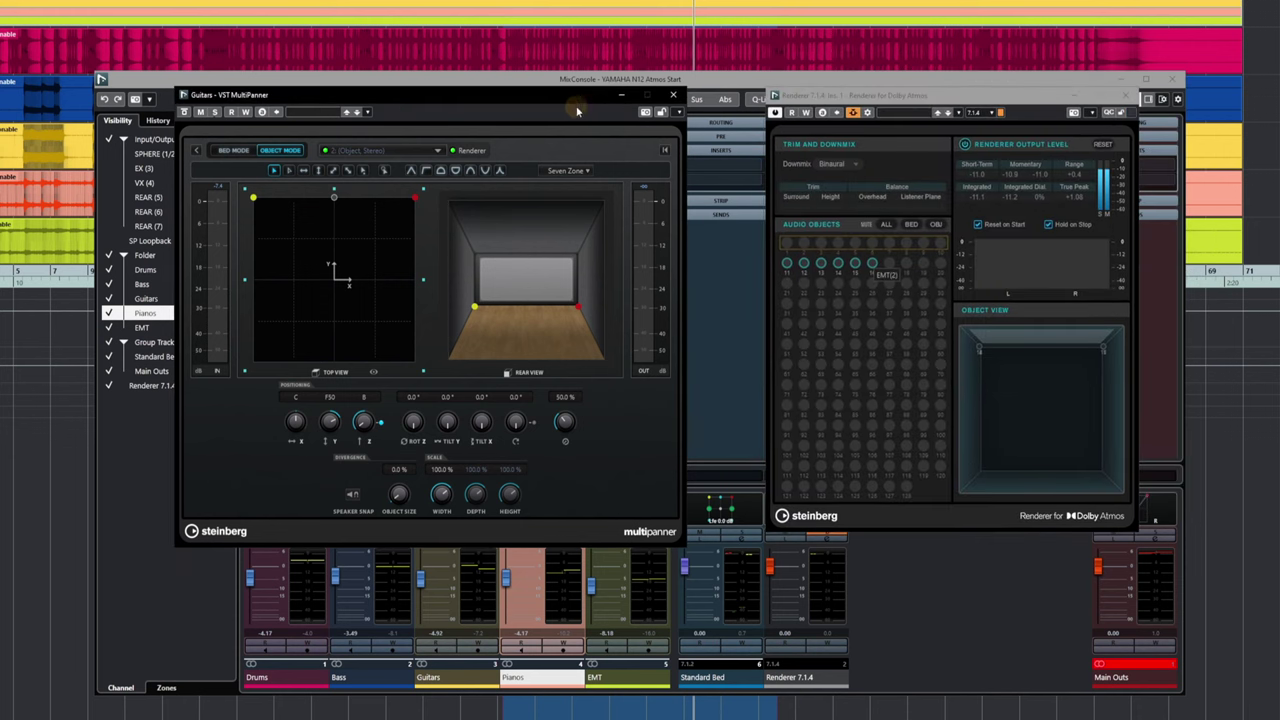
left_click_drag(558, 99, 619, 101)
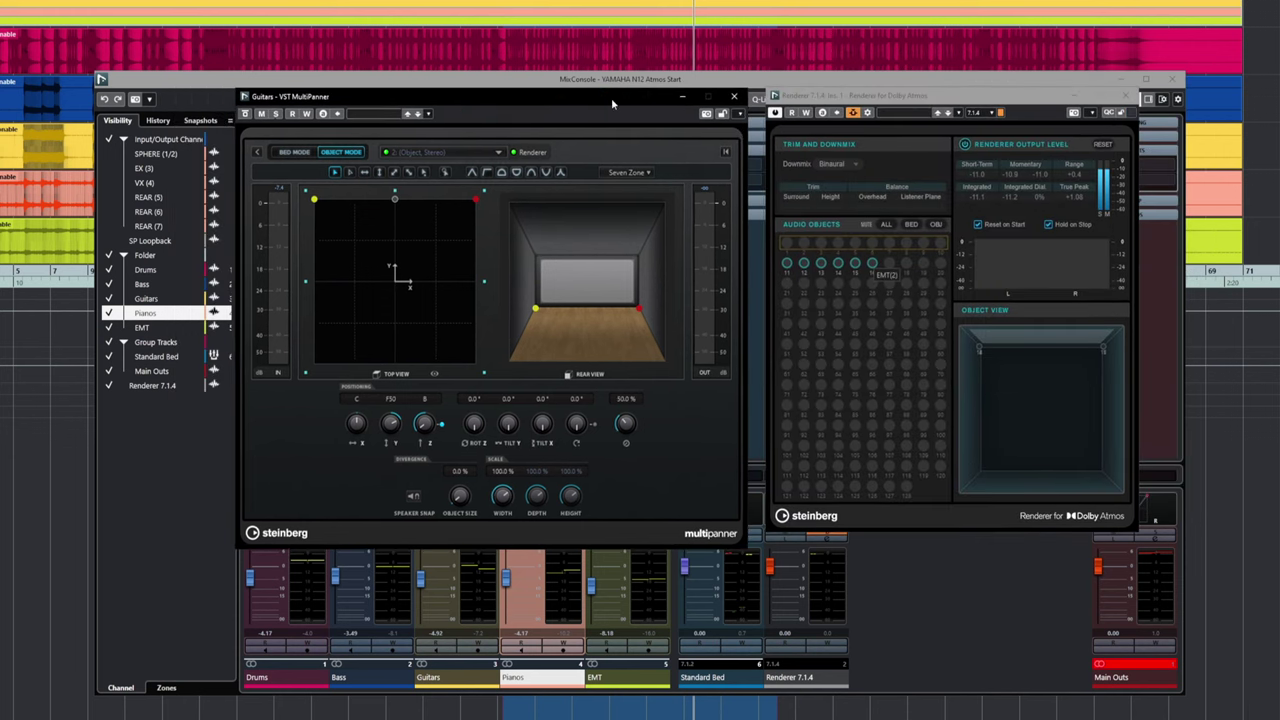
- Play the mix, solo the Guitars channel and reopen its MultiPanner
key("space")
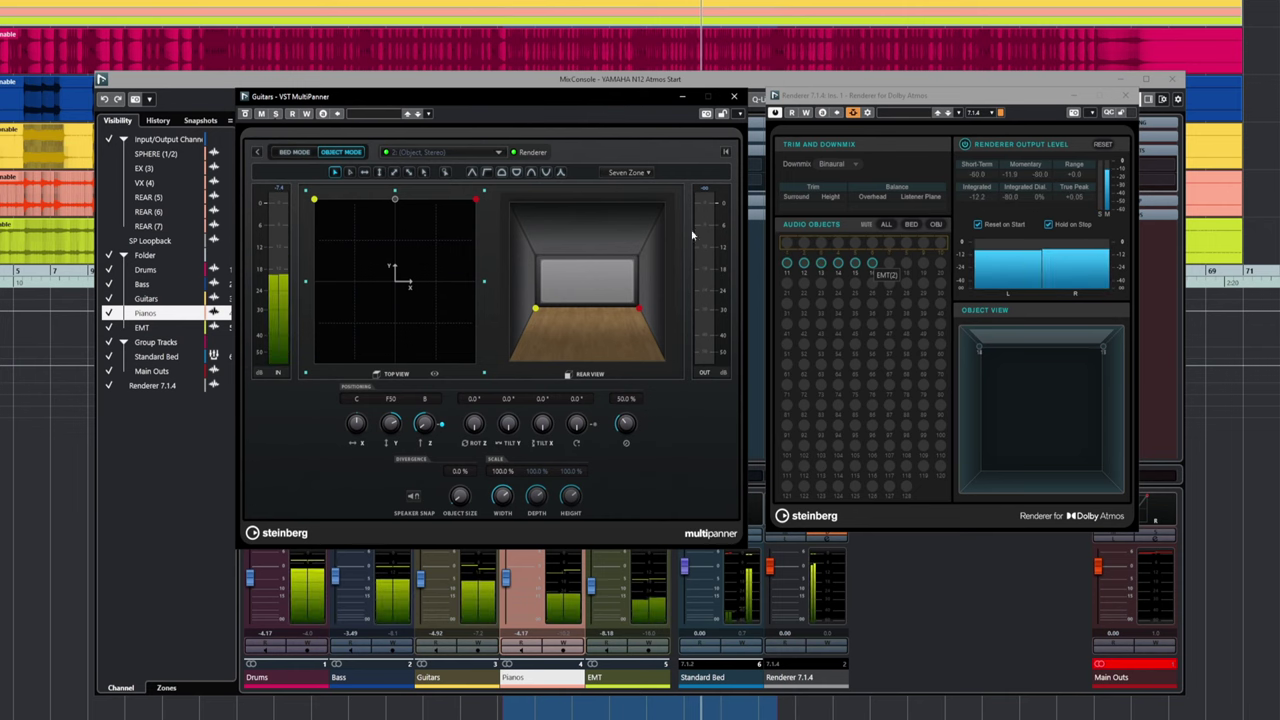
left_click(465, 679)
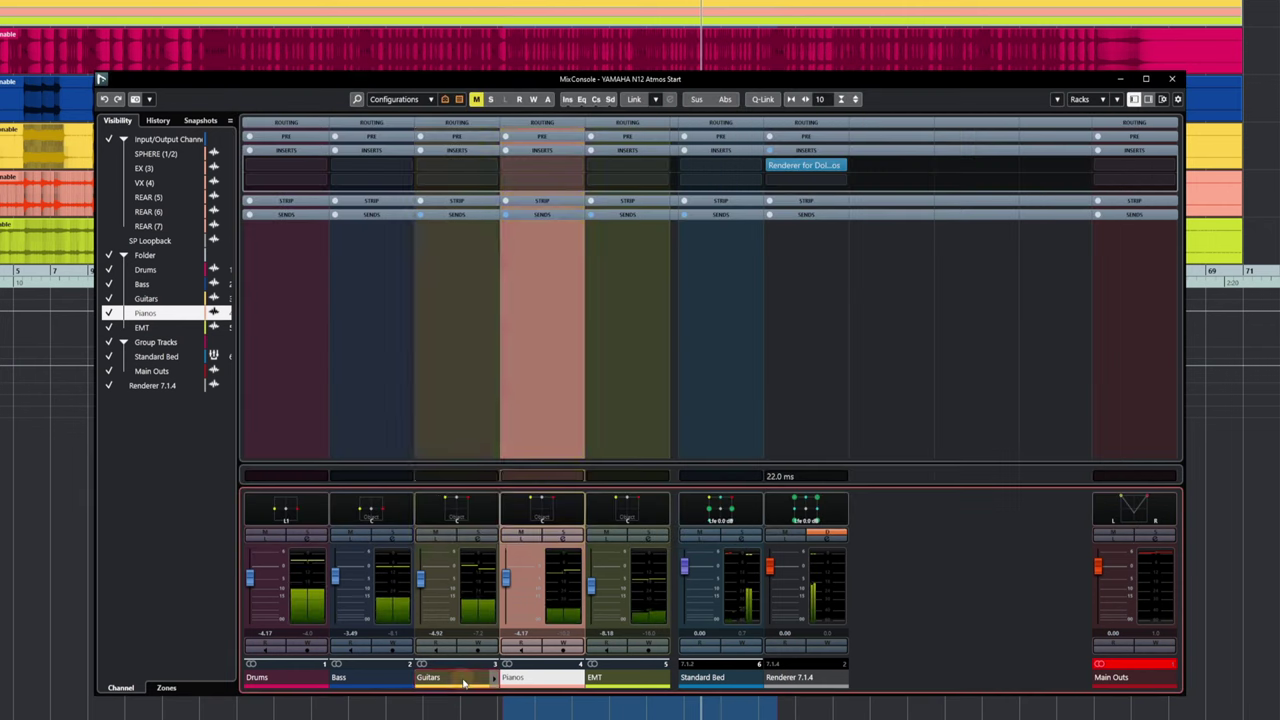
double_click(458, 515)
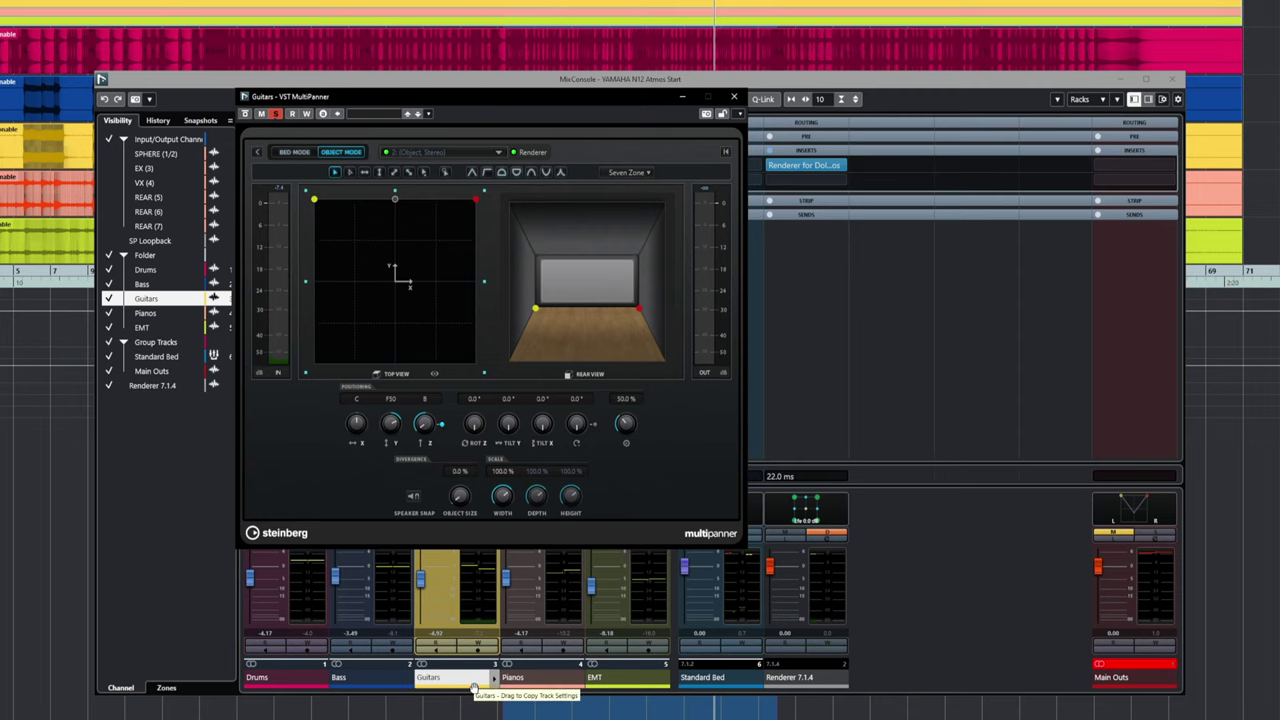
- Reopen the Dolby Atmos renderer, keep its window always on top and place the Guitars MultiPanner beside it
left_click(785, 167)
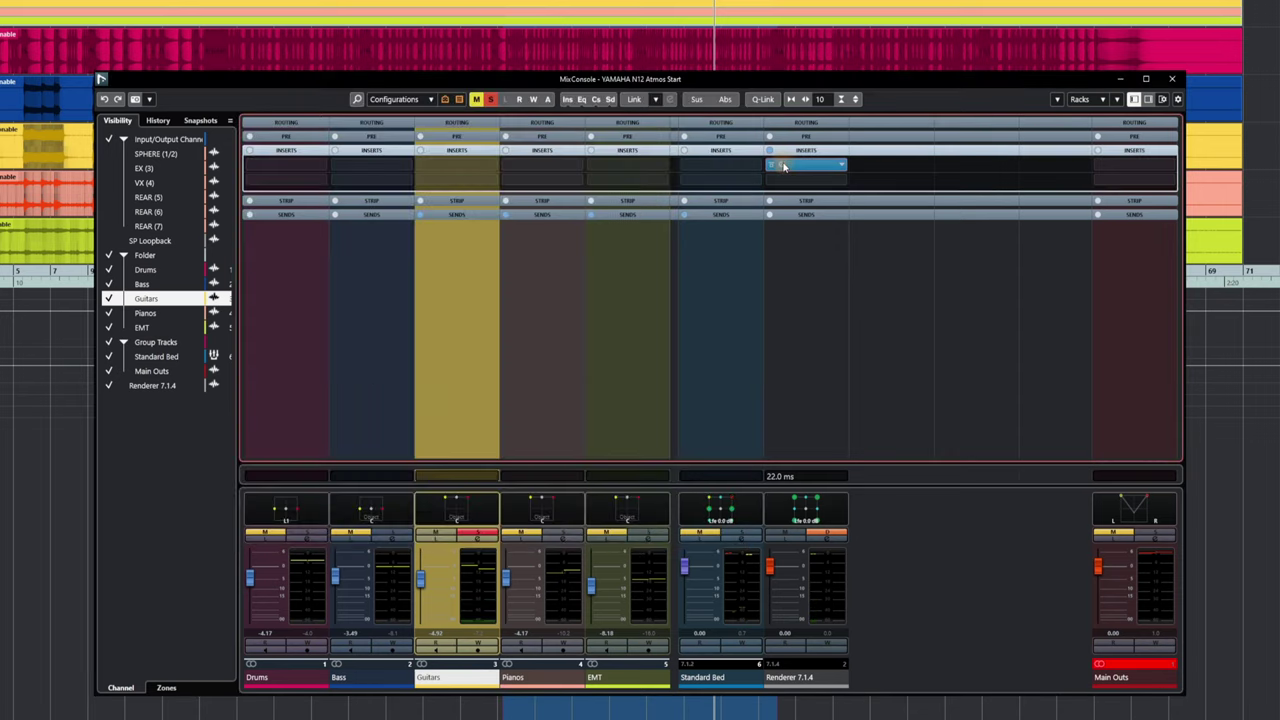
left_click(785, 167)
right_click(1032, 111)
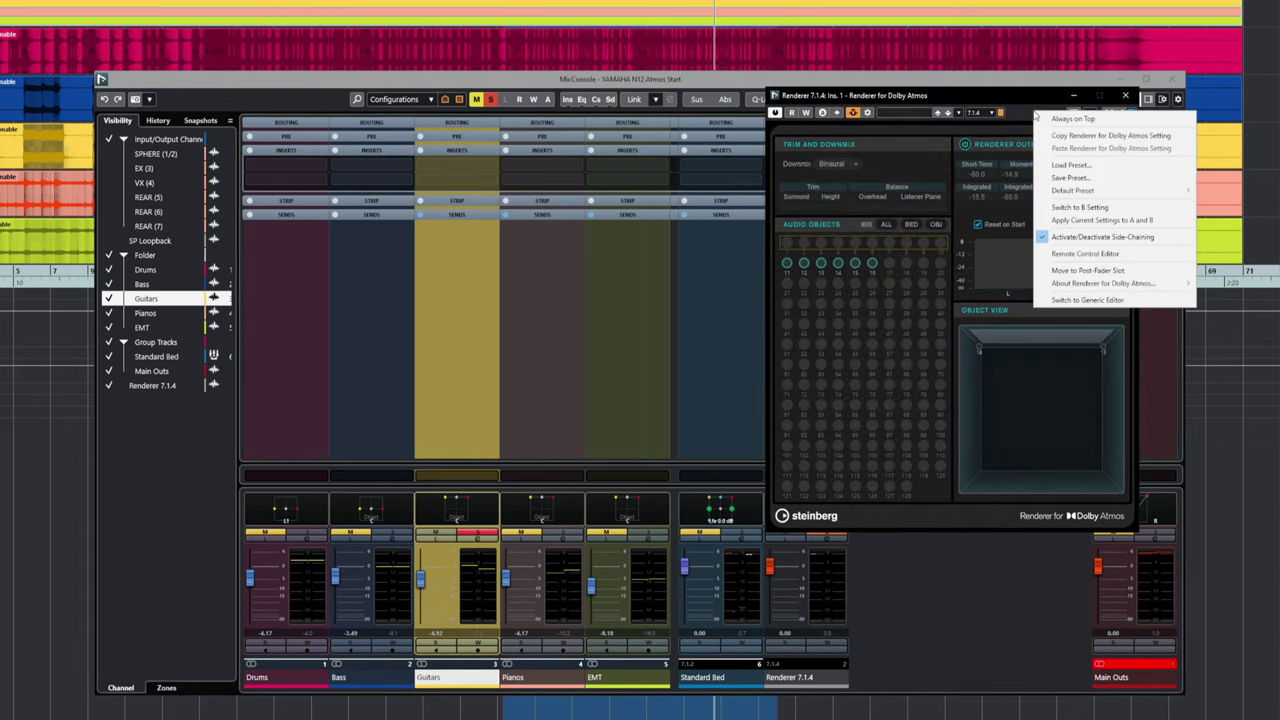
left_click(1047, 119)
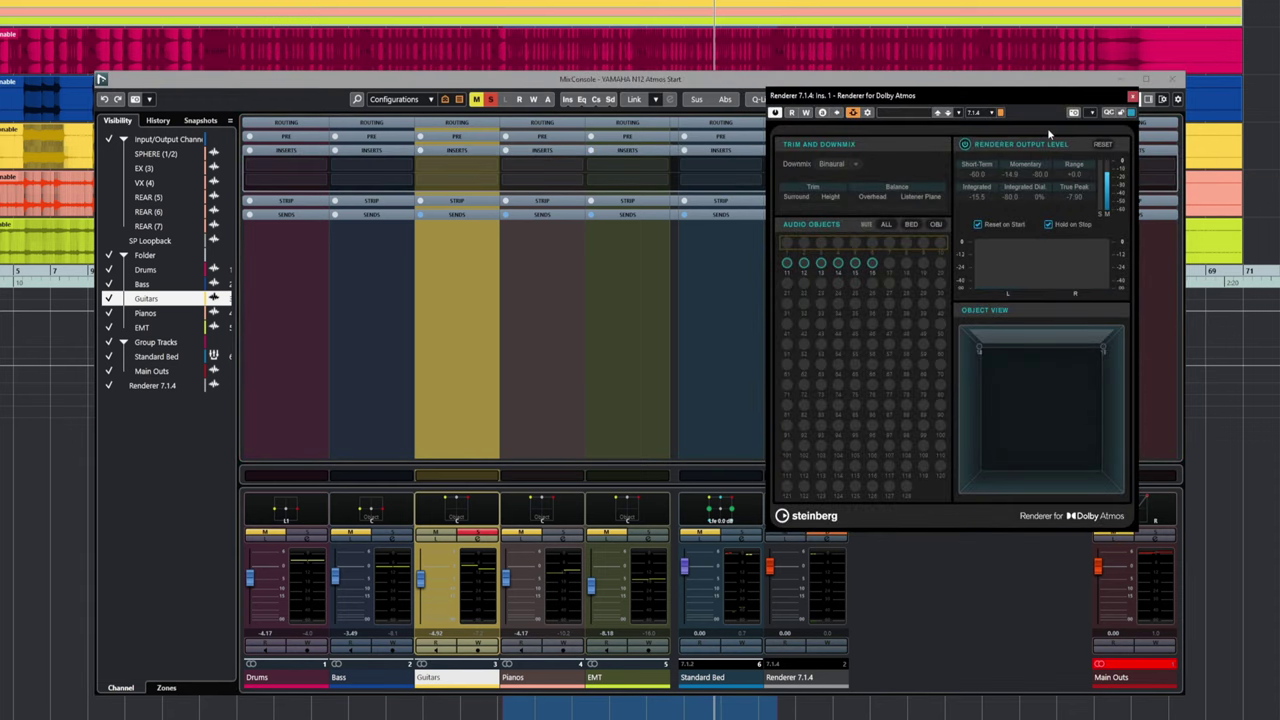
left_click(476, 535)
left_click(476, 536)
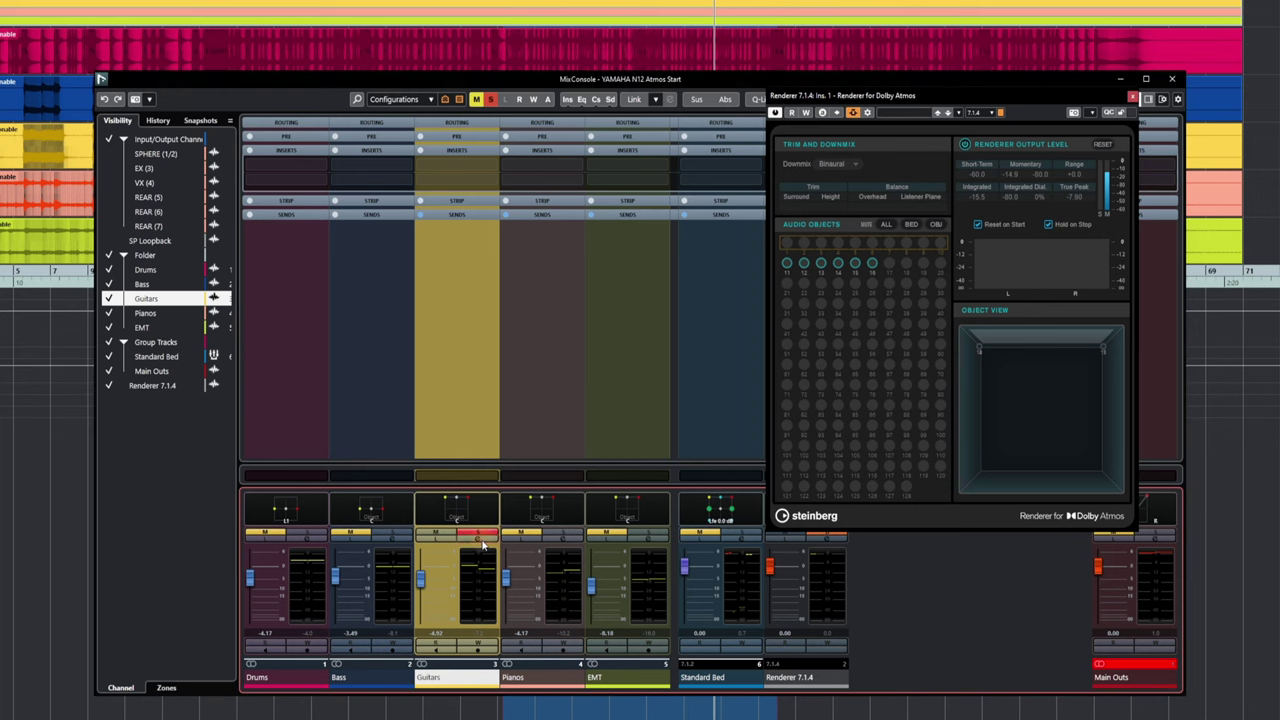
double_click(456, 510)
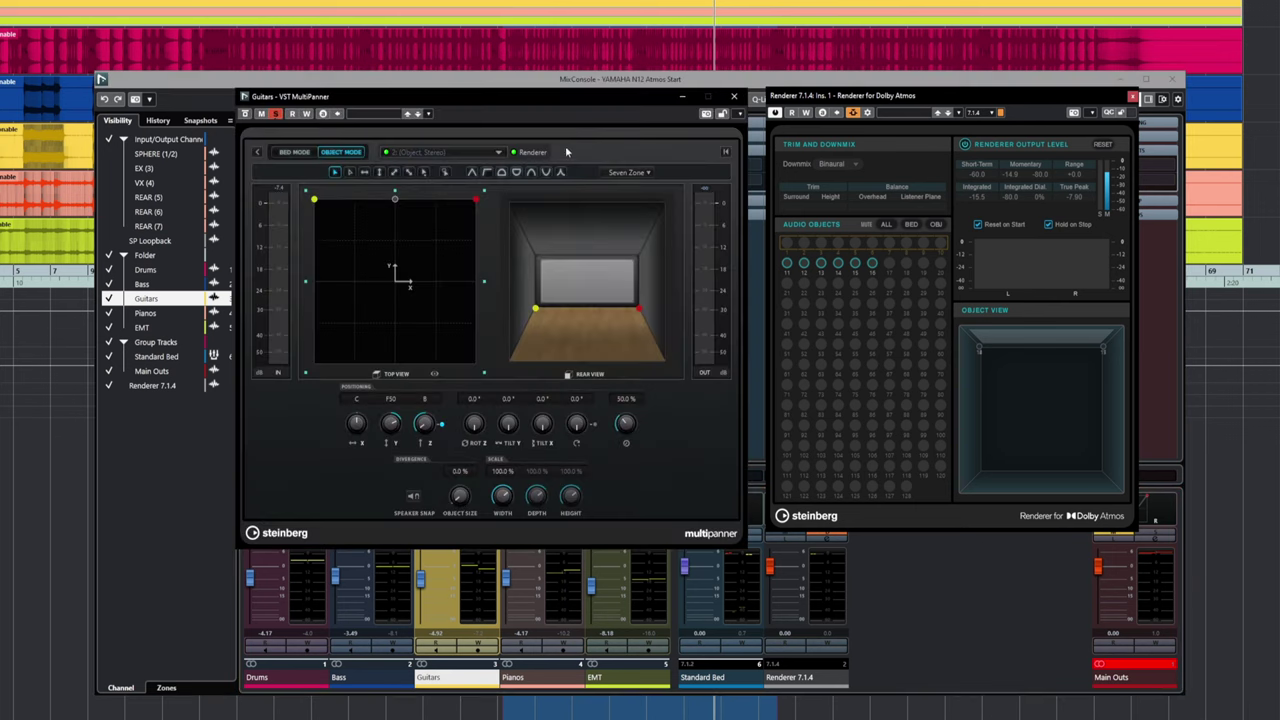
left_click_drag(560, 113, 576, 110)
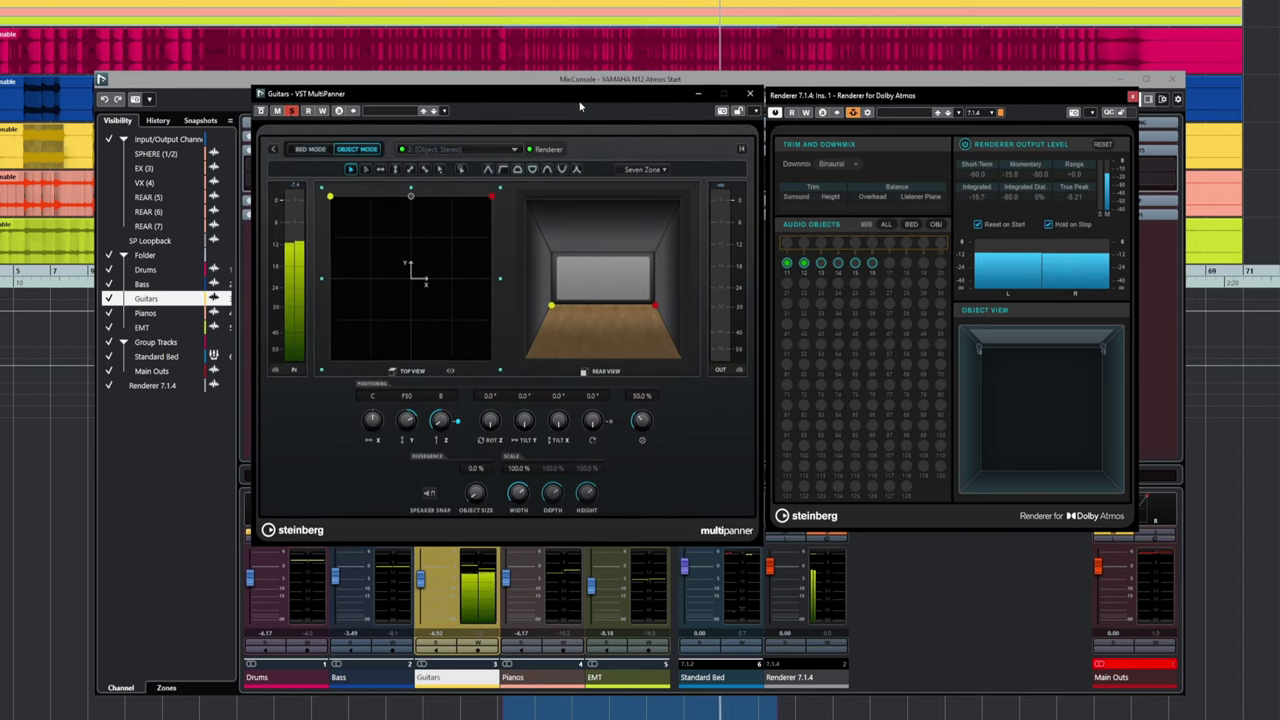
- Change the renderer's downmix to 7.1.4 and play the soloed Guitars to check the channel meters
left_click(838, 163)
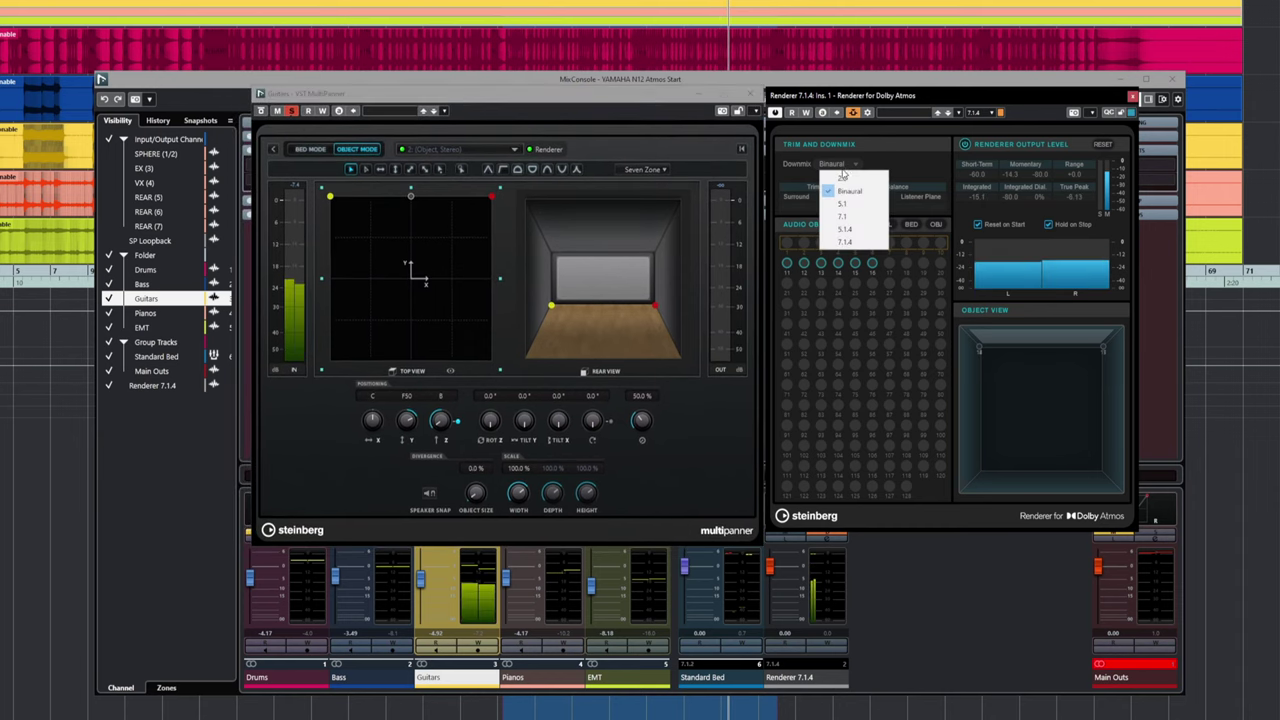
left_click(850, 241)
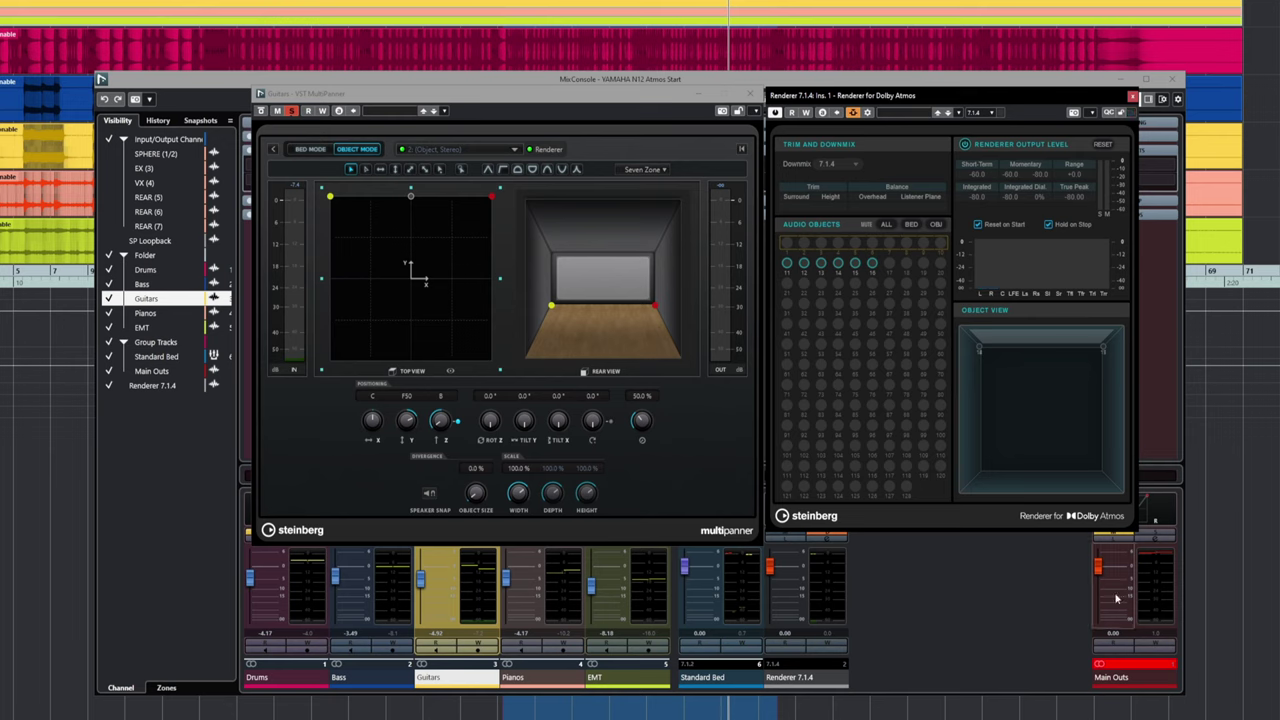
key("space")
key("space")
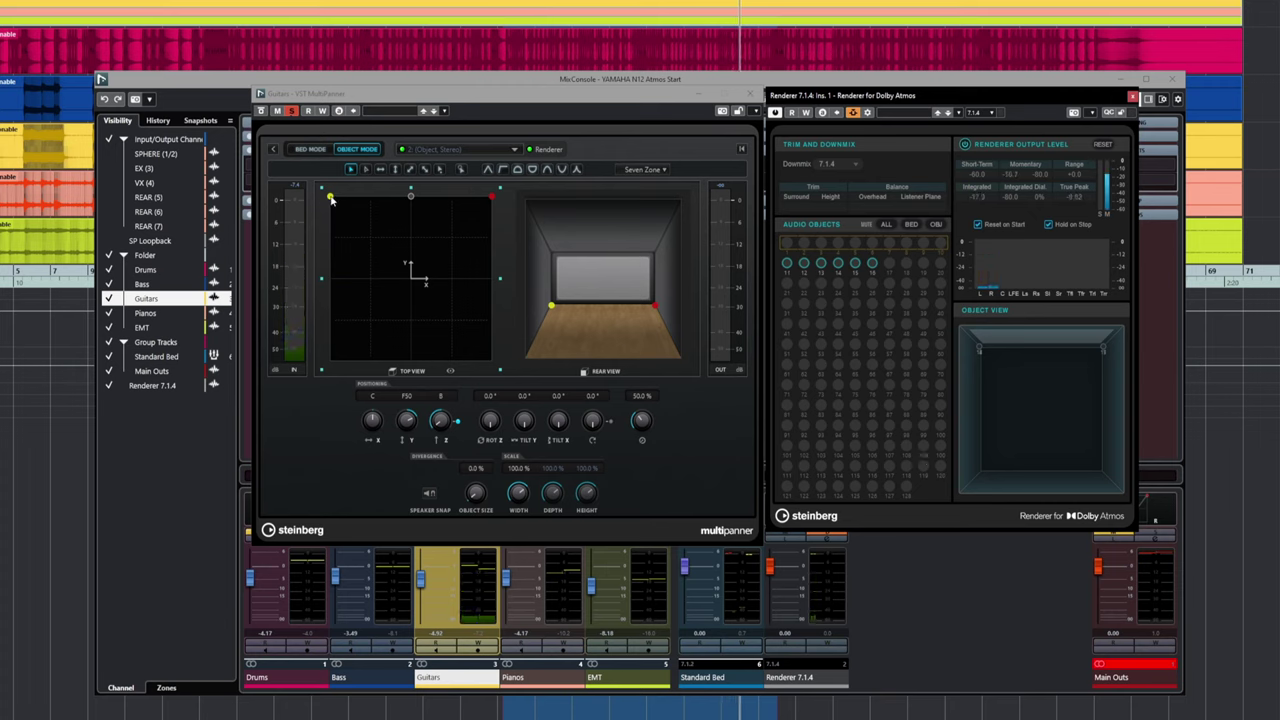
- Move the Guitars object pair behind the room's centre to about R6, R13 and play it from the left locator
left_click_drag(331, 198, 328, 191)
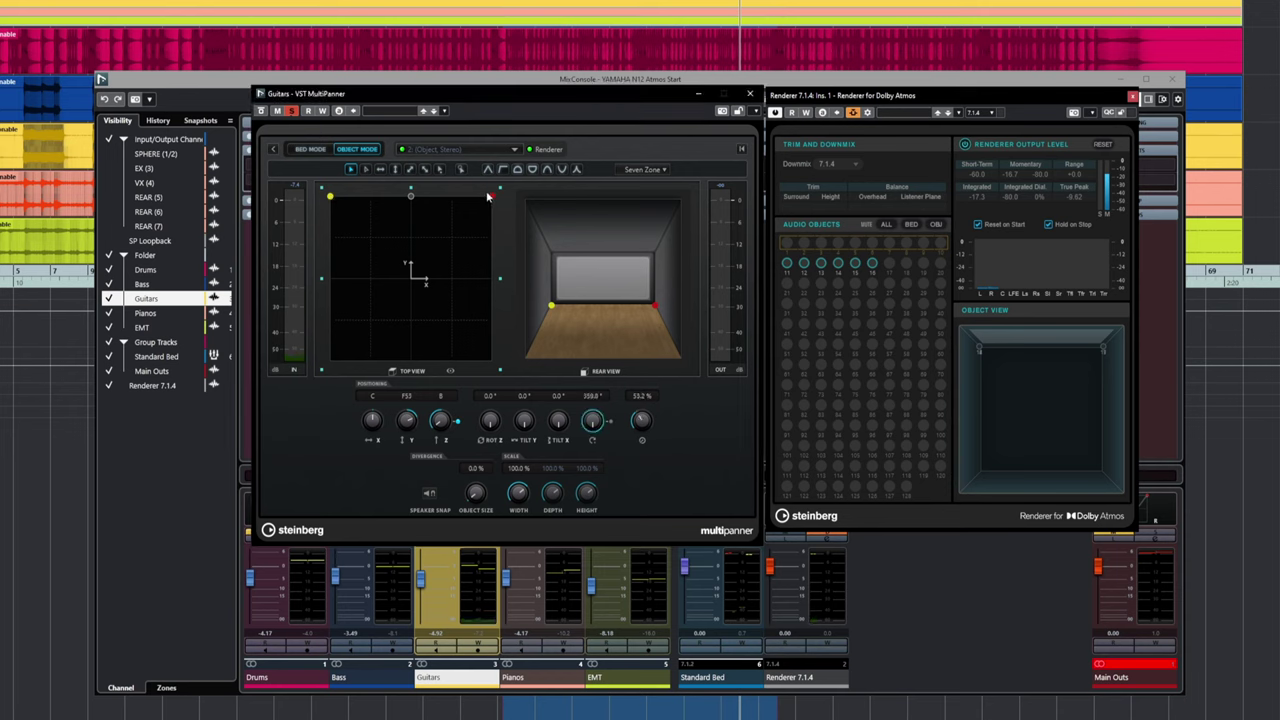
mouse_move(411, 199)
left_mouse_down()
mouse_move(414, 212)
mouse_move(410, 195)
left_mouse_up()
mouse_move(411, 197)
left_mouse_down()
mouse_move(410, 236)
mouse_move(413, 213)
left_mouse_up()
left_click_drag(415, 215, 423, 300)
key("KP_1")
key("space")
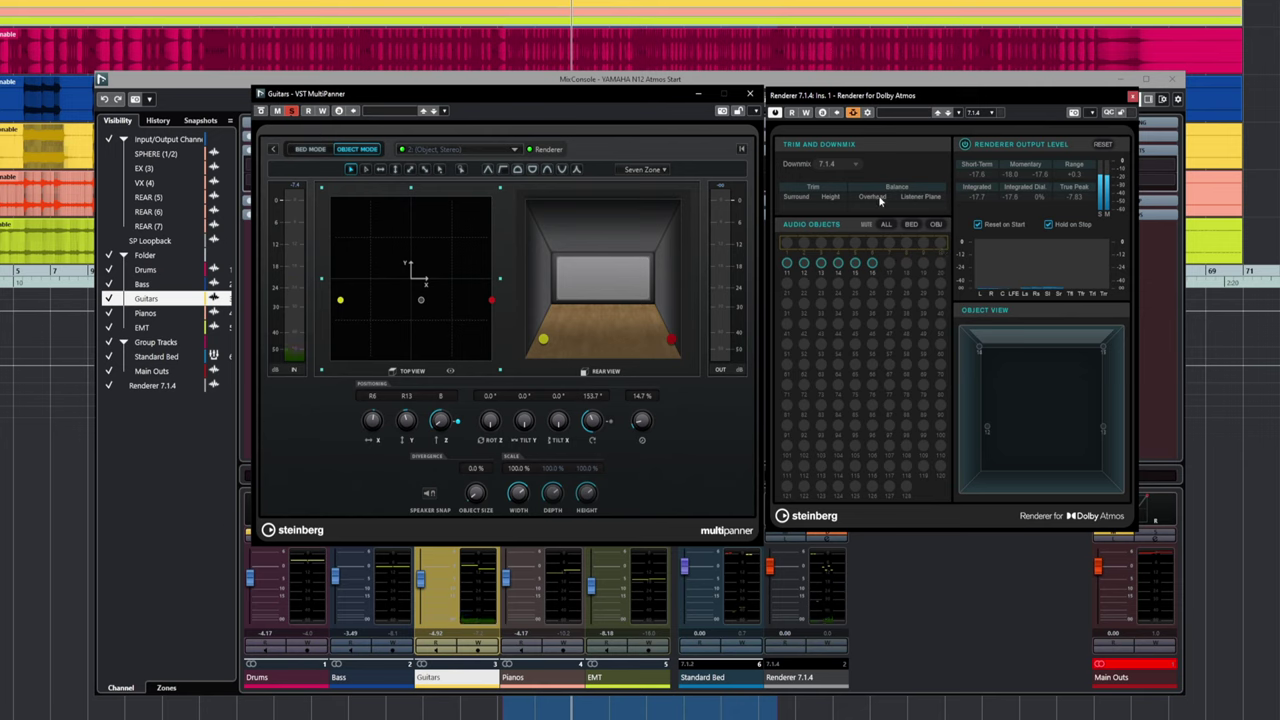
- Set the renderer's downmix to Binaural and move the Guitars object pair to the room's centre, about C, R2
left_click(830, 163)
left_click(855, 190)
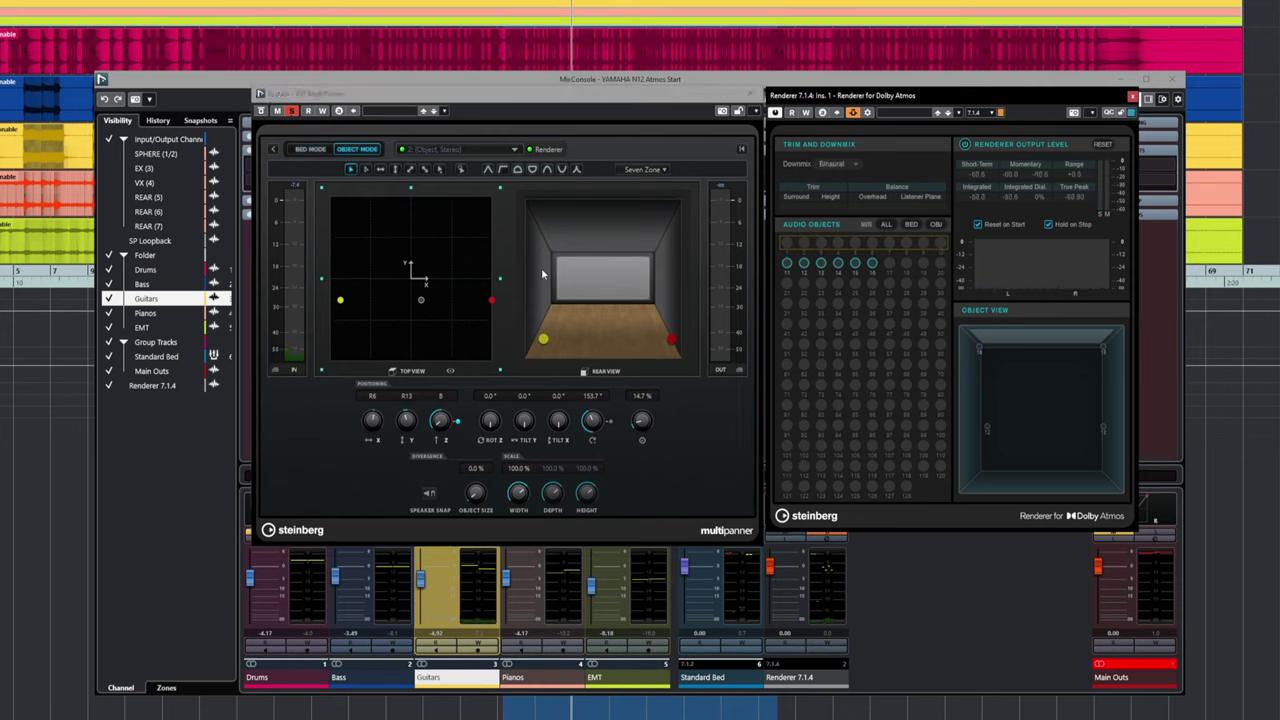
mouse_move(418, 302)
left_mouse_down()
mouse_move(415, 201)
mouse_move(406, 370)
mouse_move(410, 280)
left_mouse_up()
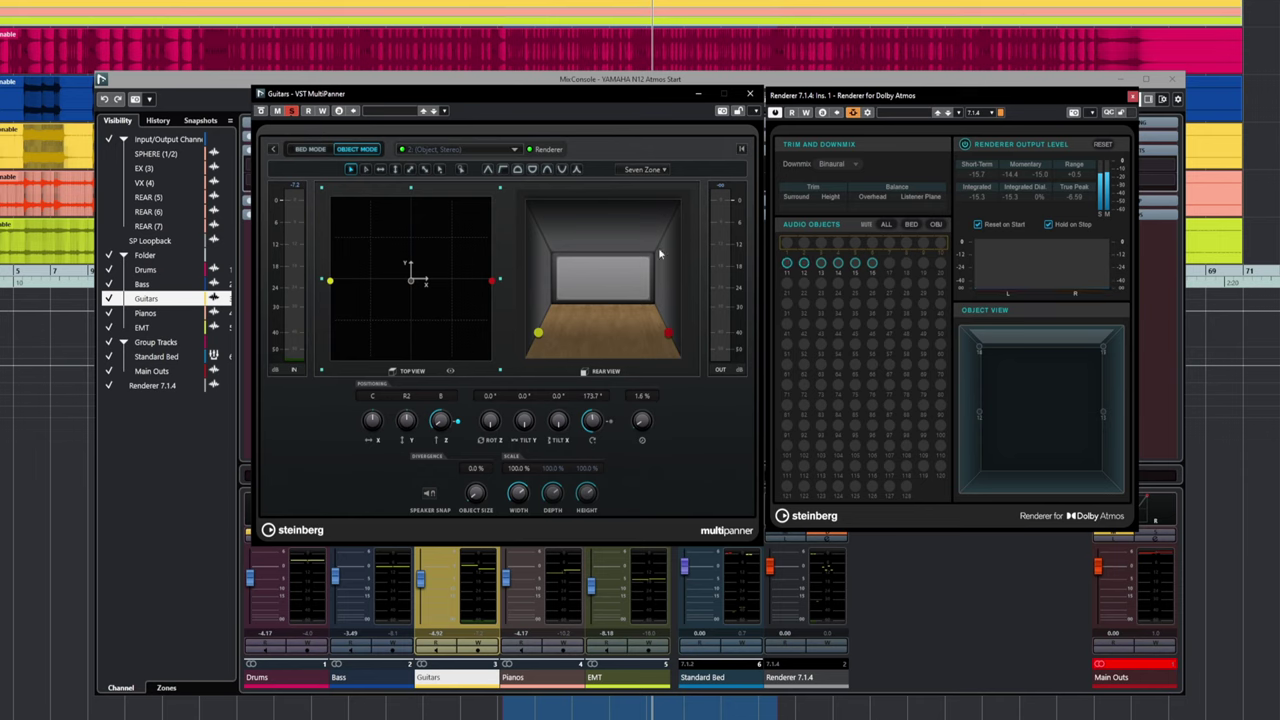
- Raise the Guitars object pair to about B26 in height and bring it forward to about R6, F22
left_click_drag(669, 335, 672, 319)
mouse_move(541, 336)
left_mouse_down()
mouse_move(531, 276)
mouse_move(536, 325)
mouse_move(542, 115)
mouse_move(543, 248)
left_mouse_up()
mouse_move(491, 281)
left_mouse_down()
mouse_move(490, 211)
mouse_move(488, 278)
mouse_move(491, 243)
left_mouse_up()
mouse_move(550, 312)
left_mouse_down()
mouse_move(558, 232)
mouse_move(551, 300)
left_mouse_up()
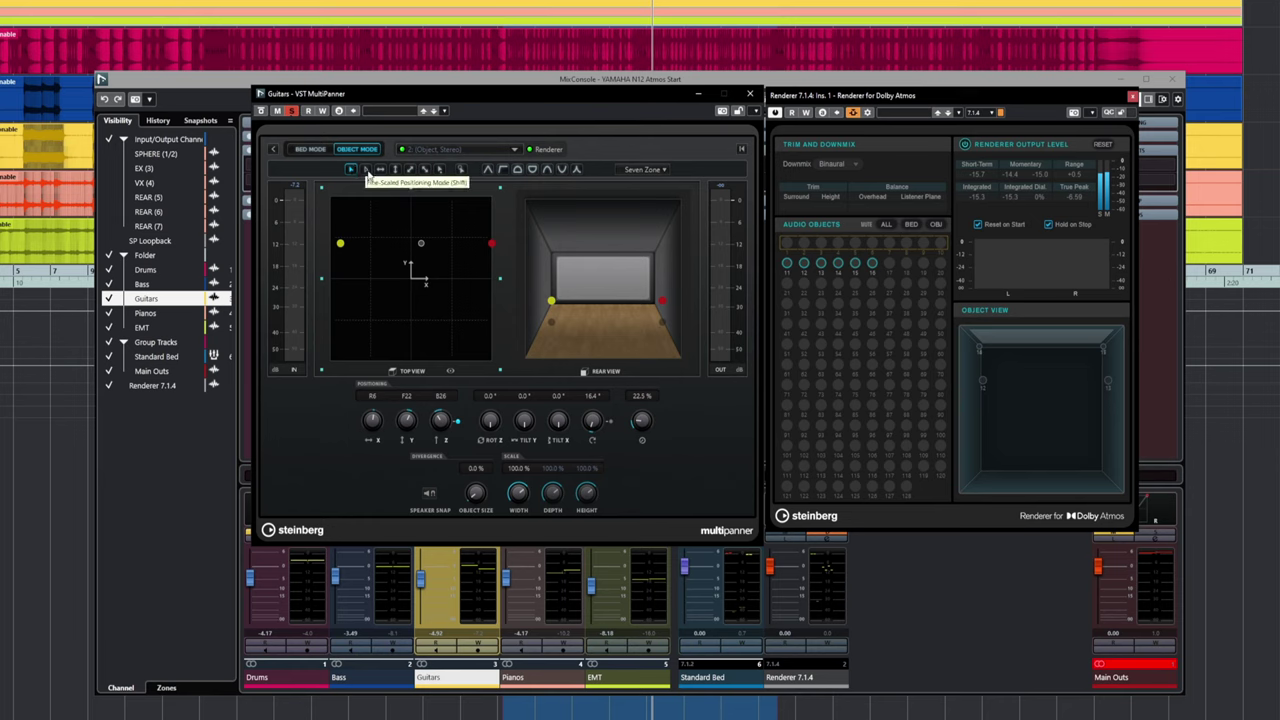
- Reposition the Guitars object pair to about R7, F13 in scaled positioning mode, then leave that mode
left_click(366, 170)
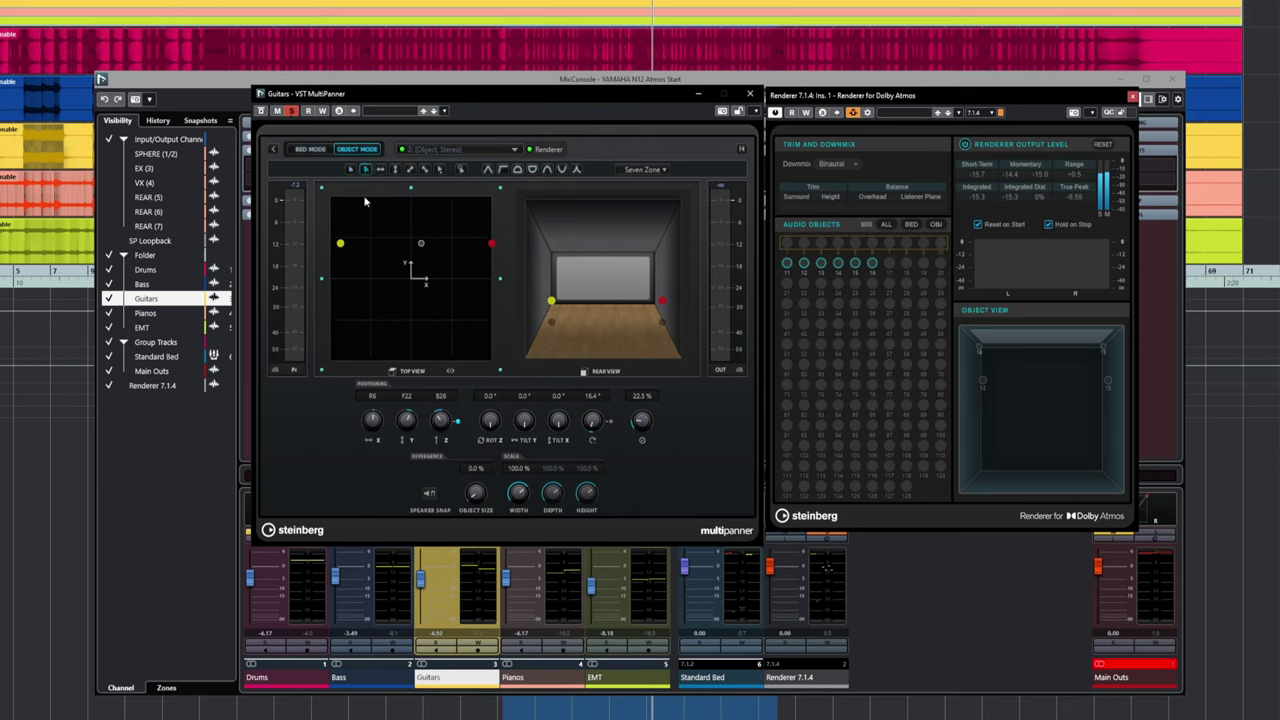
left_click_drag(340, 247, 345, 323)
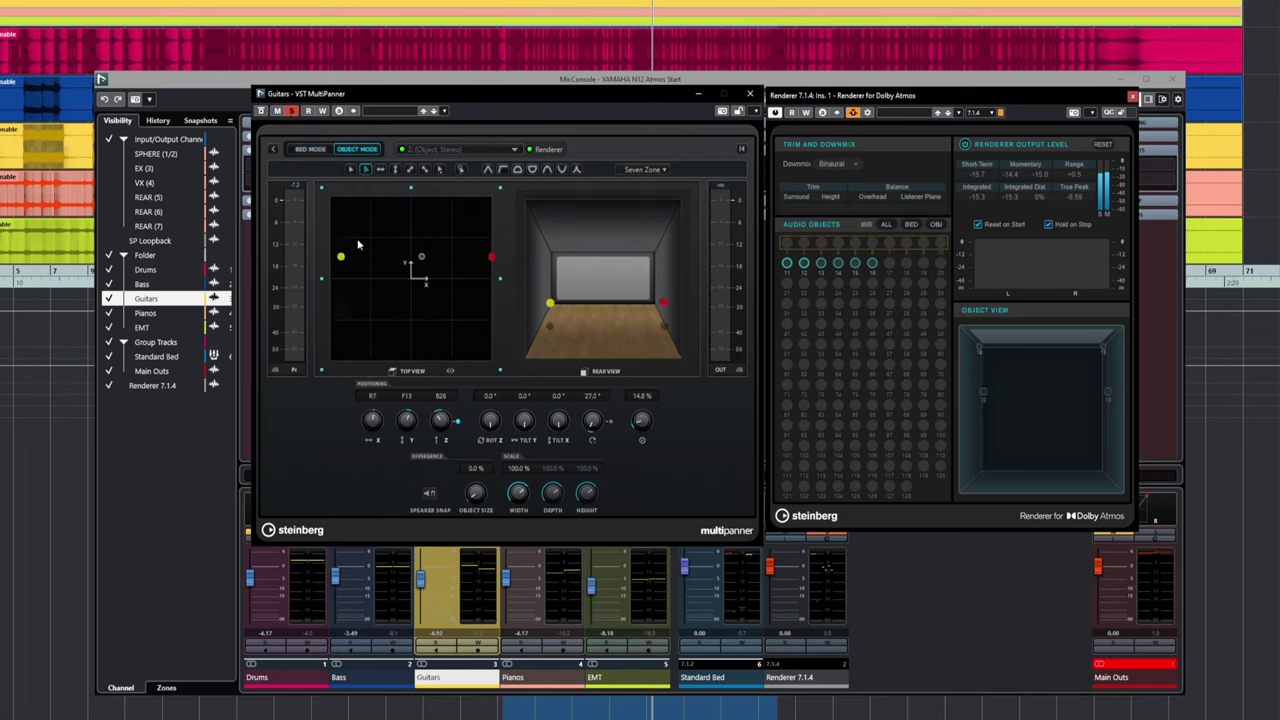
left_click(350, 171)
- Restrict panning to horizontal movements only and adjust the Guitars object pair to about R4, with height about B31
left_click(380, 170)
mouse_move(354, 278)
left_mouse_down()
mouse_move(364, 348)
mouse_move(370, 266)
mouse_move(407, 267)
mouse_move(341, 258)
left_mouse_up()
left_click(380, 170)
mouse_move(554, 304)
left_mouse_down()
mouse_move(560, 230)
mouse_move(552, 307)
left_mouse_up()
mouse_move(426, 258)
left_mouse_down()
mouse_move(404, 255)
mouse_move(443, 256)
mouse_move(417, 257)
left_mouse_up()
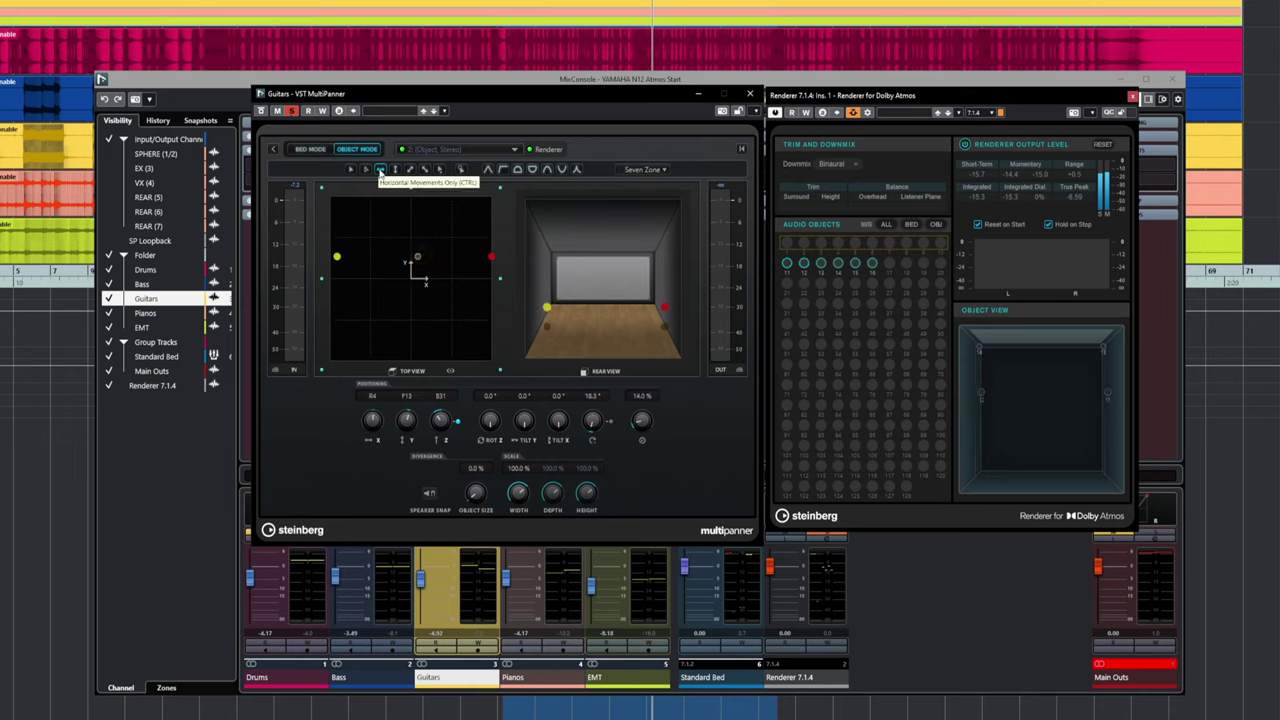
- Restore standard positioning, enable independent left/right channel positioning, and move both Guitars channels rearward and inward, centring the pair at about L3, R28
left_click(351, 169)
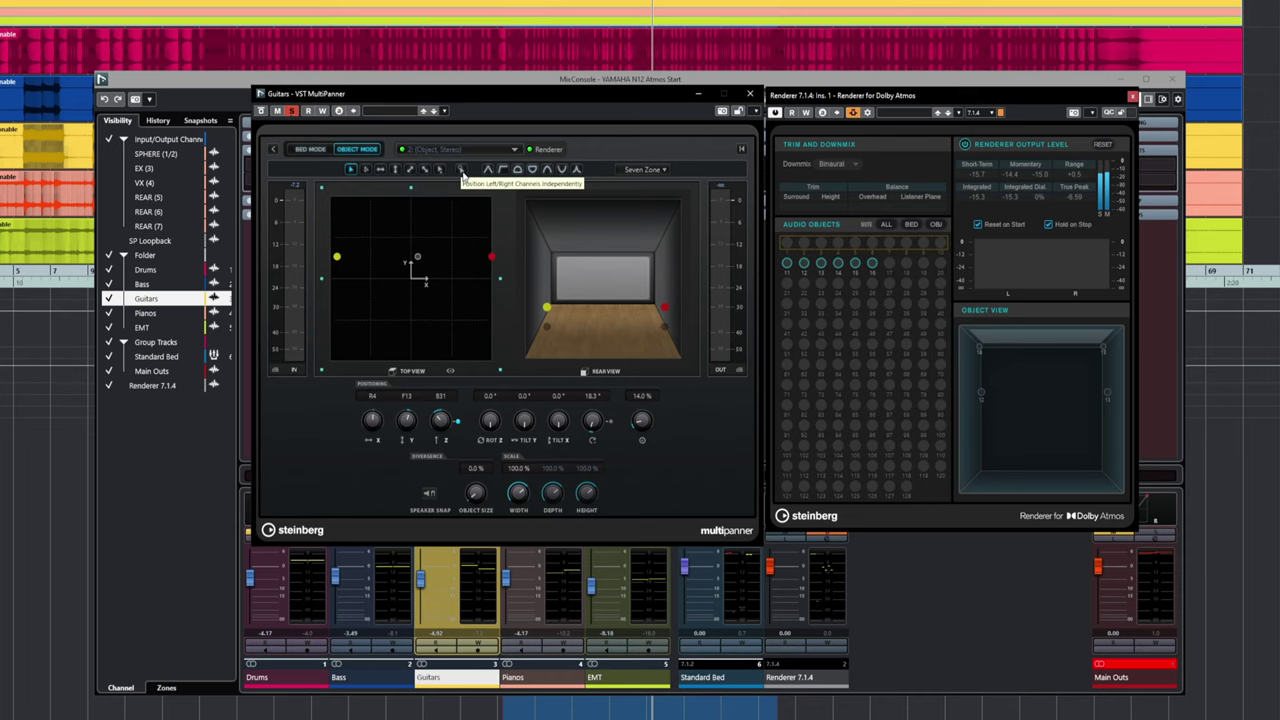
left_click(461, 170)
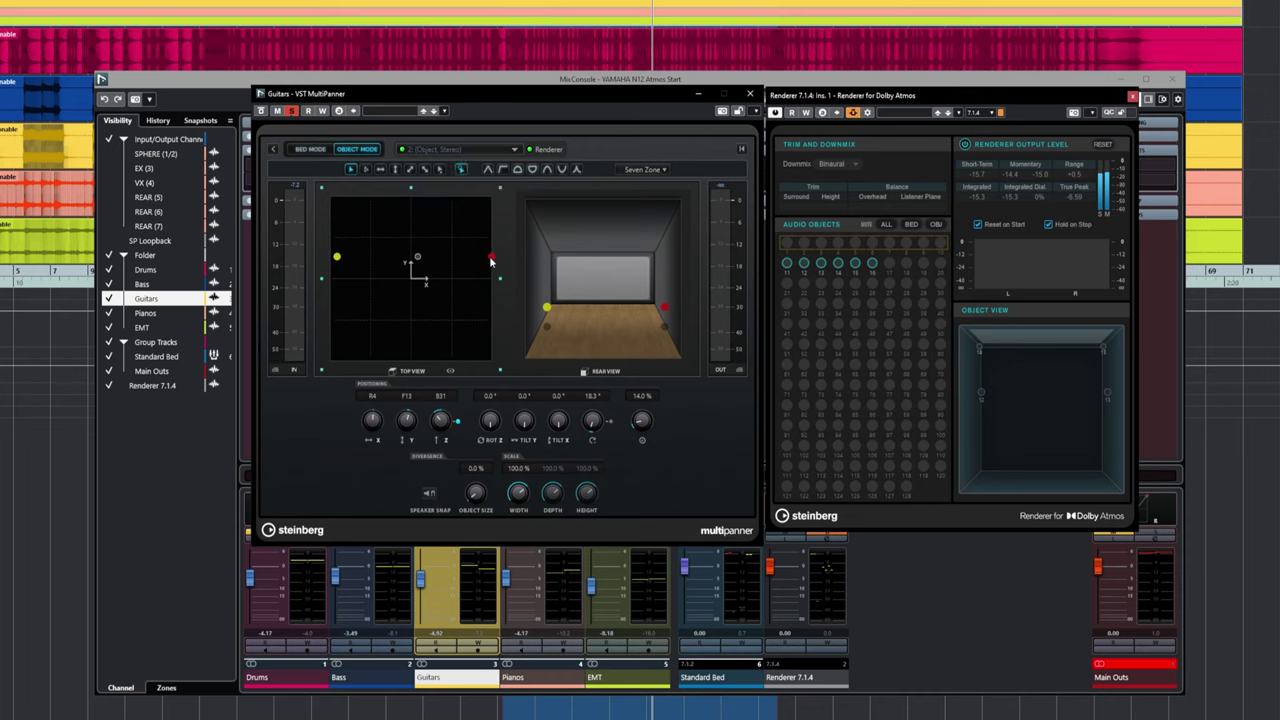
left_click_drag(491, 261, 457, 321)
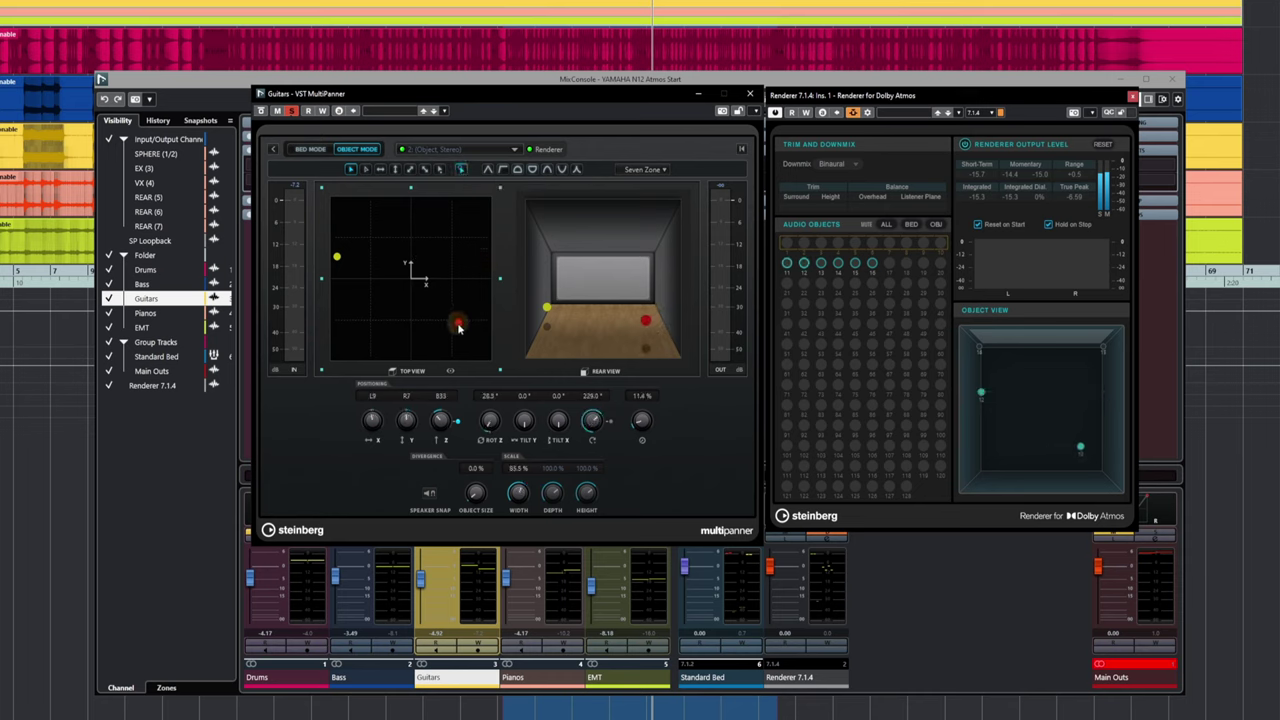
left_click_drag(341, 259, 350, 314)
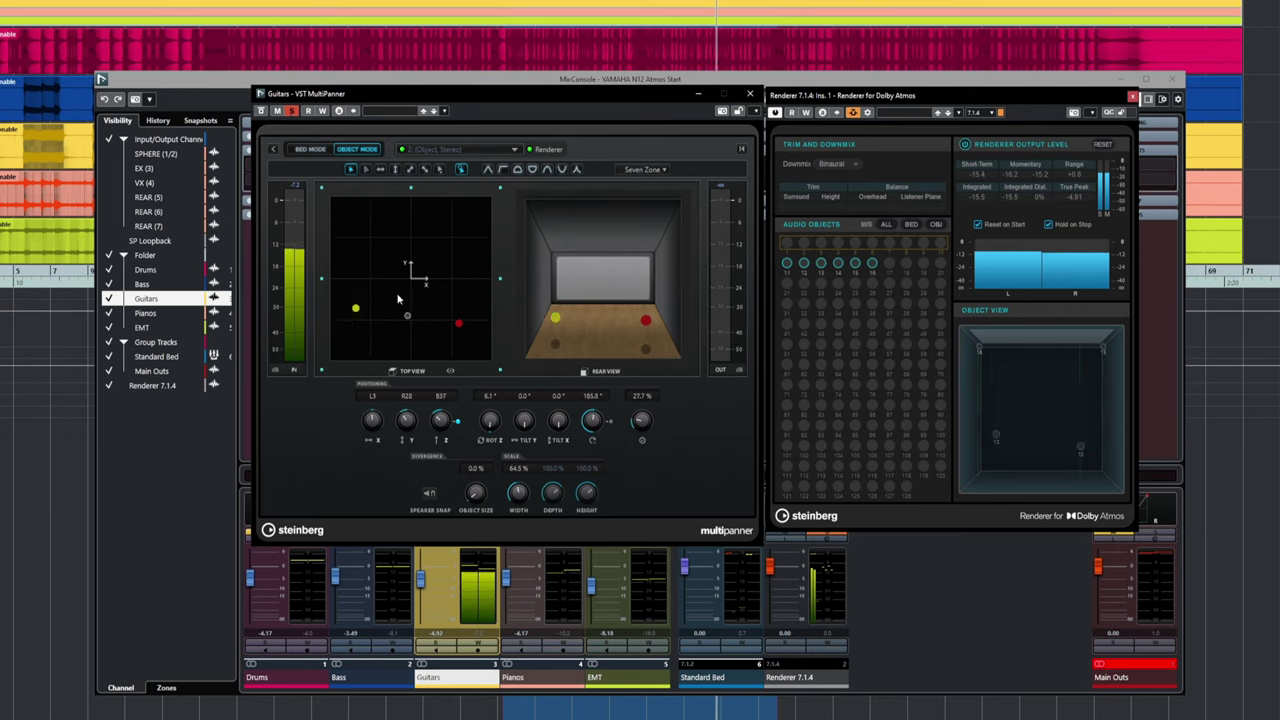
- Try the successive automatic height patterns on the Guitars object pair, ending with the downward-curved bowl shape
left_click(487, 171)
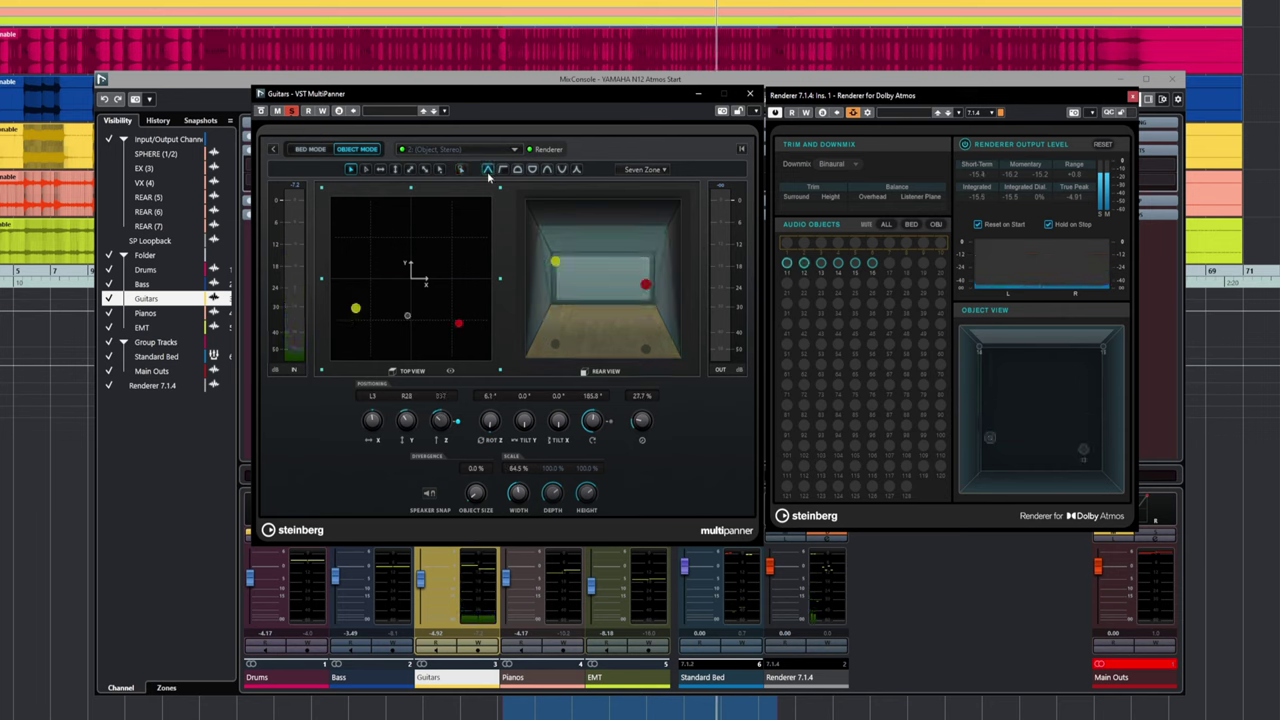
left_click(502, 172)
left_click(518, 171)
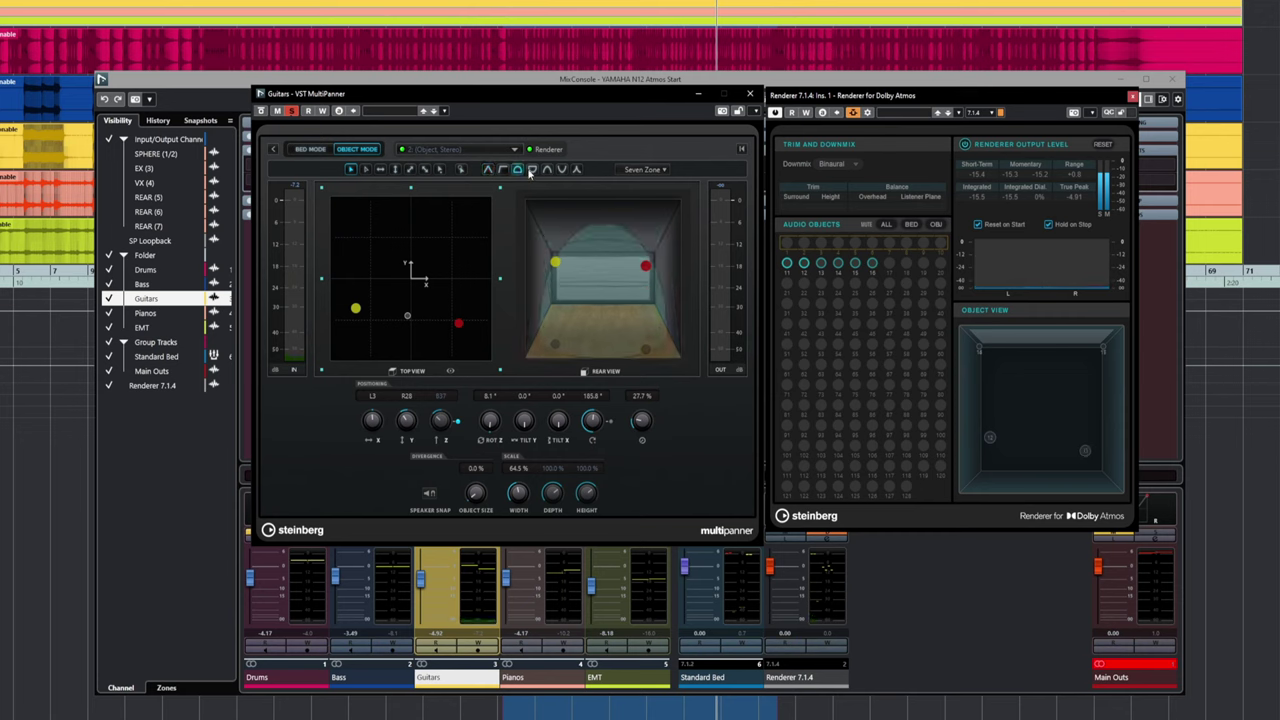
left_click(534, 172)
left_click(547, 172)
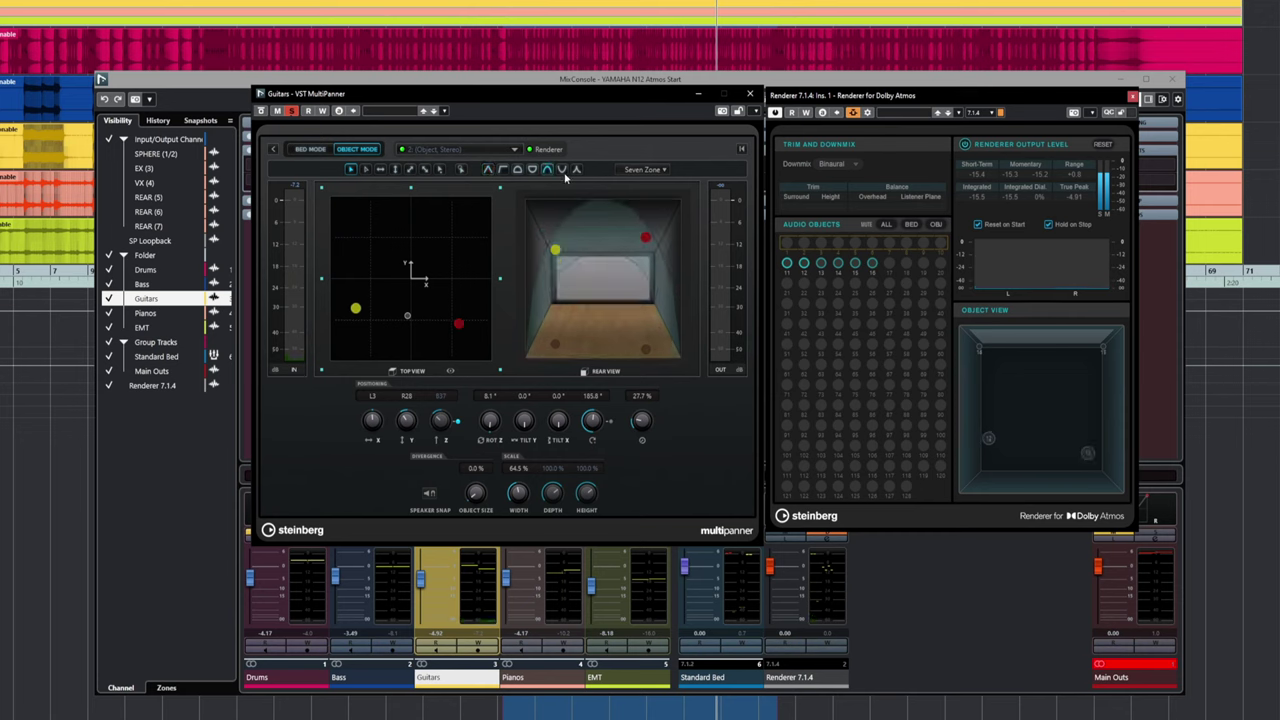
left_click(562, 170)
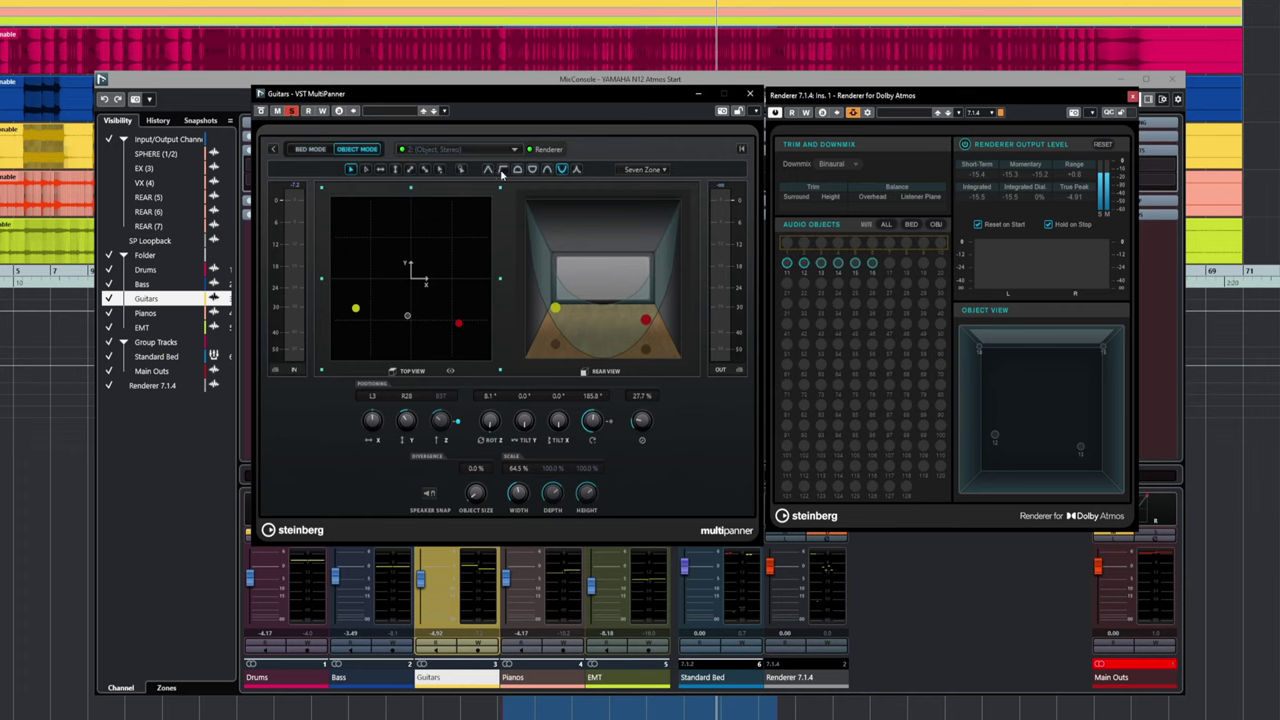
- Try other elevation patterns and another speaker zone on the Guitars object, returning the zone to Seven Zone
left_click(562, 170)
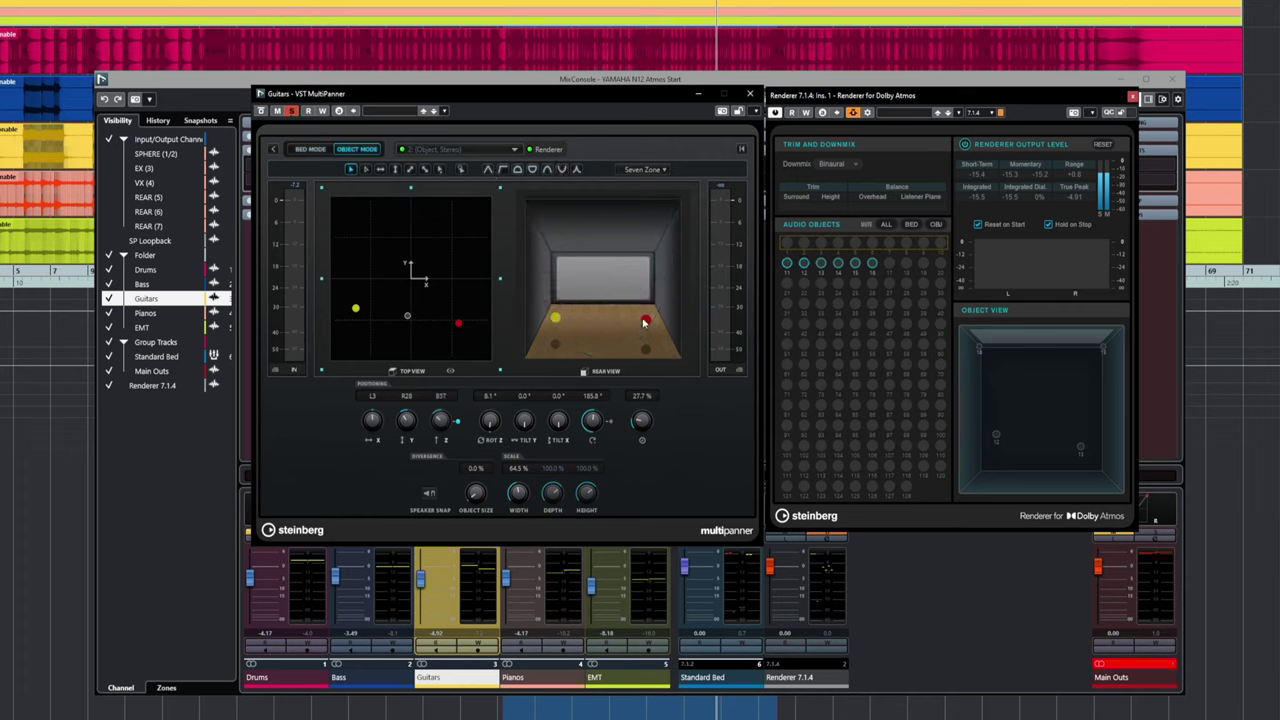
left_click(518, 170)
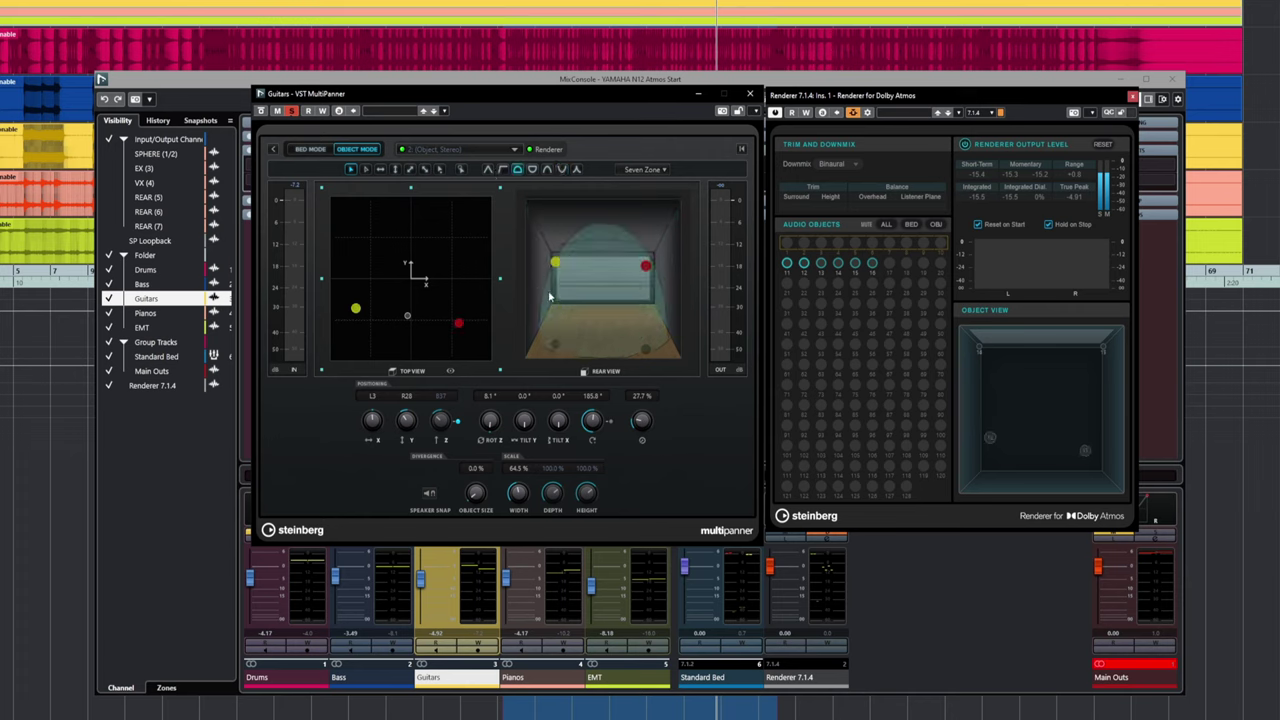
mouse_move(556, 266)
left_mouse_down()
mouse_move(584, 225)
mouse_move(611, 217)
mouse_move(578, 230)
mouse_move(550, 290)
mouse_move(554, 263)
left_mouse_up()
left_click(640, 170)
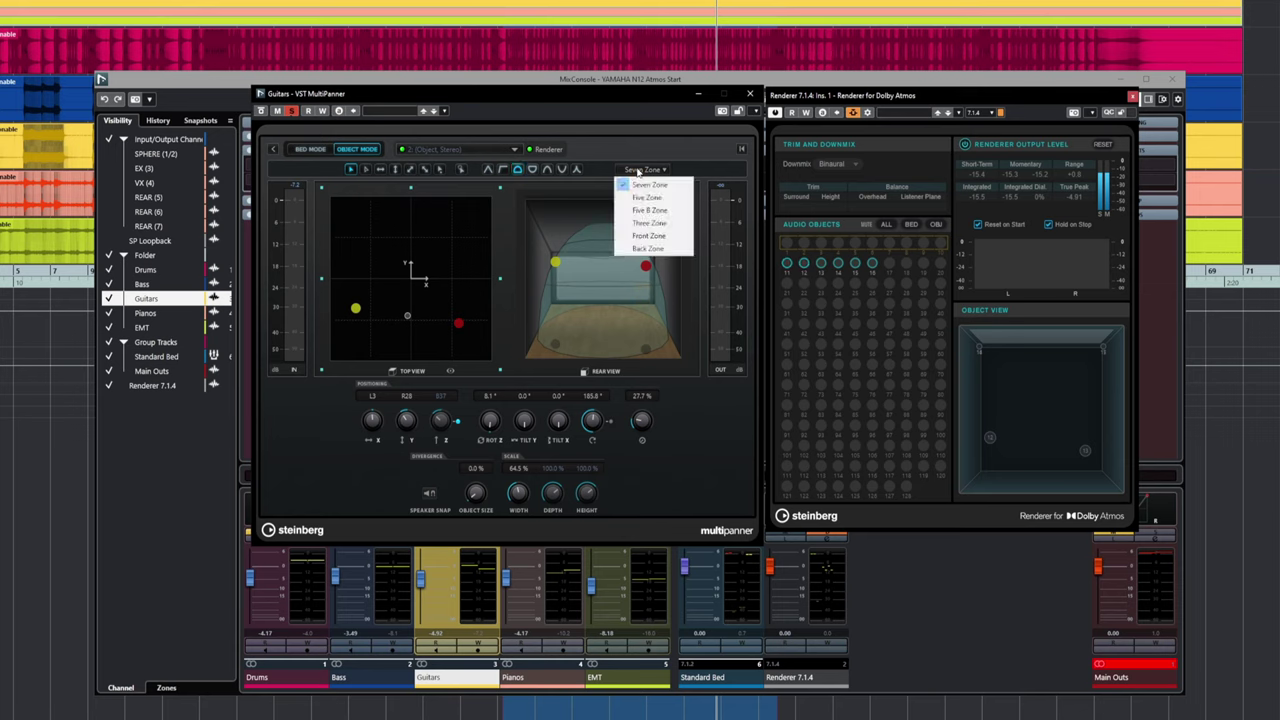
left_click(646, 227)
left_click(643, 170)
left_click(642, 187)
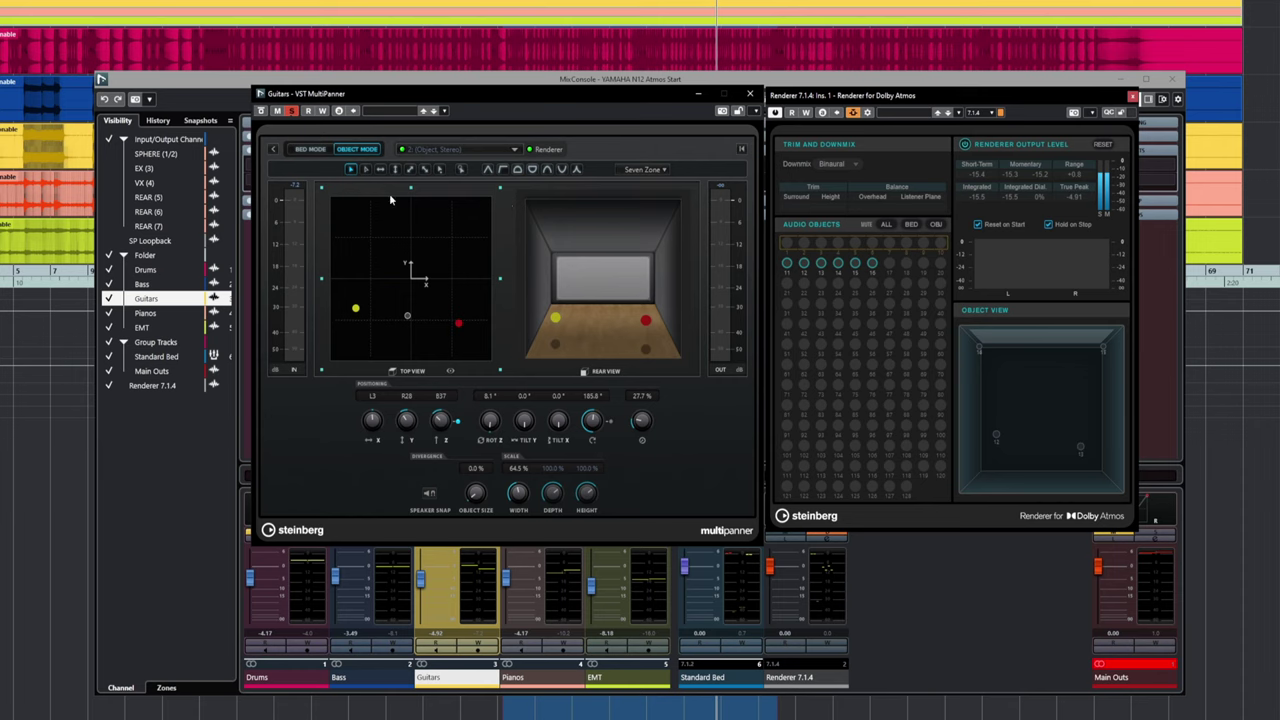
- Load the OBJECT Centre preset in the Guitars panner and play back the guitars briefly
left_click_drag(412, 315, 411, 302)
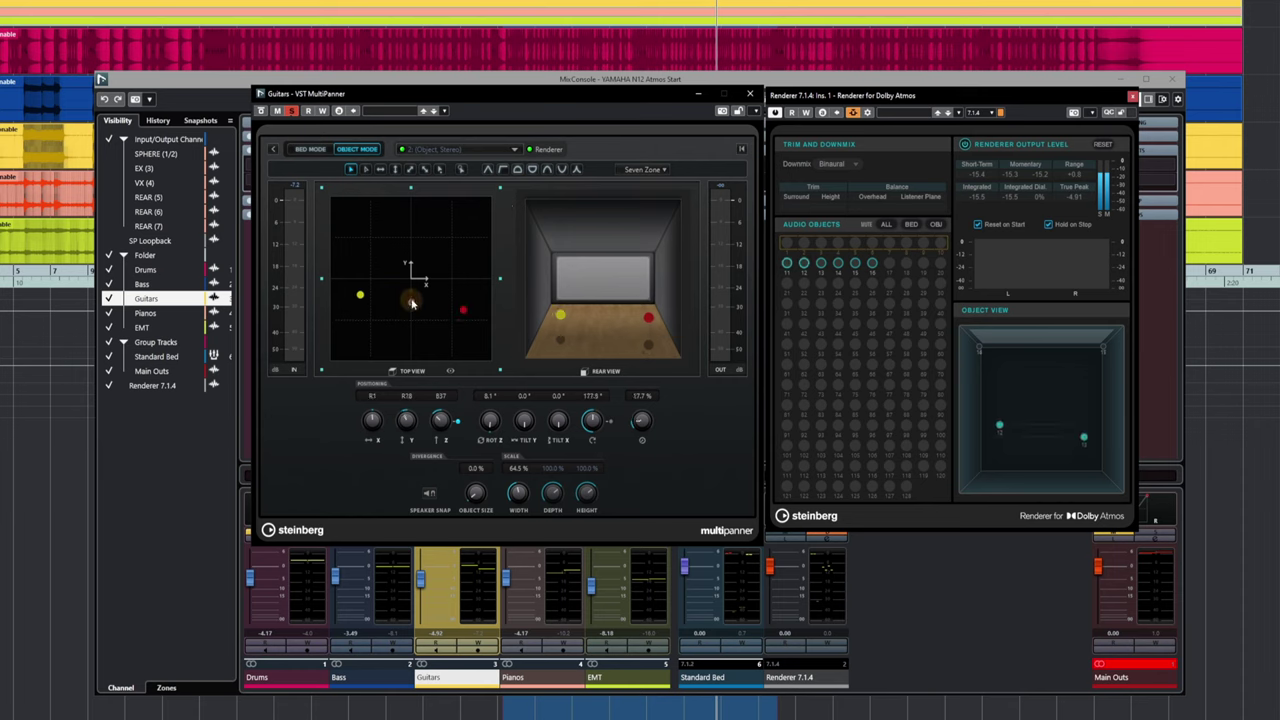
left_click(392, 110)
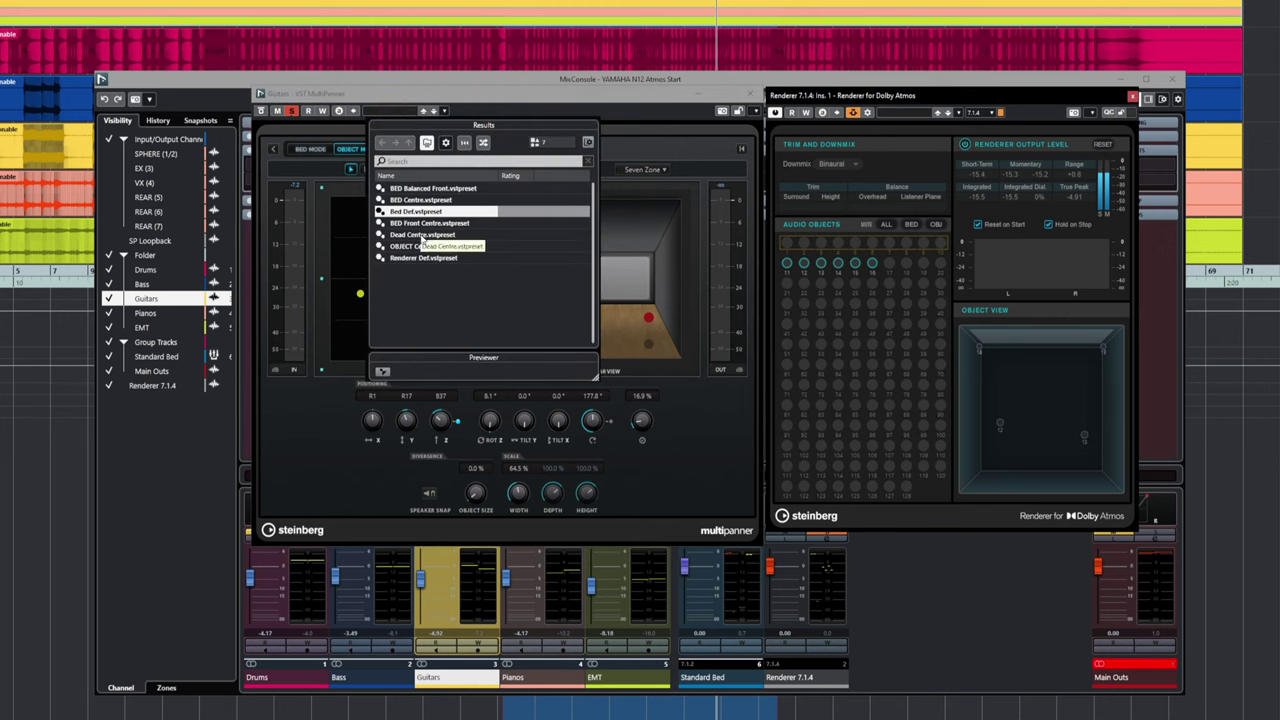
double_click(424, 246)
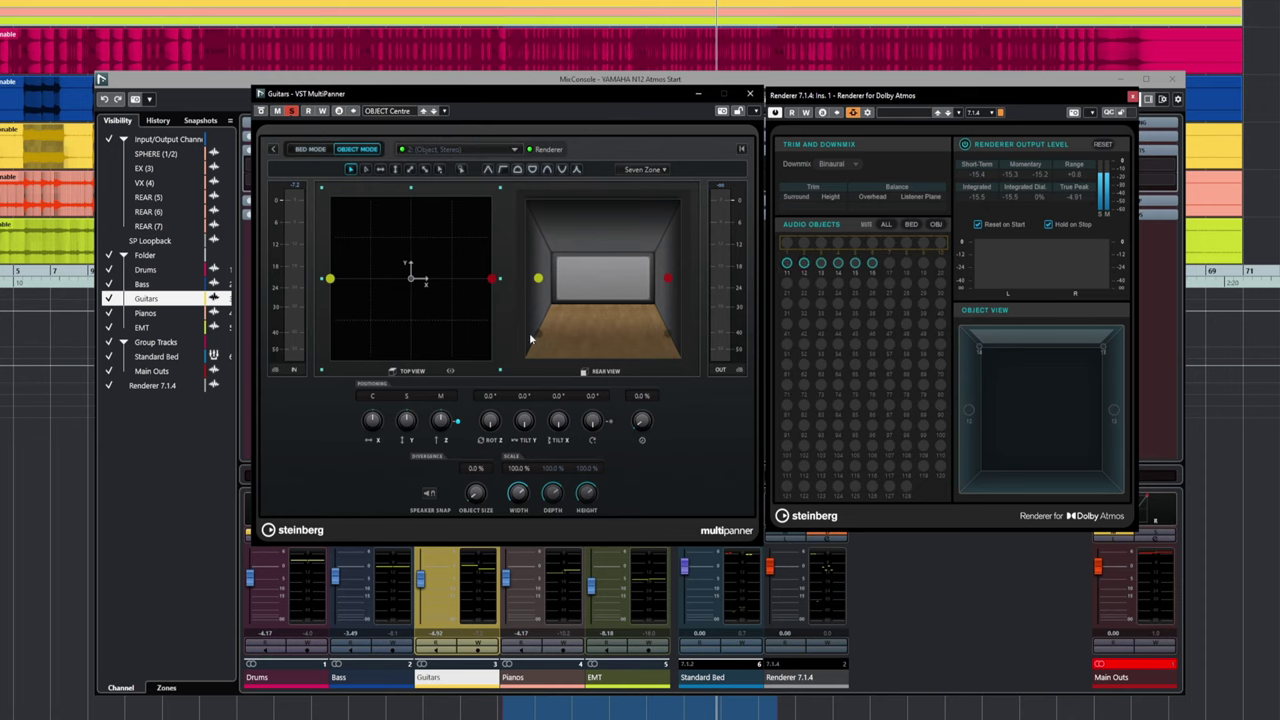
key("space")
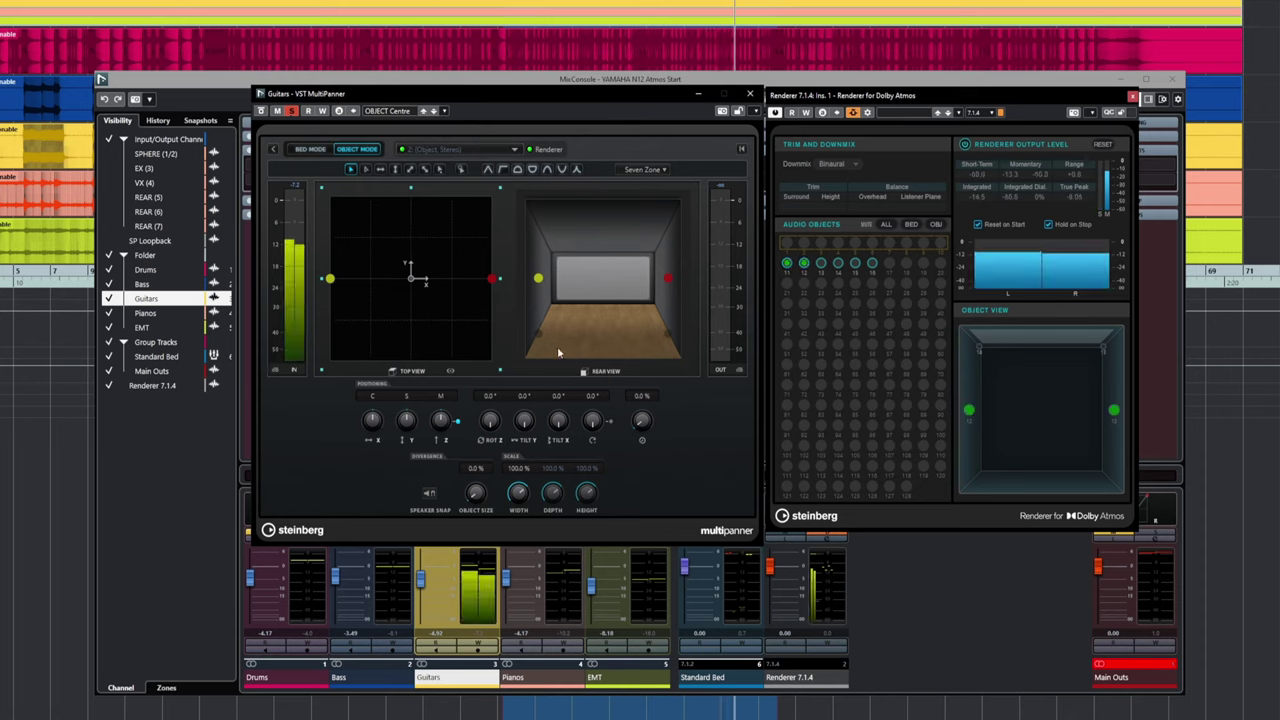
key("space")
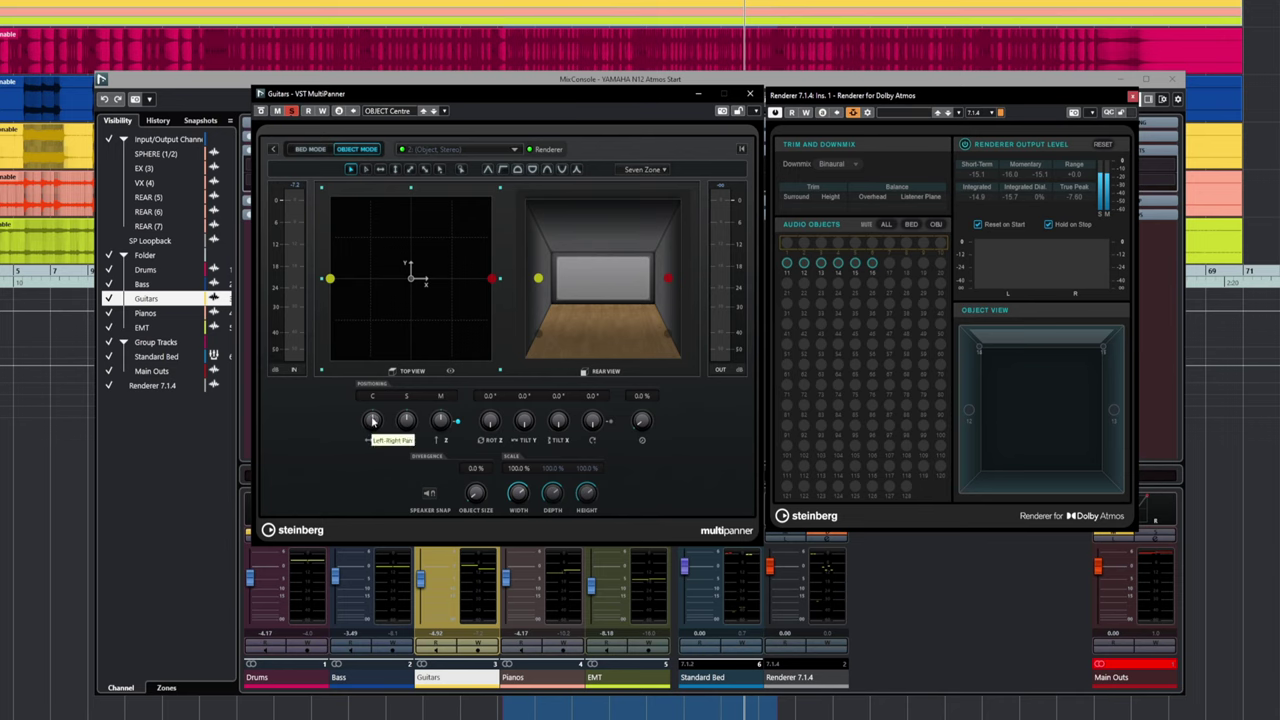
- Try the Guitars object's left-right, front-rear and bottom-top panning, lowering its height to B6 during playback
mouse_move(372, 424)
left_mouse_down()
mouse_move(372, 398)
mouse_move(371, 413)
left_mouse_up()
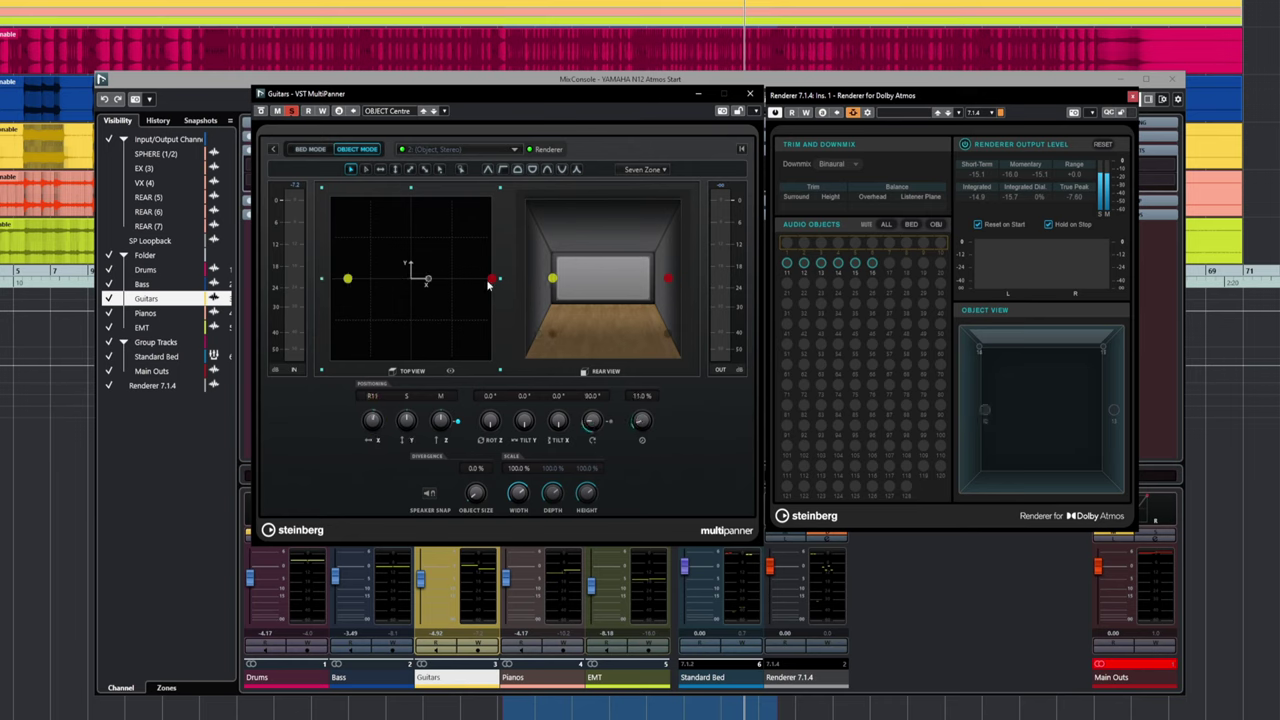
left_click_drag(376, 421, 404, 415)
key("space")
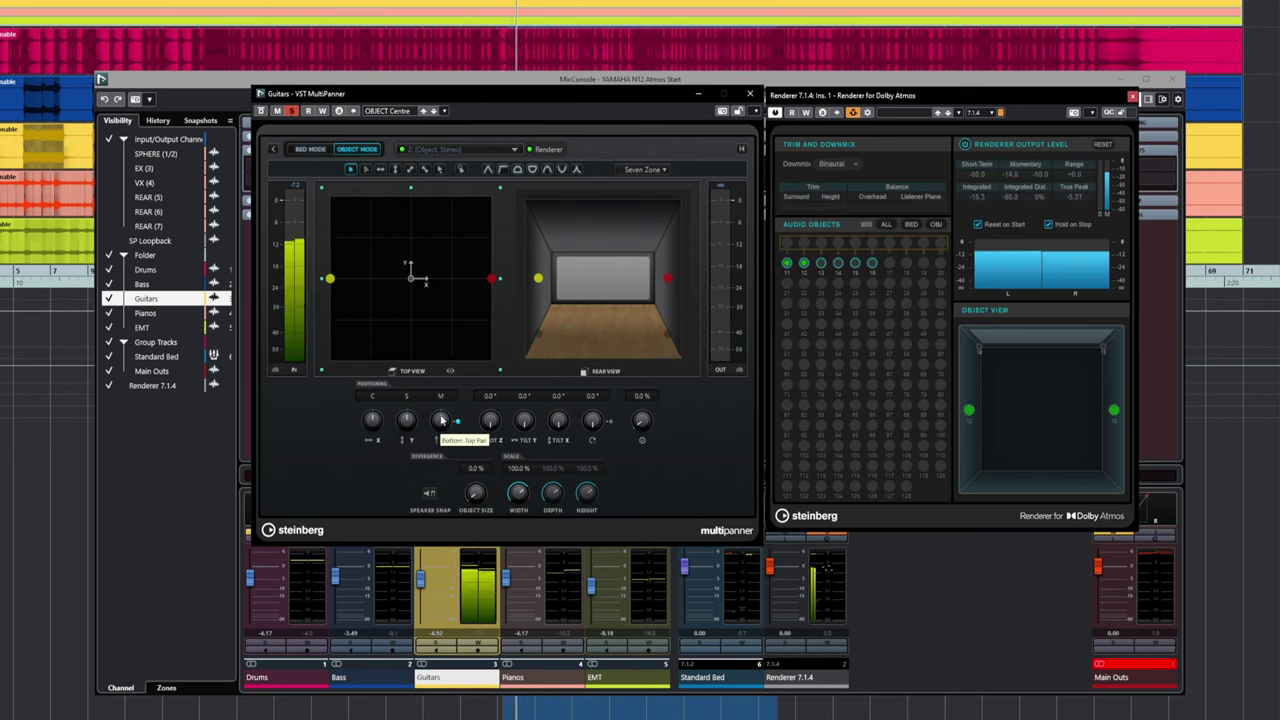
mouse_move(443, 423)
left_mouse_down()
mouse_move(443, 380)
mouse_move(437, 468)
mouse_move(442, 425)
left_mouse_up()
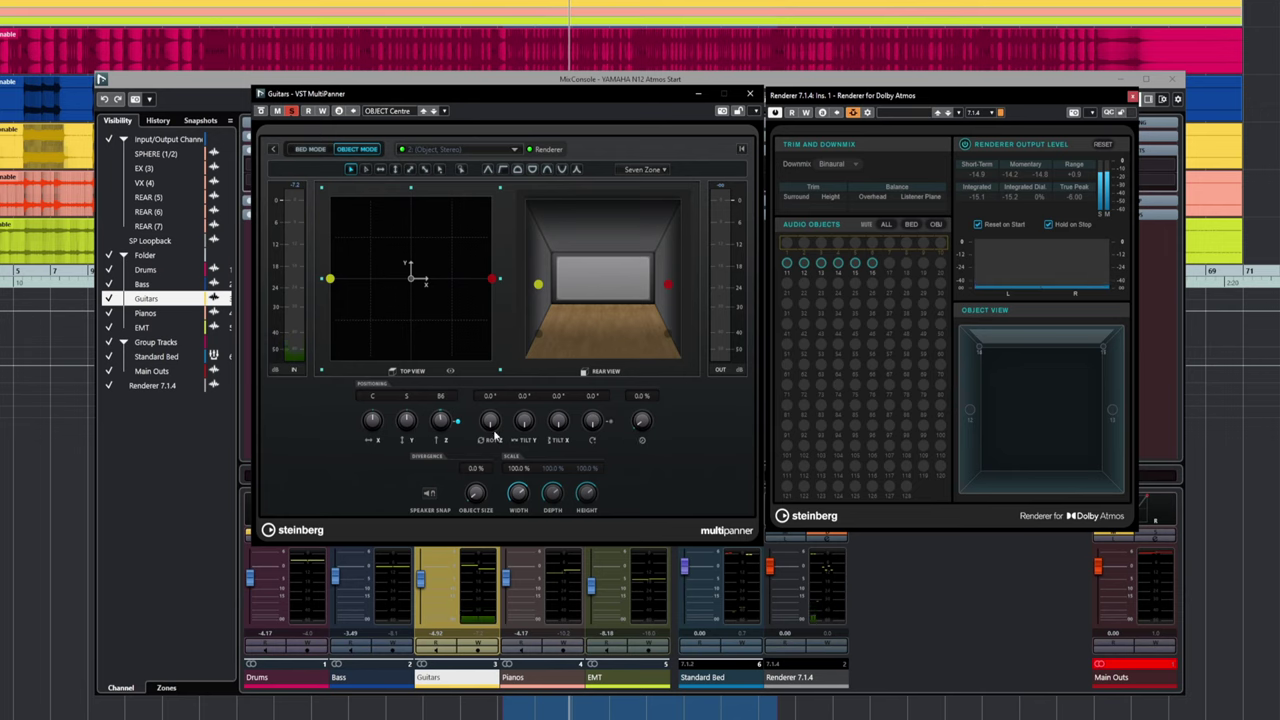
- Experiment with the Guitars object's rotation, Tilt Y, Tilt X and orbit, moving the pair toward the rear of the room
left_click_drag(490, 428, 465, 395)
left_click_drag(526, 428, 548, 334)
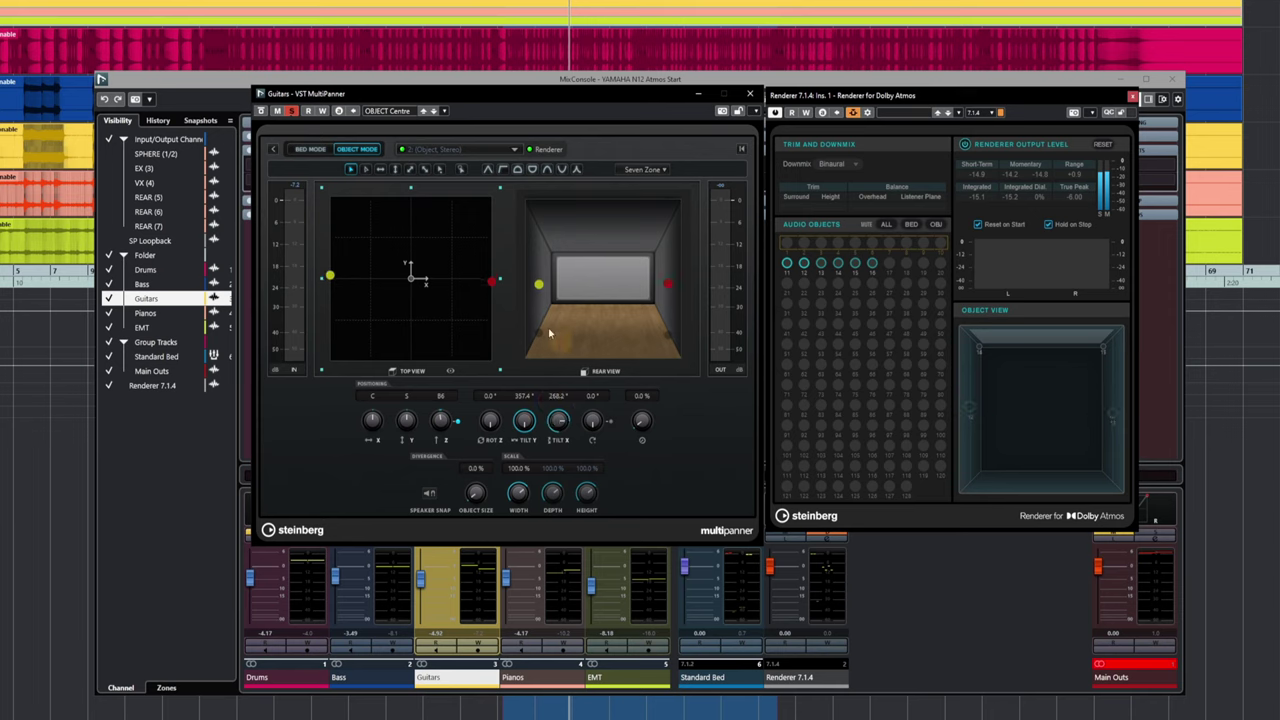
left_click_drag(491, 281, 485, 314)
left_click_drag(560, 422, 592, 426)
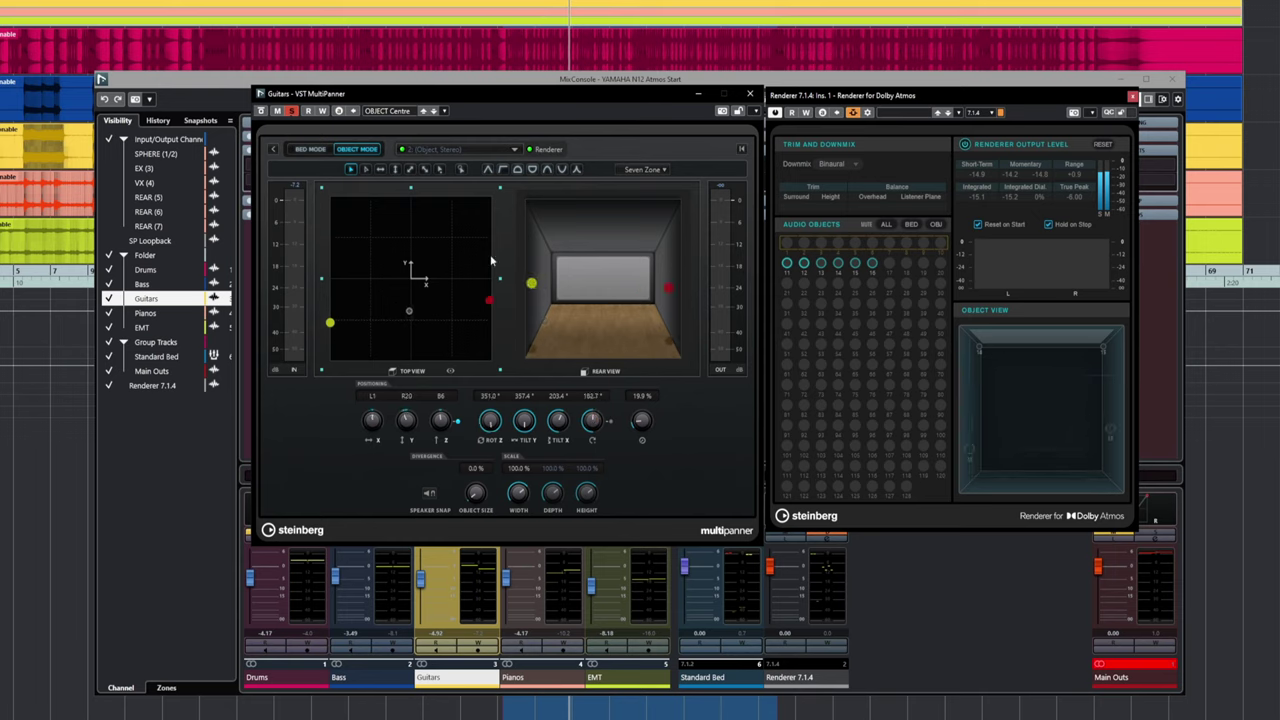
- Reload the OBJECT Centre preset for the Guitars and turn the orbit to 319.6°
left_click(393, 116)
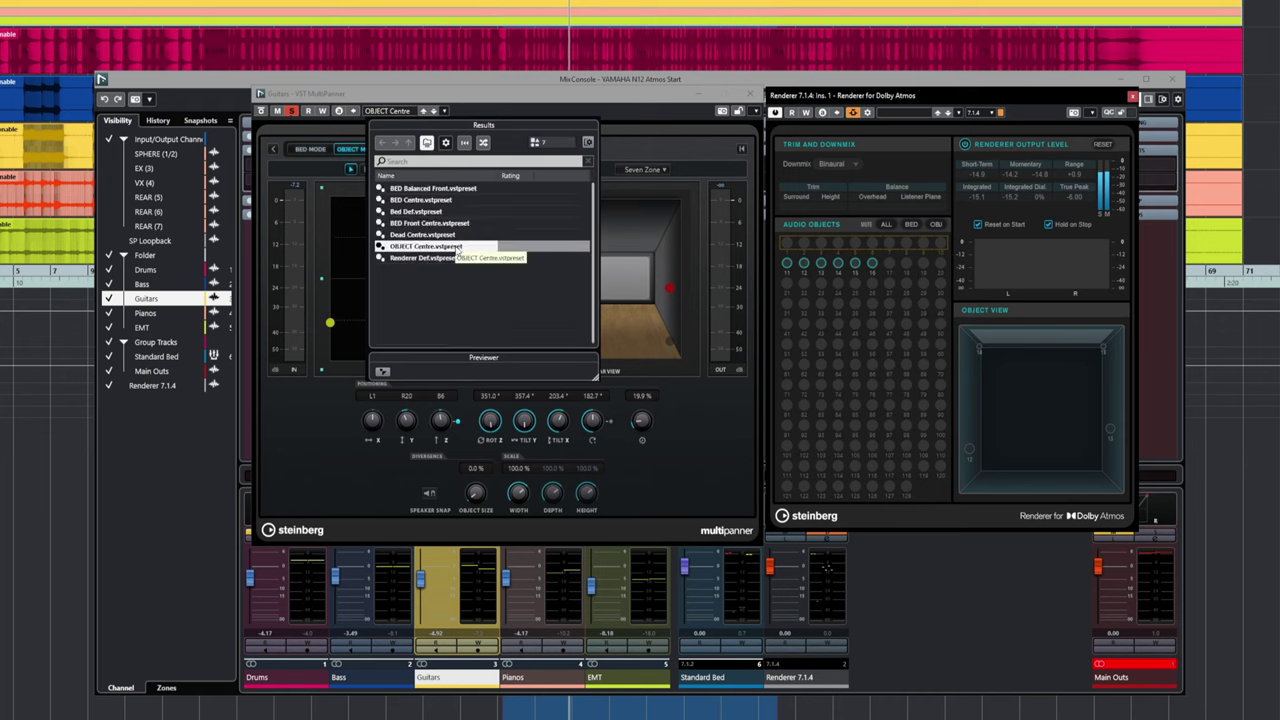
double_click(457, 248)
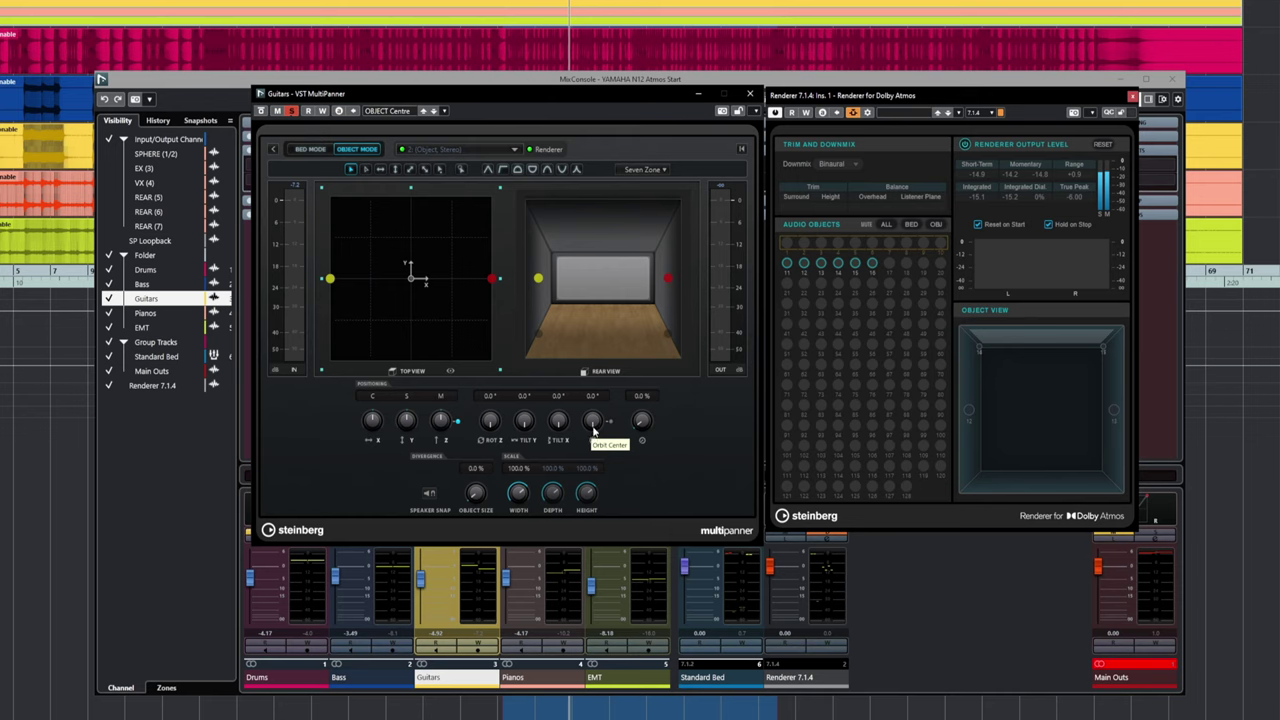
left_click_drag(594, 428, 592, 441)
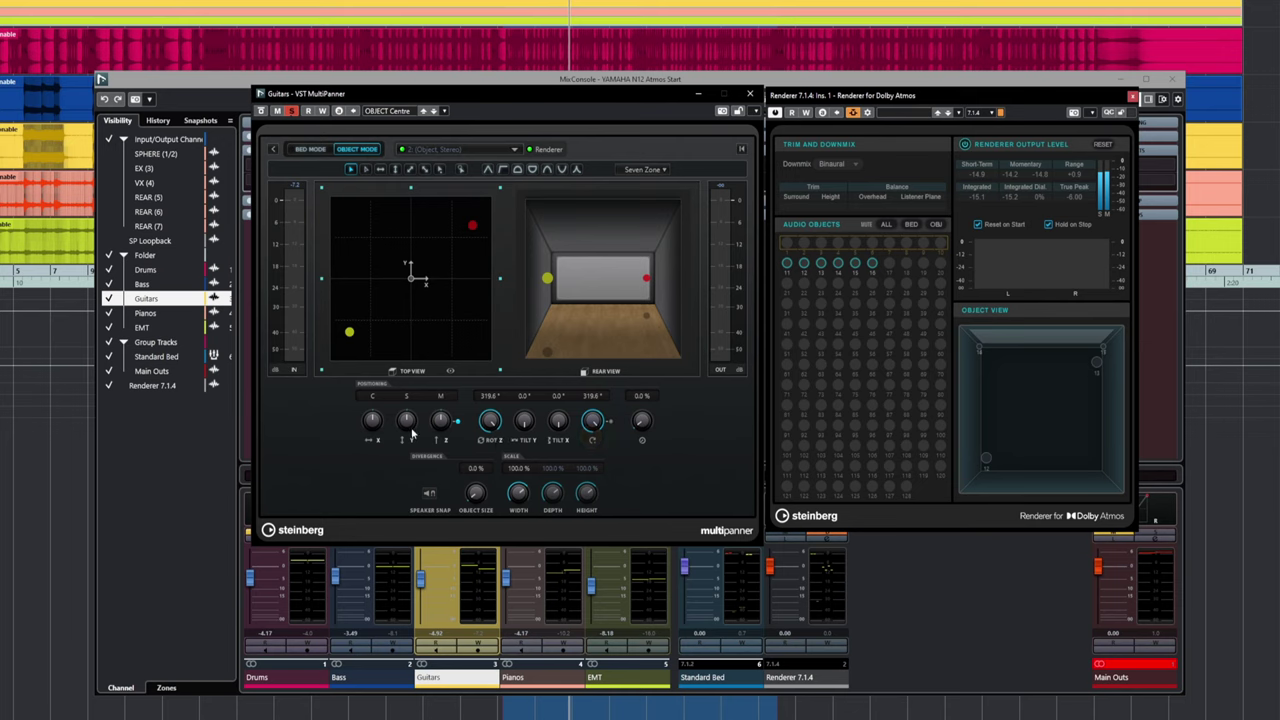
- Narrow the Guitars width scale to 38.5 % and move the object pair to the front left at about L33, F31
left_click_drag(373, 422, 374, 421)
left_click_drag(519, 492, 505, 525)
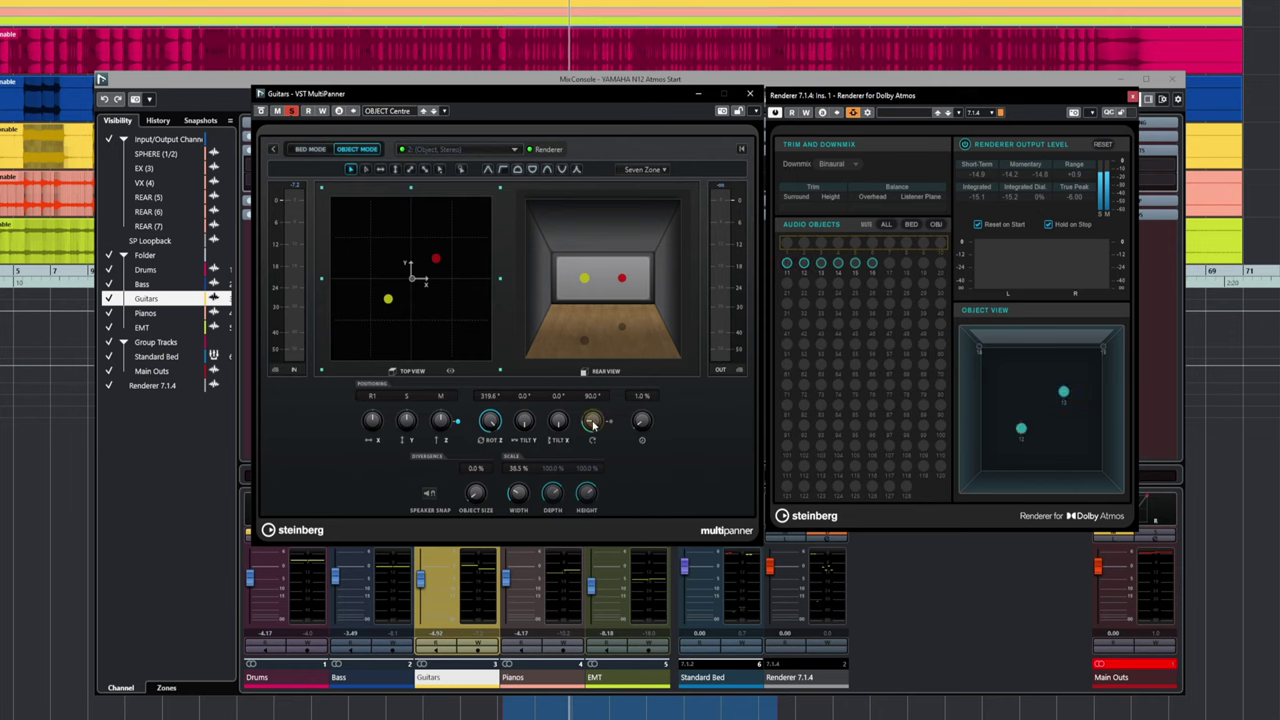
left_click_drag(593, 421, 590, 424)
left_click_drag(412, 281, 375, 249)
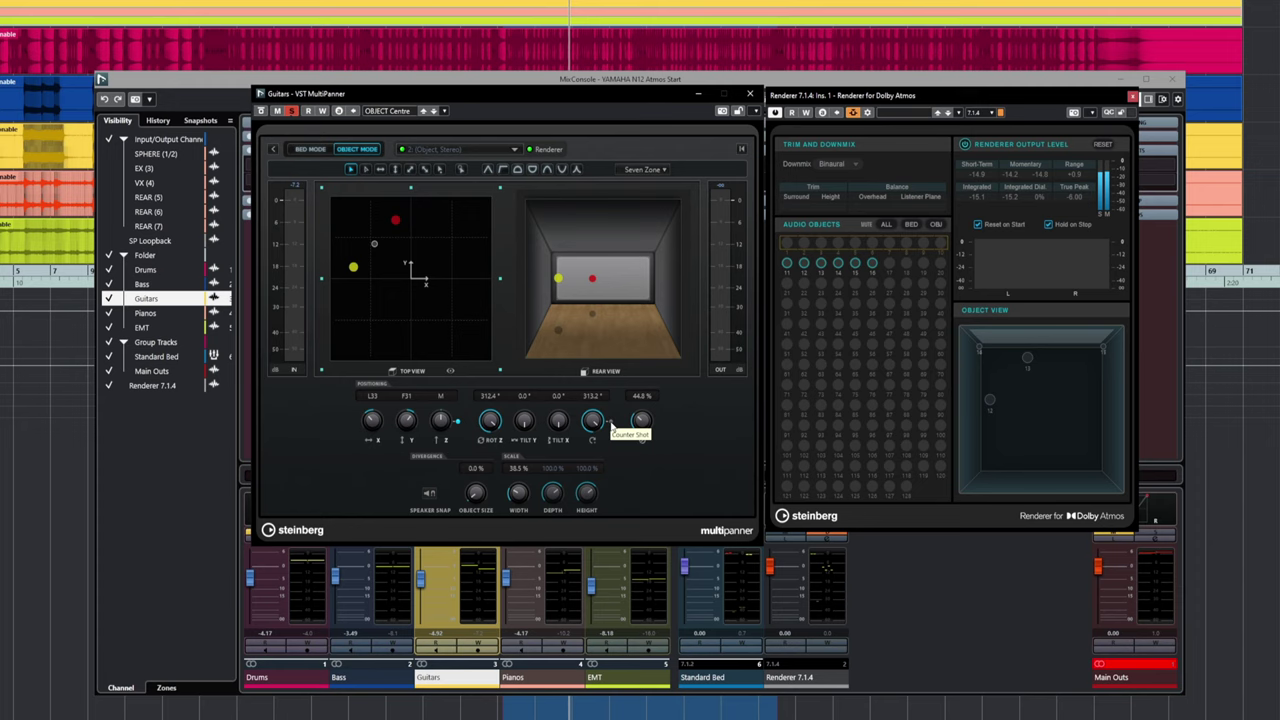
- Flip the Guitars objects repeatedly to the opposite side of the room and back with Counter Shot
left_click(612, 426)
left_click(612, 426)
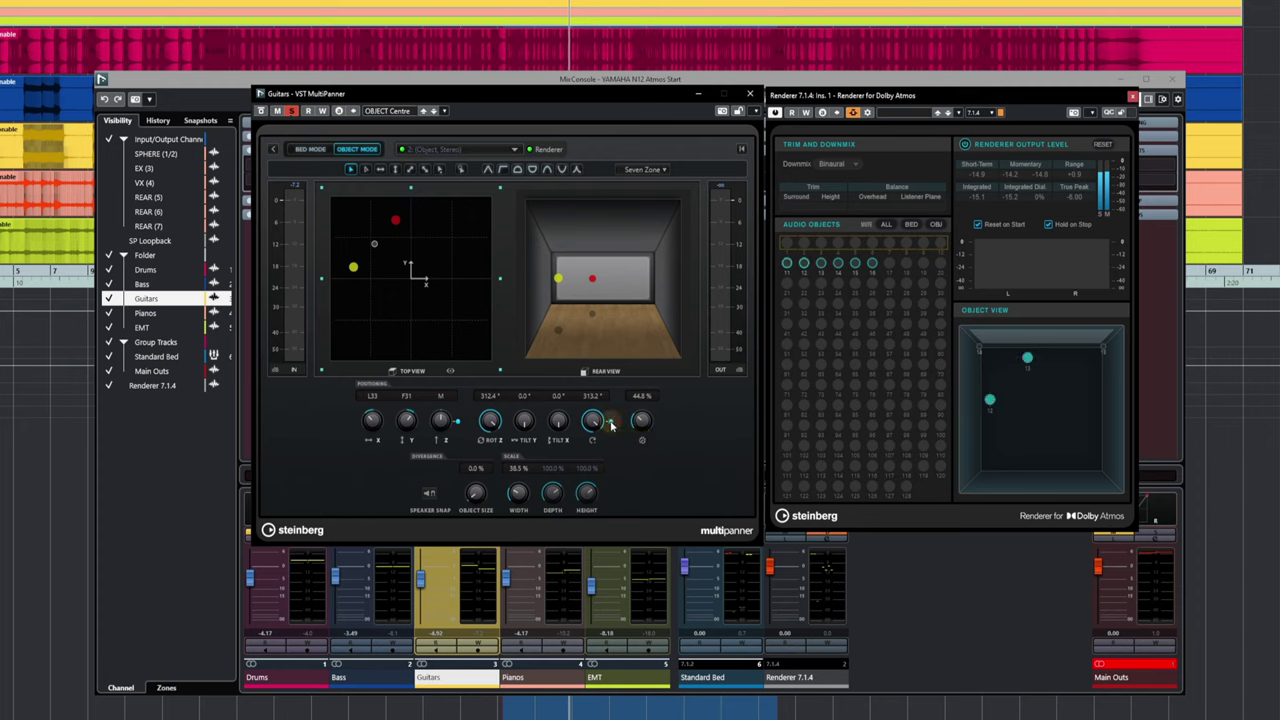
left_click(612, 426)
left_click(612, 426)
left_click(612, 426)
left_click(612, 426)
left_click(612, 426)
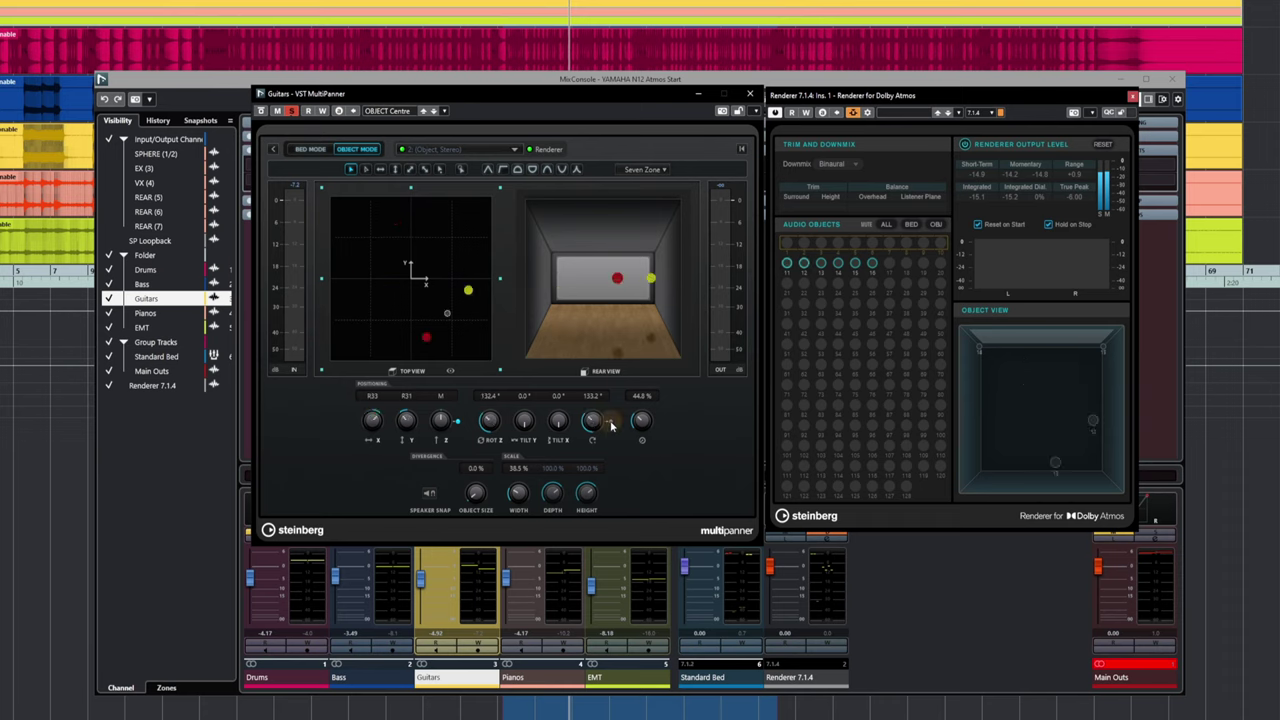
left_click(612, 426)
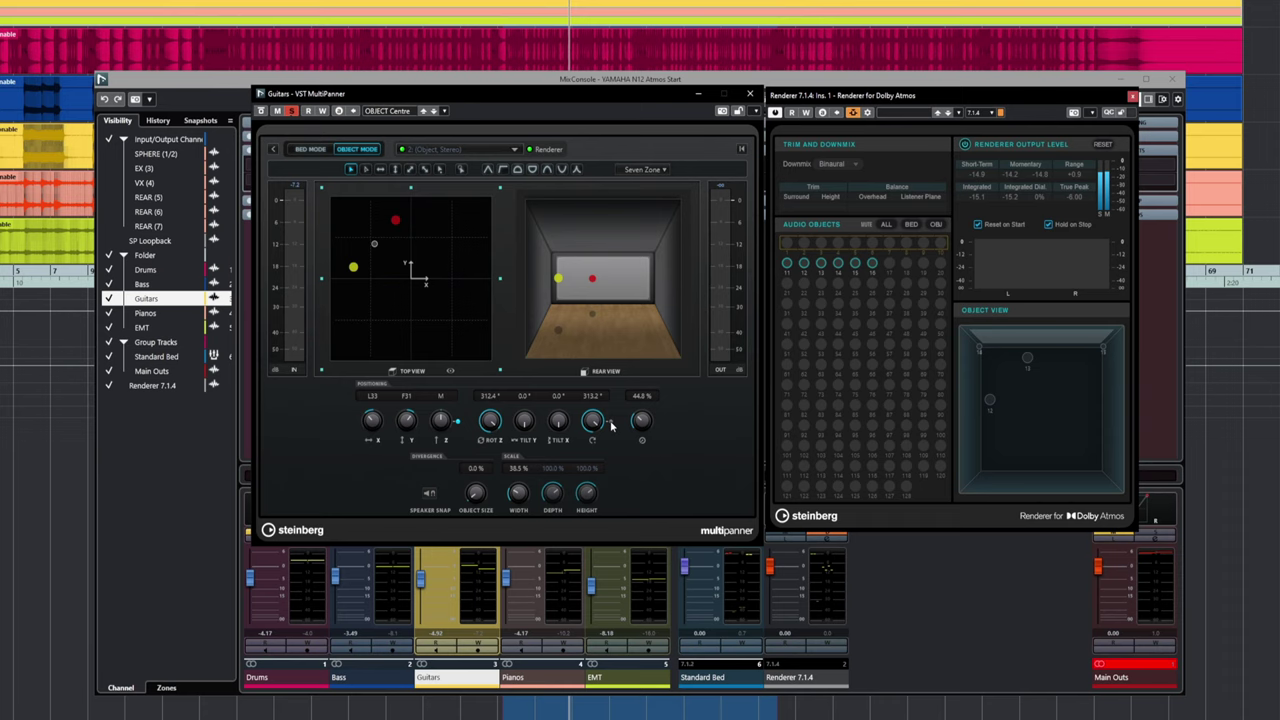
left_click(612, 426)
left_click(612, 426)
- Orbit the Guitars objects to 273.6° and test Counter Shot from there, ending on the original side
left_click_drag(589, 428, 591, 437)
left_click(611, 423)
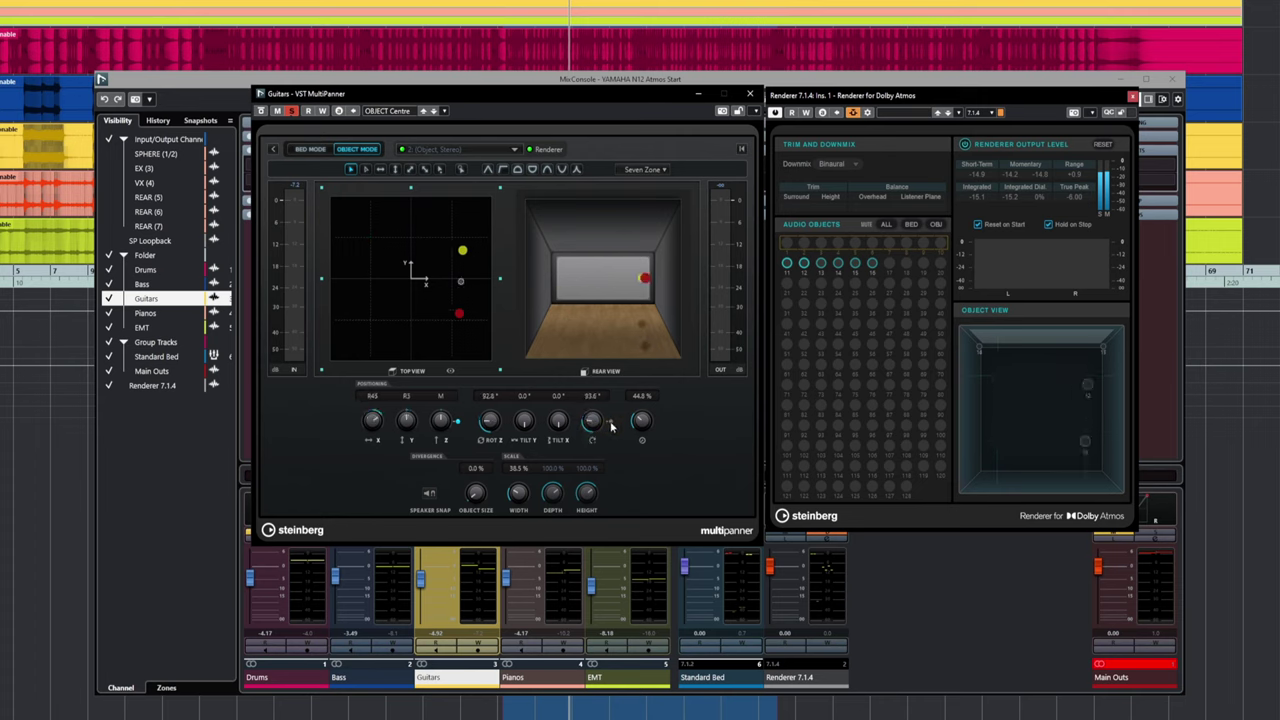
left_click(611, 423)
left_click(611, 423)
left_click(611, 423)
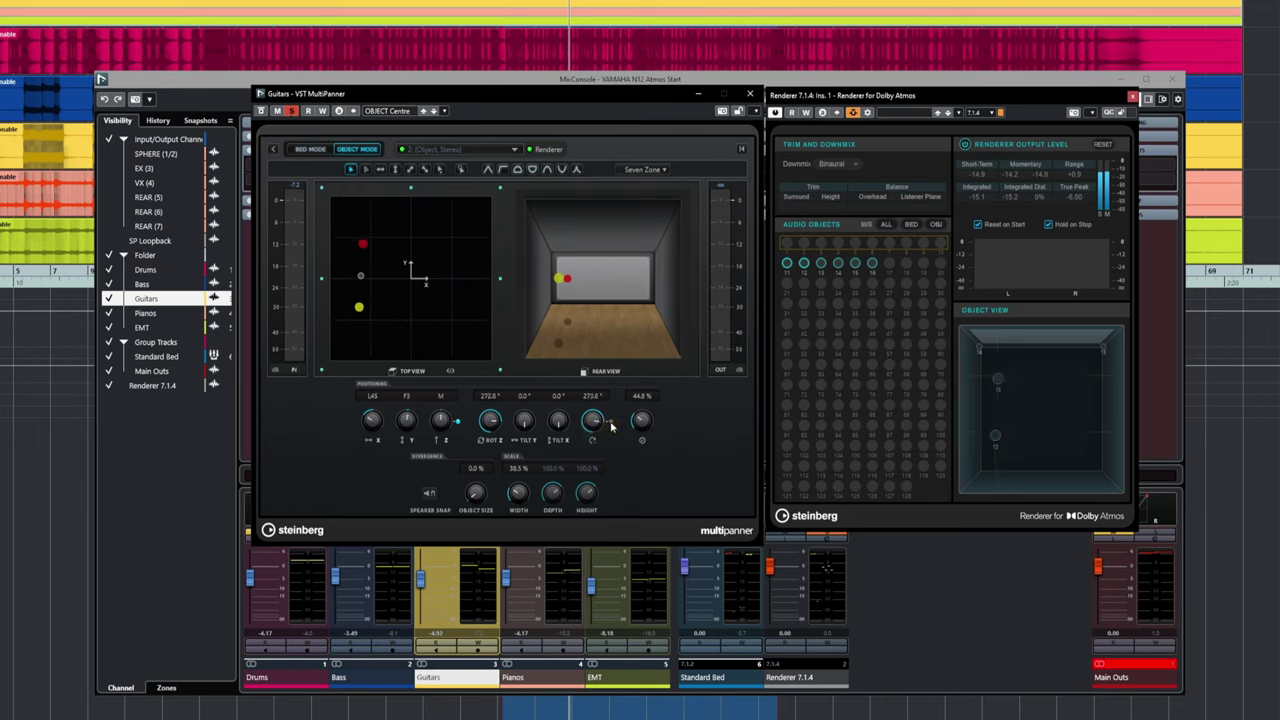
left_click(611, 423)
left_click(611, 423)
- Set the Guitars panner's radius to about 47 % and the object size to 16.5 %
mouse_move(643, 425)
left_mouse_down()
mouse_move(646, 405)
mouse_move(644, 424)
left_mouse_up()
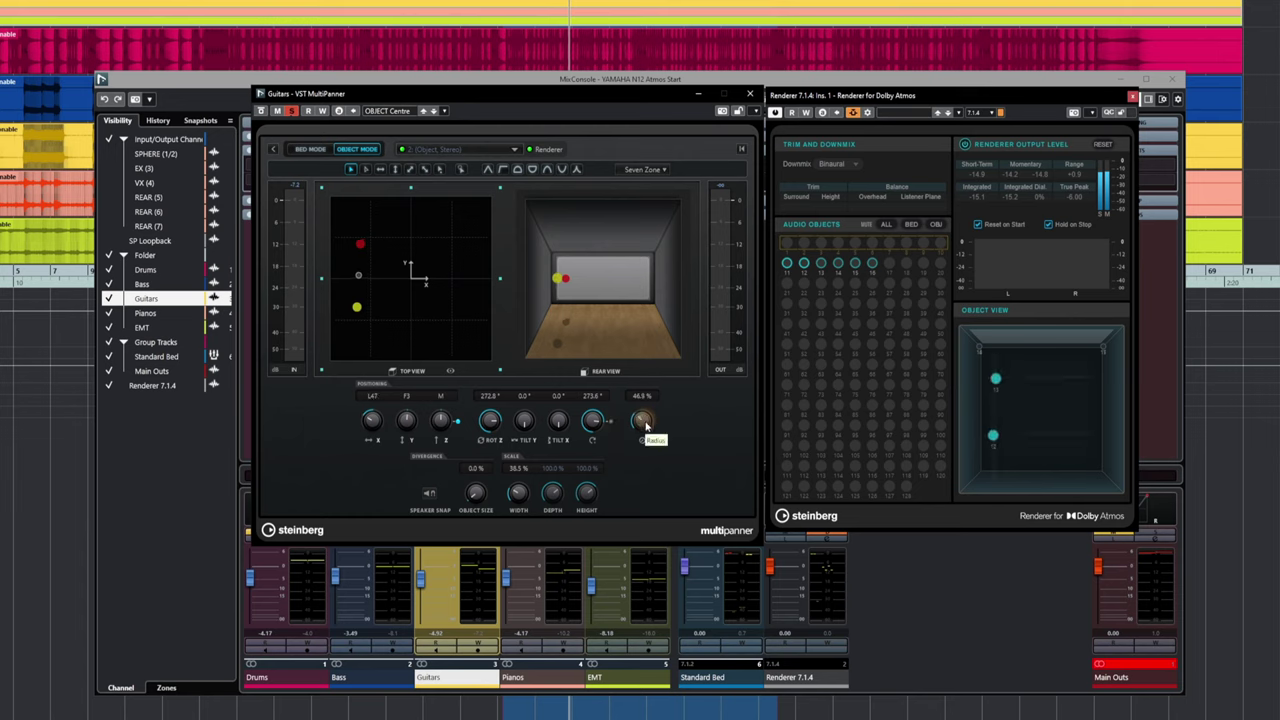
left_click_drag(476, 500, 500, 512)
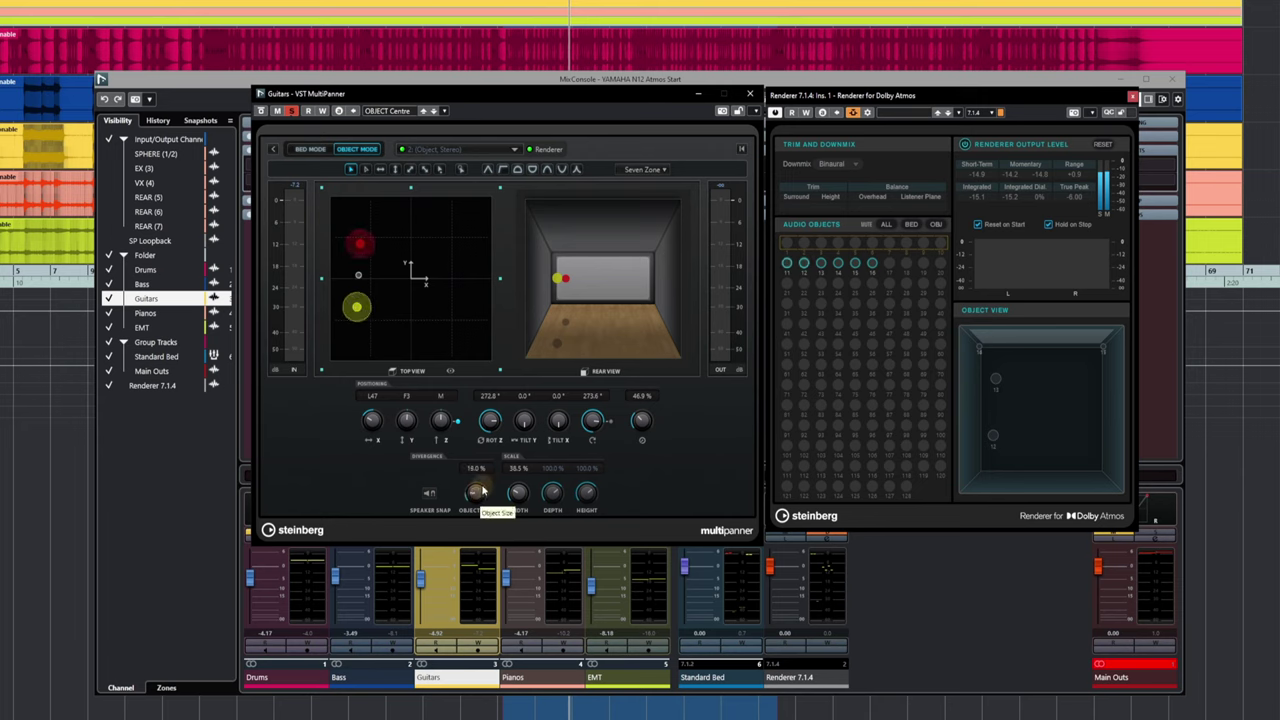
- Switch Speaker Snap on and off, widen the Guitars width scale to 47.7 %, and close the panner
left_click(428, 496)
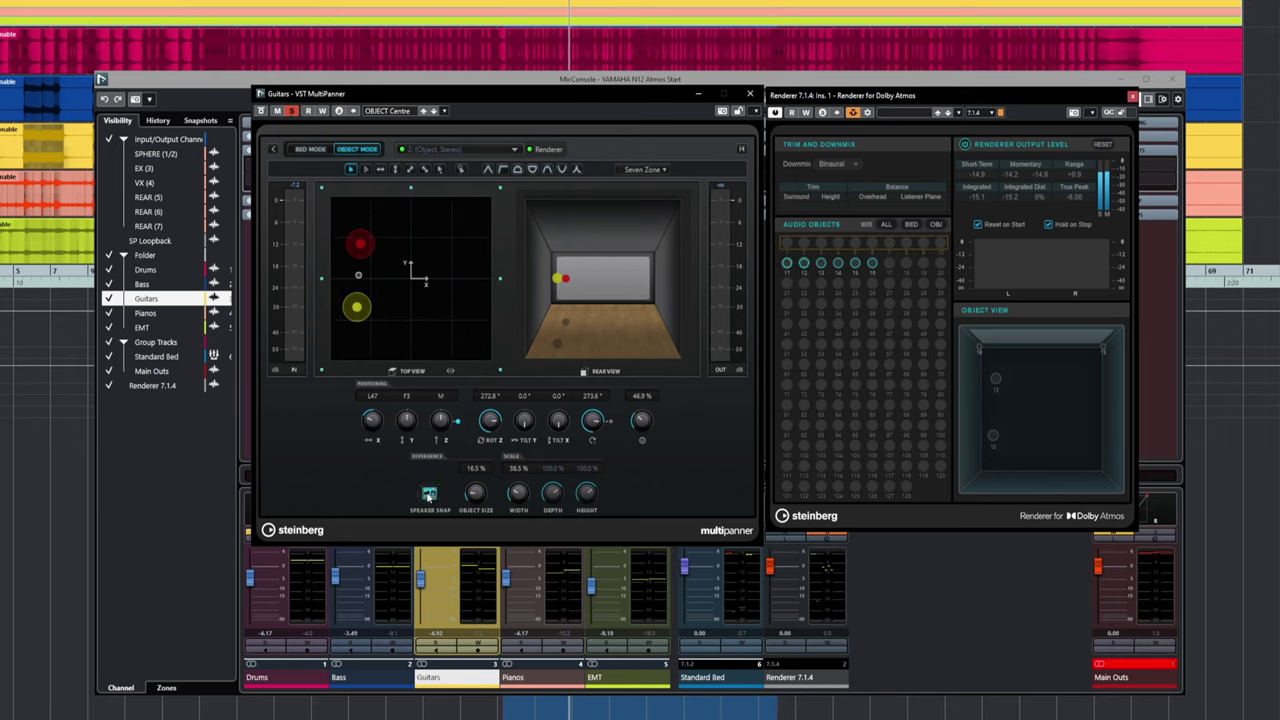
left_click(428, 496)
mouse_move(522, 501)
left_mouse_down()
mouse_move(521, 486)
mouse_move(522, 507)
mouse_move(524, 496)
left_mouse_up()
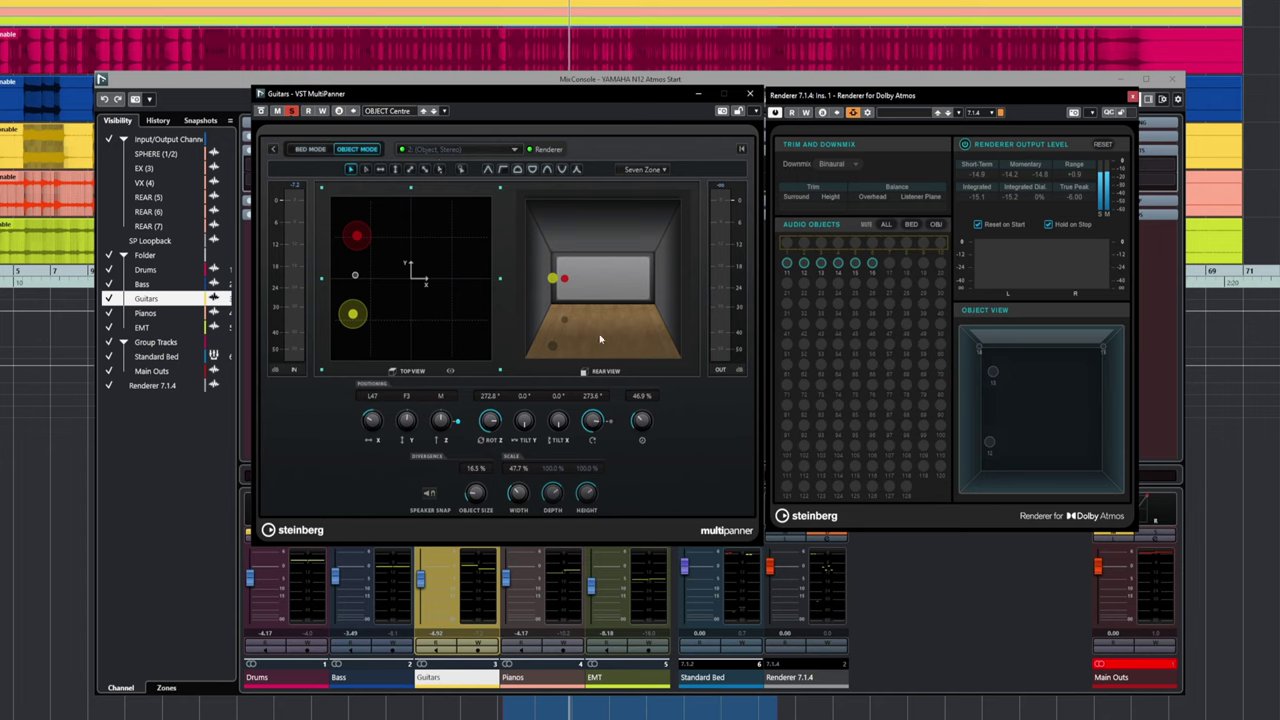
left_click(751, 93)
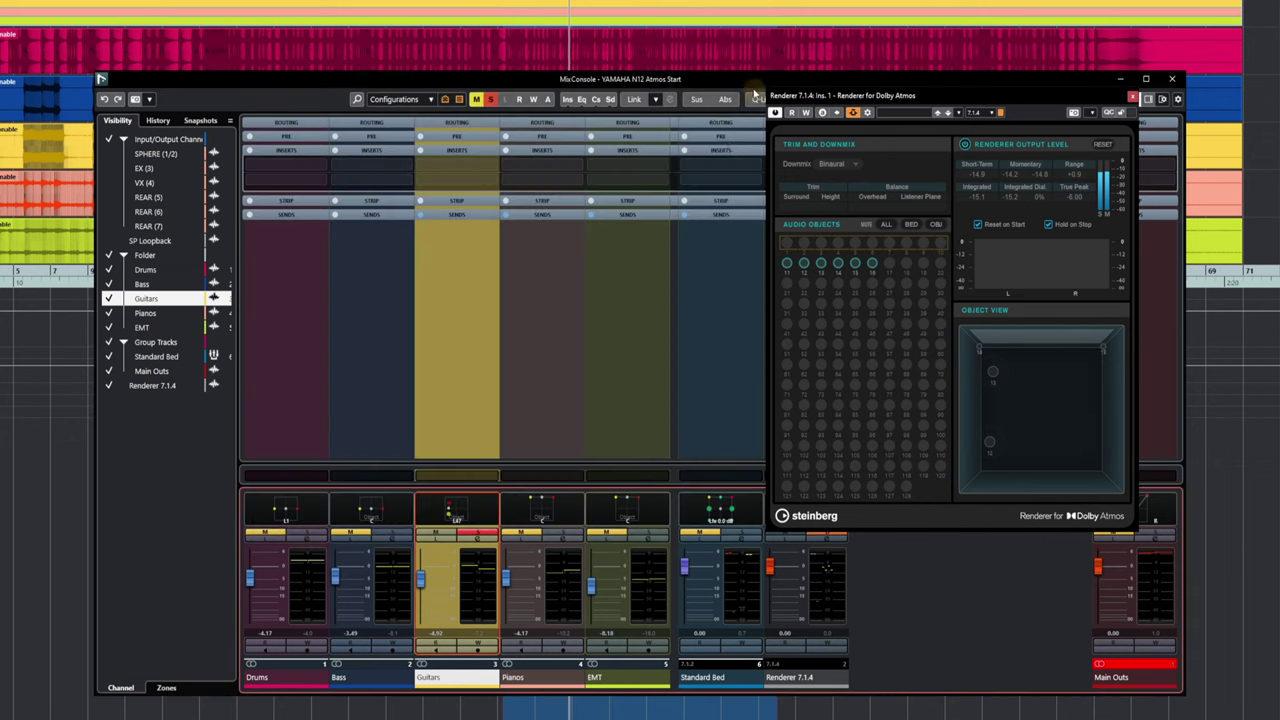
- Check the Bass channel's panner and the mixer channels' input and output routing
left_click(375, 508)
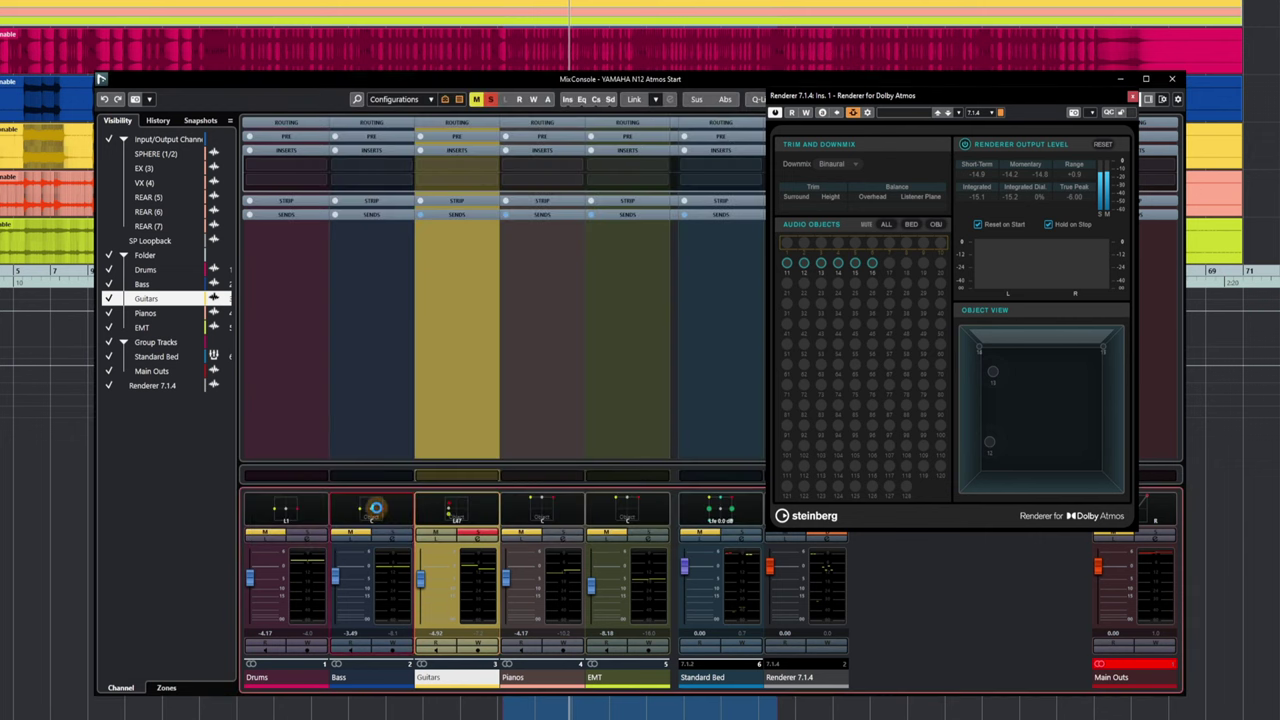
left_click(750, 93)
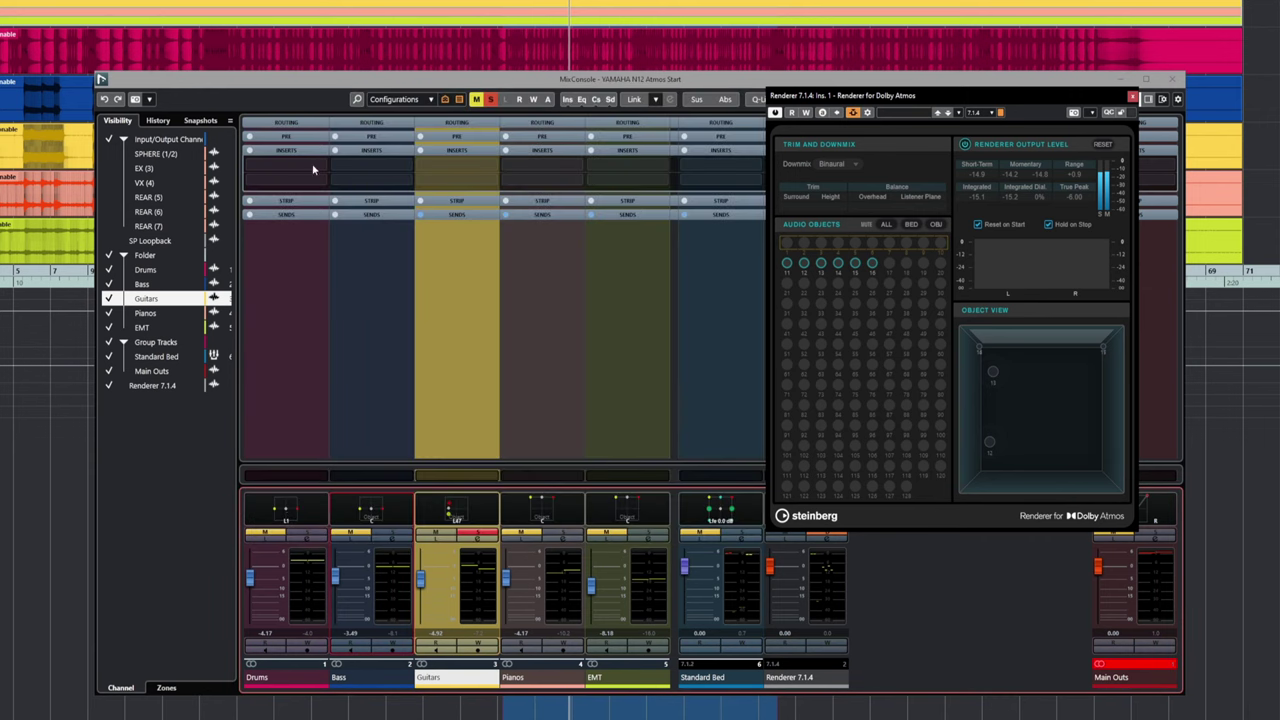
left_click(299, 124)
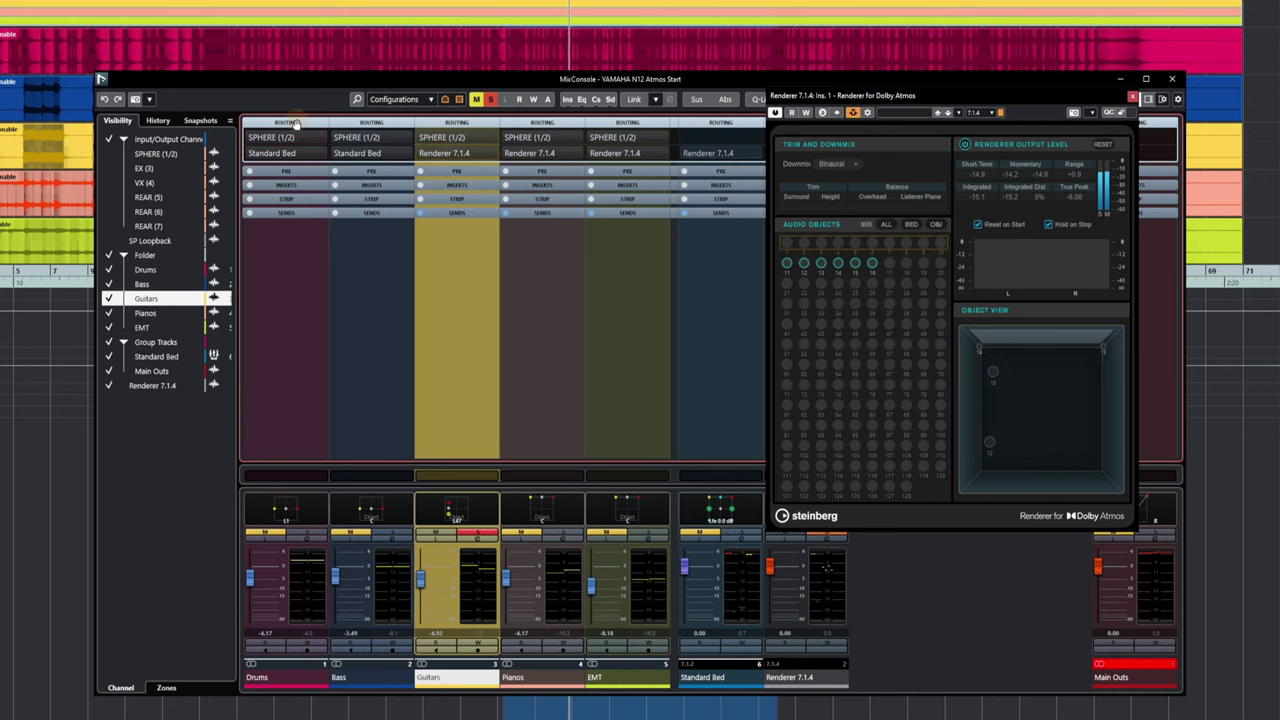
left_click(298, 113)
- Adjust the LFE level in the Drums channel's bed-mode panner, close it, and select the Pianos channel
double_click(287, 508)
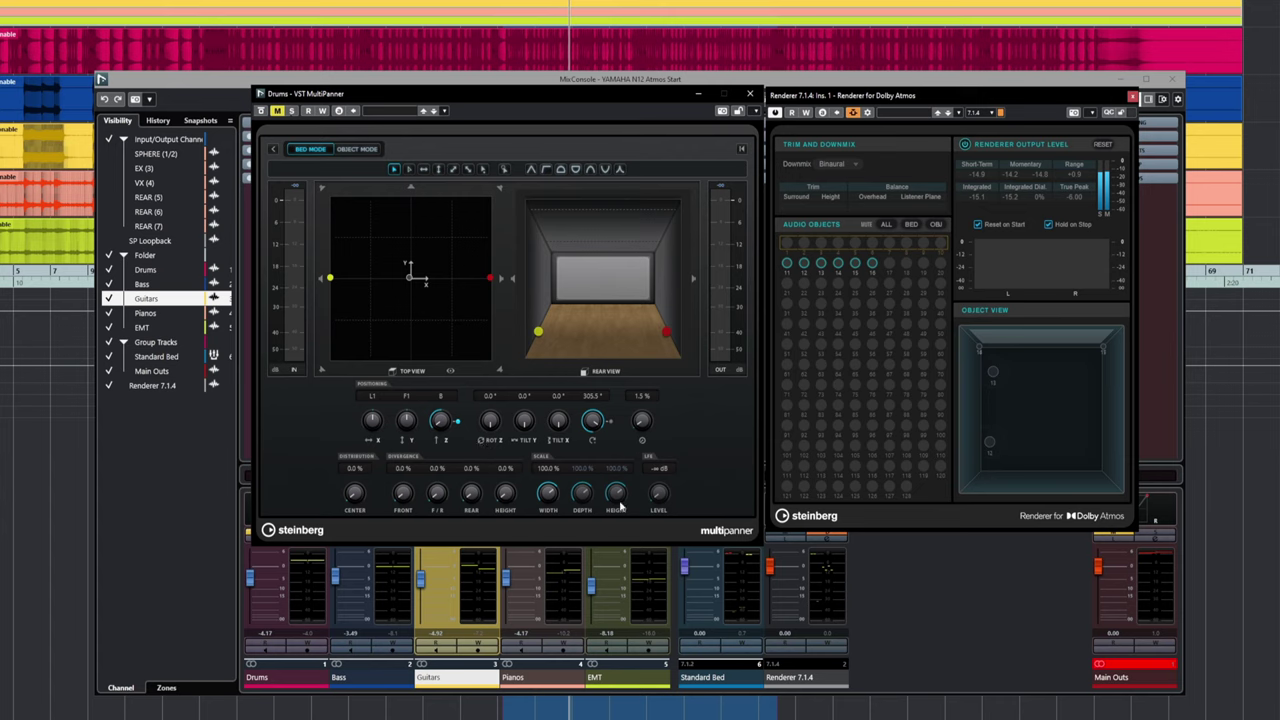
mouse_move(658, 499)
left_mouse_down()
mouse_move(664, 479)
mouse_move(660, 511)
mouse_move(662, 483)
left_mouse_up()
left_click(750, 95)
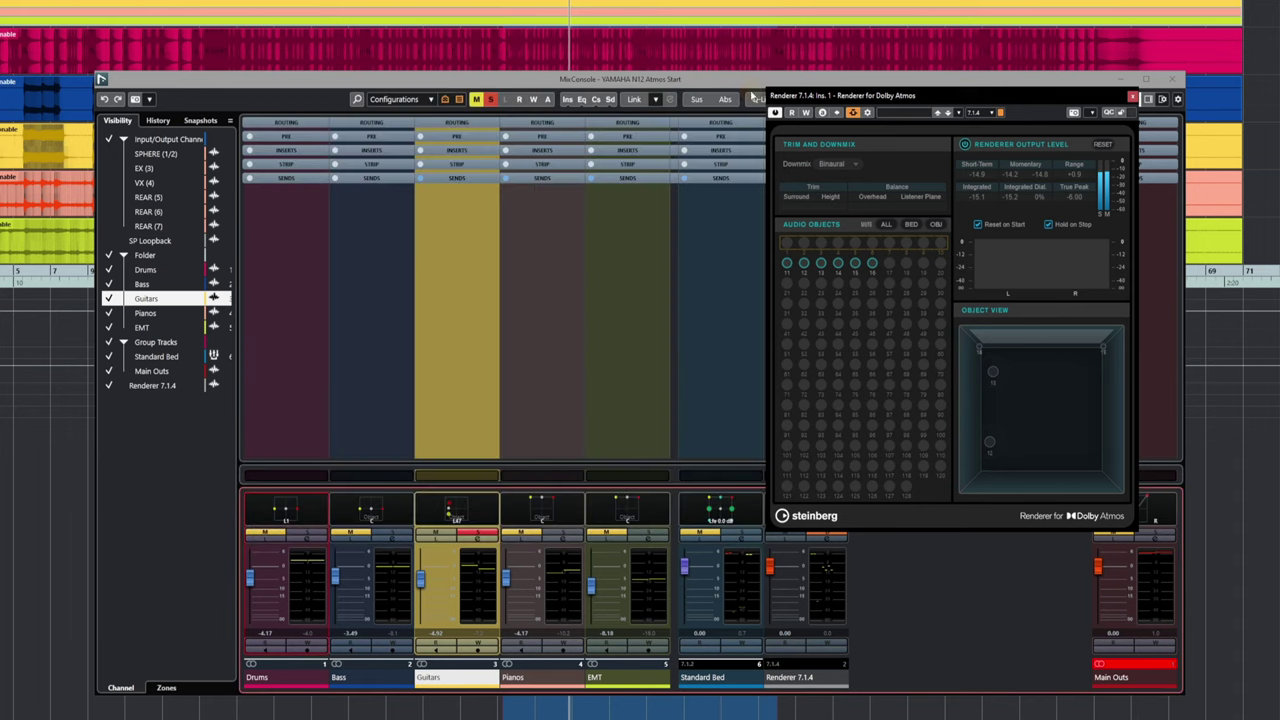
left_click(536, 309)
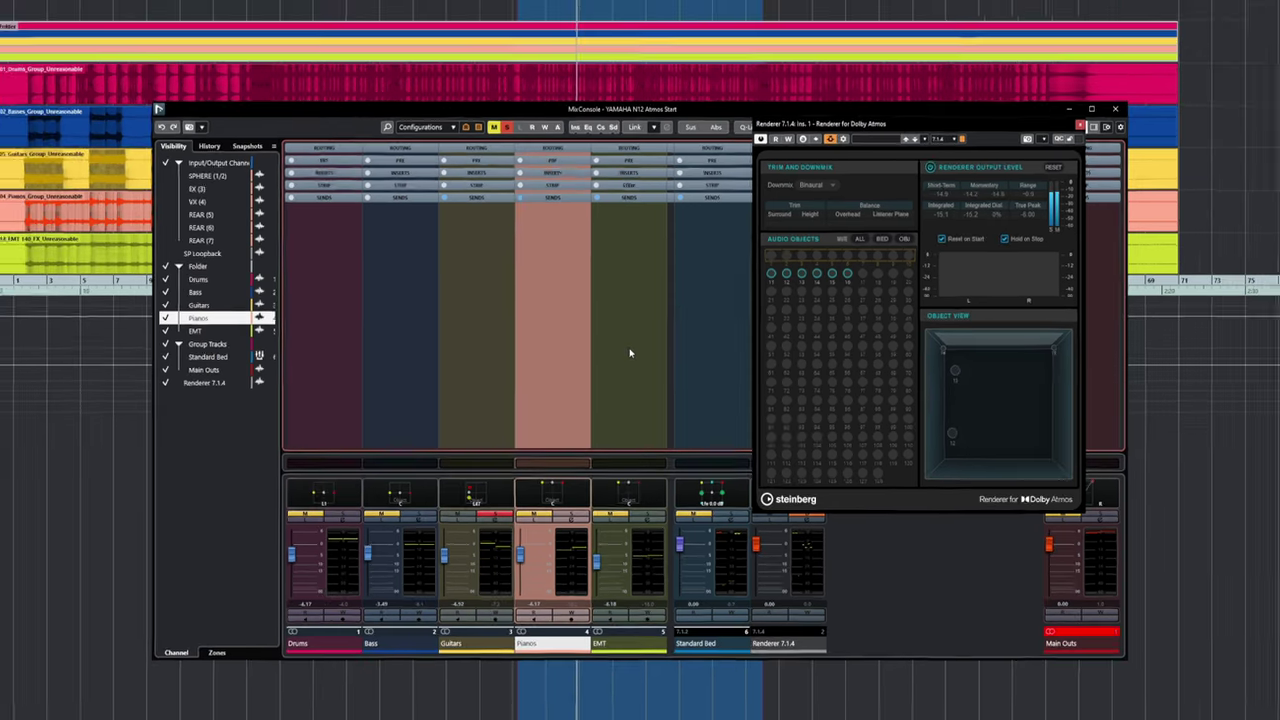
- Hide the mixer and import the 12_Vox_1_Unreasonable audio file from the file manager as a new track at the project start
left_click(629, 352)
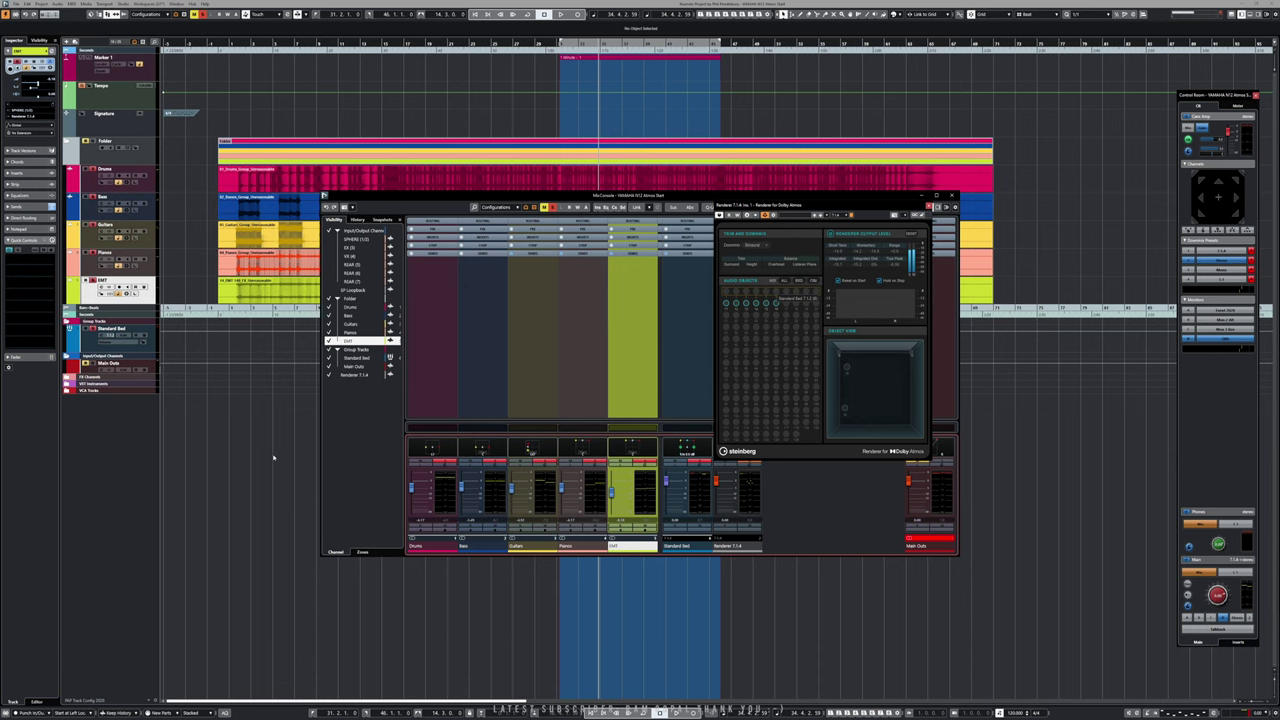
key("F3")
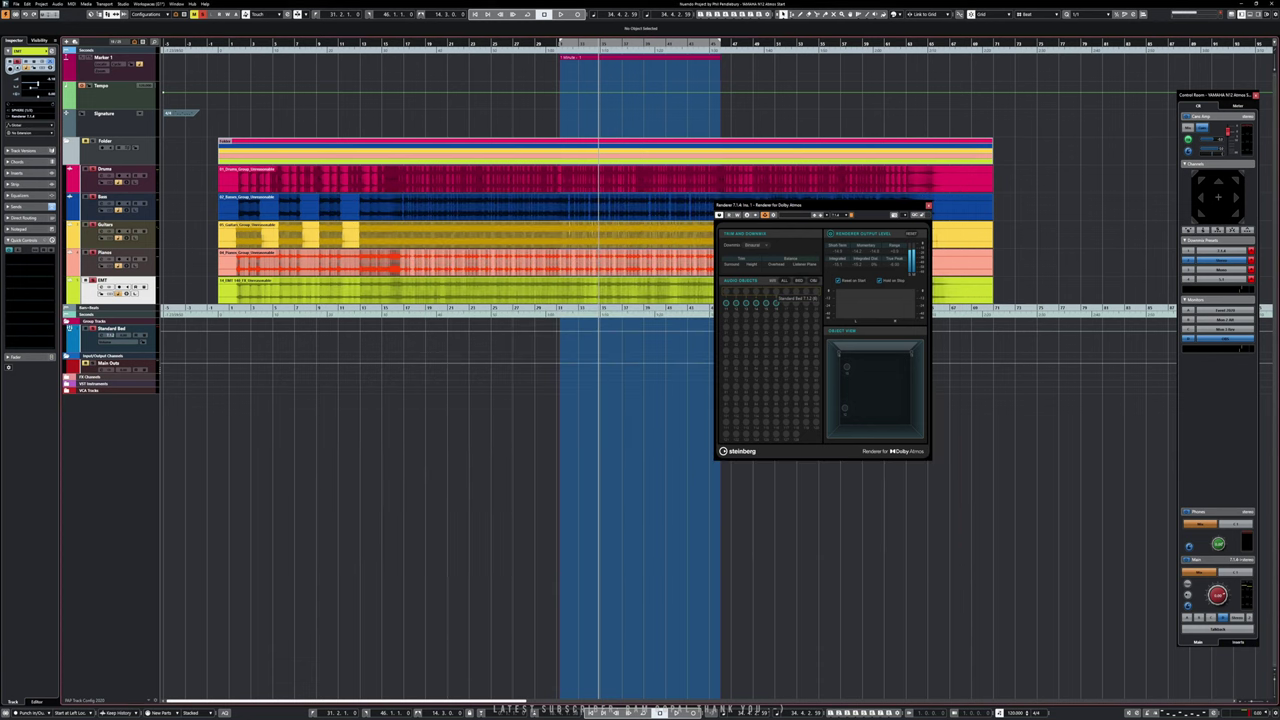
key("alt+Tab")
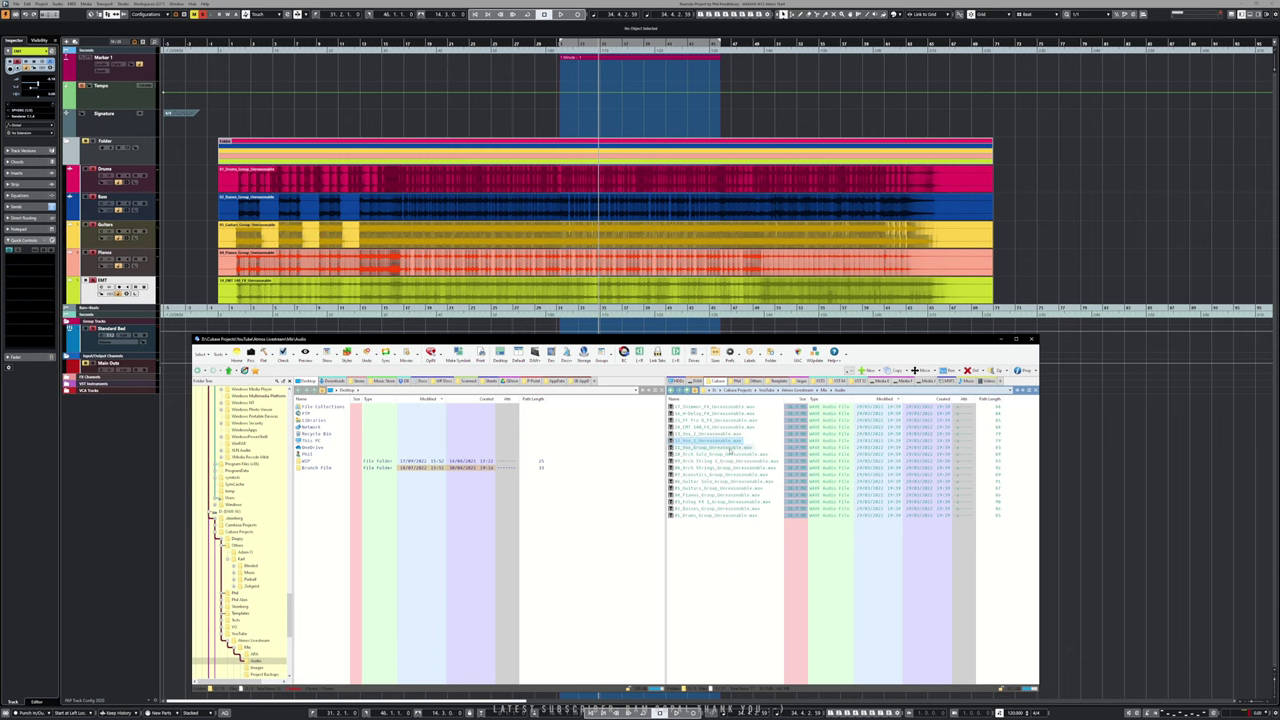
left_click_drag(688, 342, 928, 294)
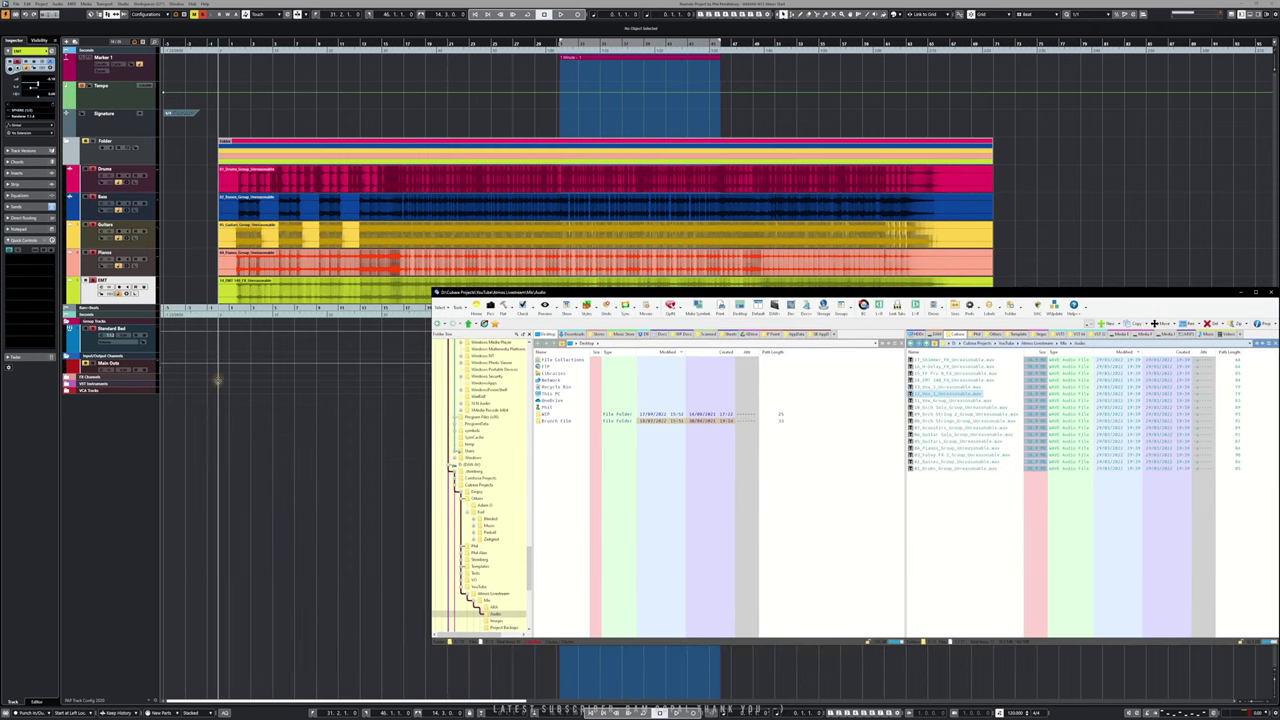
left_click_drag(237, 420, 237, 420)
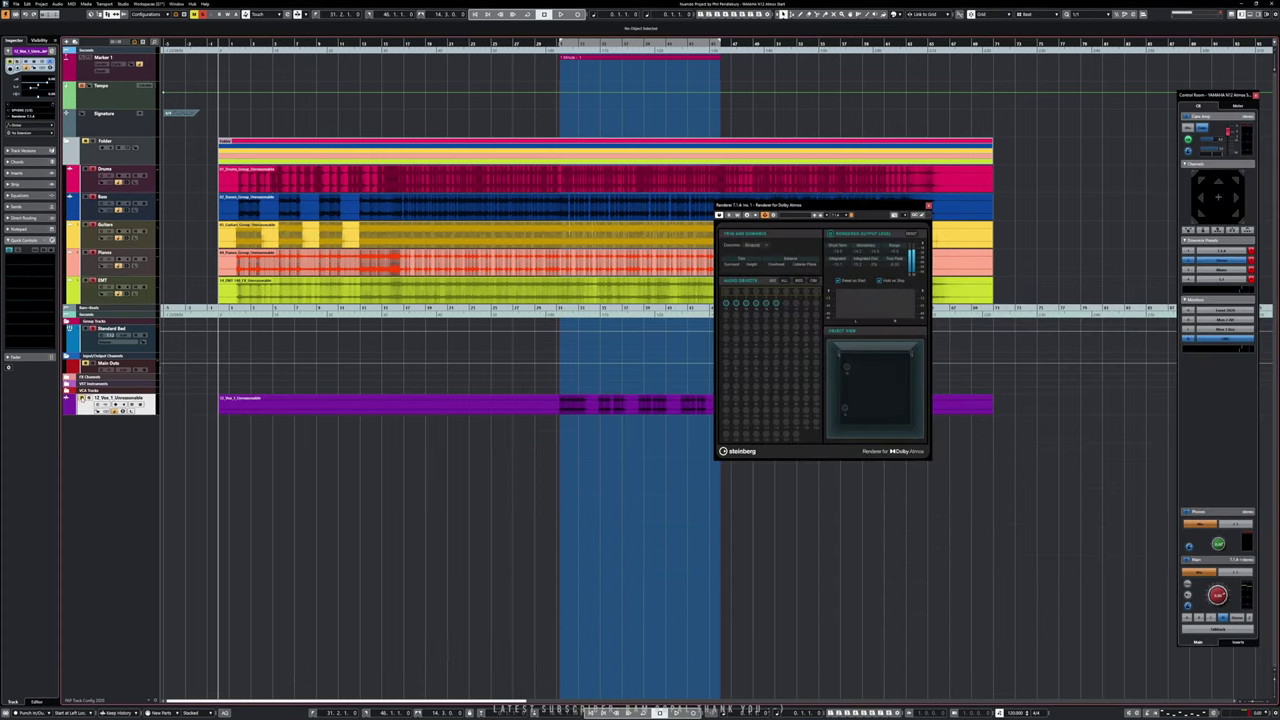
- Move the 12_Vox_1 track between Pianos and EMT and audition the cycle section with the renderer window closed
left_click_drag(96, 316, 140, 290)
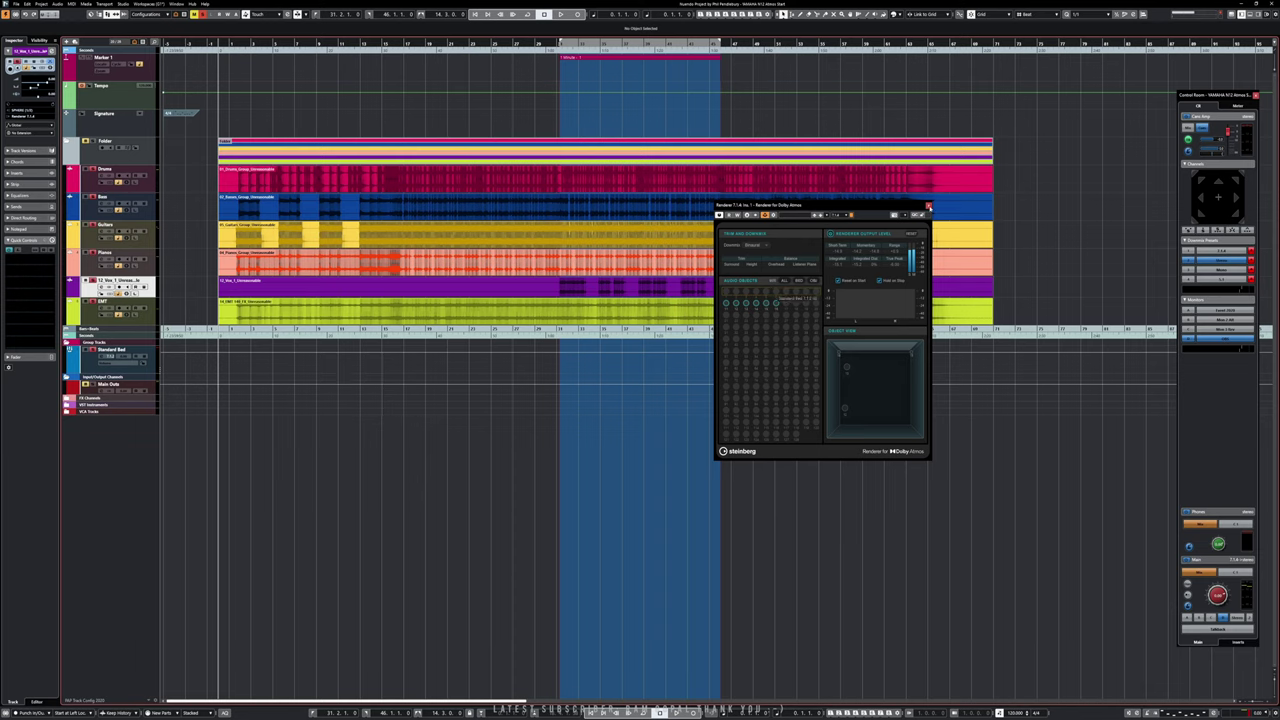
left_click(928, 207)
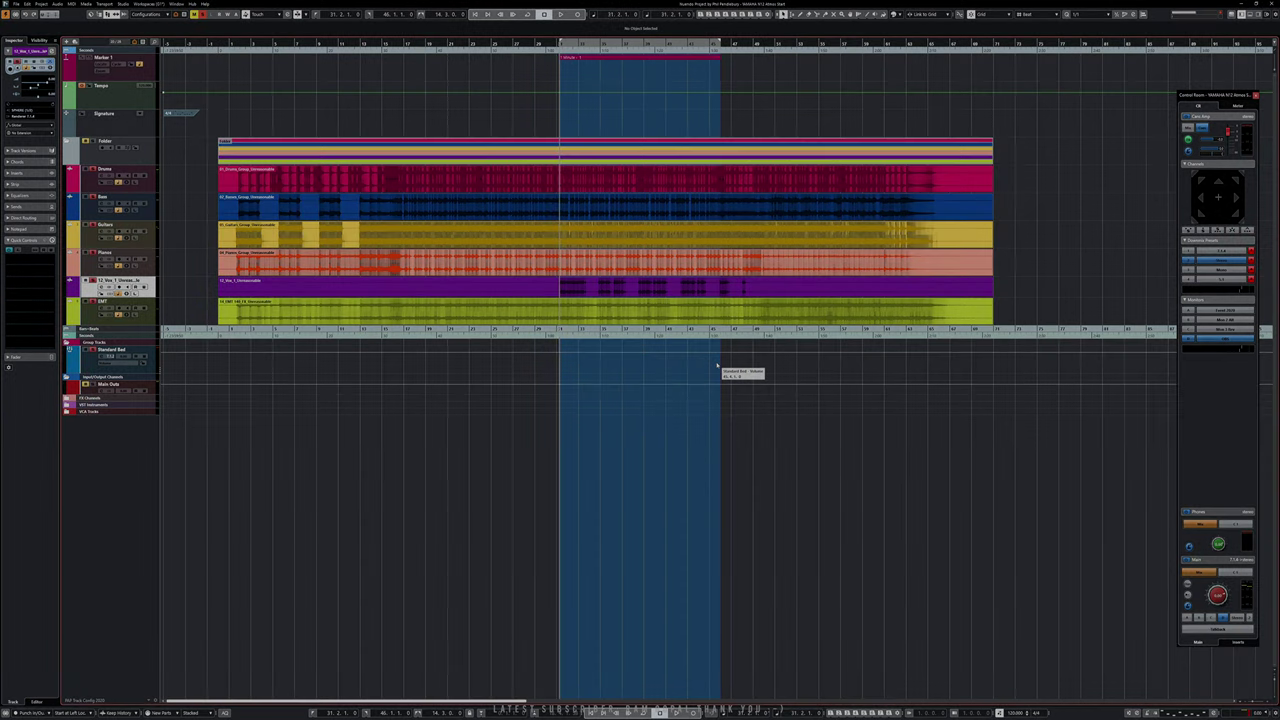
key("space")
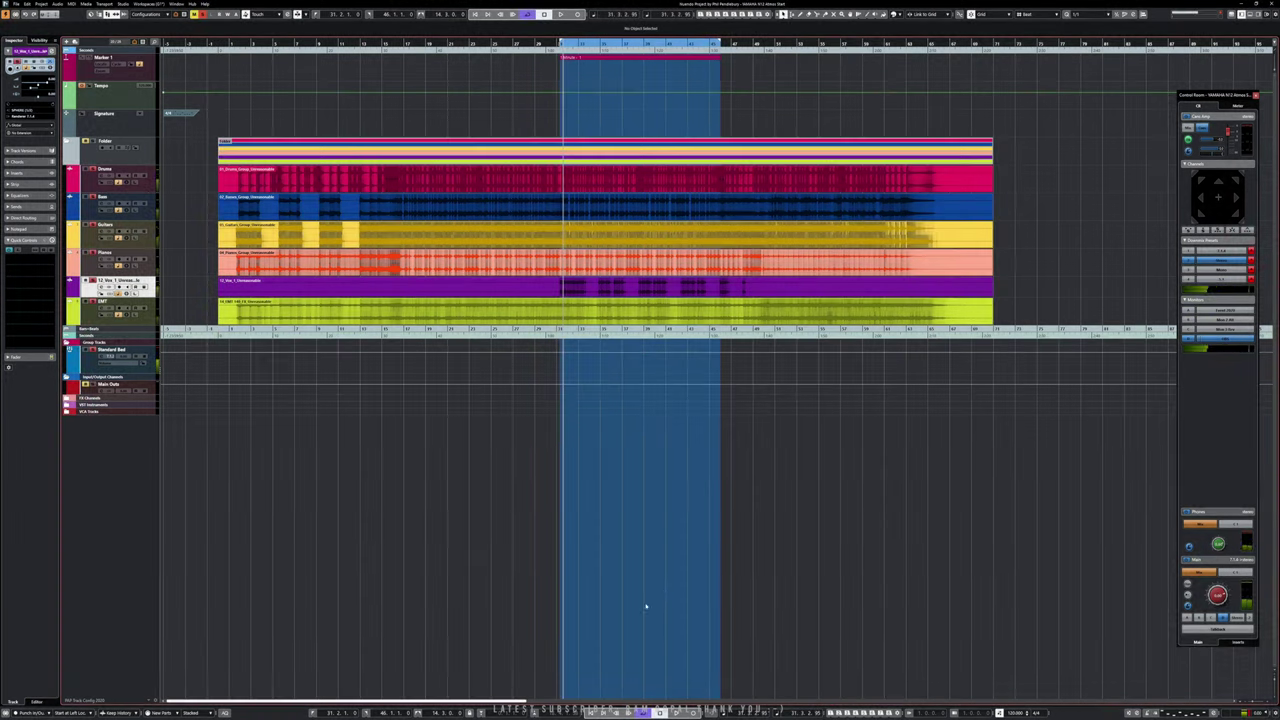
- Open the mixer and load the OBJECT Centre preset into the Guitars channel's panner, closing the panner
key("F3")
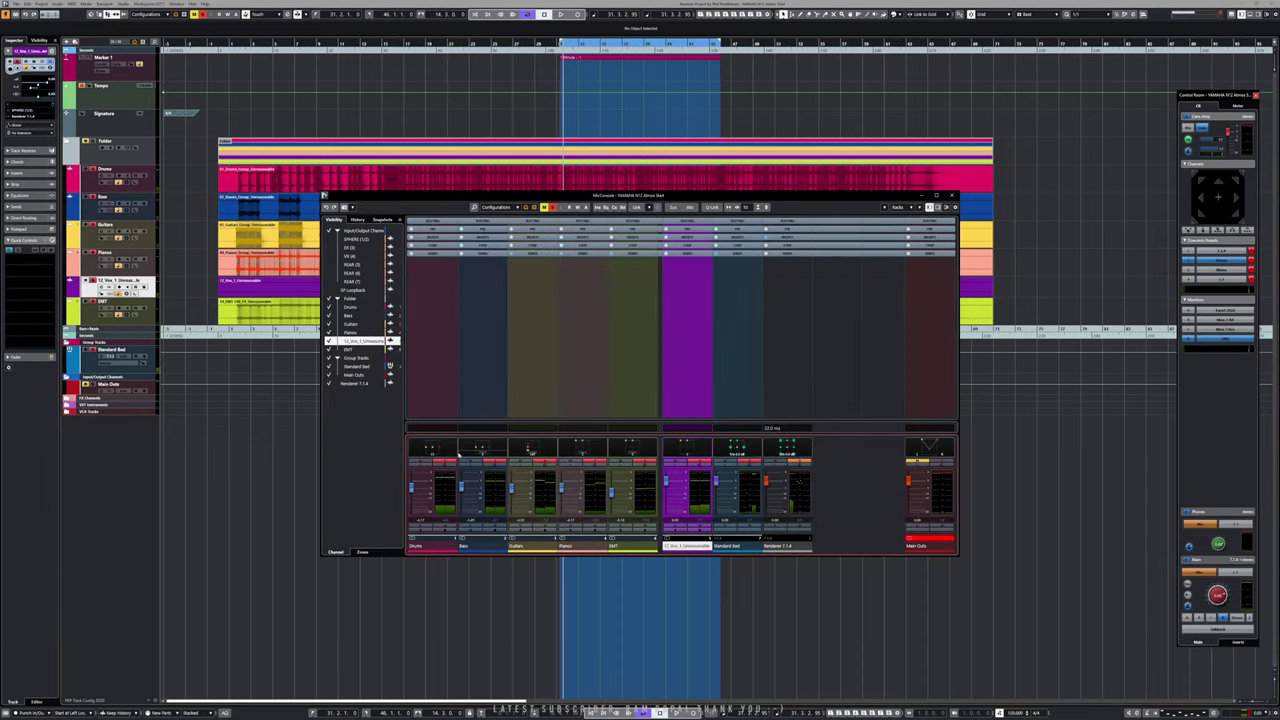
double_click(534, 449)
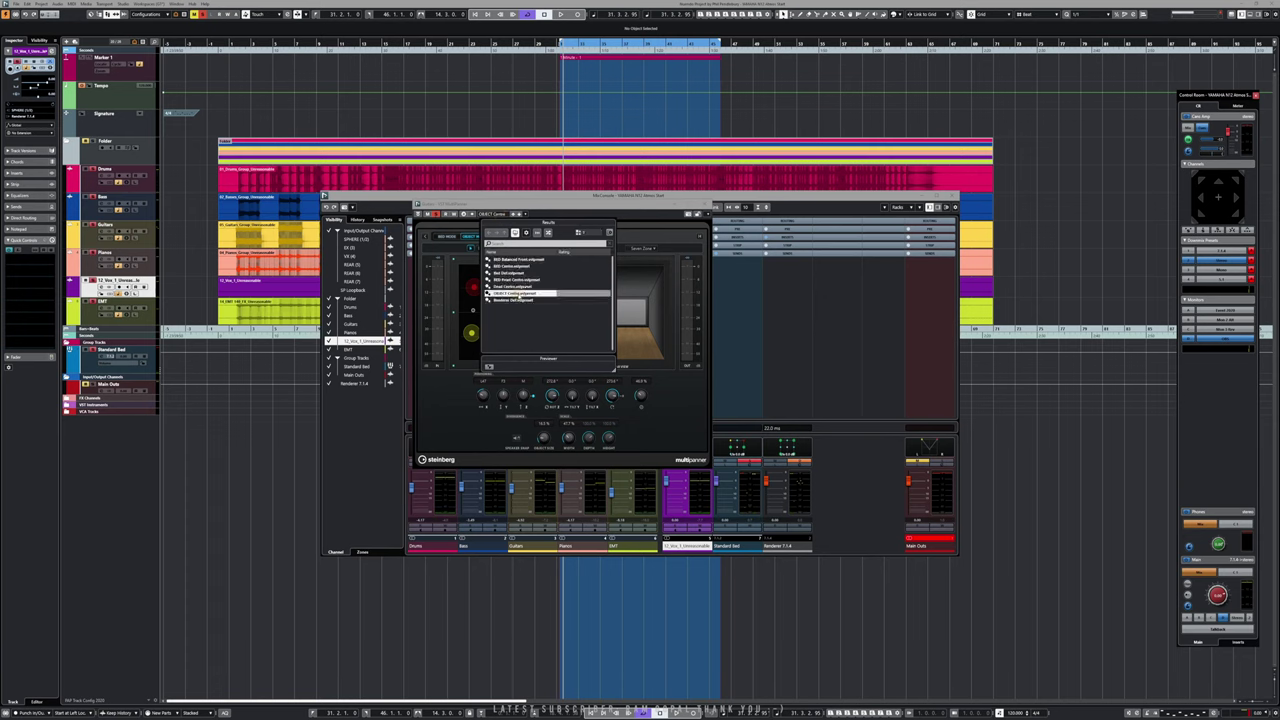
double_click(520, 297)
left_click(704, 206)
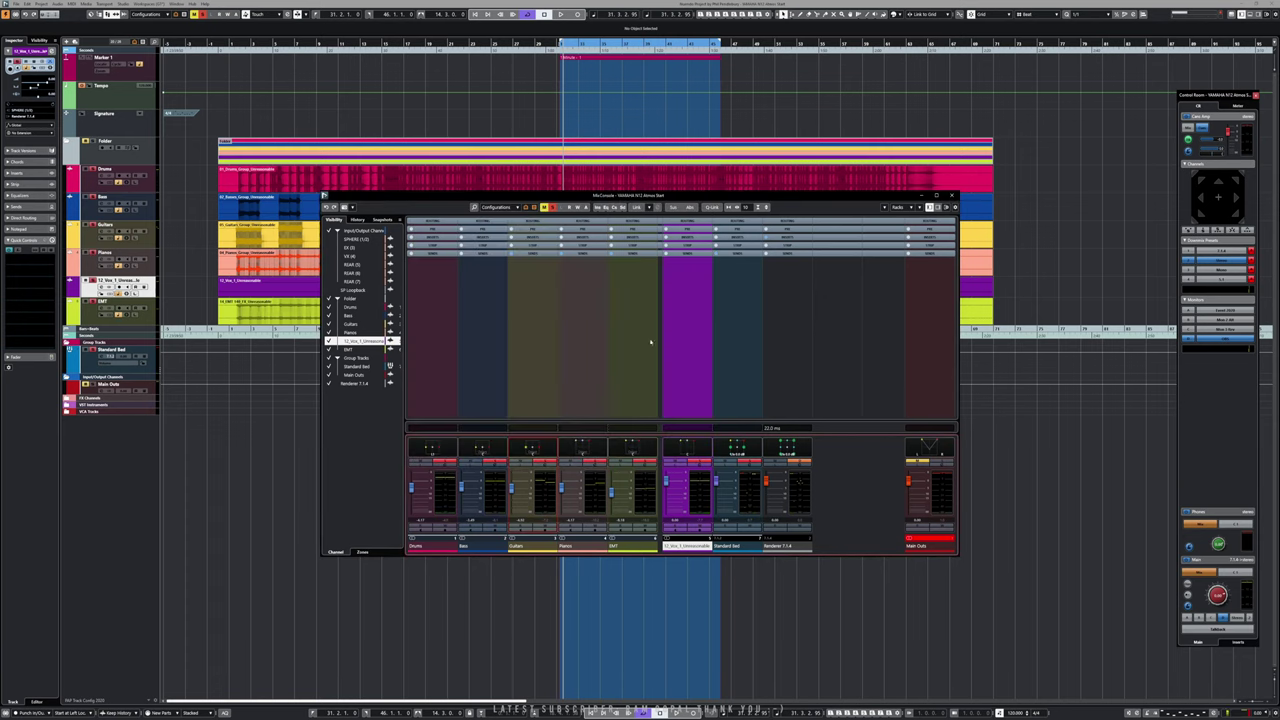
- Load the OBJECT Centre preset into the Pianos channel's panner and close it
double_click(587, 451)
left_click(501, 216)
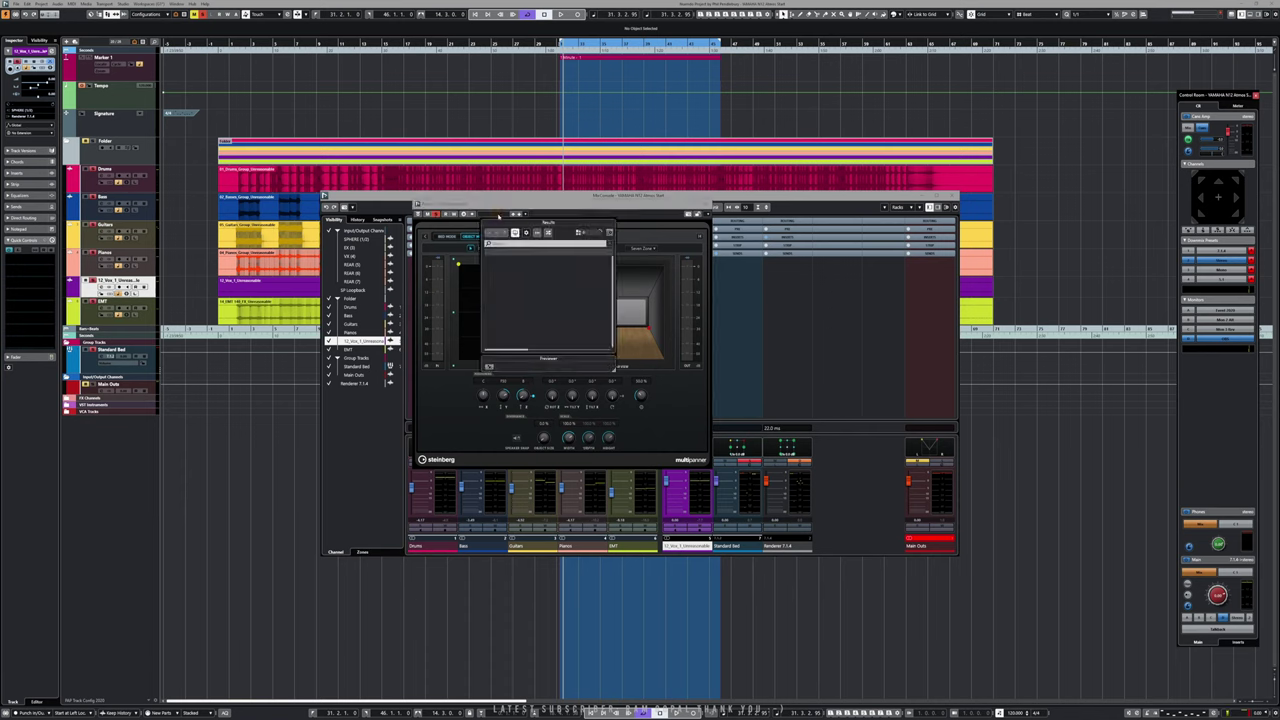
double_click(518, 294)
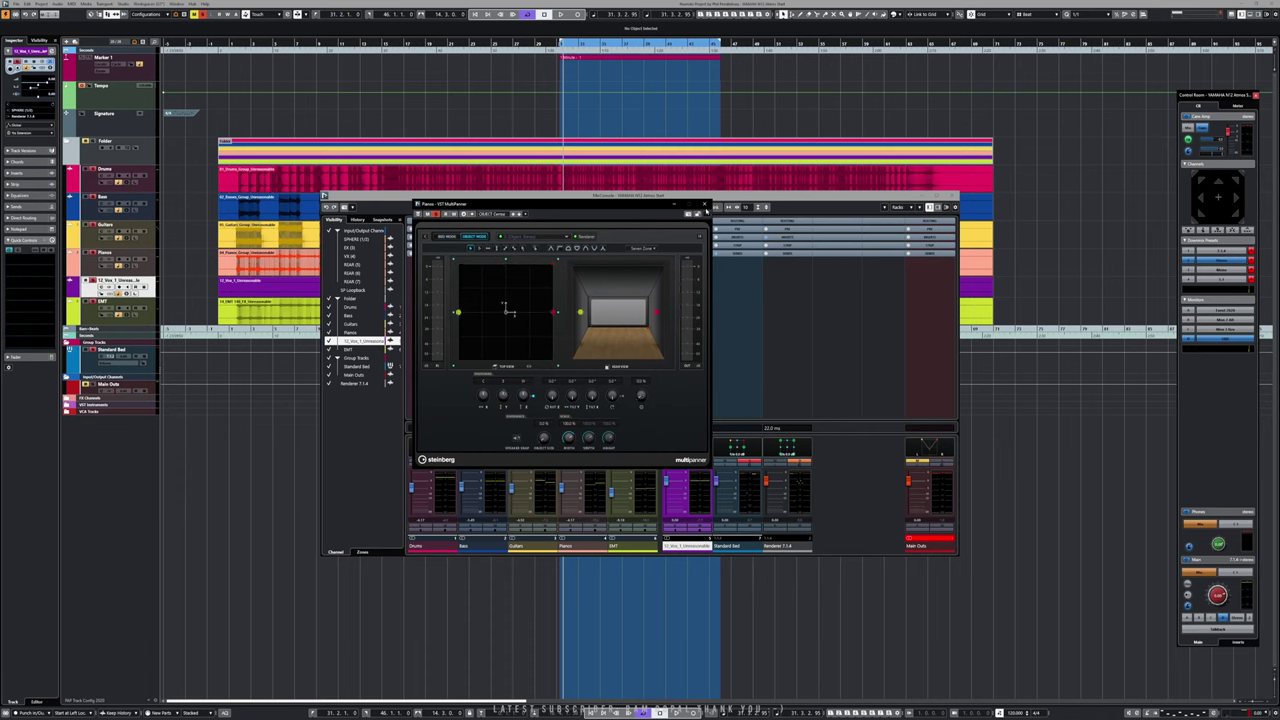
left_click(704, 206)
- Load the OBJECT Centre preset into the EMT channel's panner and close it
double_click(636, 450)
left_click(503, 215)
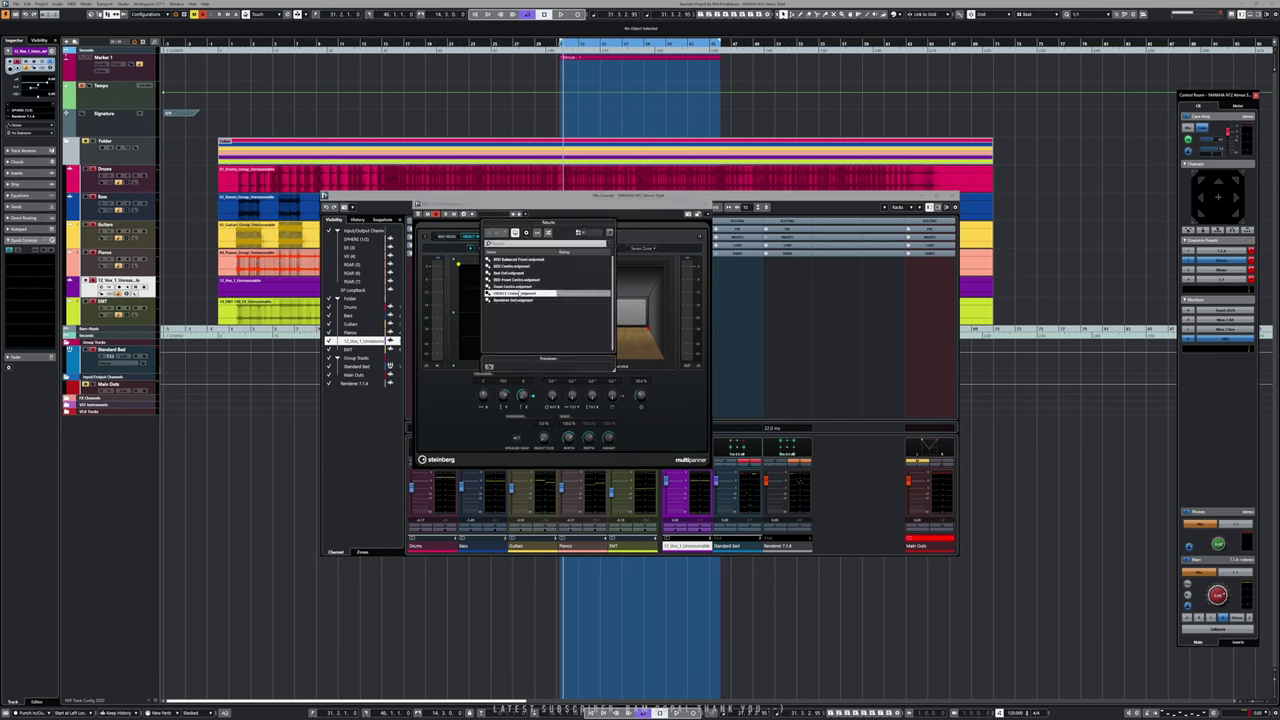
double_click(518, 294)
left_click(704, 206)
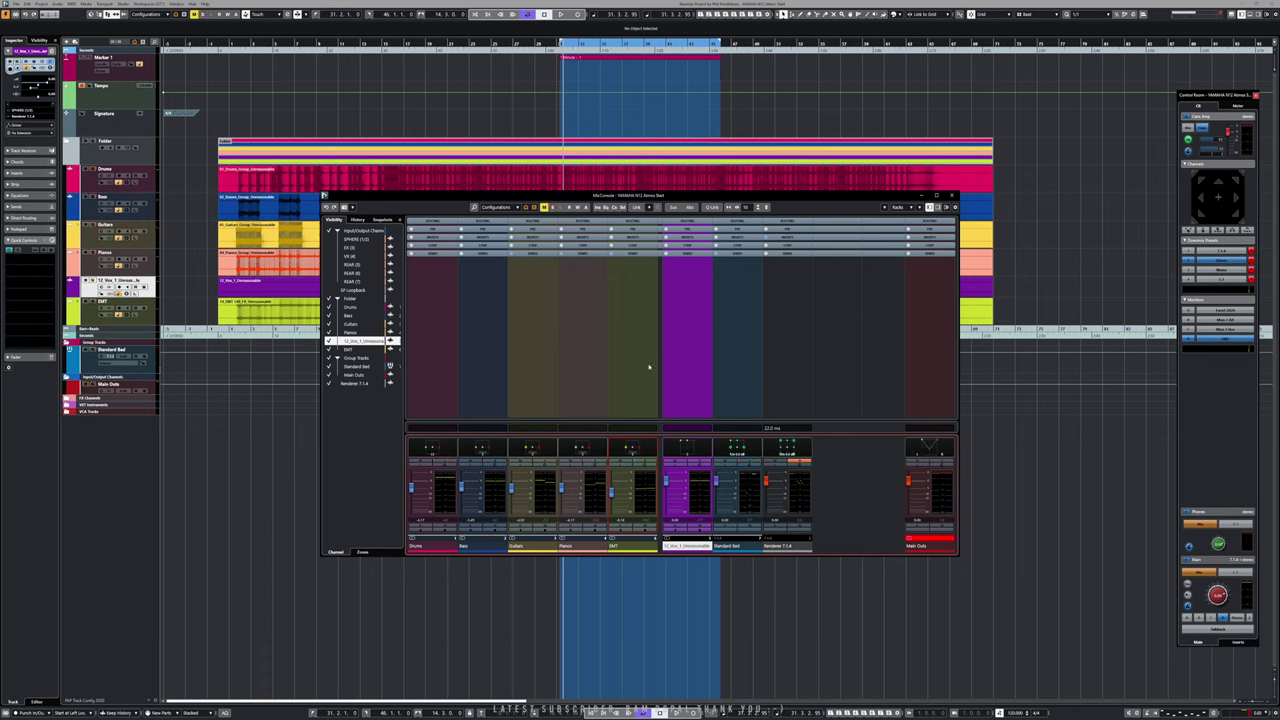
- Lower the Control Room's main level slightly and play back a short part of the full mix
left_click_drag(1218, 598, 1219, 613)
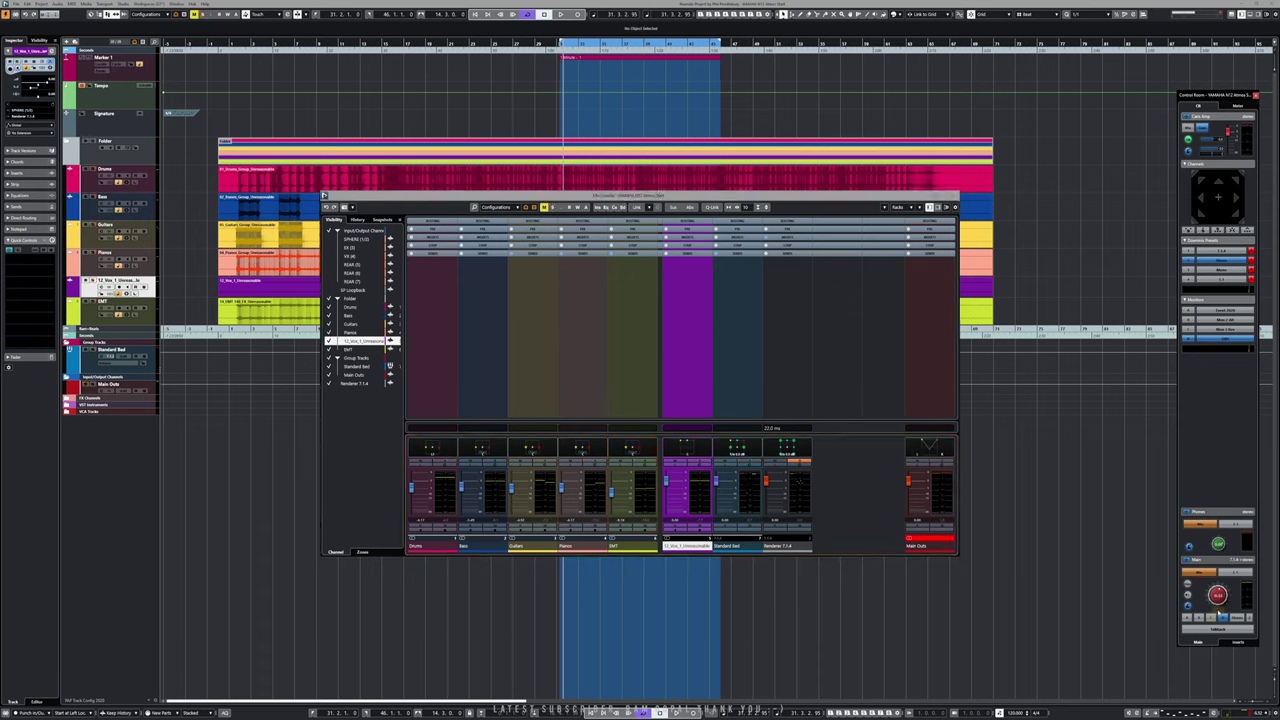
key("space")
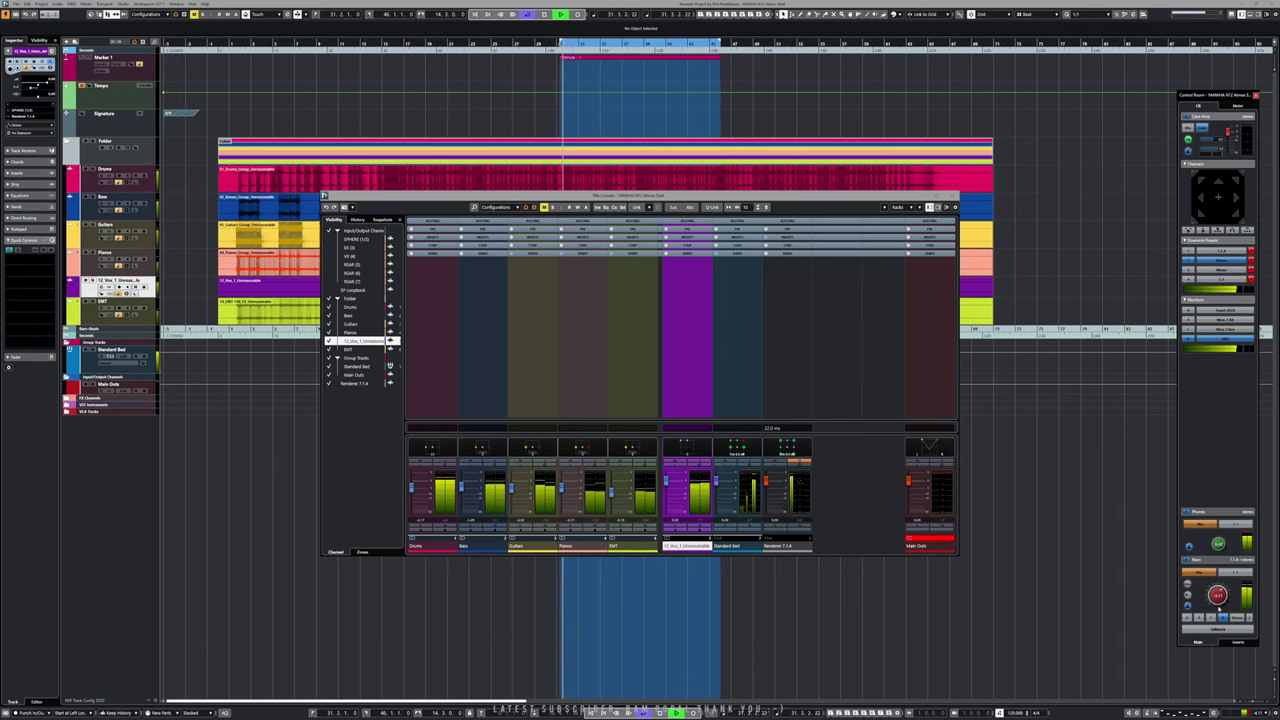
key("space")
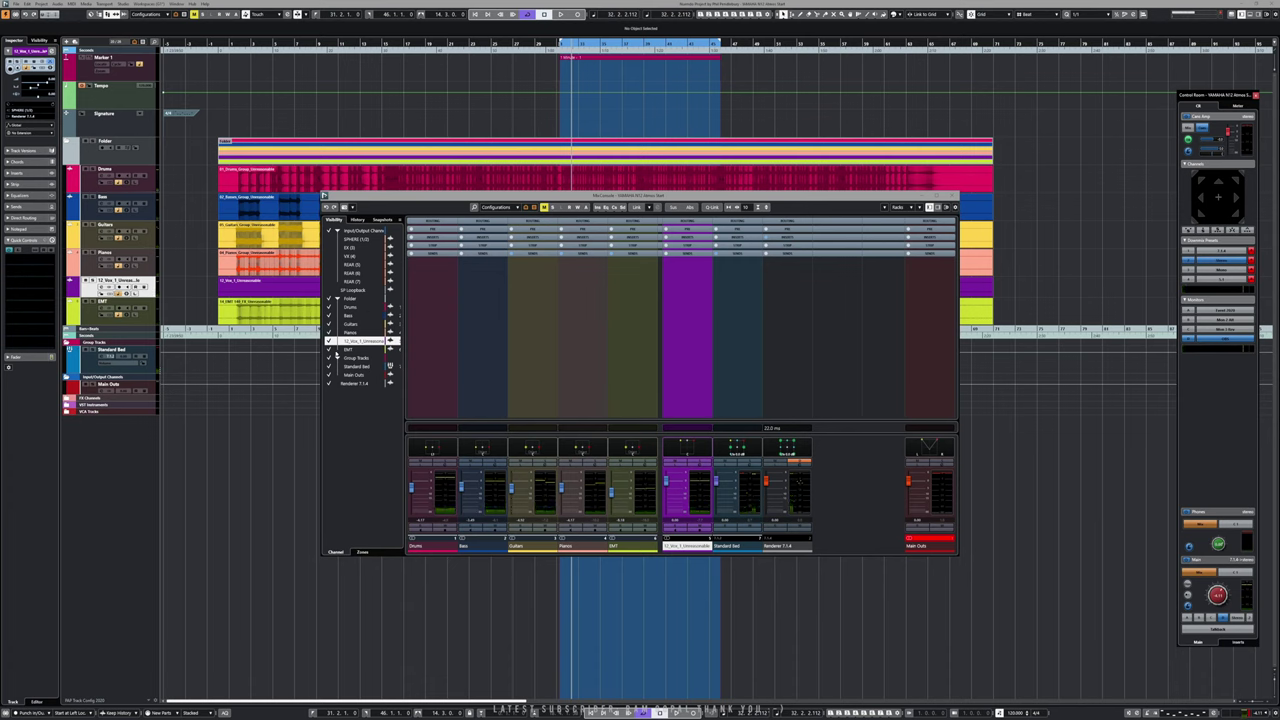
- Assign the 12_Vox_1 channel to the mixer zone containing the other tracks, between Pianos and EMT, and play it back soloed
left_click(363, 552)
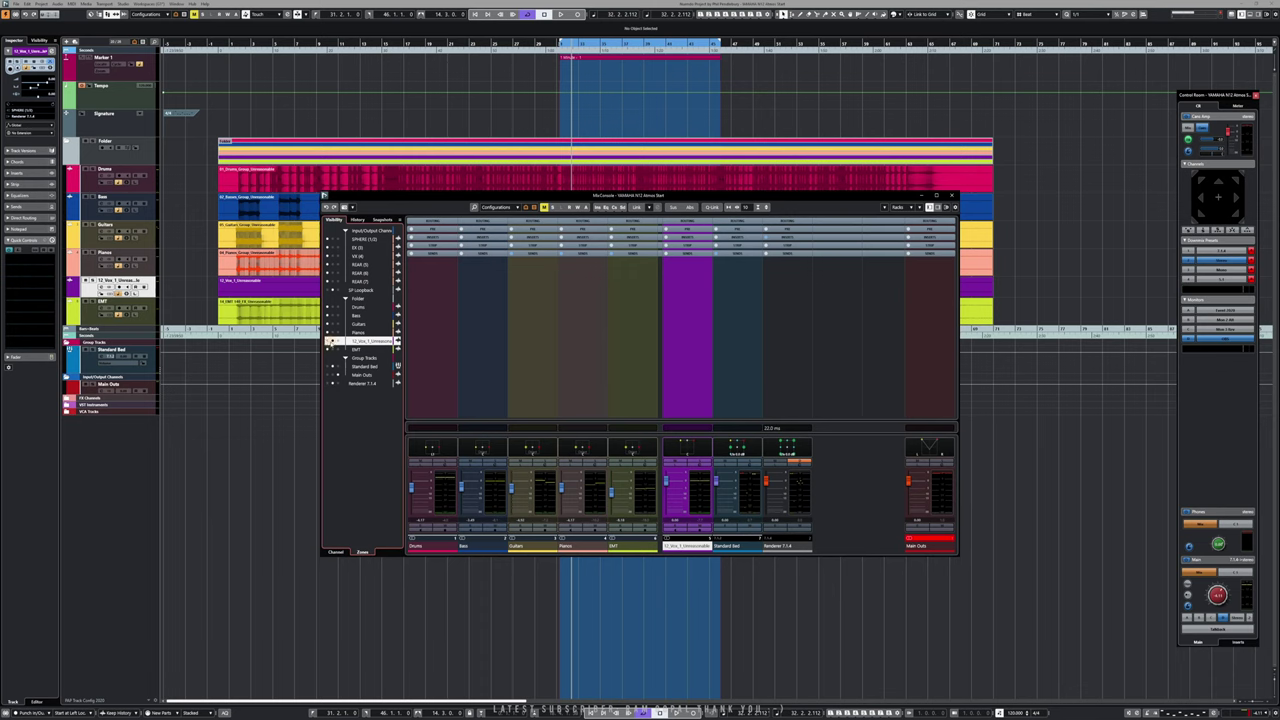
left_click(397, 341)
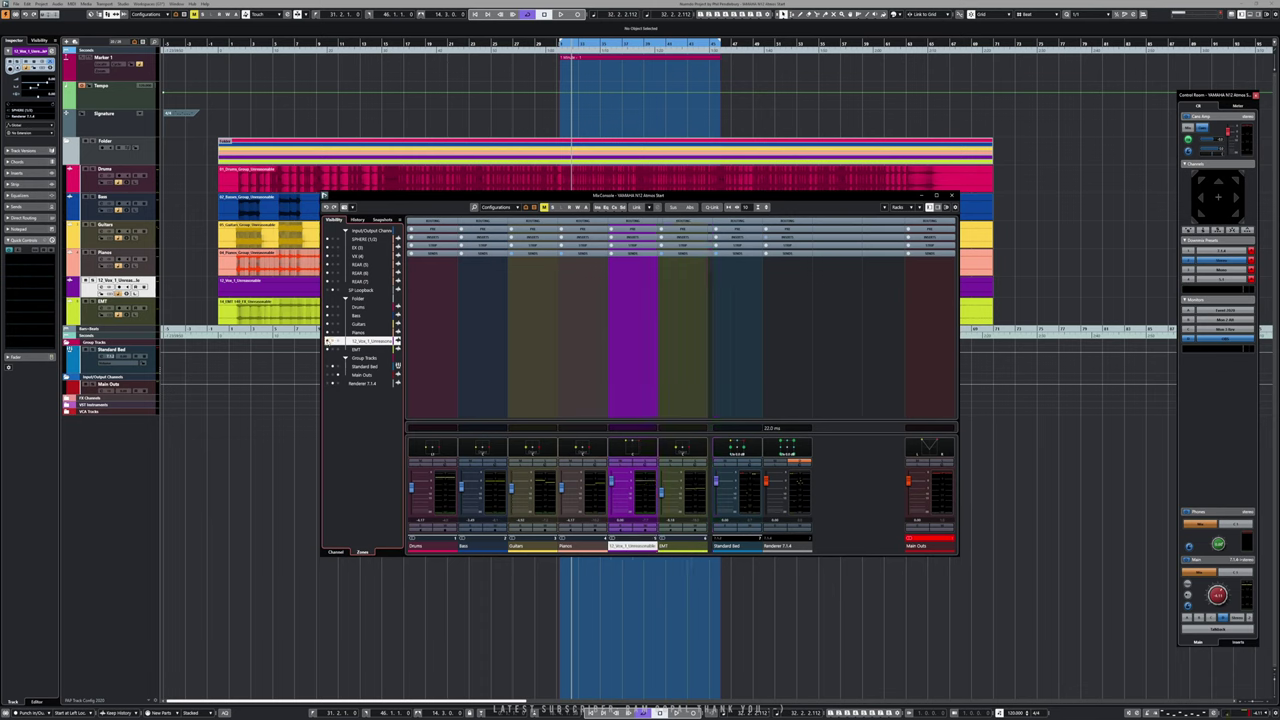
key("space")
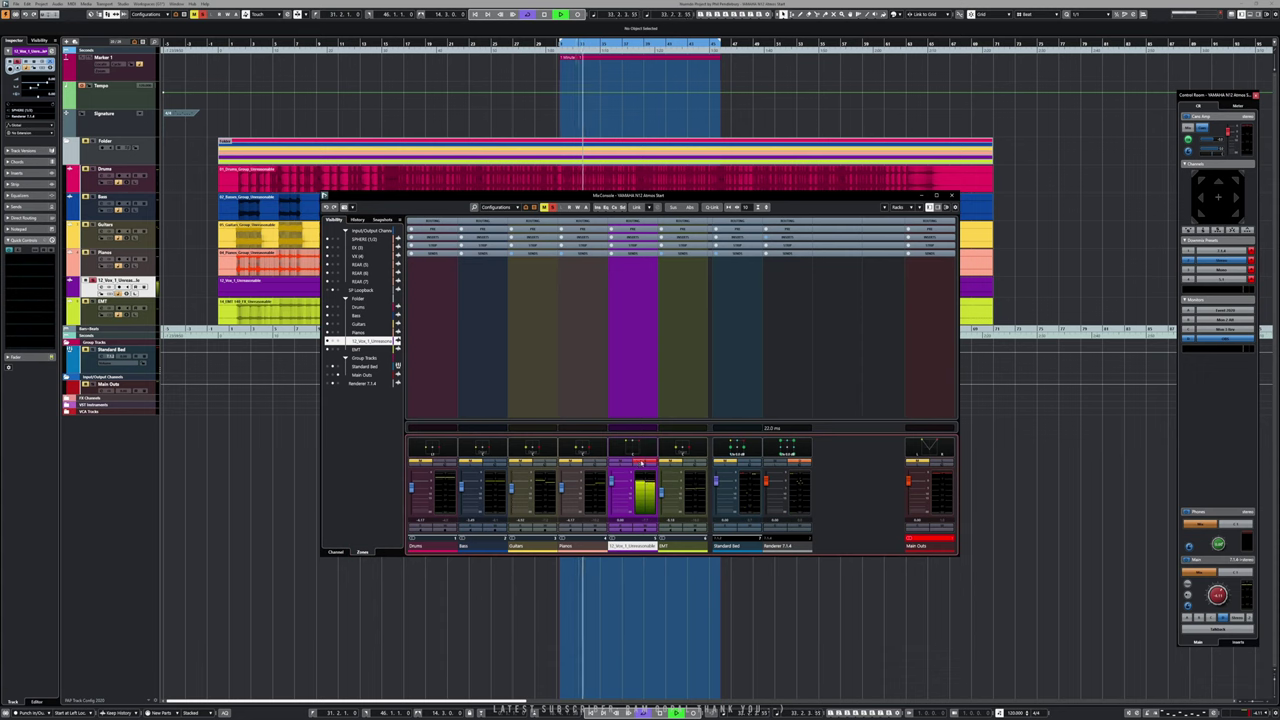
key("space")
- Check the input and output routing of the 12_Vox_1 channel
left_click(629, 221)
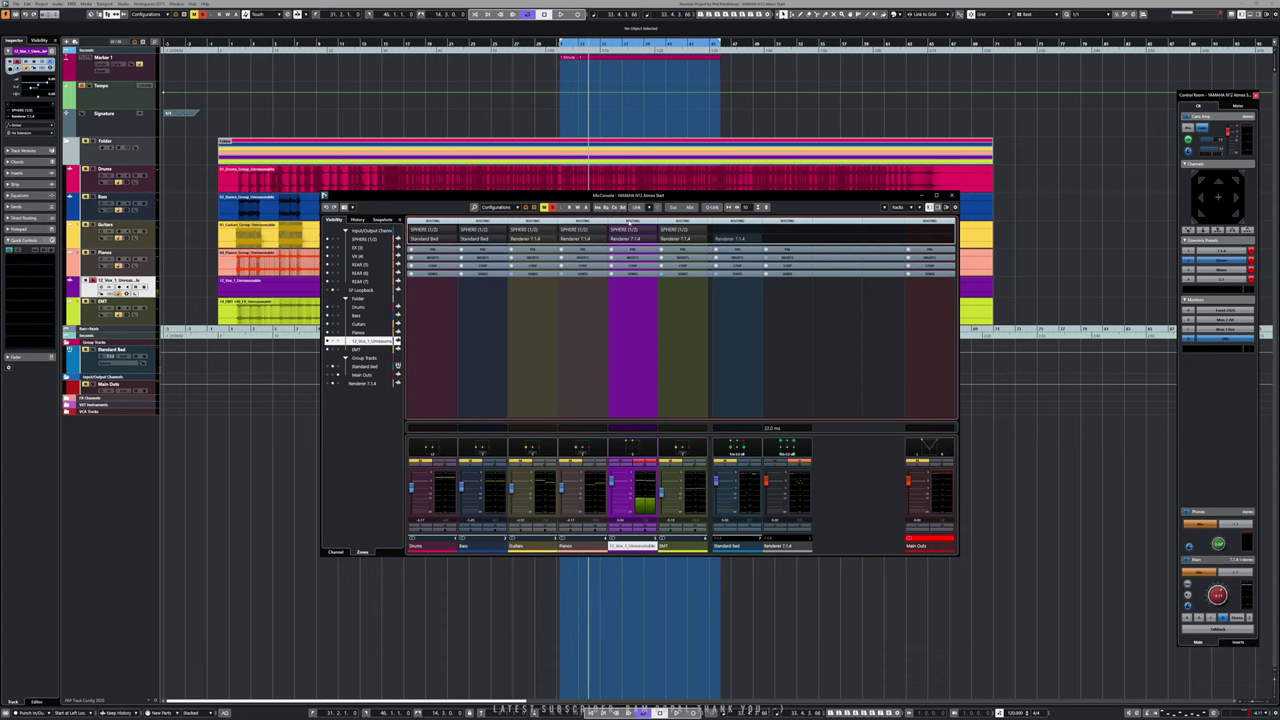
left_click(627, 221)
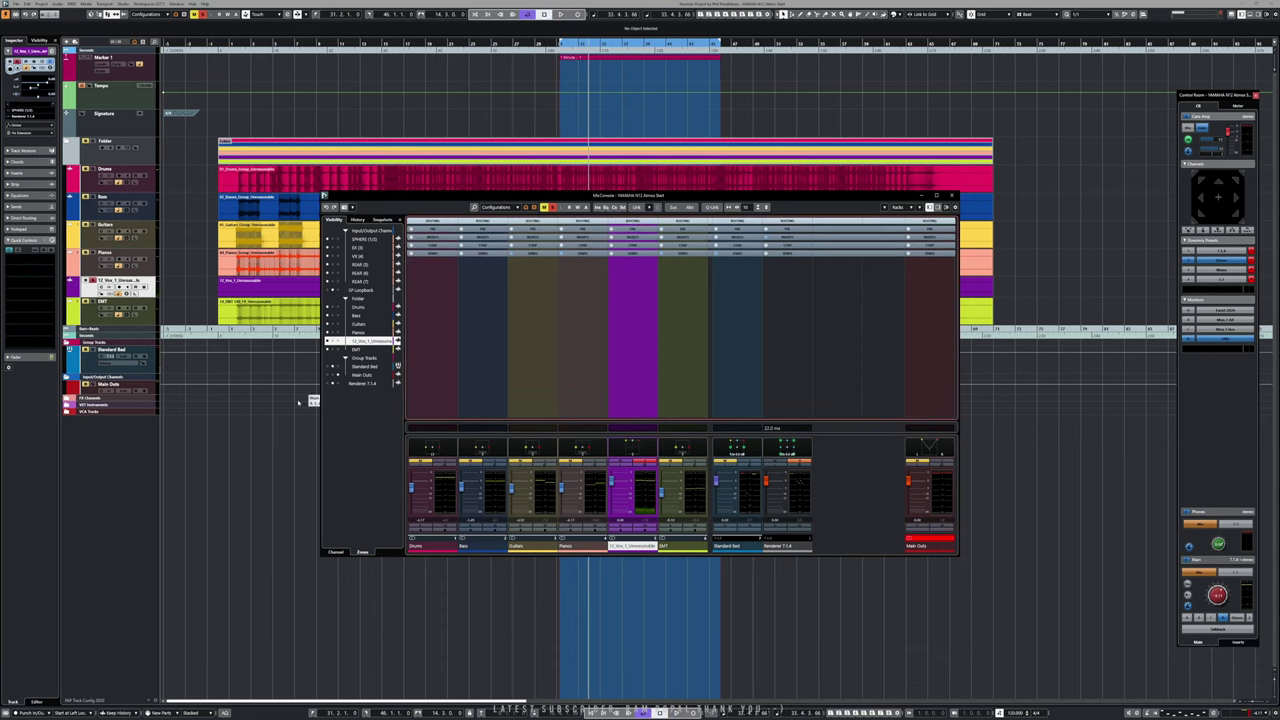
left_click(624, 221)
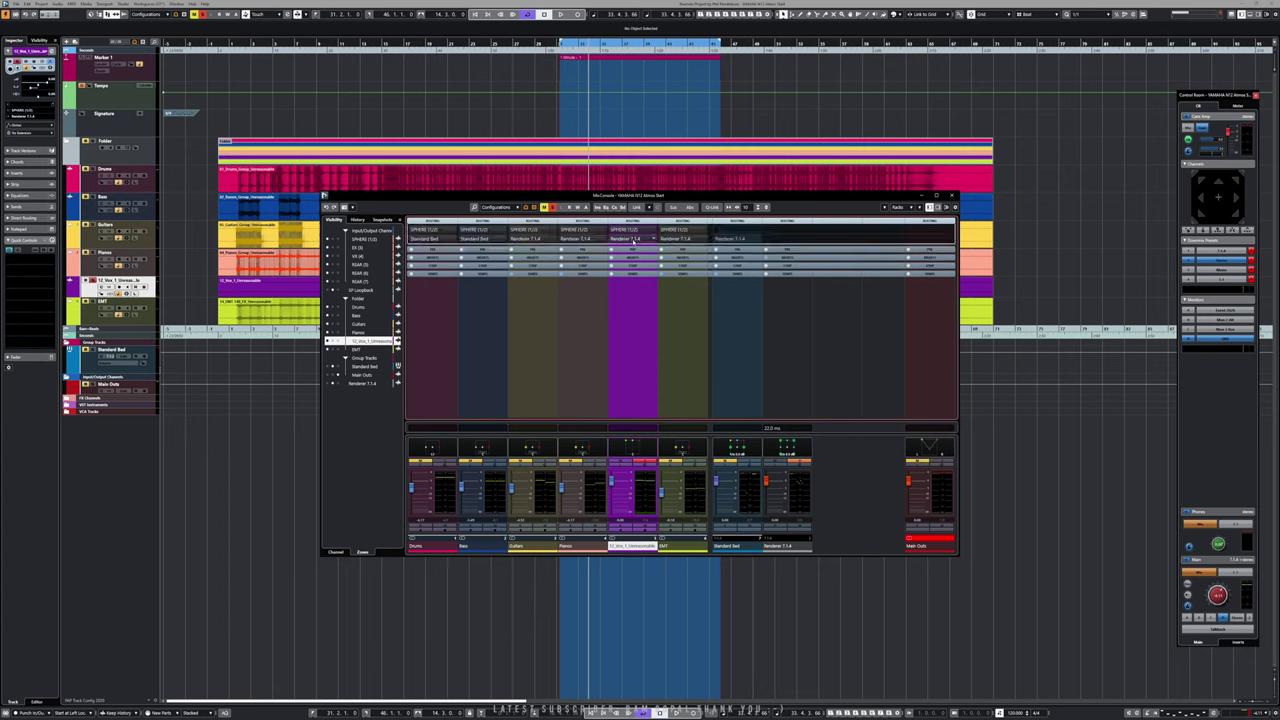
left_click(630, 219)
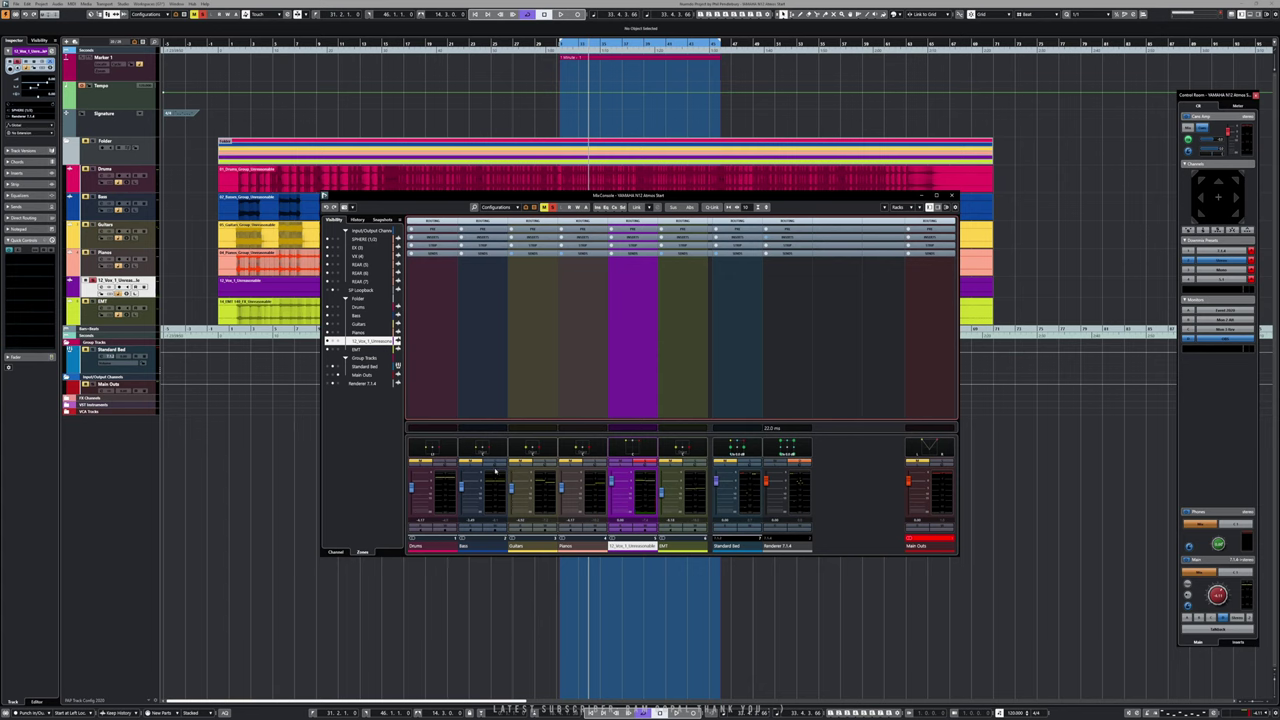
- Create an ADM audio object from the selected vocal track in ADM Authoring for Dolby Atmos and rename the object as Vocal
key("ctrl+alt+a")
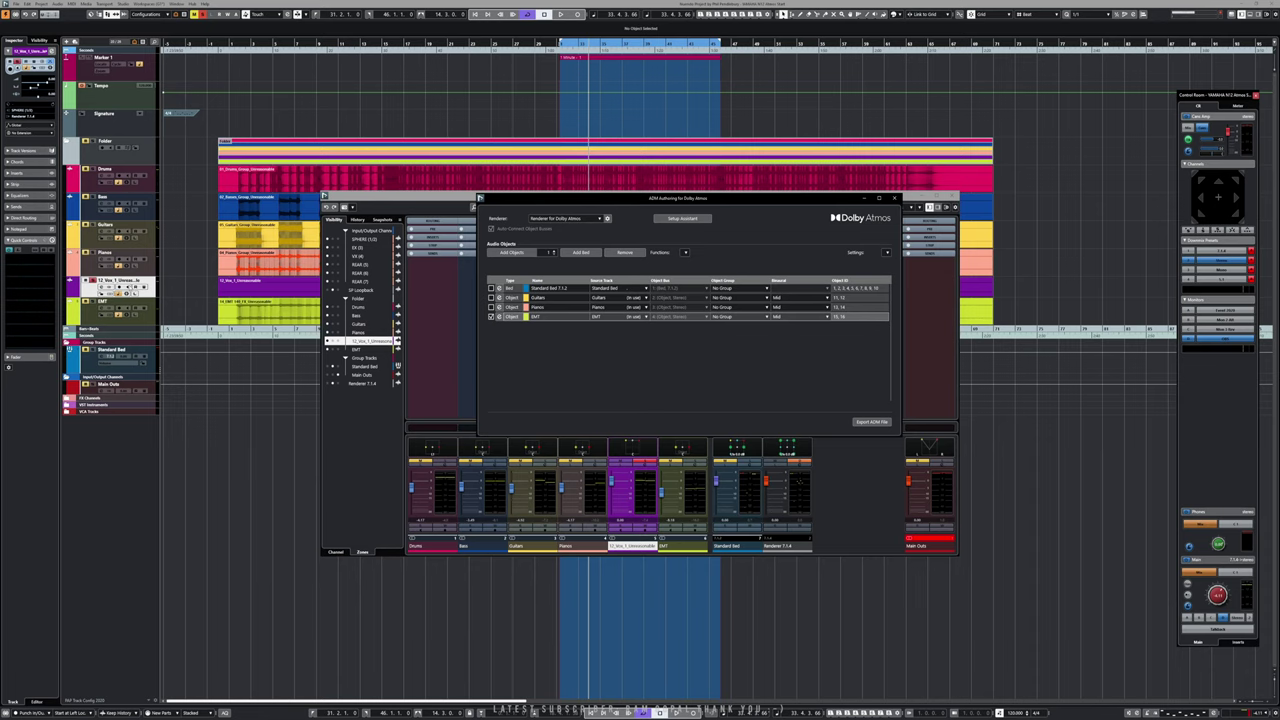
left_click(686, 253)
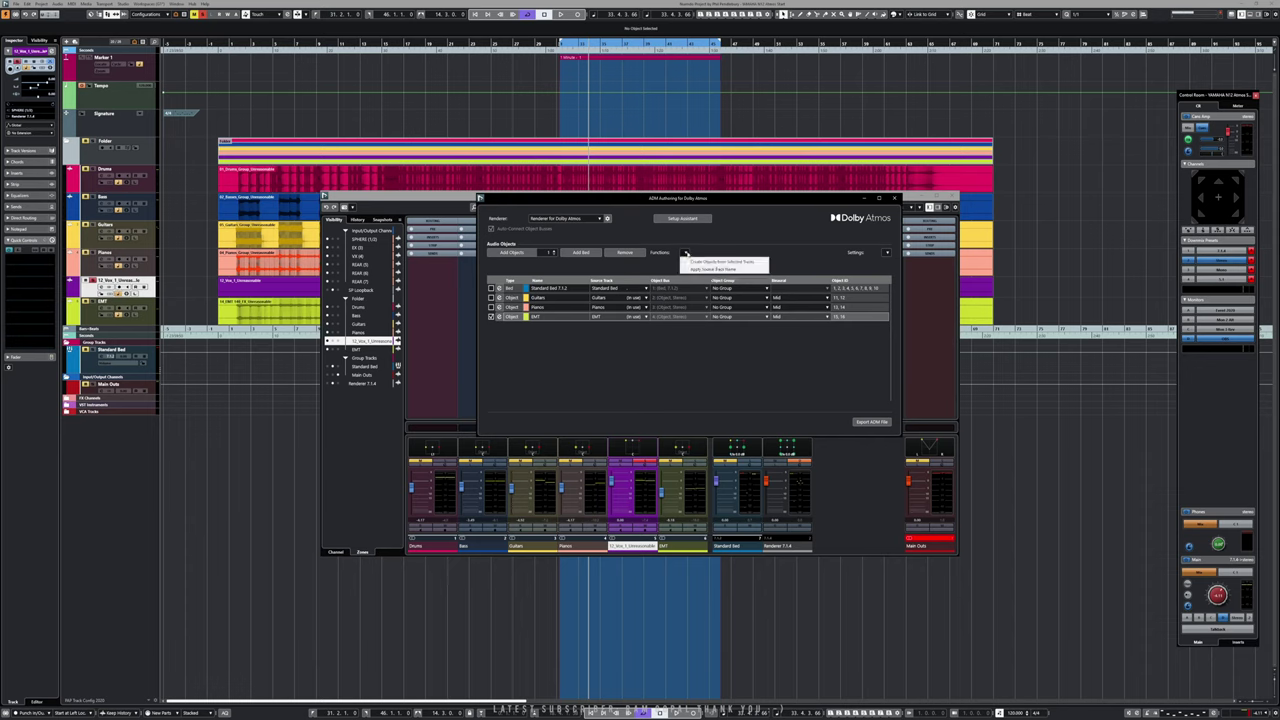
left_click(708, 262)
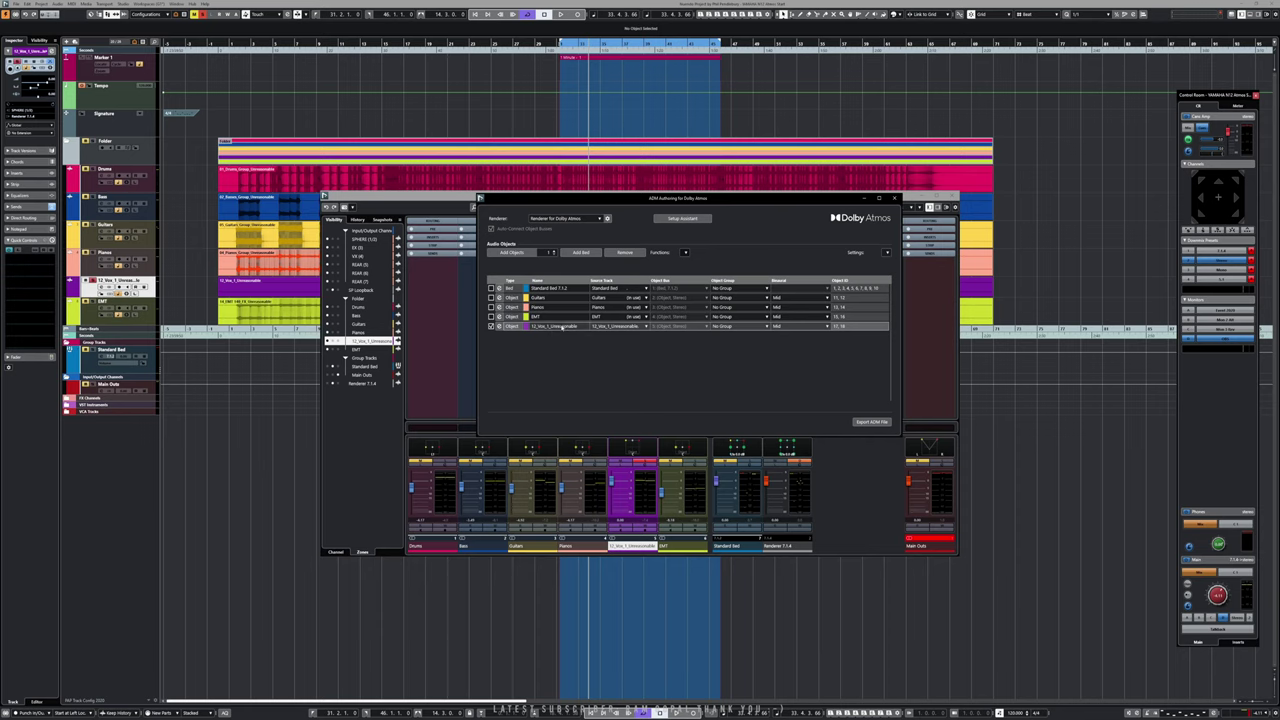
double_click(562, 327)
type("Vocal")
key("Return")
left_click(895, 198)
- Select the EMT channel and play the soloed vocal from the left locator
left_click(683, 330)
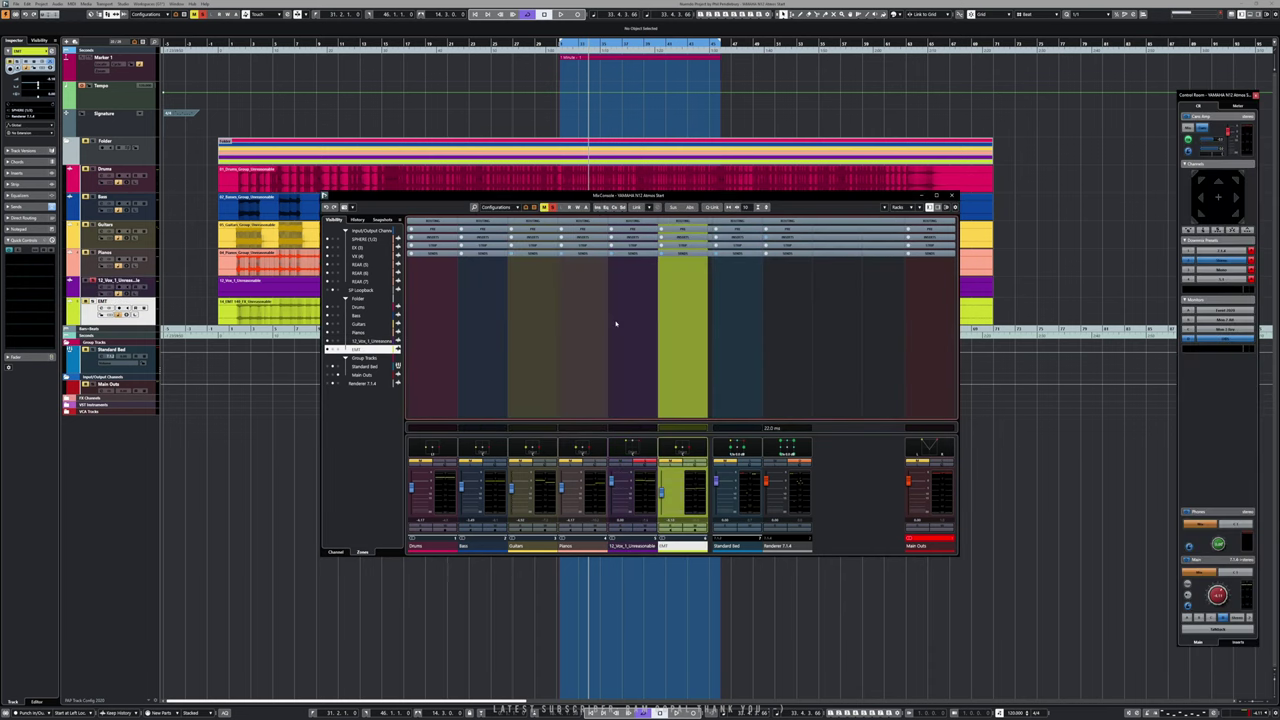
key("KP_1")
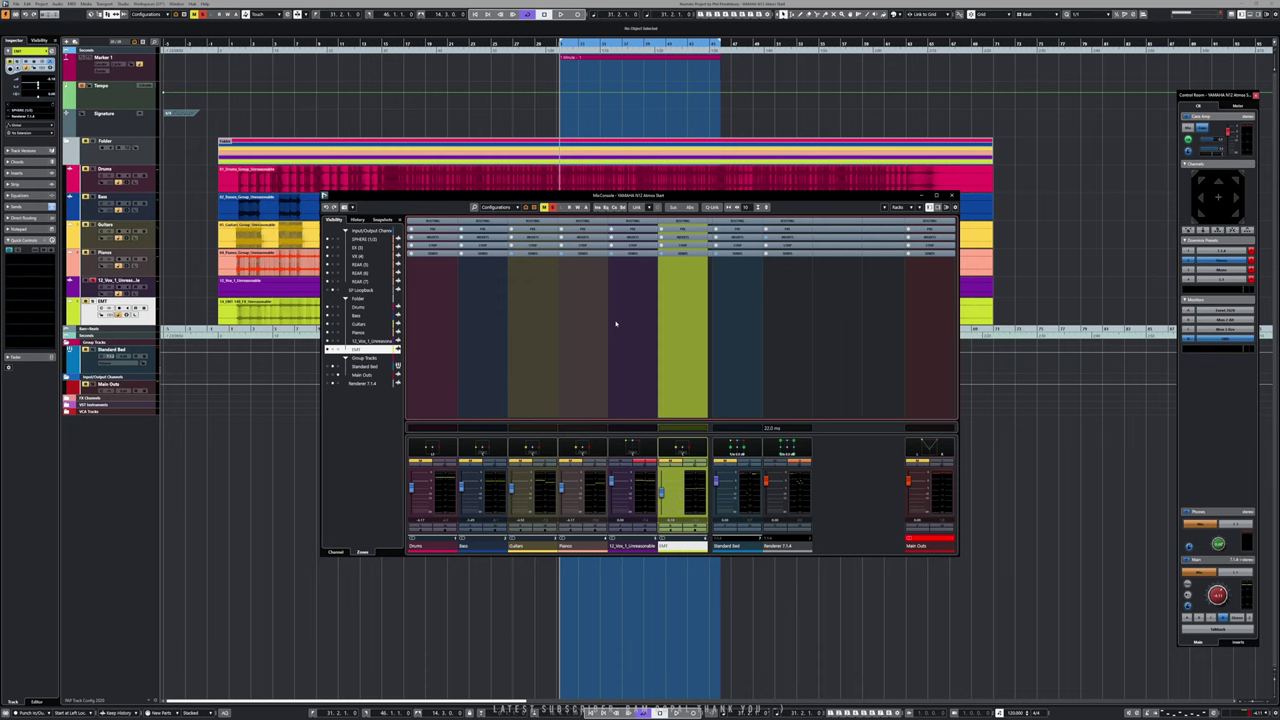
key("space")
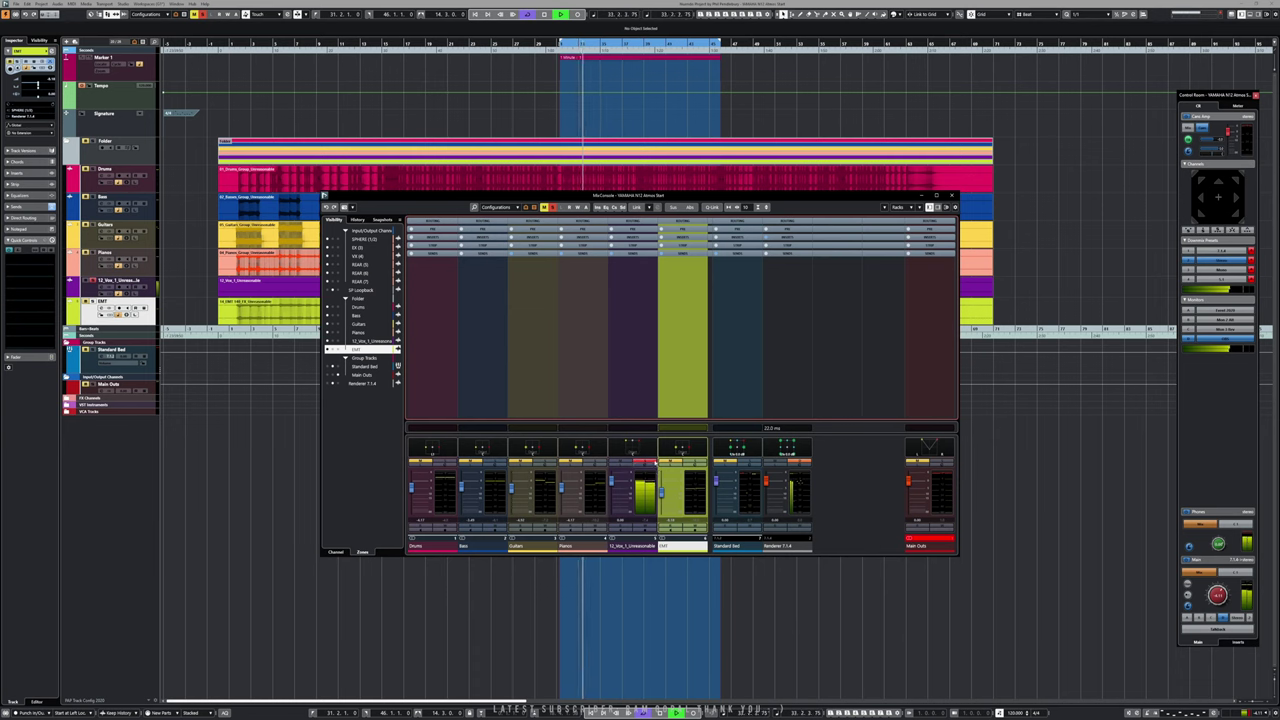
key("space")
- Load the OBJECT Centre preset into the 12_Vox_1 channel's panner and play the vocal together with EMT soloed
double_click(633, 447)
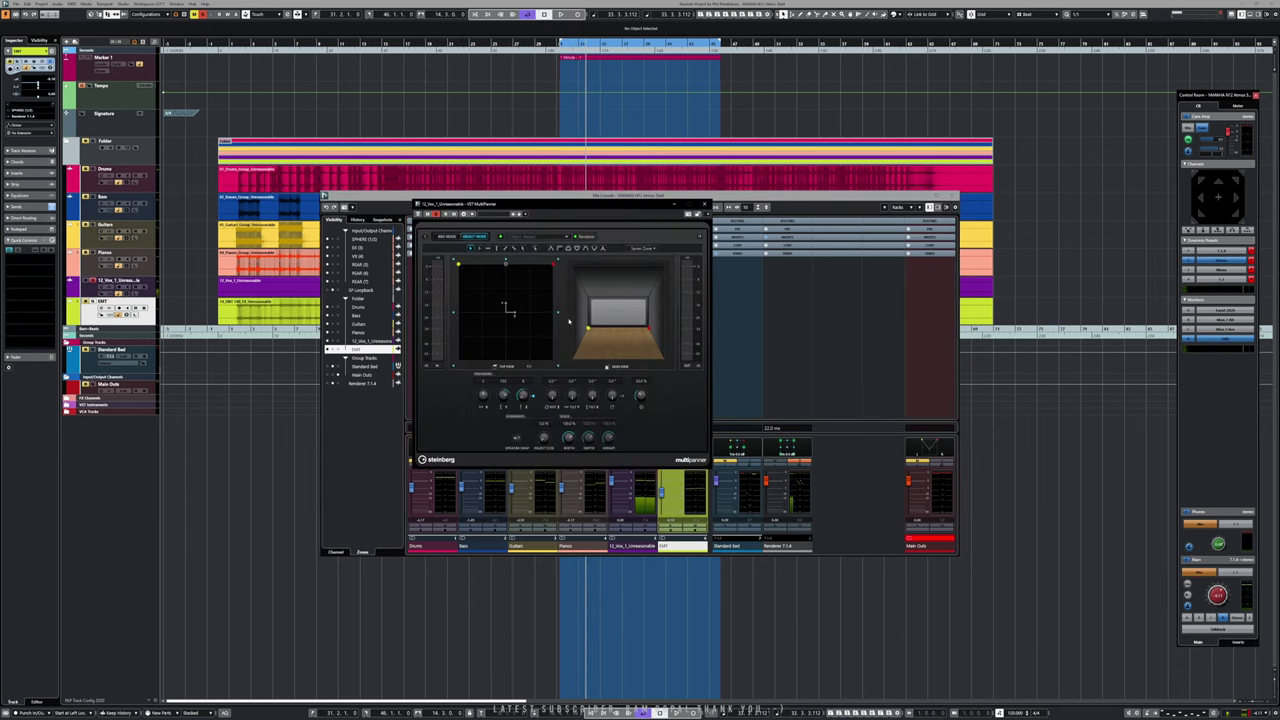
left_click(492, 216)
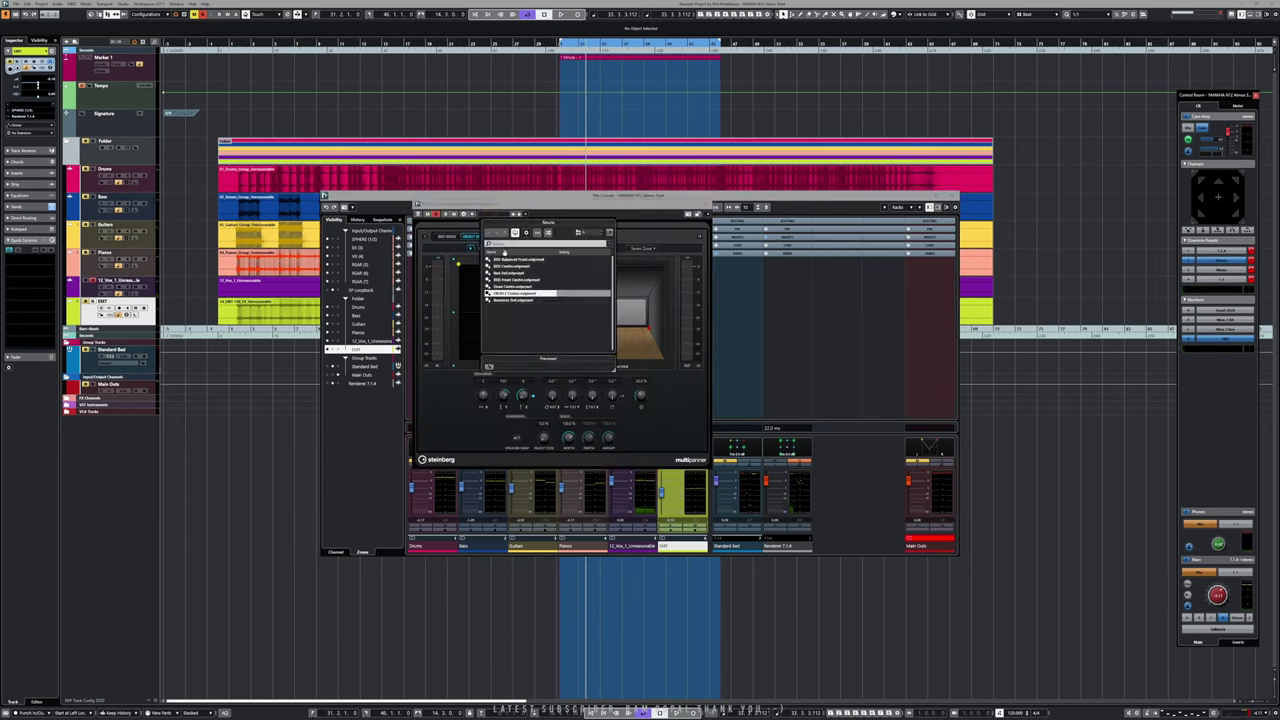
double_click(511, 294)
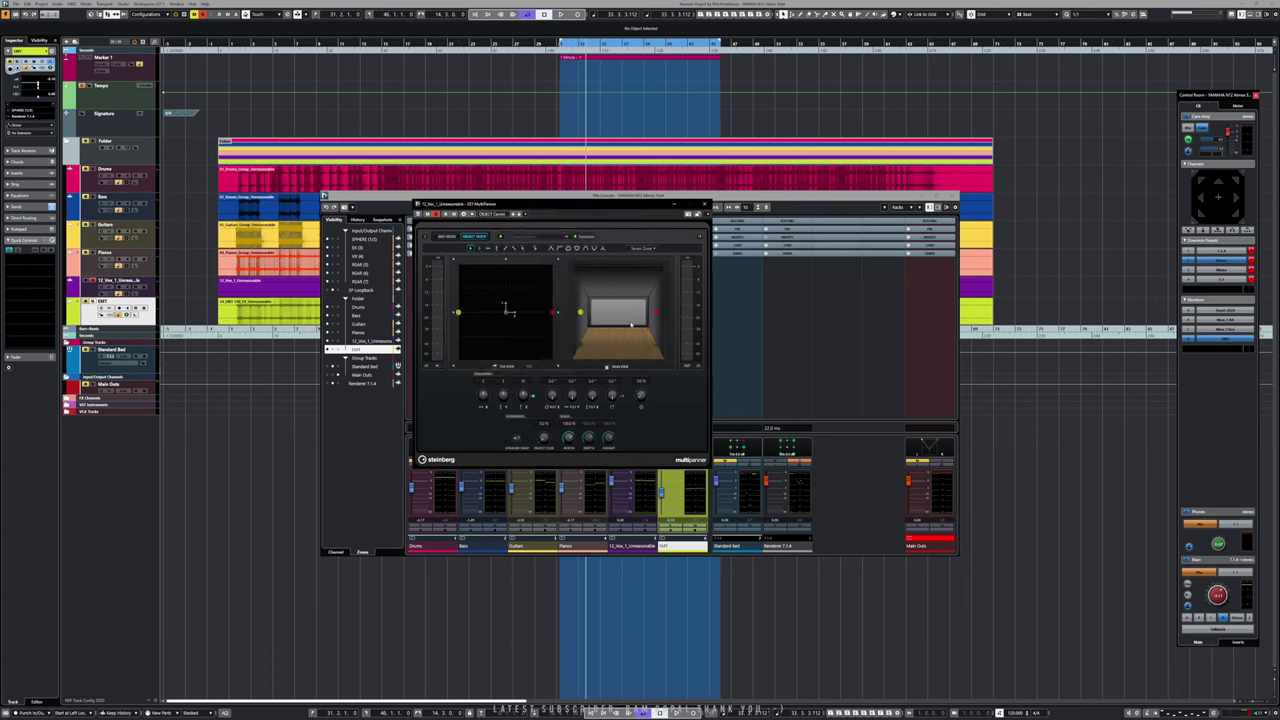
left_click(706, 209)
key("space")
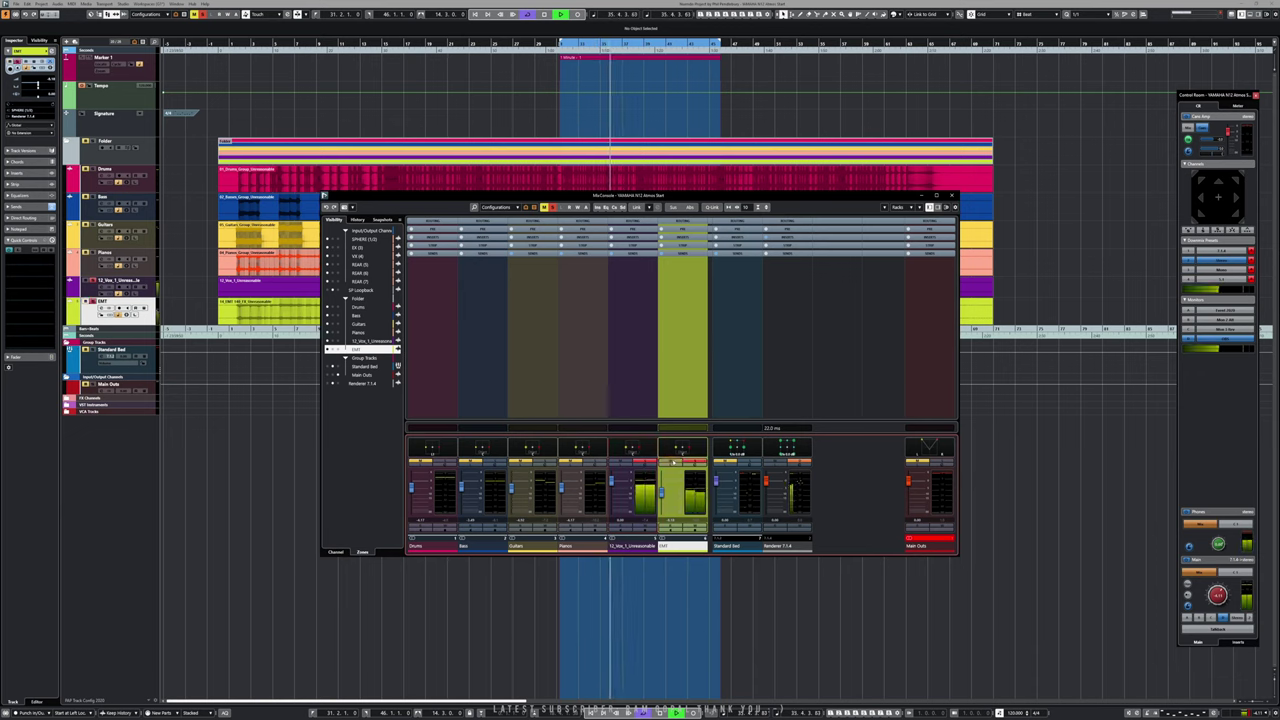
- Play the full mix with the drums, bass, guitars, pianos, vocal and EMT soloed together, and check the channels' routing
key("space")
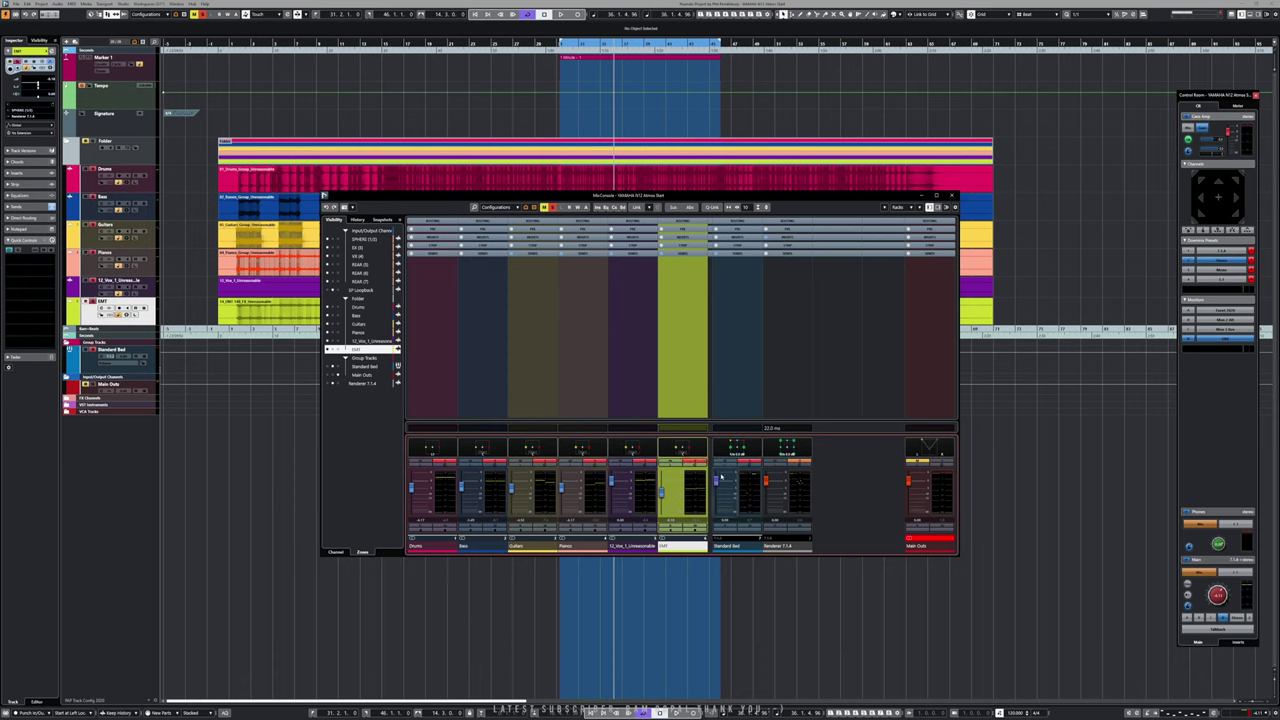
key("space")
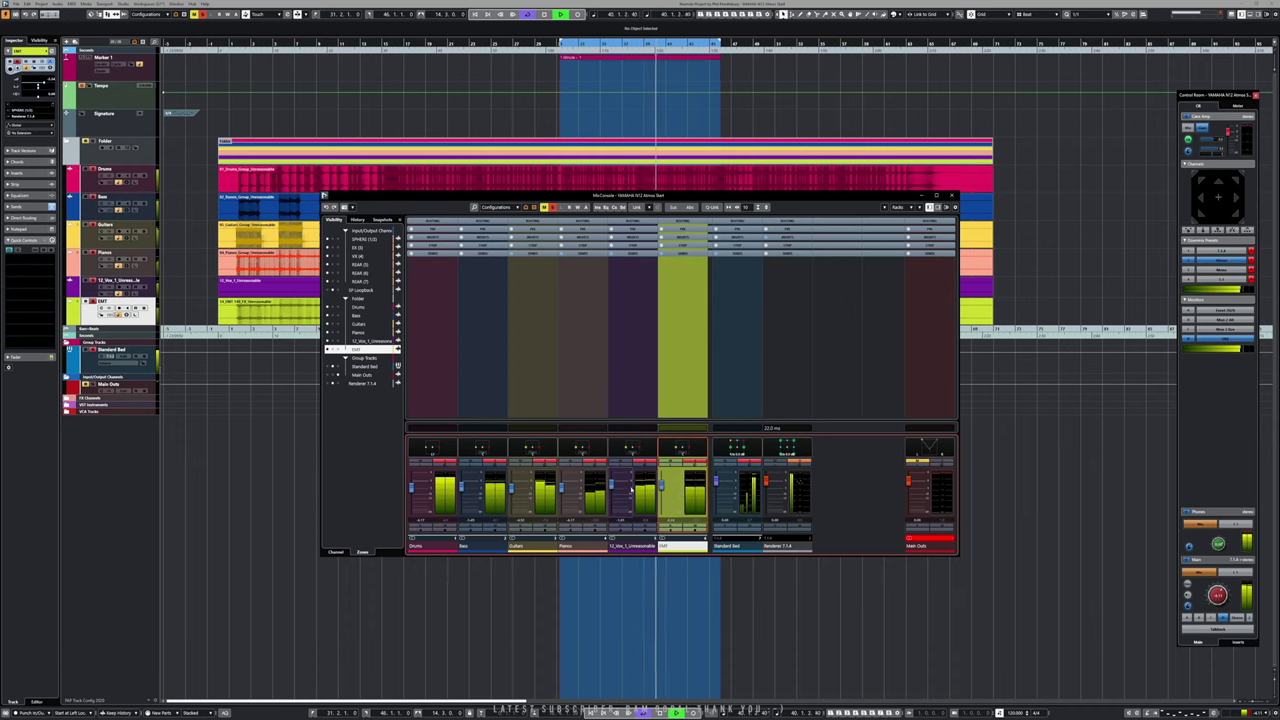
key("space")
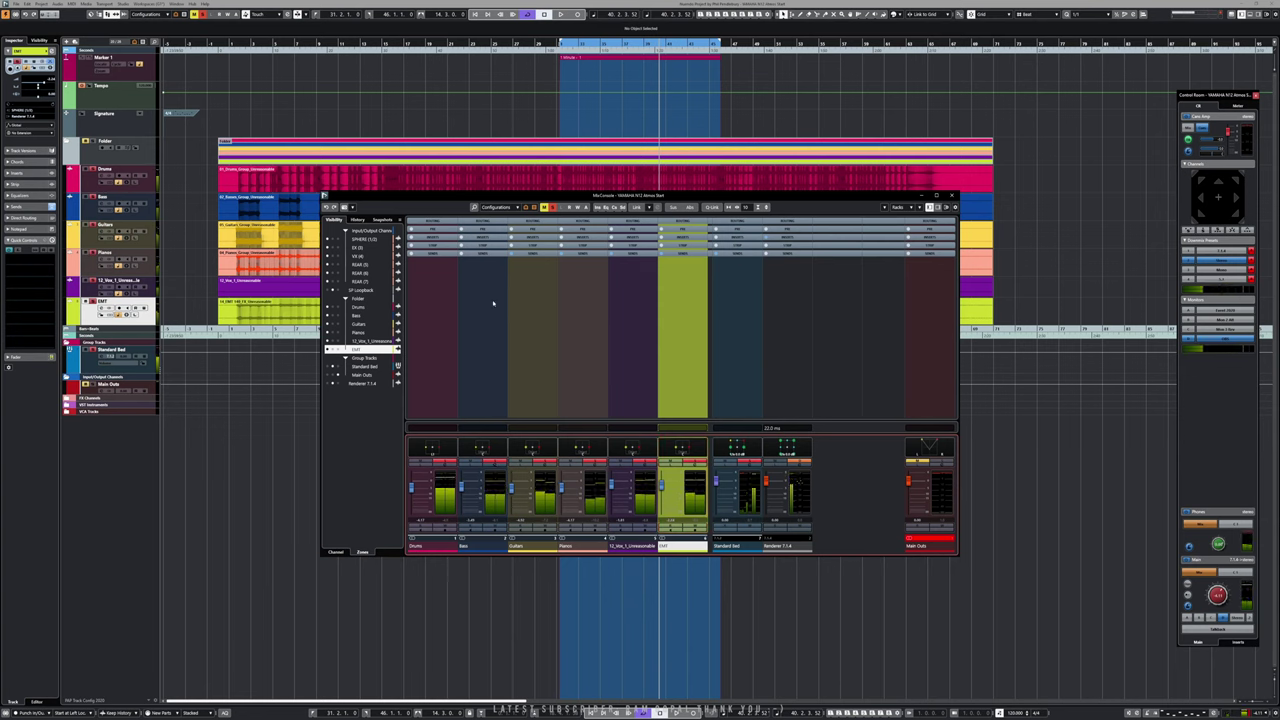
left_click(482, 221)
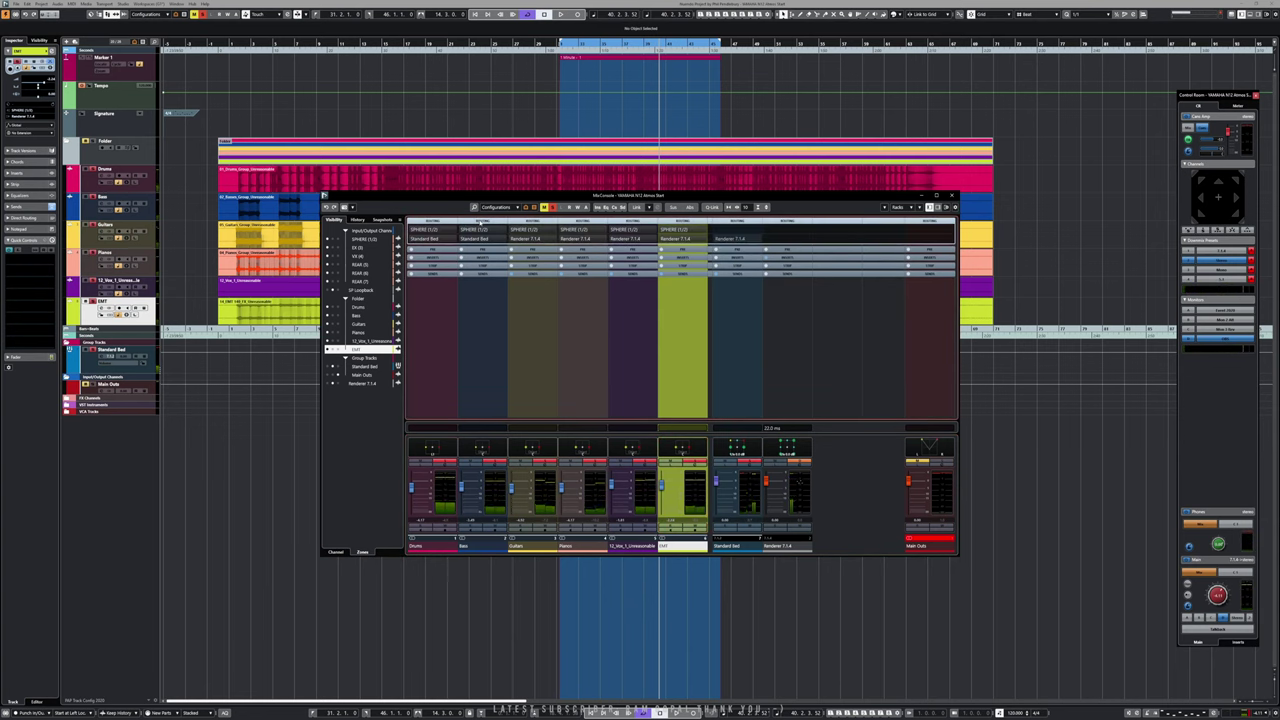
- Play the mix with the EMT channel muted and solo the 12_Vox_1 channel
key("space")
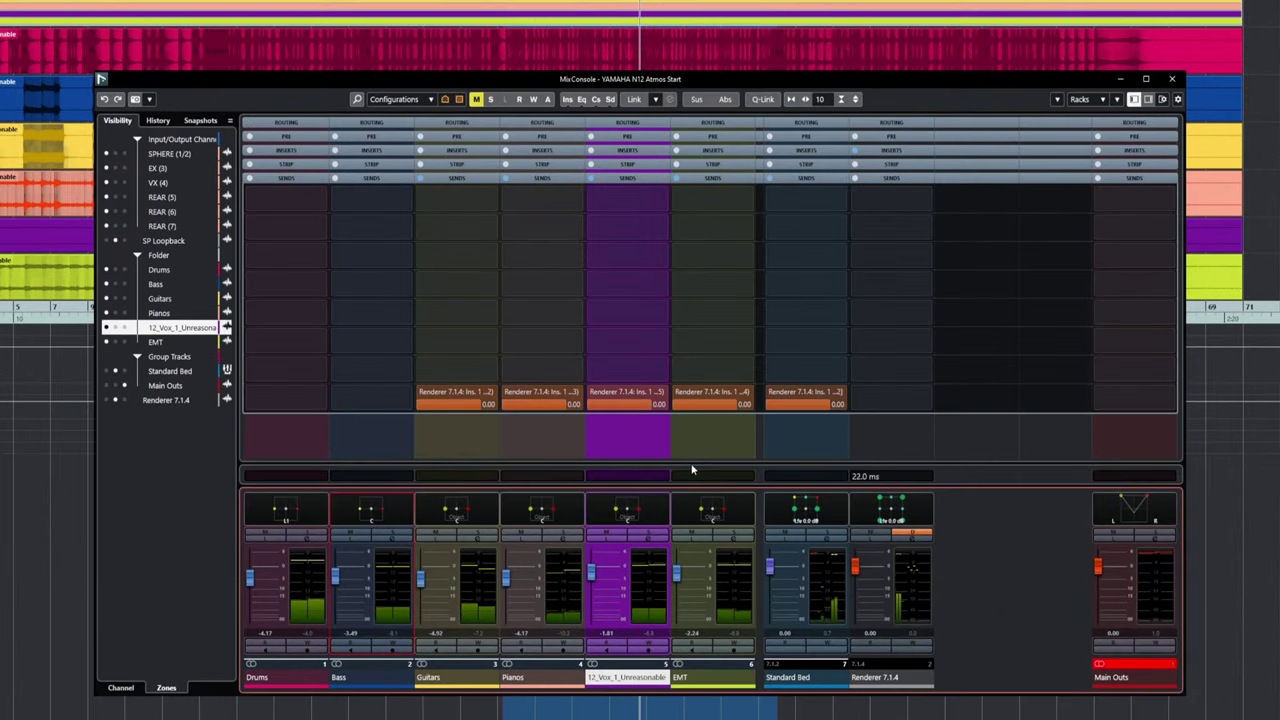
left_click(697, 533)
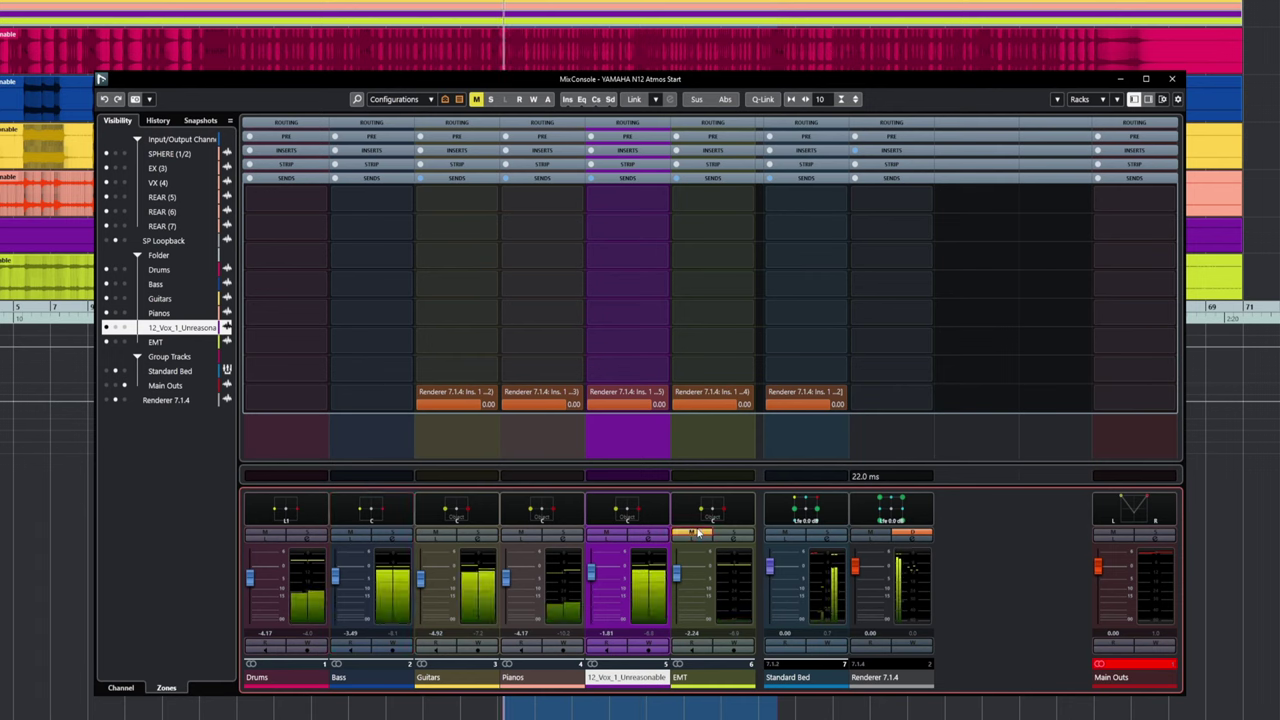
left_click(648, 533)
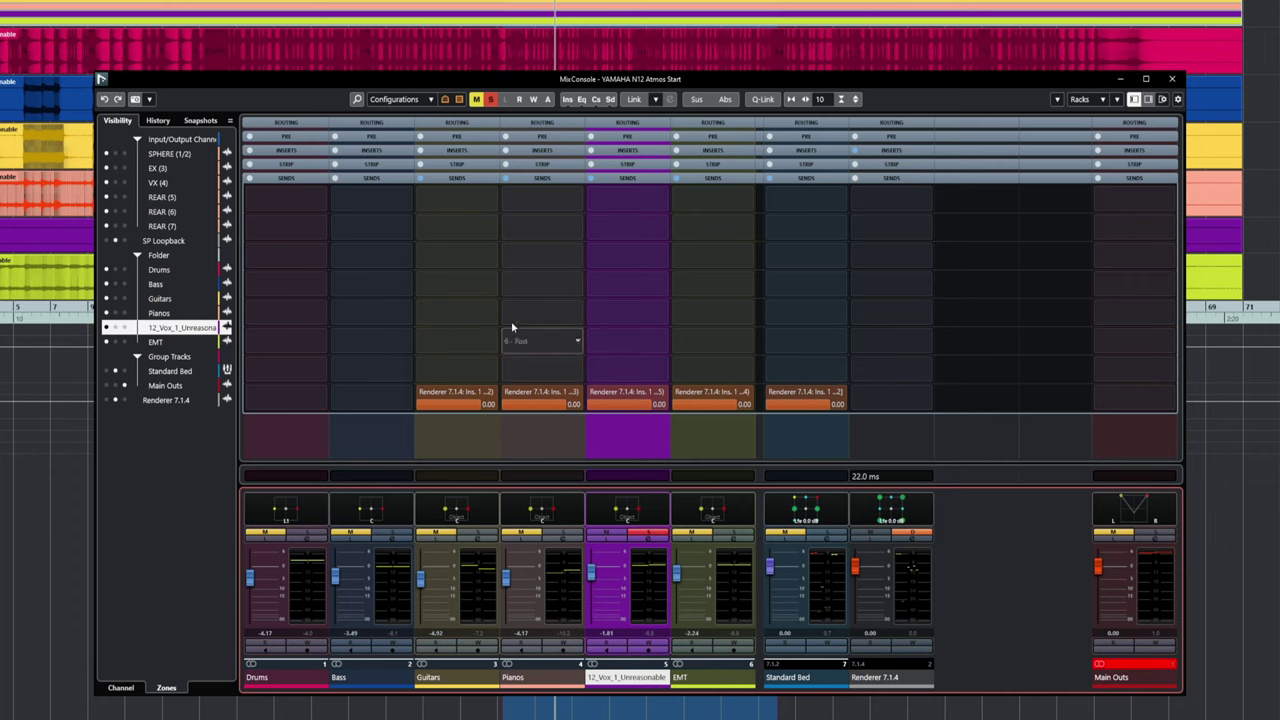
- Check the input and output routing of all channels and show their sends
left_click(460, 123)
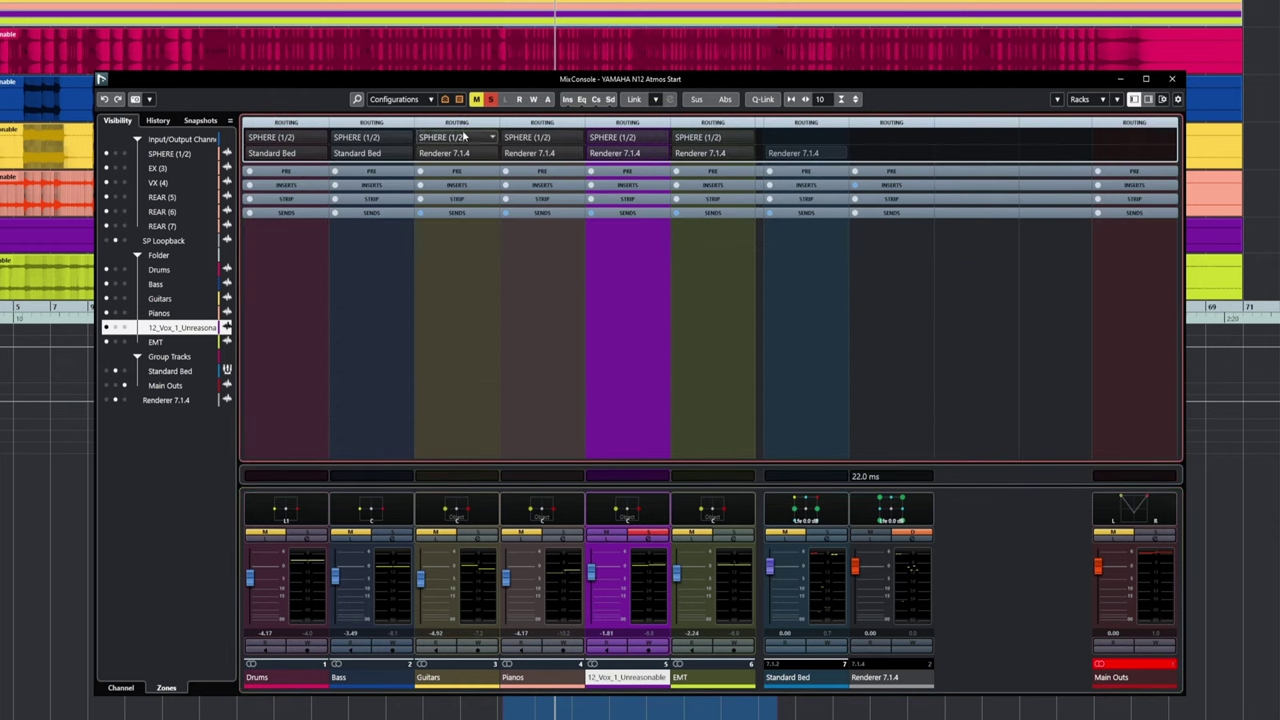
left_click(458, 122)
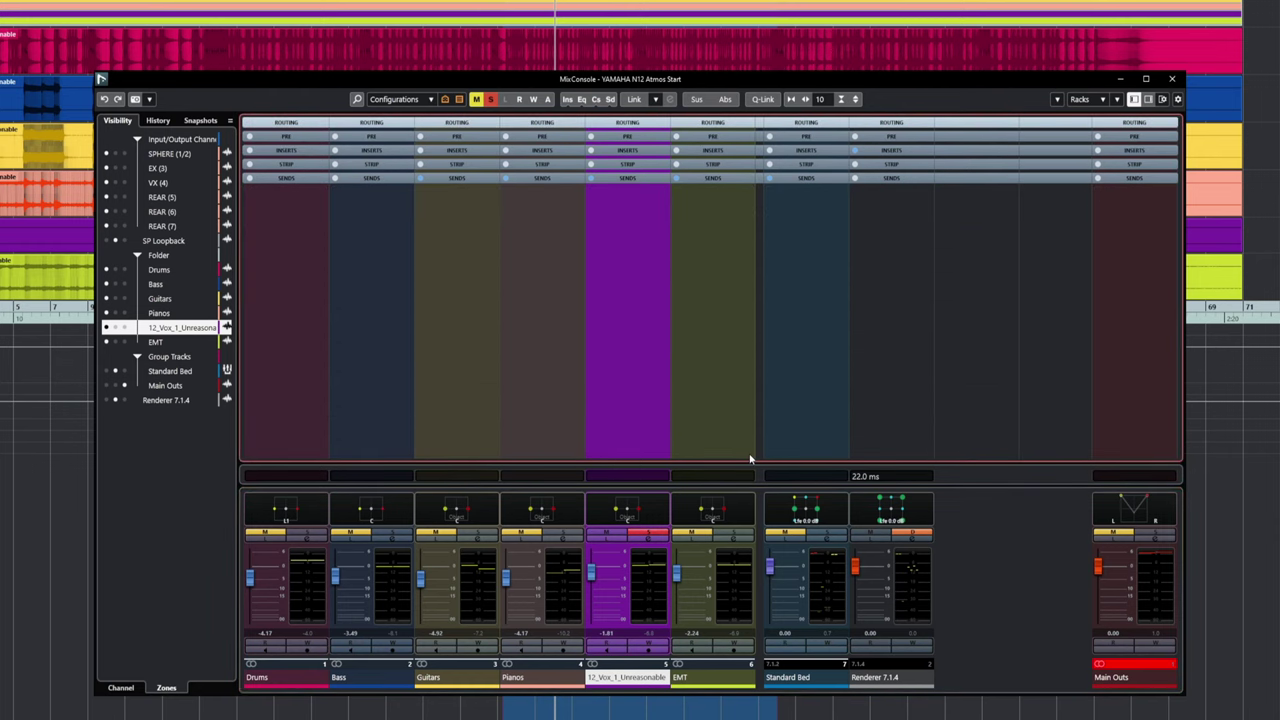
left_click(545, 179)
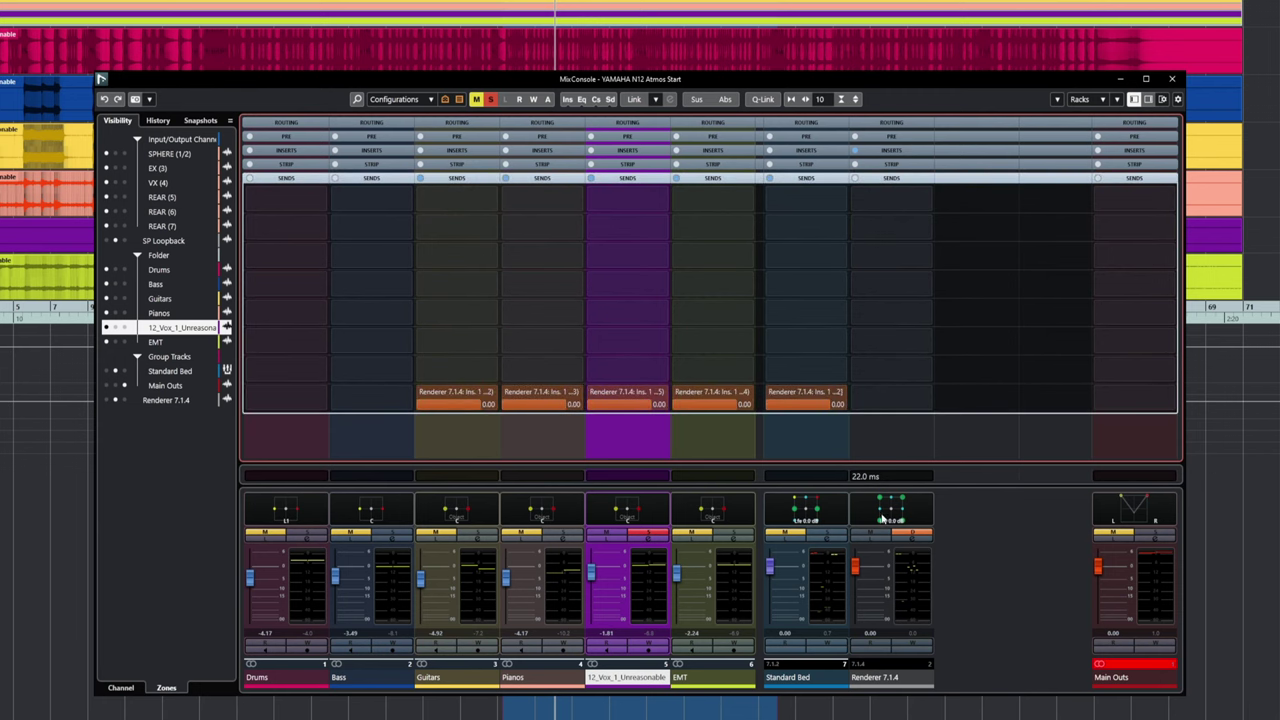
- Add a 7.1.2 group track named Reverb Bed, output to Renderer 7.1.4 and created inside the folder
left_click(1121, 79)
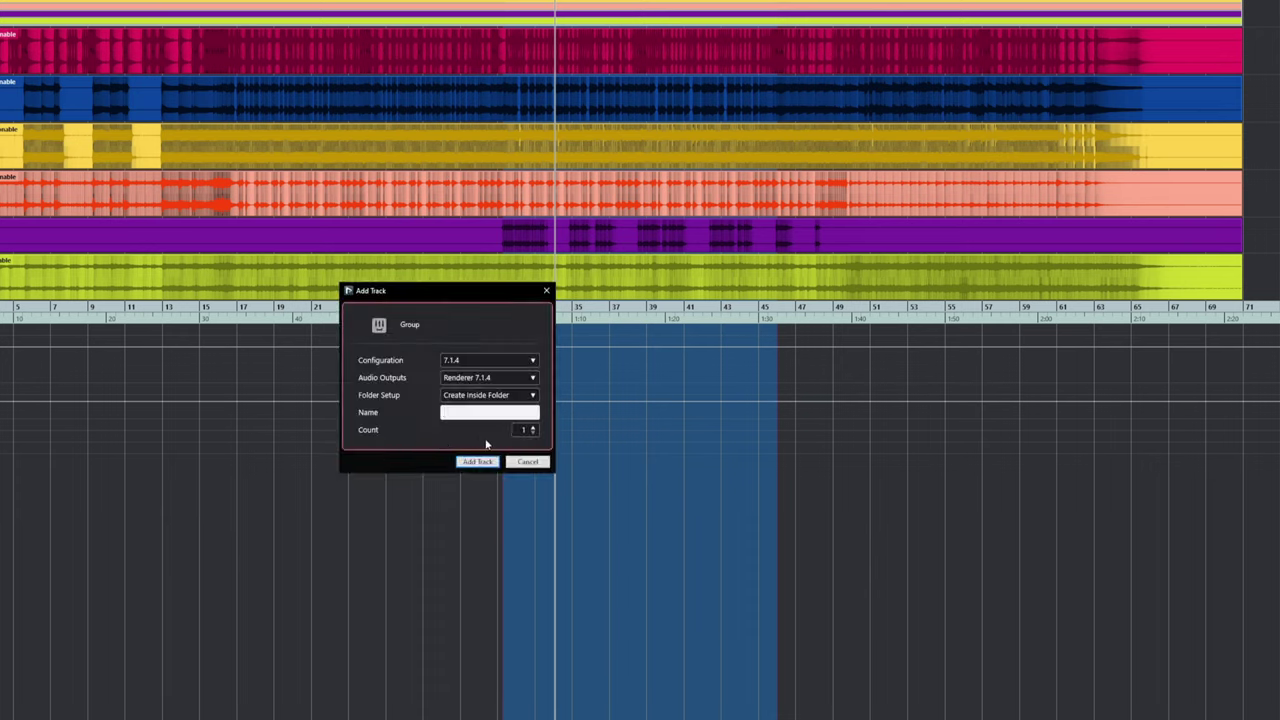
left_click(494, 362)
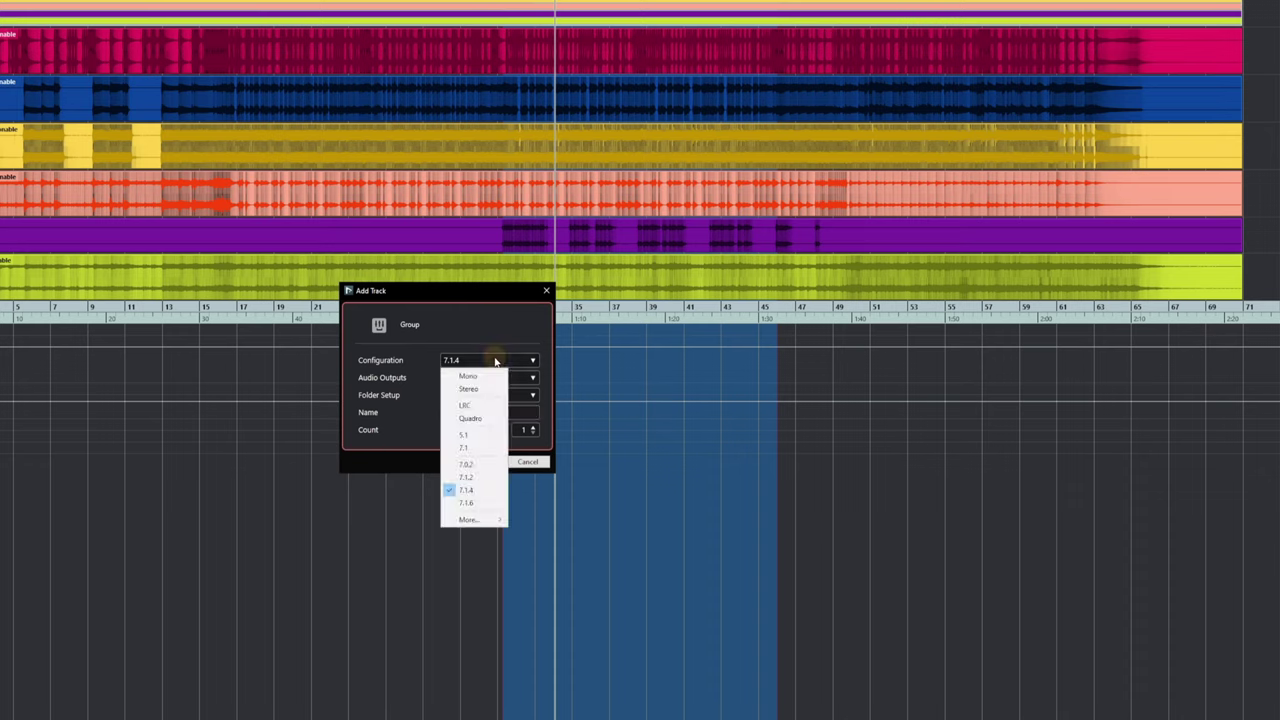
left_click(465, 479)
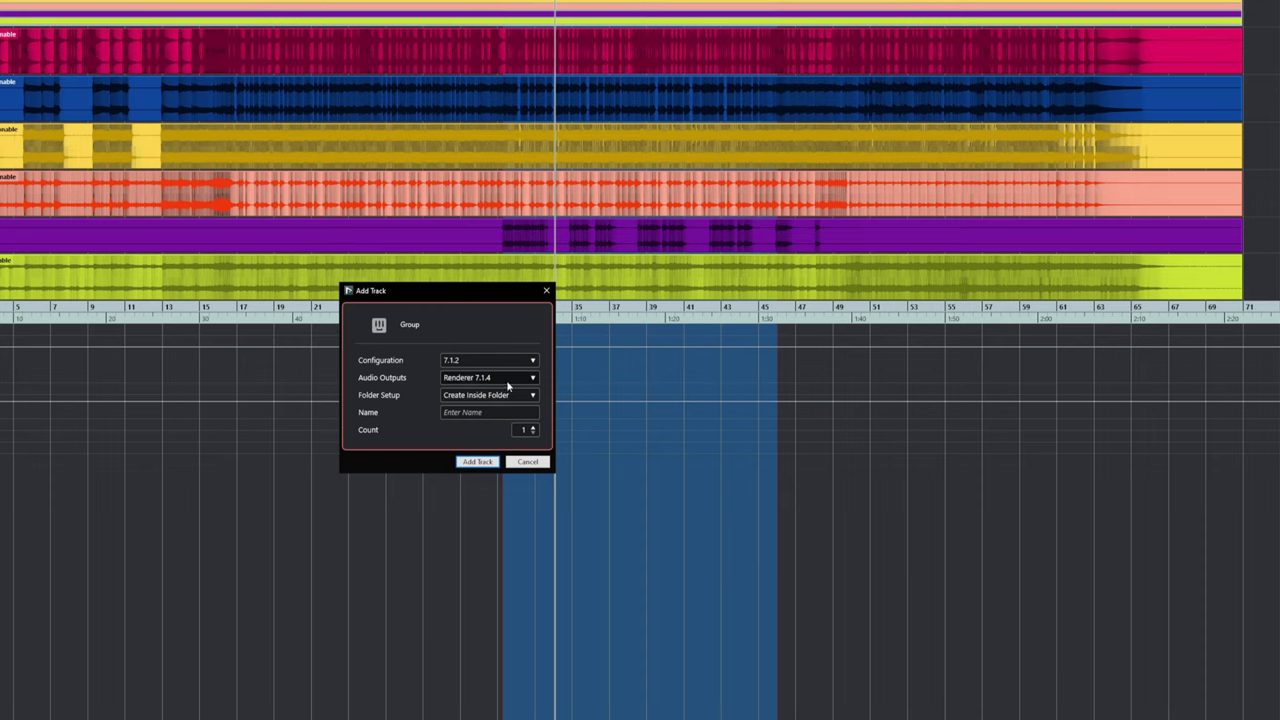
left_click(461, 413)
left_click(477, 462)
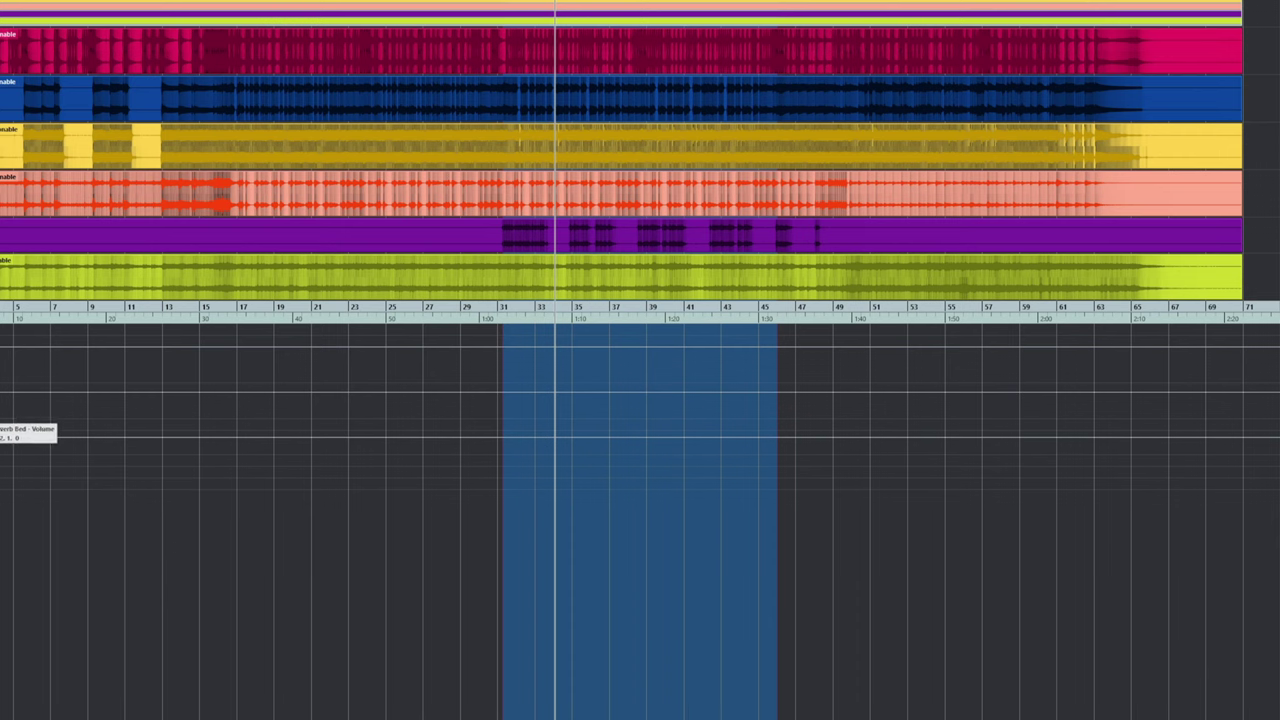
- Bring up the MixConsole and enable solo defeat on the Reverb Bed channel
key("F3")
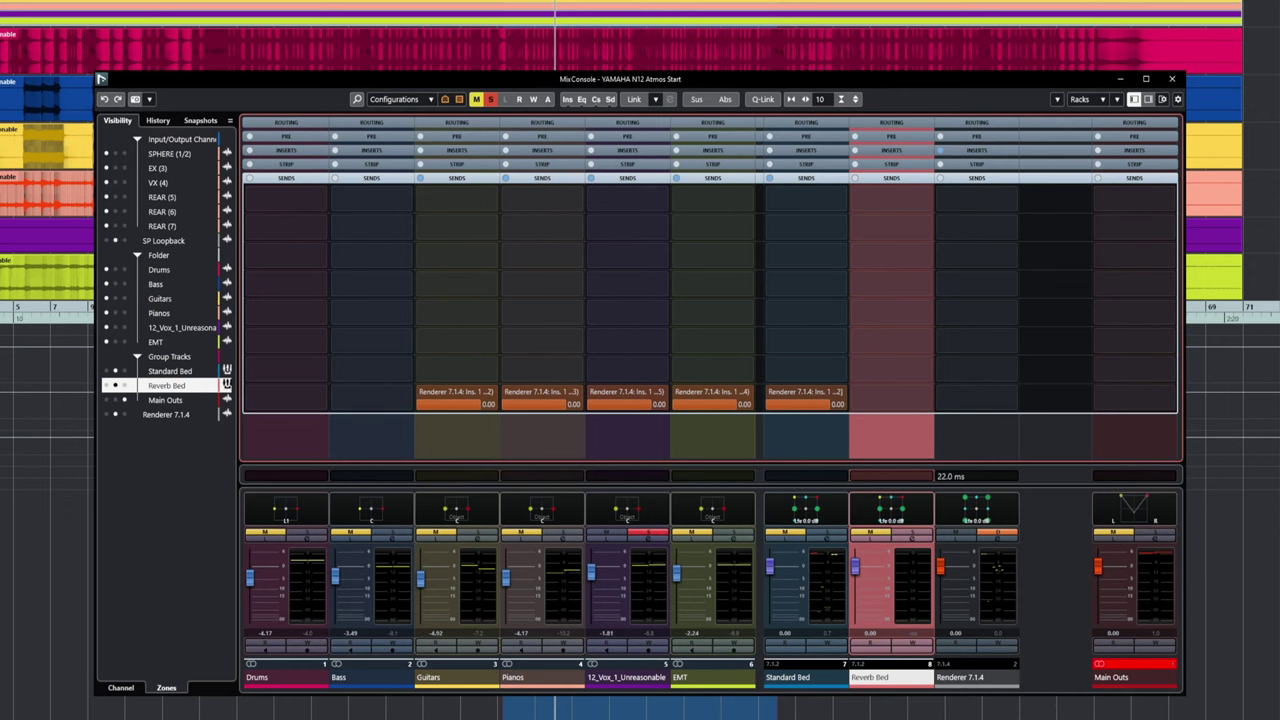
key("F3")
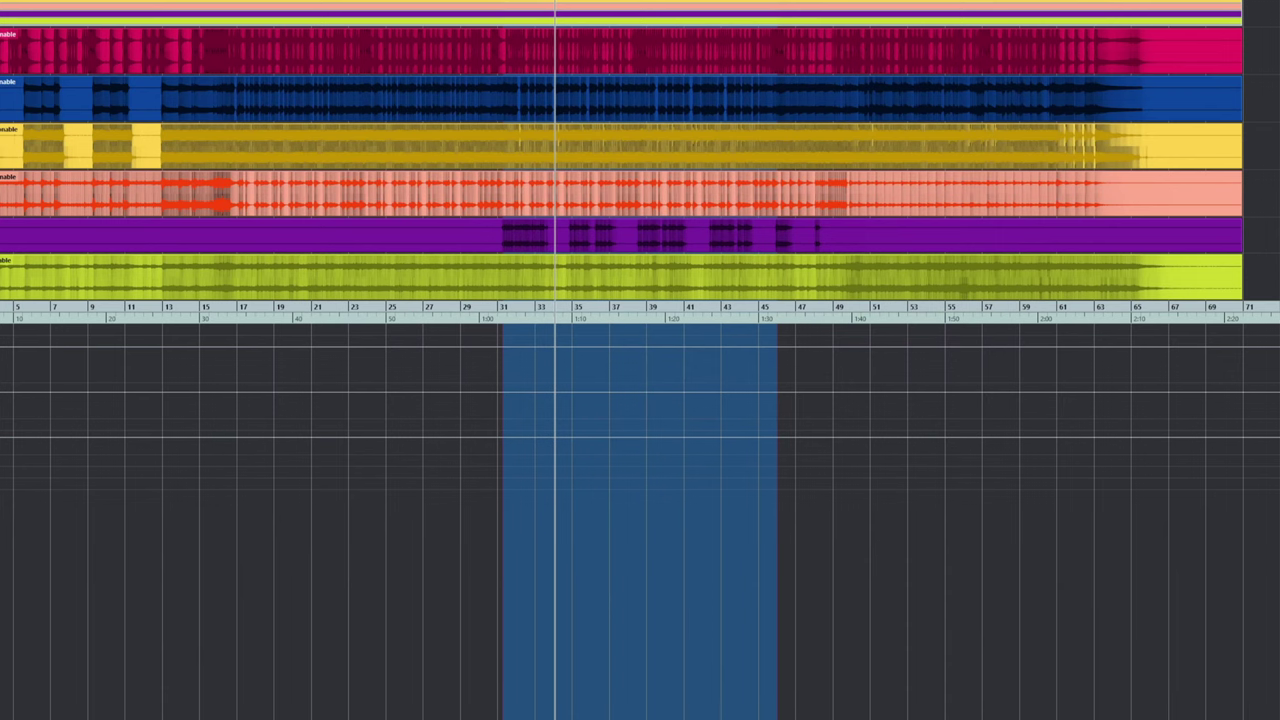
key("F3")
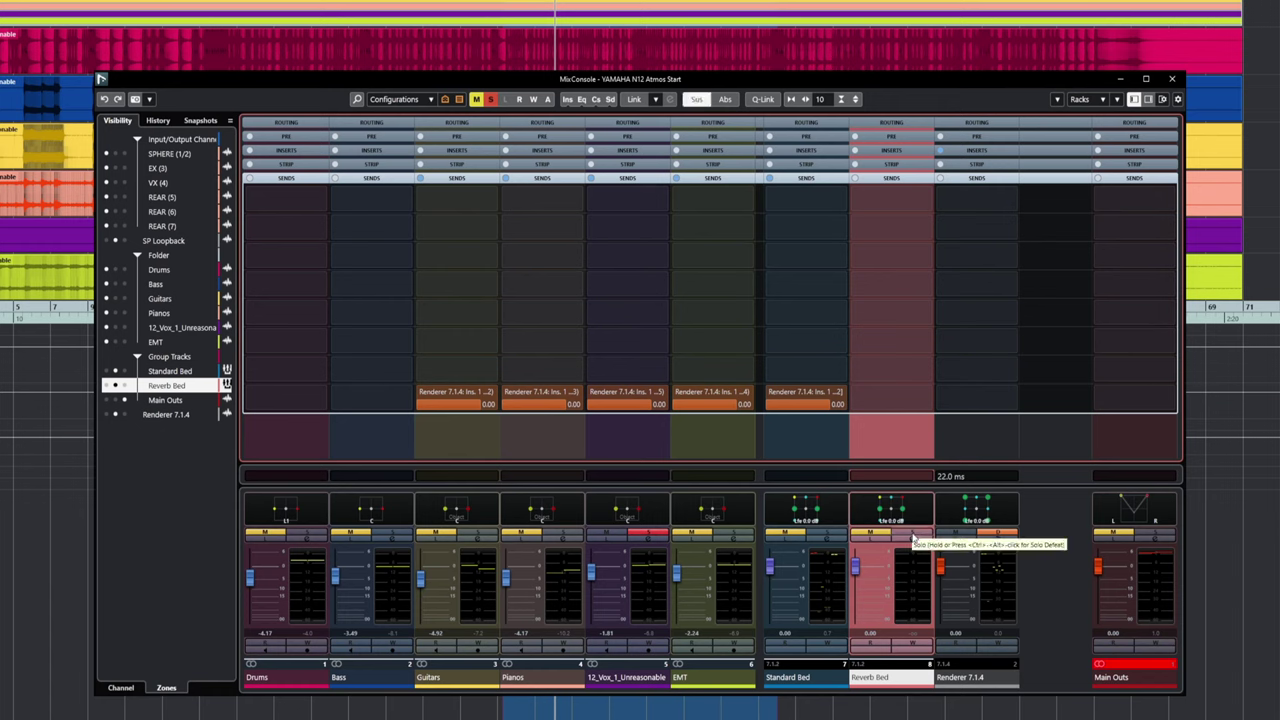
left_click(913, 537)
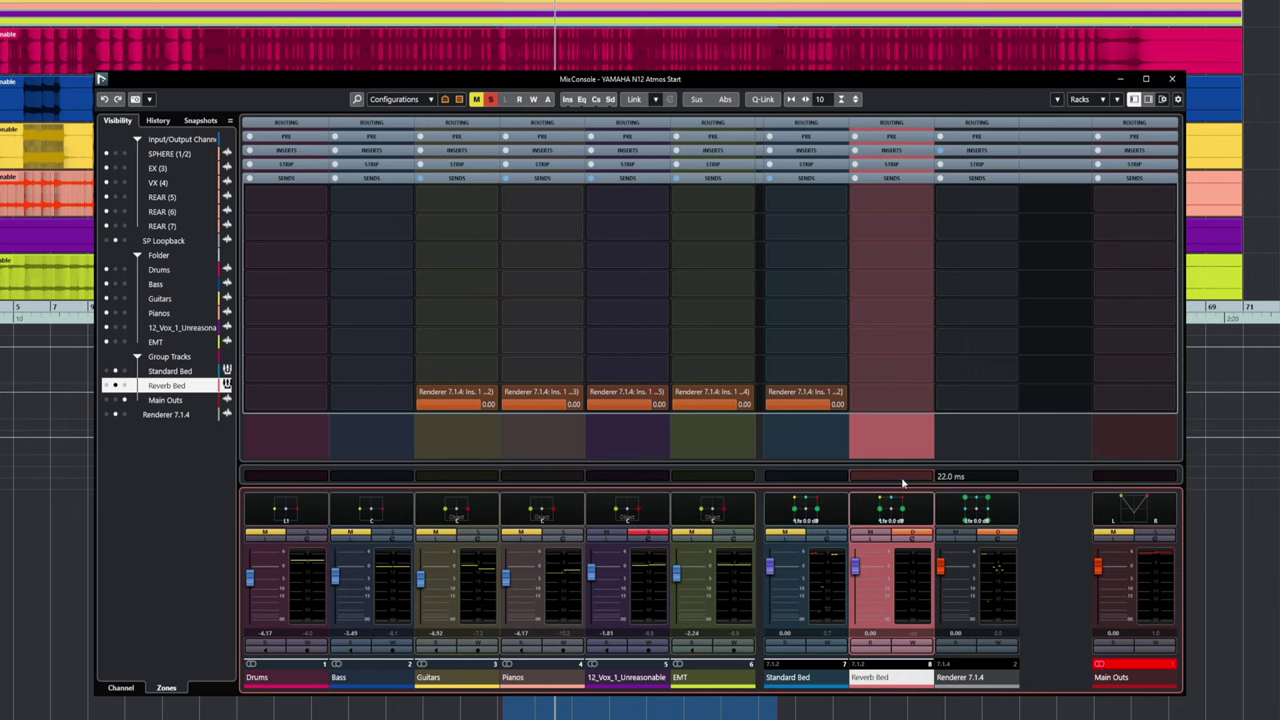
- Insert the Cinematic Rooms Professional reverb from the favourite reverbs on the Reverb Bed channel's first insert slot
left_click(887, 151)
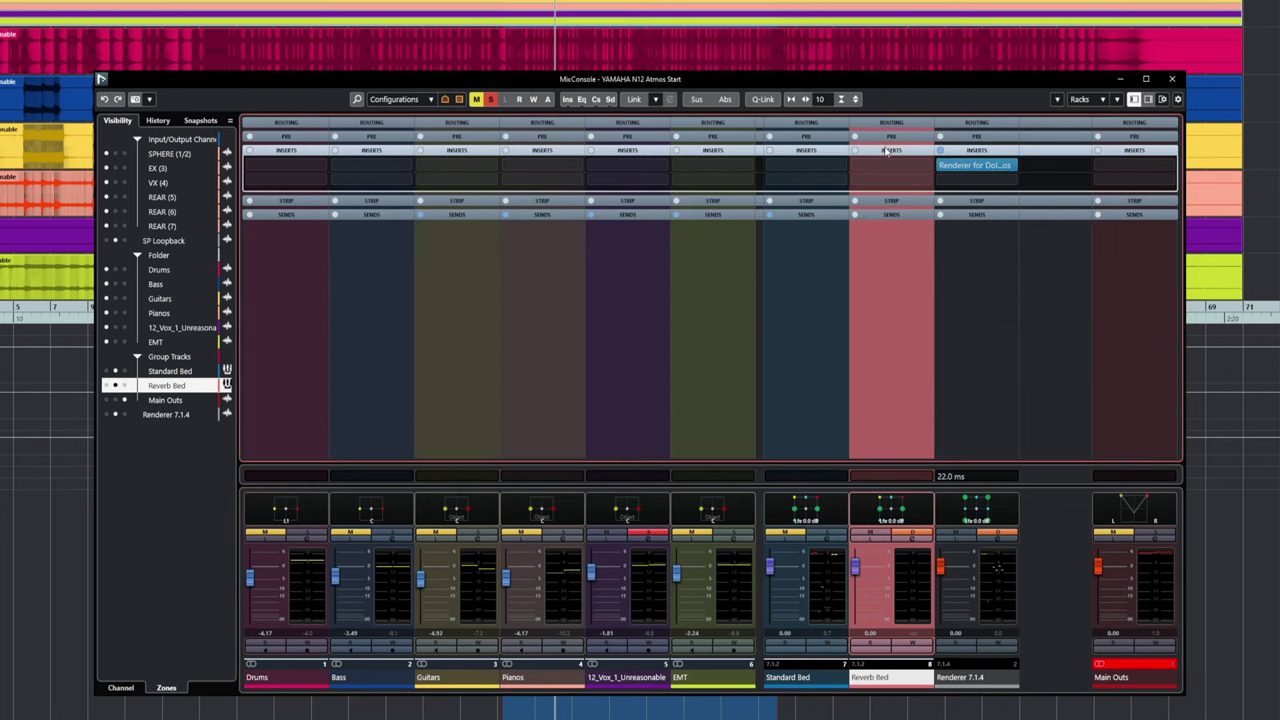
left_click(927, 167)
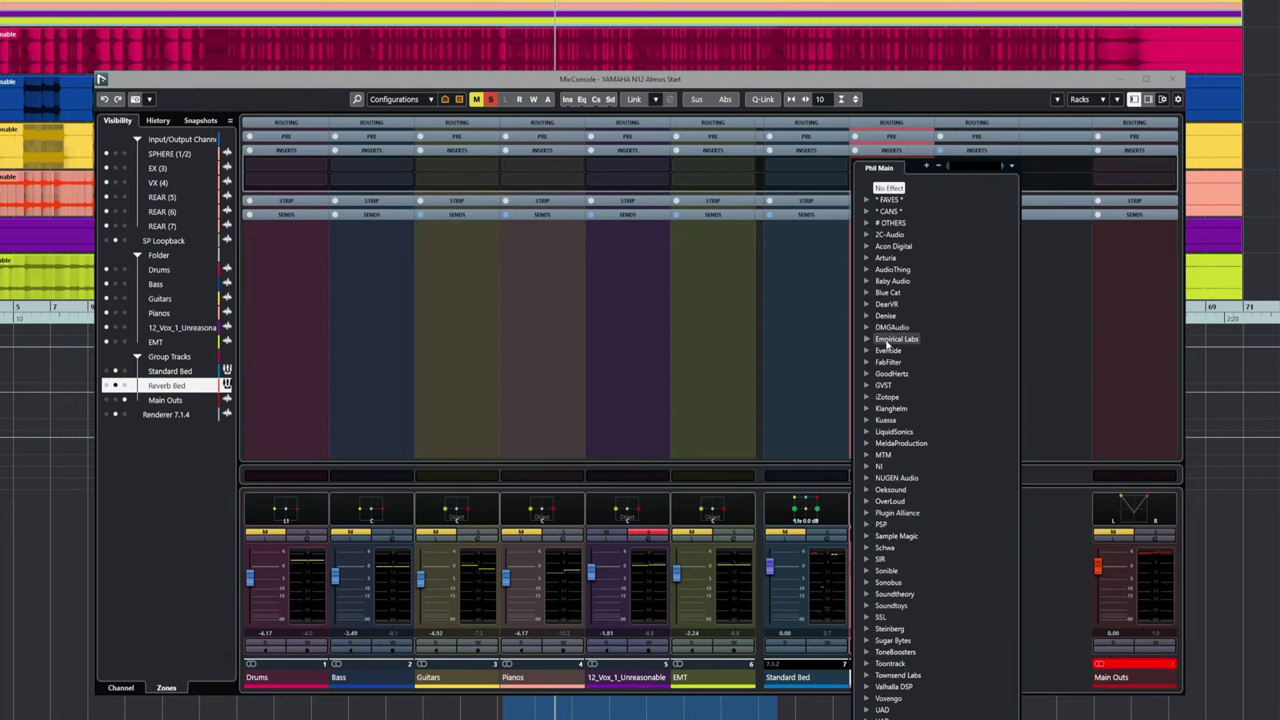
left_click(867, 200)
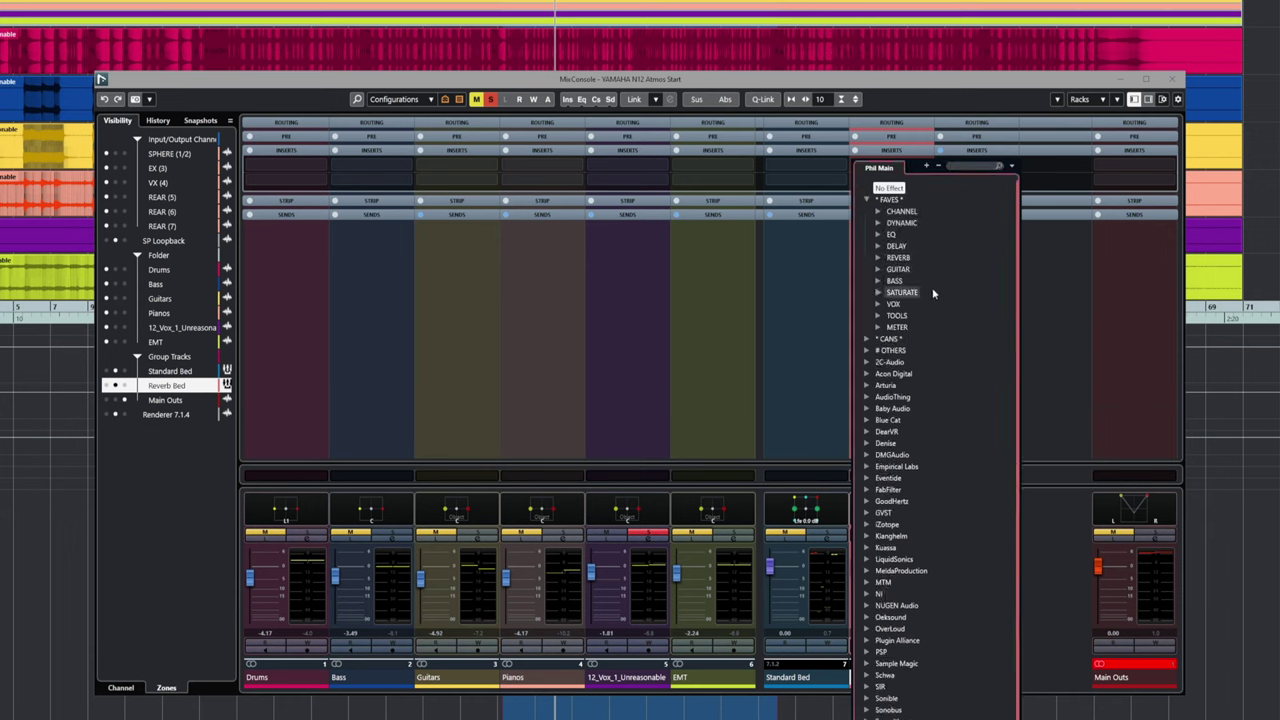
left_click(877, 258)
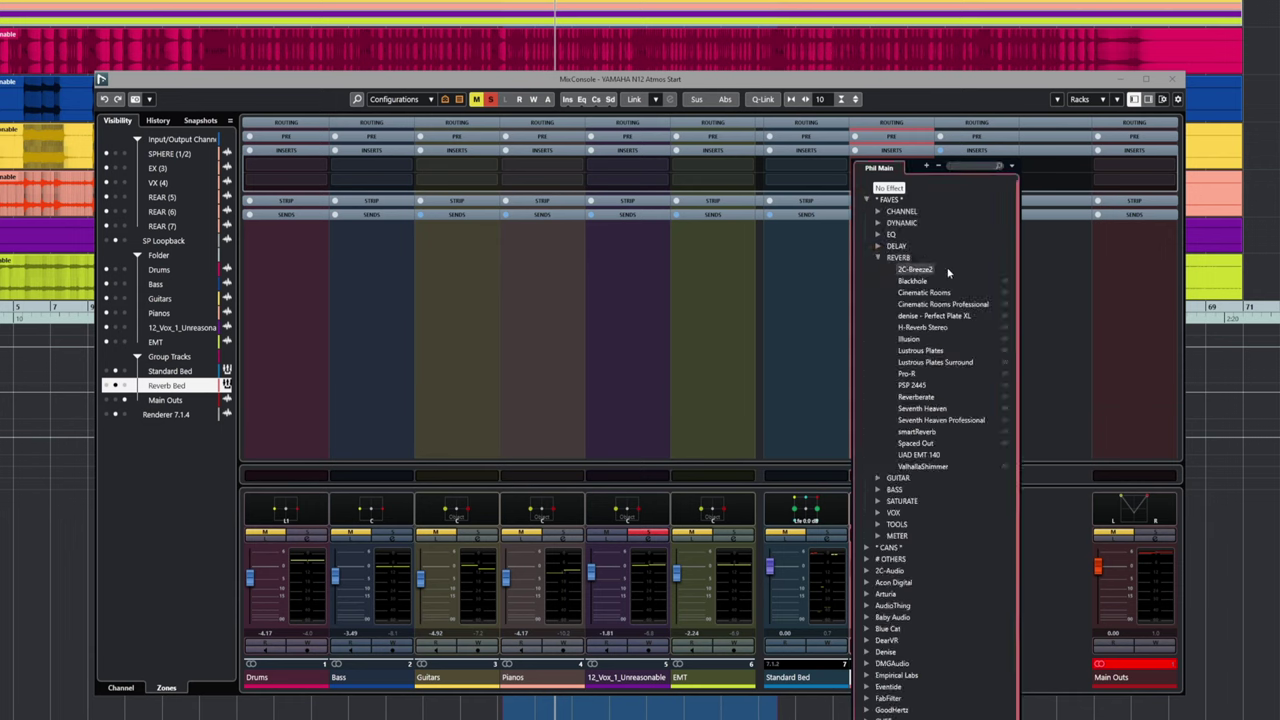
left_click(950, 306)
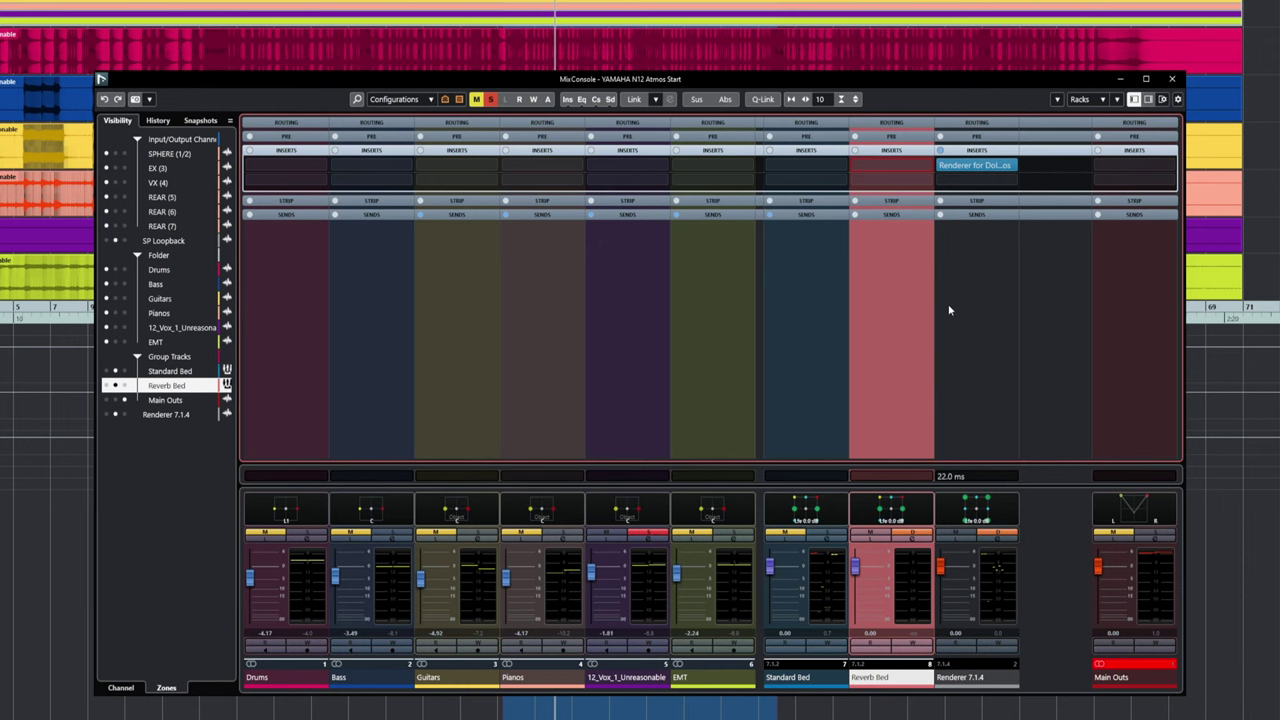
- Expand the Cinematic Rooms Professional window to show its surround plane controls and review them
left_click_drag(611, 418, 785, 111)
left_click(1021, 160)
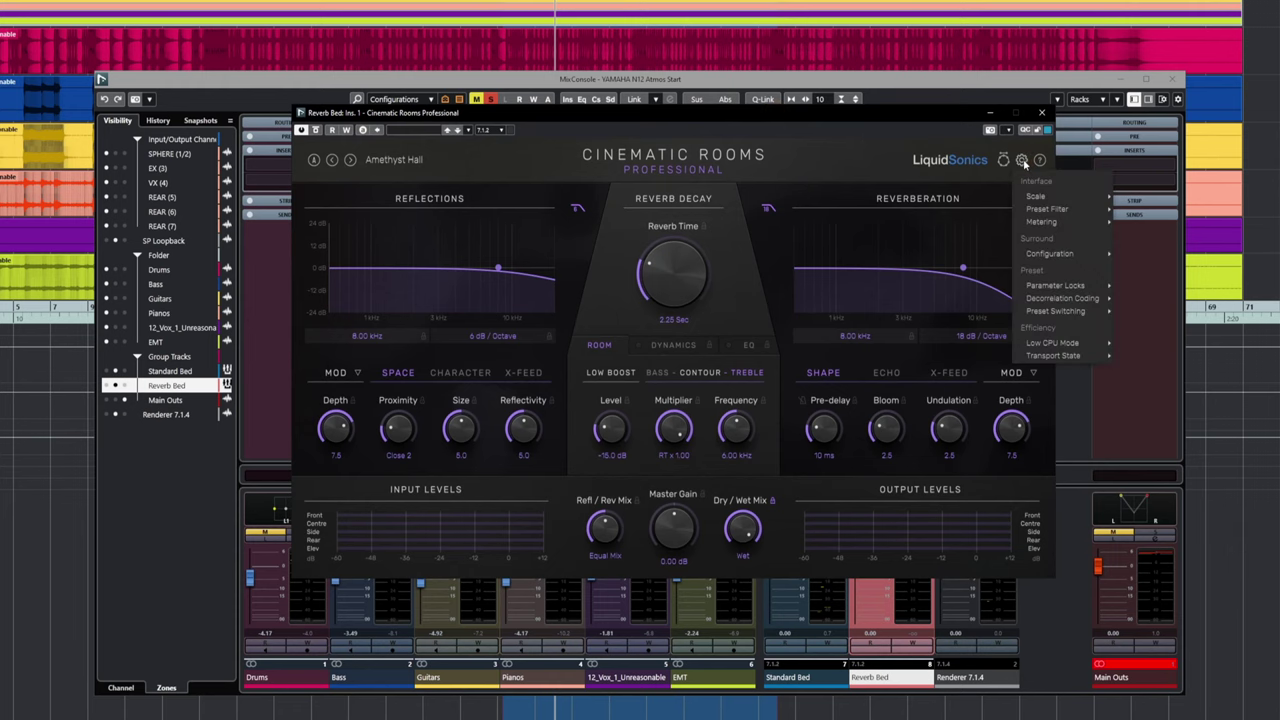
left_click(1022, 161)
left_click(1004, 161)
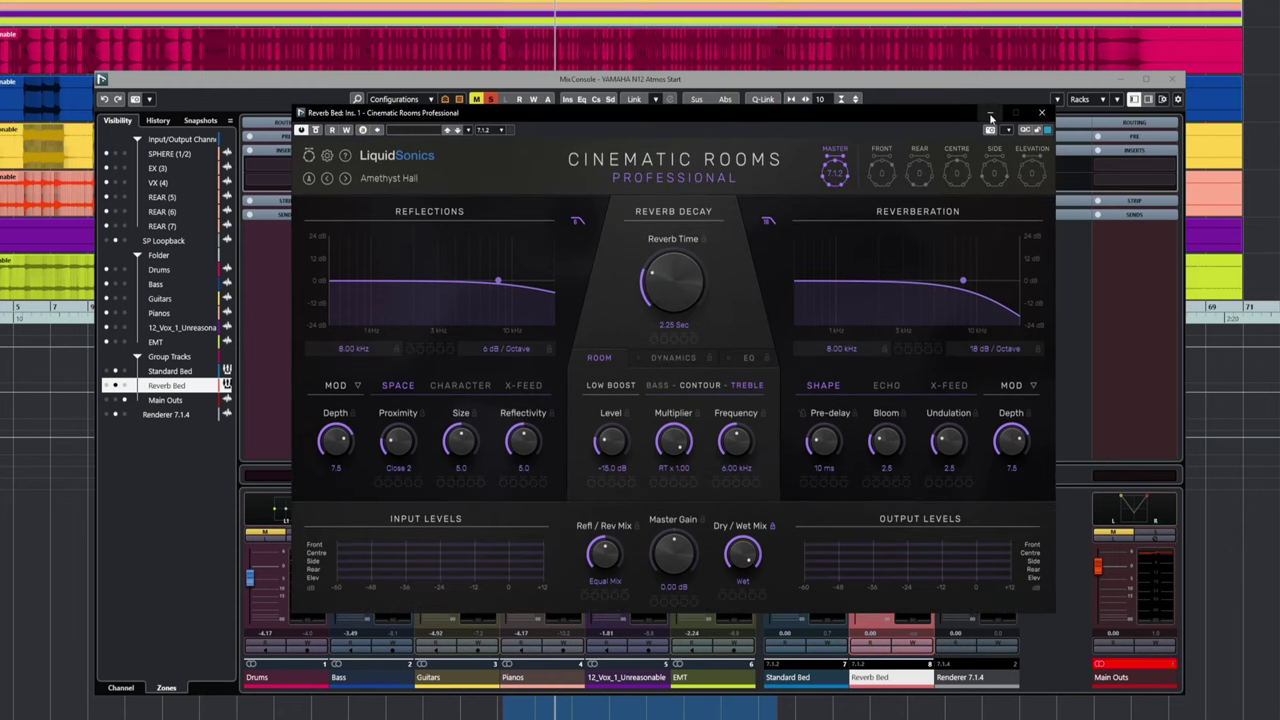
left_click(990, 117)
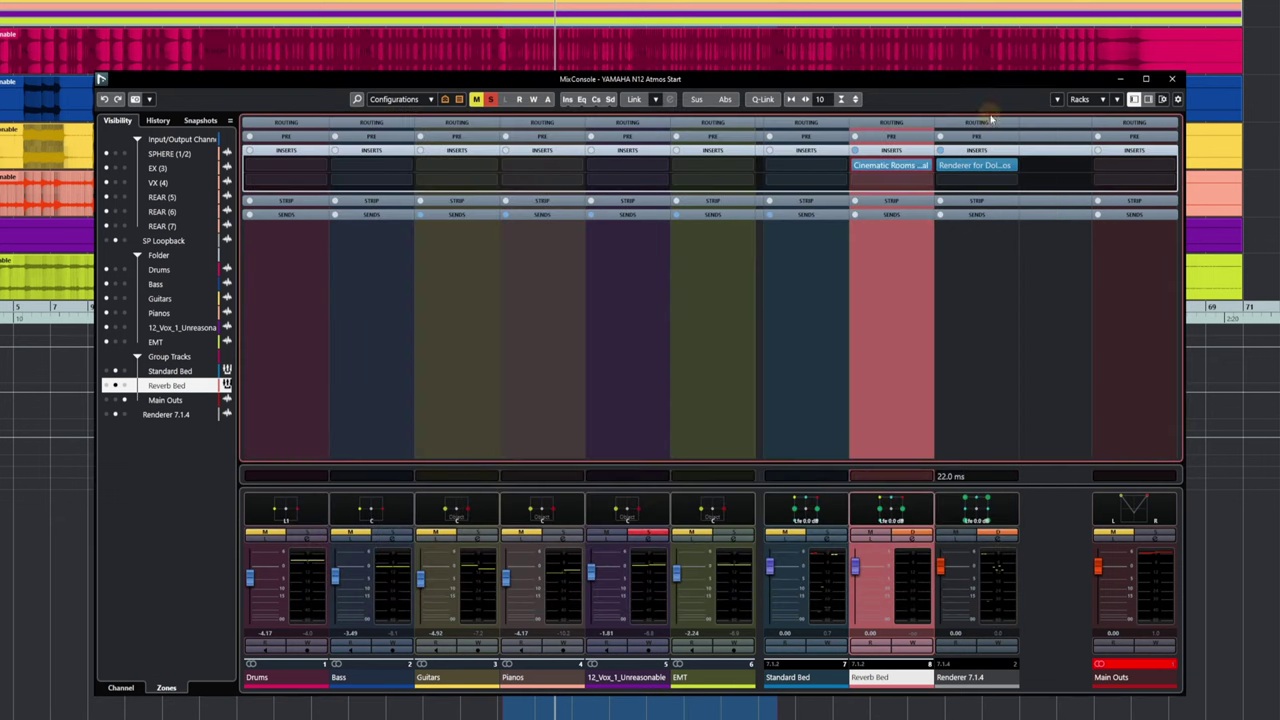
left_click(871, 167)
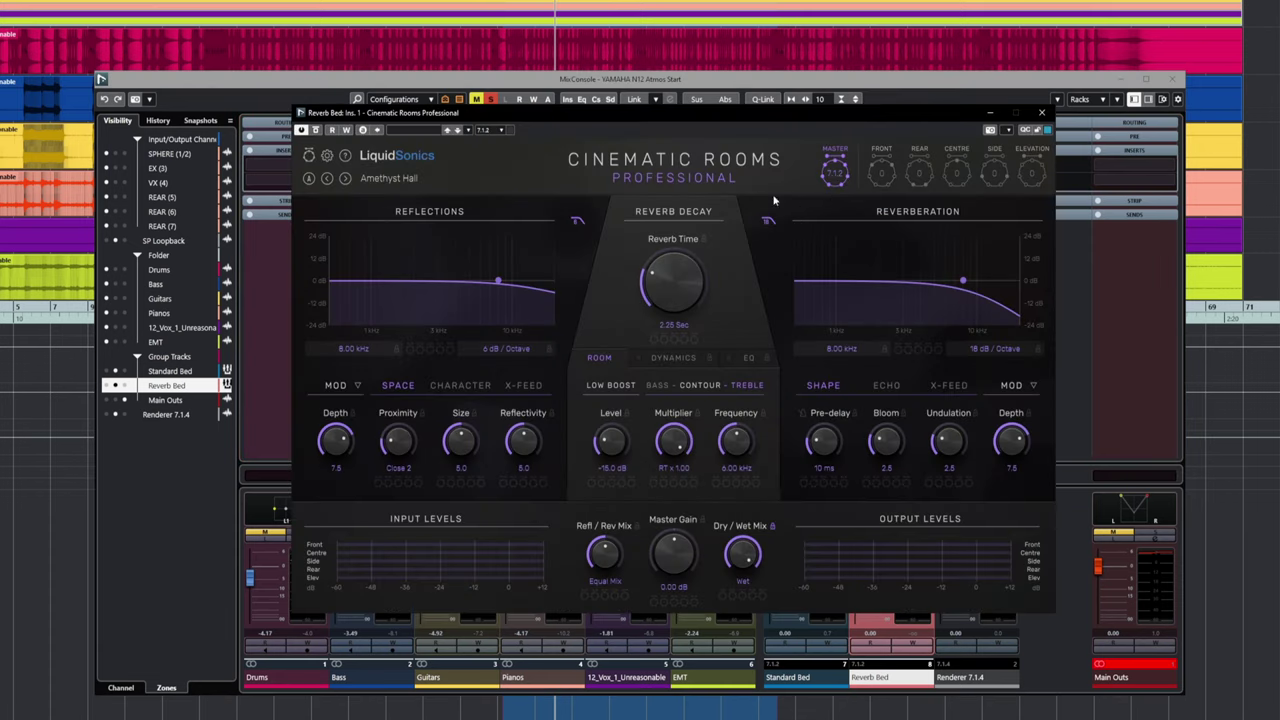
left_click(990, 112)
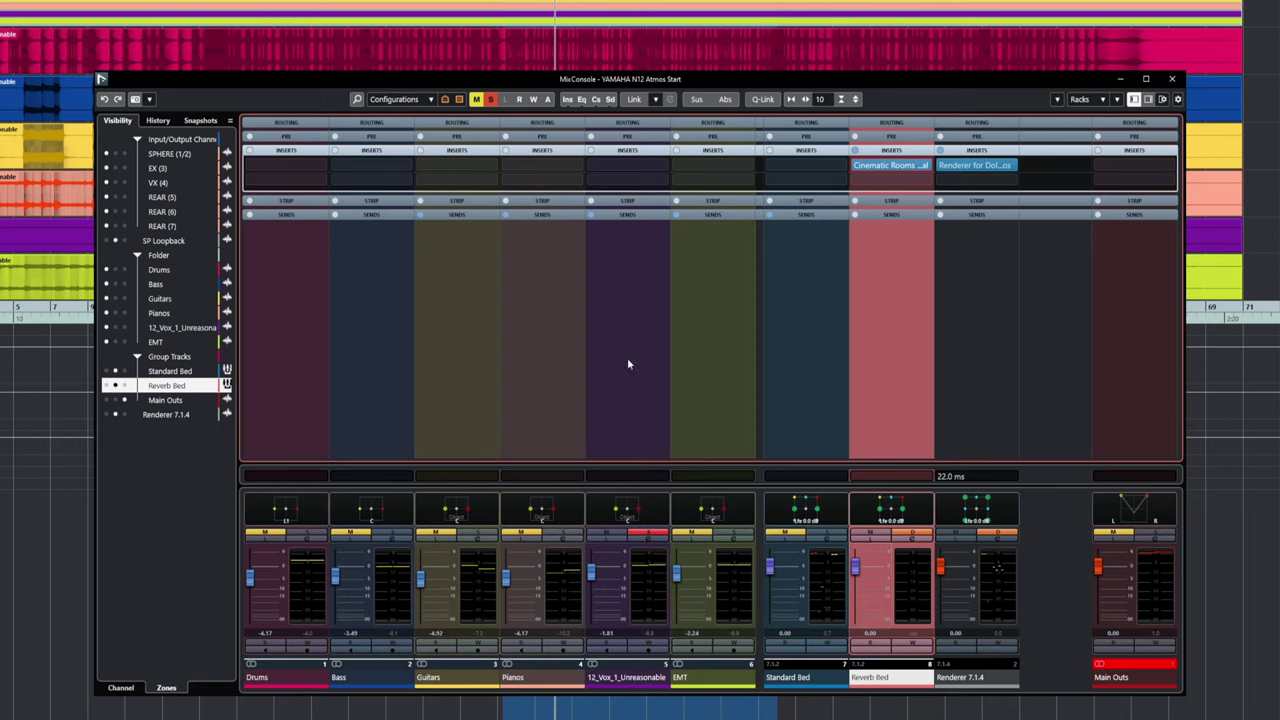
- Add and activate a send from the 12_Vox_1 channel to the Reverb Bed group, with its level set to 1.33
left_click(640, 214)
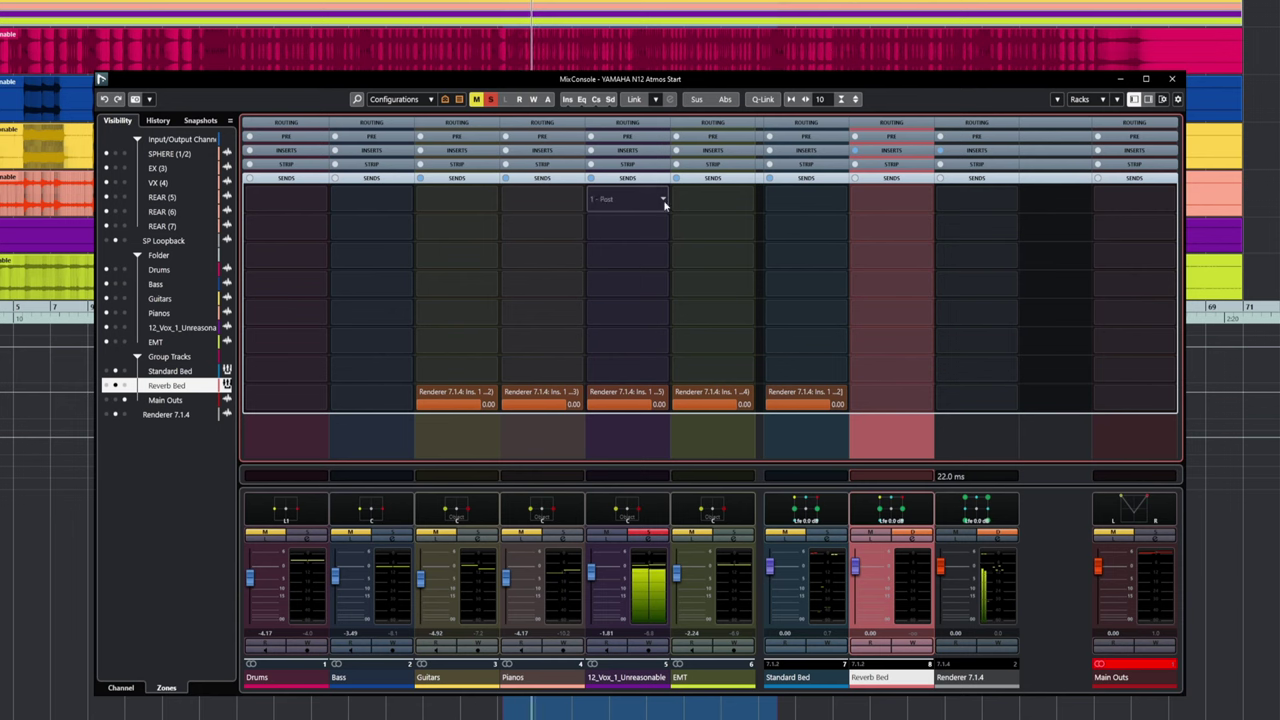
left_click(663, 200)
left_click(605, 244)
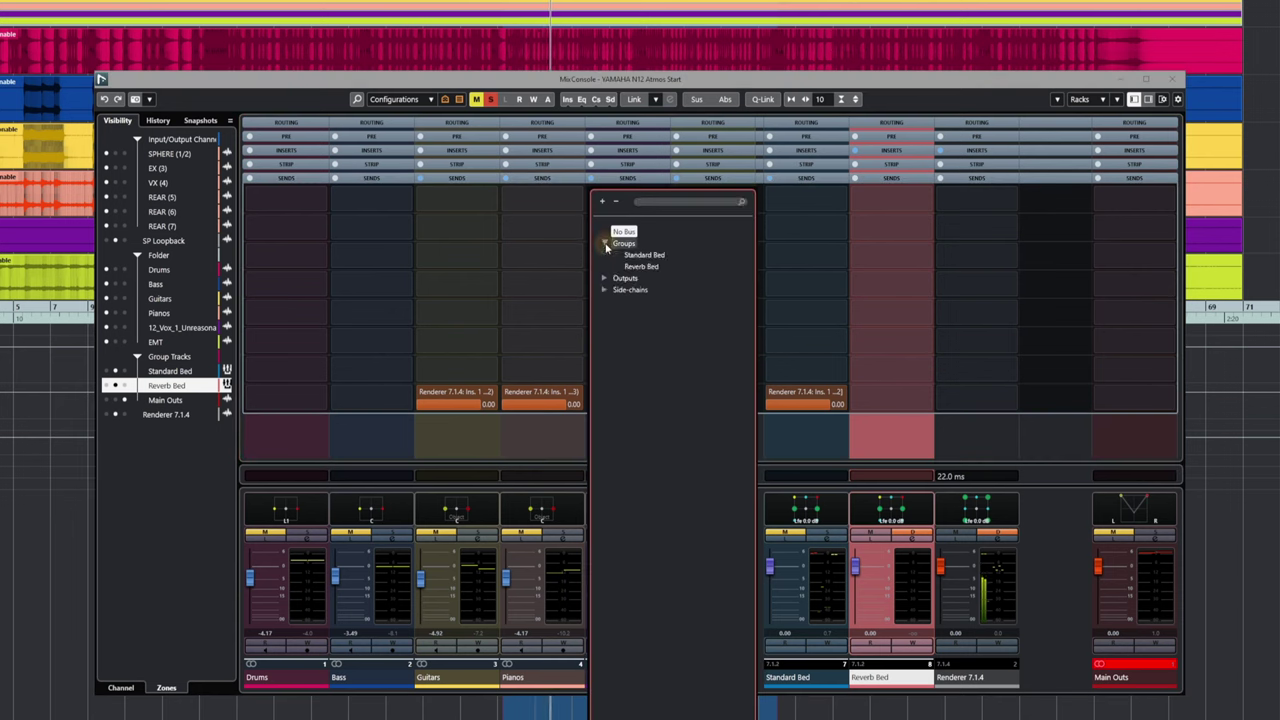
left_click(637, 266)
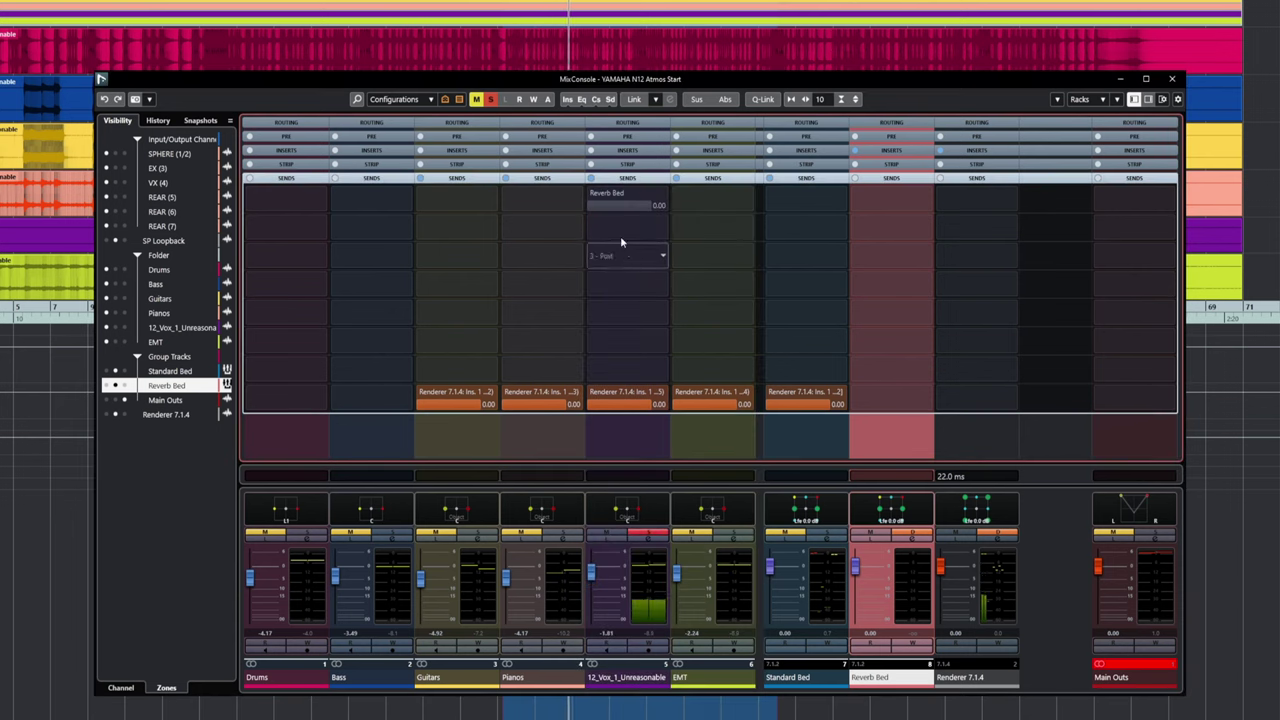
left_click(594, 194)
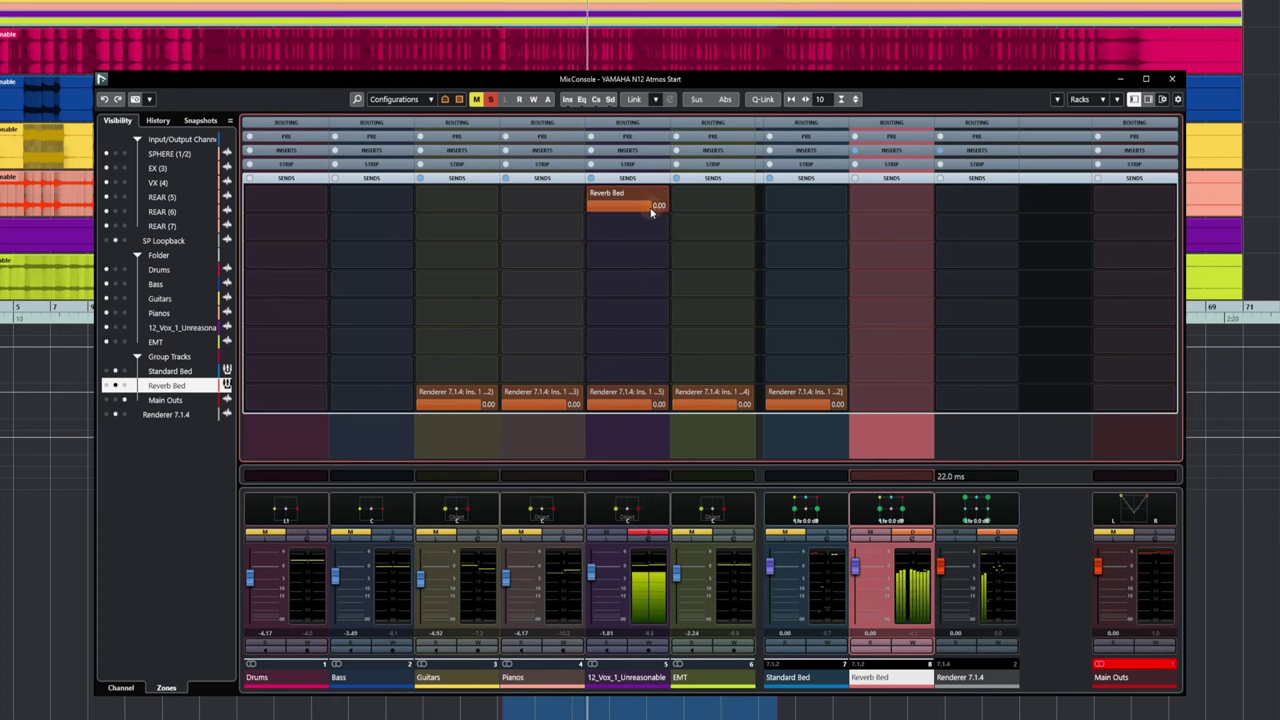
left_click_drag(650, 208, 650, 210)
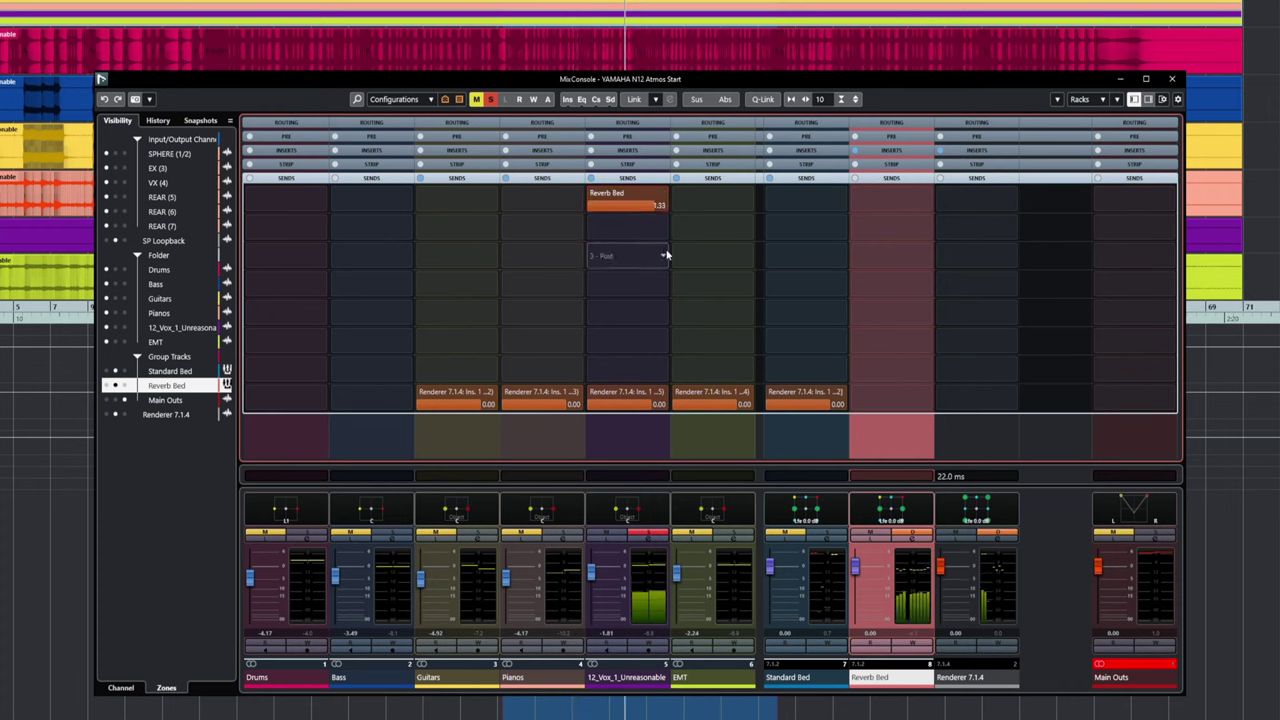
- Check the output routing of the Reverb Bed group
left_click(889, 124)
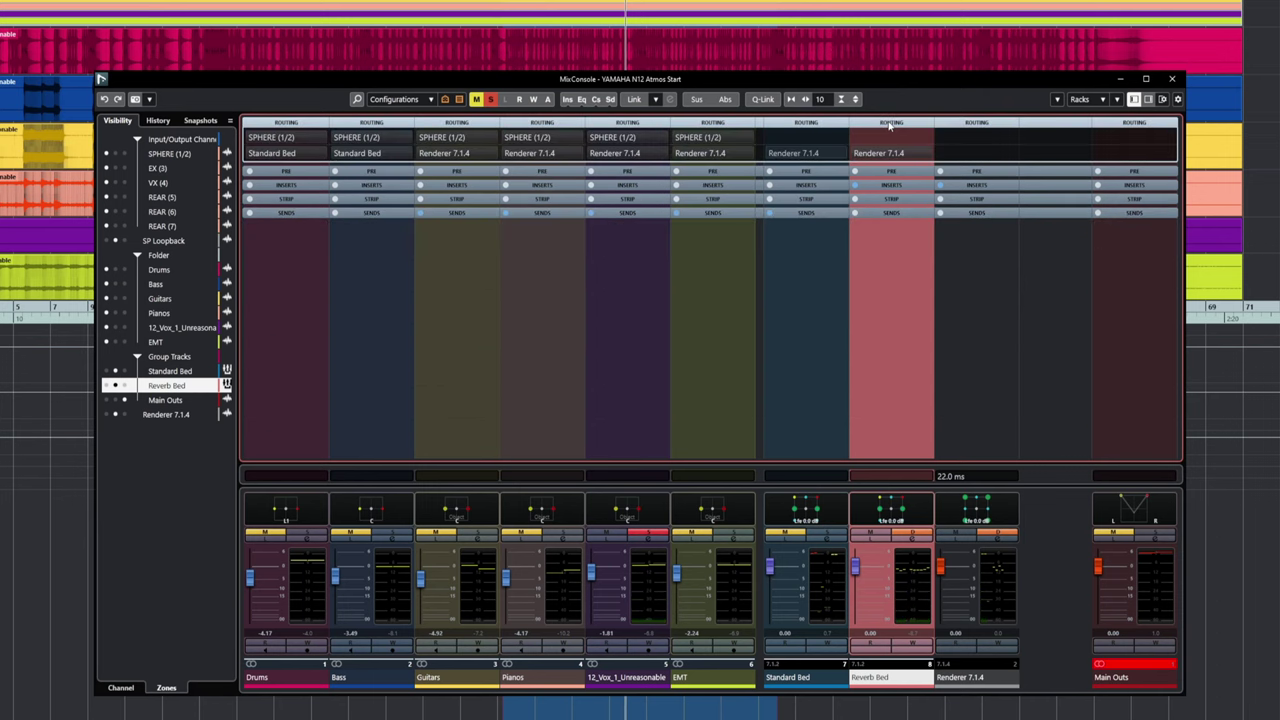
left_click(889, 124)
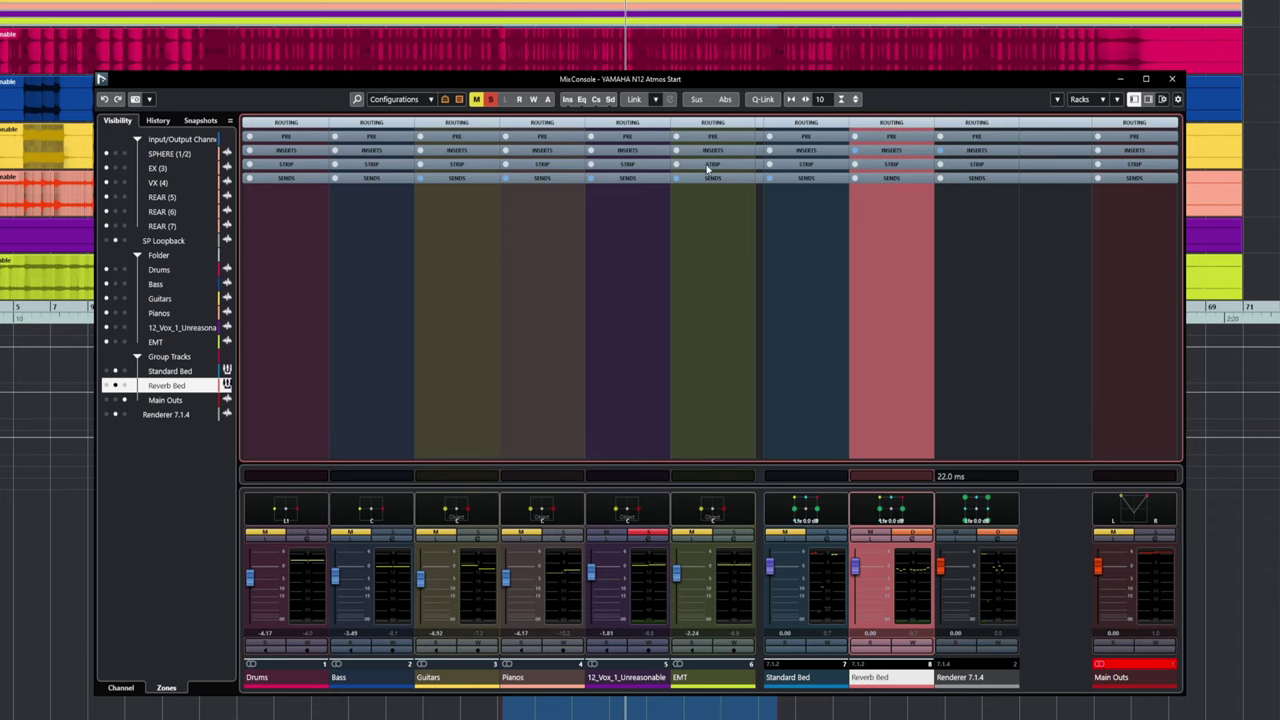
- In ADM Authoring for Dolby Atmos, add a bed with Reverb Bed as its source track and Reverb Bed as its name
left_click(287, 122)
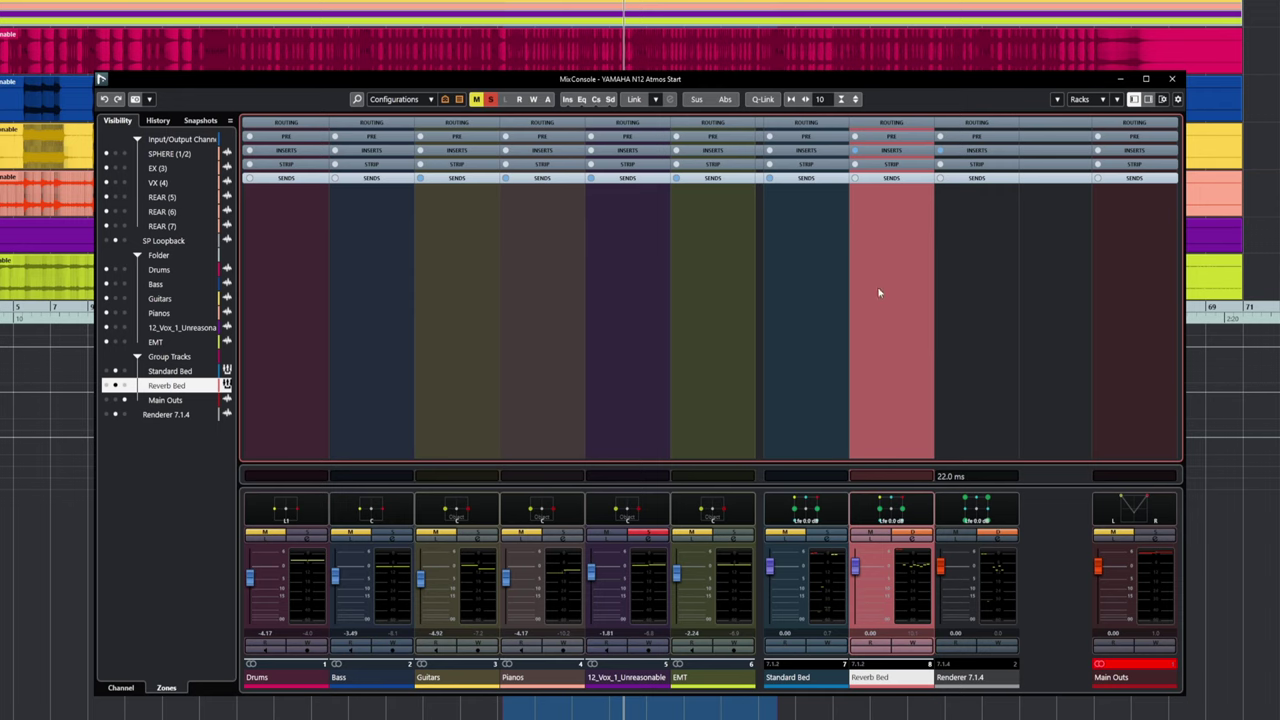
left_click(88, 80)
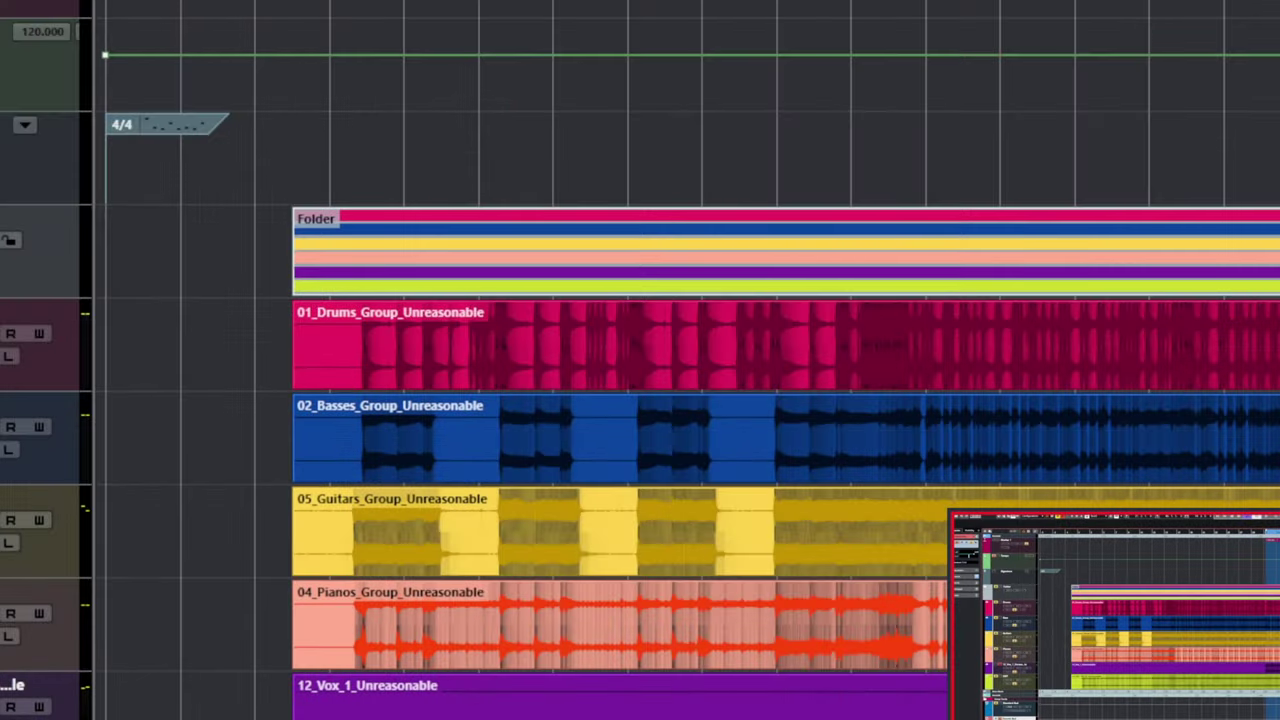
left_click(968, 513)
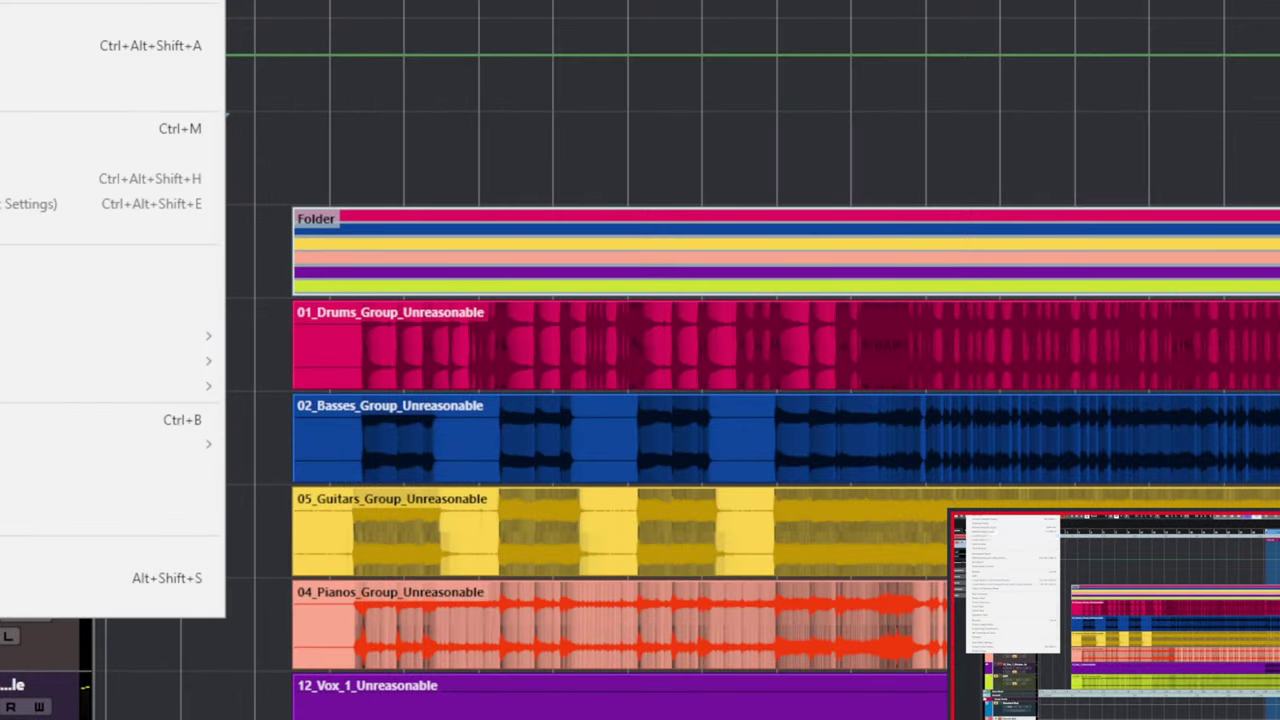
left_click(40, 46)
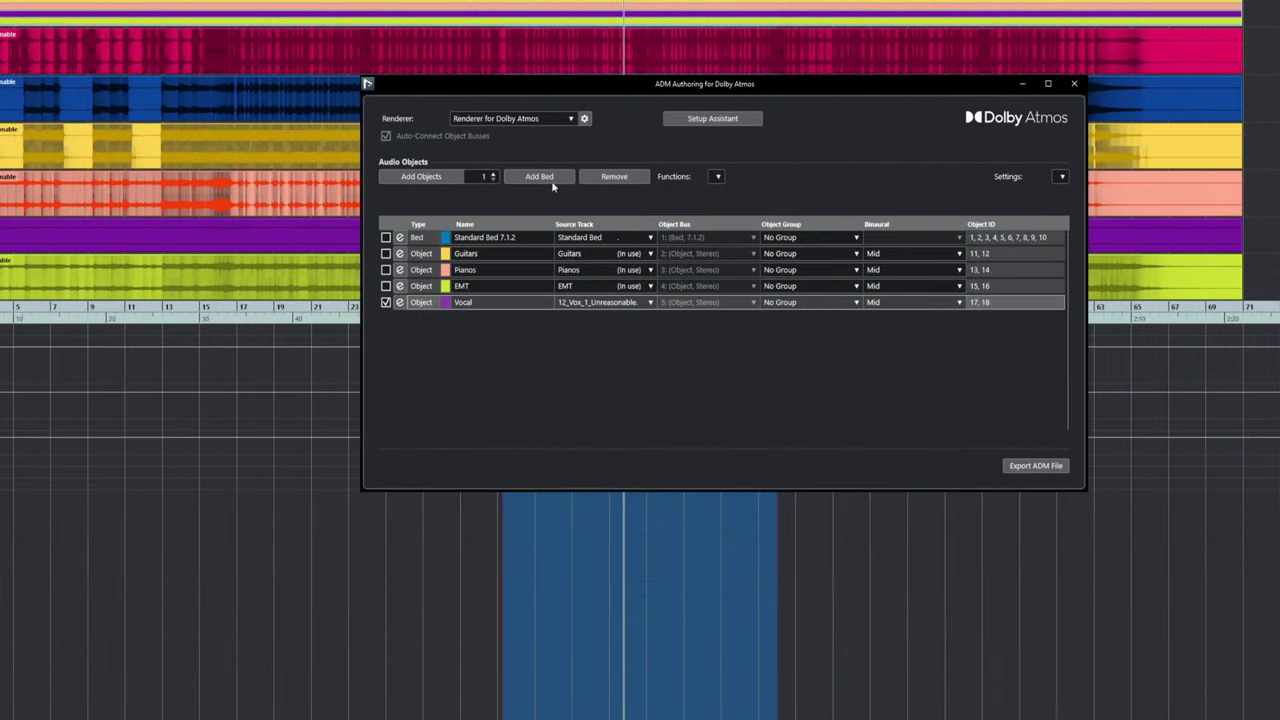
left_click(546, 177)
left_click(573, 319)
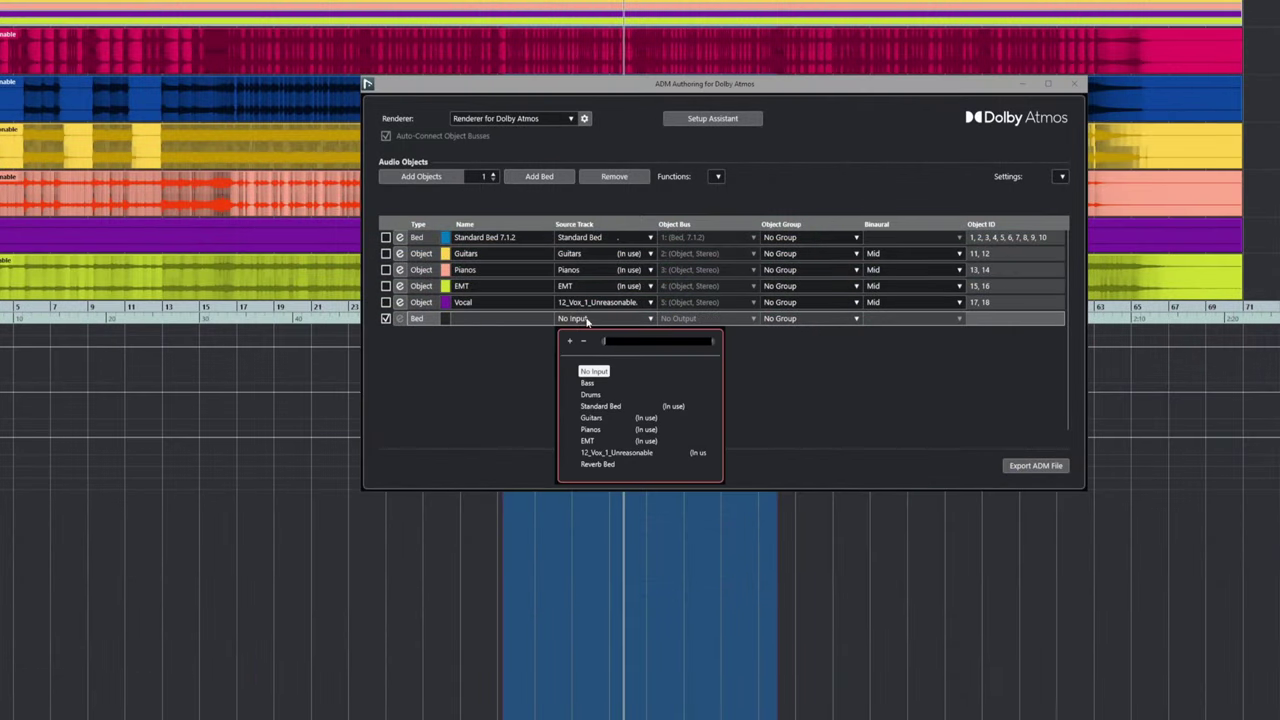
left_click(603, 466)
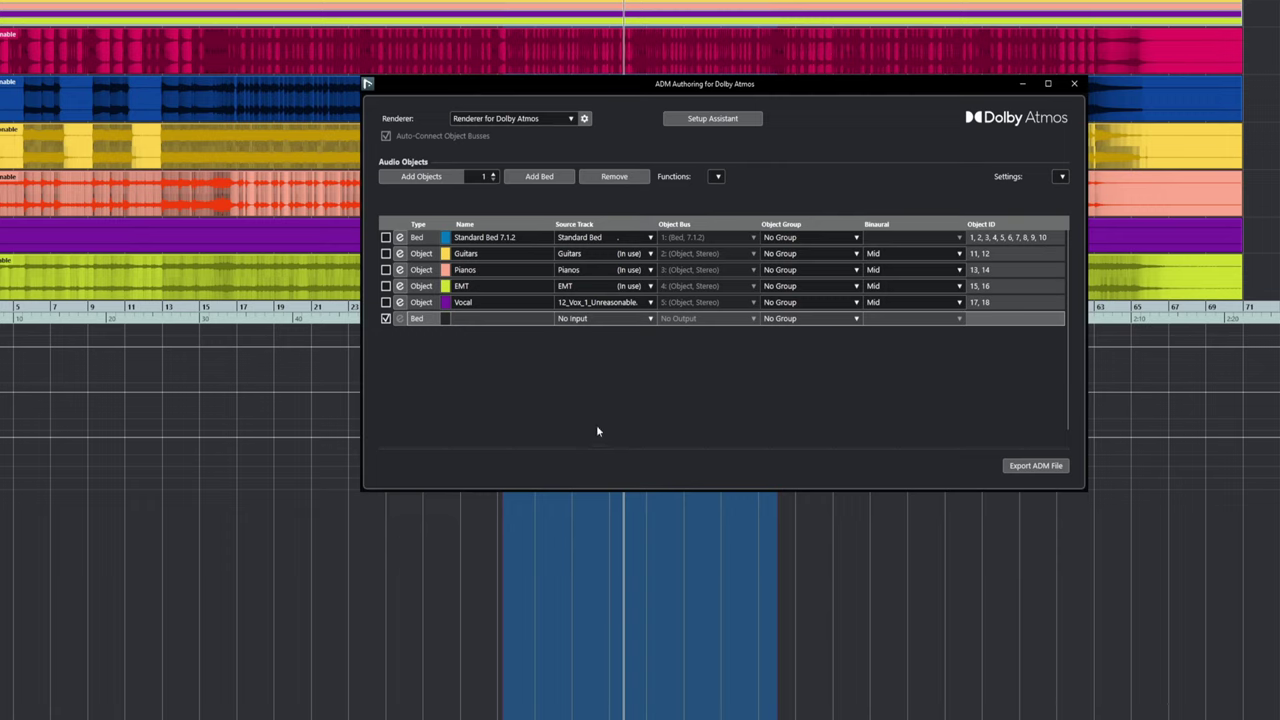
double_click(490, 320)
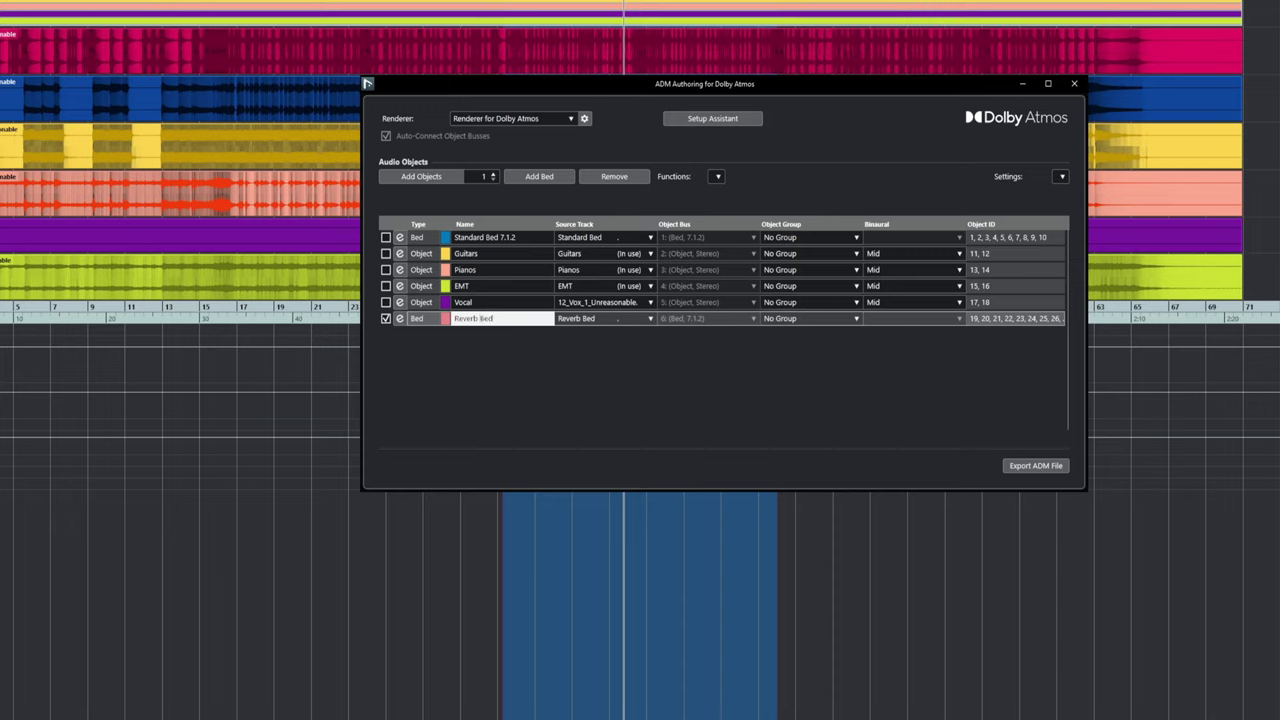
key("Return")
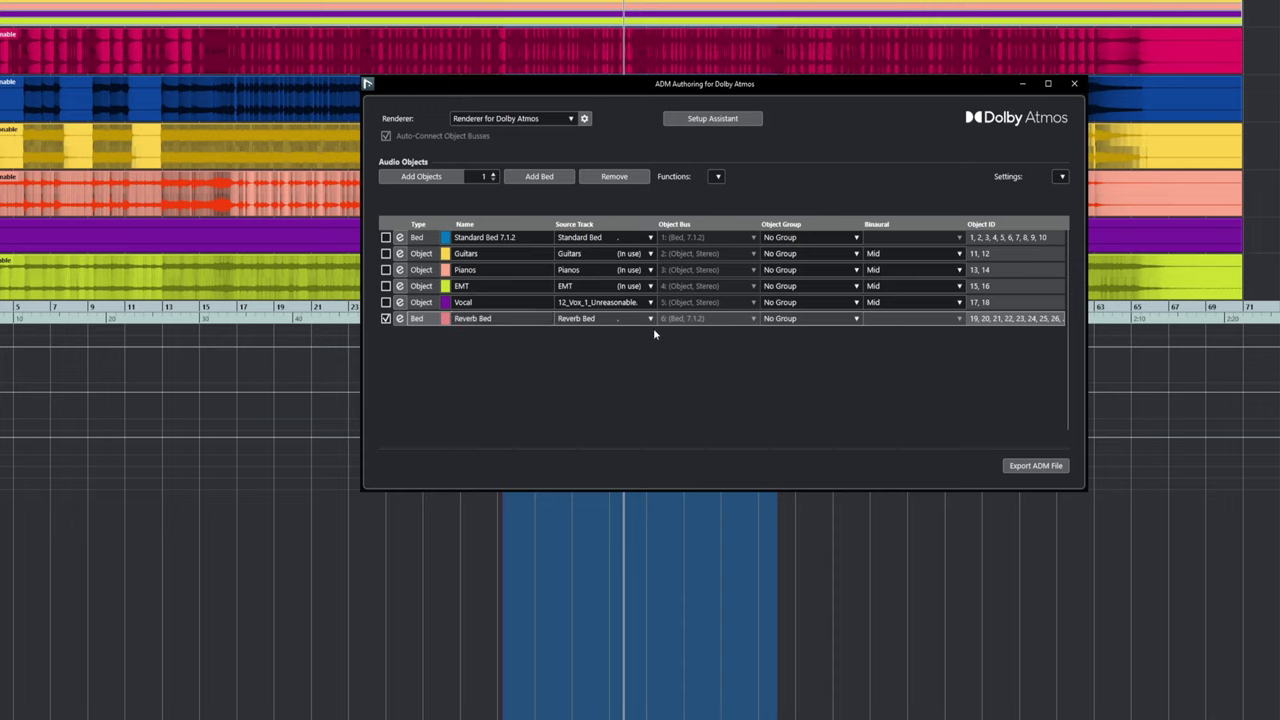
left_click(1074, 83)
- Review the sends and the output routing of the Reverb Bed channel in the MixConsole
key("F3")
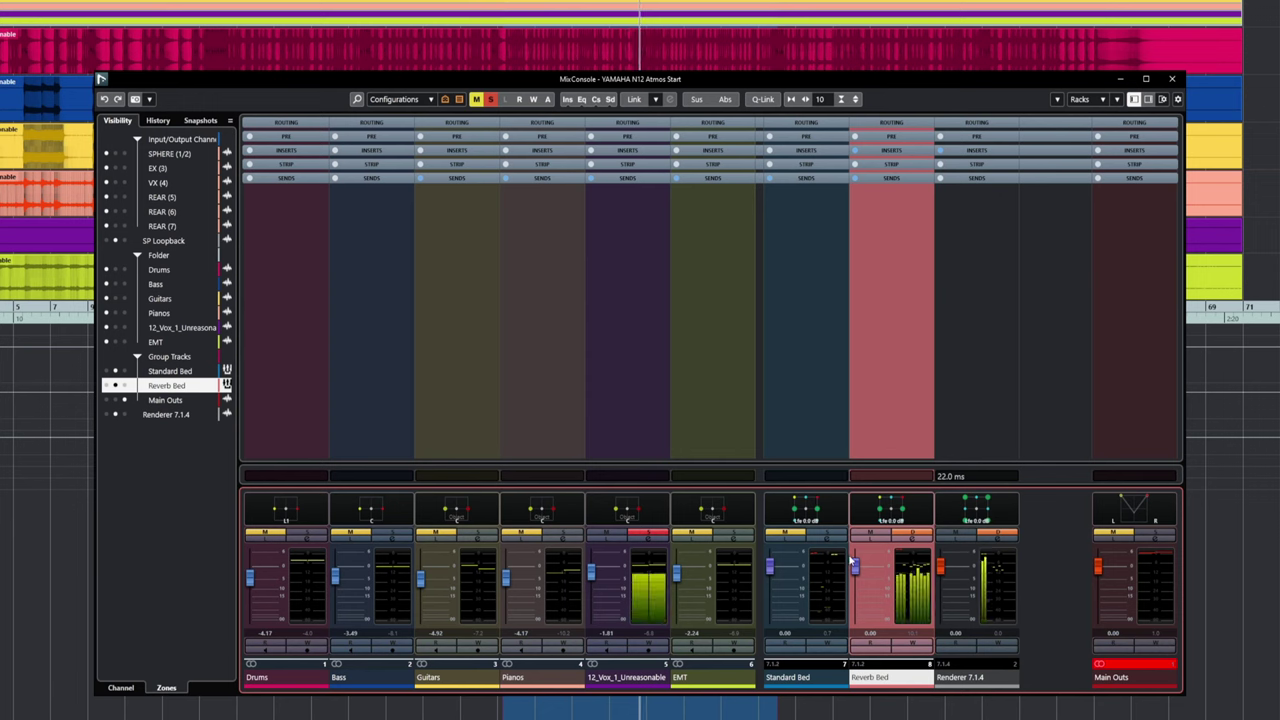
left_click(629, 178)
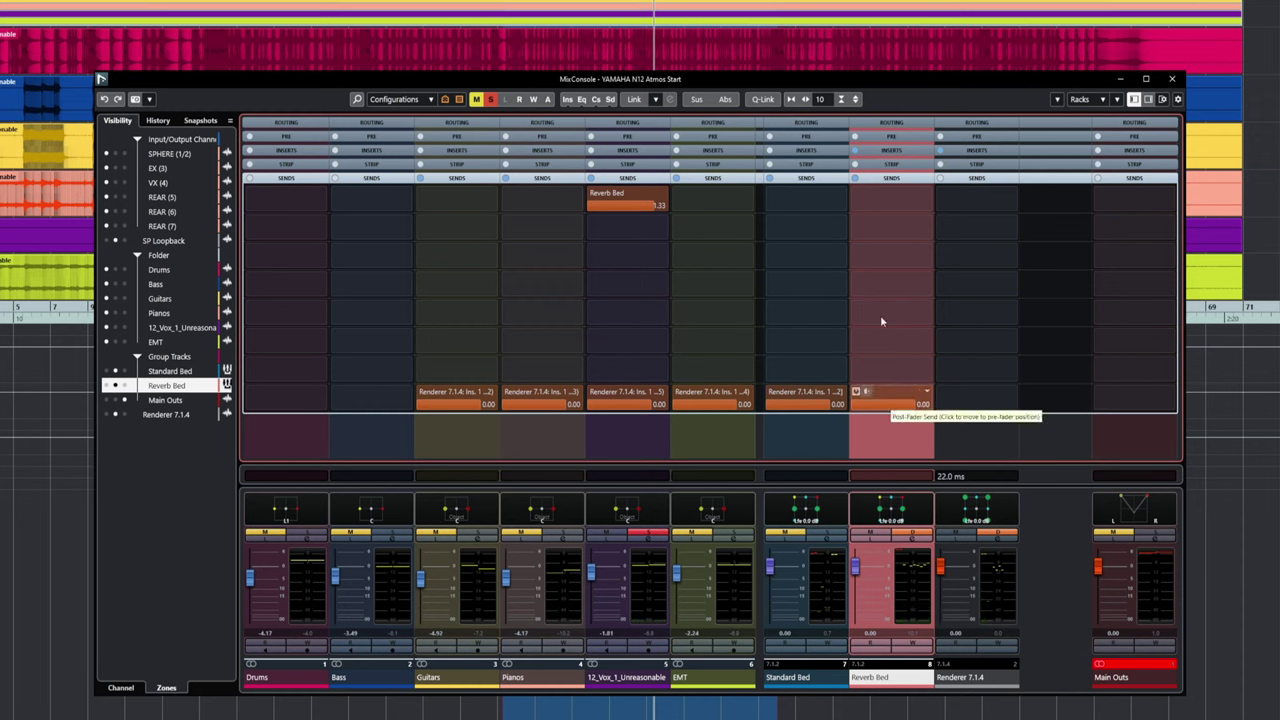
left_click(890, 128)
left_click(885, 126)
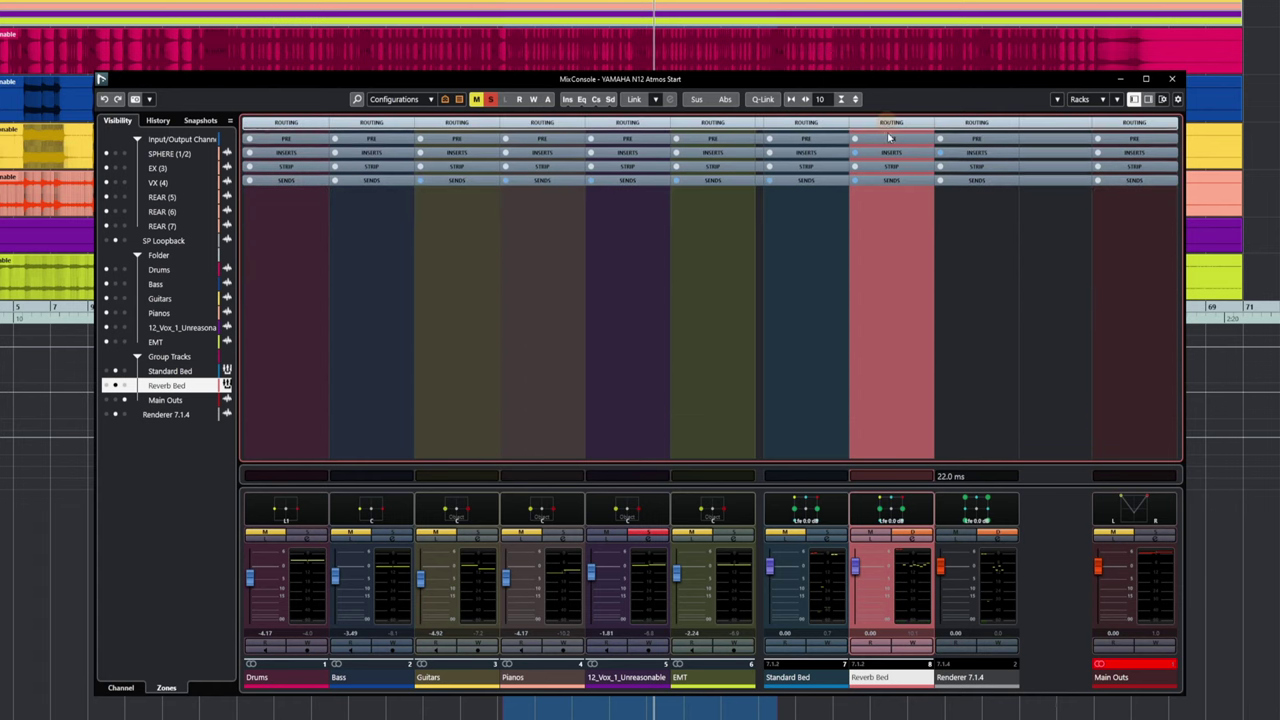
left_click(887, 124)
left_click_drag(889, 128, 895, 126)
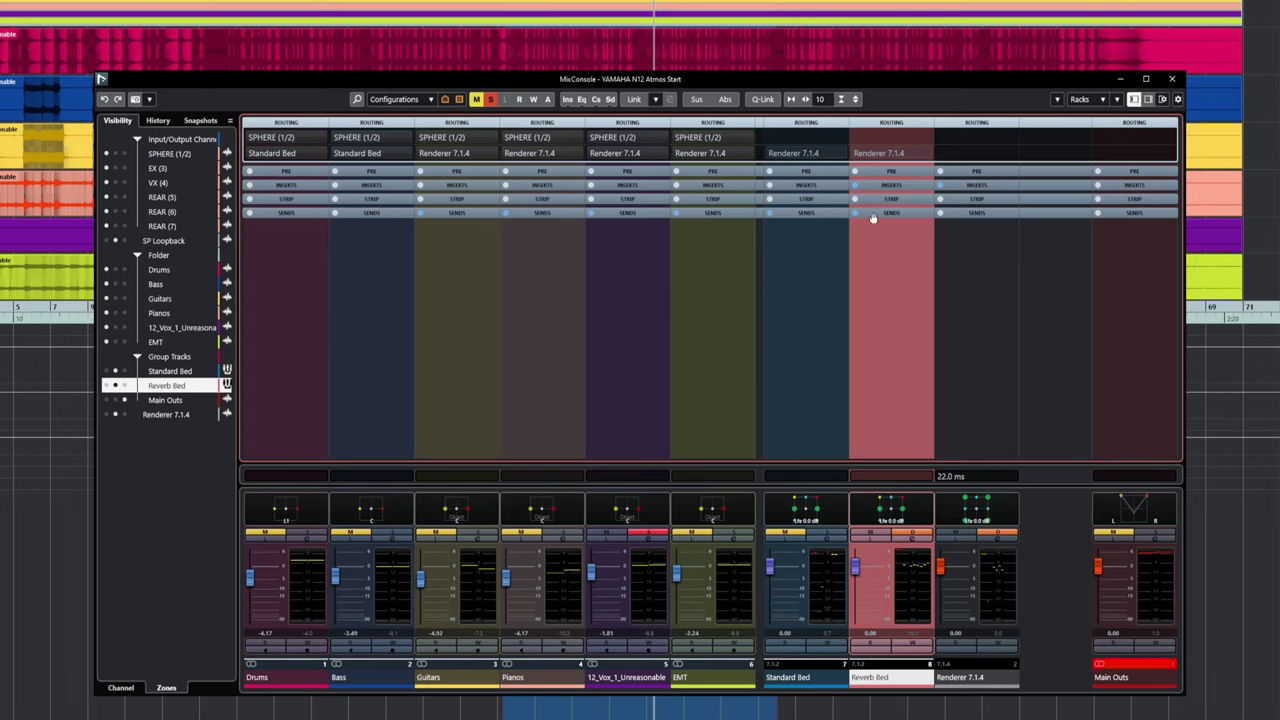
- Set the 12_Vox_1 send to the Reverb Bed to -11.7 and view the Reverb Bed's MultiPanner
left_click(799, 214)
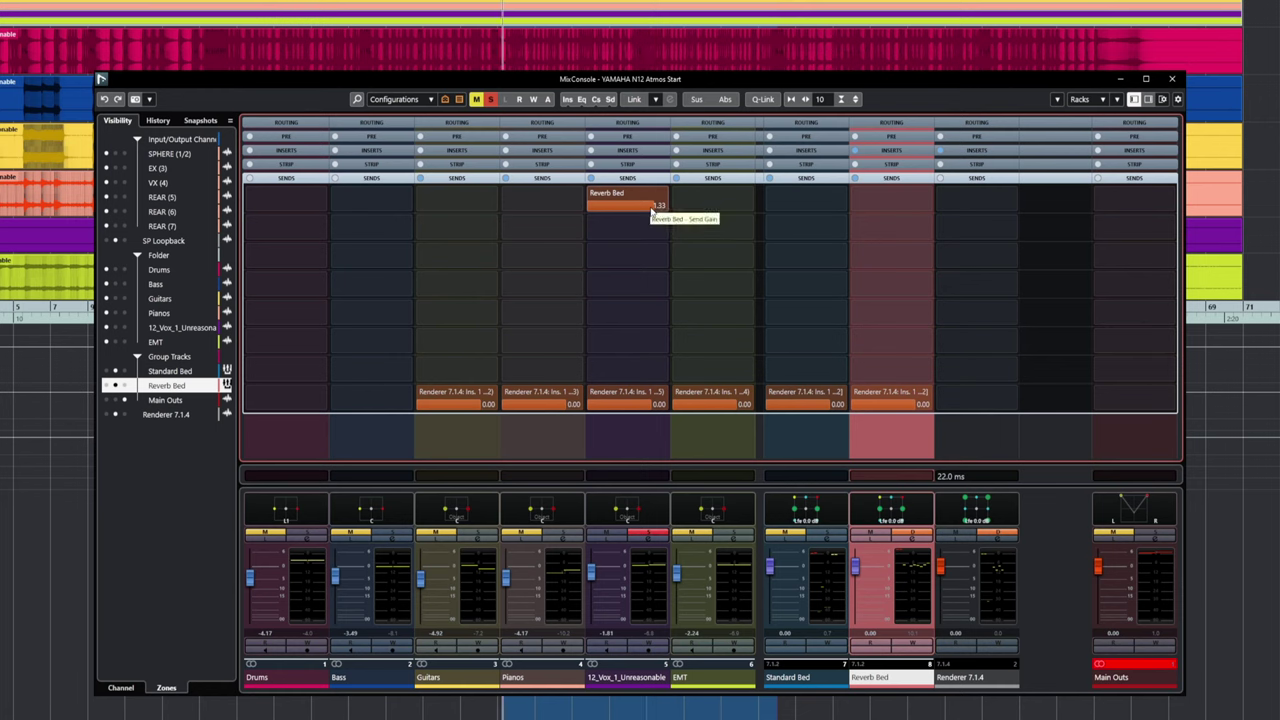
left_click_drag(655, 208, 599, 208)
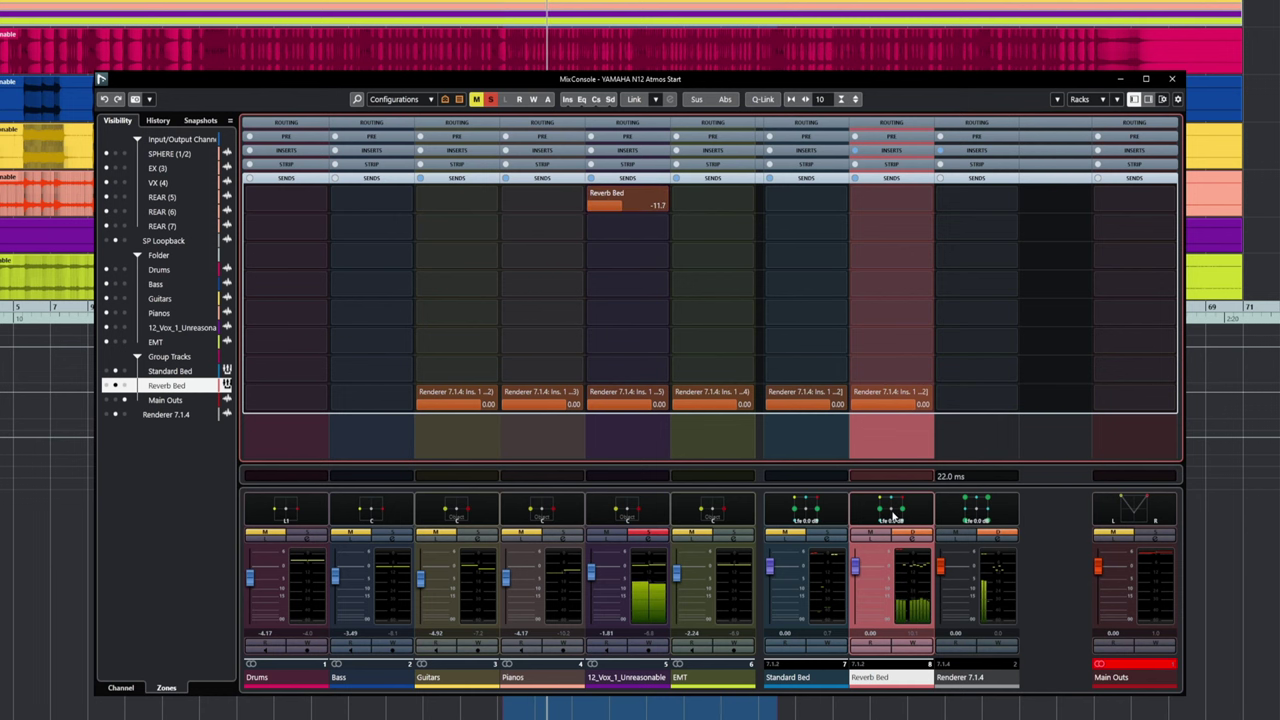
left_click(893, 515)
double_click(893, 515)
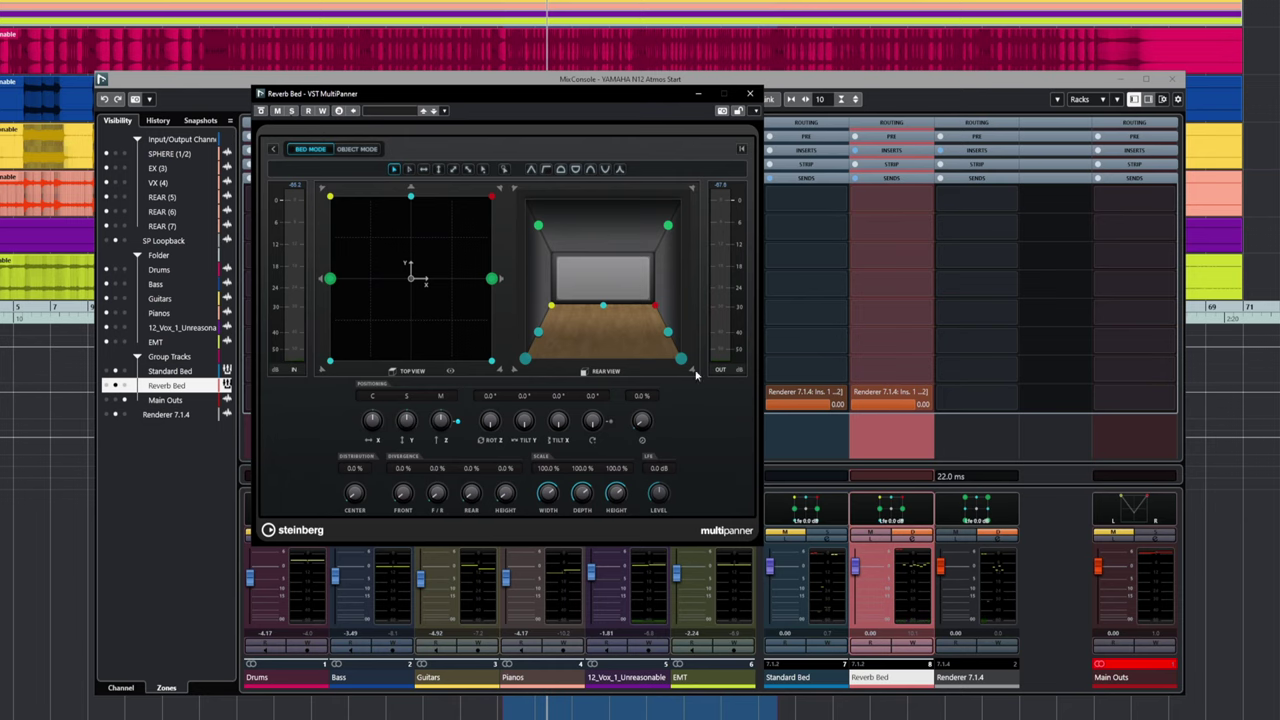
left_click(751, 96)
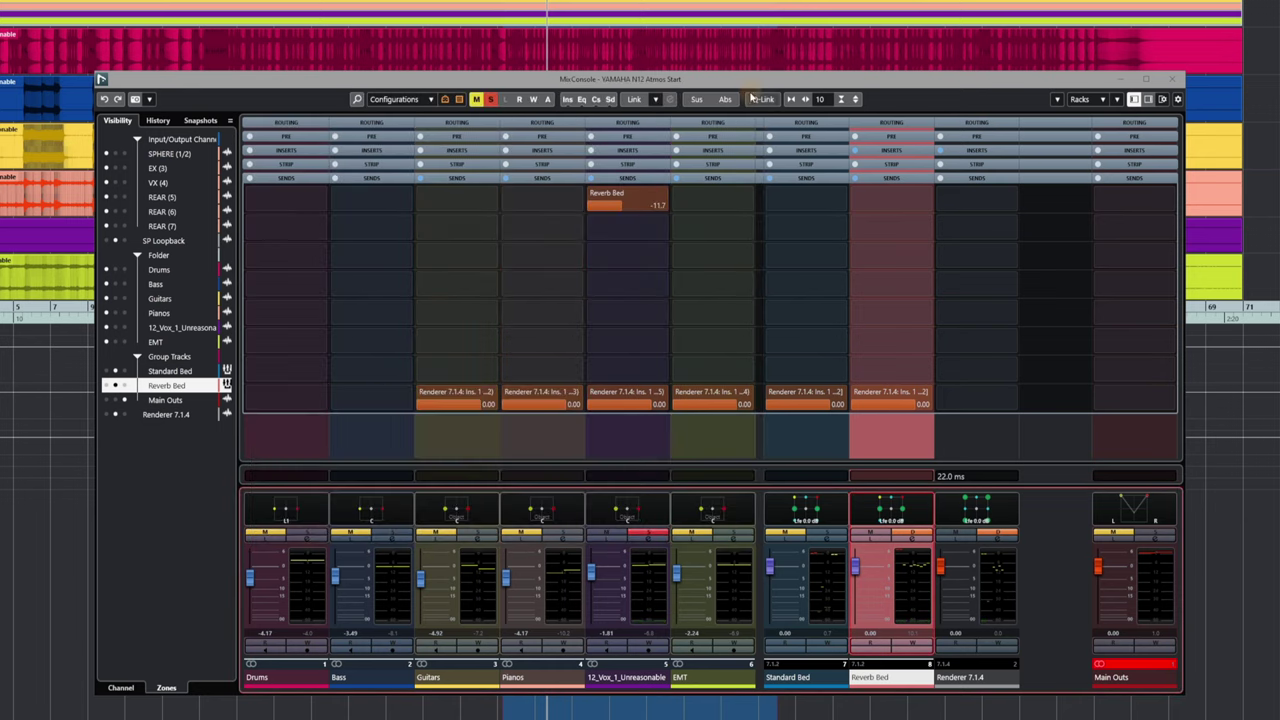
- Review the rear, centre and master plane settings of Cinematic Rooms Professional on the Reverb Bed channel
left_click(892, 152)
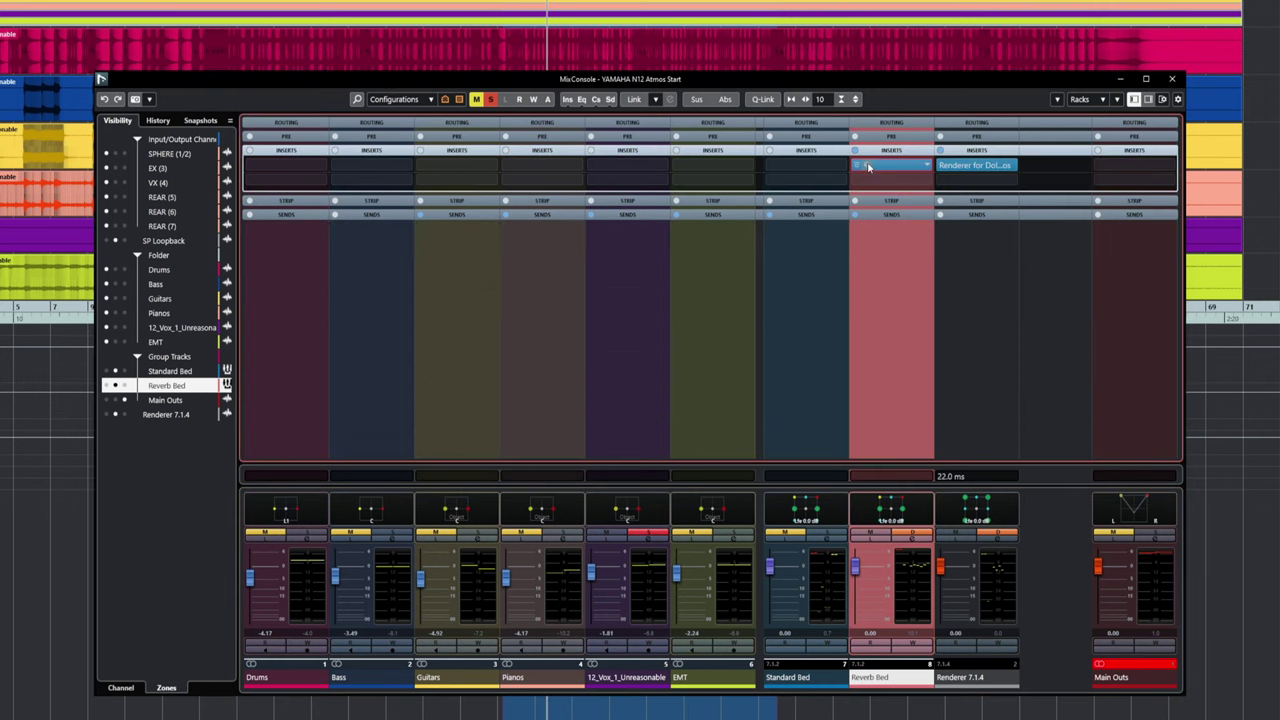
left_click(868, 167)
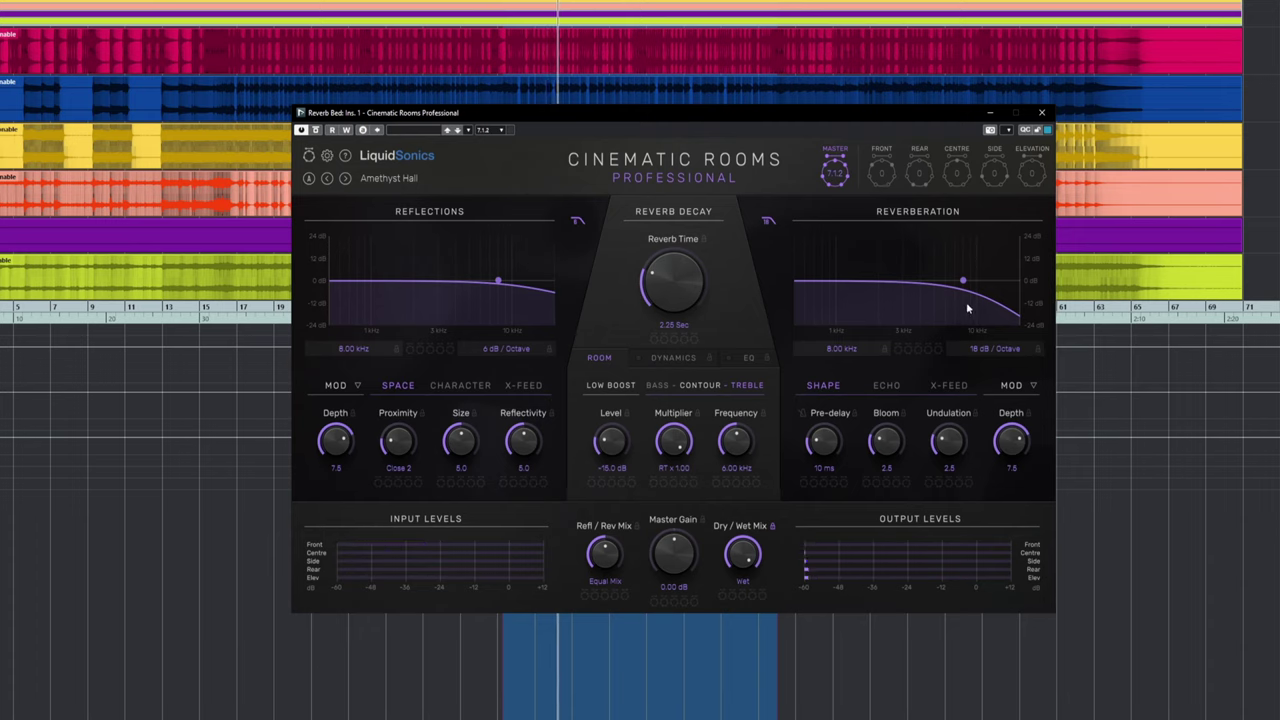
left_click(918, 174)
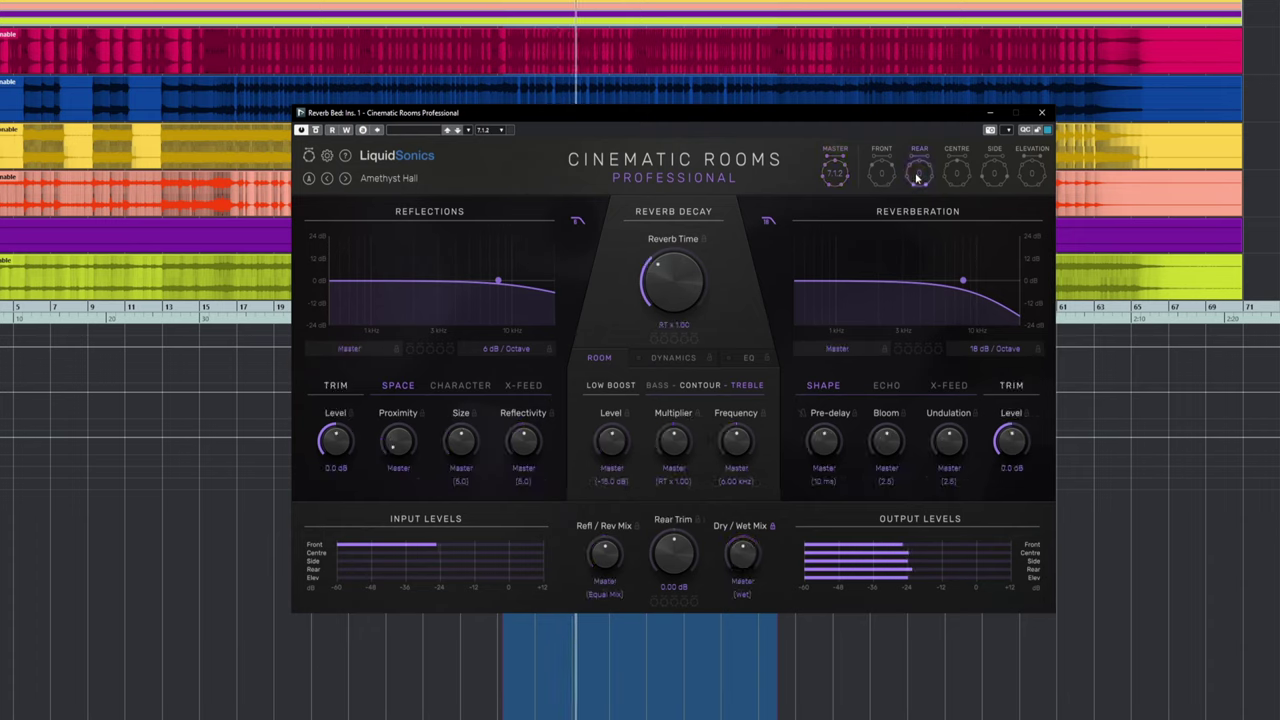
left_click(956, 174)
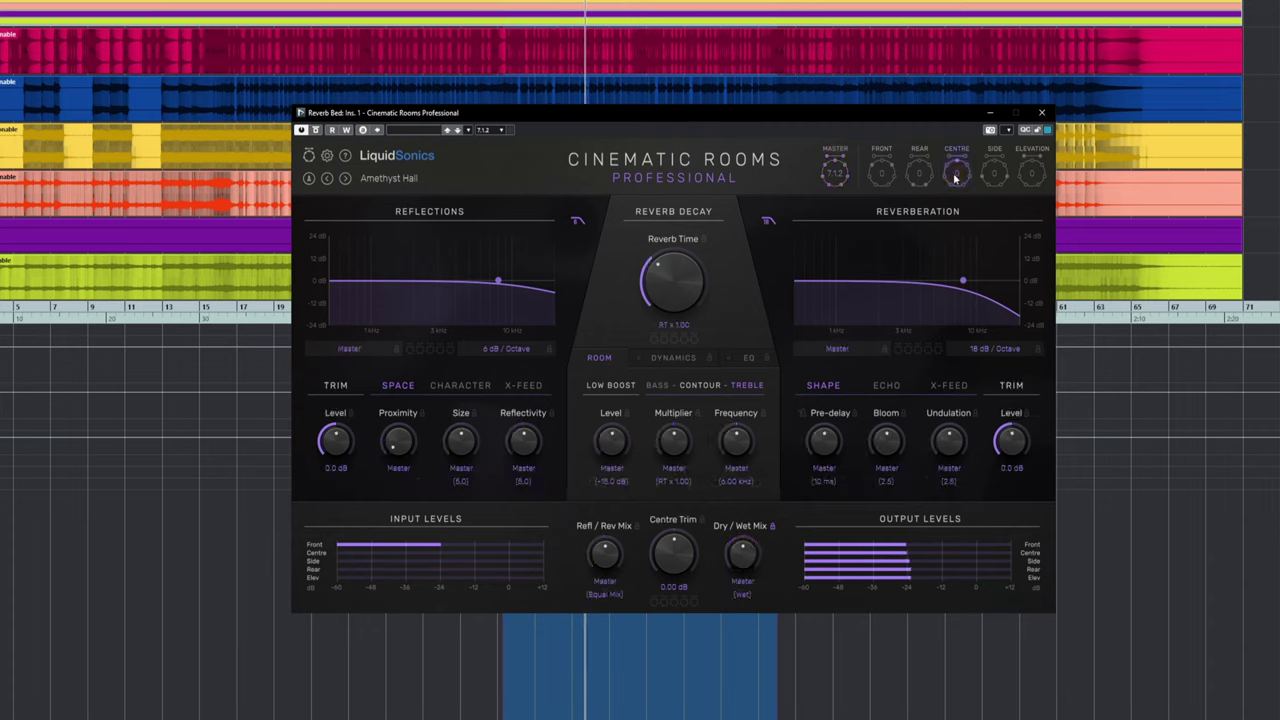
left_click(839, 183)
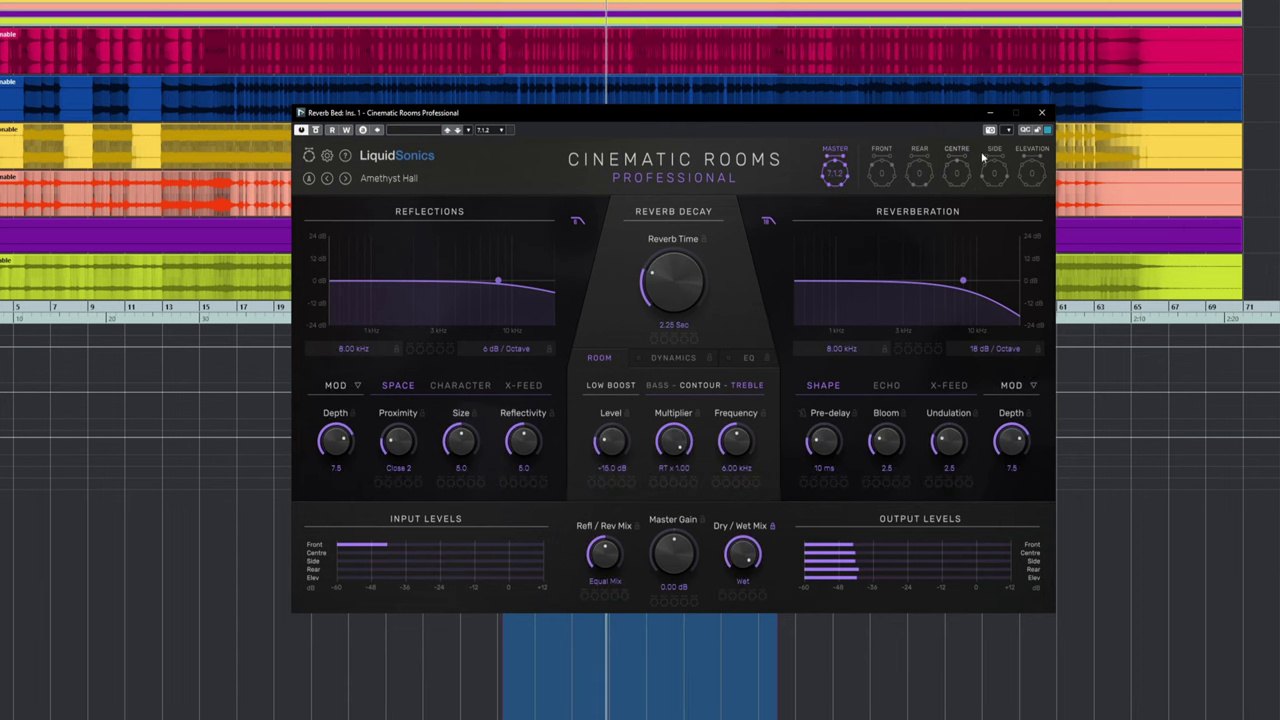
left_click(984, 115)
key("F3")
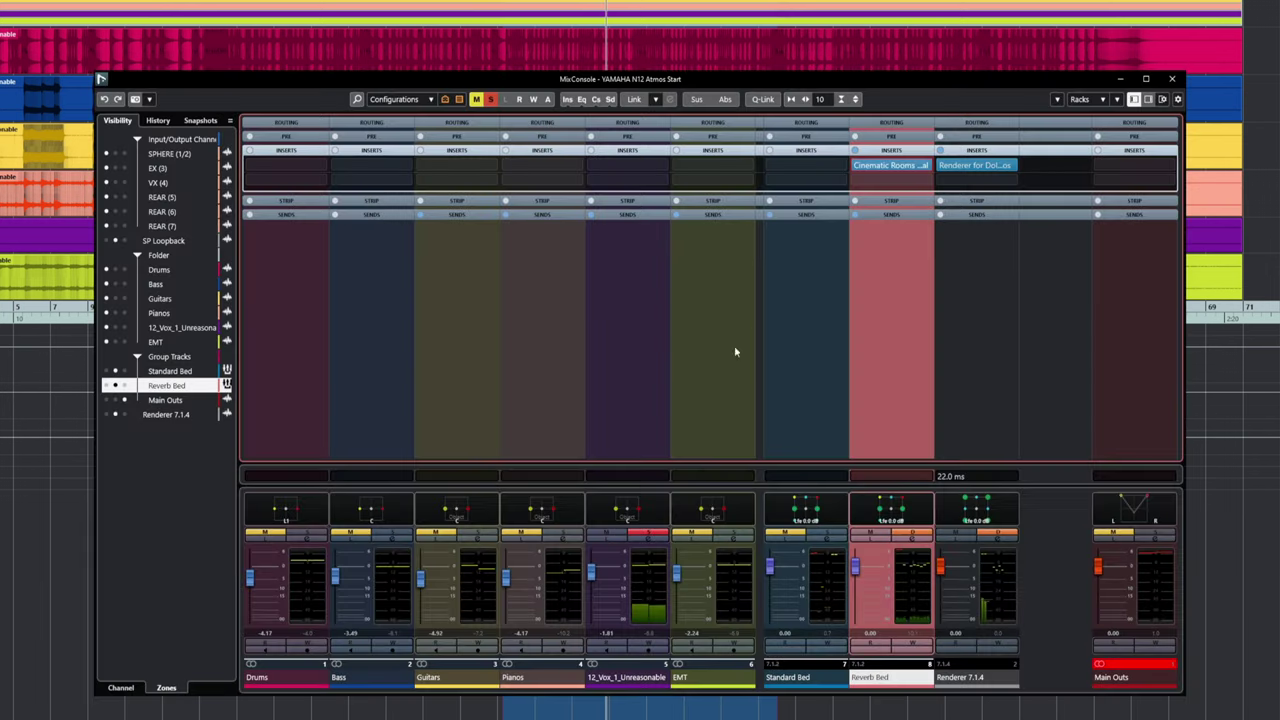
- Unsolo 12_Vox_1 and, while playing the full mix, set its Reverb Bed send to -14.9 and its fader to -0.44
left_click(648, 533)
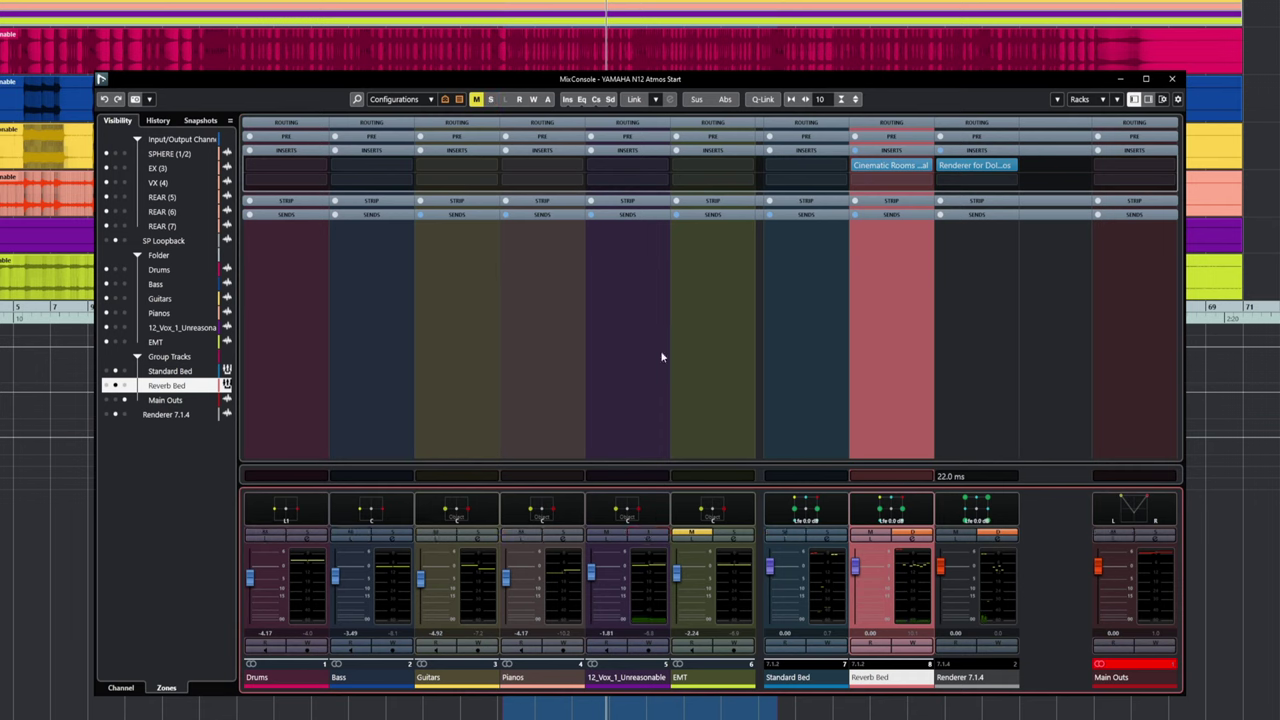
key("space")
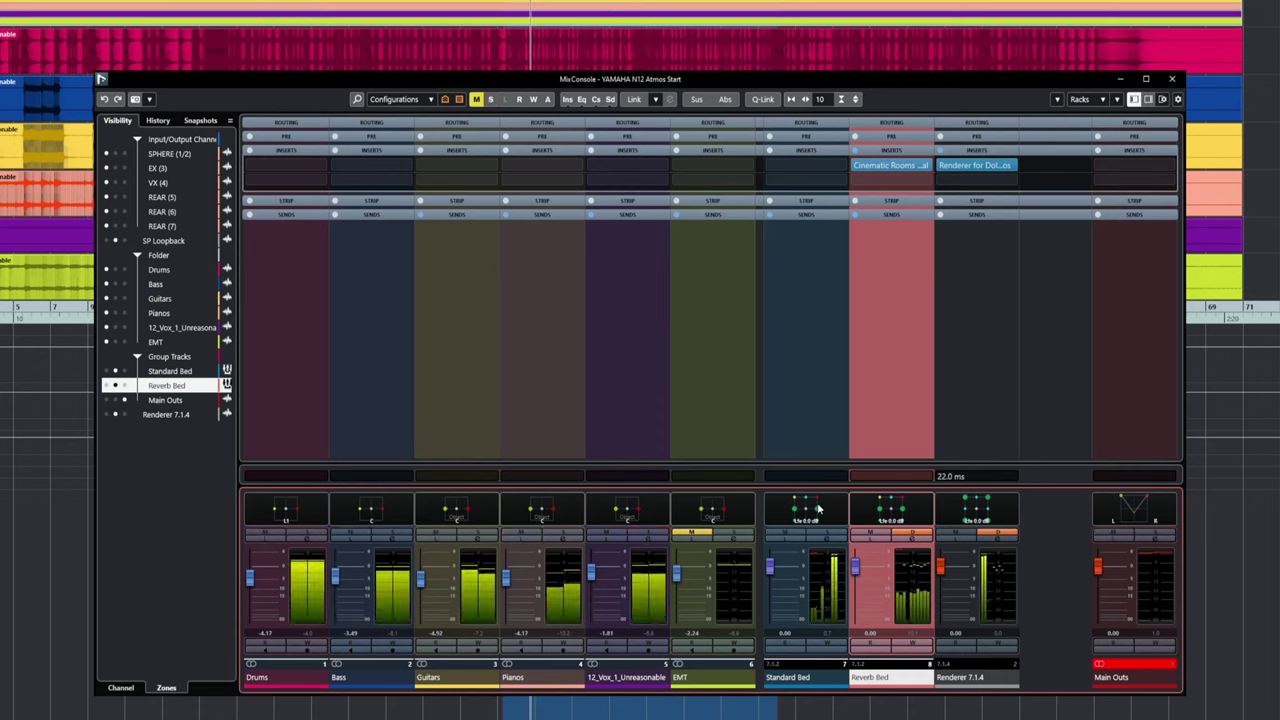
left_click(630, 215)
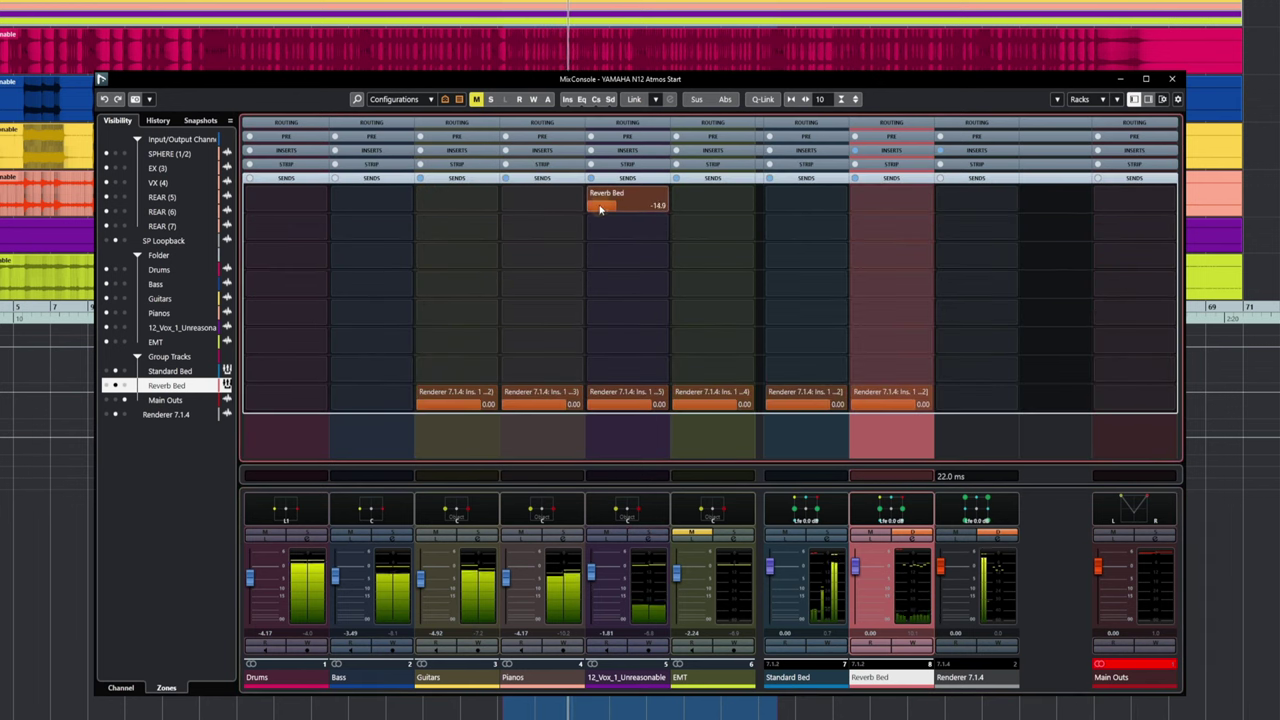
left_click(594, 570)
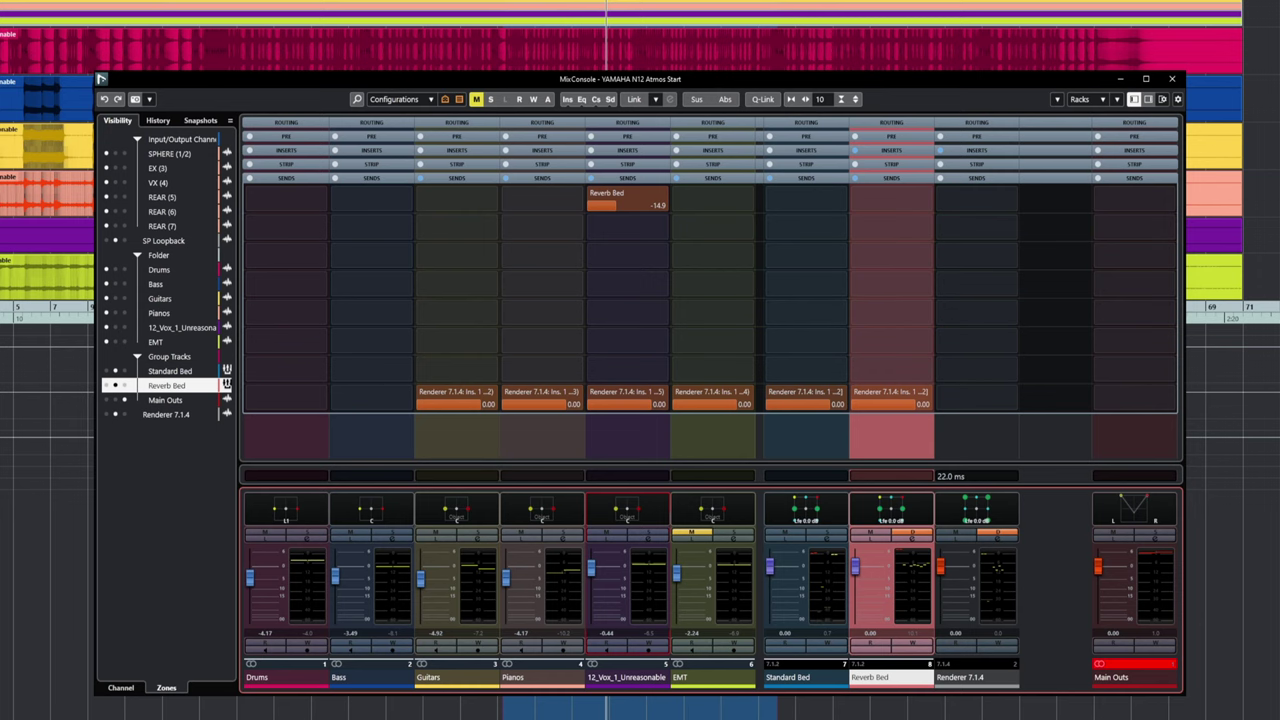
- Remove the Reverb Bed group track from the project and check the remaining channels in the MixConsole
key("F3")
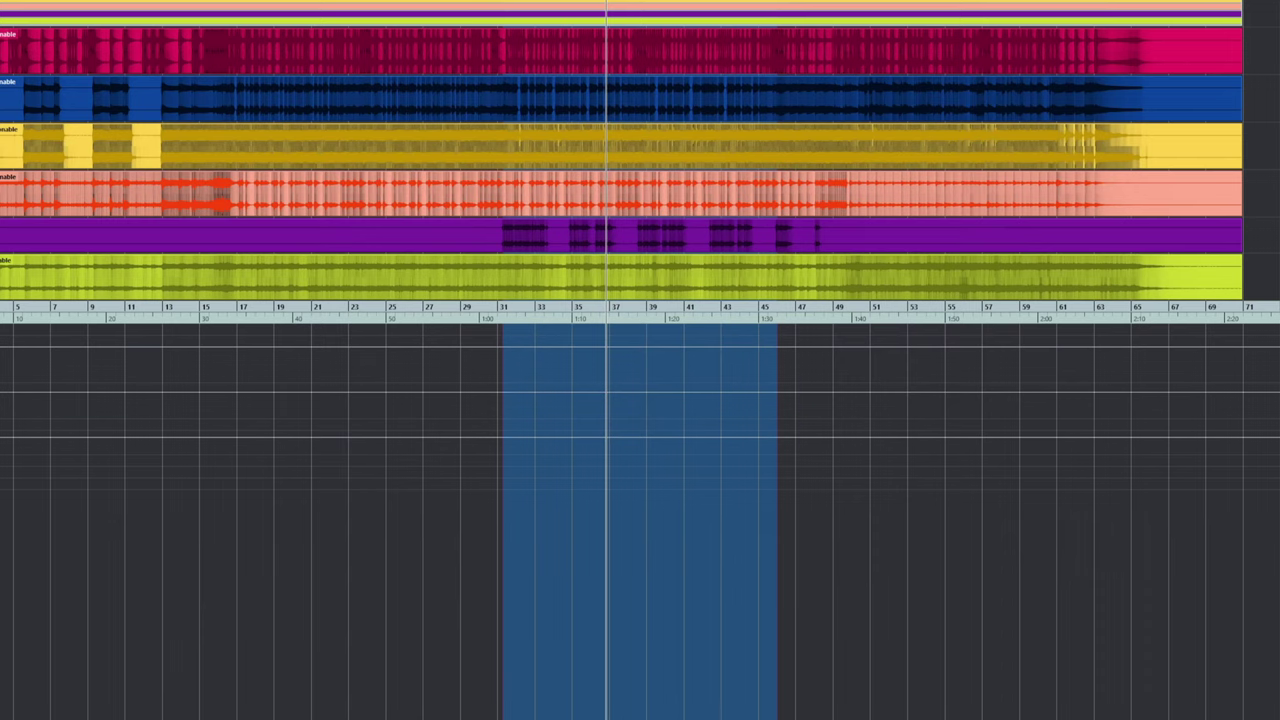
left_click(613, 393)
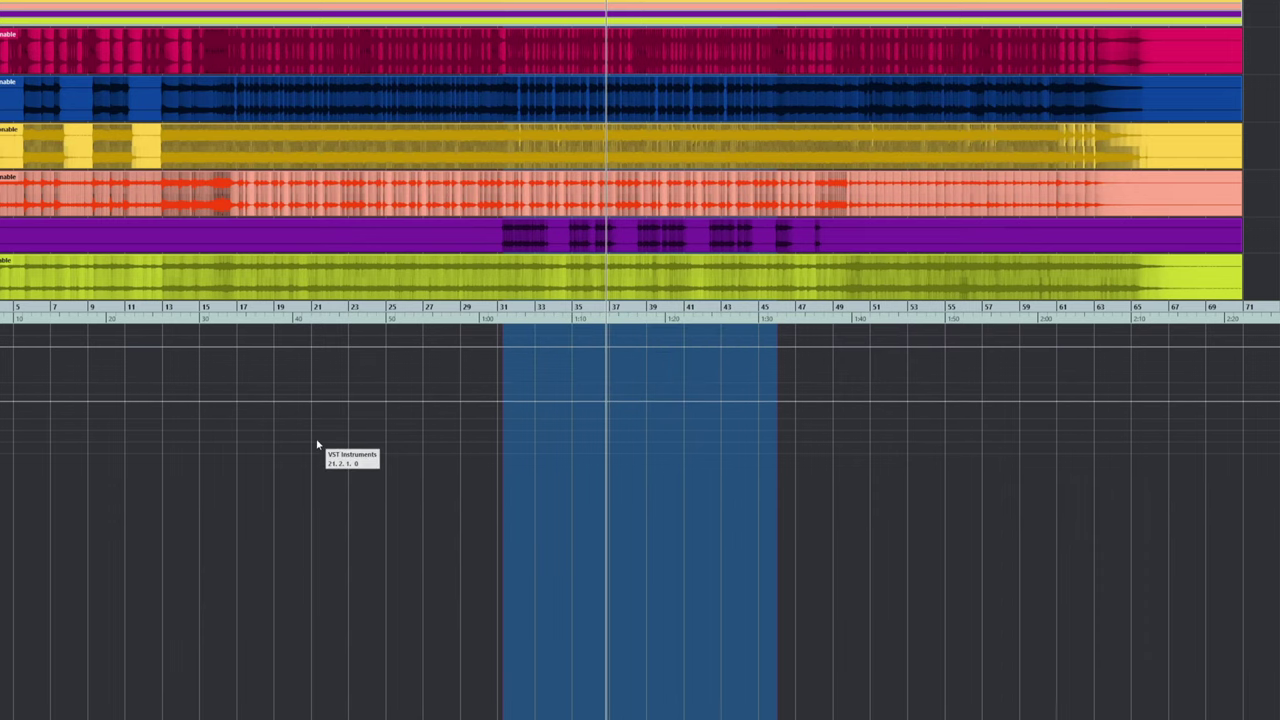
key("F3")
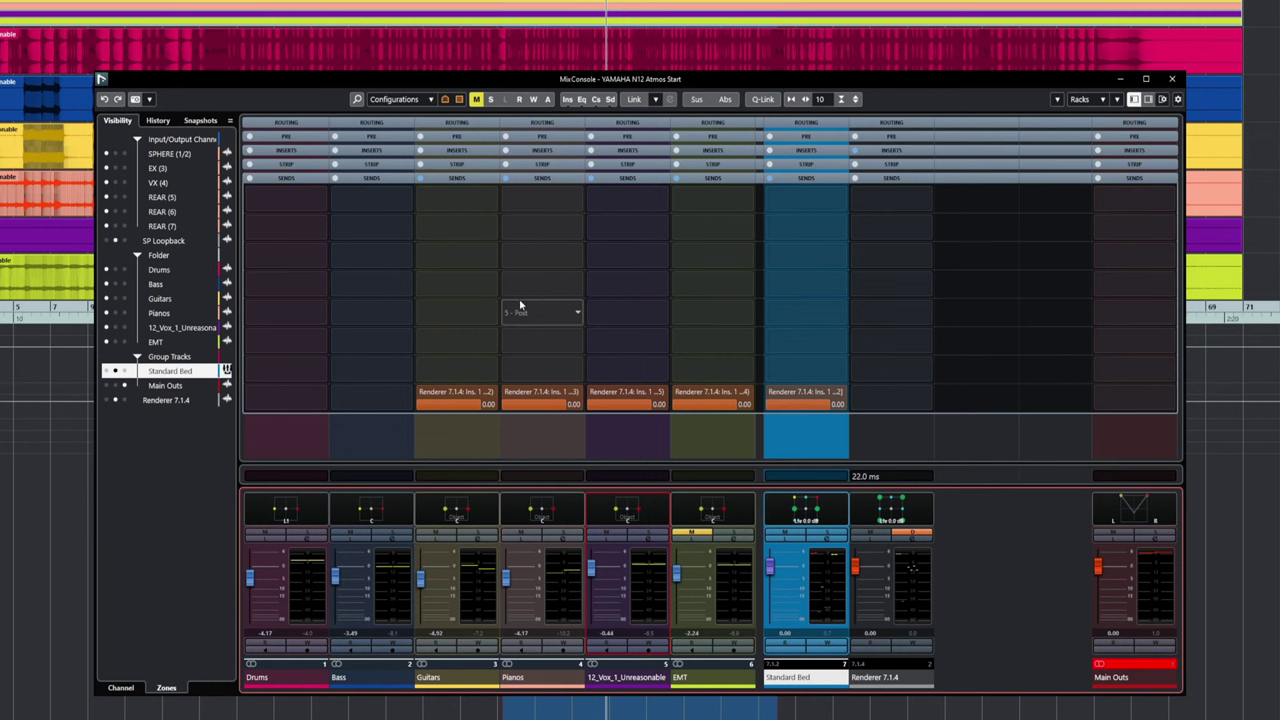
- Check the list of beds and objects in ADM Authoring for Dolby Atmos
key("F3")
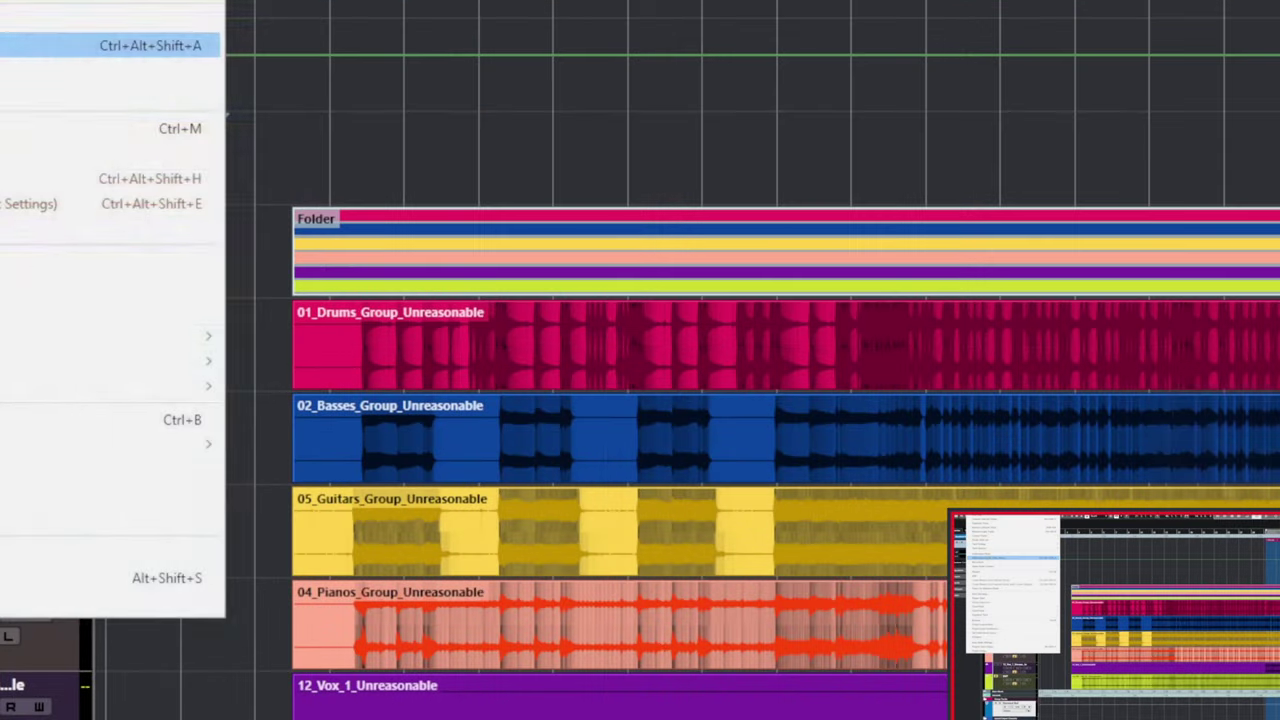
left_click(60, 46)
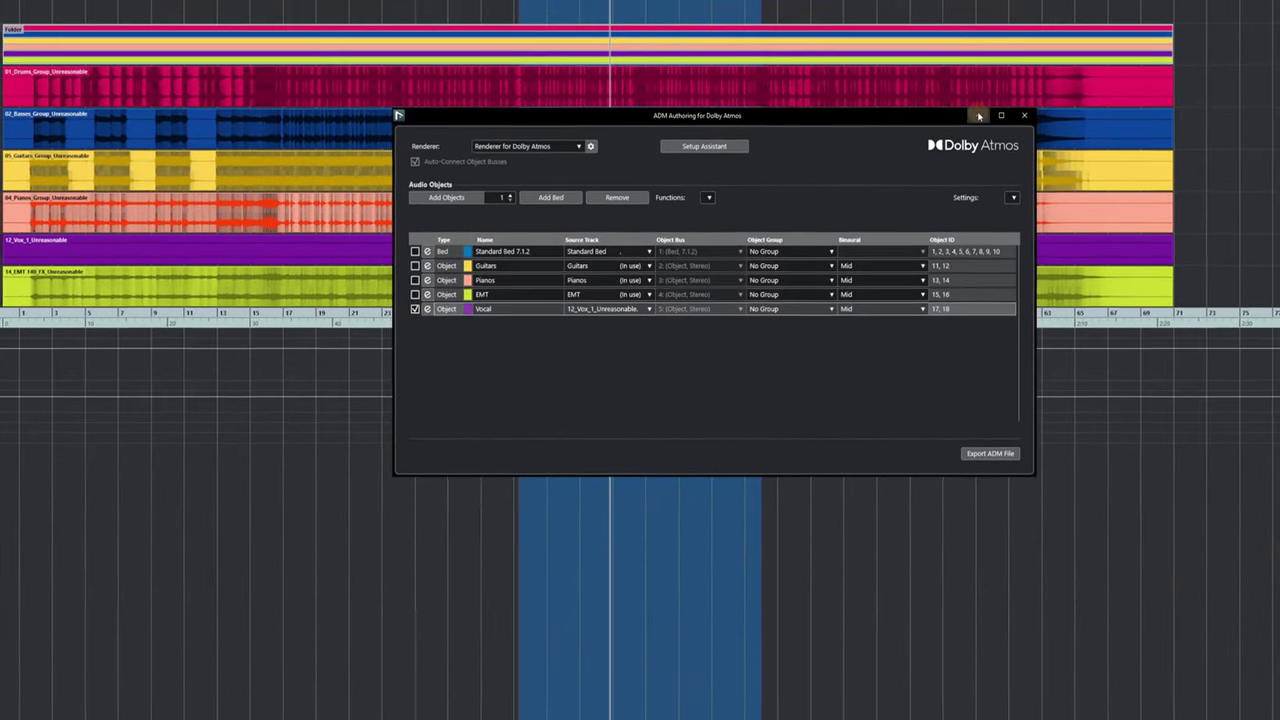
left_click(1051, 99)
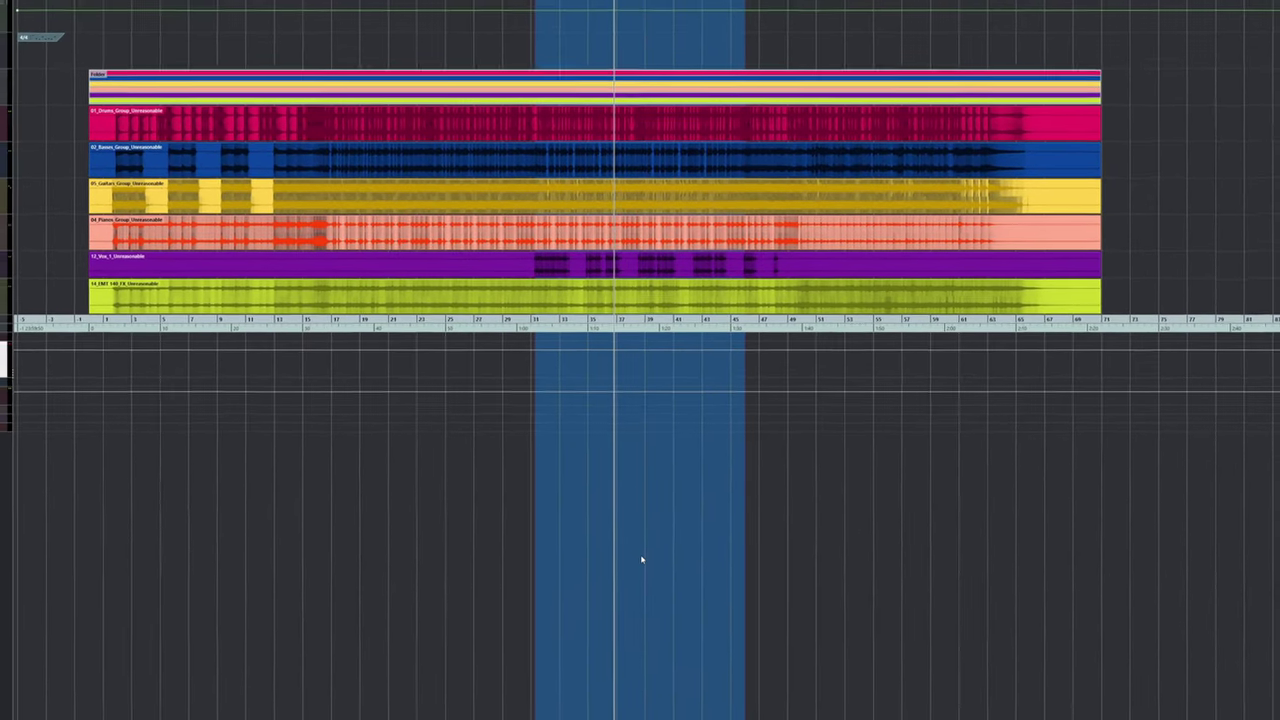
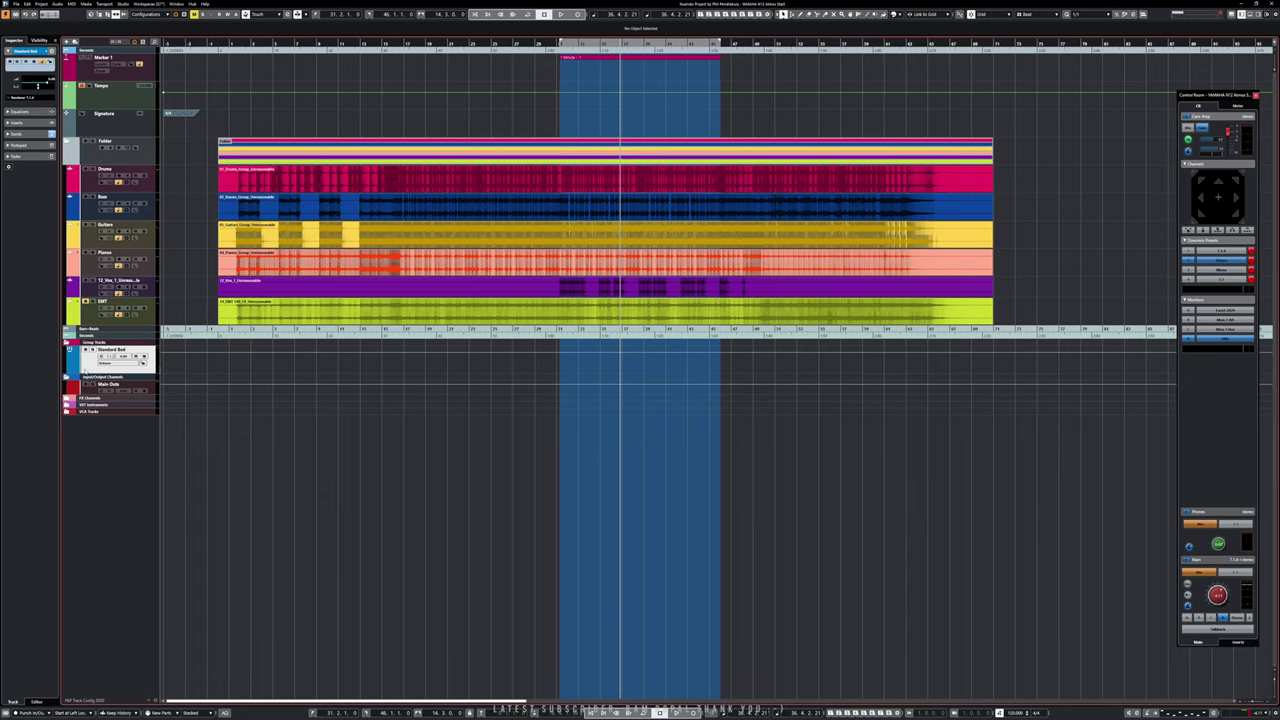
- Add a 7.1.4 group track named 714 Rev Obj Grp inside the group folder, with Renderer 7.1.4 as its audio output
right_click(92, 442)
left_click(127, 489)
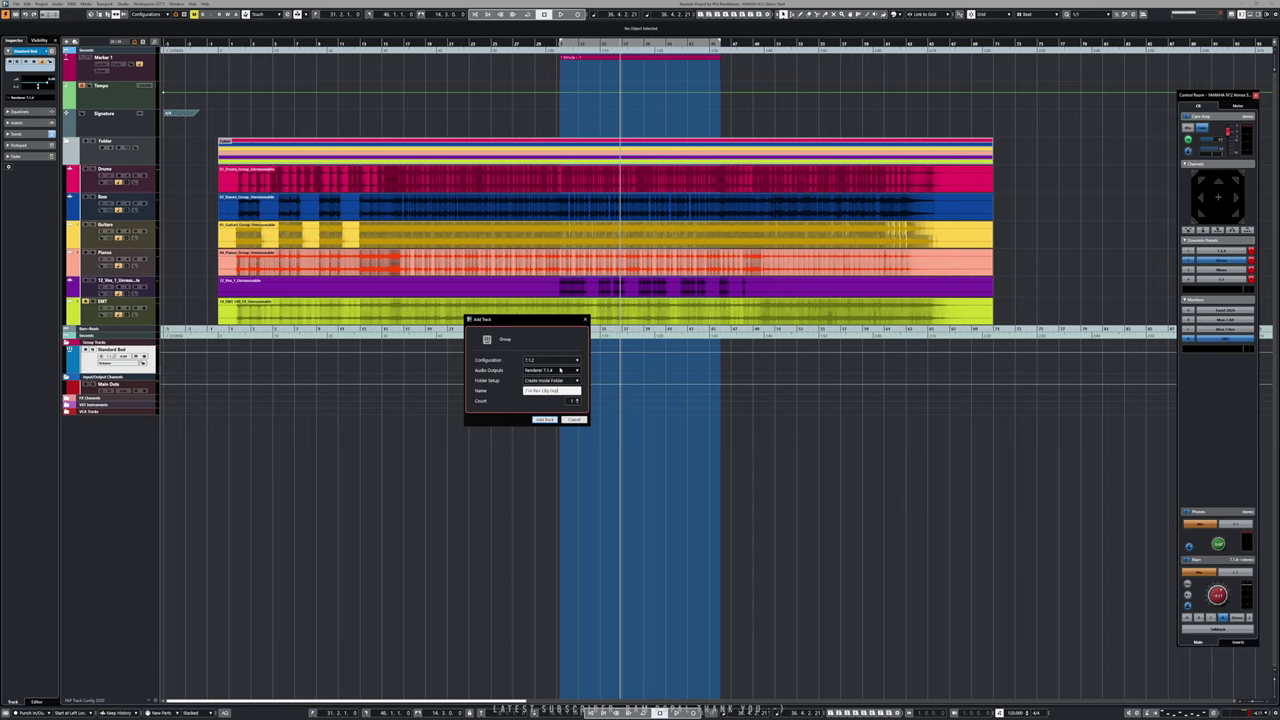
left_click(550, 360)
left_click(543, 441)
left_click(540, 421)
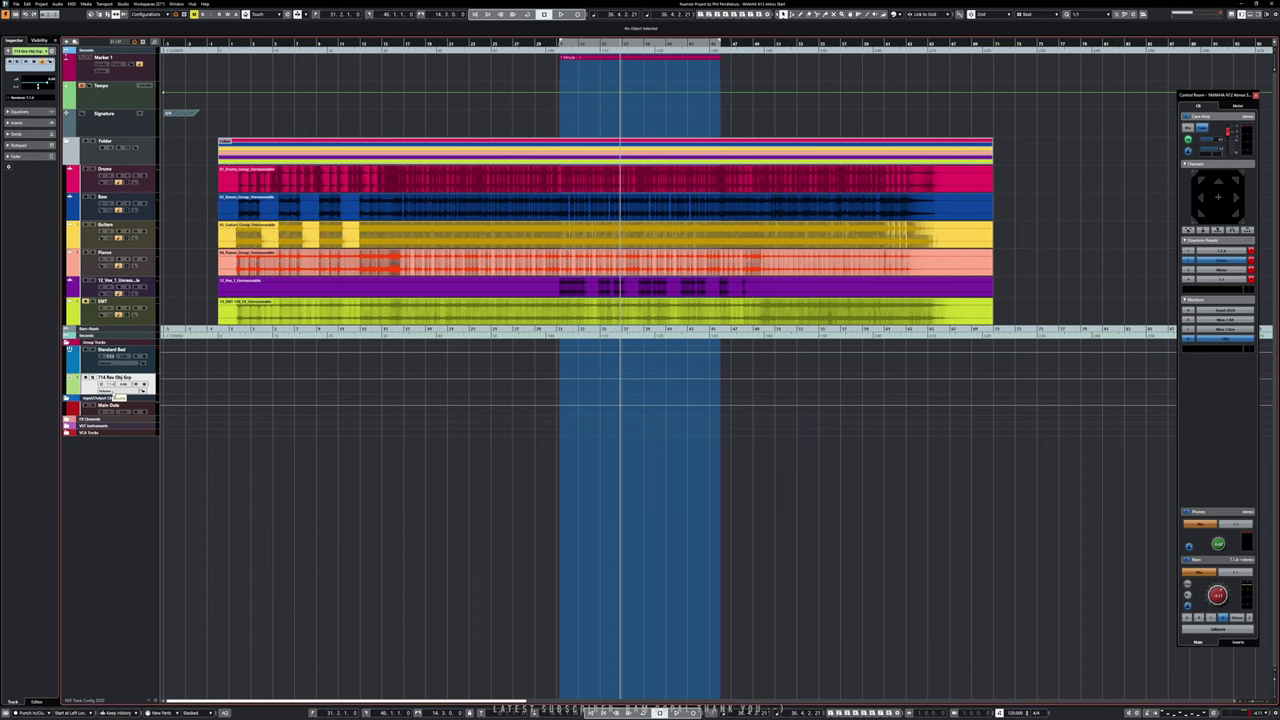
- Insert Cinematic Rooms Professional as a reverb on the 714 Rev Obj Grp channel in the MixConsole, checking its output routing first
key("F3")
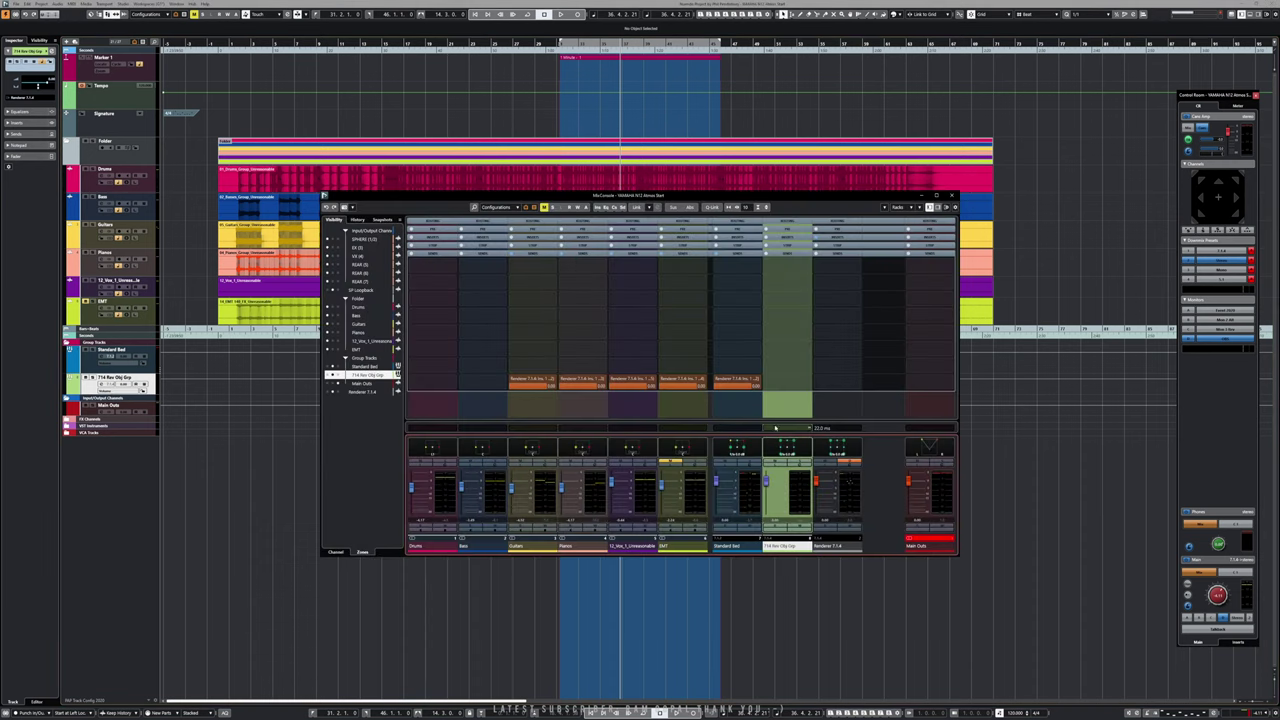
left_click(786, 222)
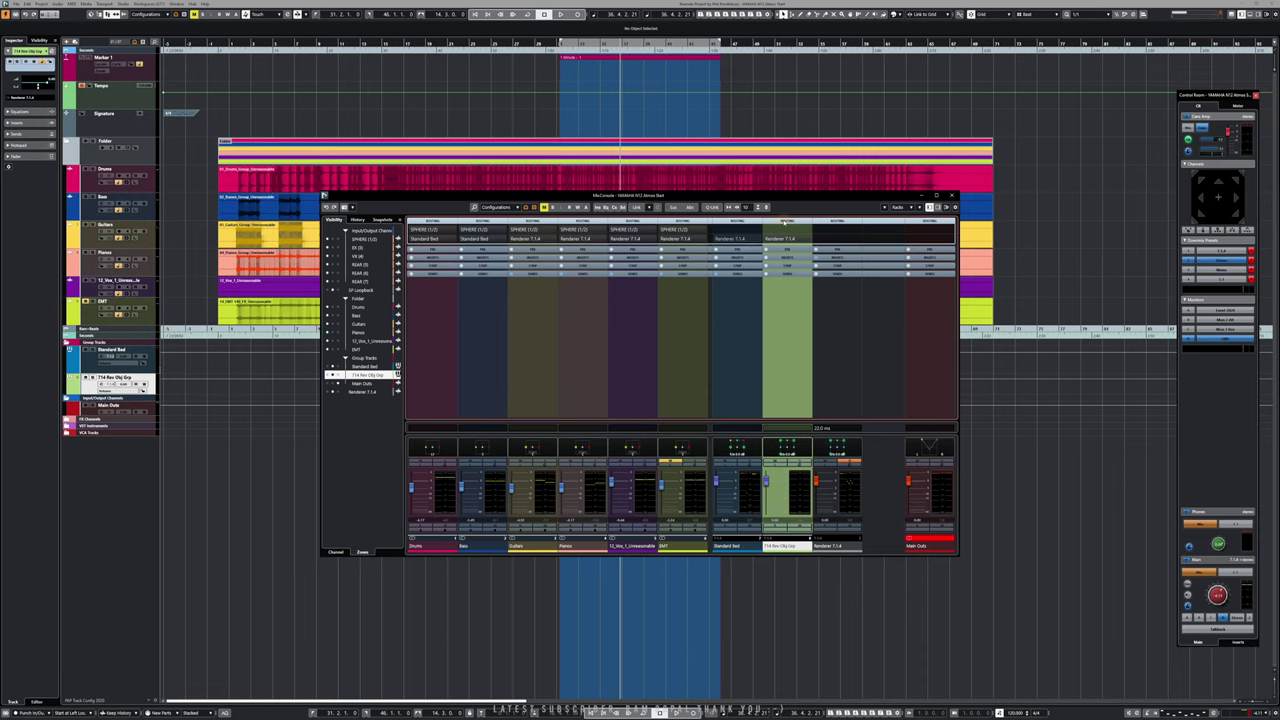
left_click(785, 222)
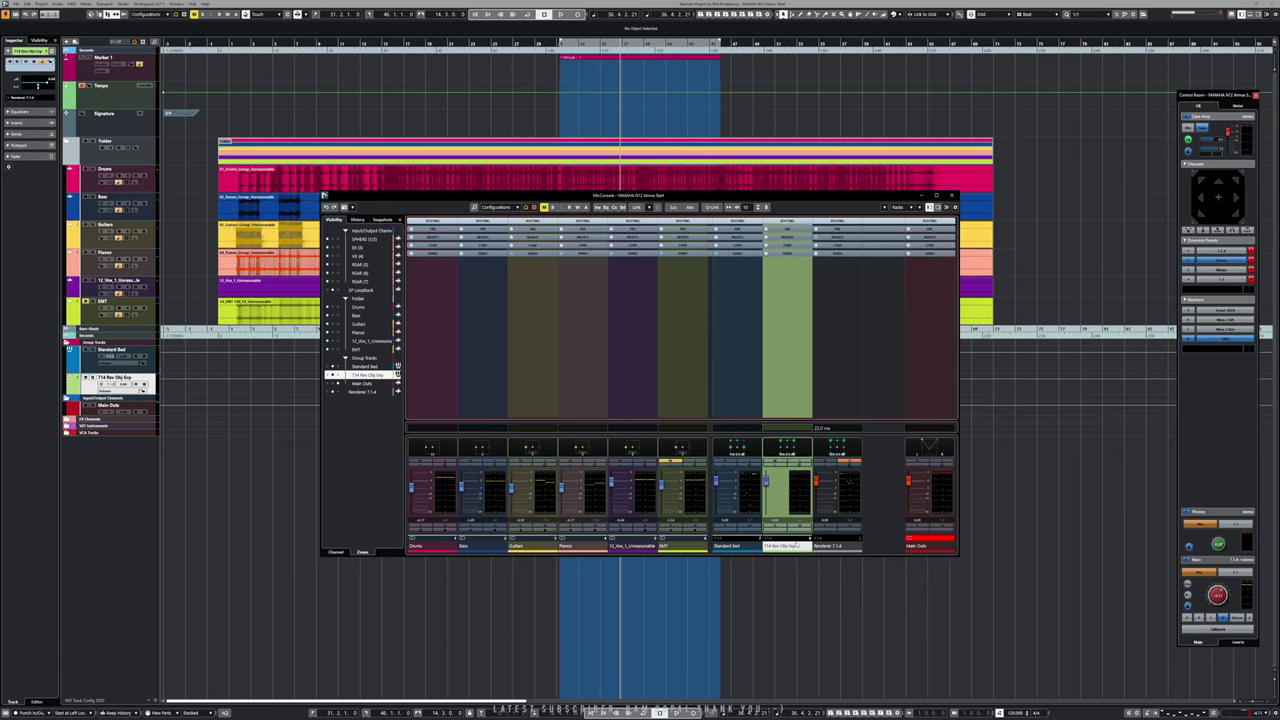
left_click(793, 247)
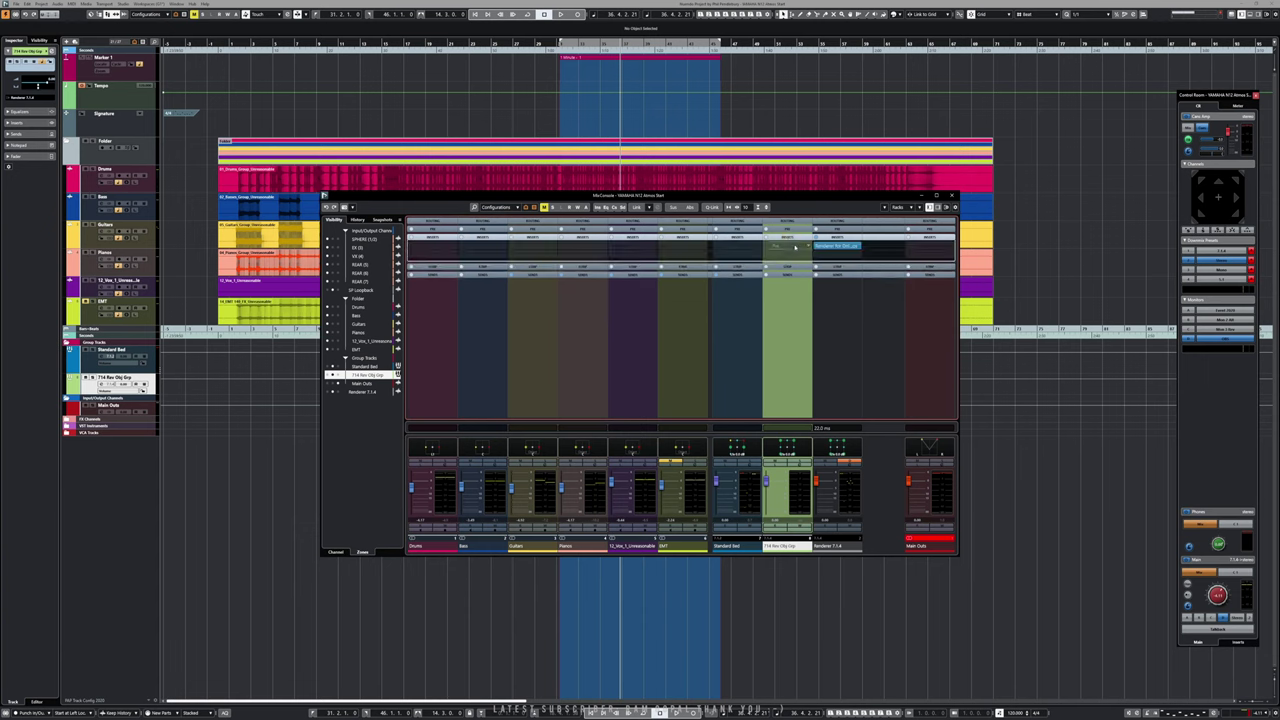
left_click(807, 248)
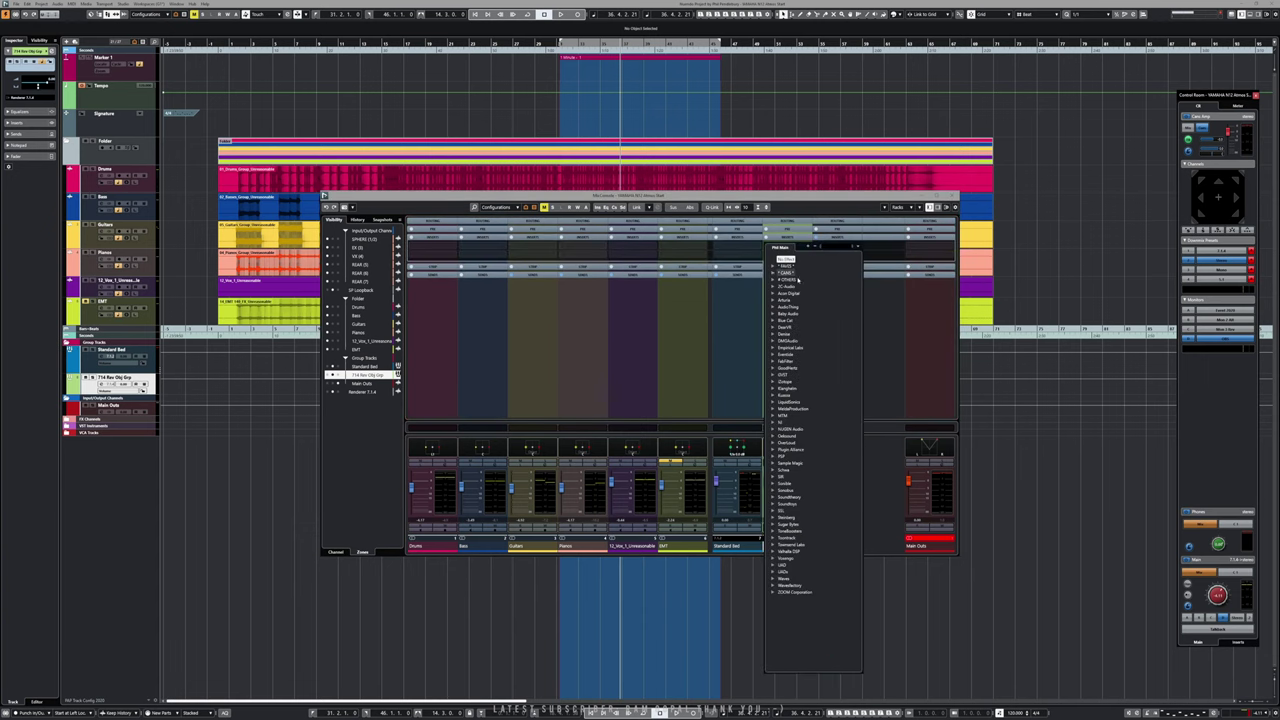
left_click(773, 266)
left_click(784, 300)
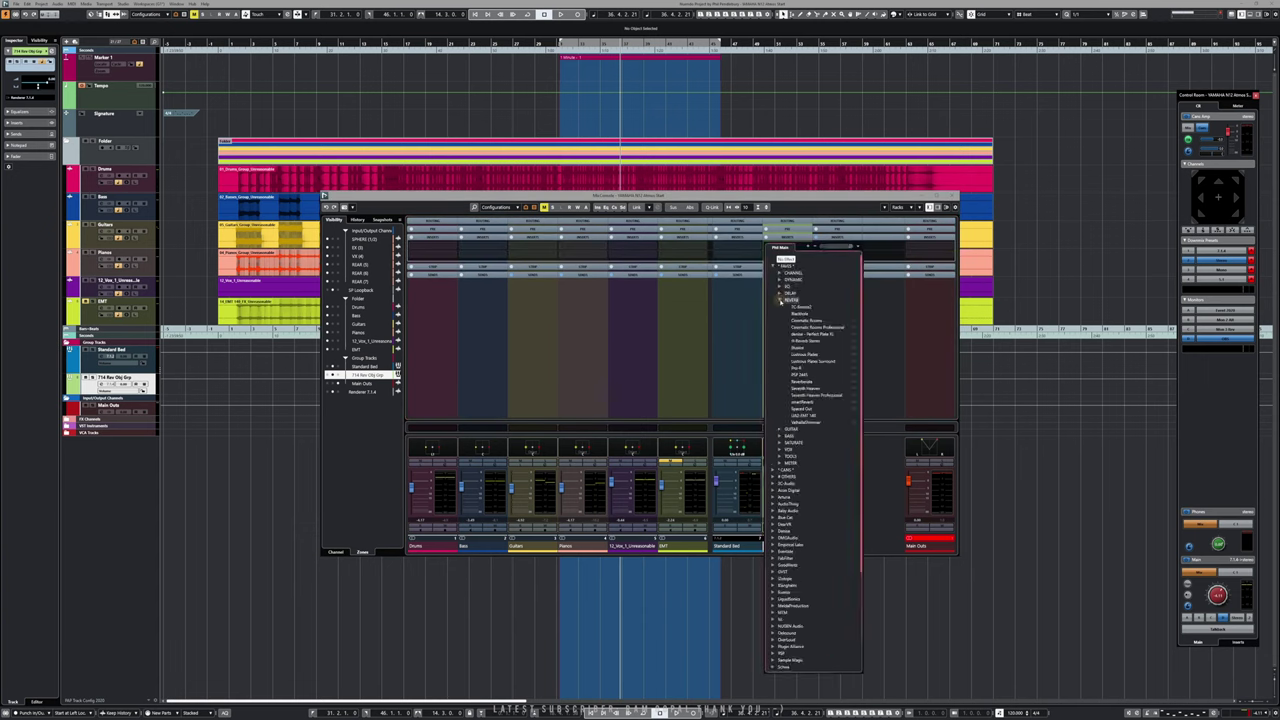
left_click(808, 331)
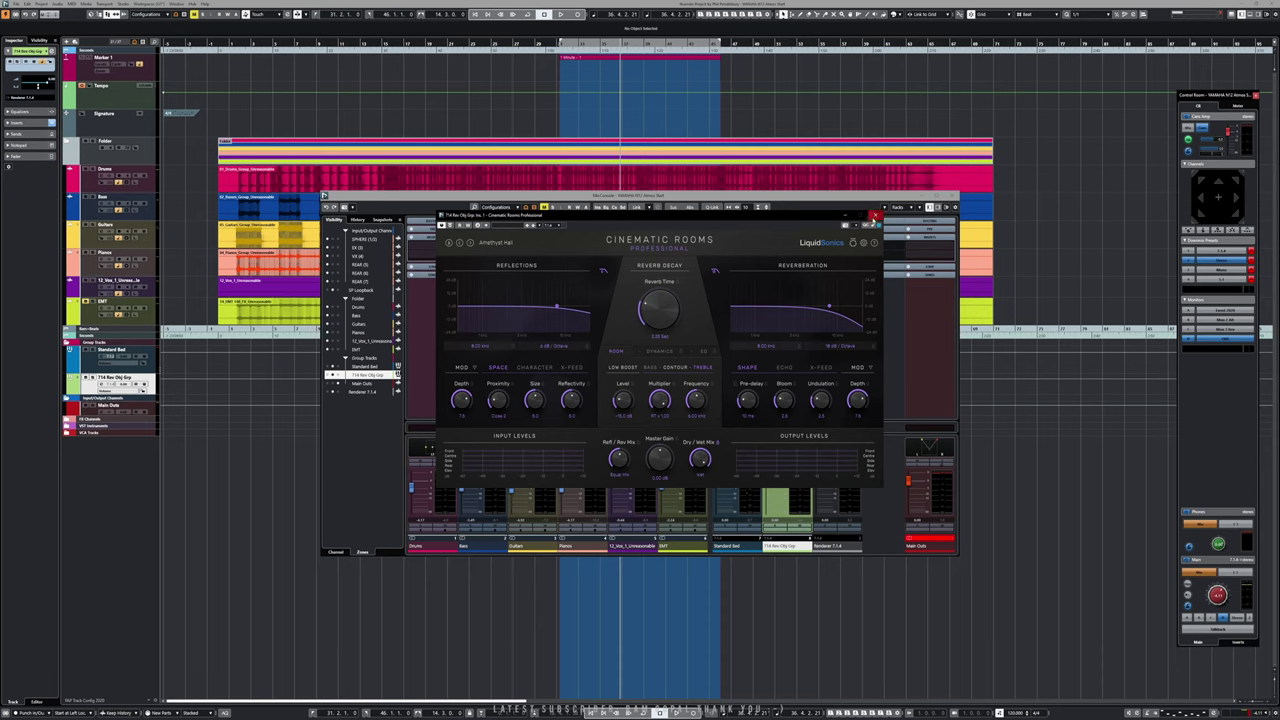
left_click(876, 215)
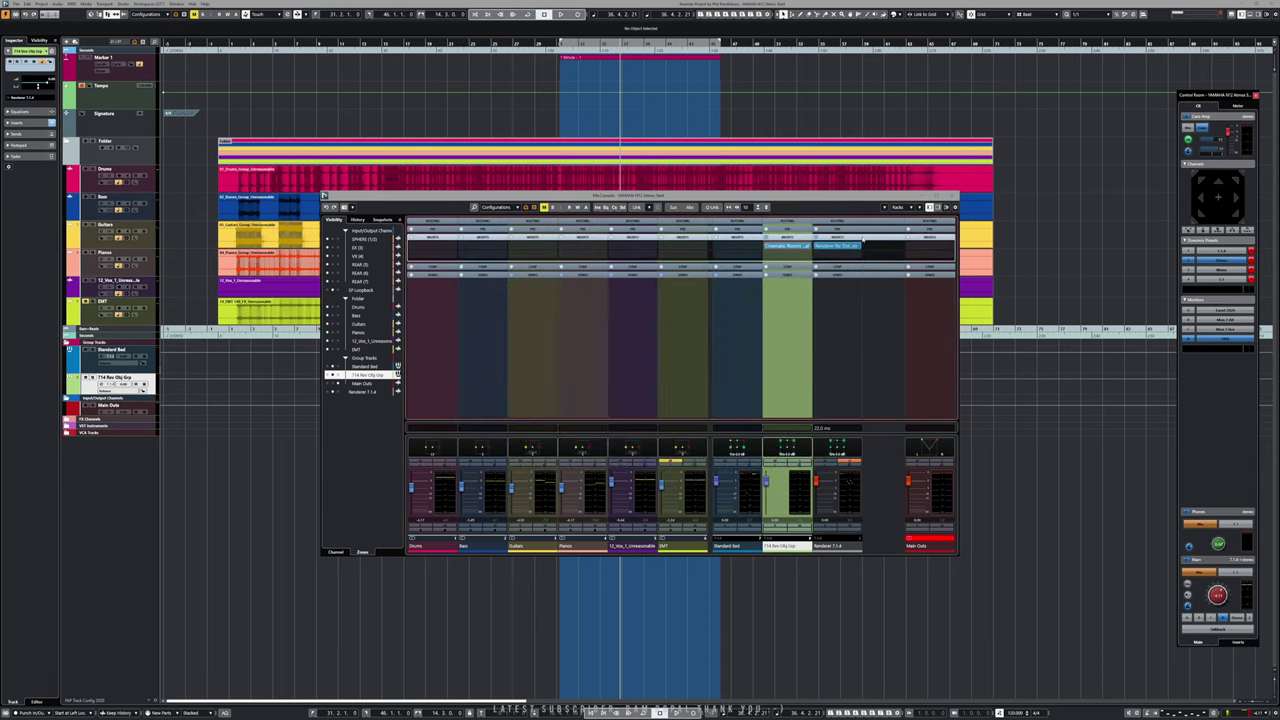
- Unmute the EMT channel, solo 12_Vox_1 with solo defeat on 714 Rev Obj Grp, and play from the left locator
left_click(671, 462)
left_click(646, 462)
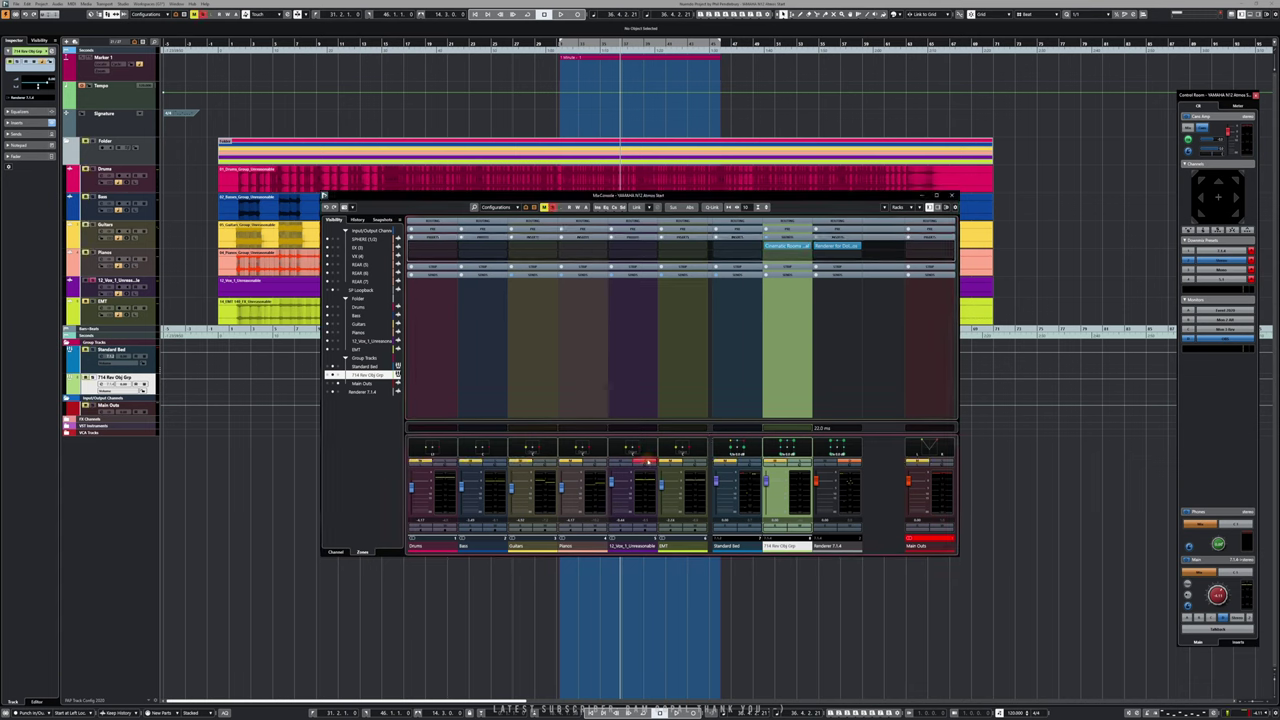
left_click(798, 462, "alt")
key("KP_1")
key("space")
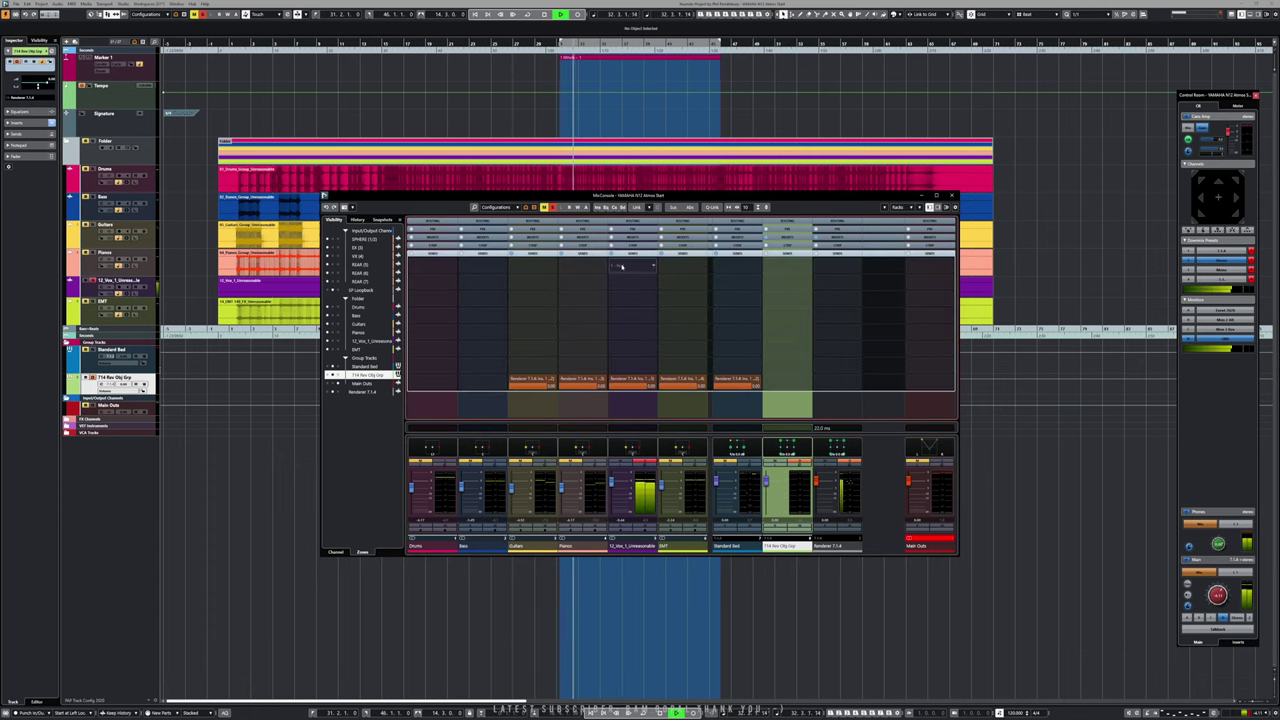
- Add an active send from 12_Vox_1 to 714 Rev Obj Grp and raise its level while auditioning the reverb
left_click(634, 281)
left_click(622, 291)
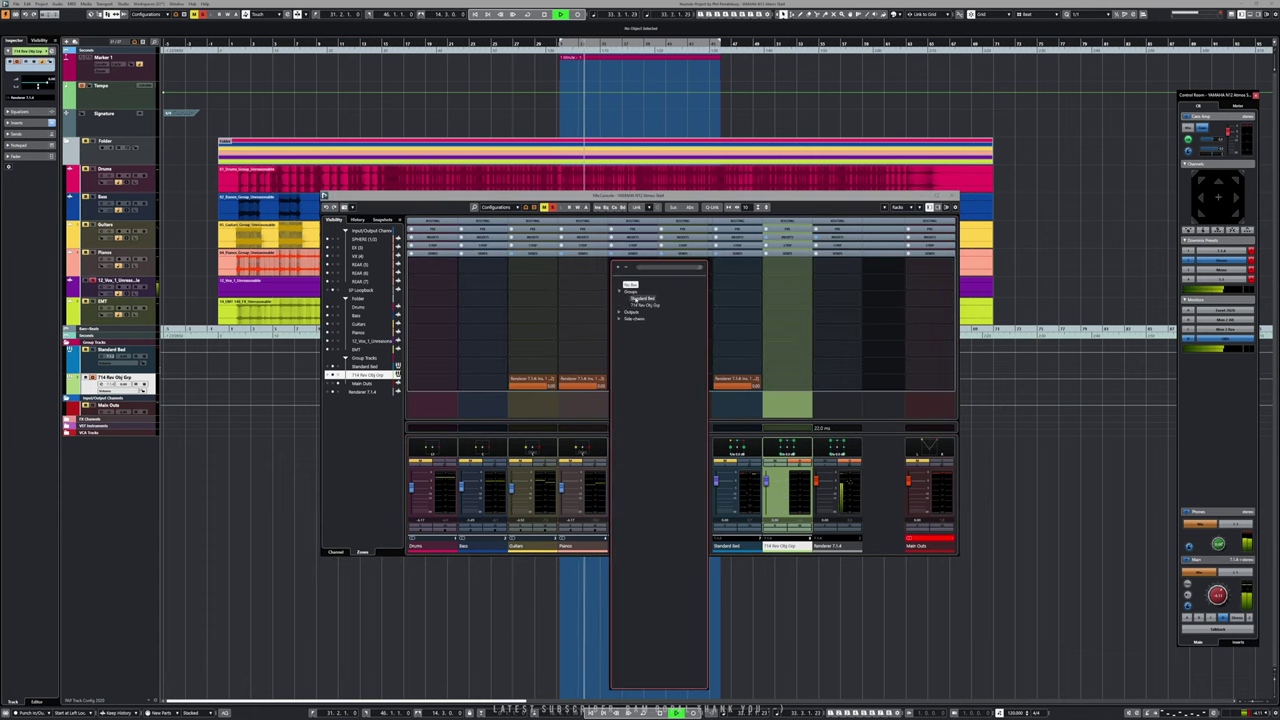
left_click(646, 299)
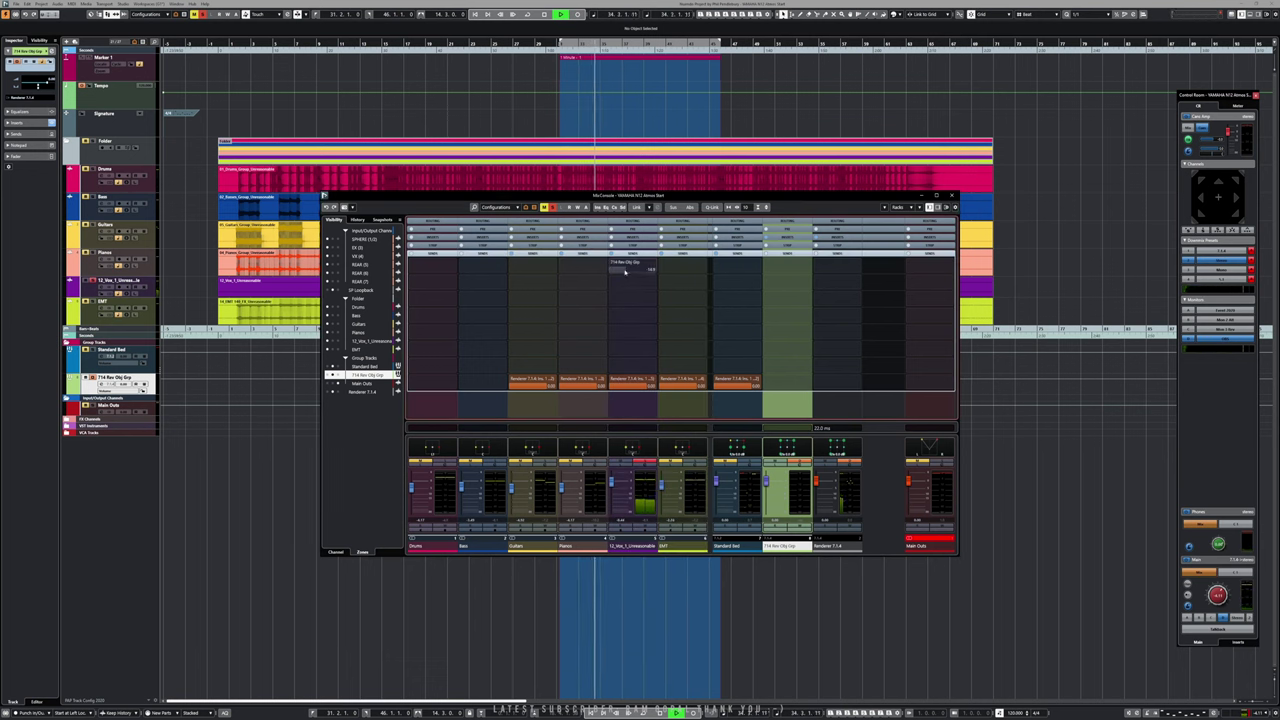
left_click(628, 270)
left_click_drag(628, 272, 648, 271)
key("space")
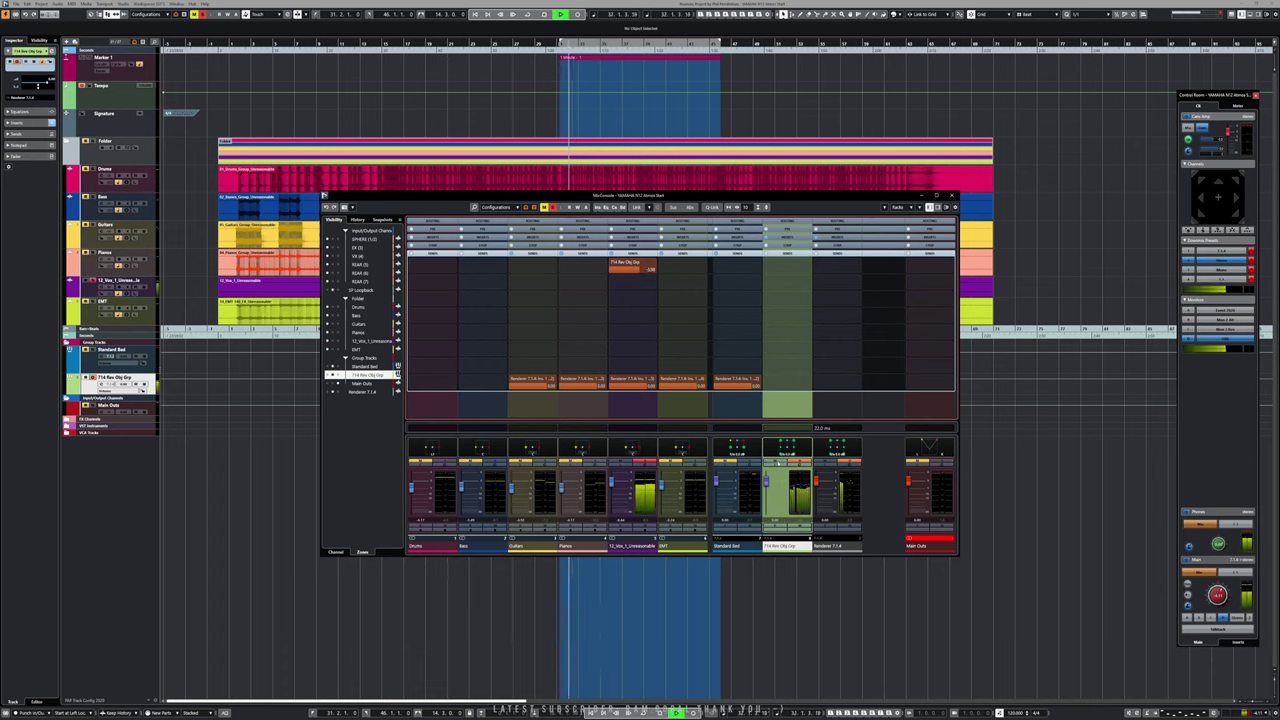
key("space")
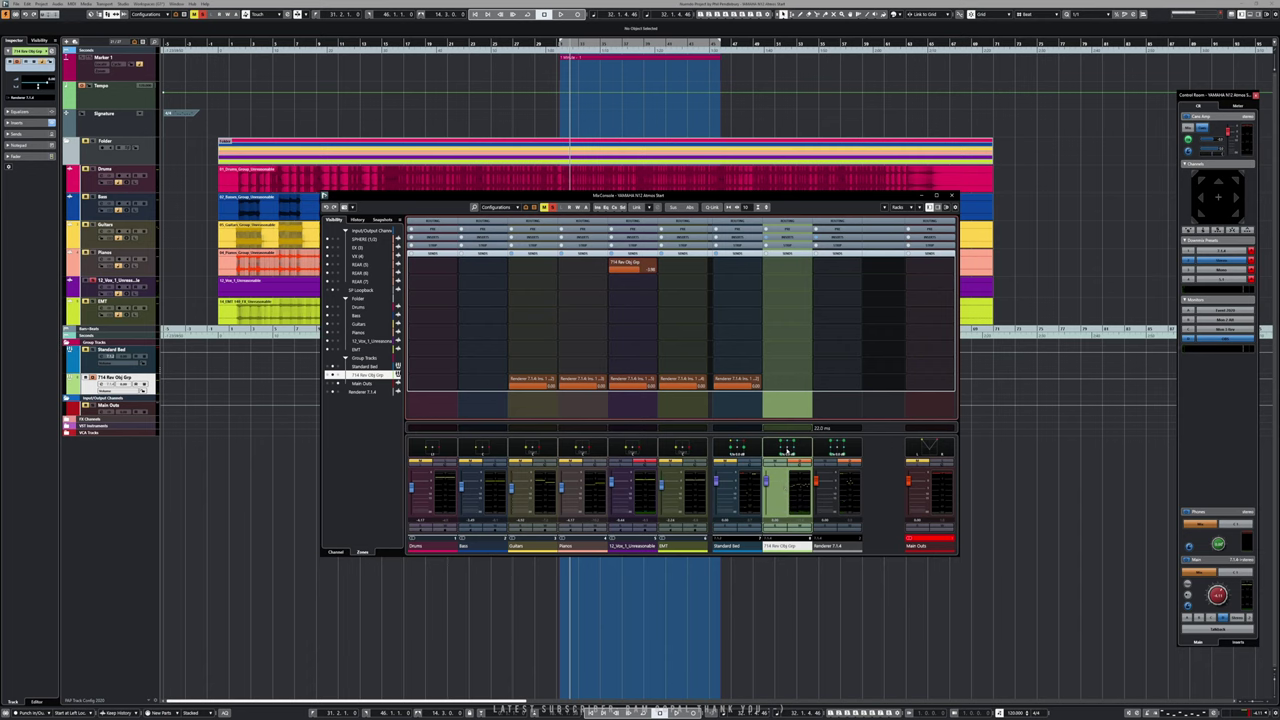
- Inspect the VST MultiPanner of 714 Rev Obj Grp and the list of available channel panners
double_click(787, 452)
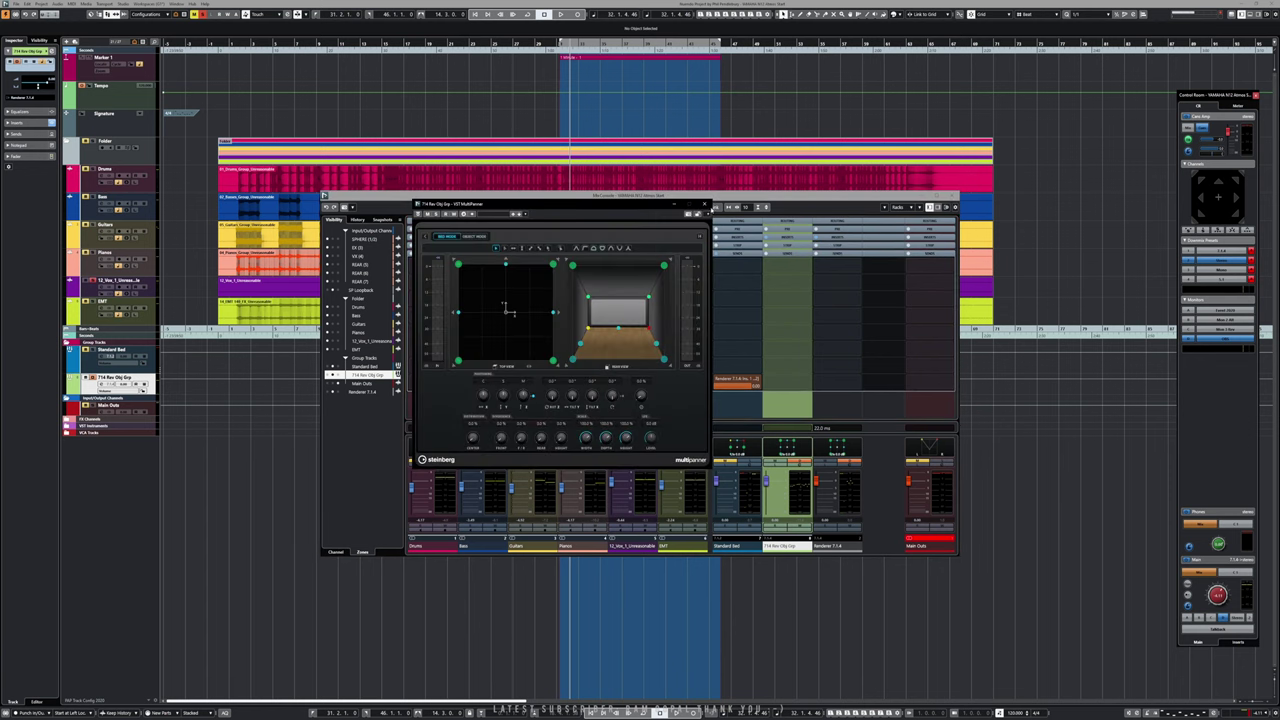
left_click(705, 205)
right_click(785, 445)
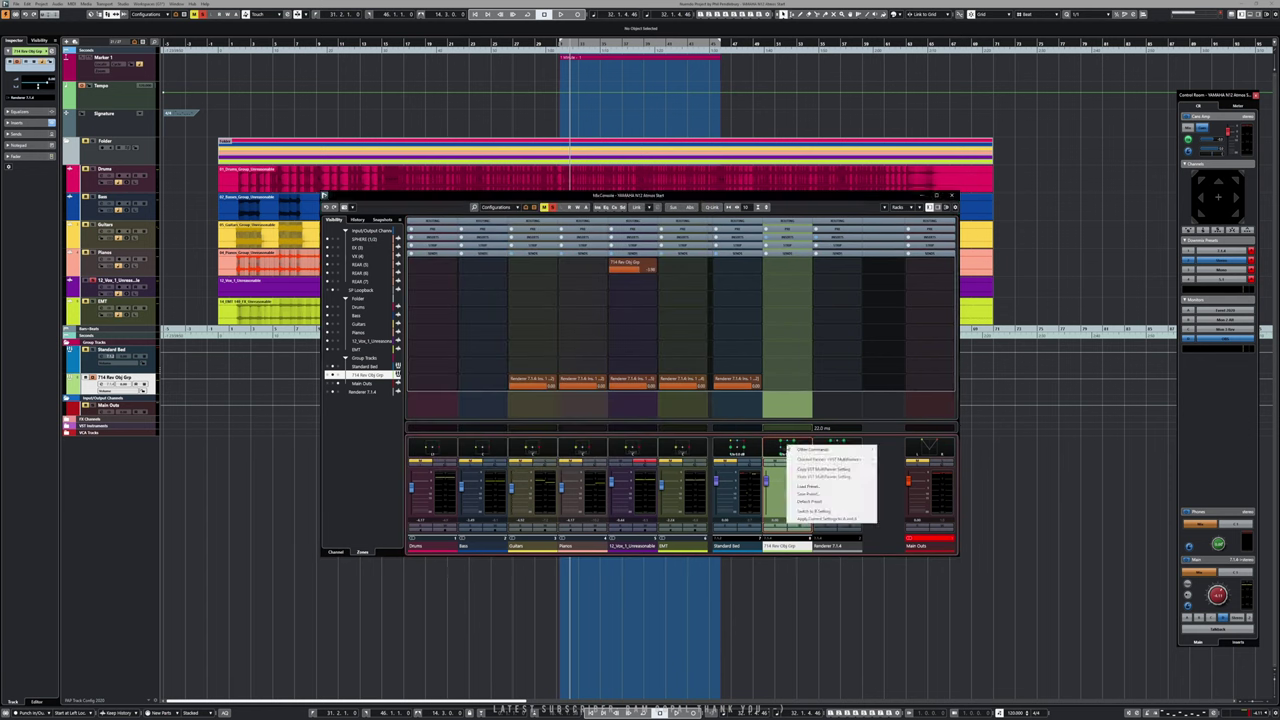
mouse_move(822, 459)
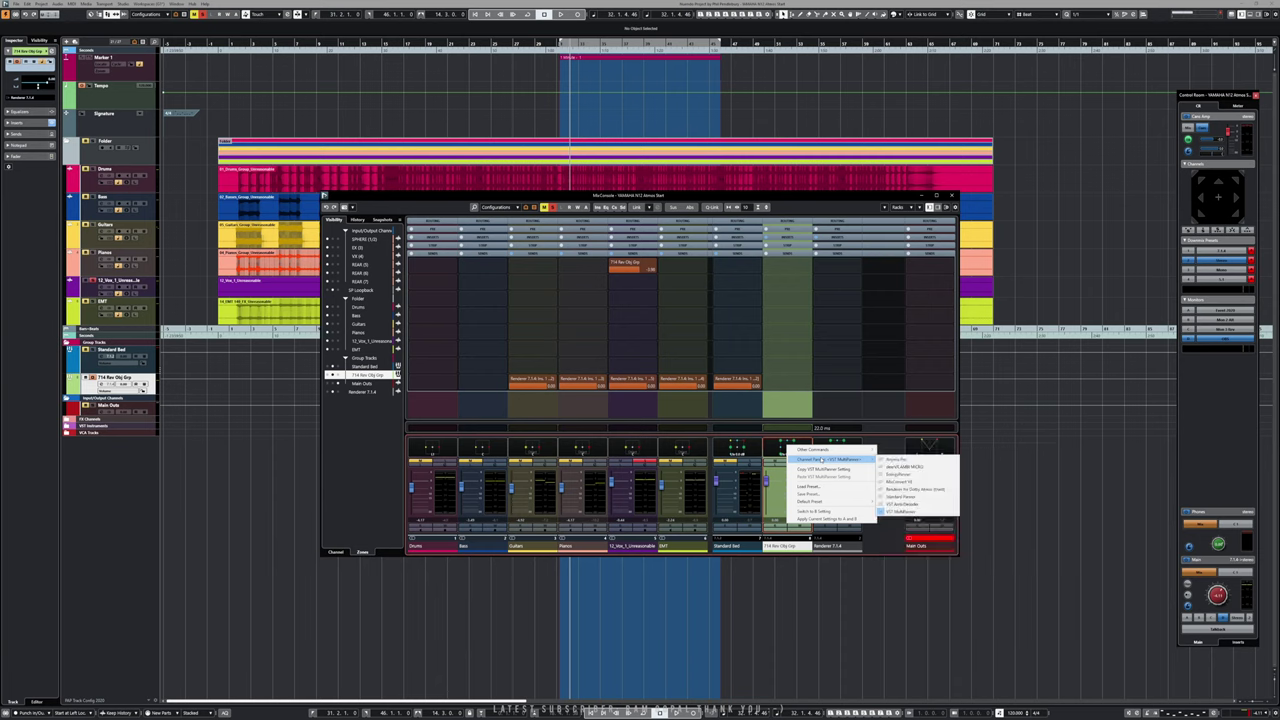
left_click(779, 445)
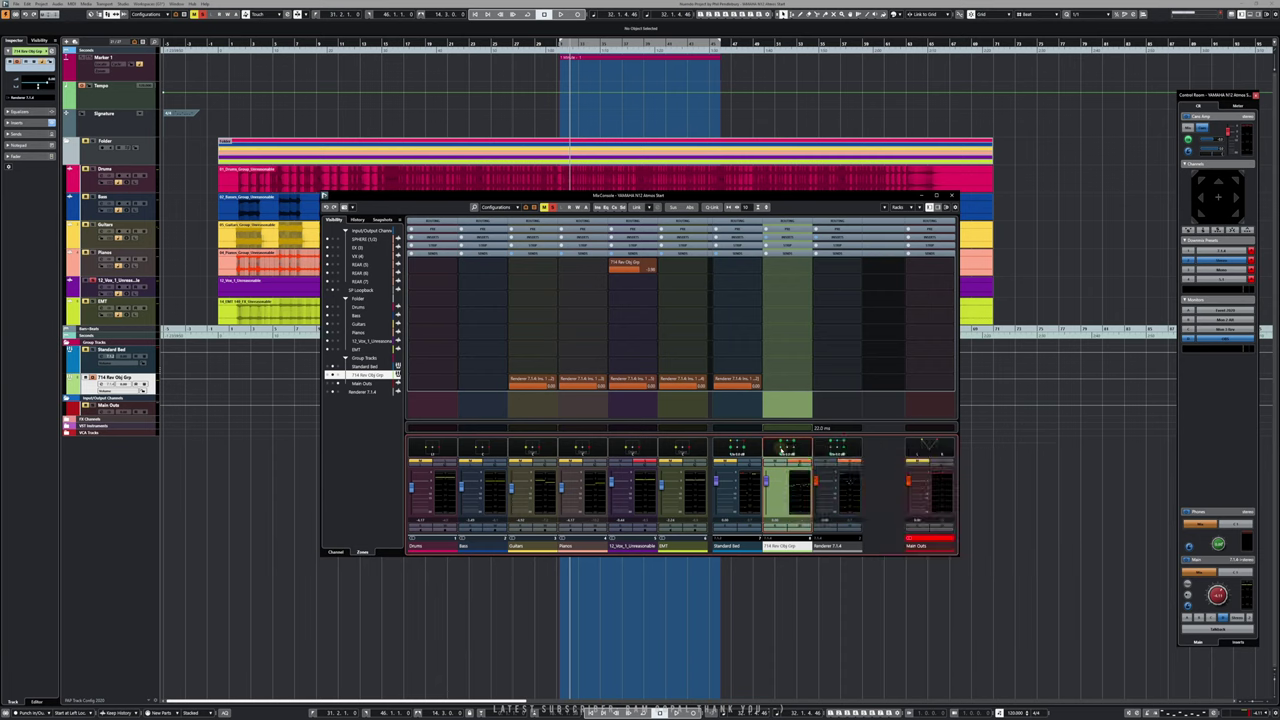
- Compare the output routing of 714 Rev Obj Grp with the Standard Bed and the individual instrument and vocal channels
left_click(783, 219)
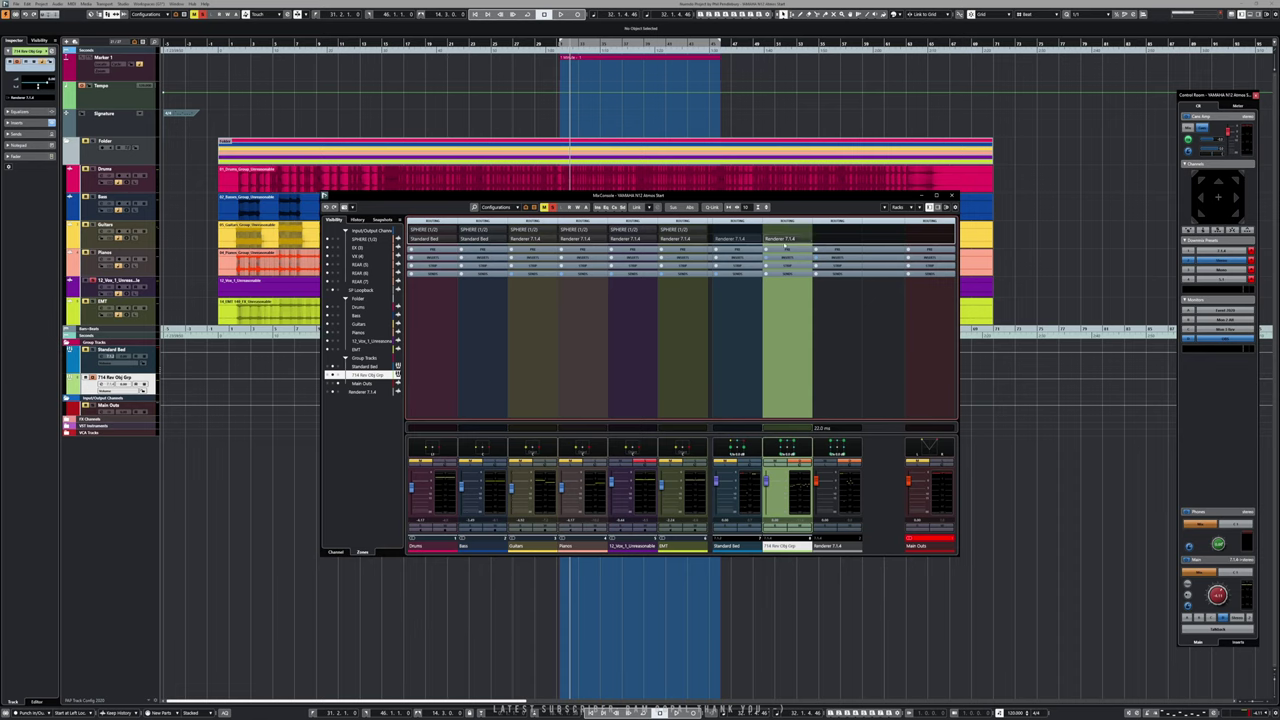
left_click(728, 350)
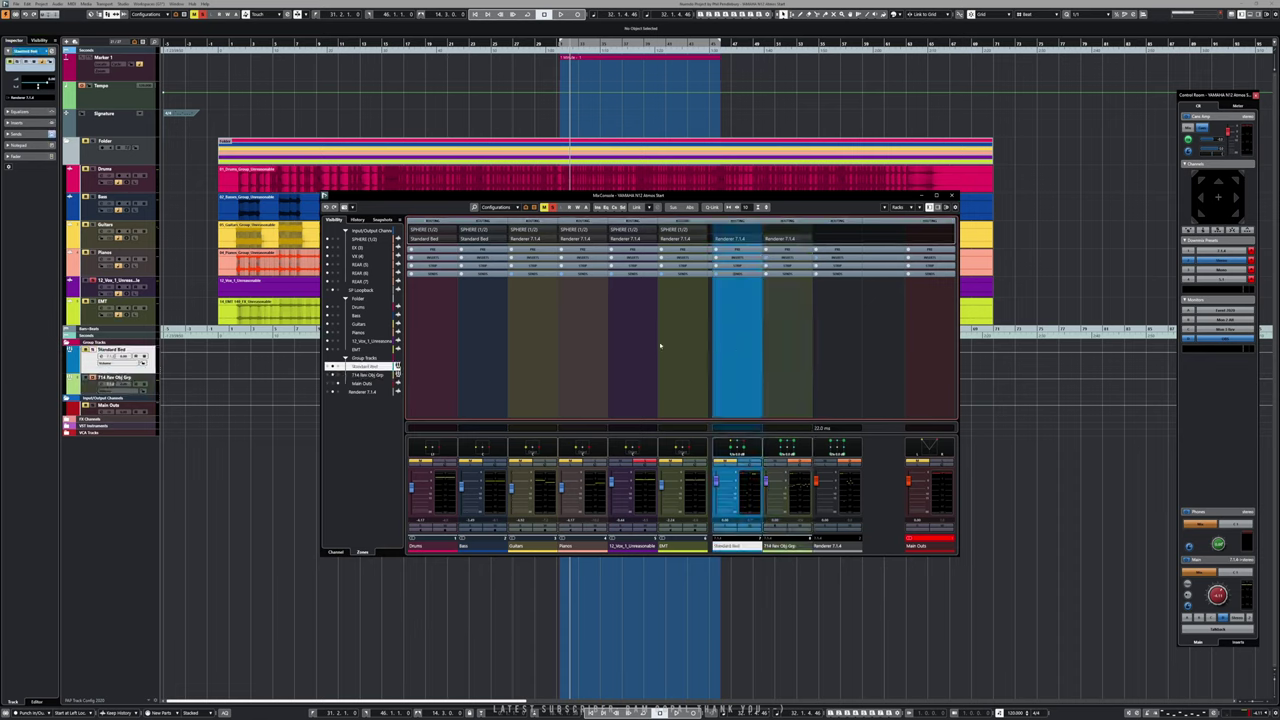
left_click(92, 388)
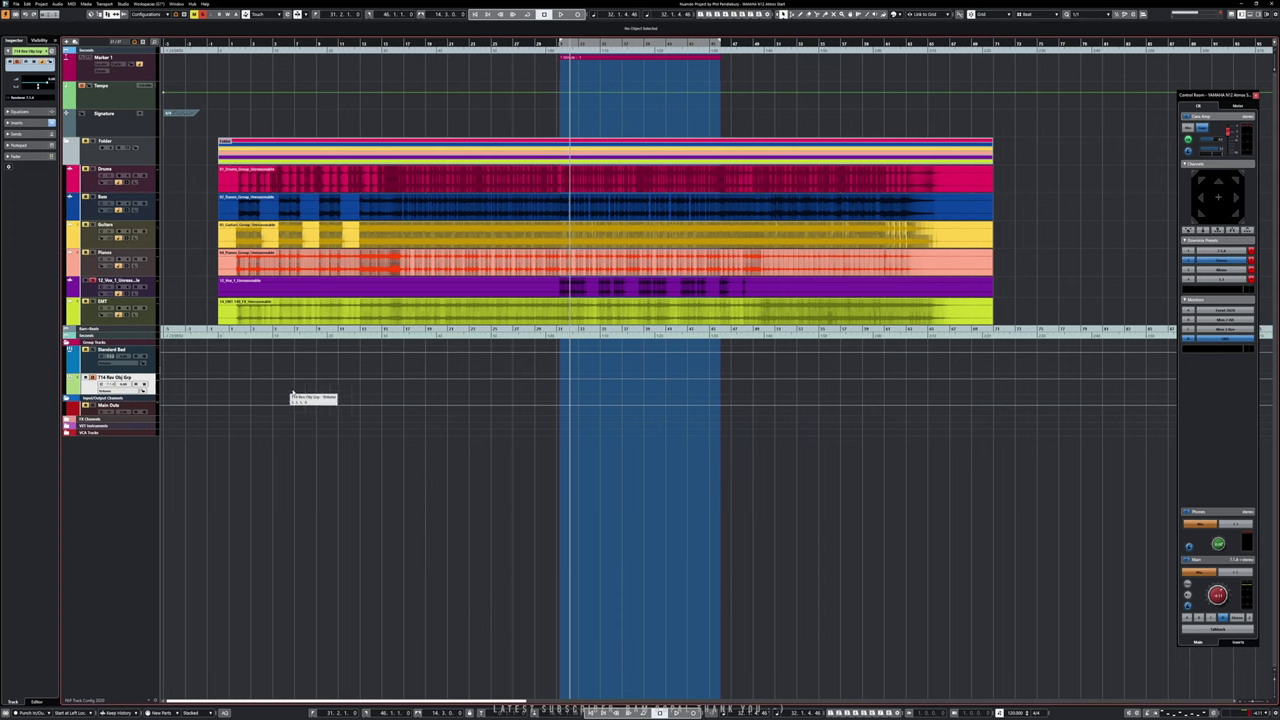
key("F3")
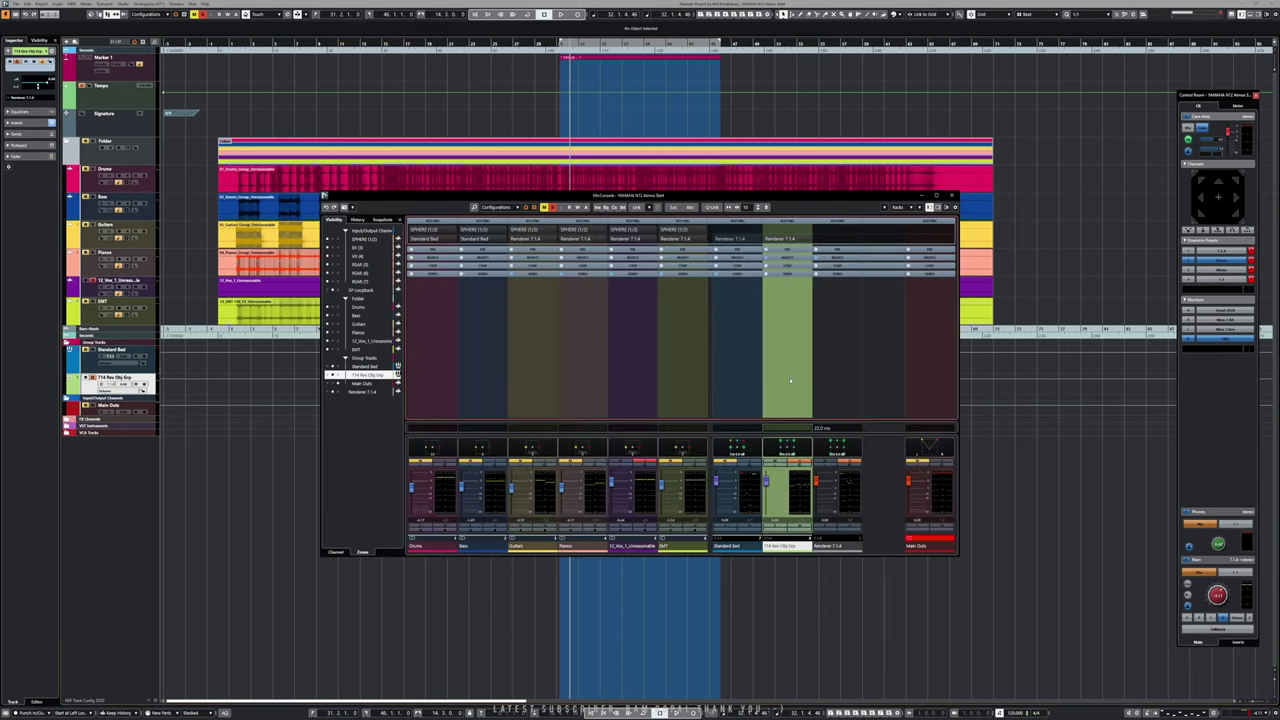
left_click(684, 358)
left_click(612, 361)
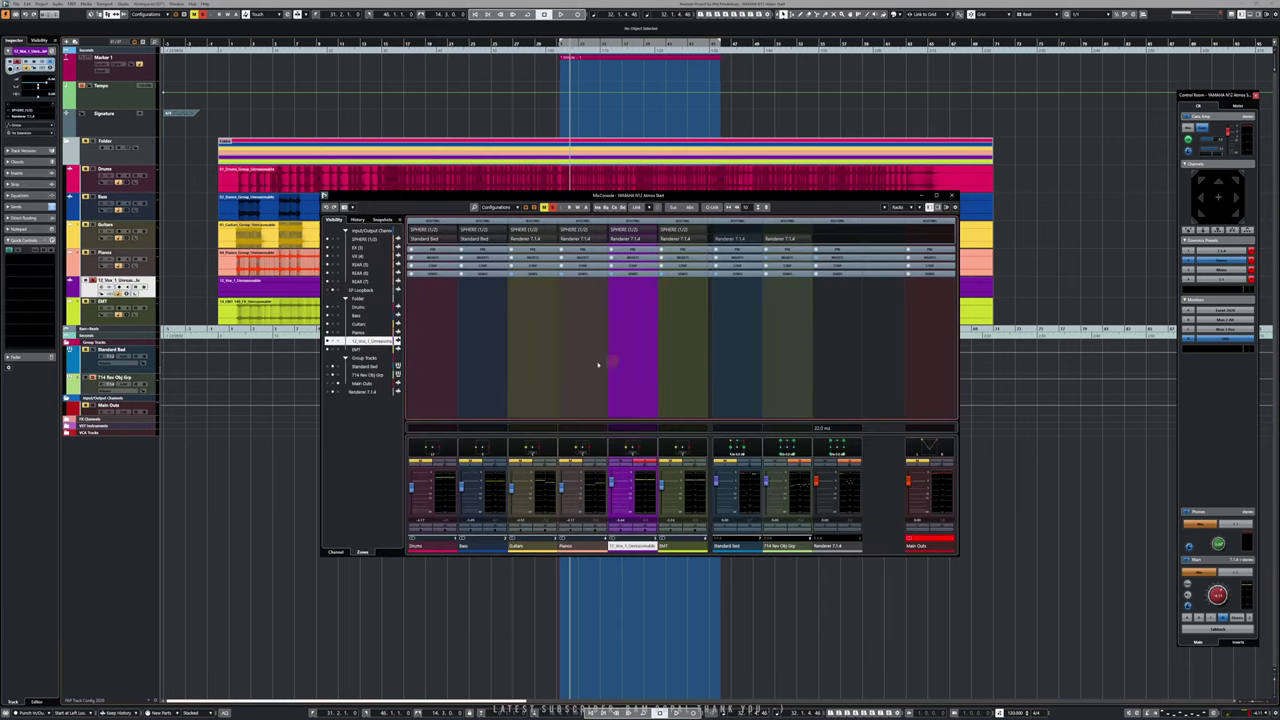
left_click(535, 368)
left_click(440, 373)
- Create an audio object from the selected 714 Rev Obj Grp track in ADM Authoring for Dolby Atmos
left_click(790, 366)
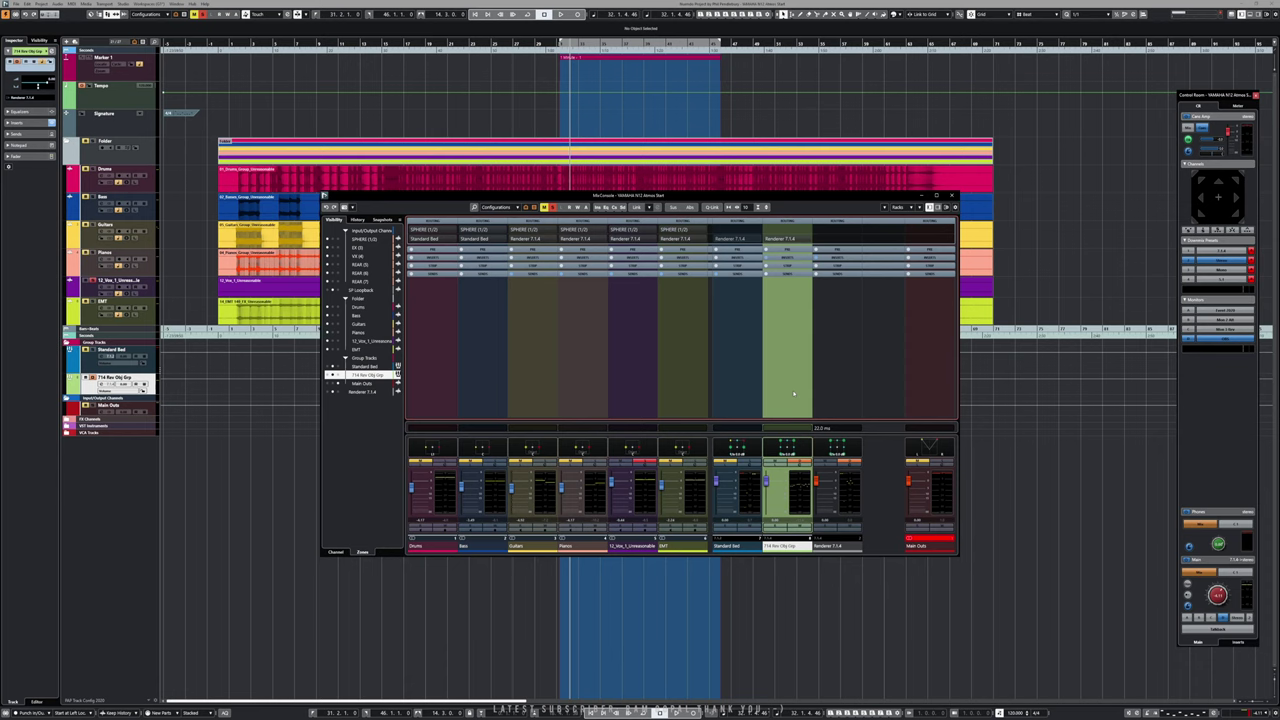
mouse_move(413, 716)
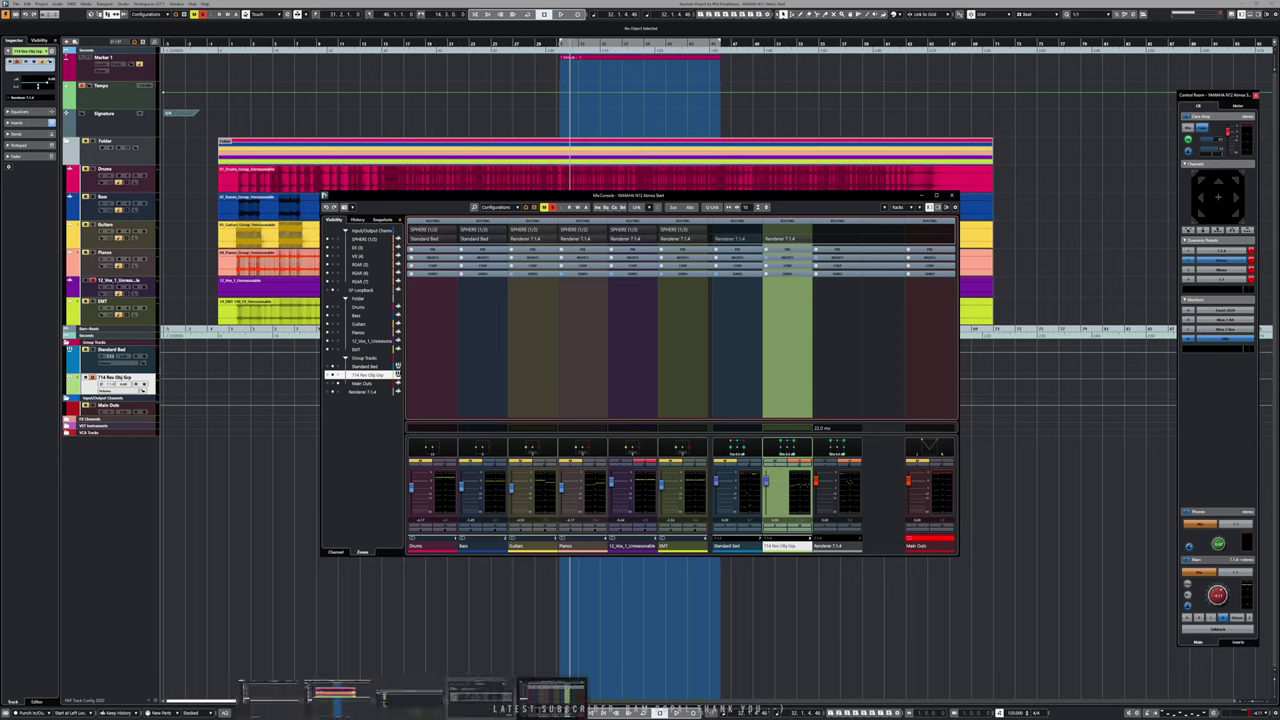
left_click(481, 693)
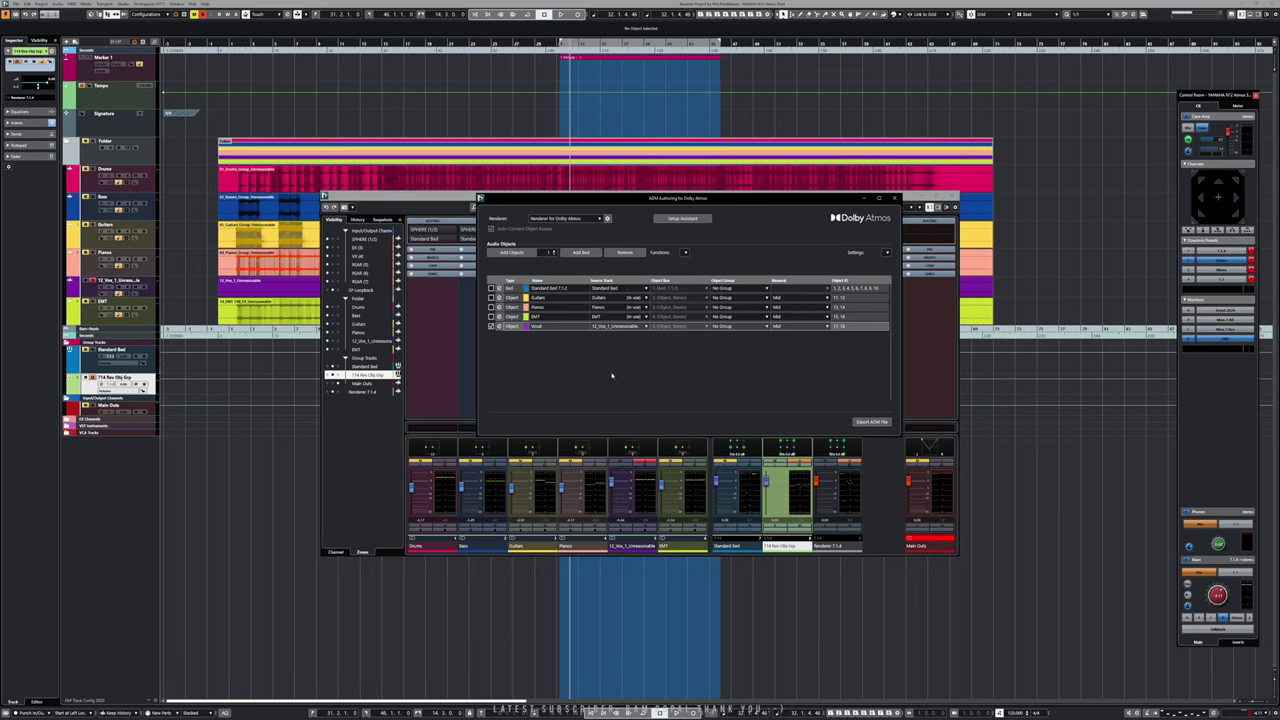
left_click(490, 326)
left_click(685, 253)
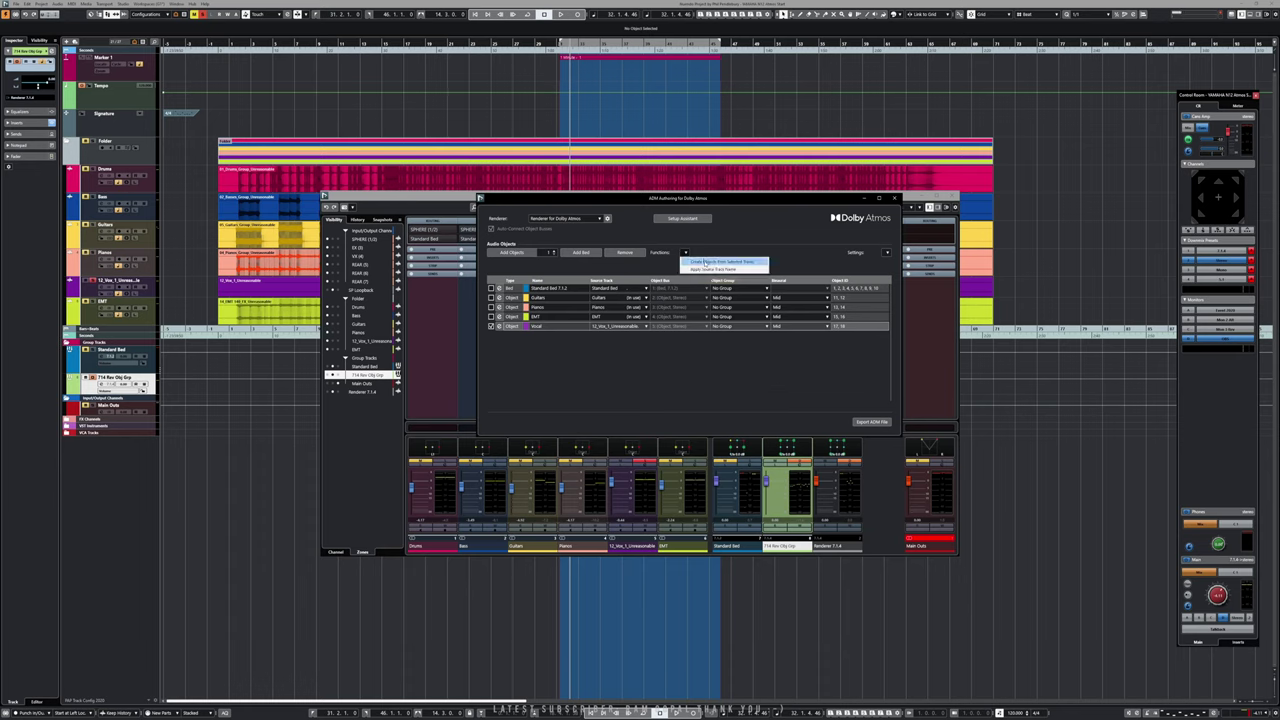
left_click(705, 262)
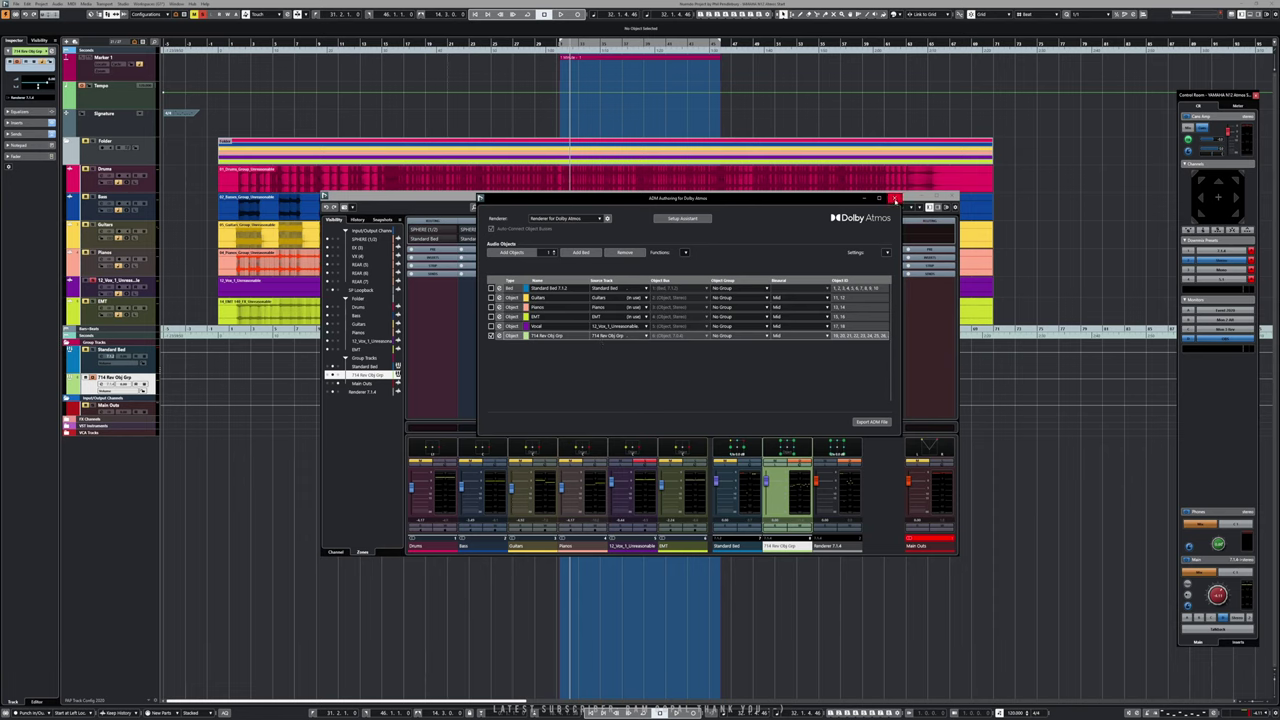
left_click(894, 198)
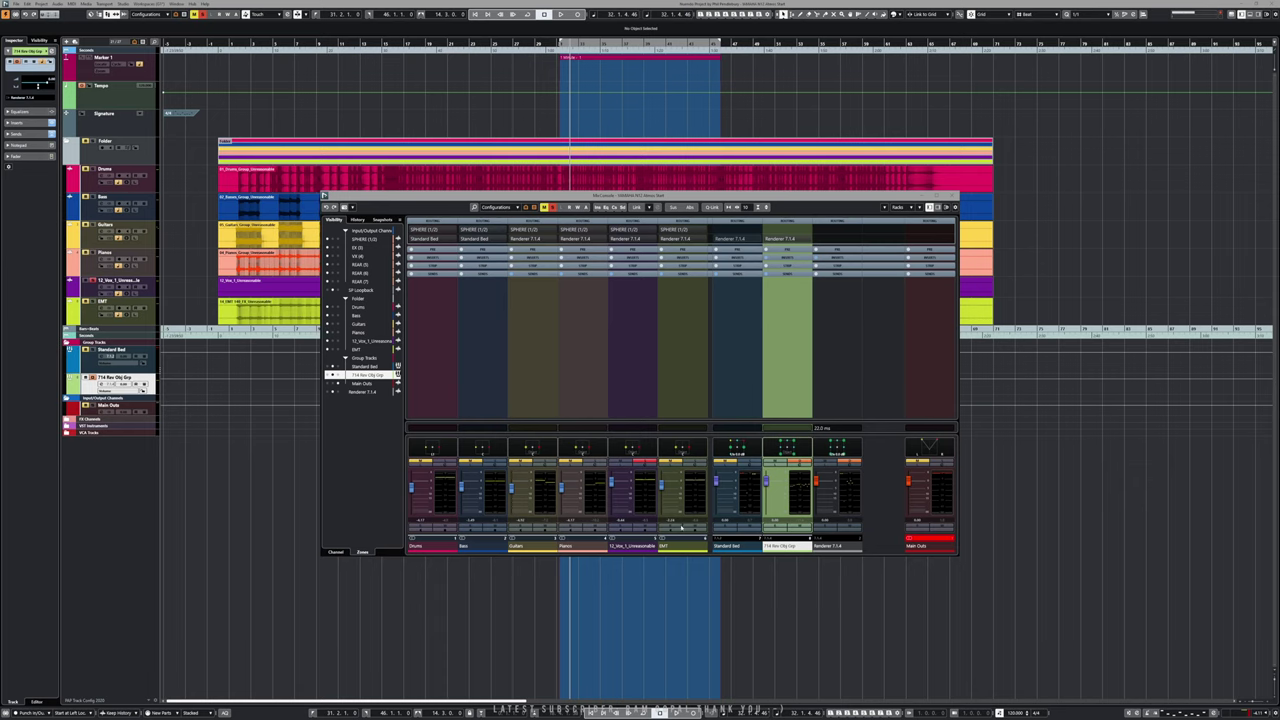
- Check the 714 Rev Obj Grp entries among the audio objects in Renderer for Dolby Atmos
left_click(825, 248)
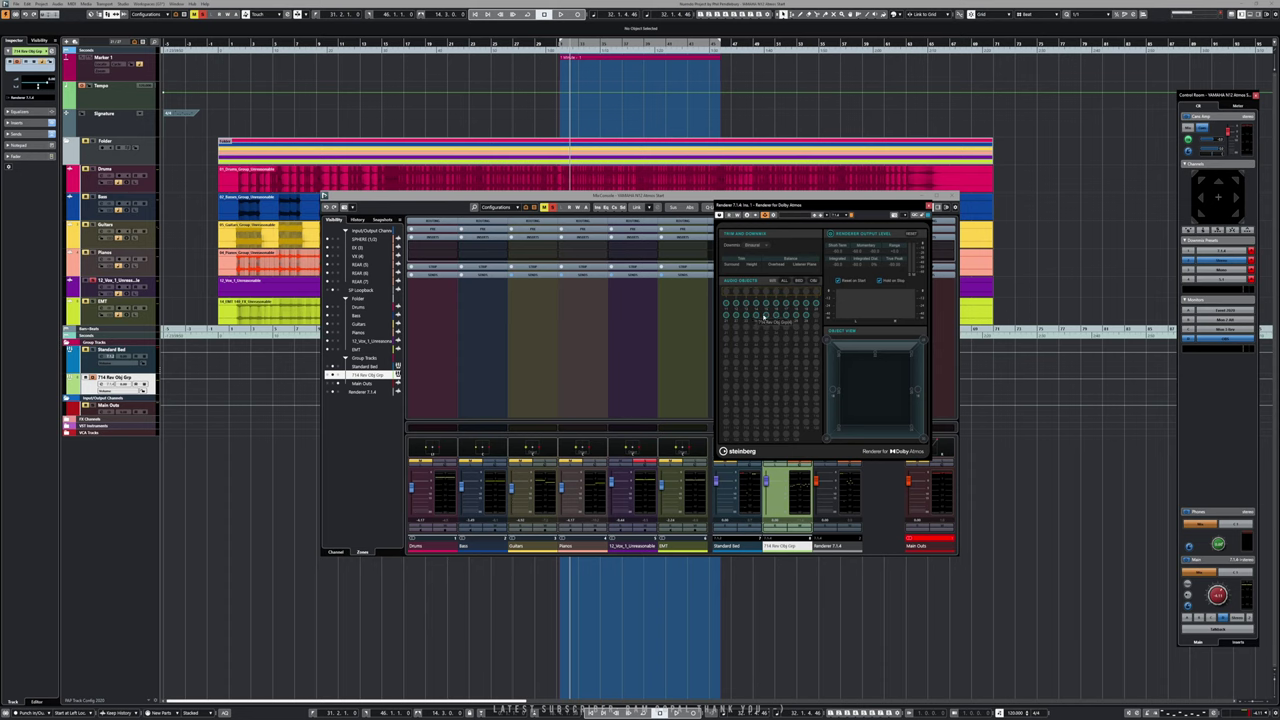
left_click(689, 348)
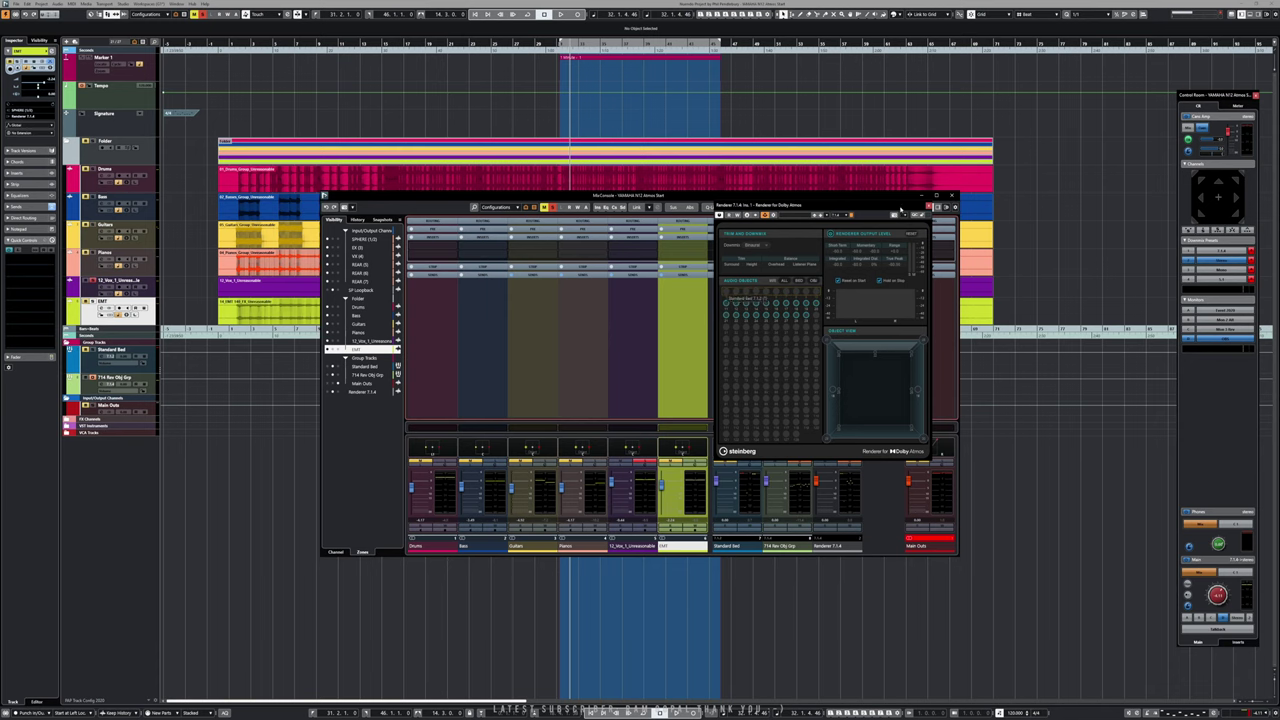
left_click_drag(895, 206, 913, 208)
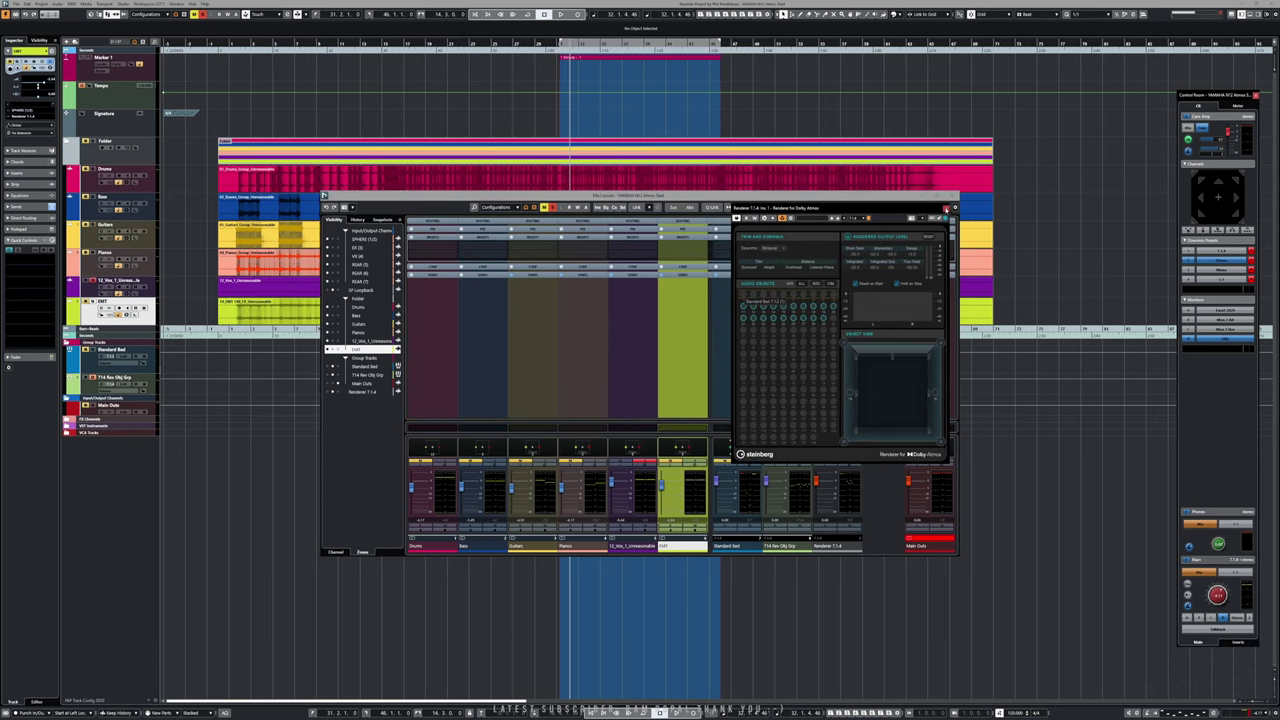
left_click(945, 208)
- Play the soloed vocal with its reverb and inspect the sends and the MultiPanner of 714 Rev Obj Grp
key("space")
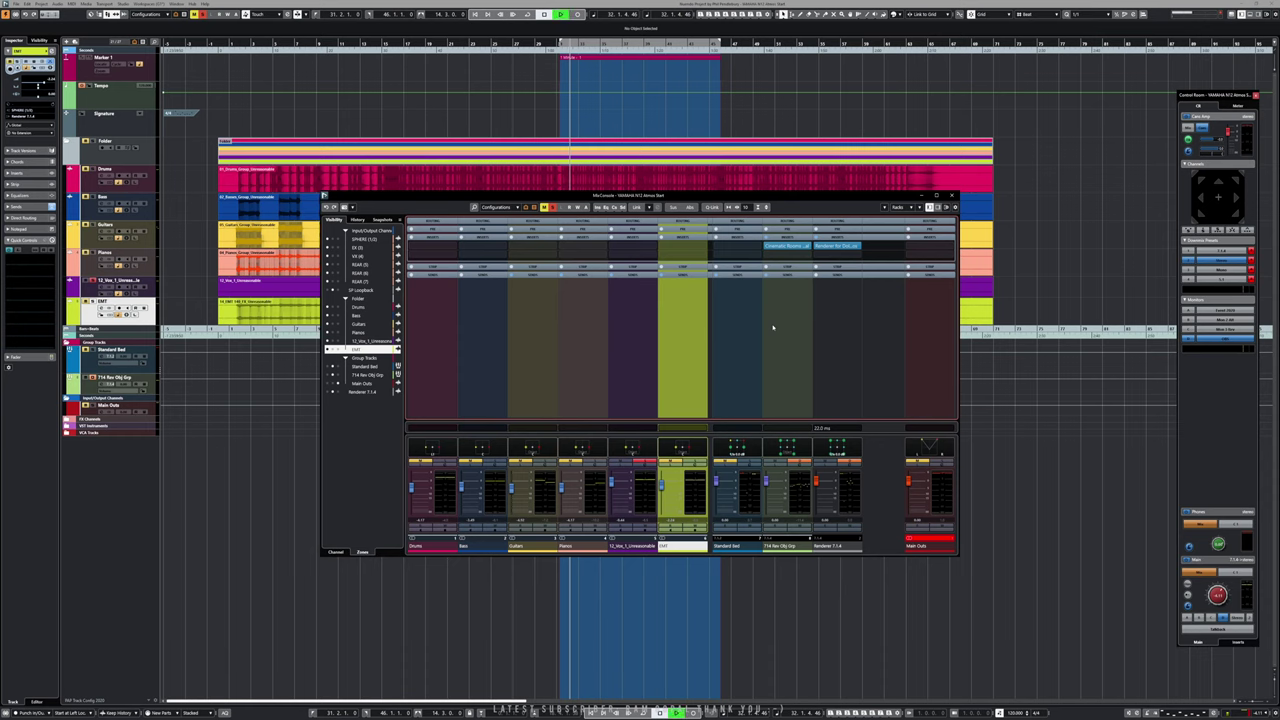
left_click(630, 277)
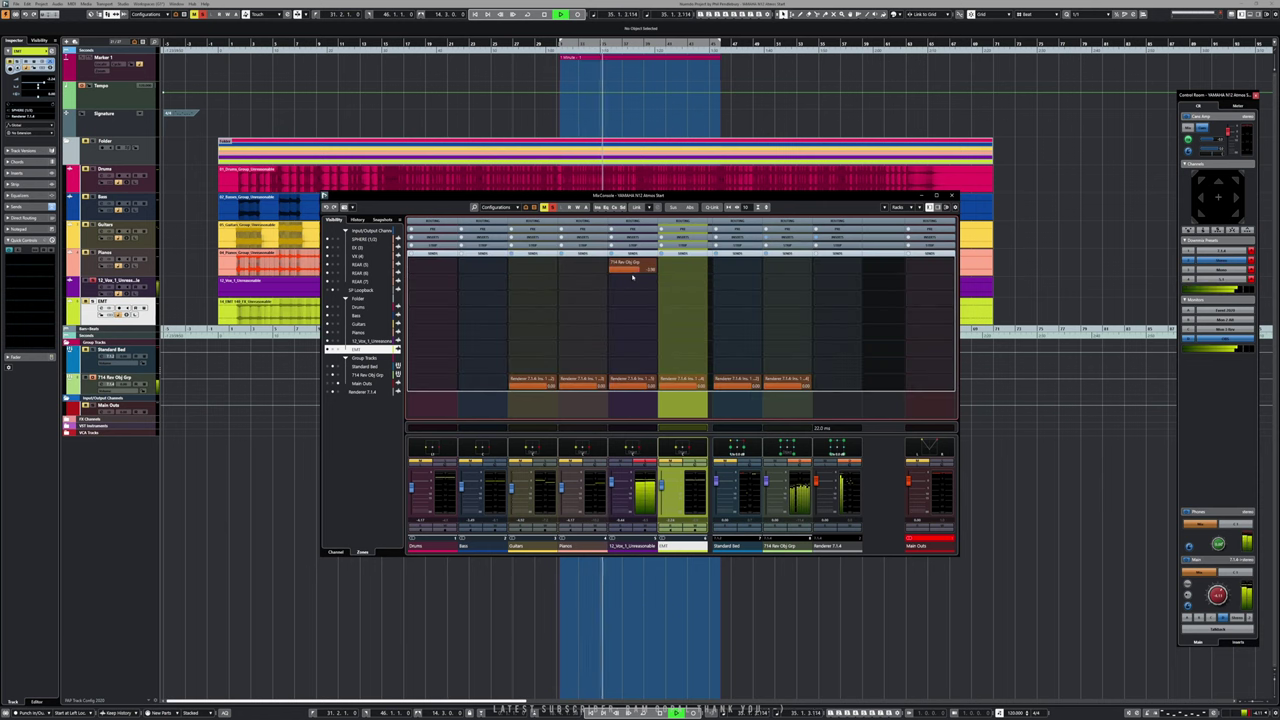
double_click(787, 447)
left_click_drag(657, 347, 659, 349)
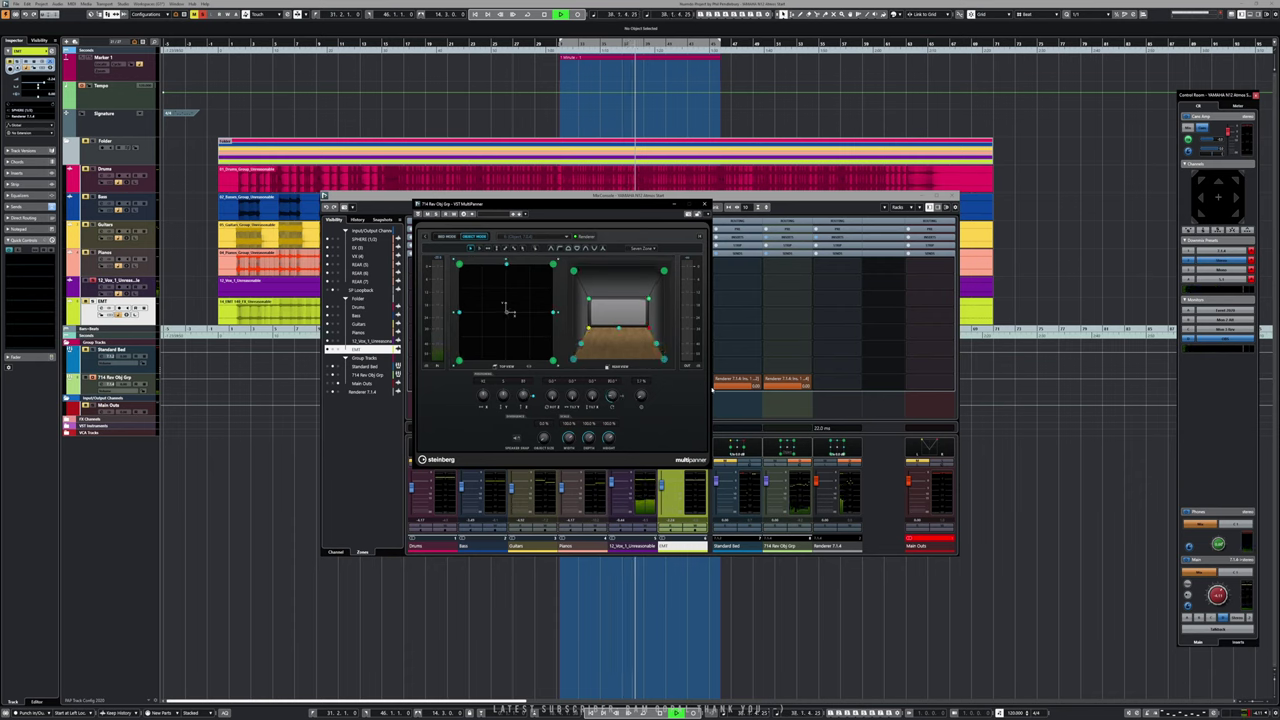
- Play the full mix with the vocal unsoloed and lower the vocal's send level to 714 Rev Obj Grp
key("space")
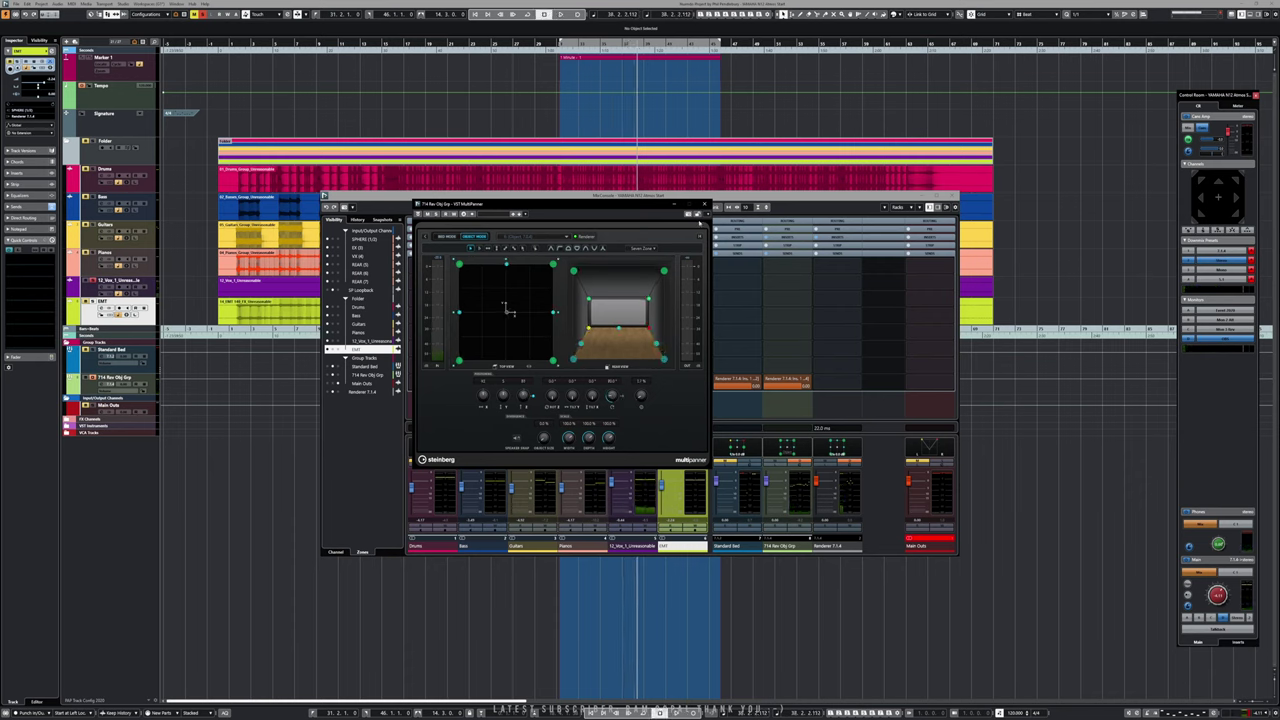
left_click(704, 205)
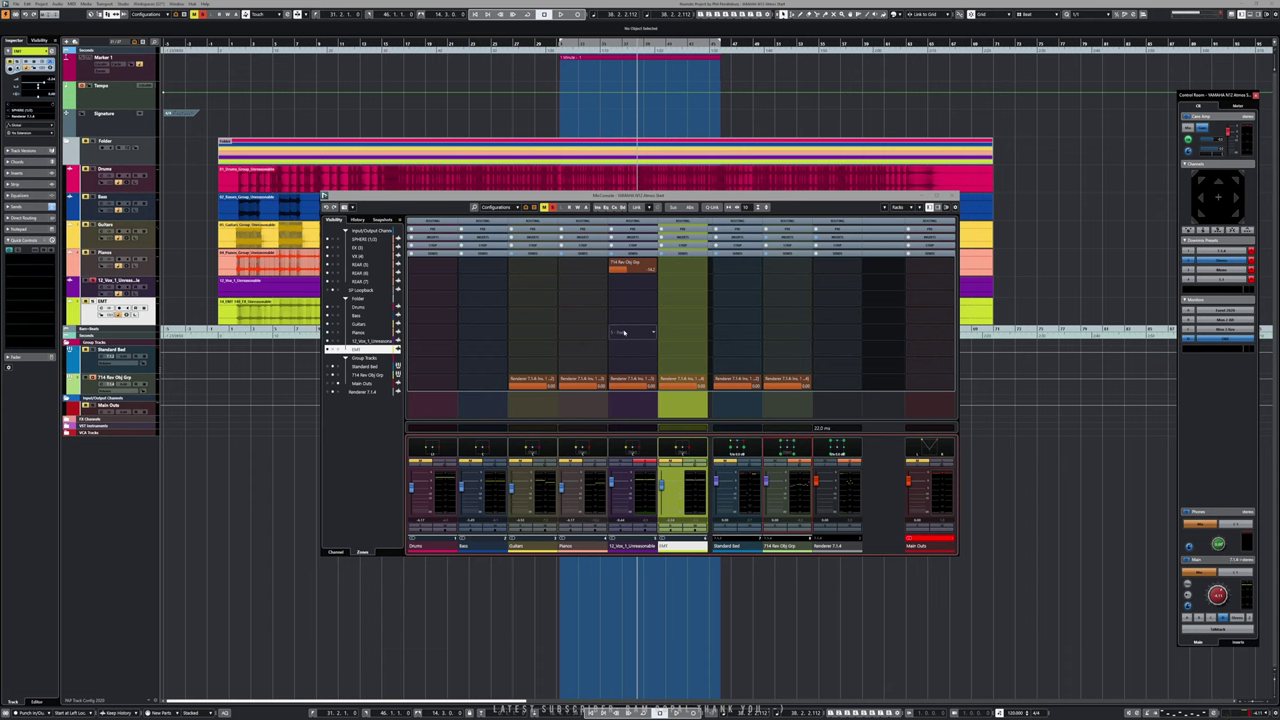
key("space")
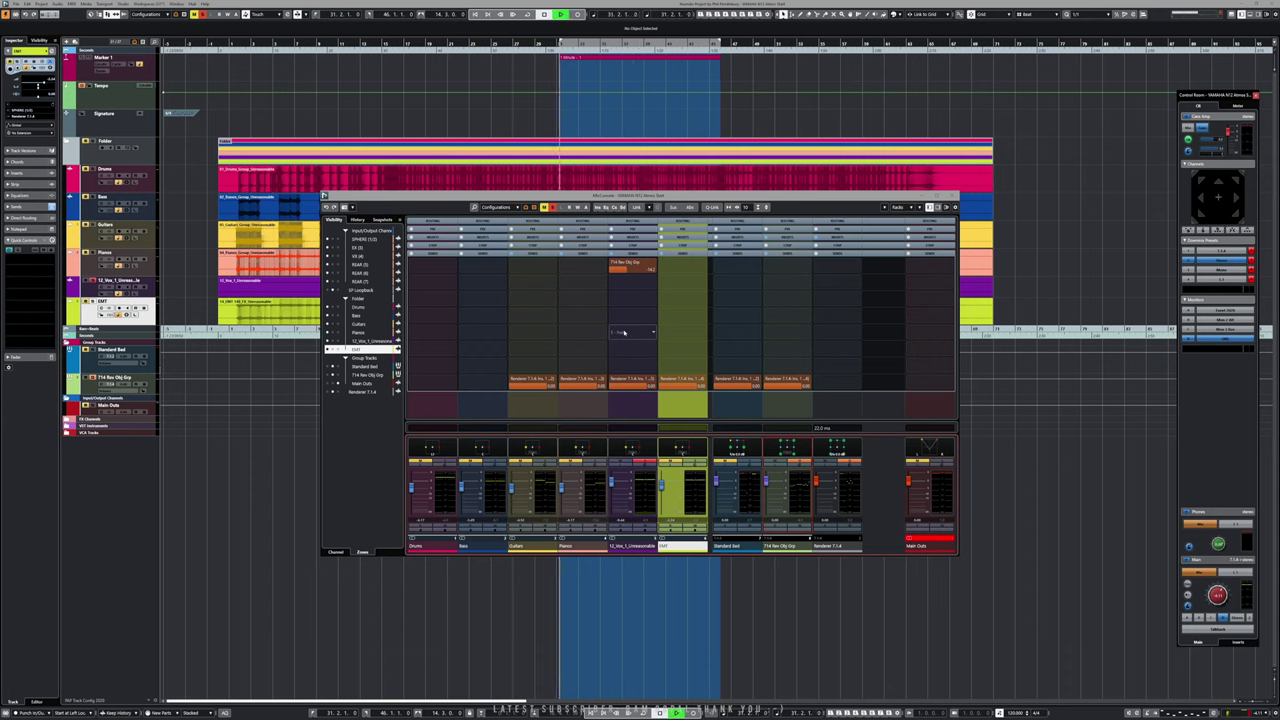
left_click(647, 462)
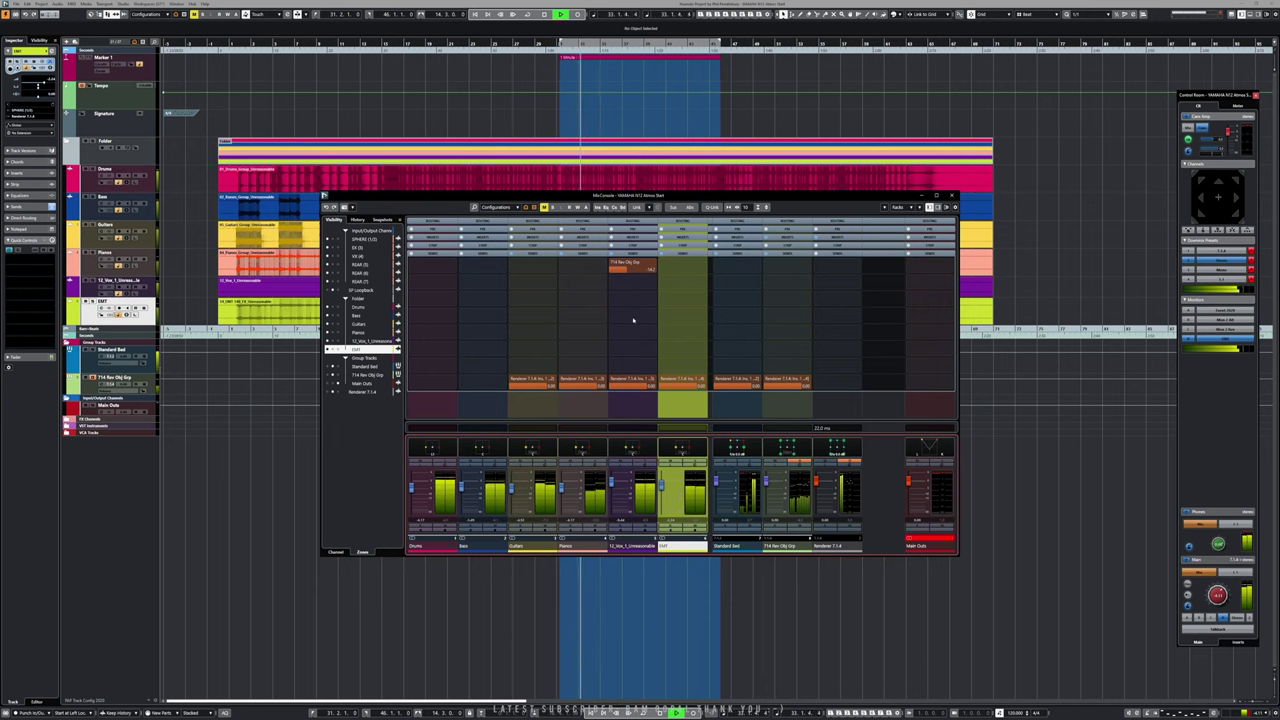
mouse_move(624, 268)
left_mouse_down()
mouse_move(651, 270)
mouse_move(636, 277)
left_mouse_up()
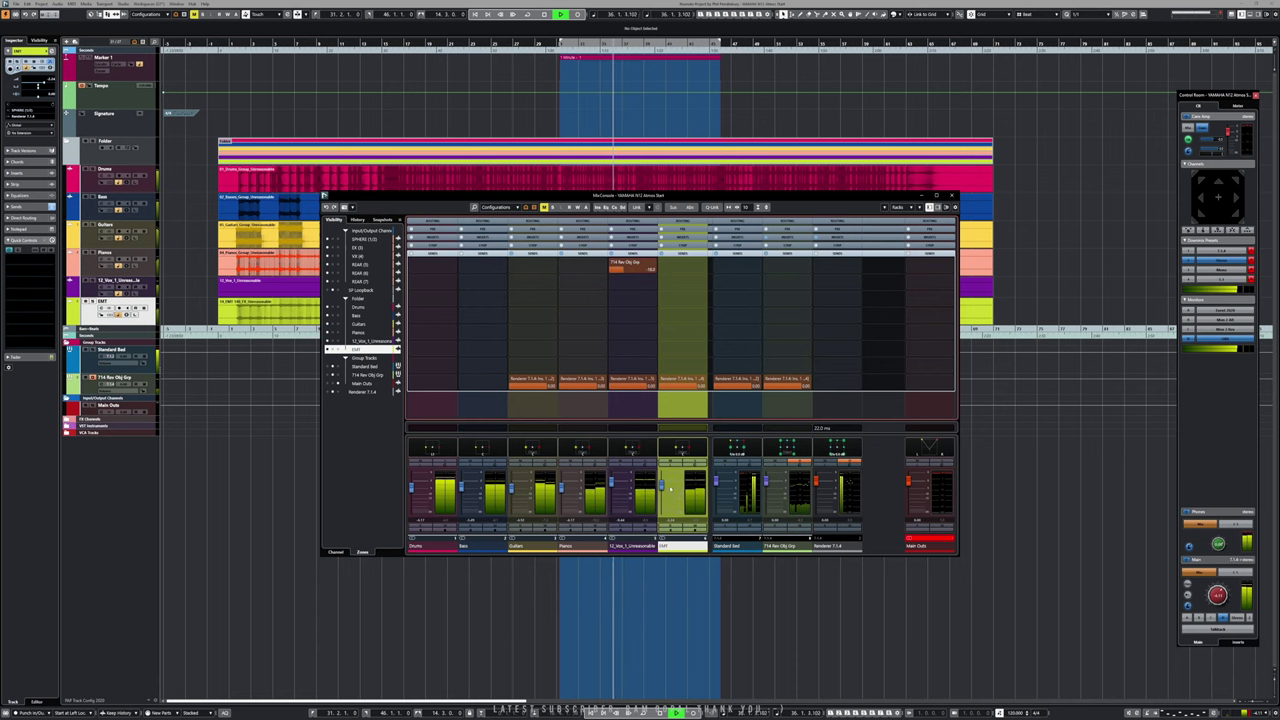
key("space")
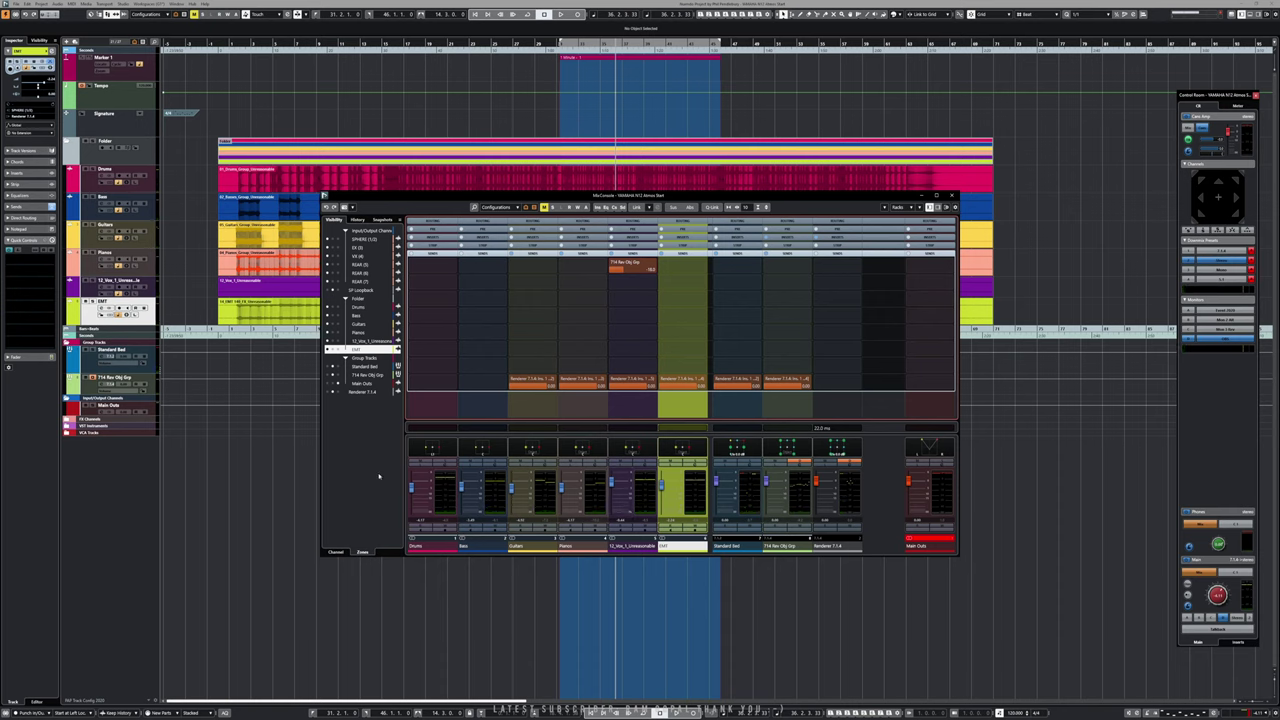
- Remove the 714 Rev Obj Grp group track from the project
left_click(94, 391)
right_click(94, 391)
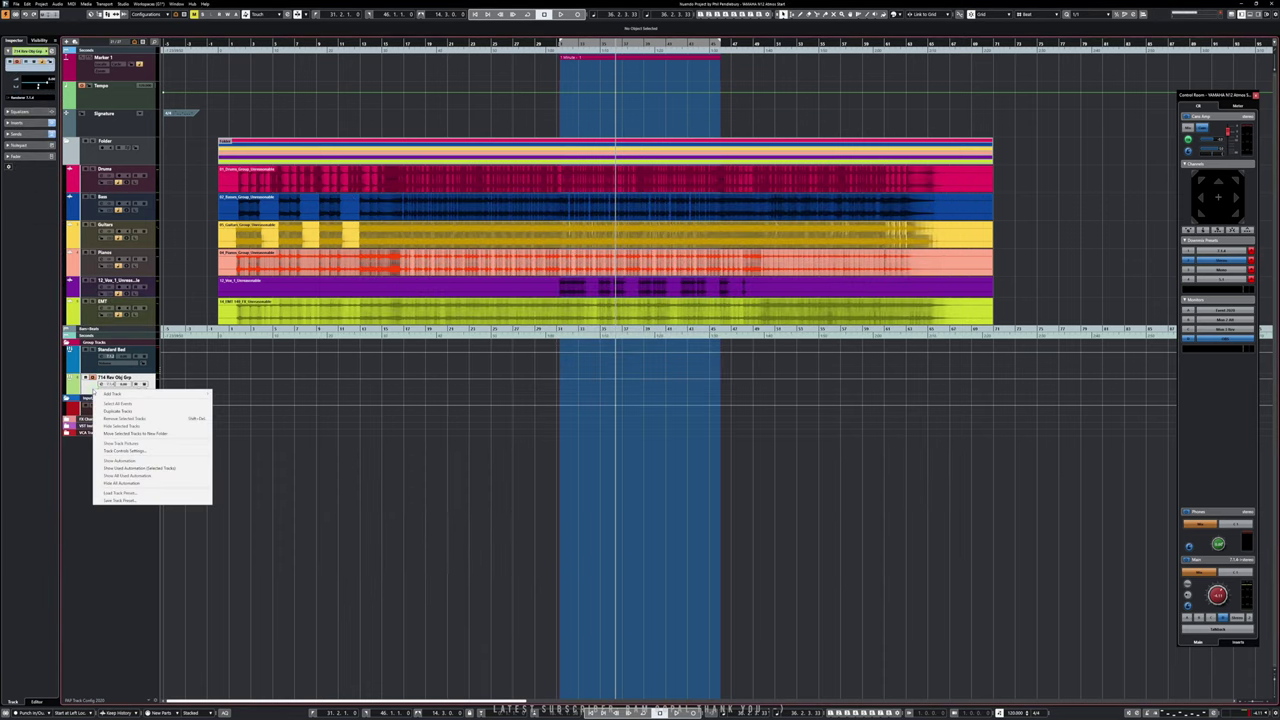
left_click(139, 420)
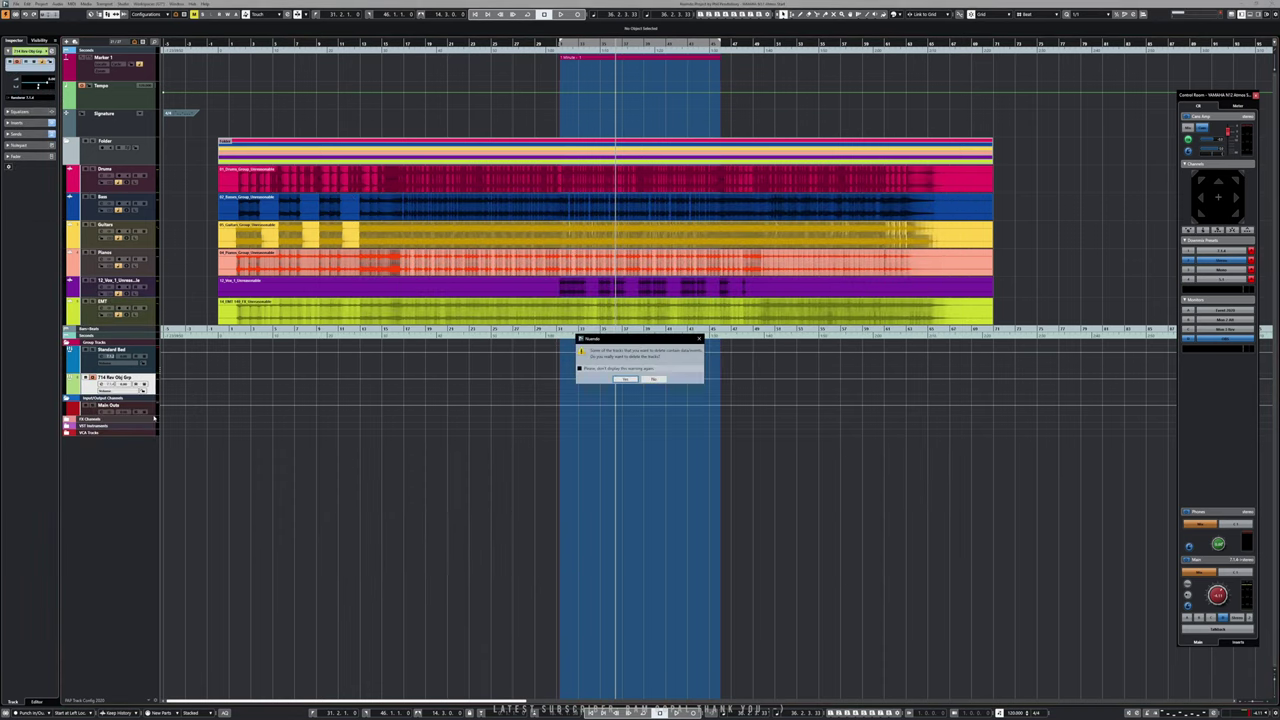
left_click(629, 384)
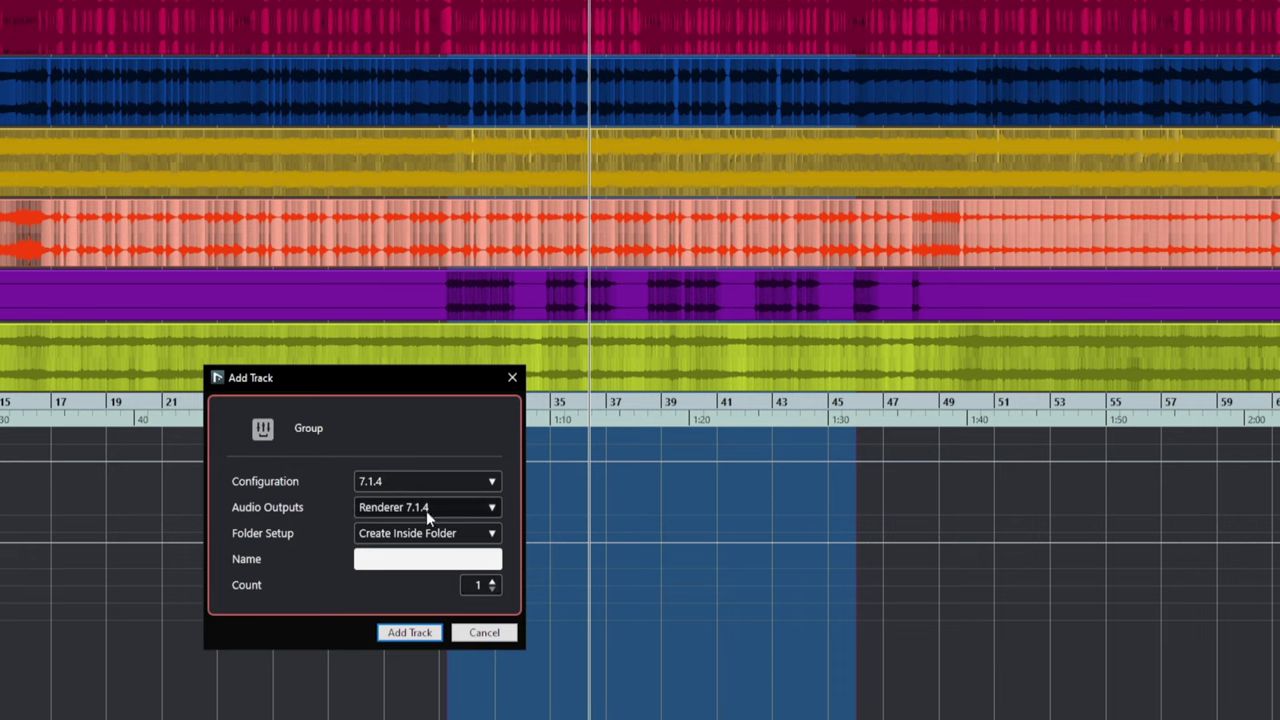
- Add one 7.1.4 group track named Object FX Bed, routed to Renderer 7.1.4 and created inside the folder
left_click(439, 556)
type("Object FX BE")
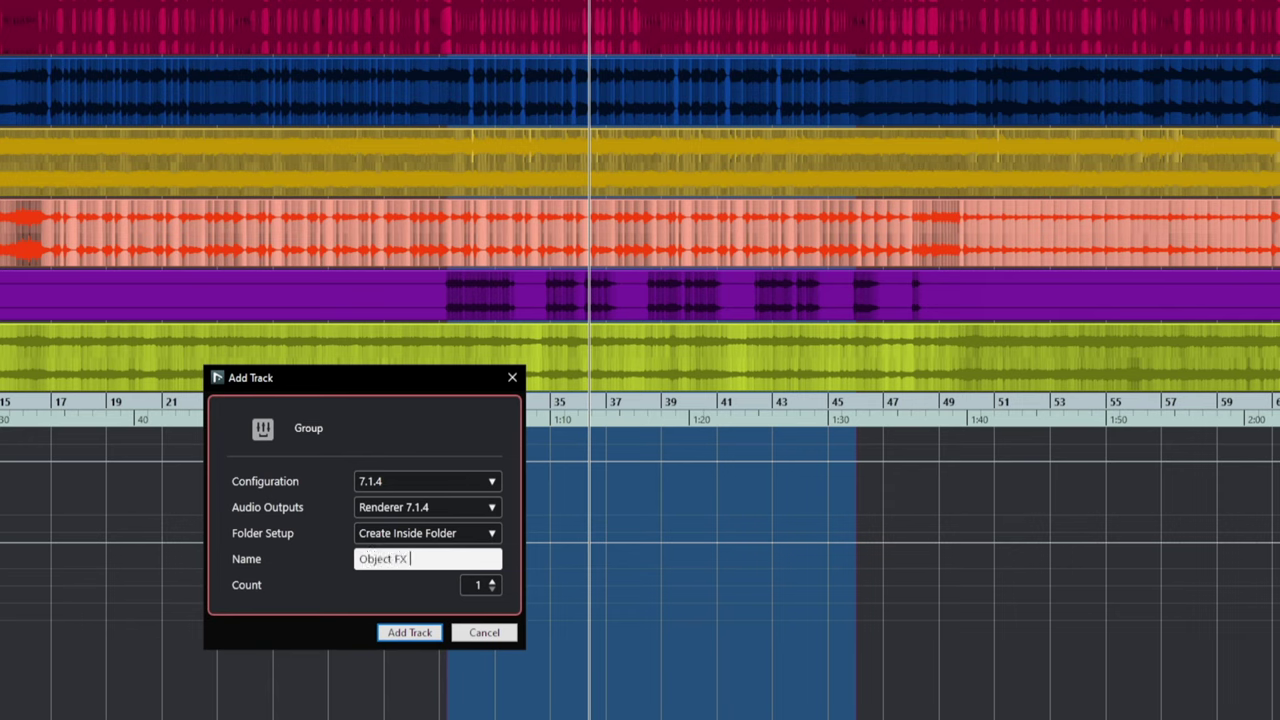
type("d")
key("BackSpace")
key("BackSpace")
type("ed")
left_click(410, 632)
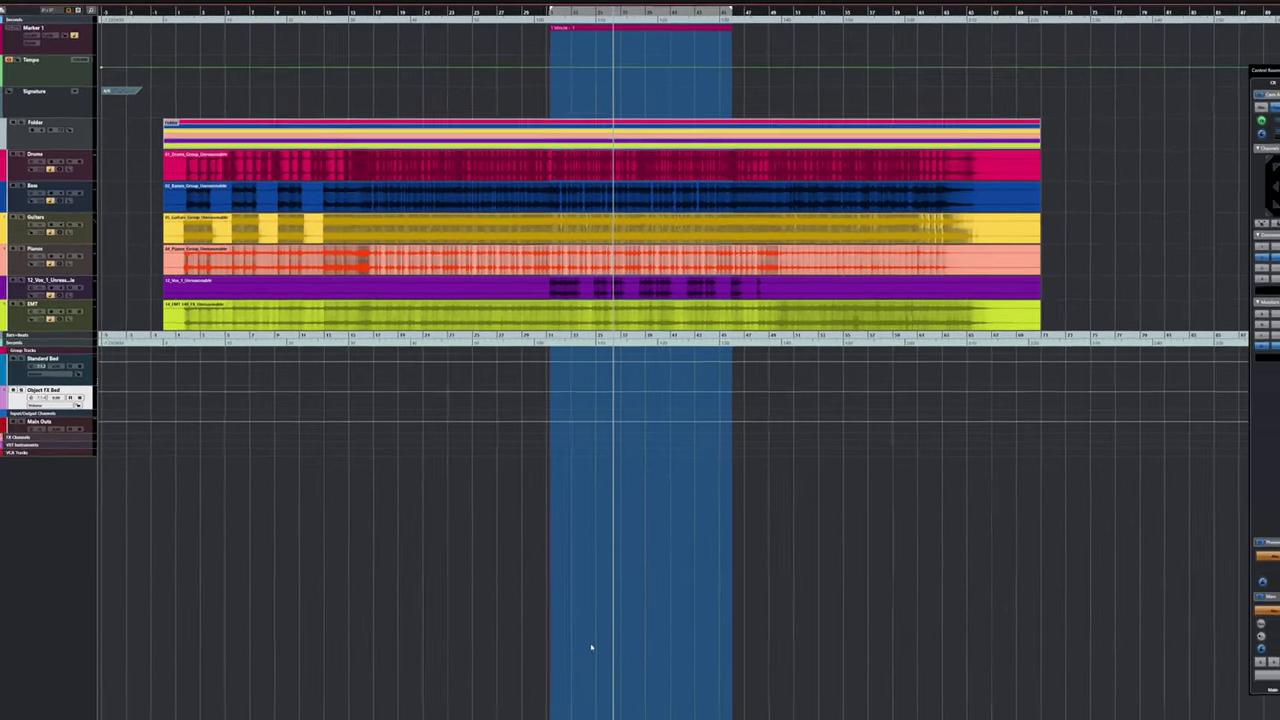
- Check the output routing of Object FX Bed against the other channels in the MixConsole
key("F3")
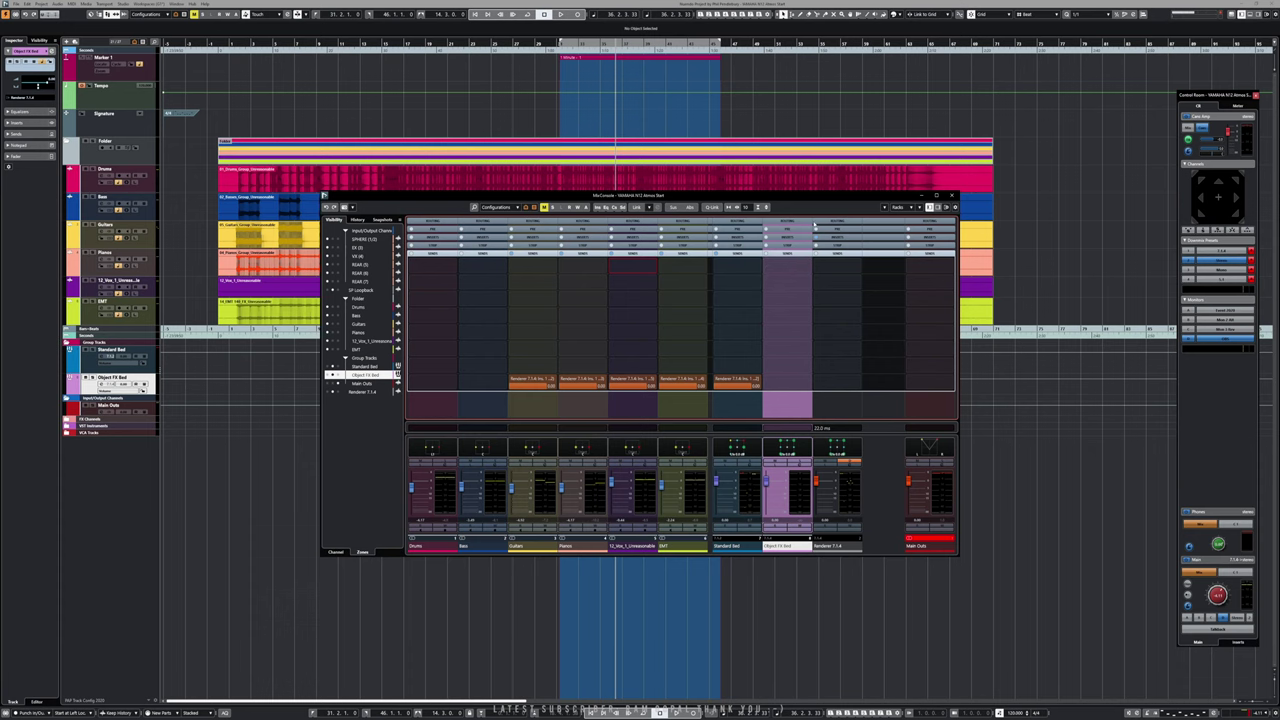
scroll(789, 228, "up", 2)
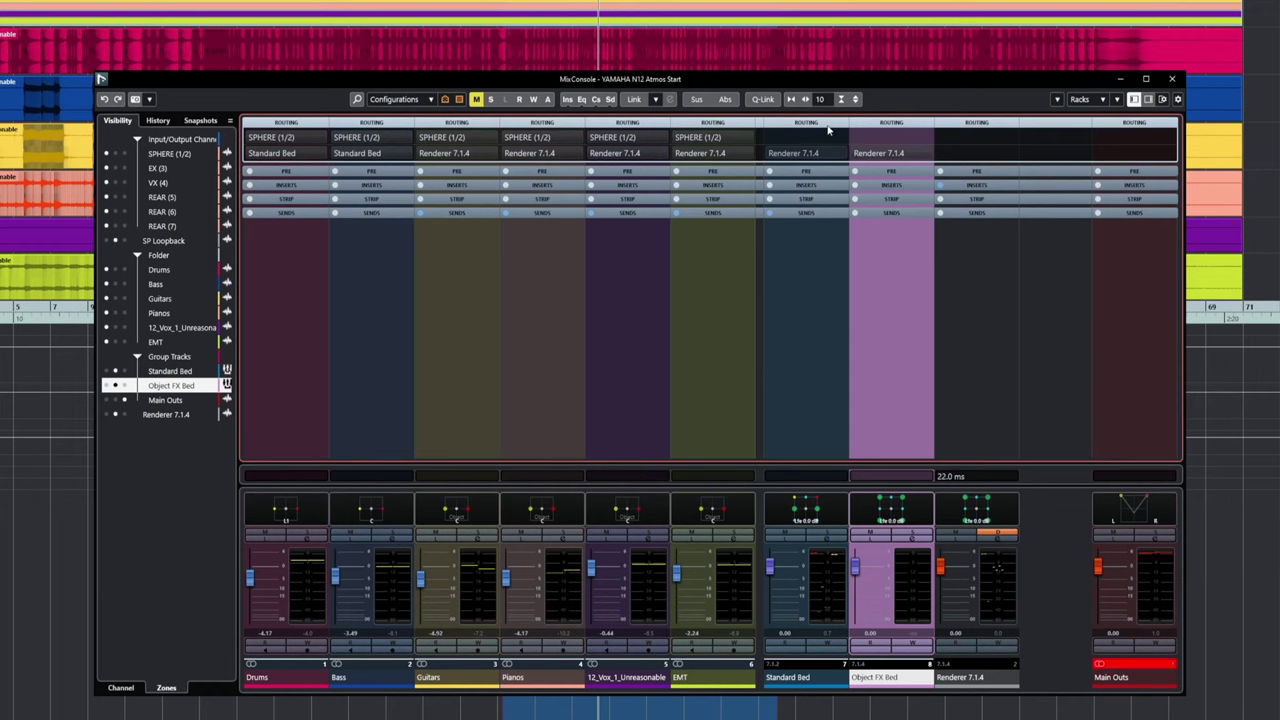
scroll(814, 215, "down", 2)
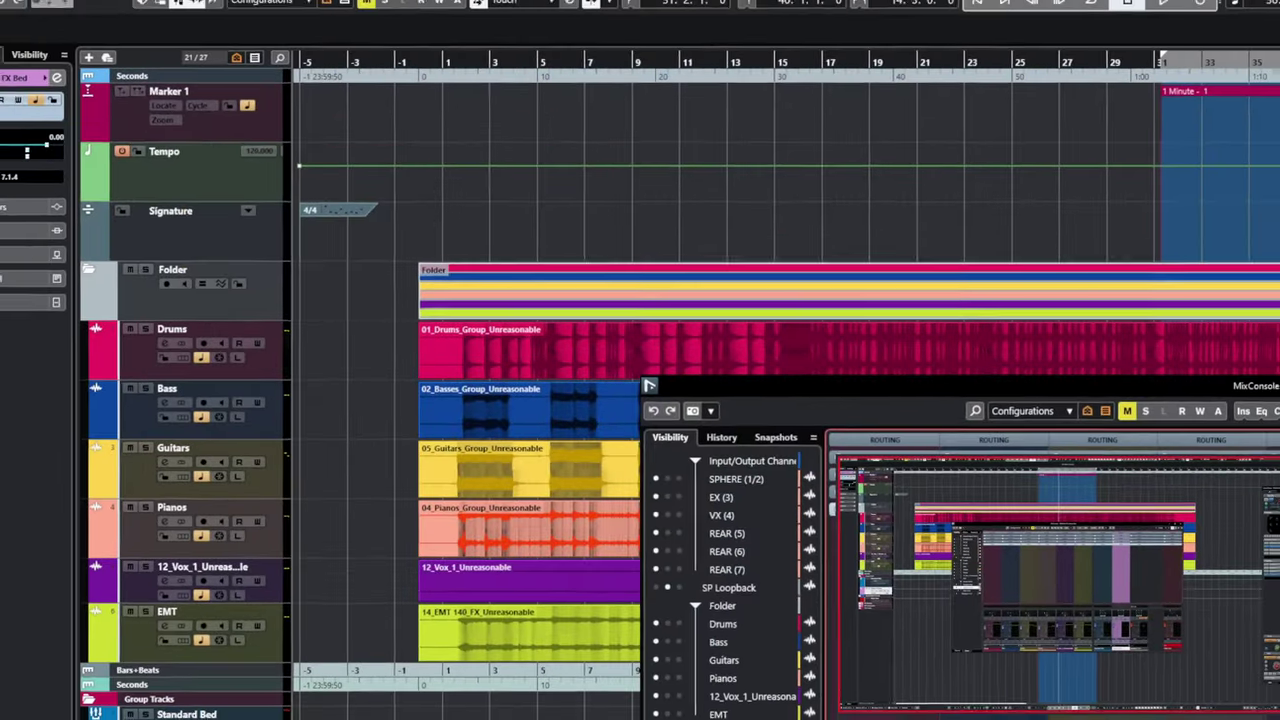
- Remove the leftover 714 Rev Obj Grp audio object in ADM Authoring for Dolby Atmos
left_click(83, 8)
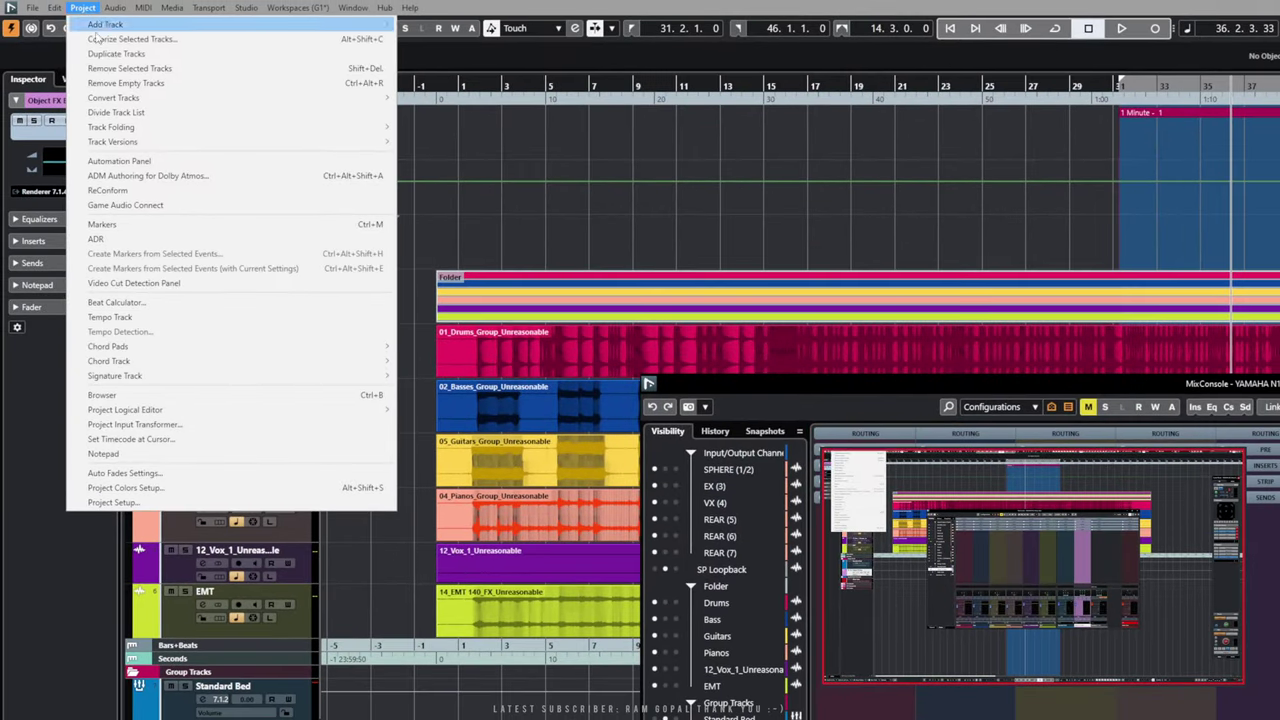
left_click(152, 175)
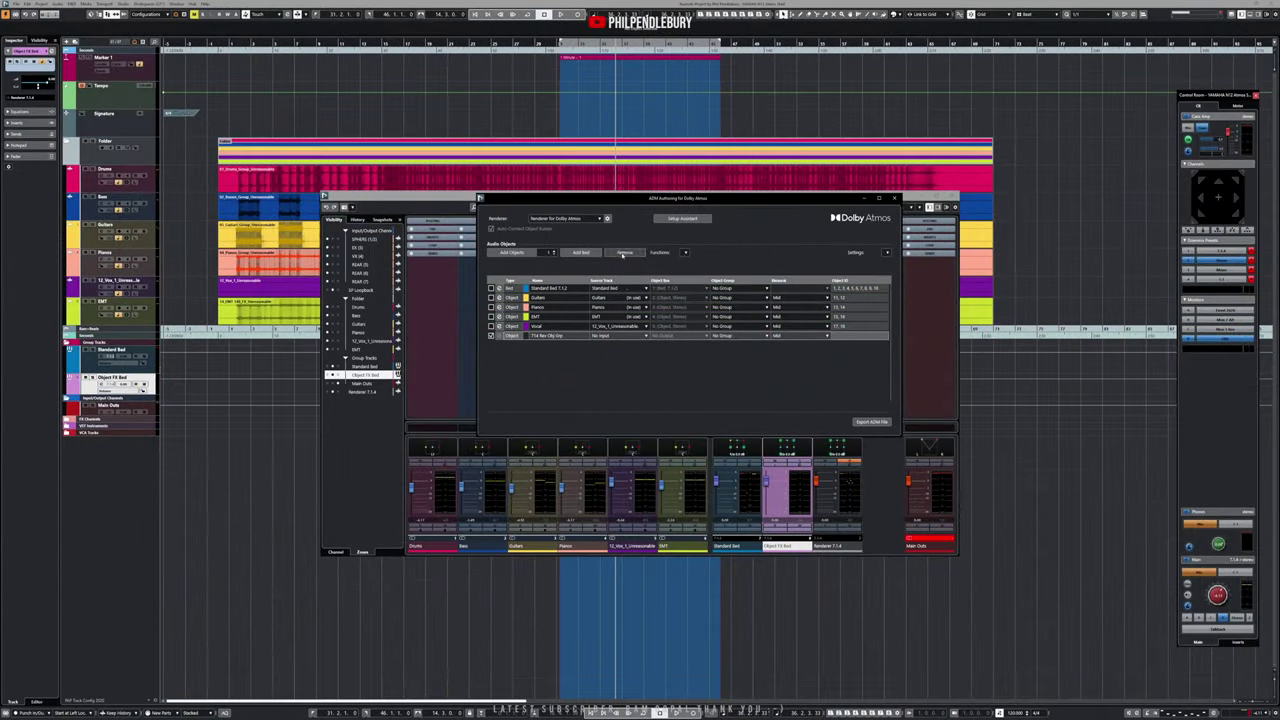
left_click(623, 254)
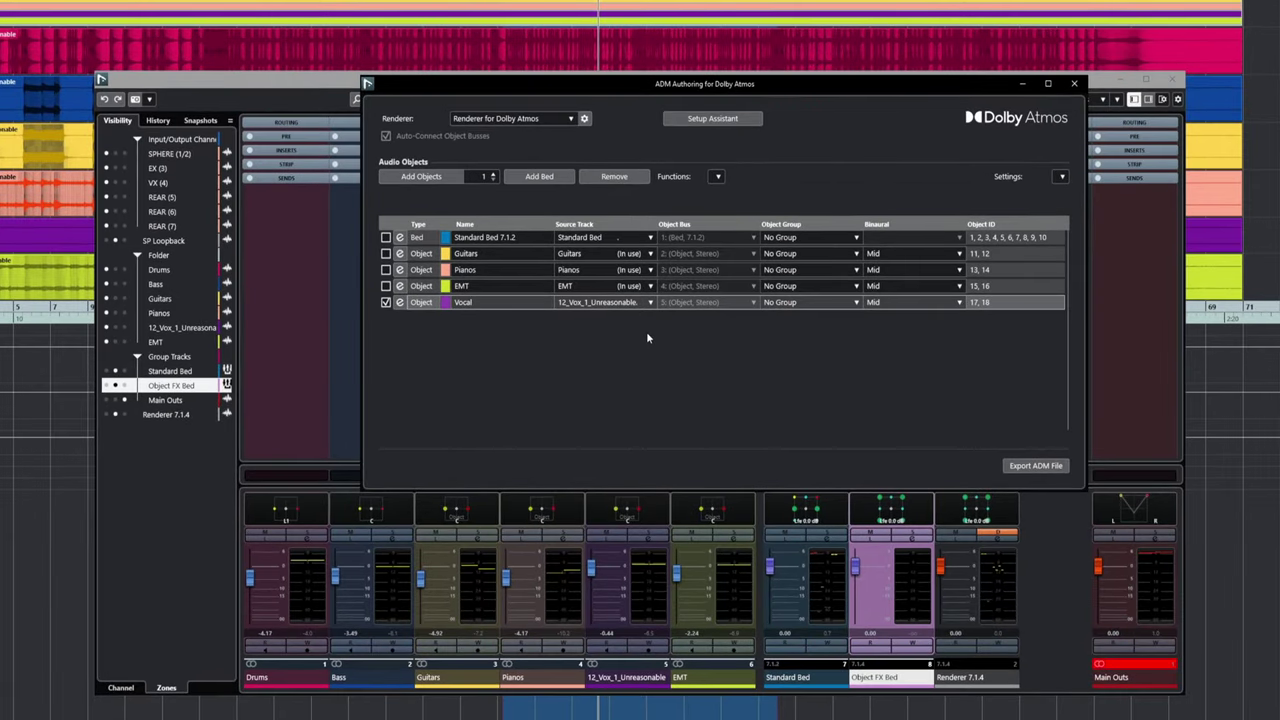
- Create an audio object from the selected Object FX Bed track in ADM Authoring for Dolby Atmos
left_click(717, 177)
left_click(727, 193)
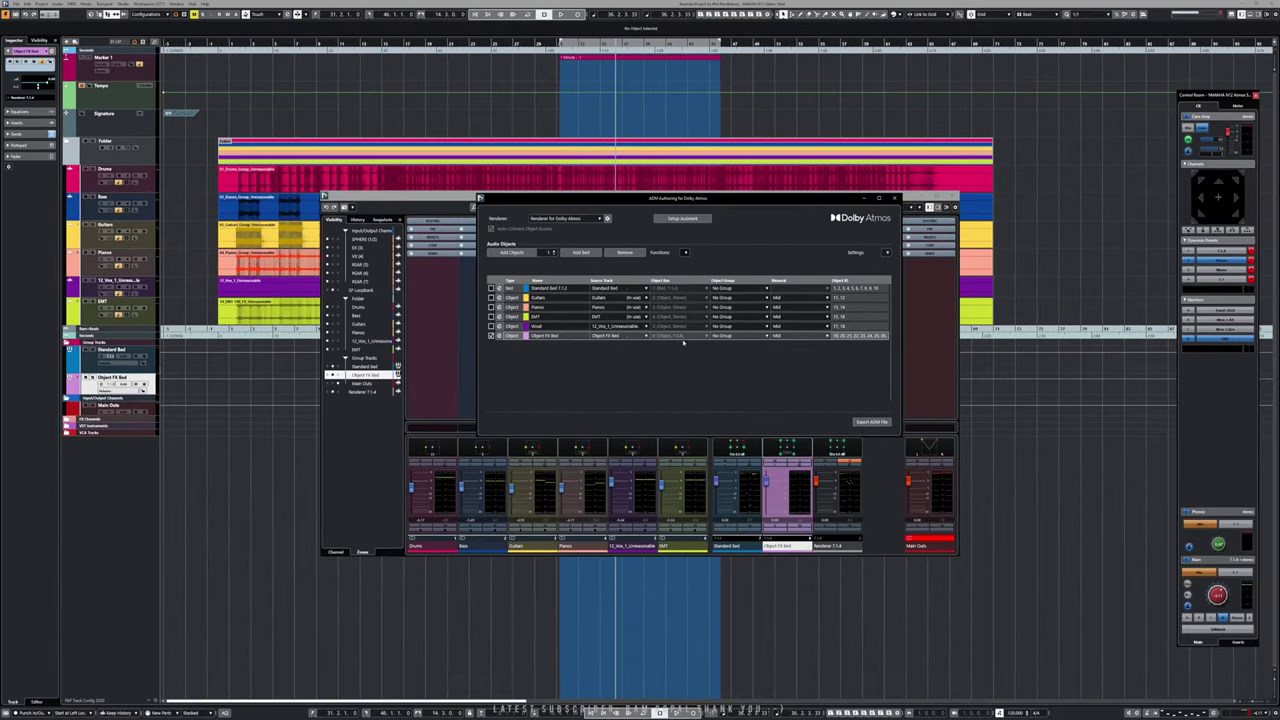
left_click(895, 198)
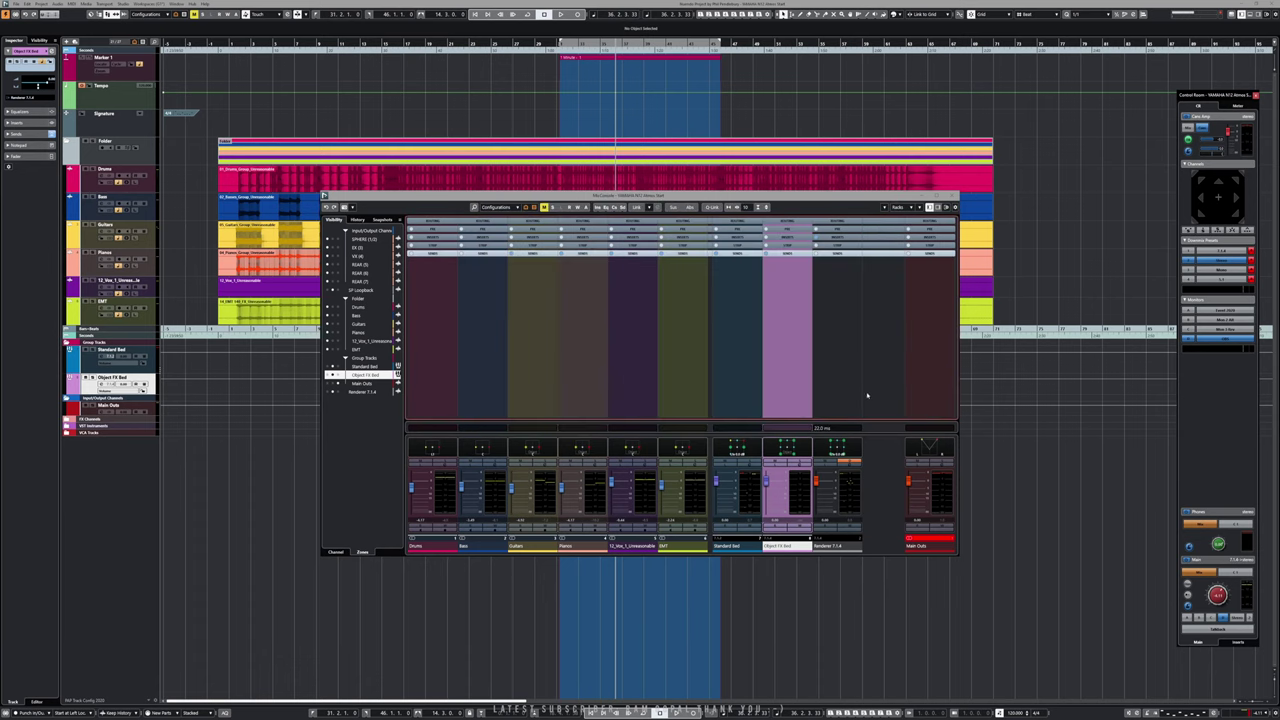
- Inspect the available panners and the VST MultiPanner object mode of the Object FX Bed channel
right_click(791, 452)
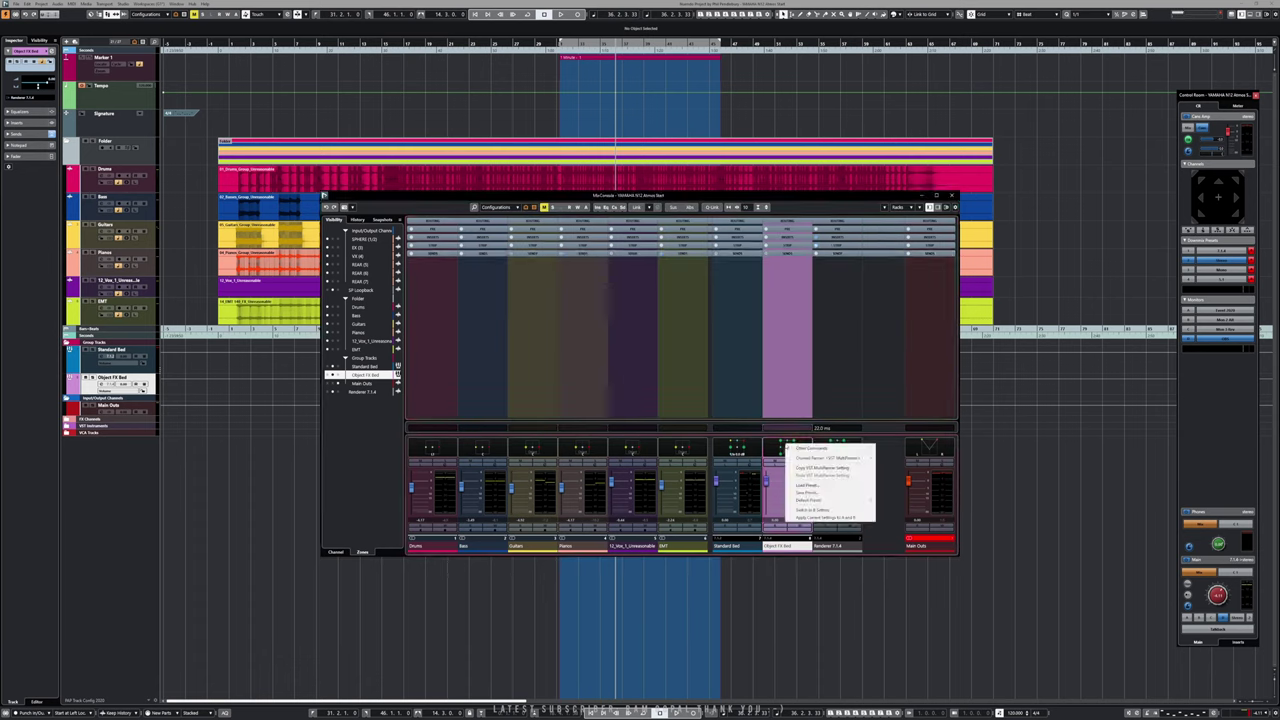
mouse_move(822, 457)
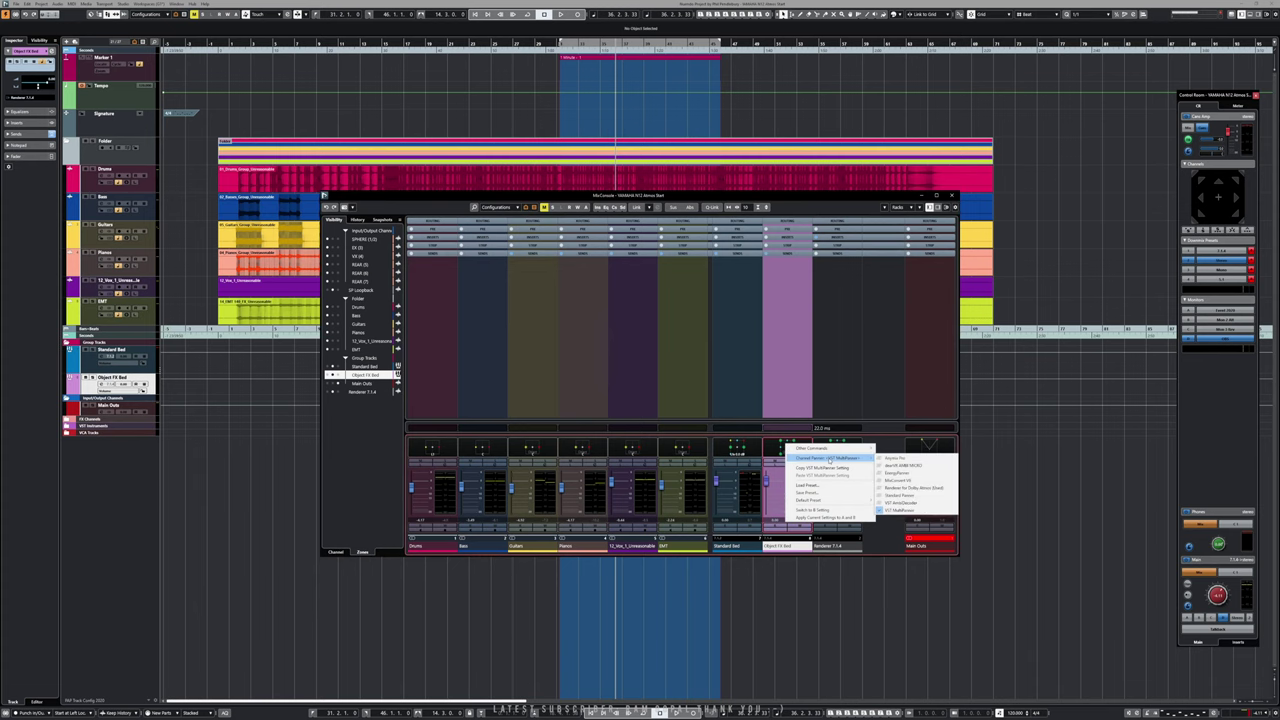
left_click(792, 404)
double_click(787, 446)
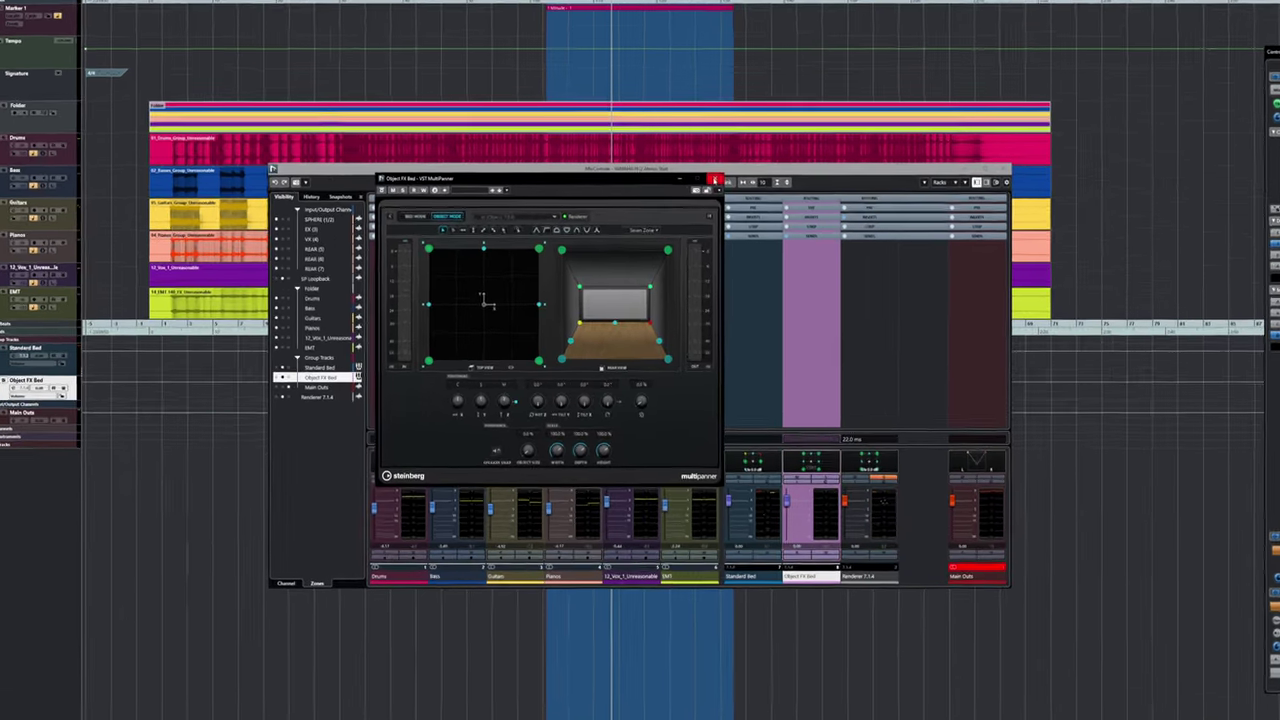
left_click(704, 204)
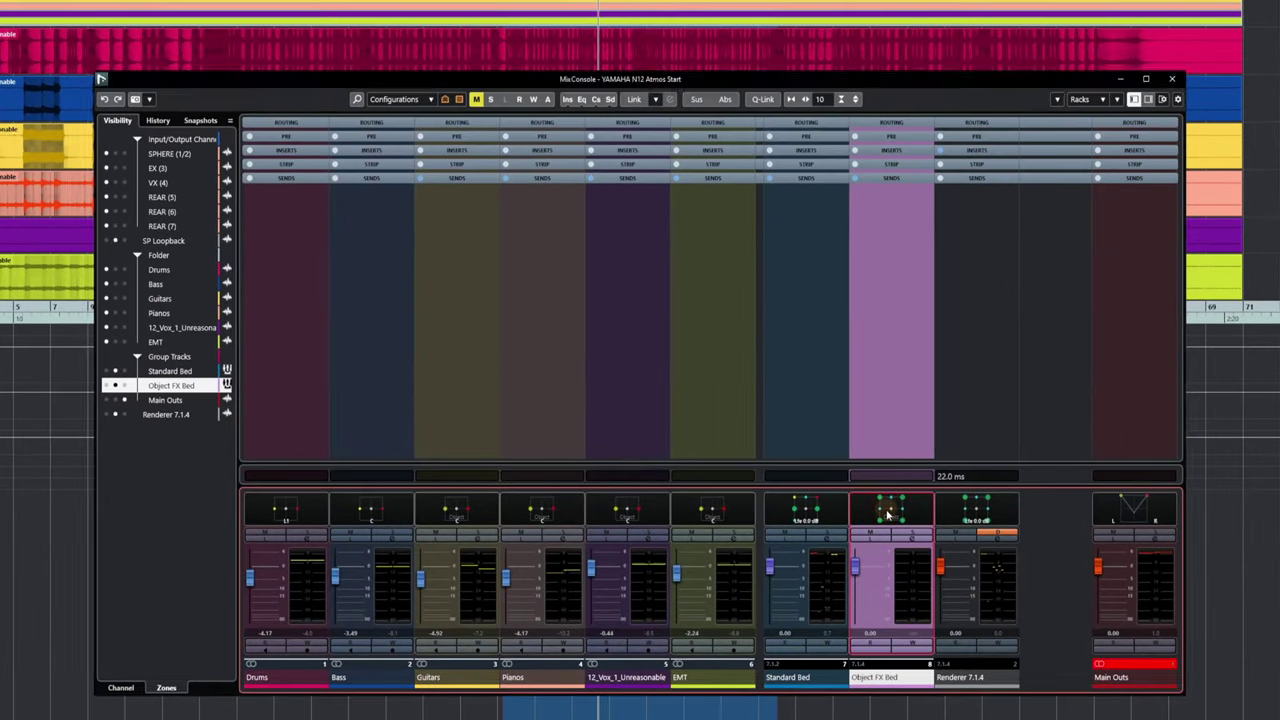
double_click(880, 512)
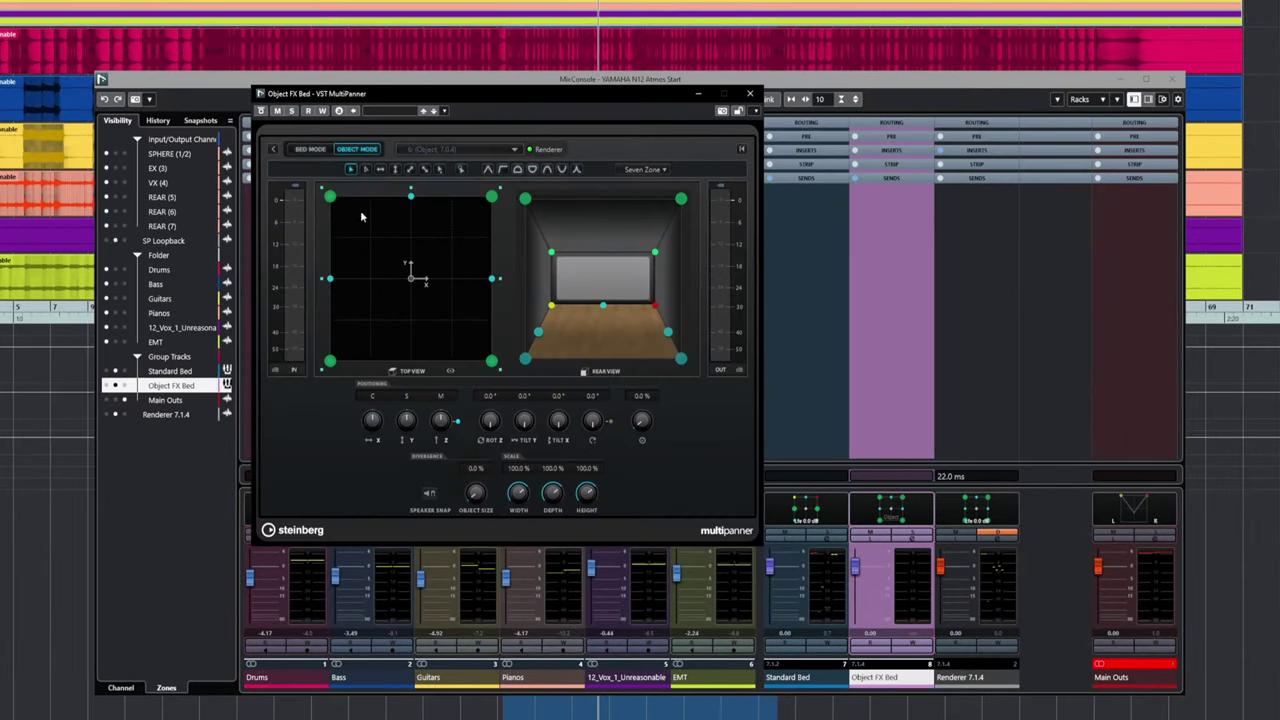
left_click(750, 93)
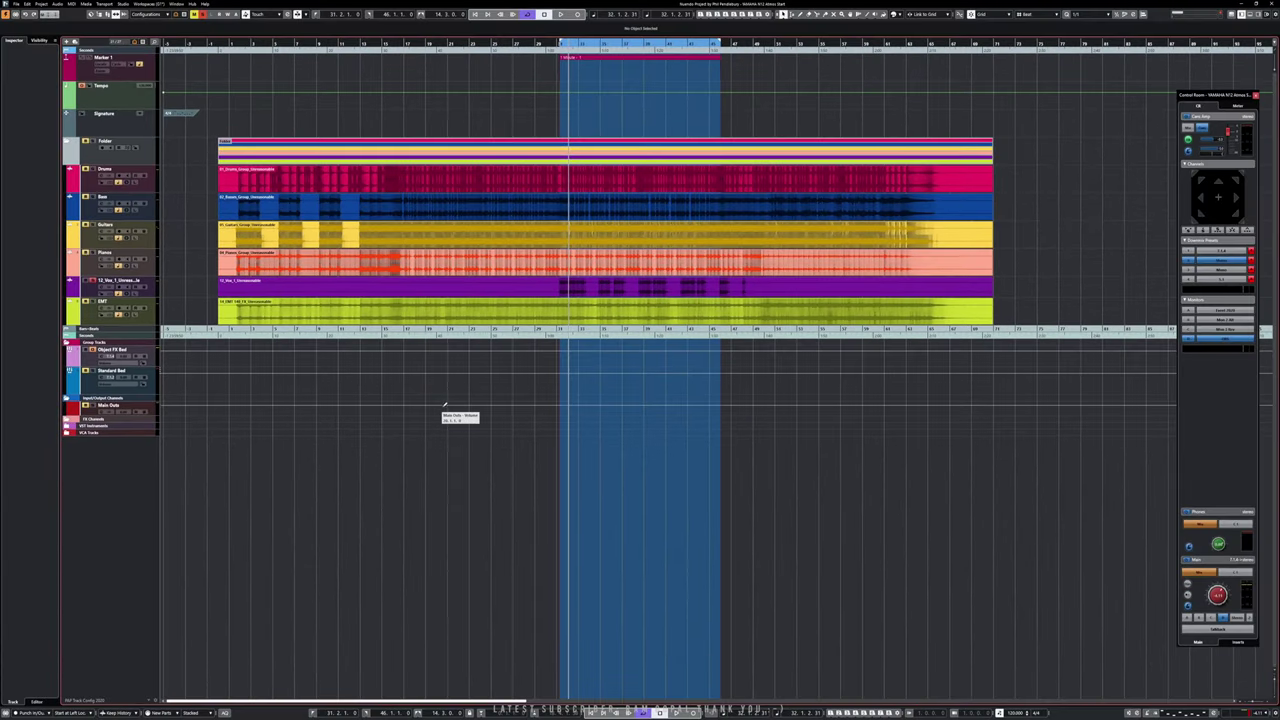
- Review the Object FX Bed entry in ADM Authoring for Dolby Atmos and return to the project tracks
key("F3")
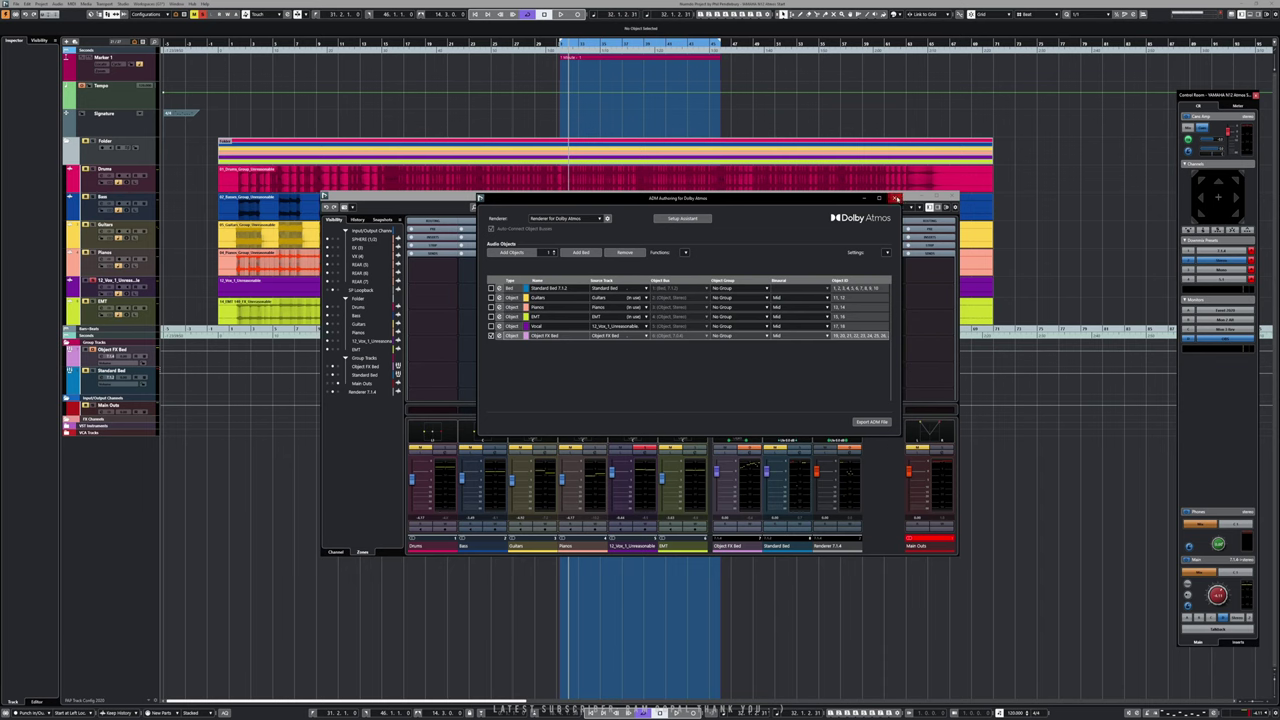
left_click(894, 198)
key("F3")
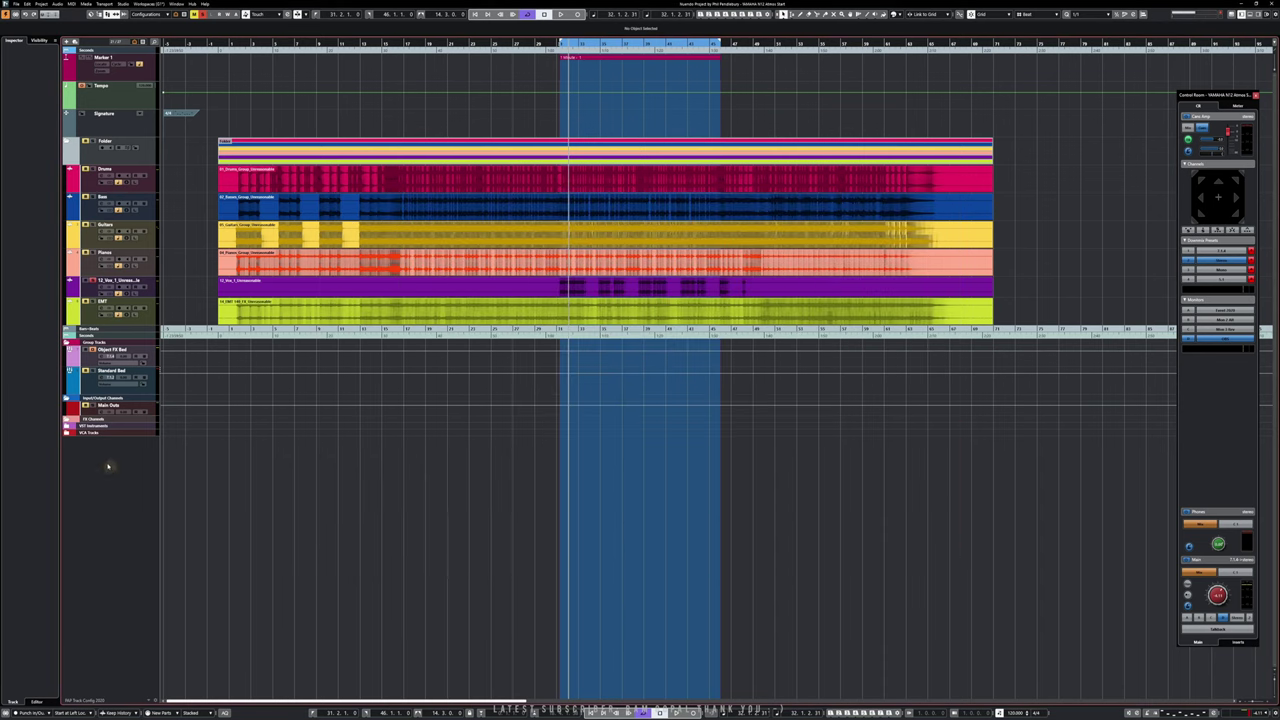
- Add a 7.1.4 FX channel named TC with the Tai Chi reverb, routed to Object FX Bed
right_click(106, 457)
left_click(130, 491)
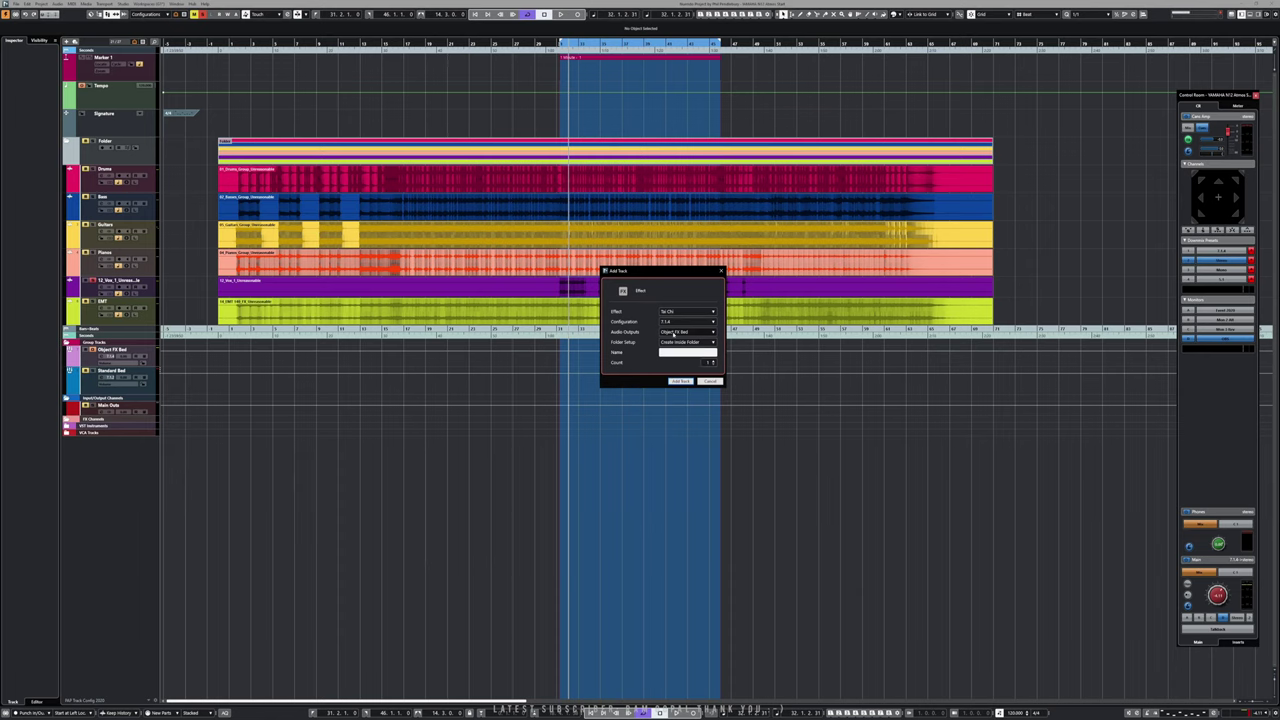
left_click(673, 333)
left_click(686, 486)
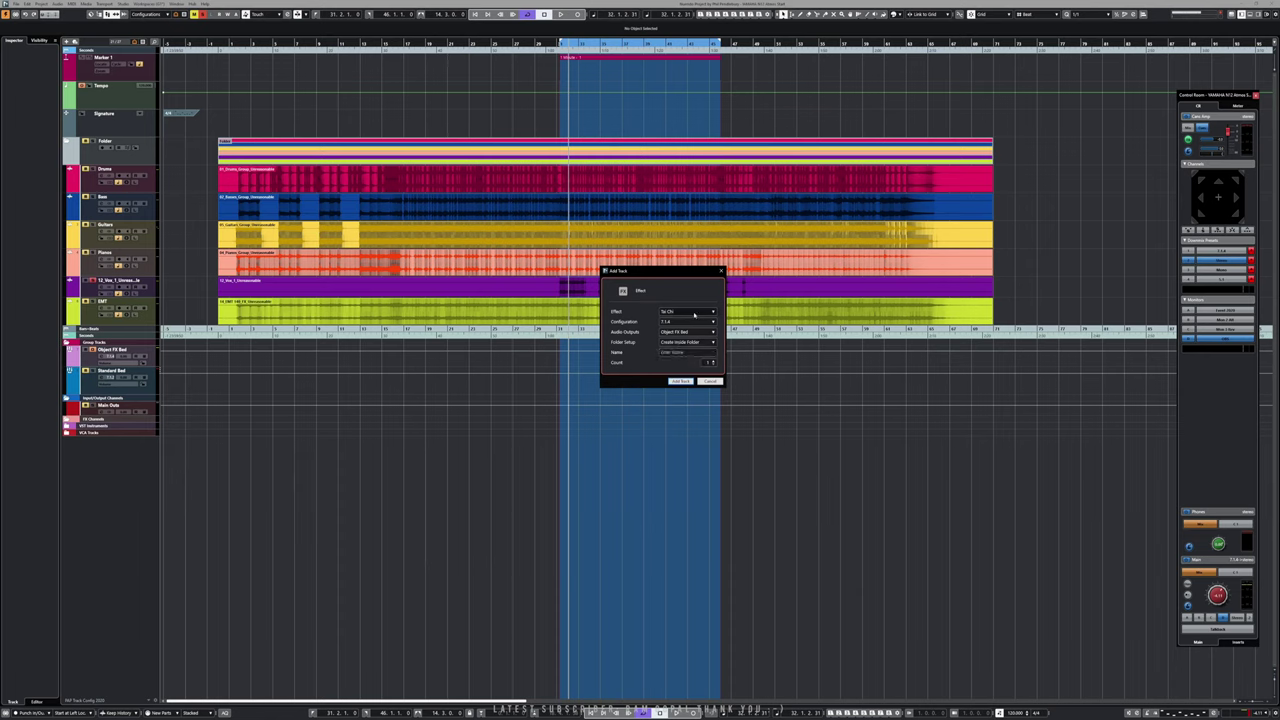
left_click(673, 353)
left_click(682, 381)
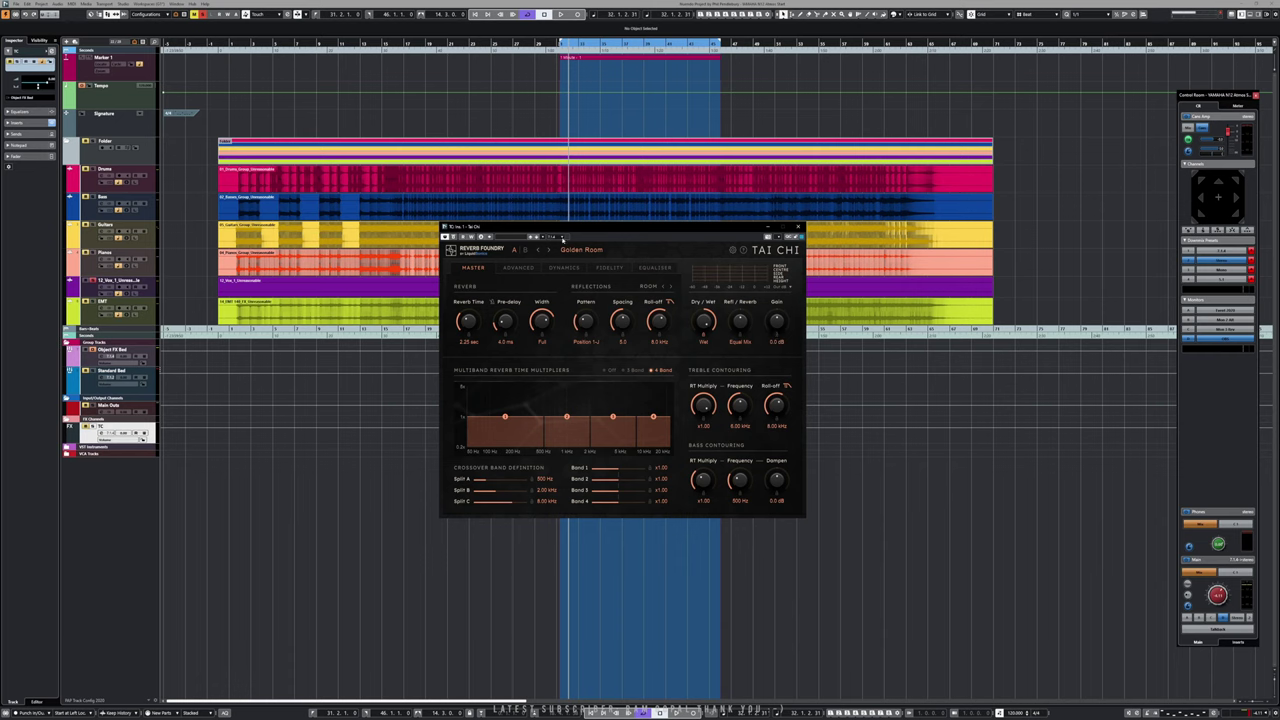
left_click(798, 227)
- Enable solo defeat on the TC FX channel and check its output routing in the MixConsole
key("F3")
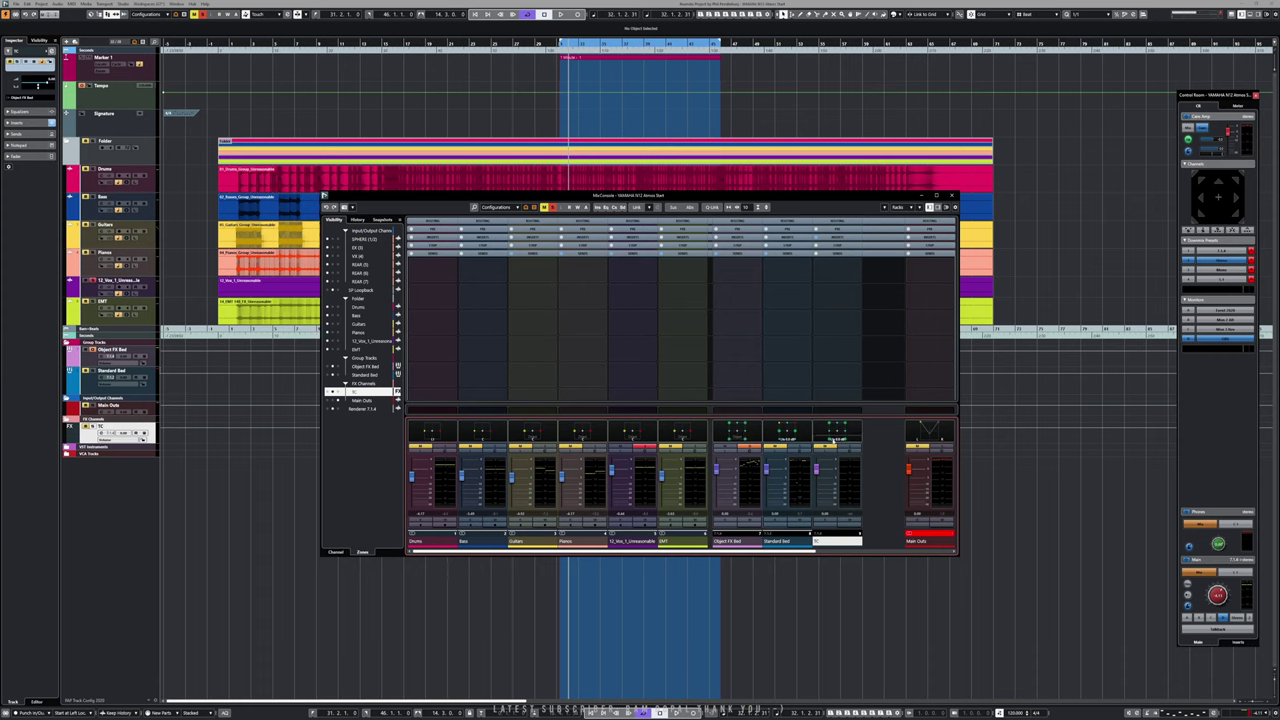
left_click(847, 447)
left_click(842, 222)
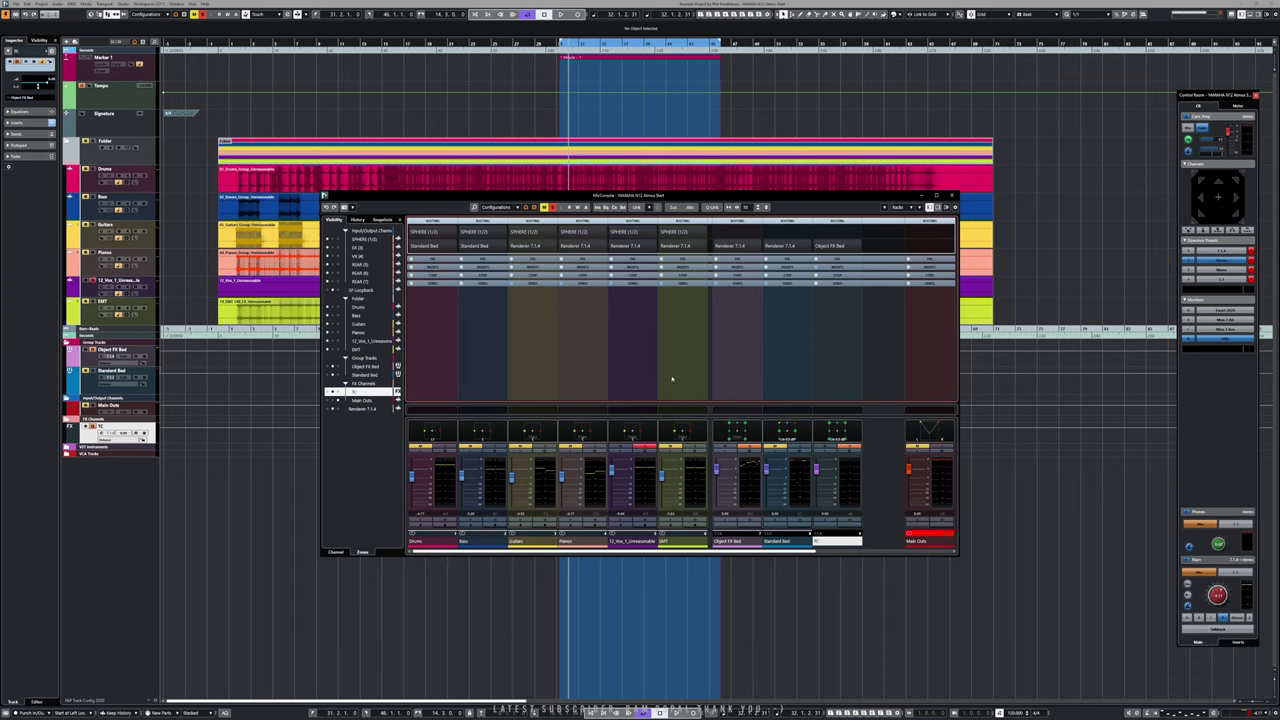
- Play the soloed vocal and add a send from 12_Vox_1_Unreasonable to the TC reverb channel
key("space")
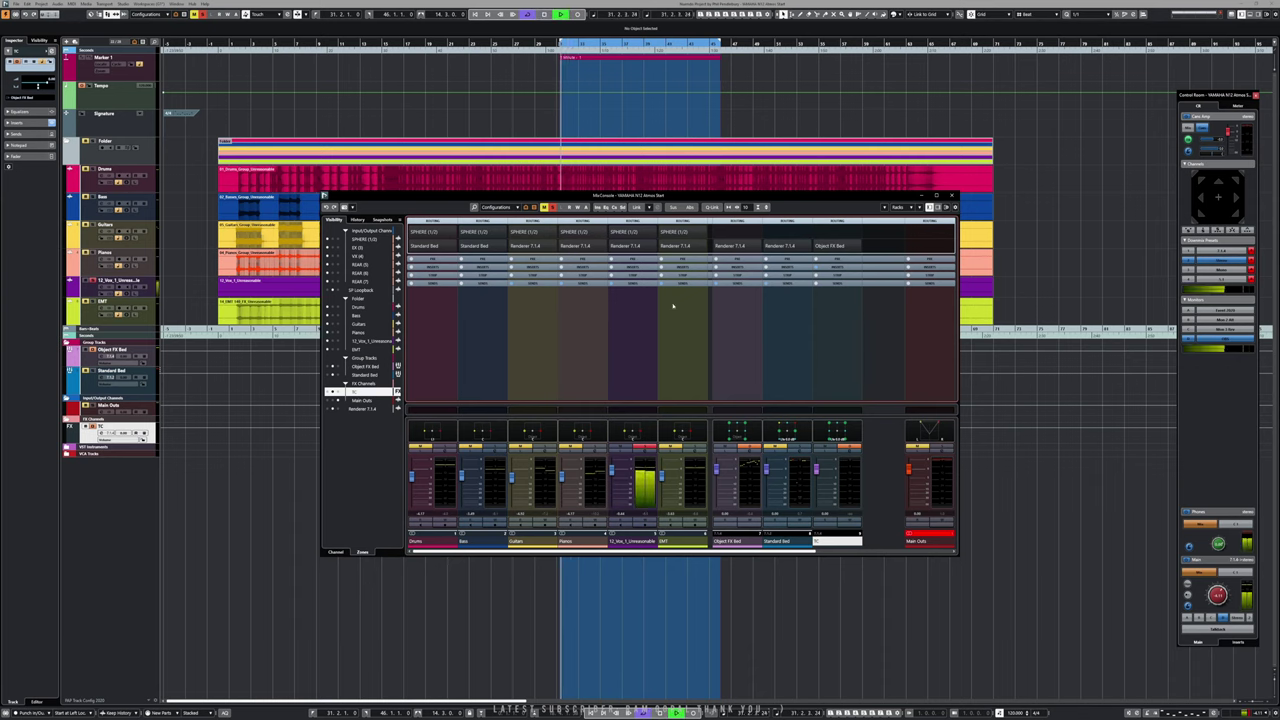
scroll(640, 288, "down", 3)
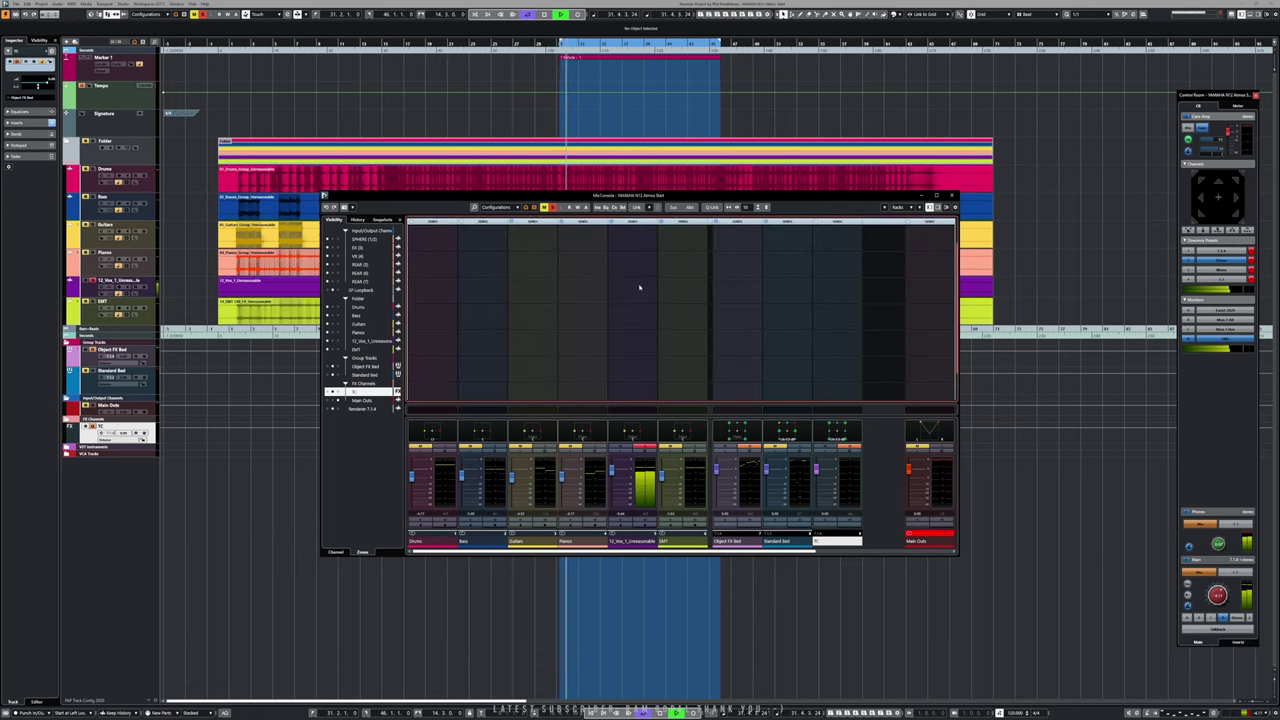
left_click(632, 221)
left_click(627, 257)
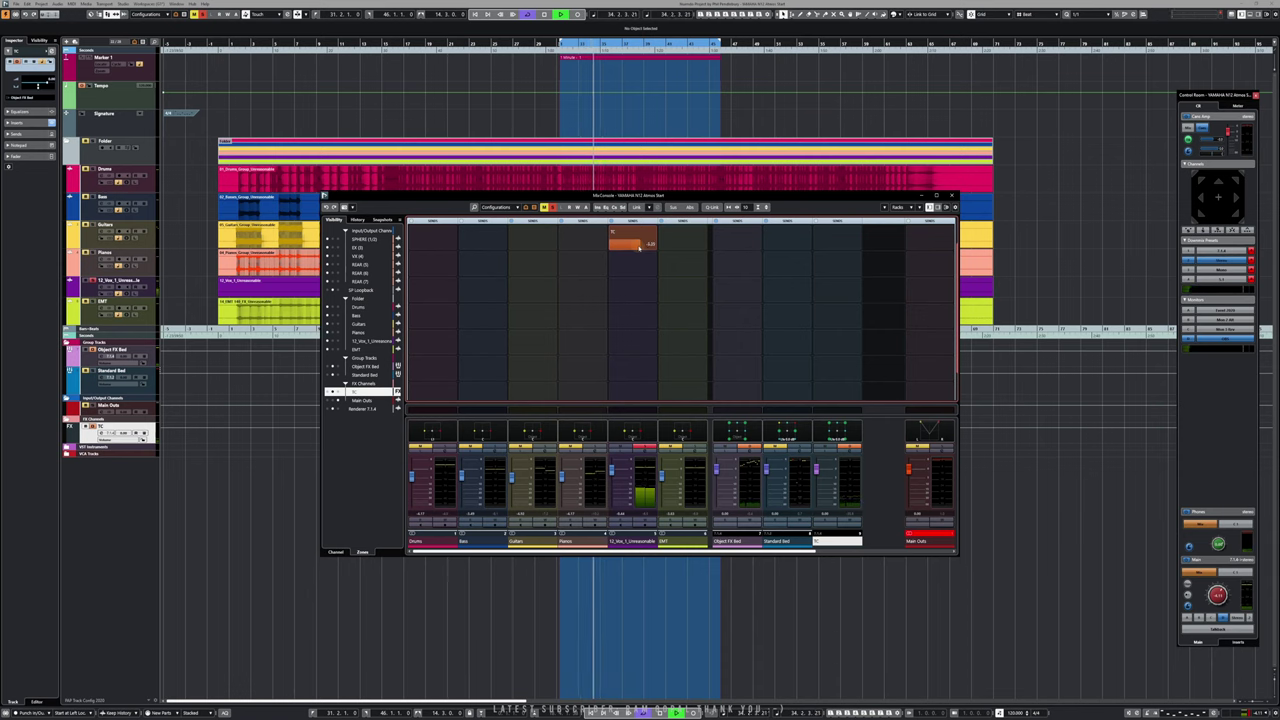
- Lower the vocal's send to the TC reverb, clear the vocal solo, and play the full mix from the cycle start
left_click_drag(643, 246, 628, 252)
key("space")
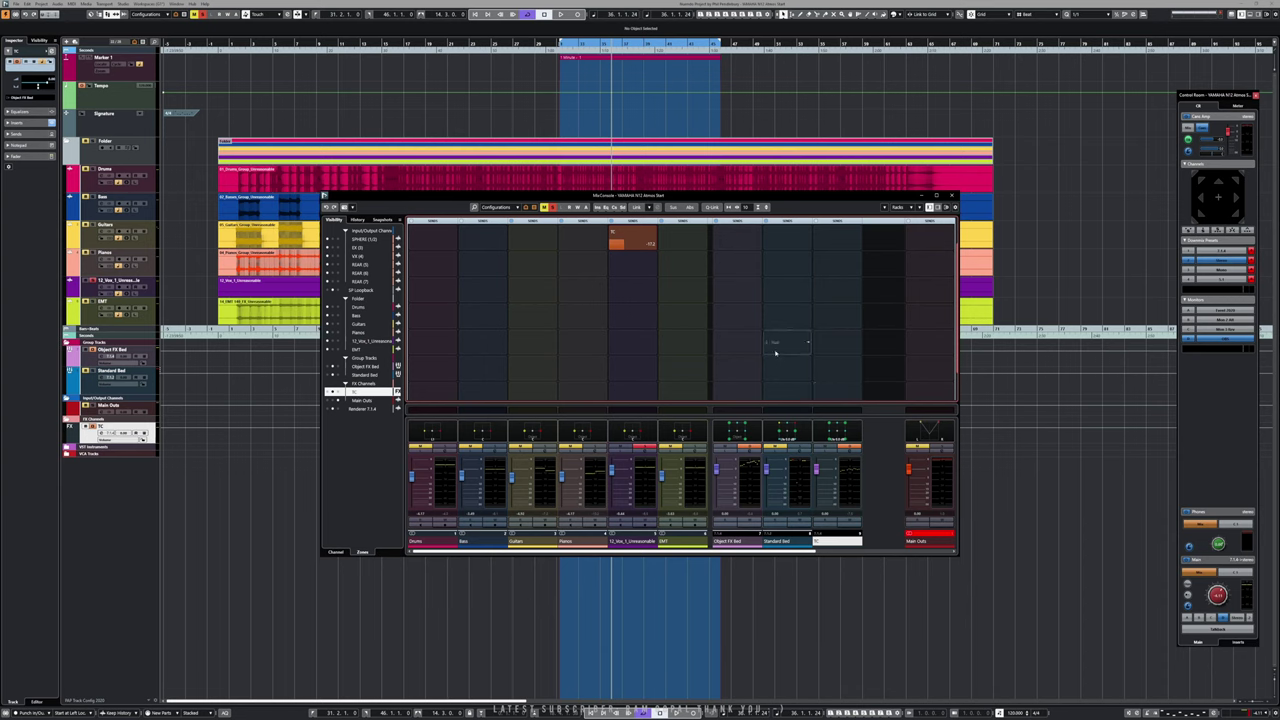
left_click(555, 208)
key("KP_1")
key("space")
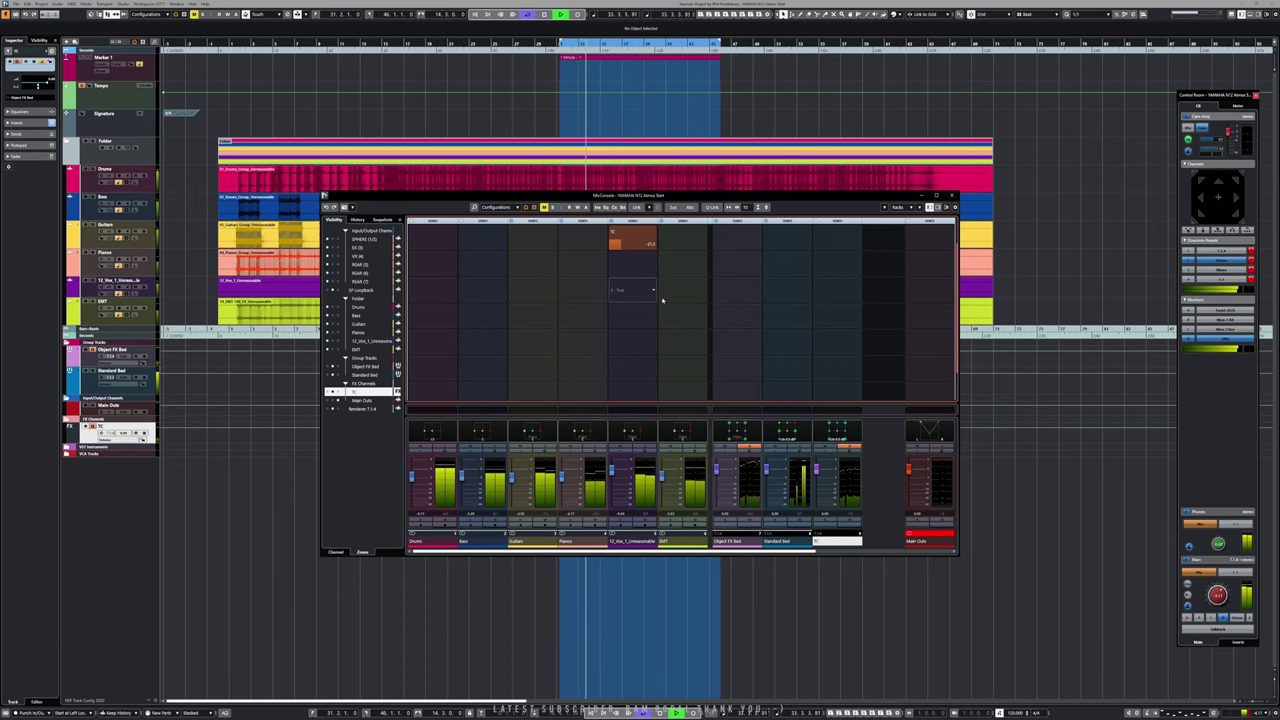
- Move the TC reverb's front sources back towards the middle of the room in the VST MultiPanner and close the panner
double_click(838, 437)
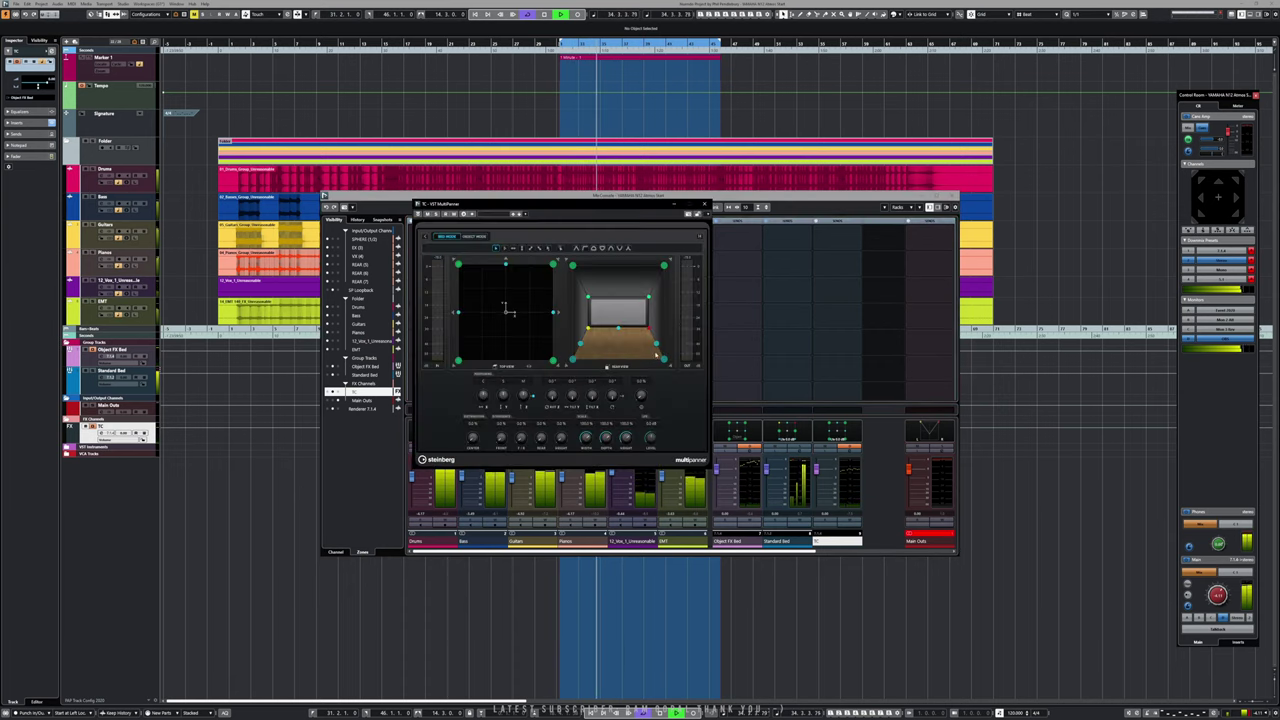
left_click_drag(552, 265, 552, 313)
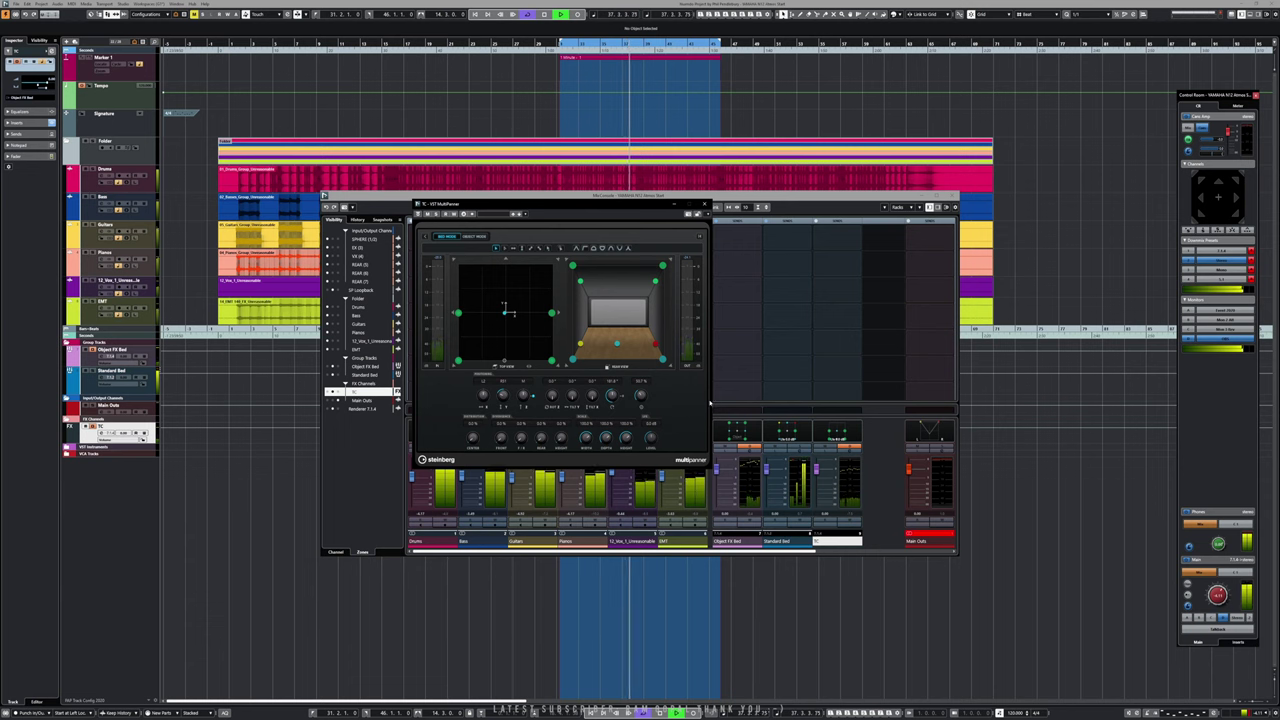
left_click(886, 484)
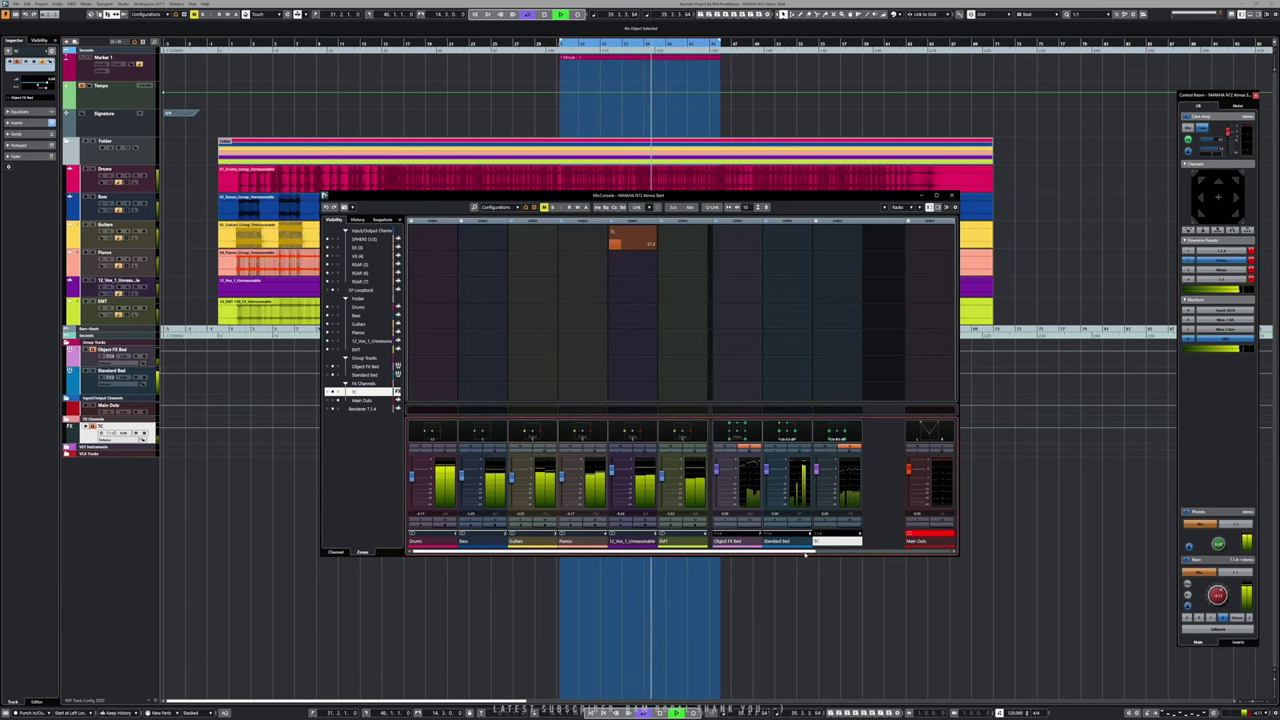
- Open the Renderer for Dolby Atmos on the Renderer 7.1.4 channel, examine its downmix options, and stop playback
left_click_drag(806, 552, 886, 554)
scroll(850, 306, "up", 3)
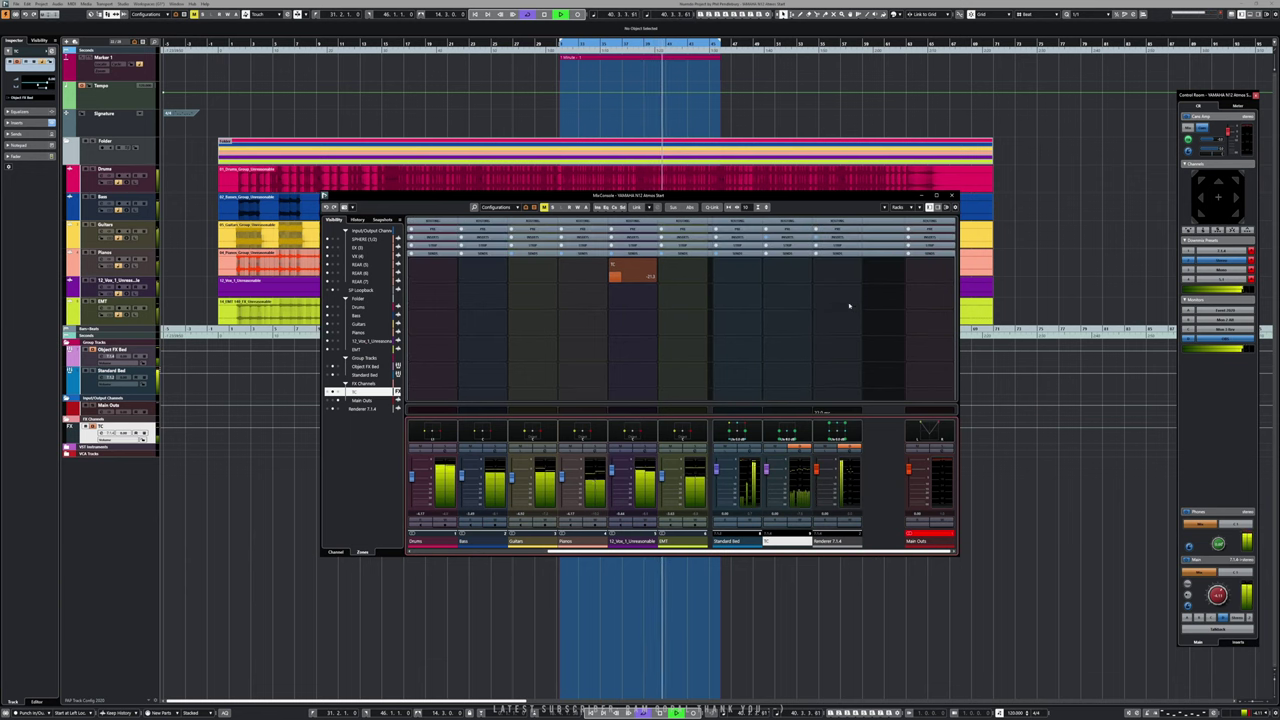
left_click(835, 238)
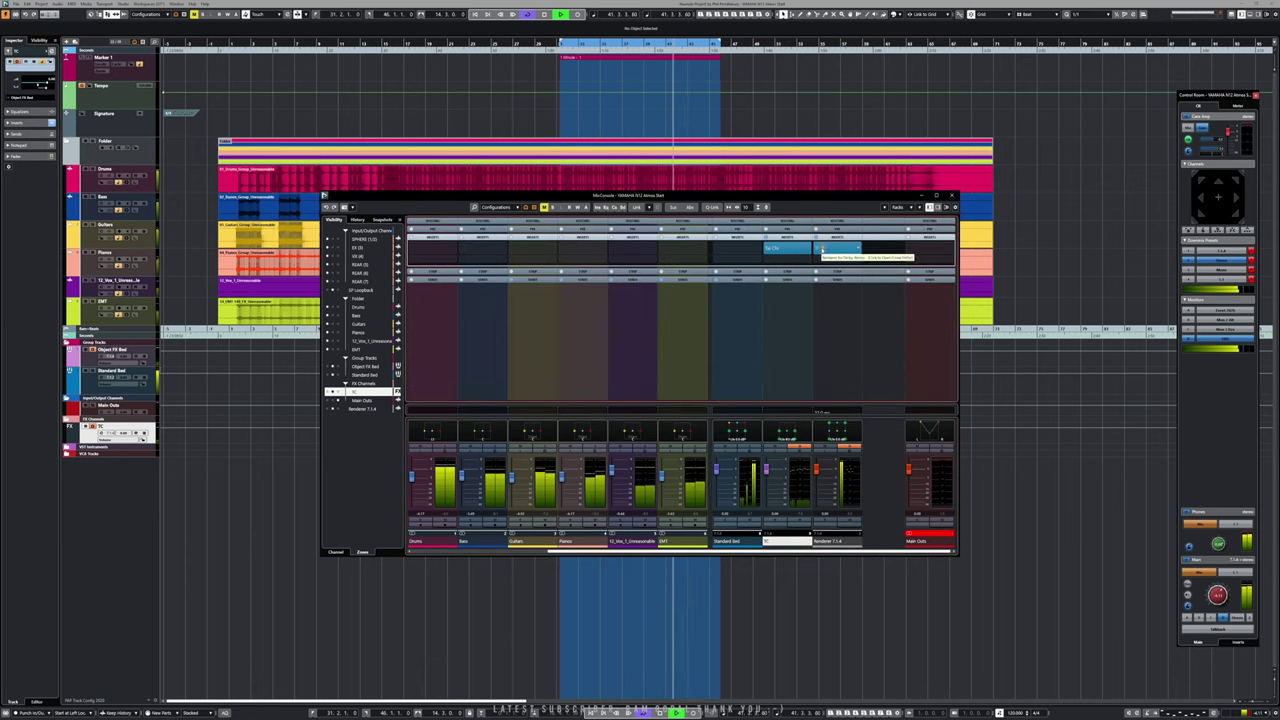
left_click(821, 248)
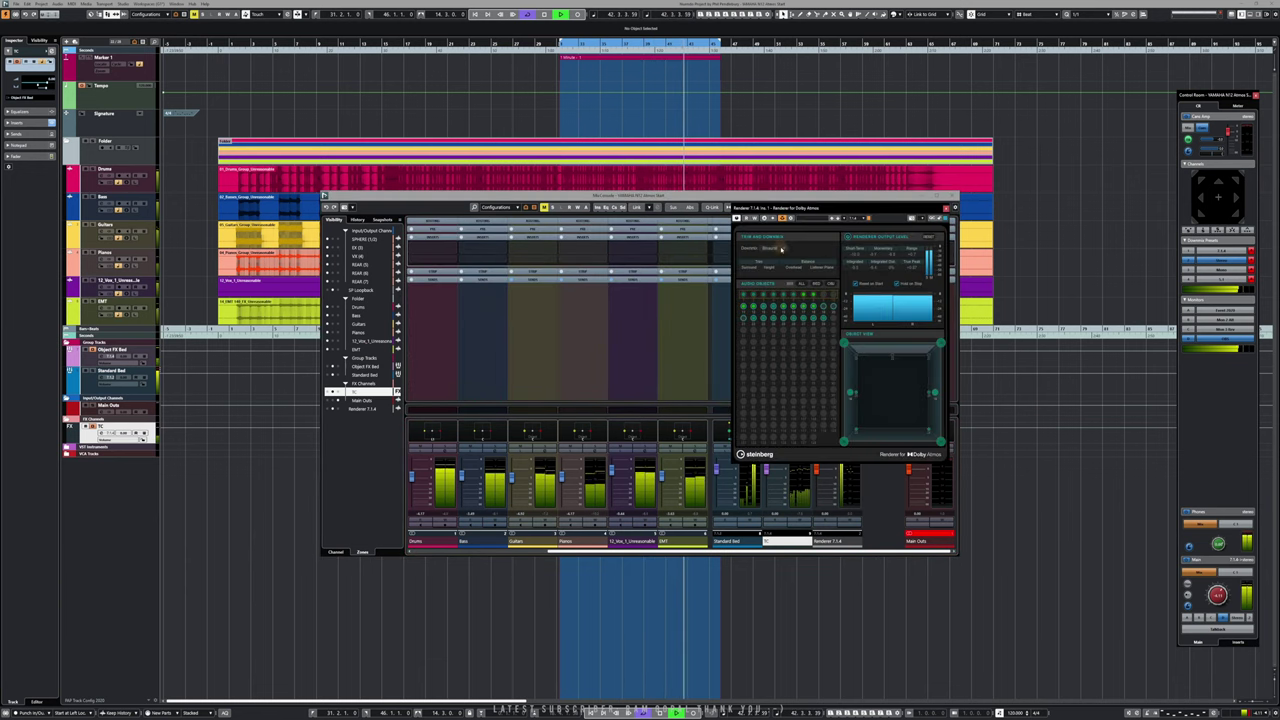
left_click(781, 249)
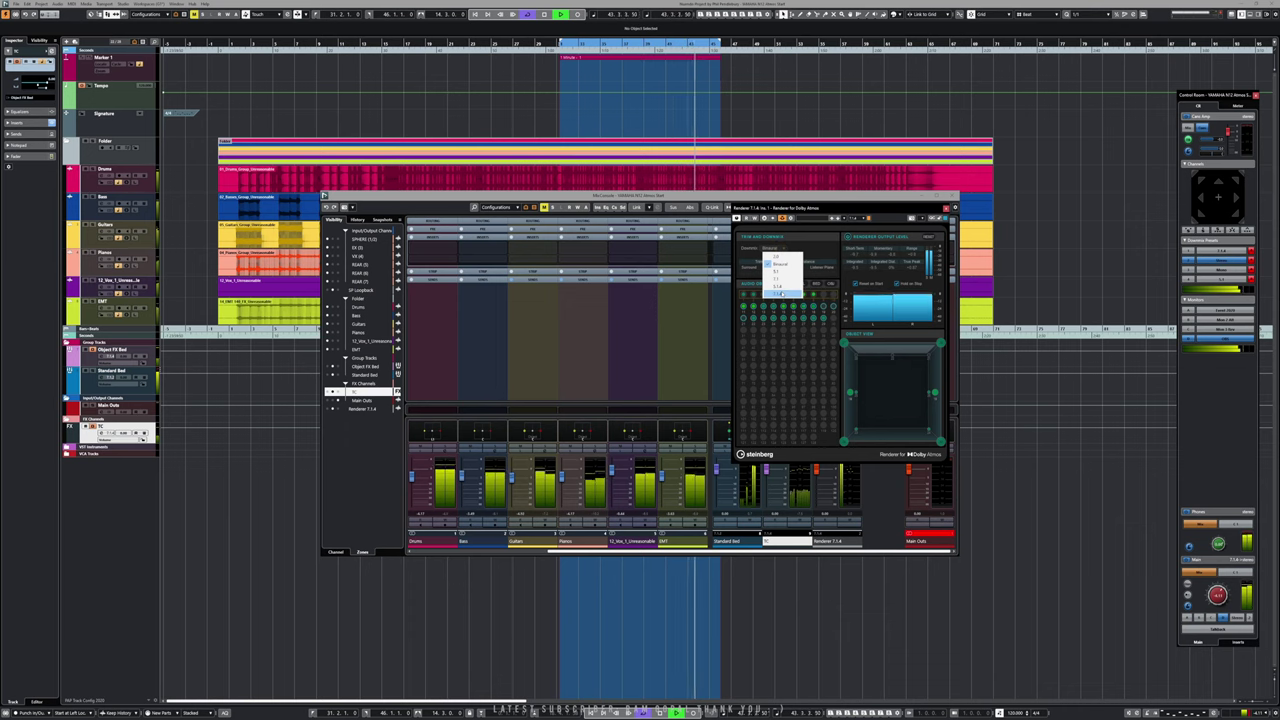
left_click(857, 207)
key("space")
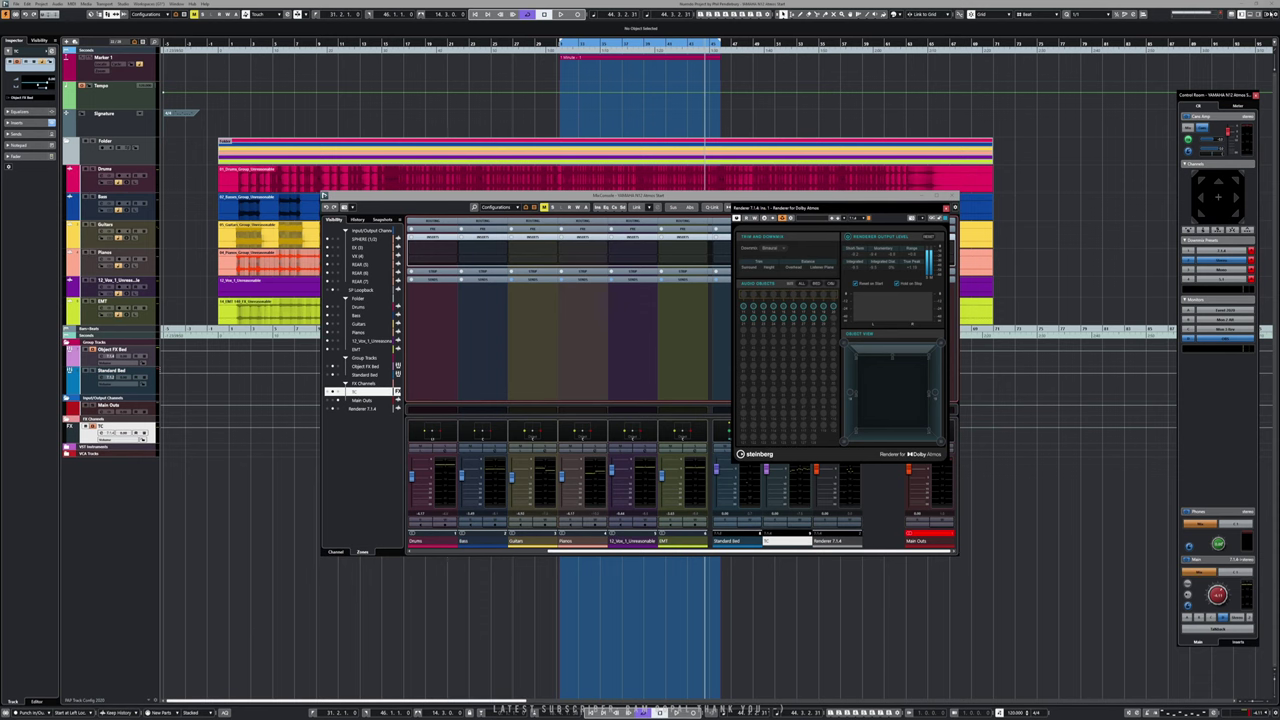
- Close both open projects without saving
left_click(1274, 4)
left_click(641, 374)
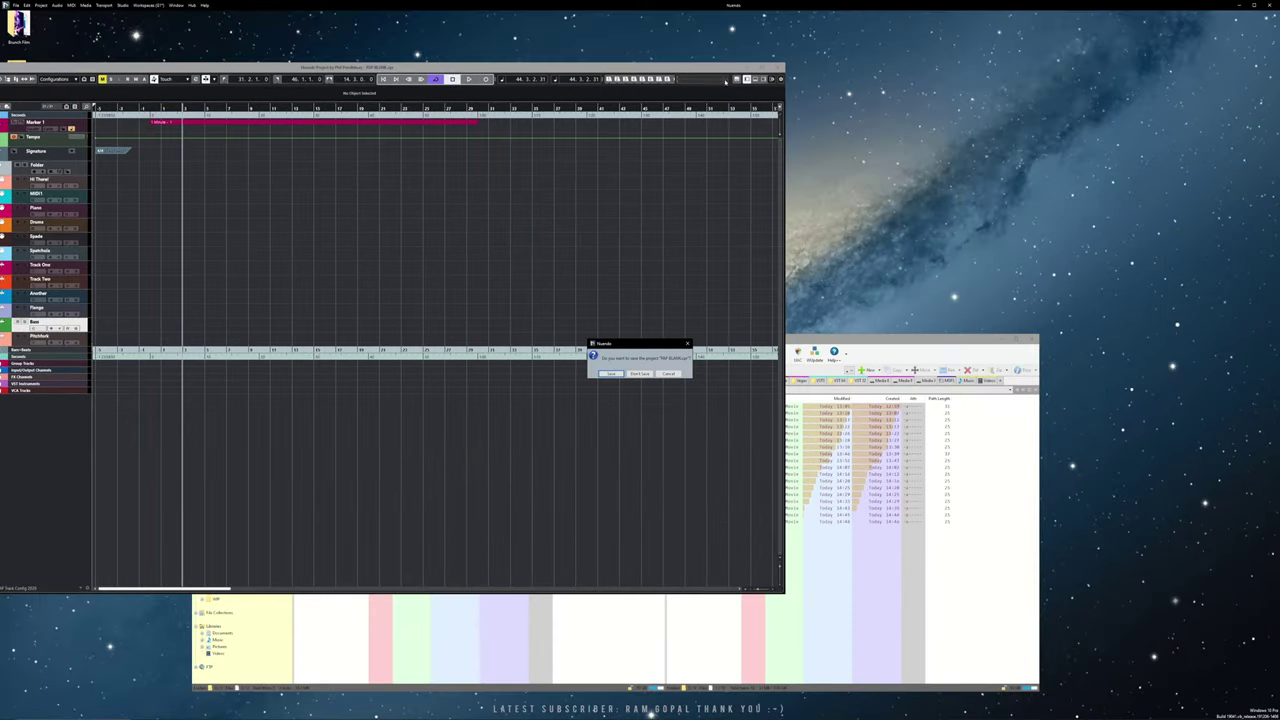
left_click(638, 375)
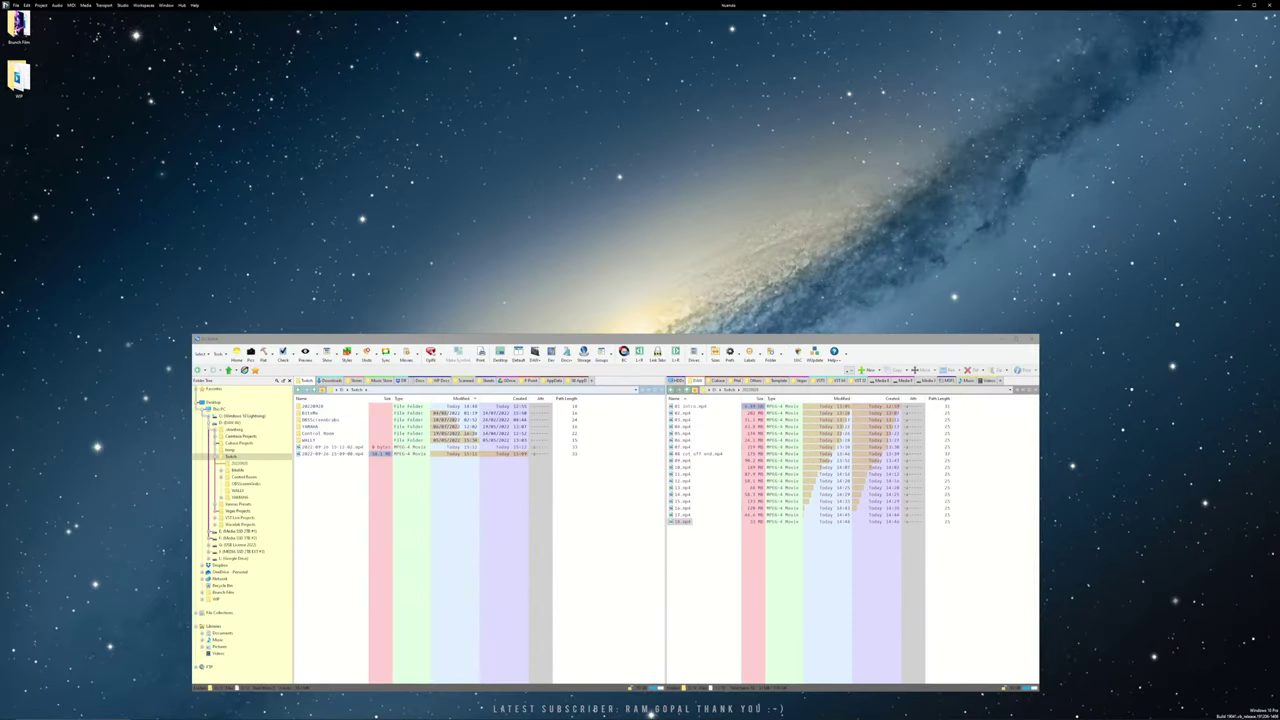
- Minimise the file manager and bring up the N12 Nuendo Sound Atmos project
left_click(182, 6)
left_click(193, 15)
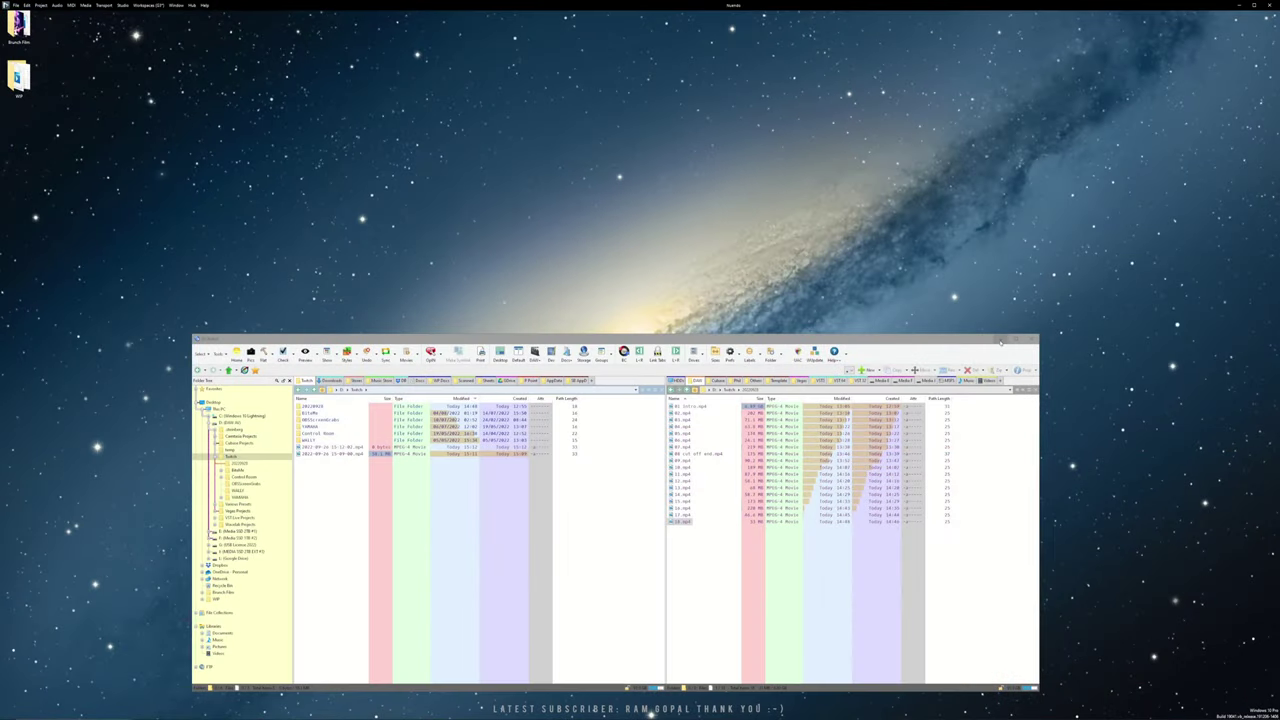
left_click(1000, 341)
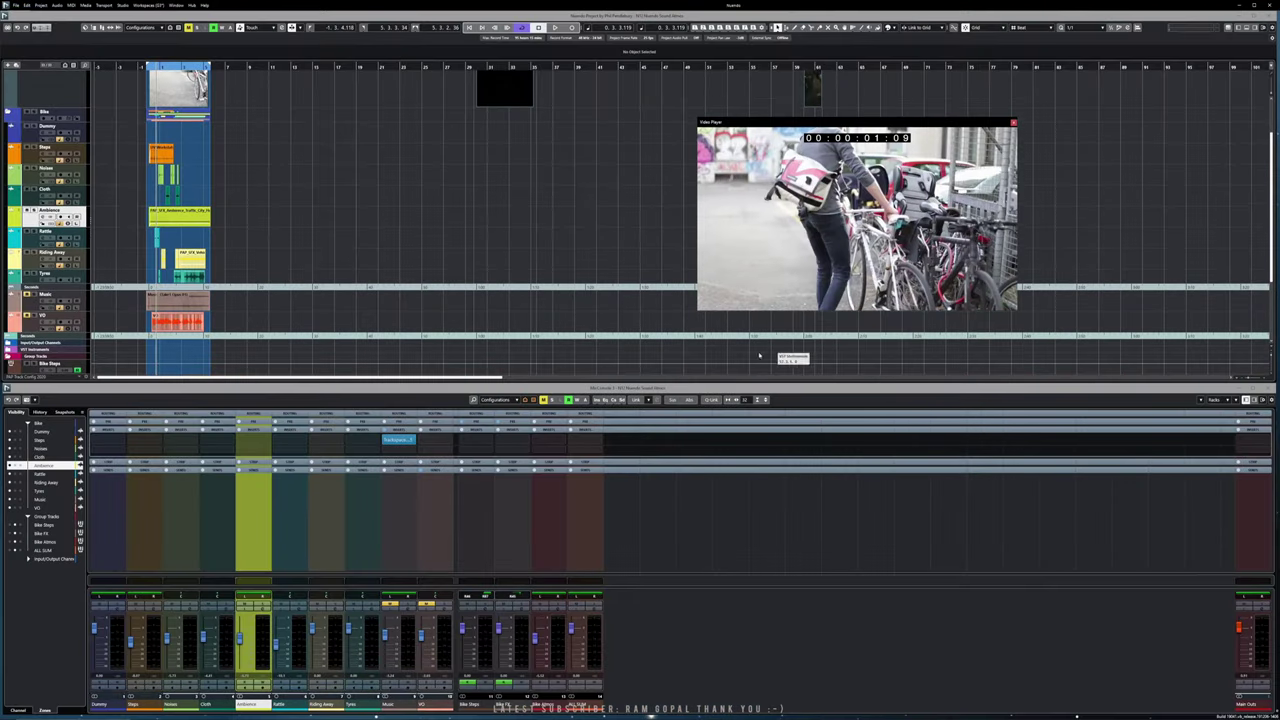
- Zoom the timeline in on the Bike scene and place the video player window clear of its events
scroll(560, 257, "up", 3)
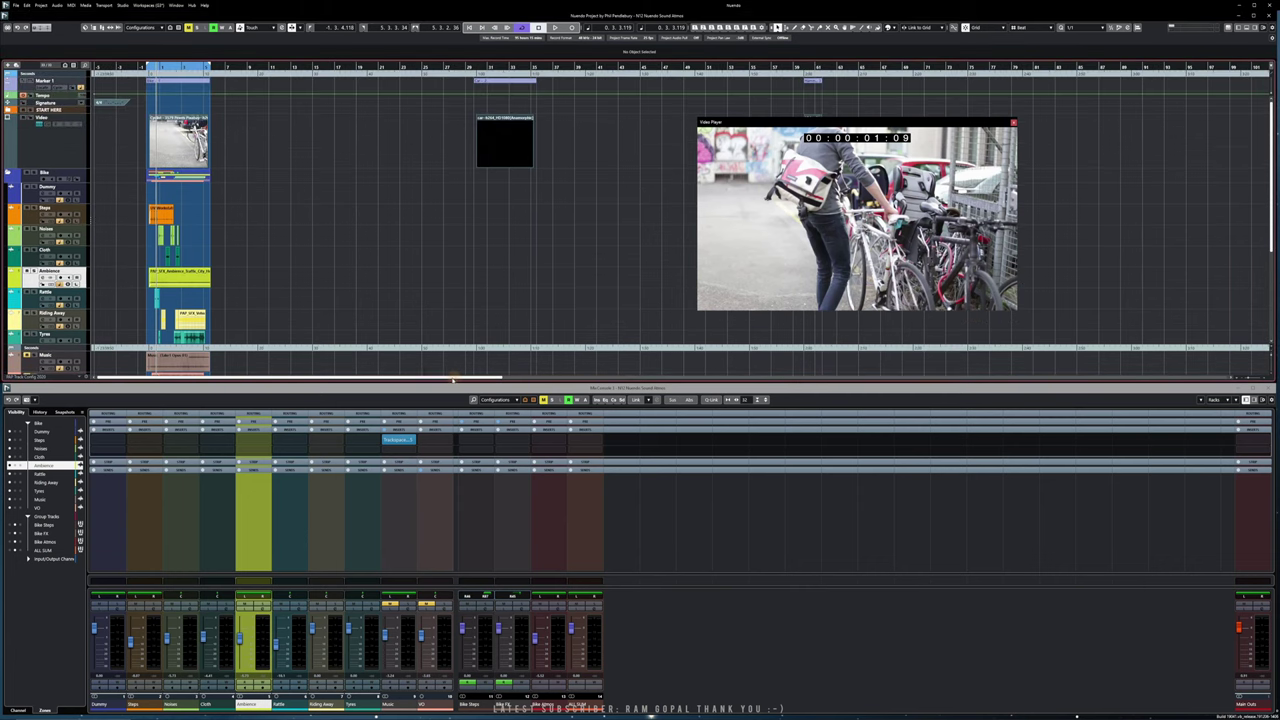
key("h")
key("h")
key("h")
key("h")
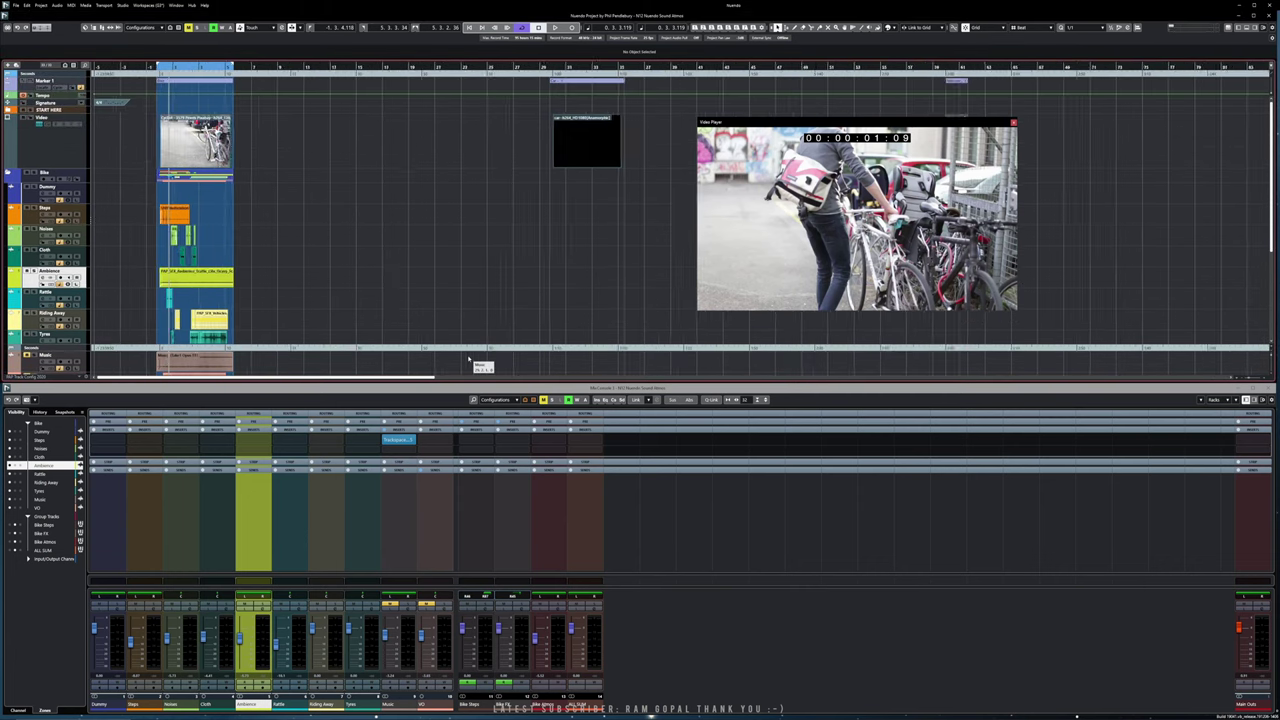
key("h")
key("h")
key("h")
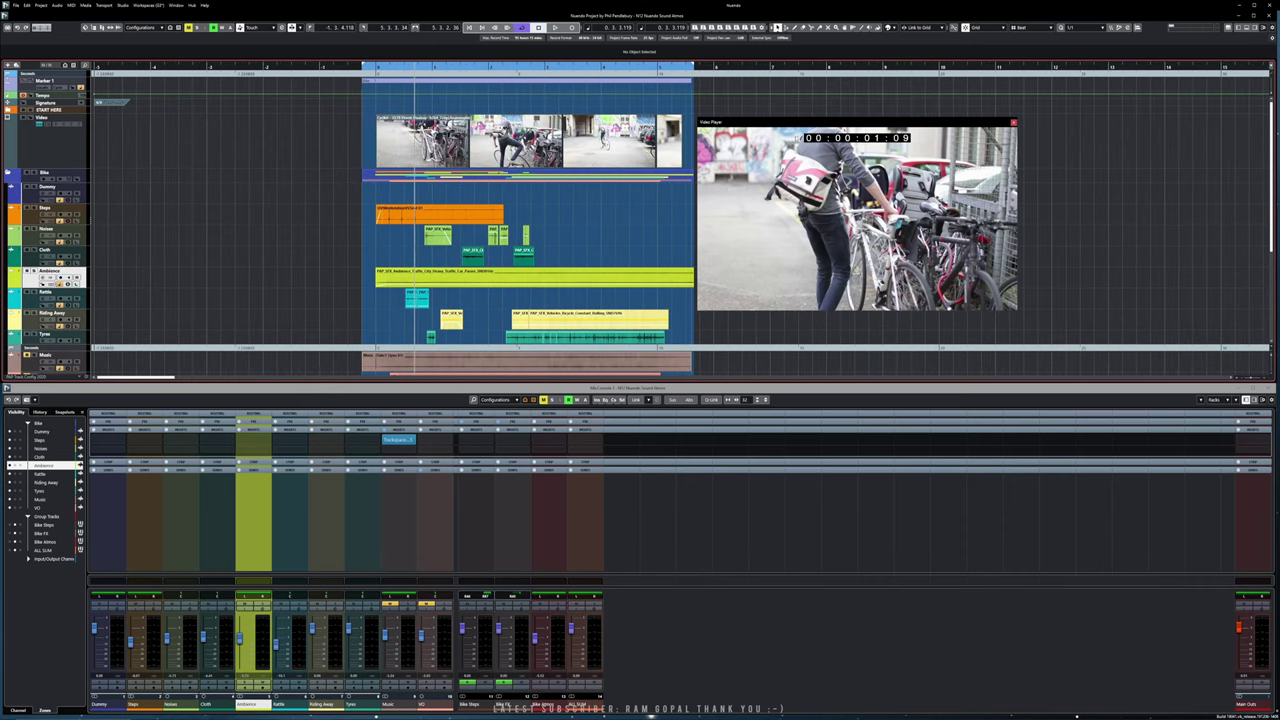
left_click_drag(785, 124, 821, 130)
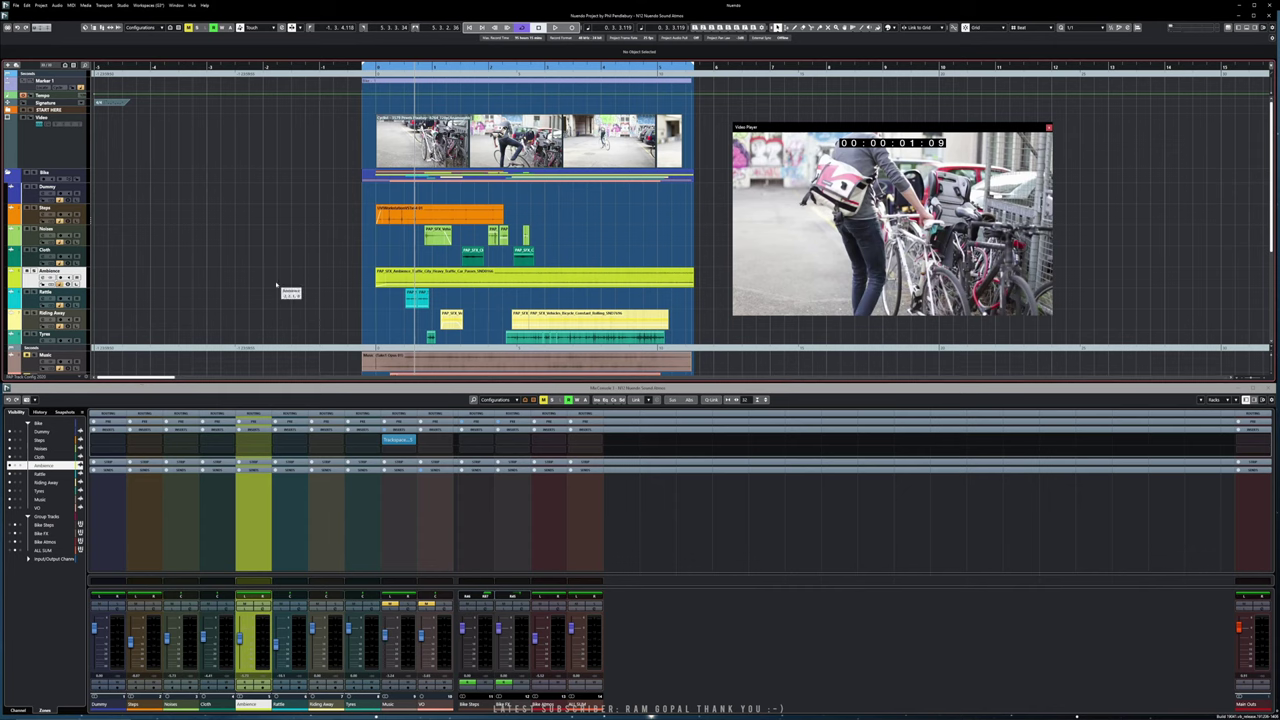
left_click_drag(798, 131, 774, 130)
- Play the Bike scene, show the Control Room, and replay the scene from its start before stopping
key("space")
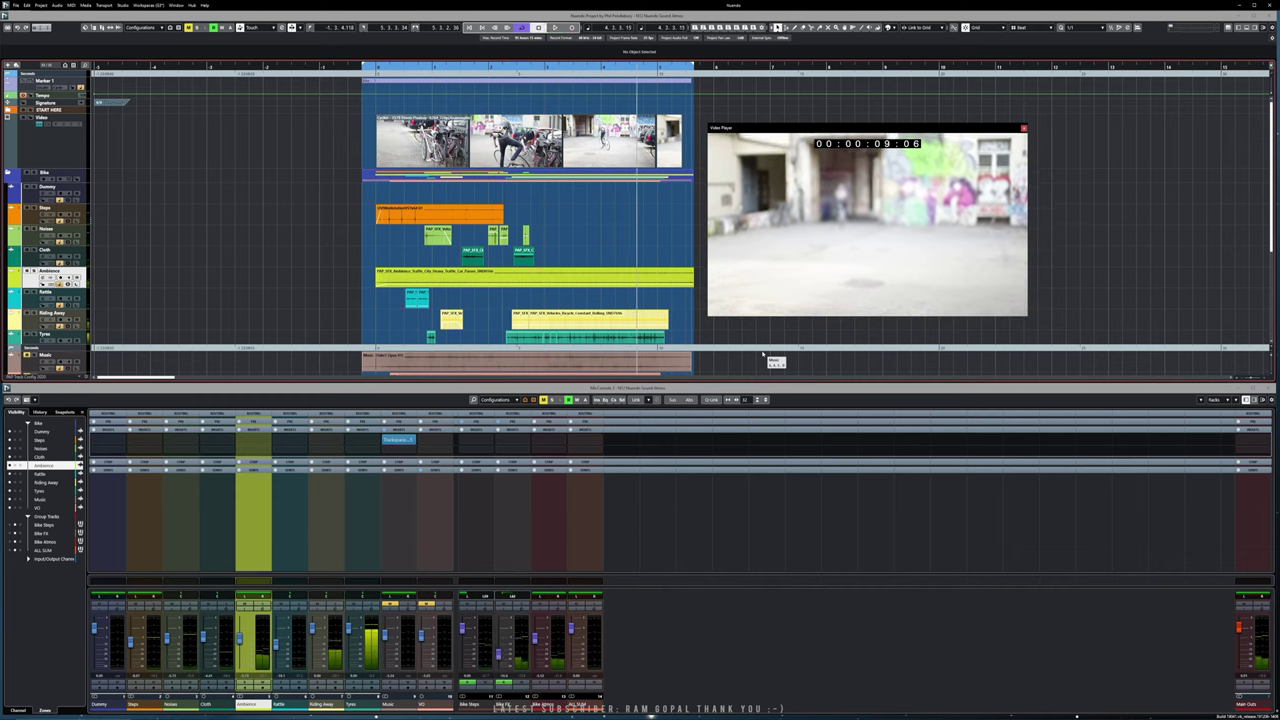
key("F5")
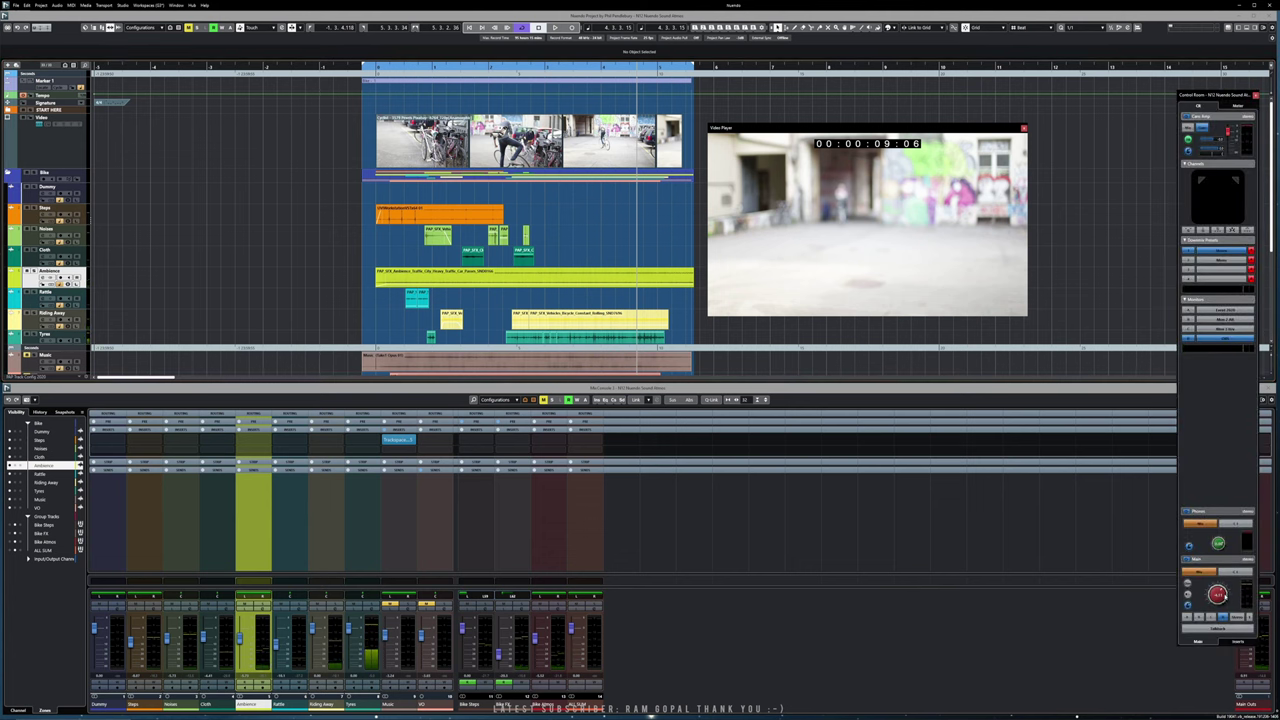
key("KP_1")
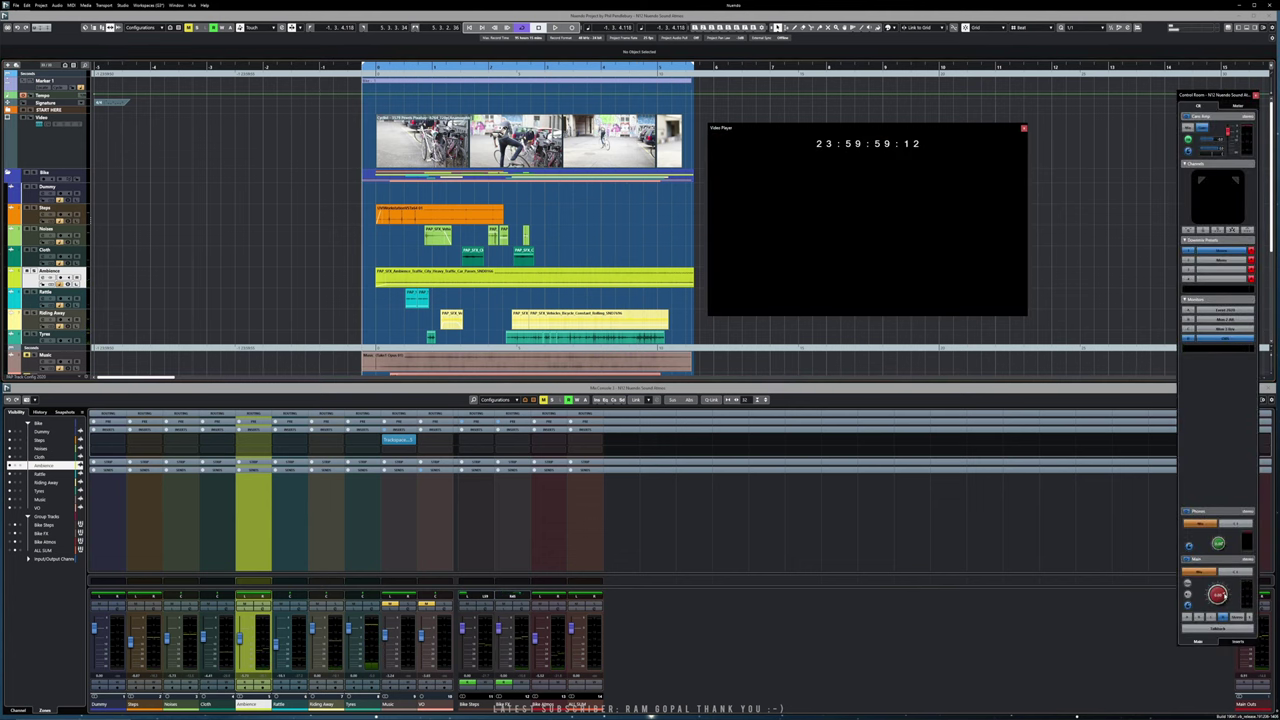
key("space")
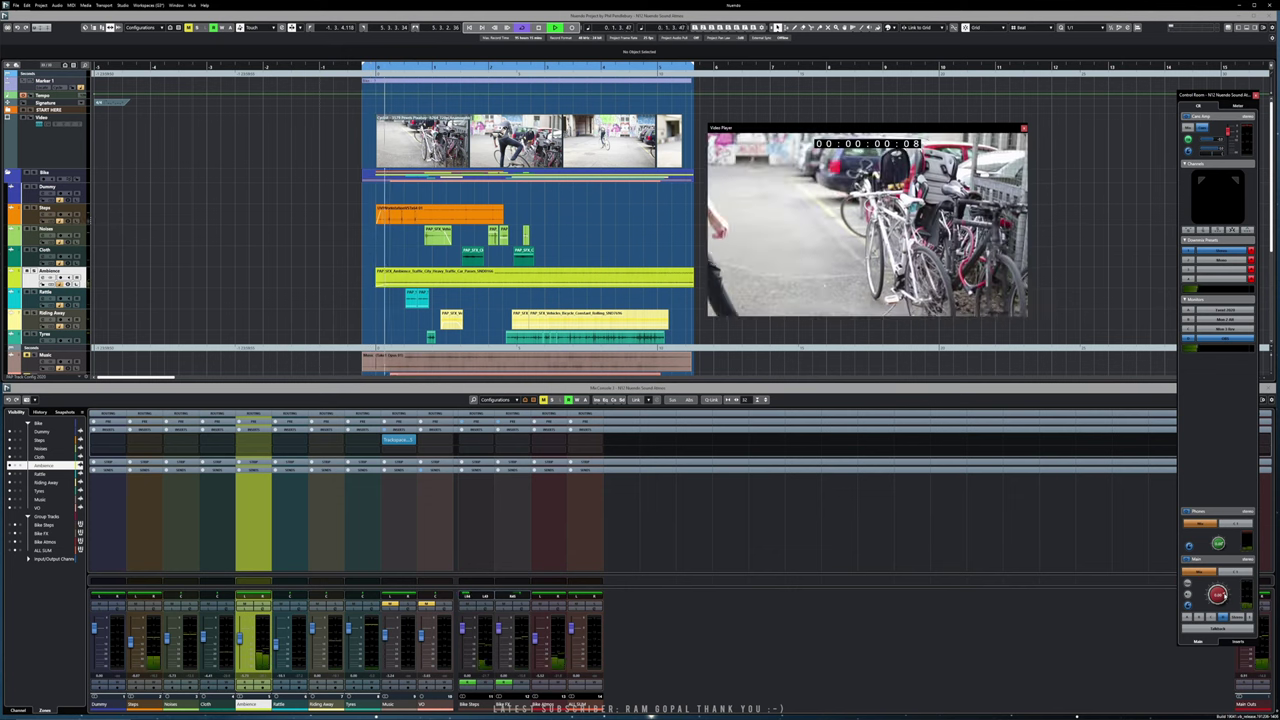
key("space")
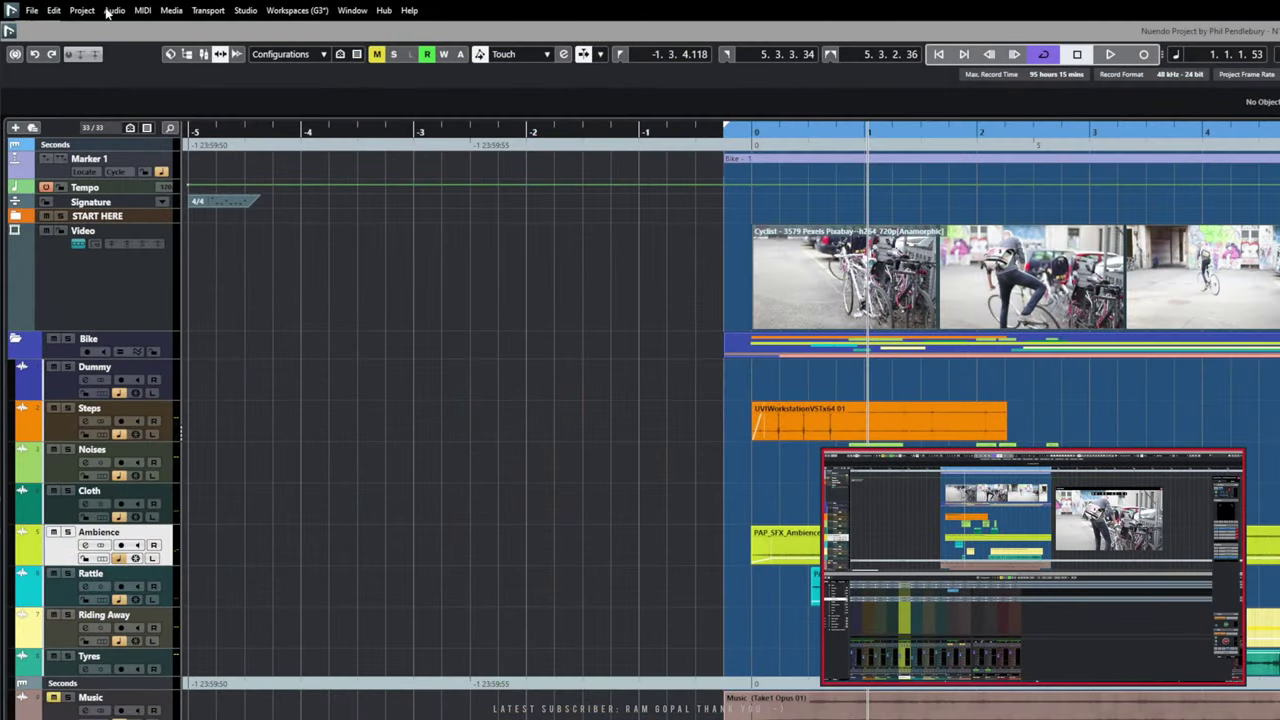
- Use the Setup Assistant in ADM Authoring for Dolby Atmos to add a 7.1.4 main mix channel with renderer and a 7.1.2 bed
left_click(95, 11)
left_click(125, 174)
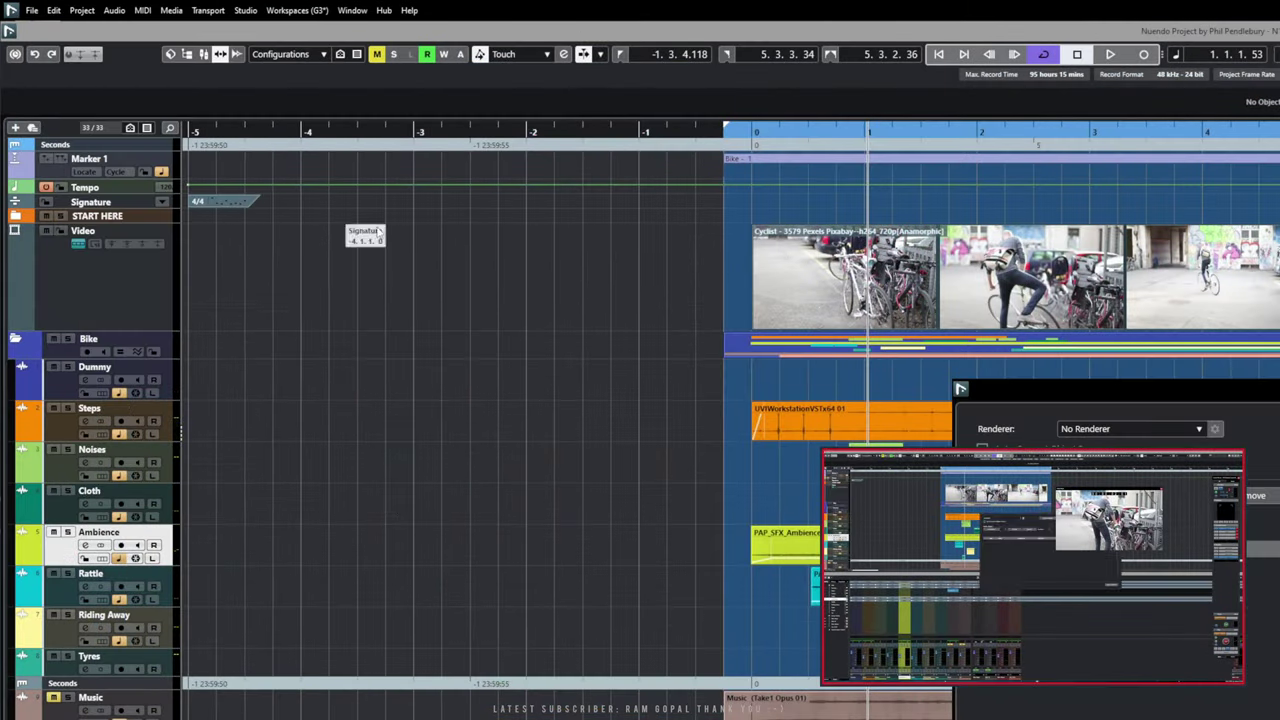
left_click_drag(1275, 391, 1179, 665)
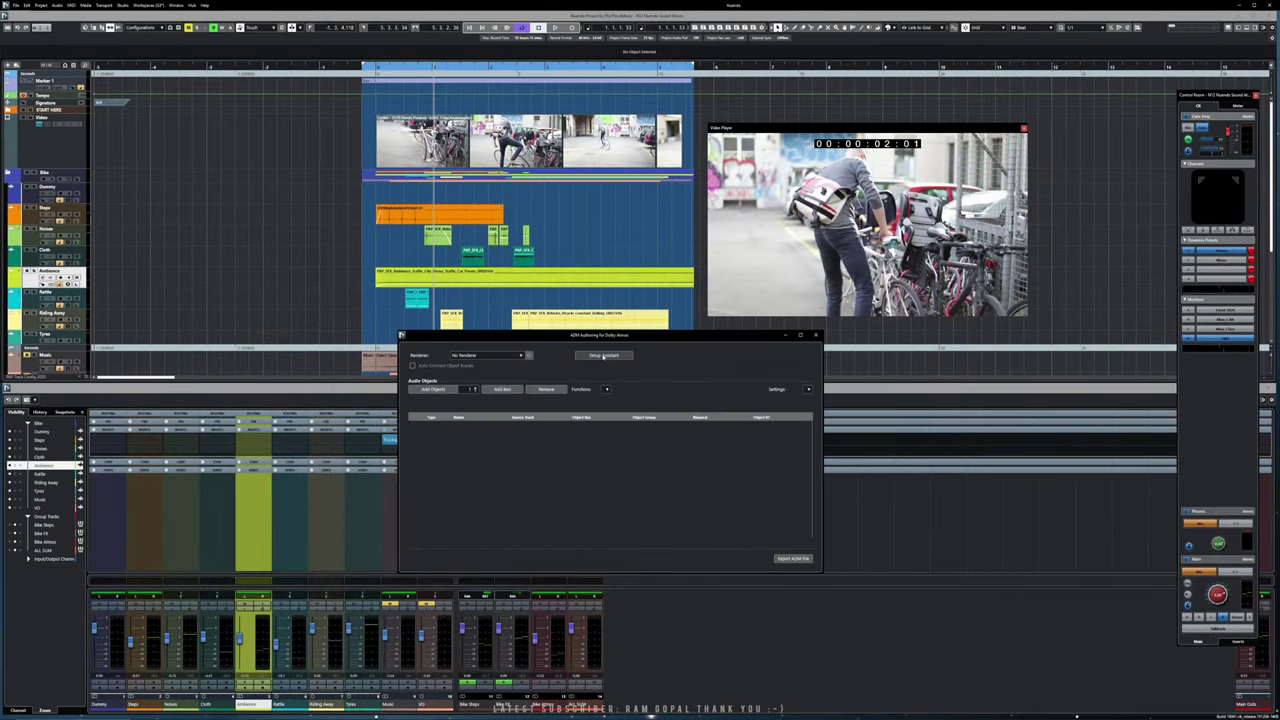
left_click(603, 356)
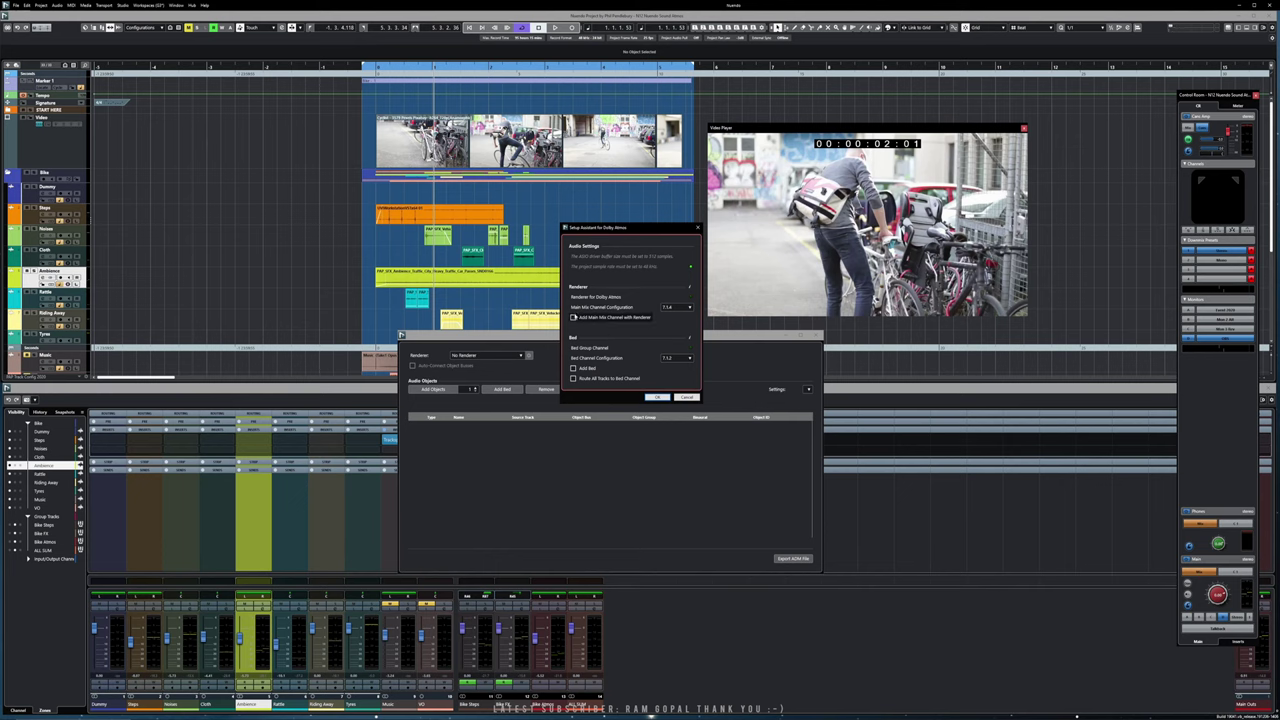
left_click(573, 317)
left_click(657, 397)
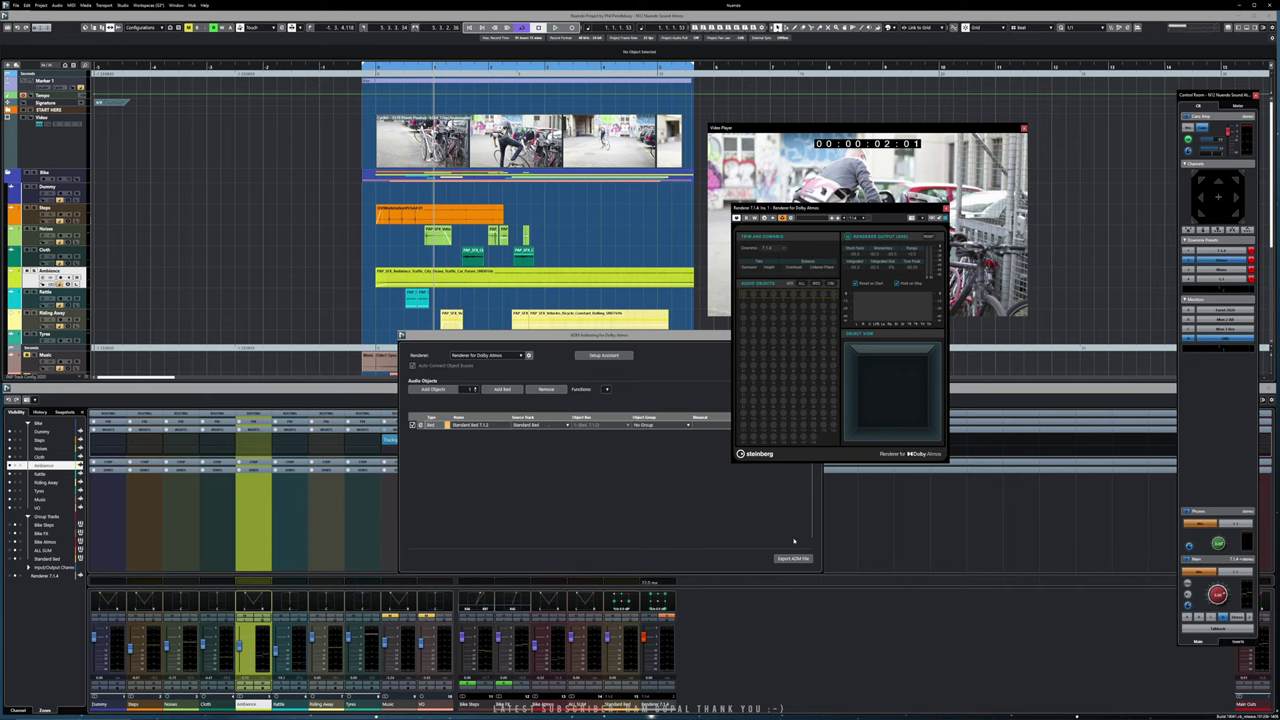
- Clear the ADM Authoring window from view and place the renderer window beneath the video player
left_click(755, 519)
left_click_drag(685, 343, 662, 256)
left_click(663, 253)
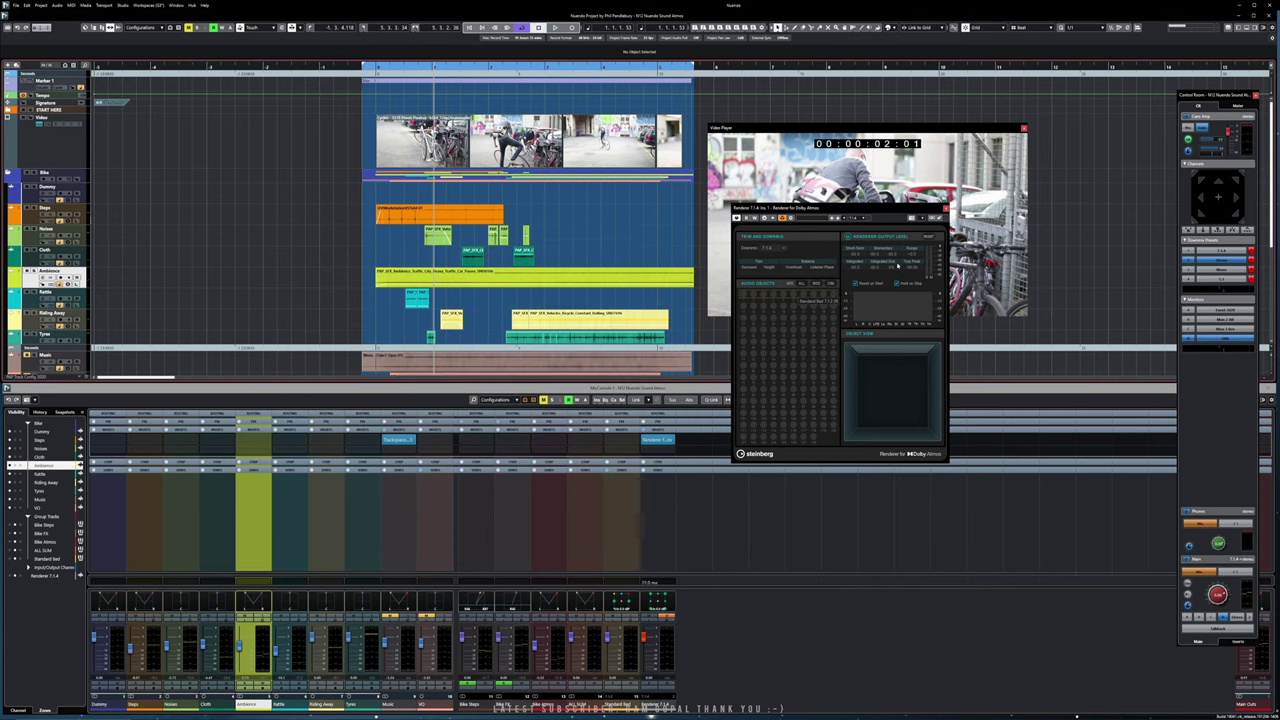
left_click_drag(868, 211, 853, 341)
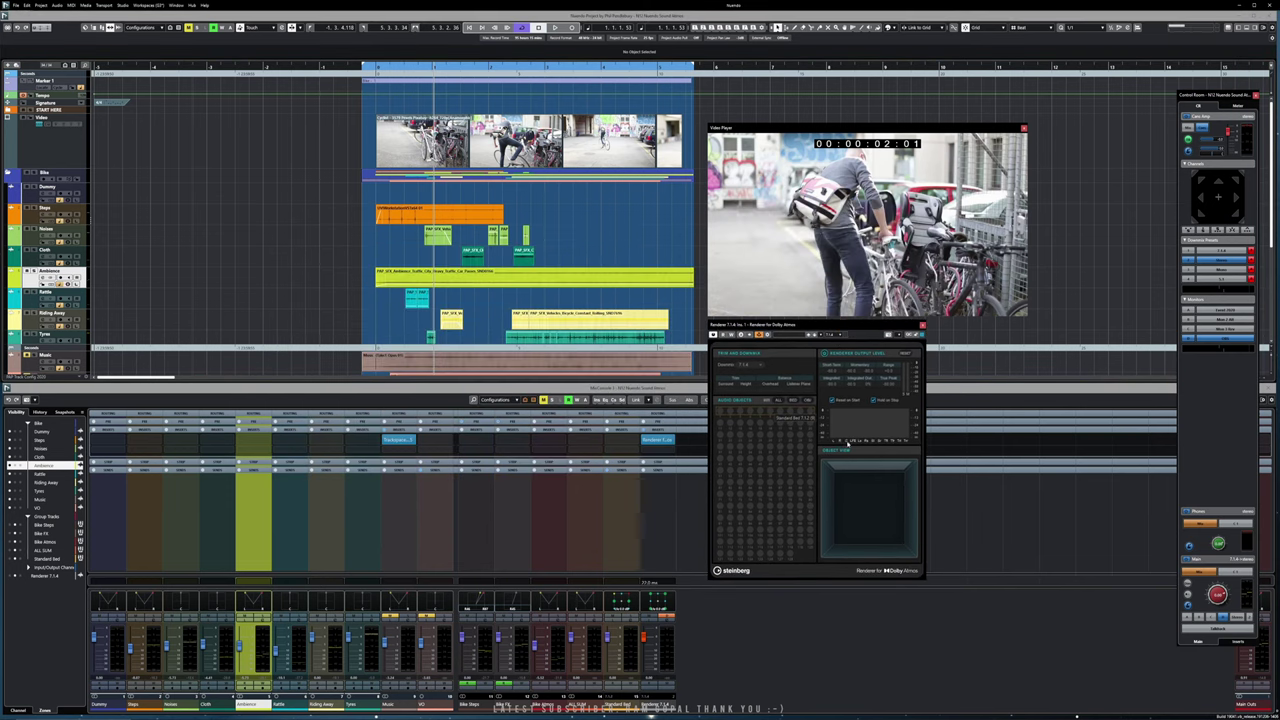
- Play the Bike scene from its start to check the signal reaching the renderer, then stop playback
key("KP_1")
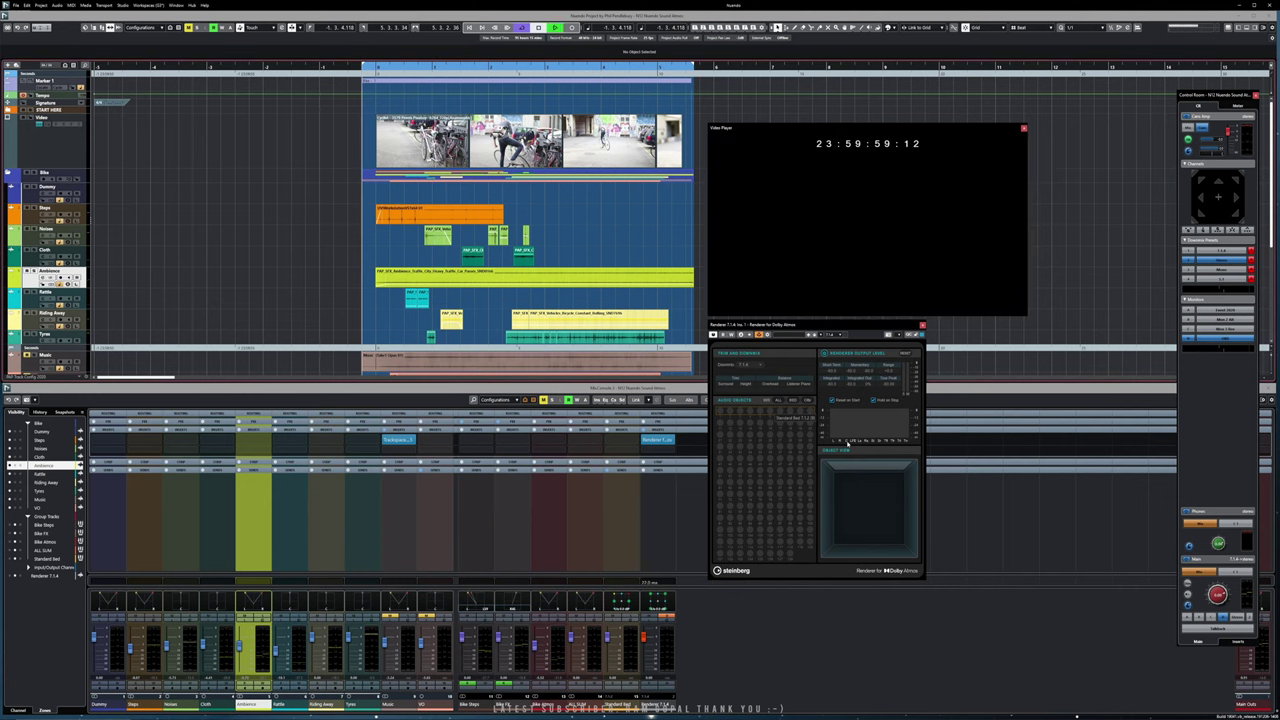
key("space")
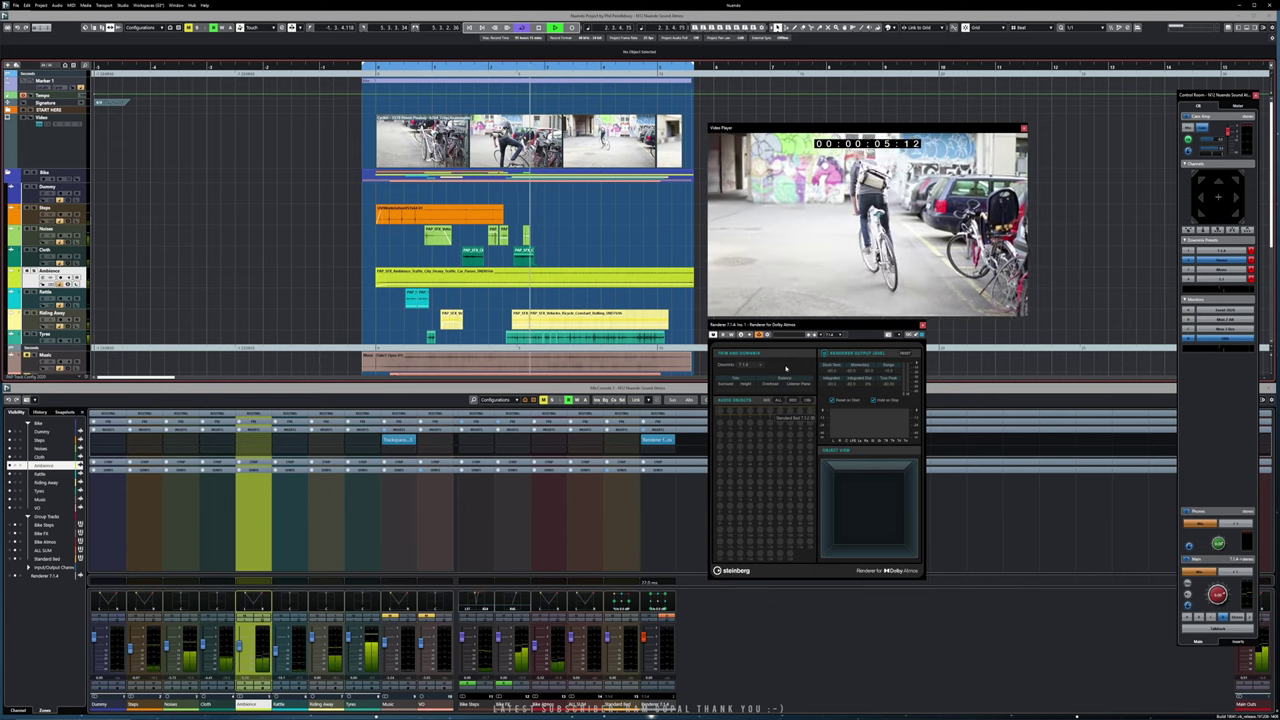
key("space")
left_click_drag(777, 324, 776, 321)
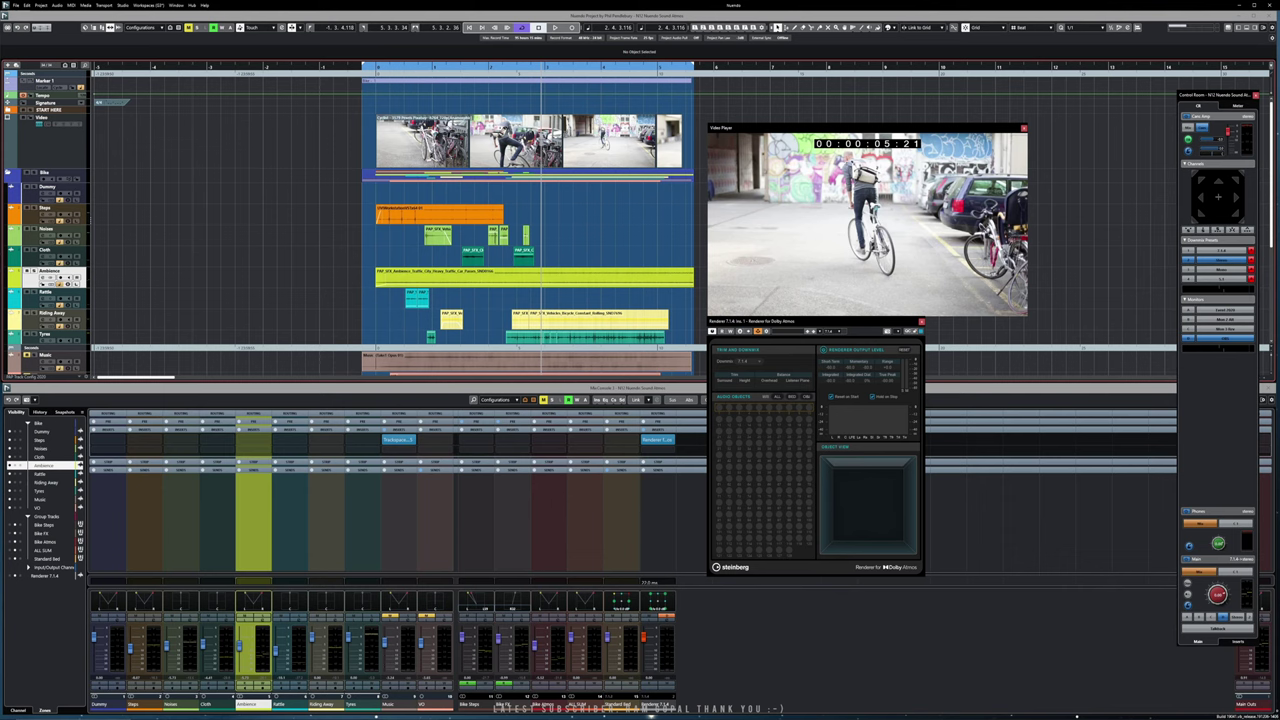
- Bring ADM Authoring for Dolby Atmos forward, review the Standard Bed 7.1.2 entry, and close the window
key("alt+Tab")
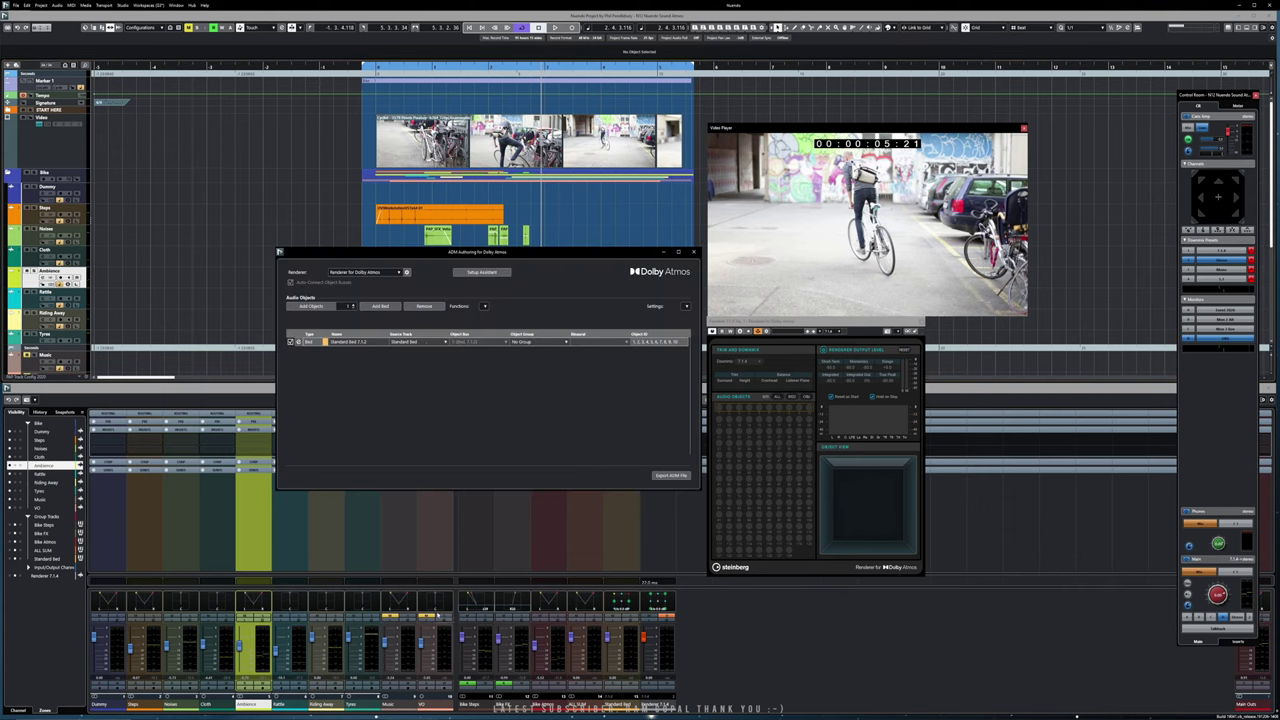
left_click_drag(476, 254, 532, 257)
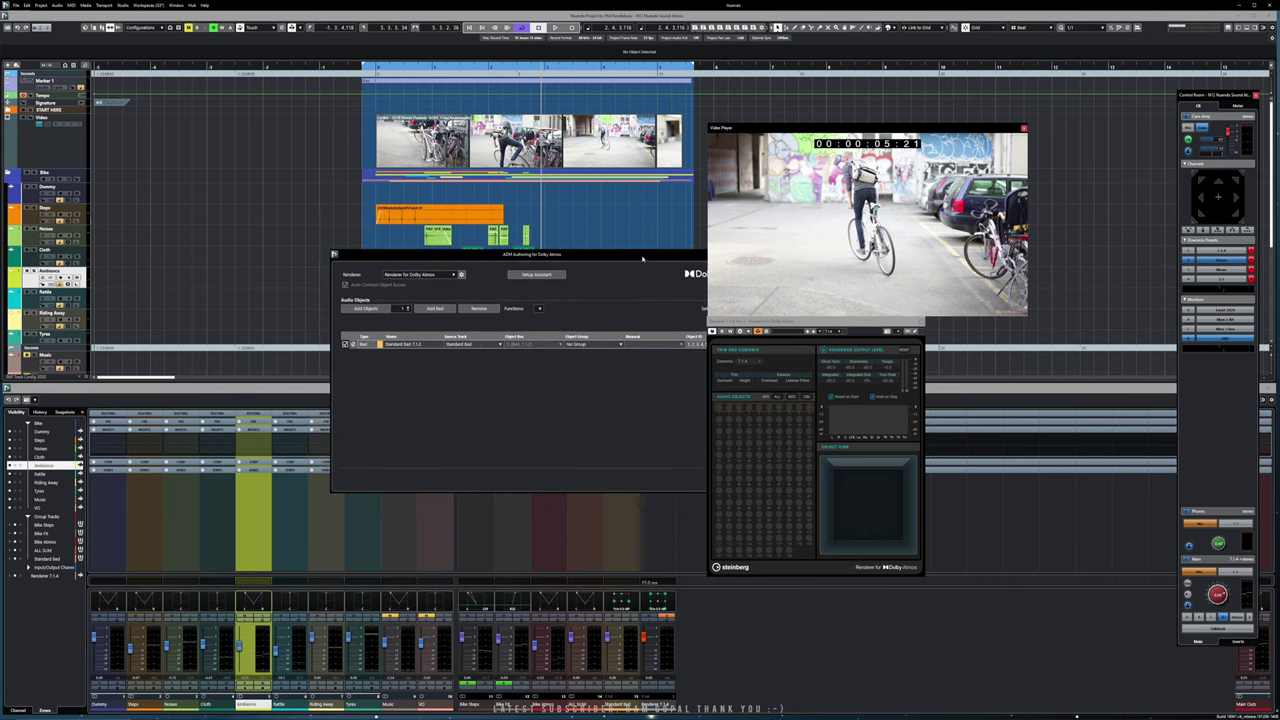
left_click_drag(643, 259, 596, 260)
left_click(701, 253)
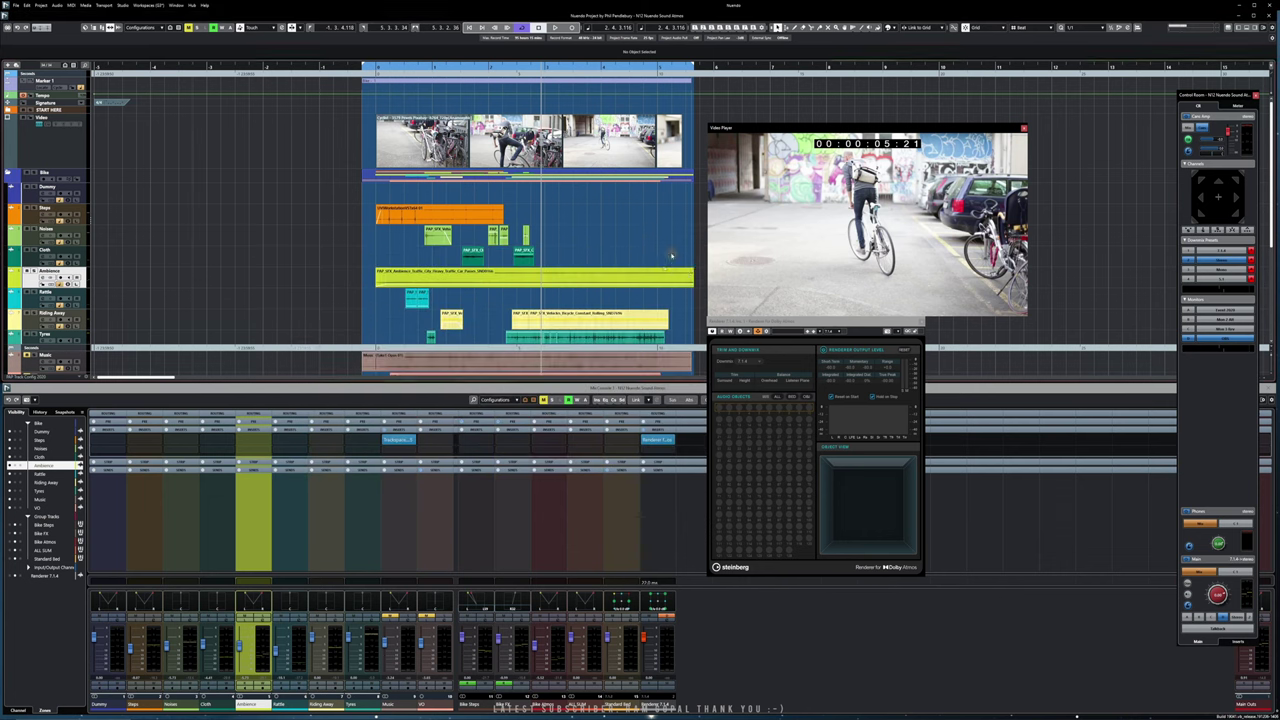
- Move the renderer window slightly away from the mixer channels and route the Bike Atmos group's output to Standard Bed
left_click(617, 545)
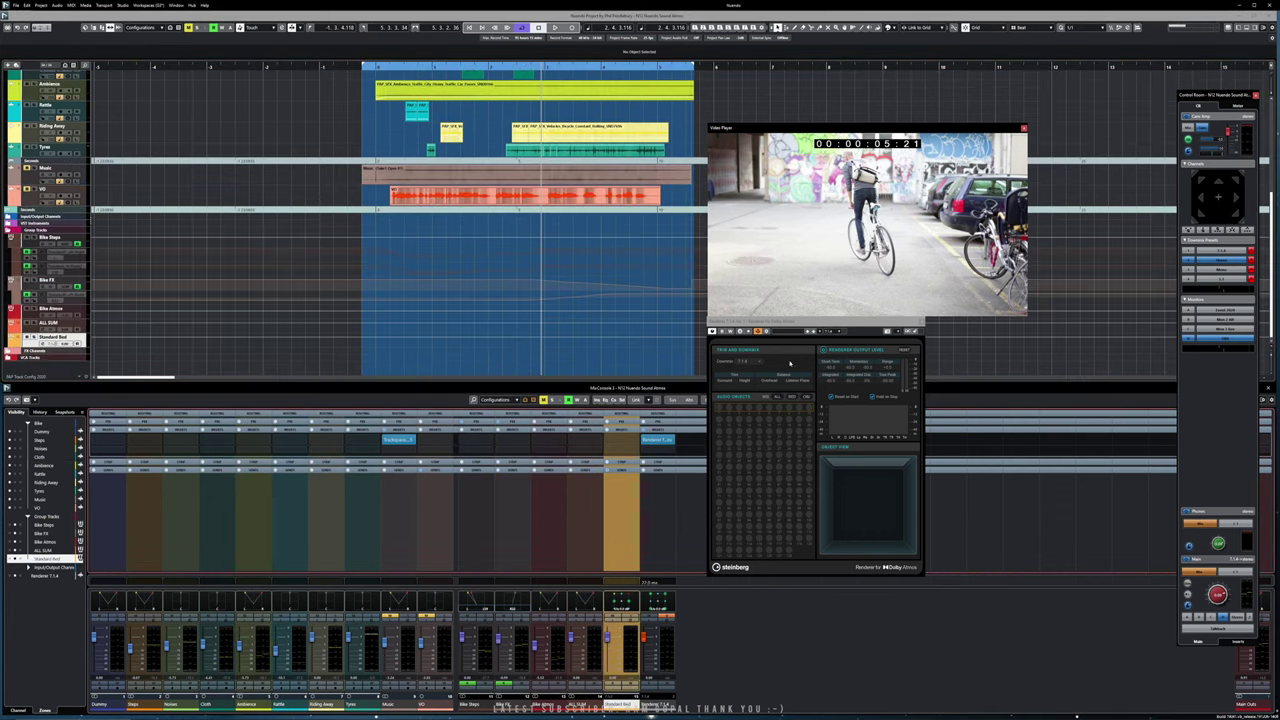
left_click_drag(753, 320, 775, 322)
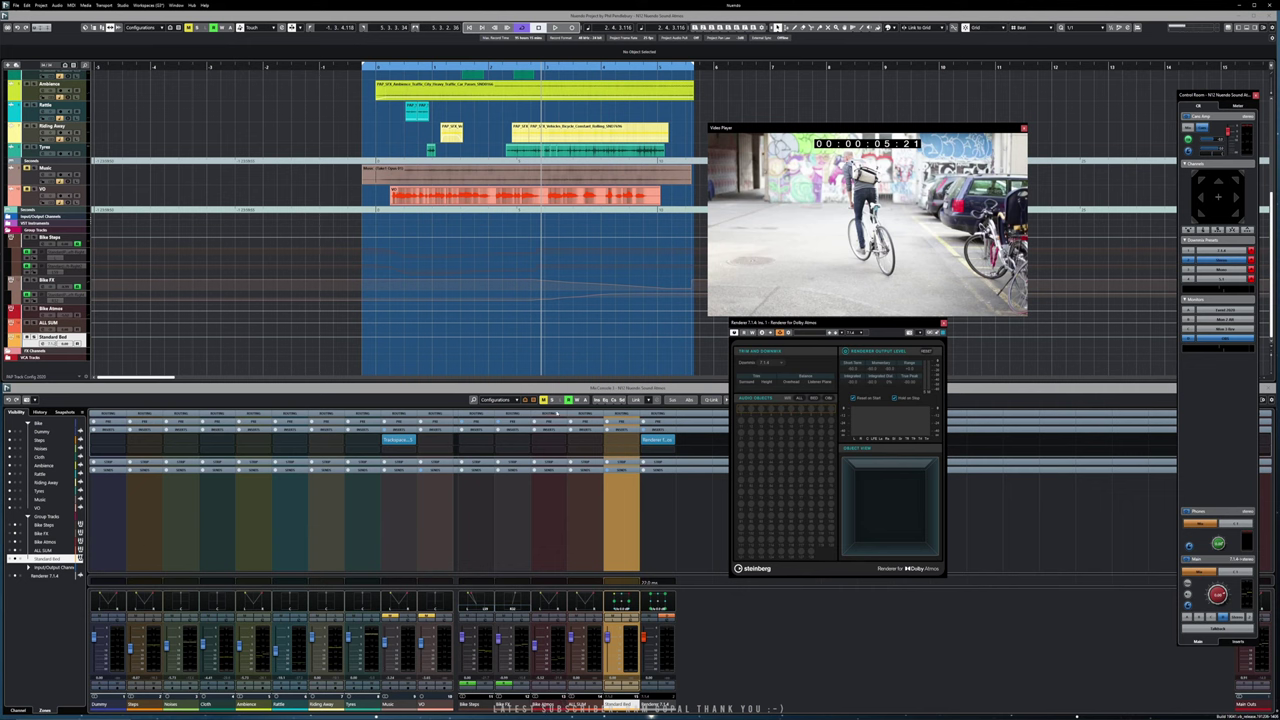
scroll(555, 430, "up", 2)
left_click(560, 437)
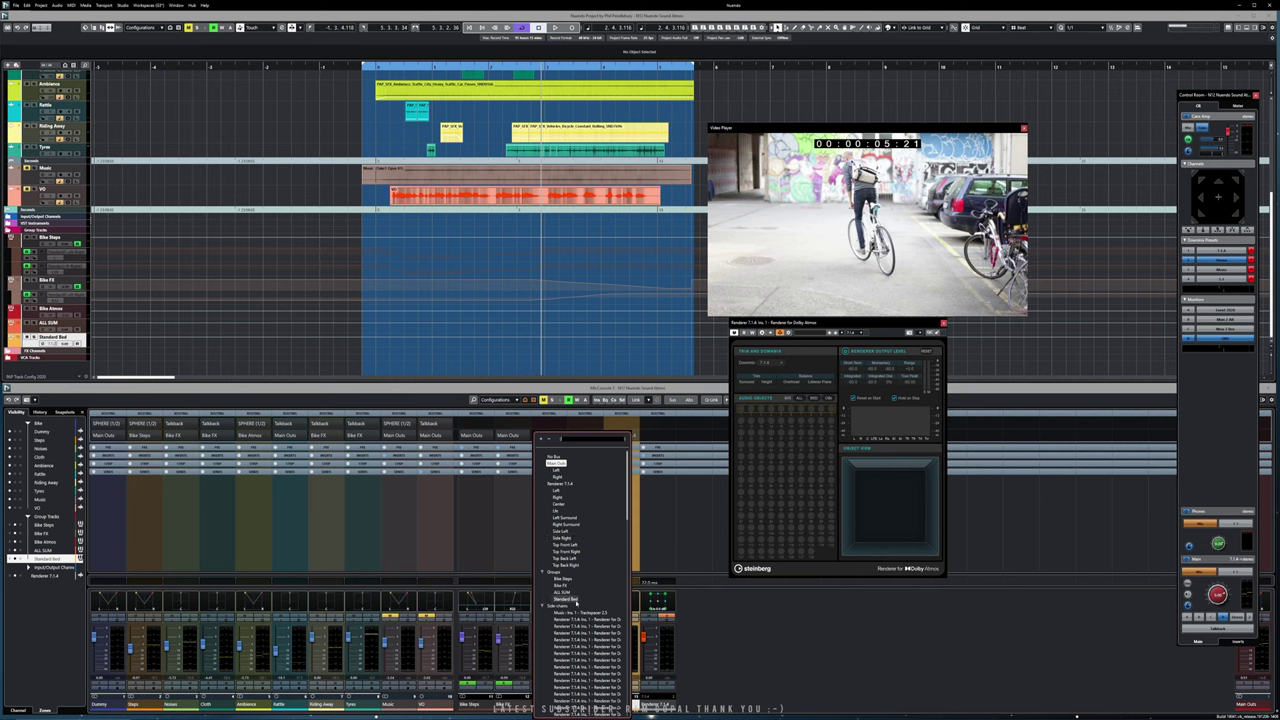
left_click(573, 601)
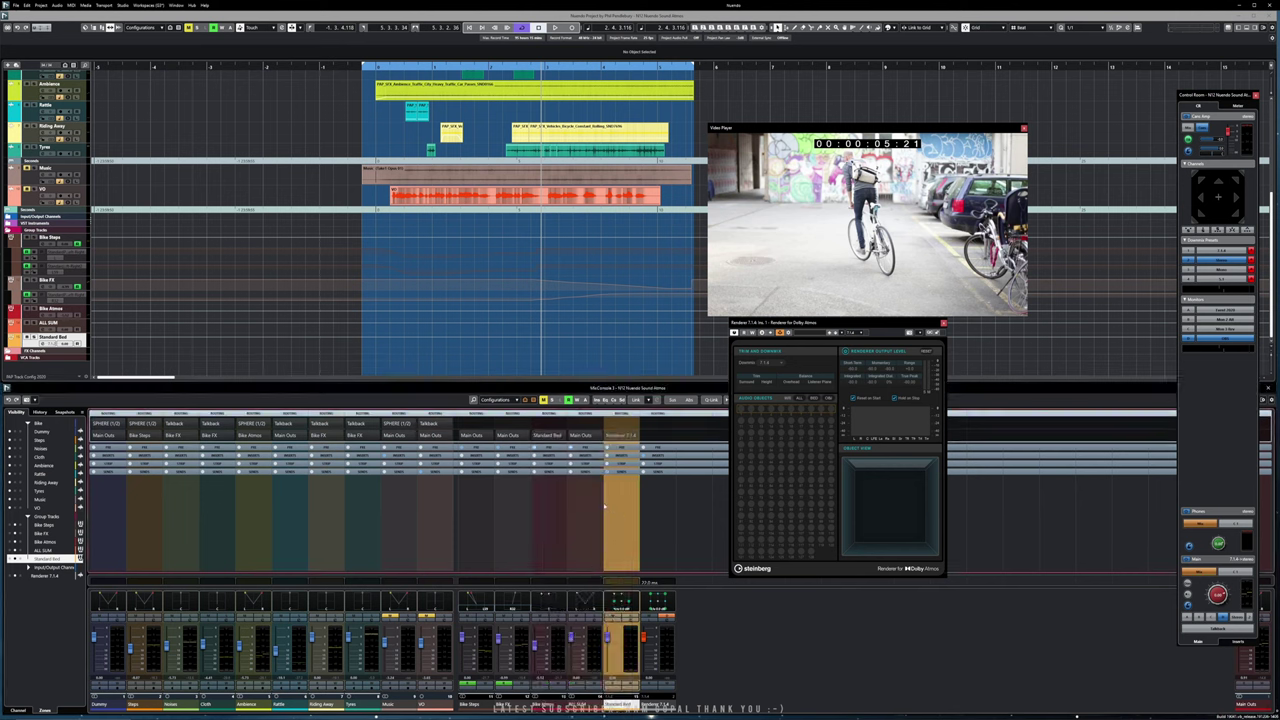
- Play the Bike scene, check the Bike Atmos group's panner type and open its VST MultiPanner before stopping playback
key("space")
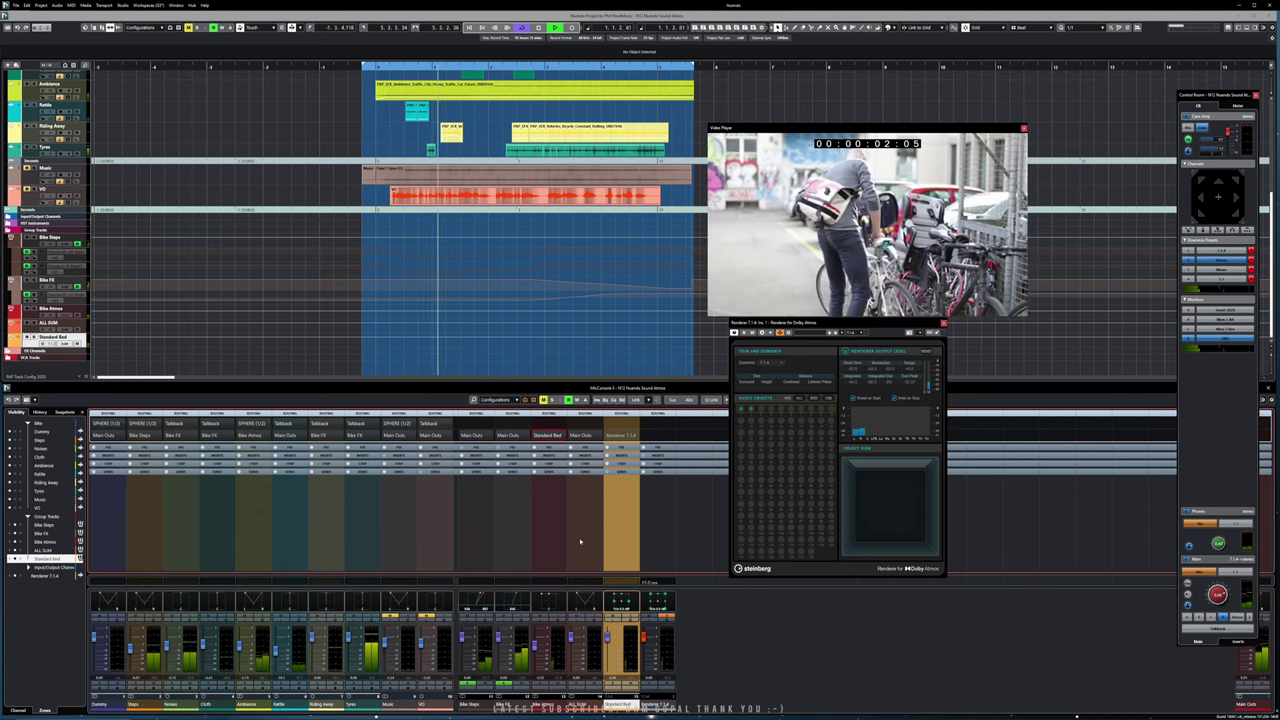
right_click(552, 603)
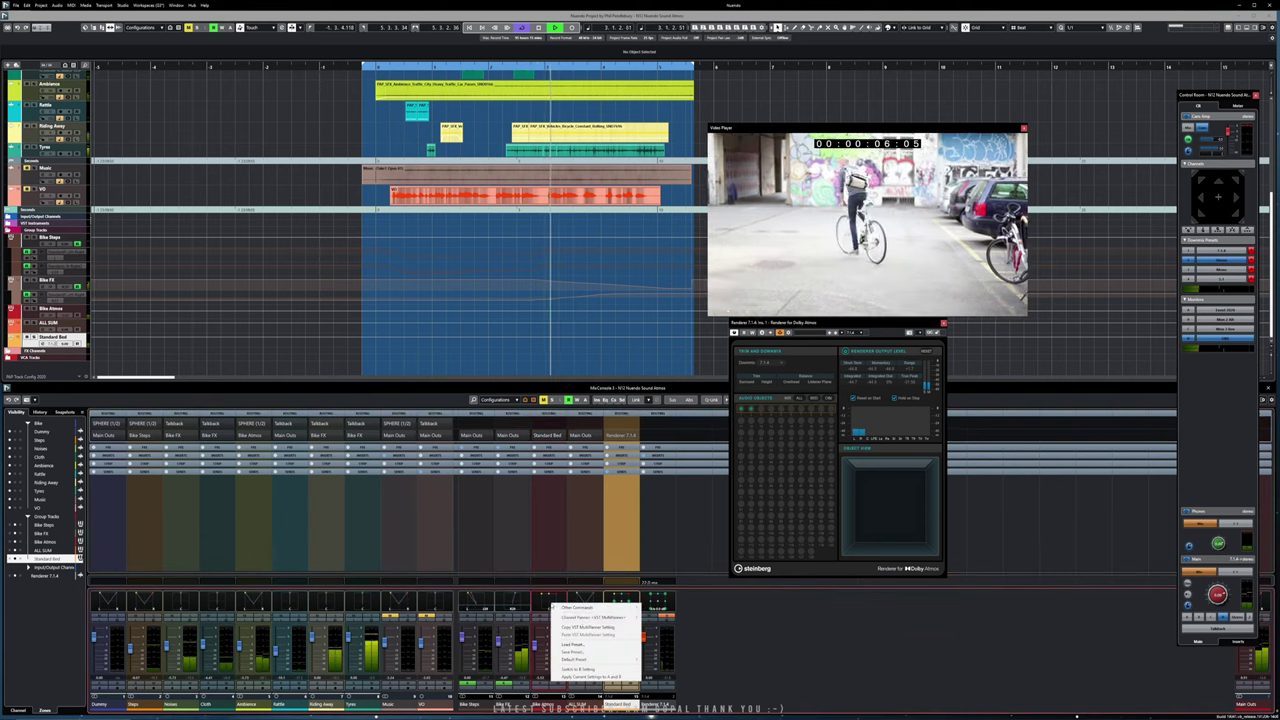
mouse_move(583, 618)
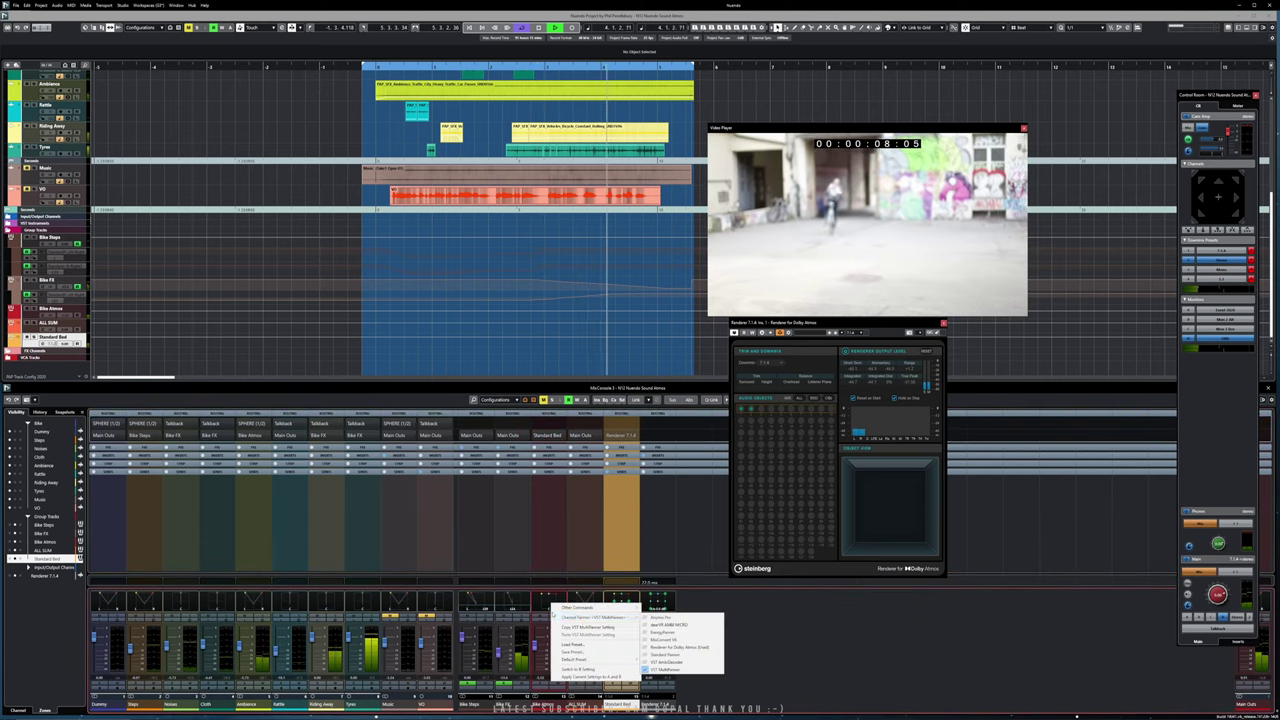
left_click(547, 605)
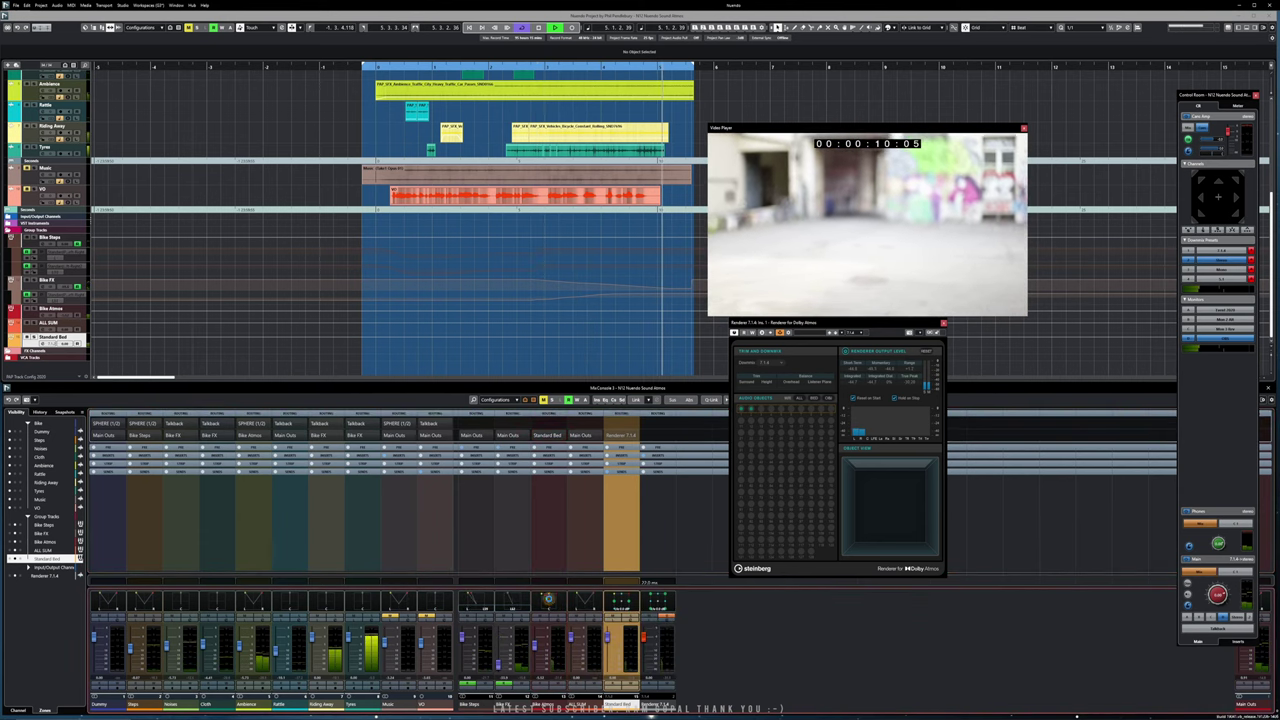
double_click(547, 605)
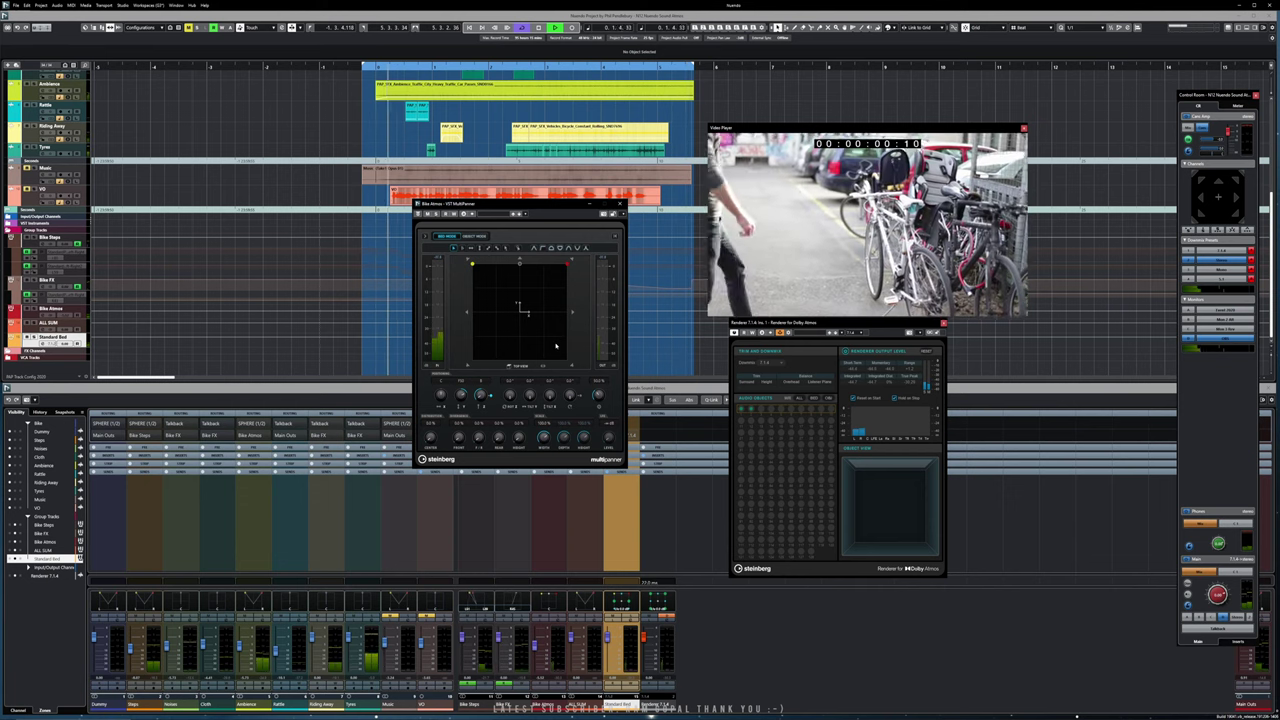
key("space")
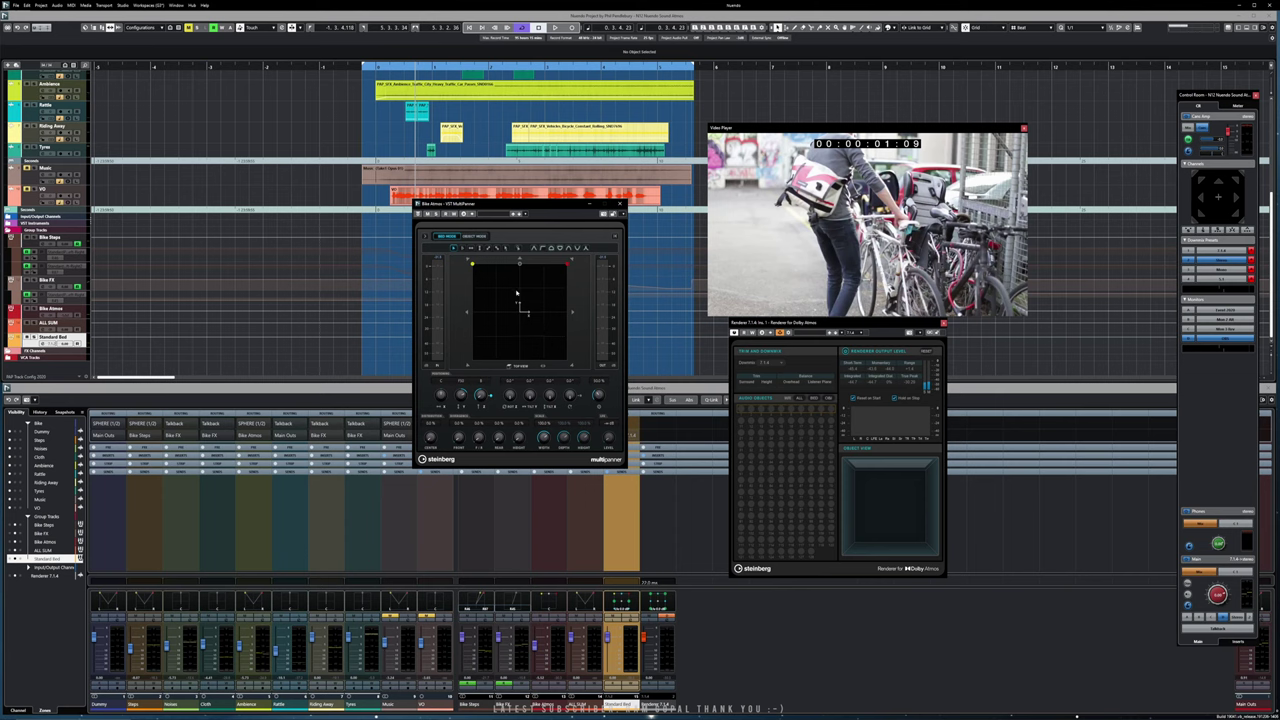
- Replay the scene from the start with the MultiPanner expanded to show the rear view, stop playback and close the panner
key("KP_1")
key("space")
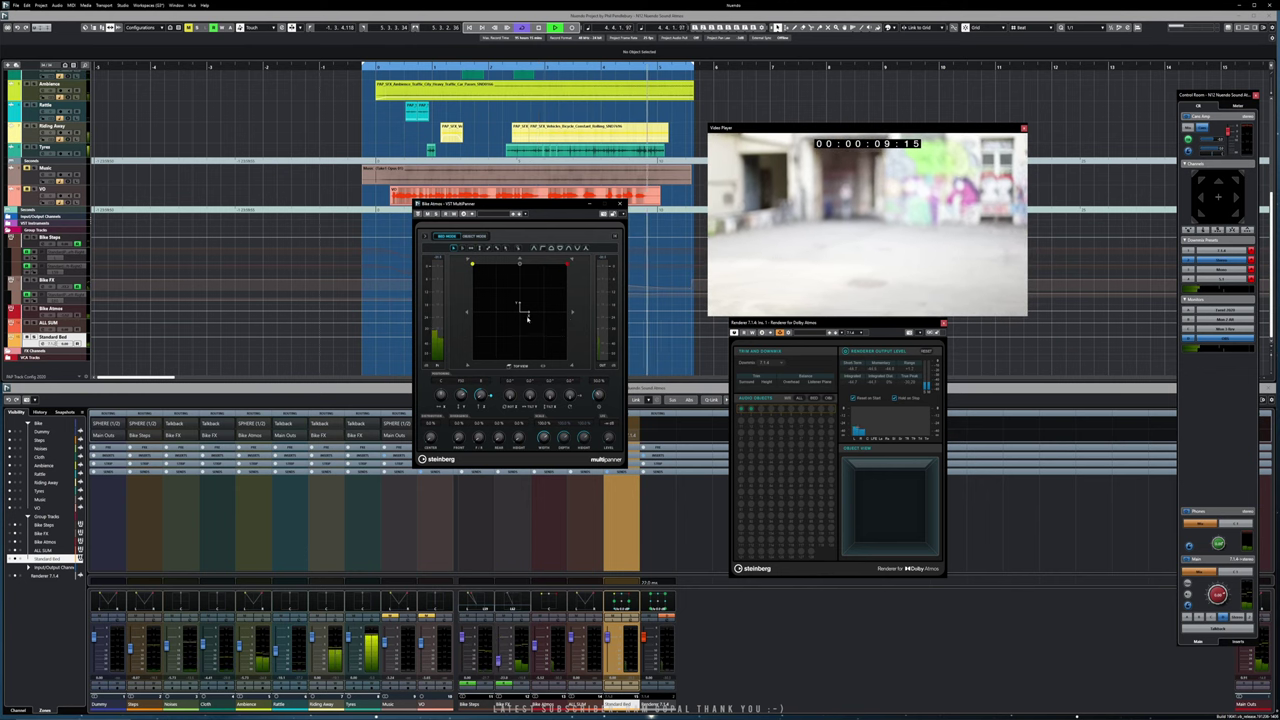
left_click(425, 237)
left_click_drag(586, 208, 570, 206)
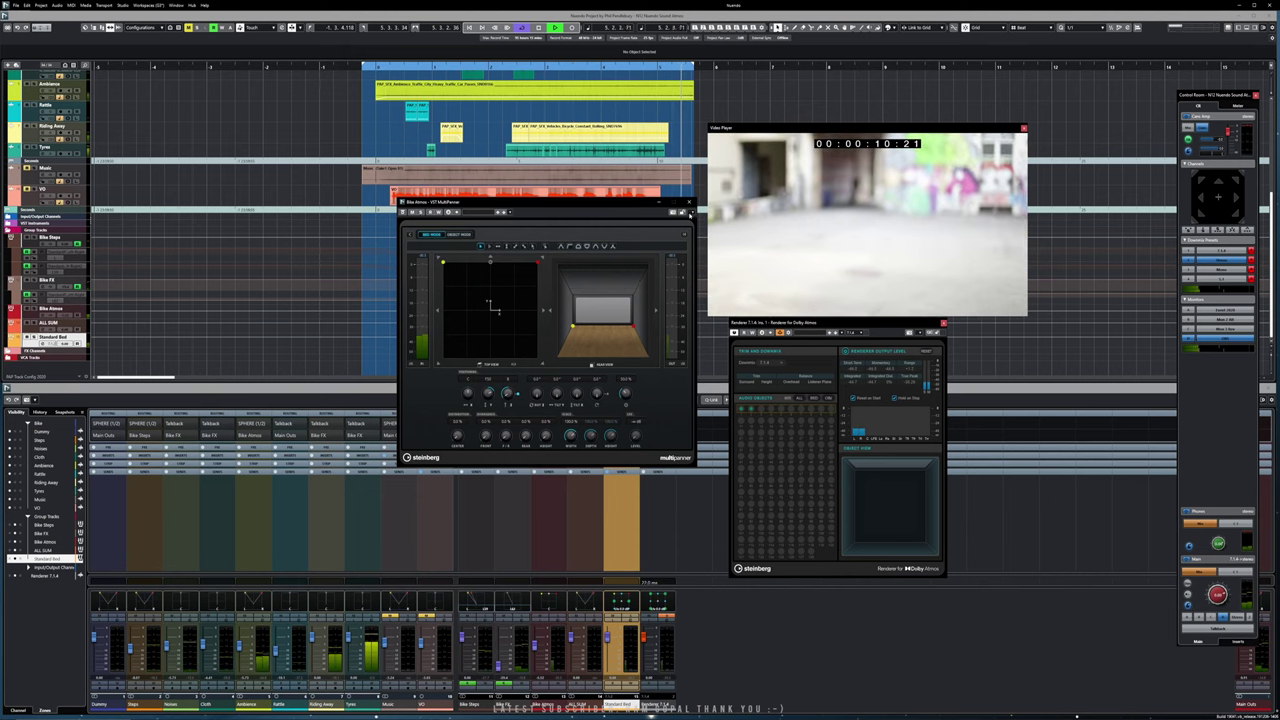
key("space")
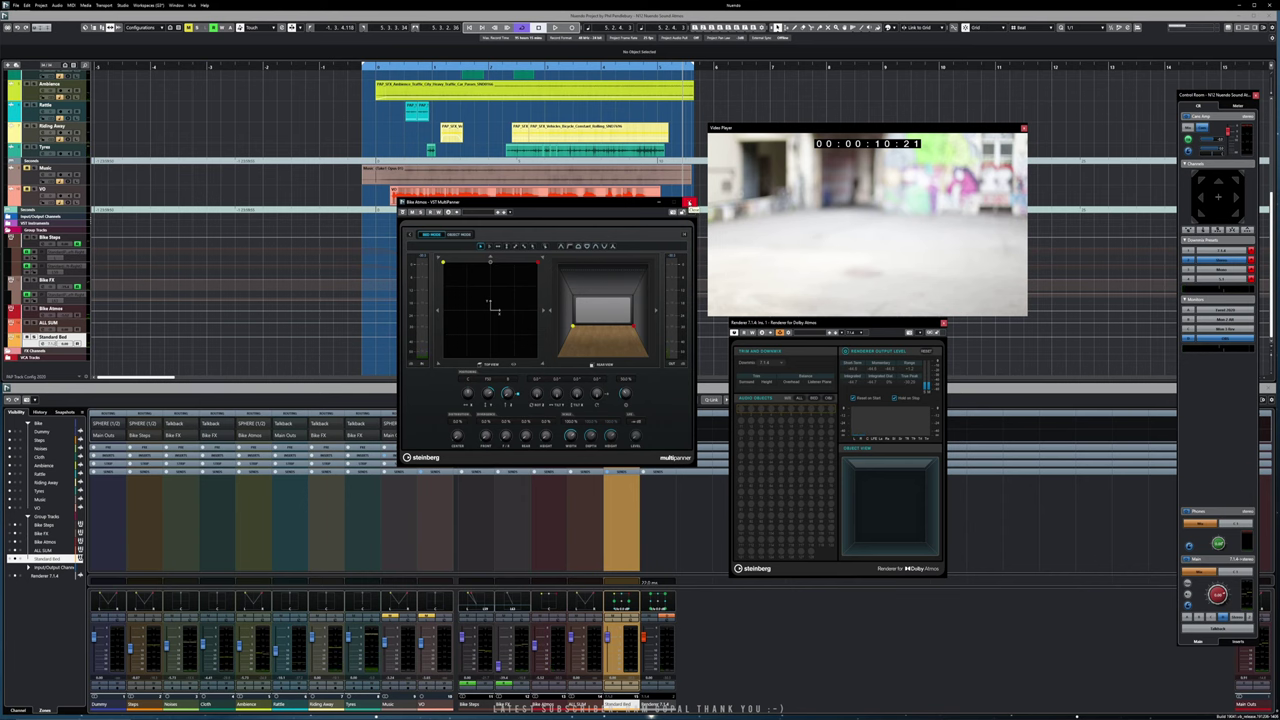
left_click(689, 203)
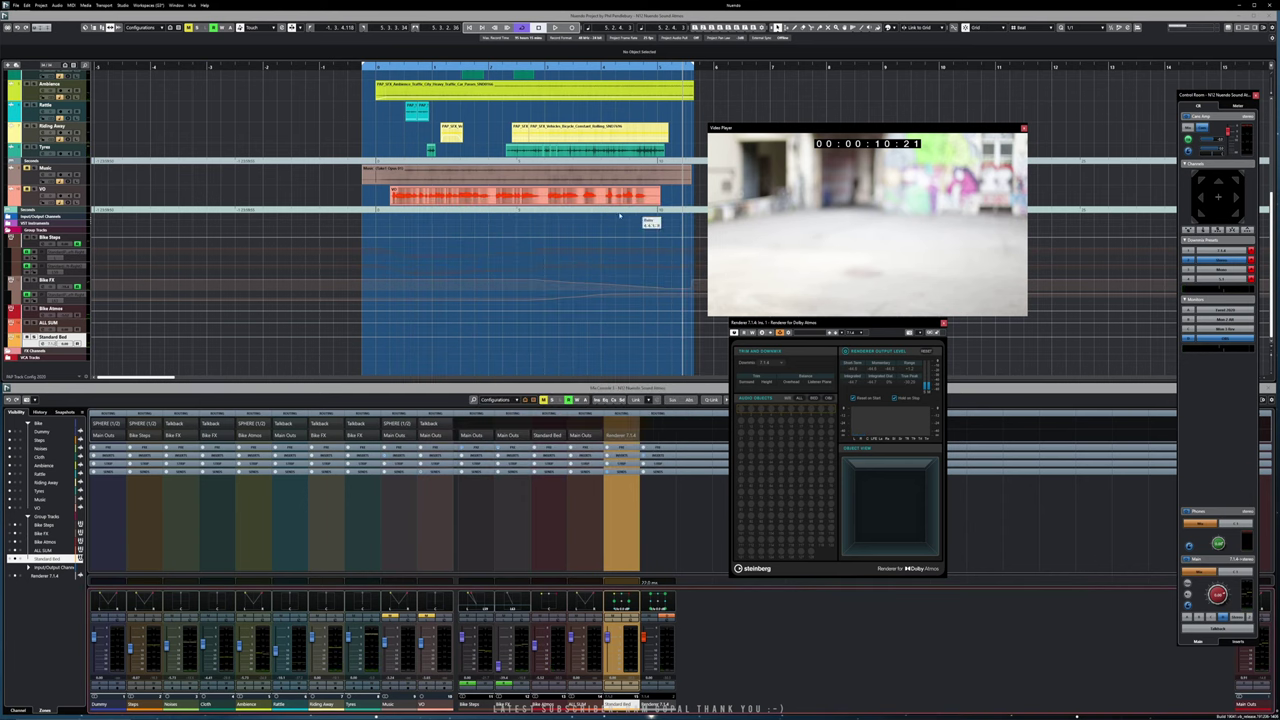
- Solo the Bike Steps group and play the scene to listen to it in isolation
scroll(520, 236, "up", 5)
scroll(512, 240, "down", 3)
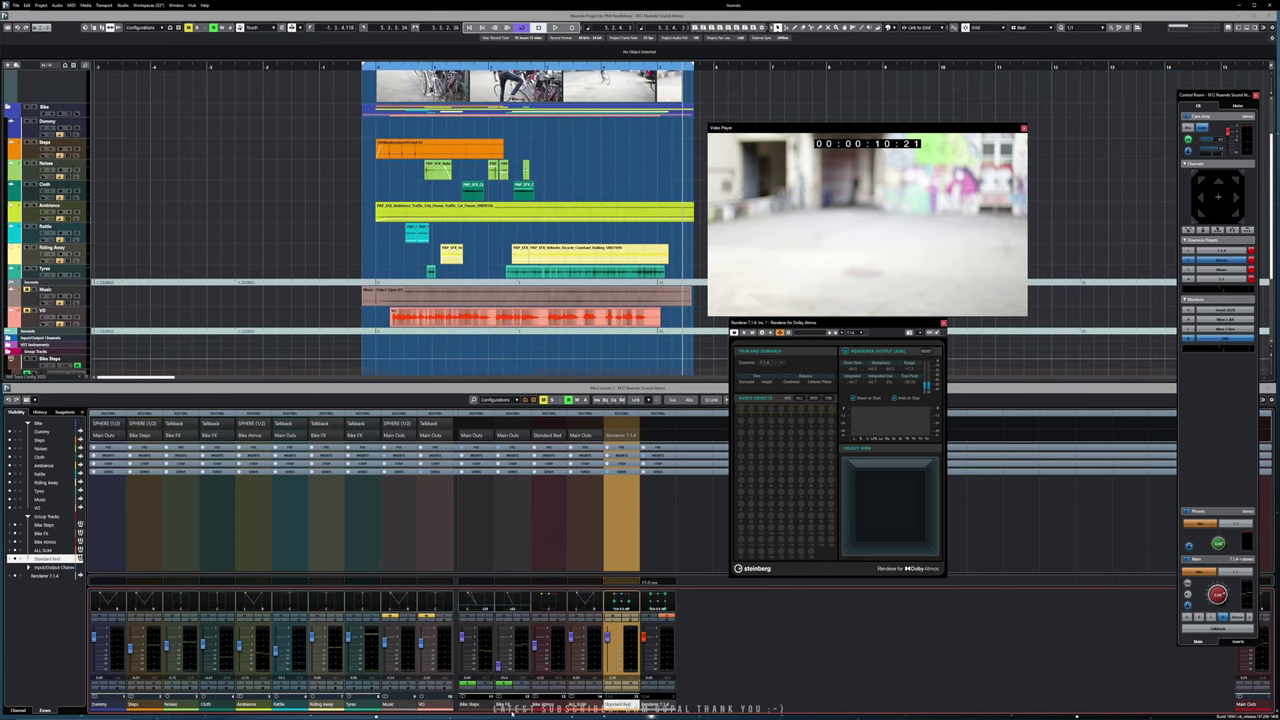
left_click(481, 617)
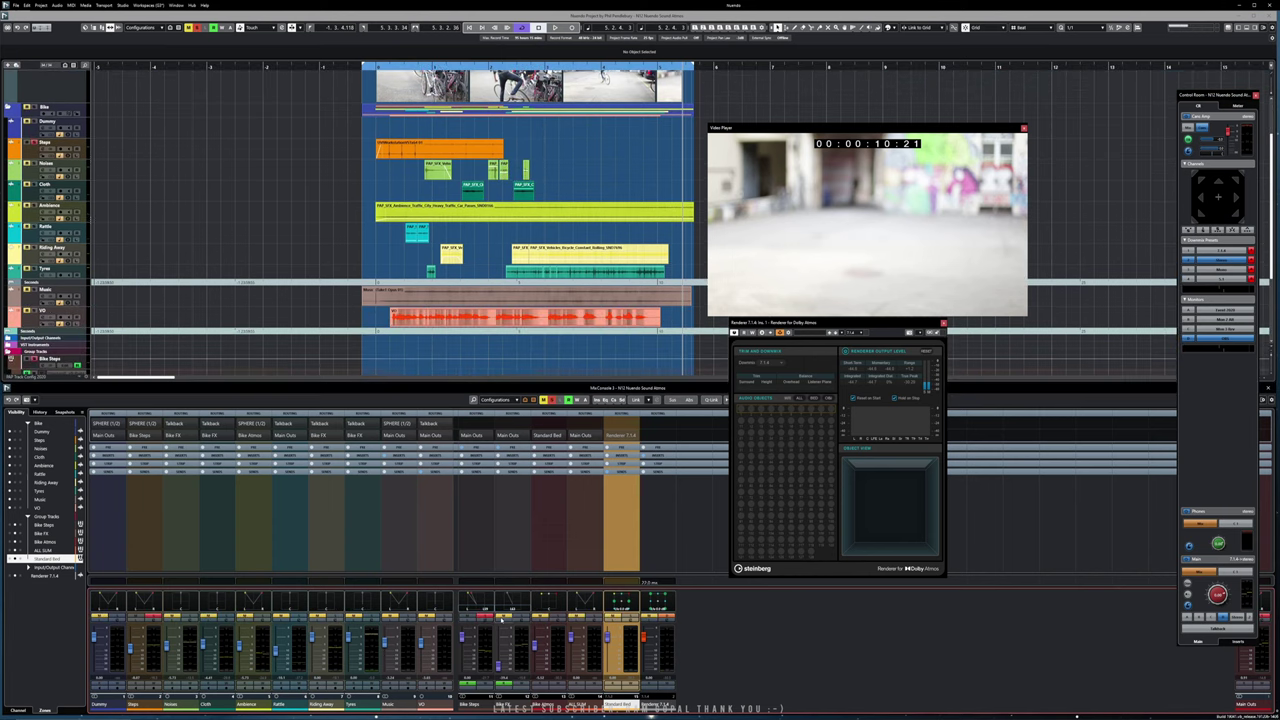
key("space")
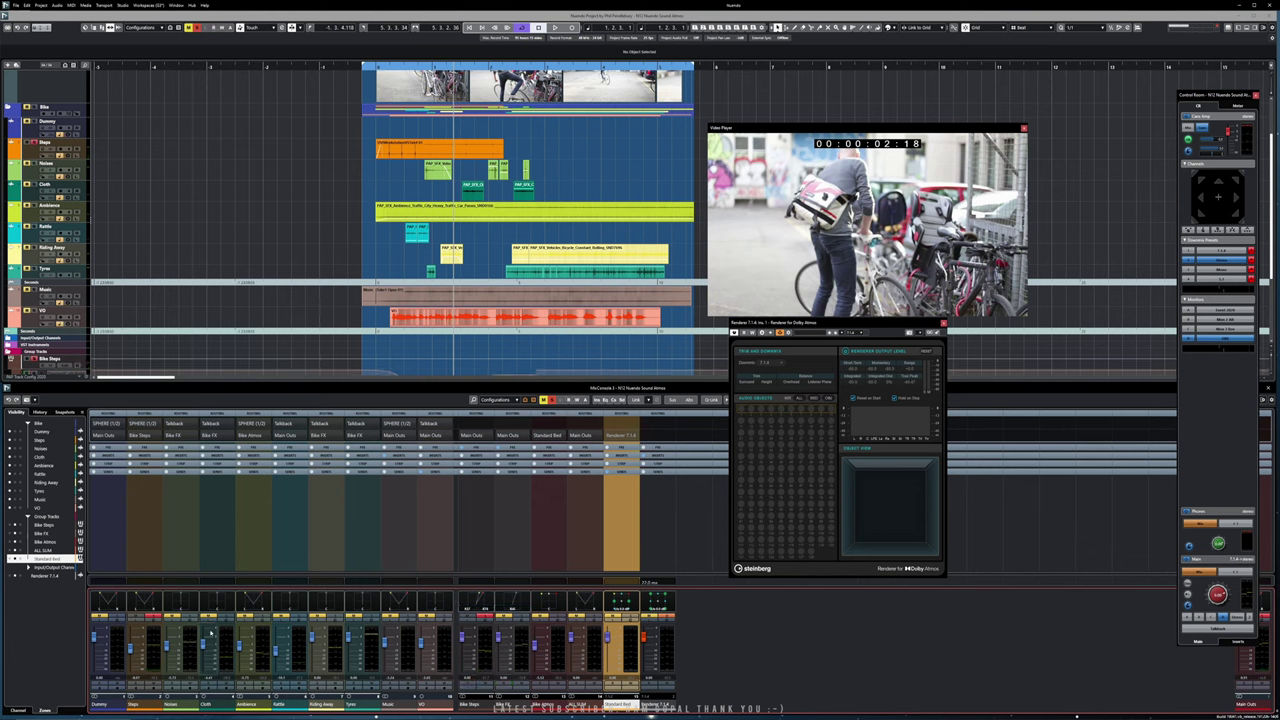
- Select the Steps, Noises, Cloth, Rattle, Riding Away and Tyres channels and bring up ADM Authoring for Dolby Atmos
left_click(150, 532)
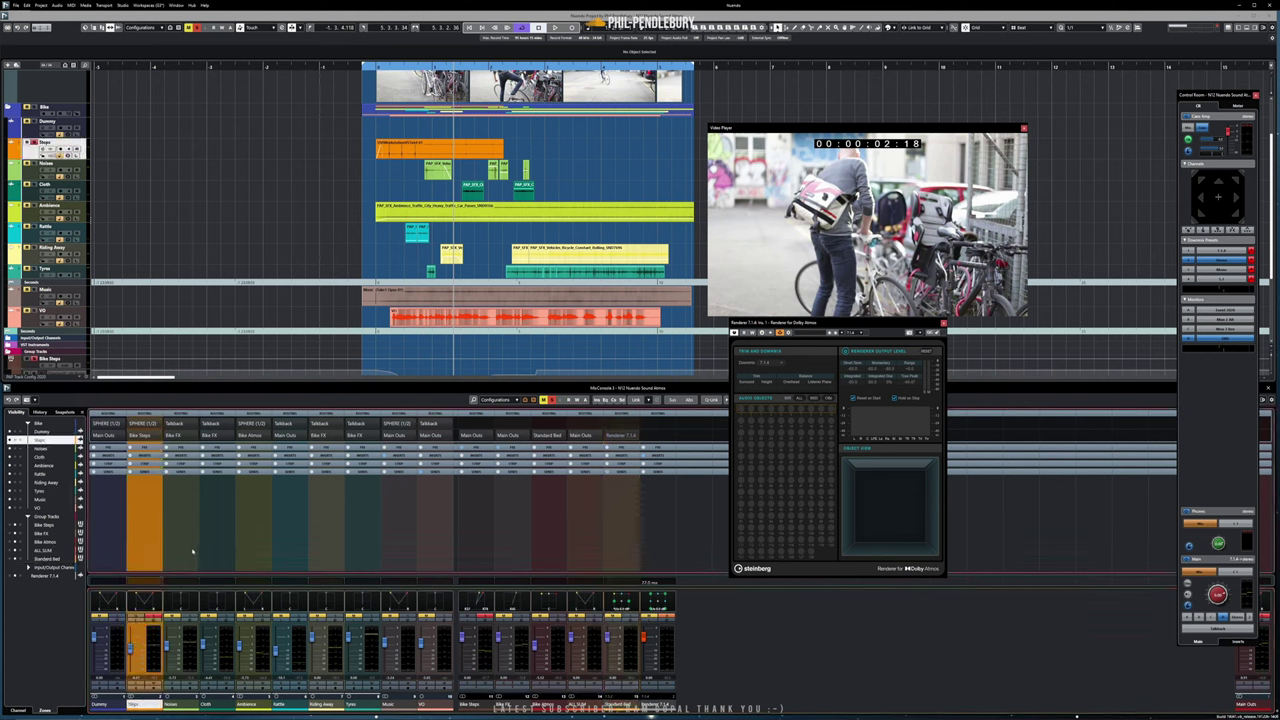
left_click_drag(185, 549, 368, 540)
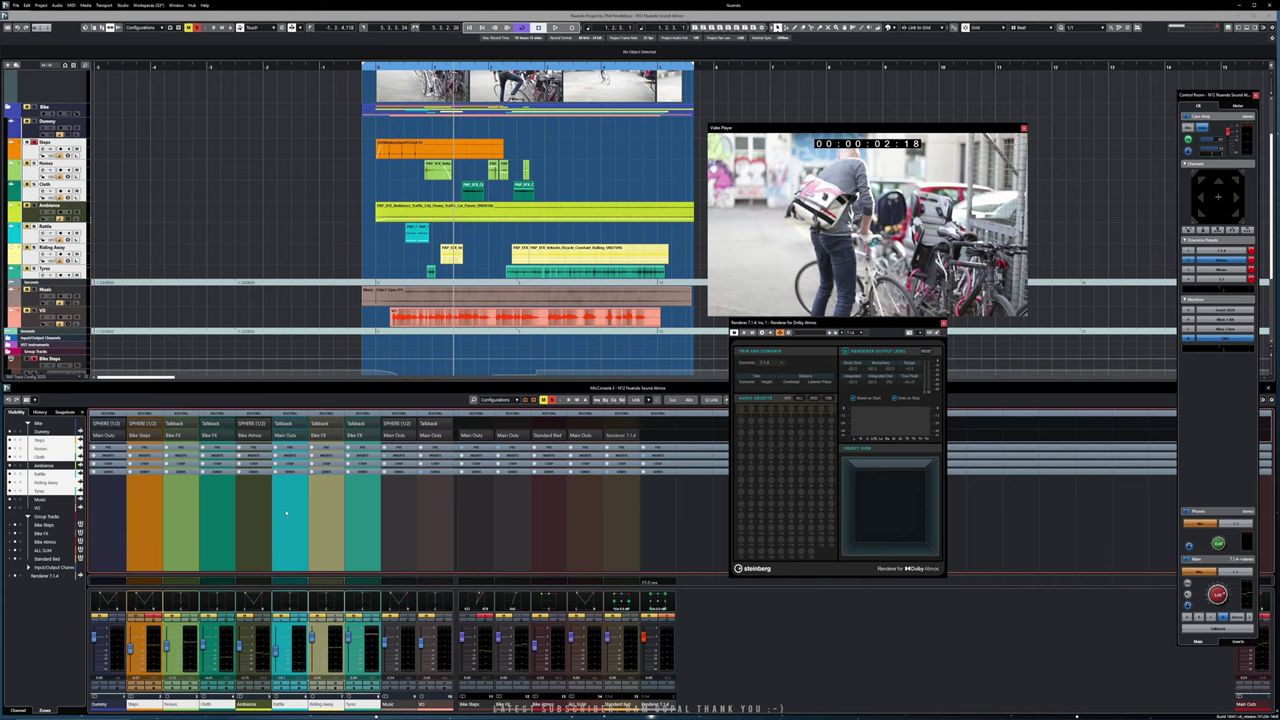
key("alt+Tab")
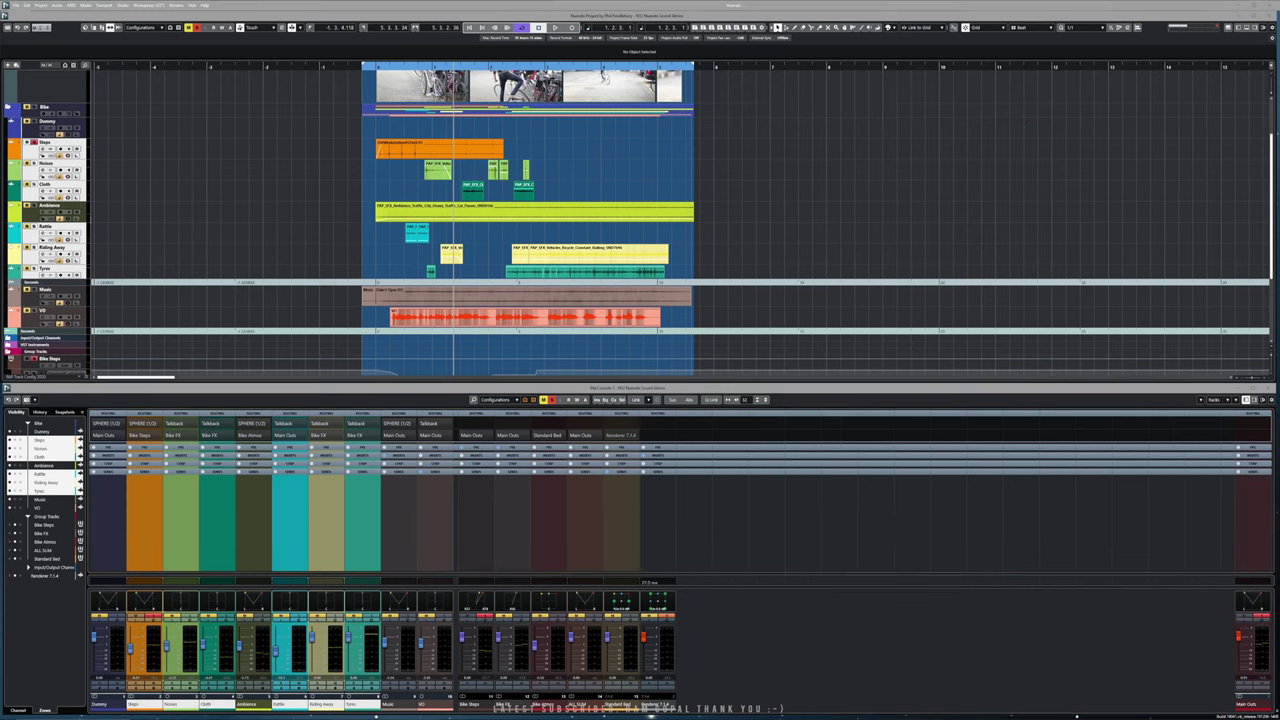
left_click_drag(436, 253, 393, 231)
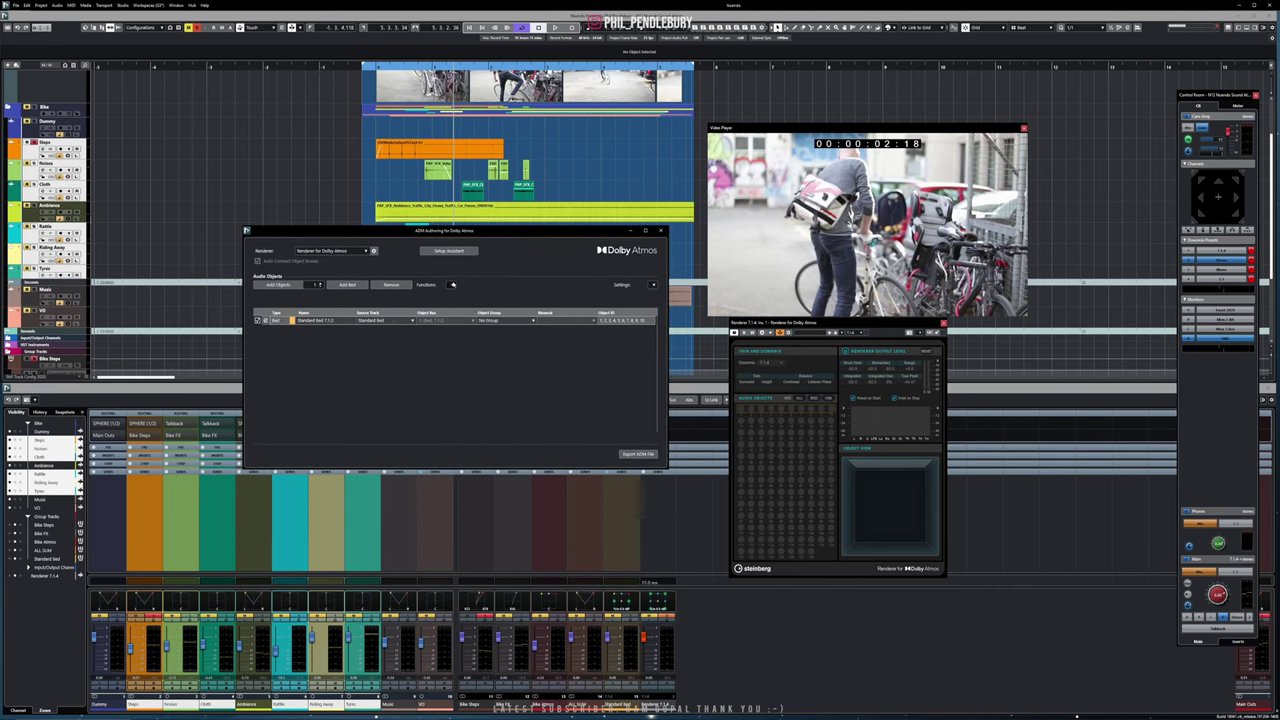
- Try to create audio objects from the six selected tracks in ADM Authoring for Dolby Atmos and close the window
left_click(452, 285)
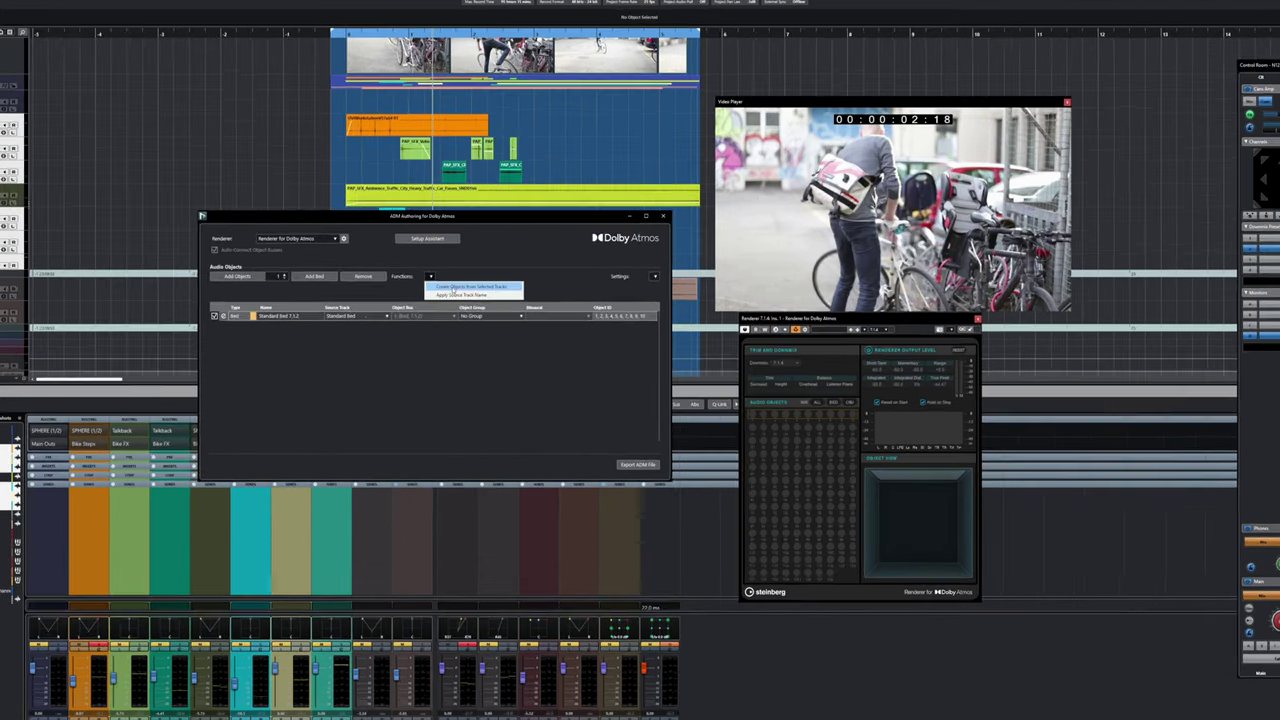
left_click(478, 293)
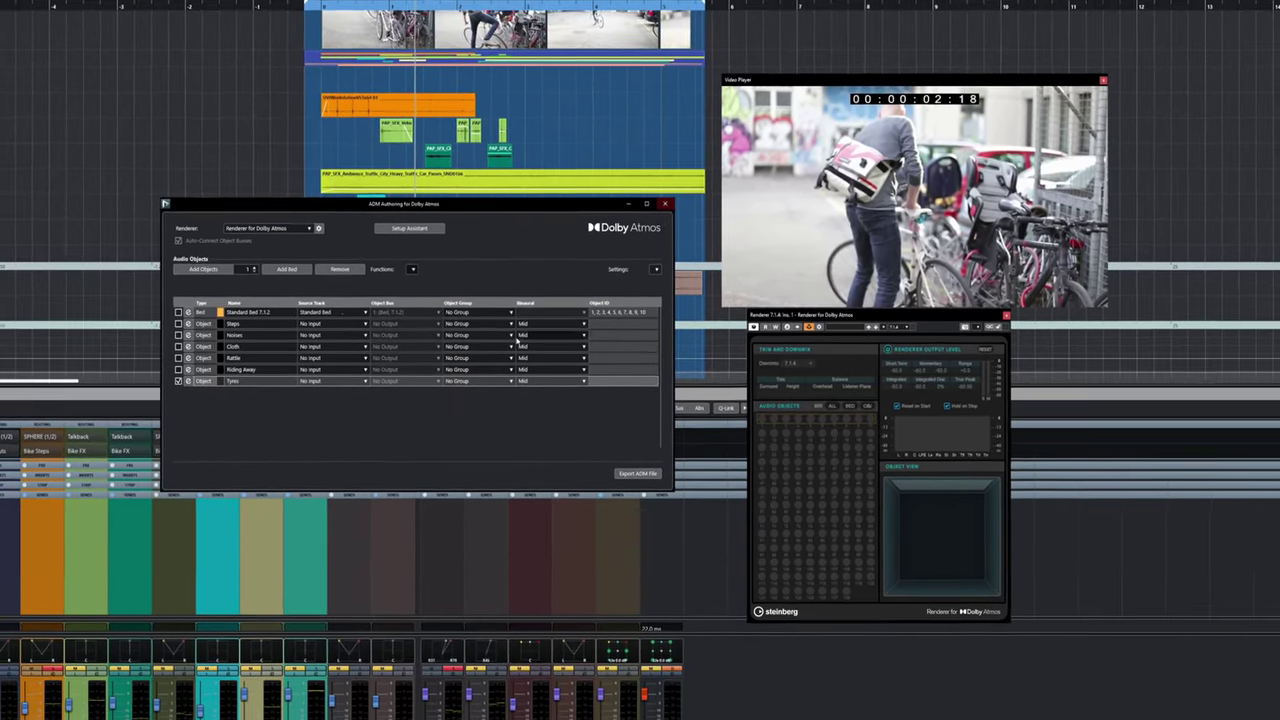
left_click(488, 310)
left_click(557, 437)
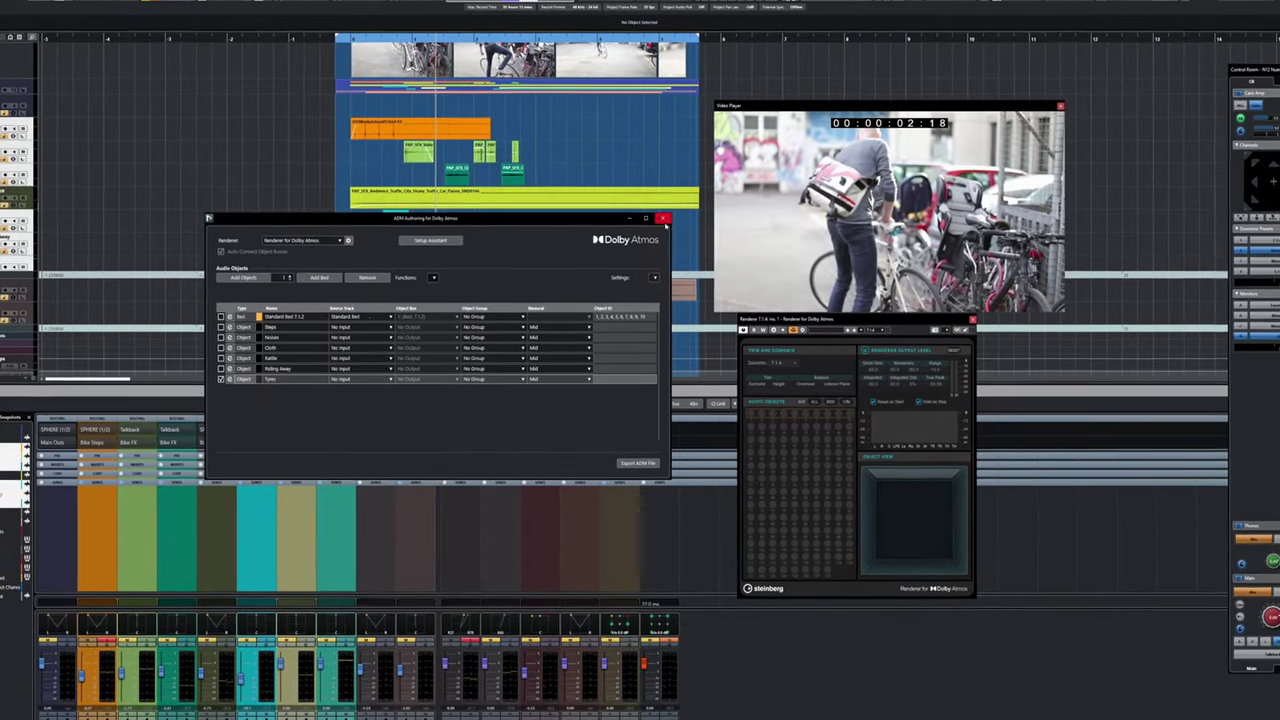
left_click(664, 211)
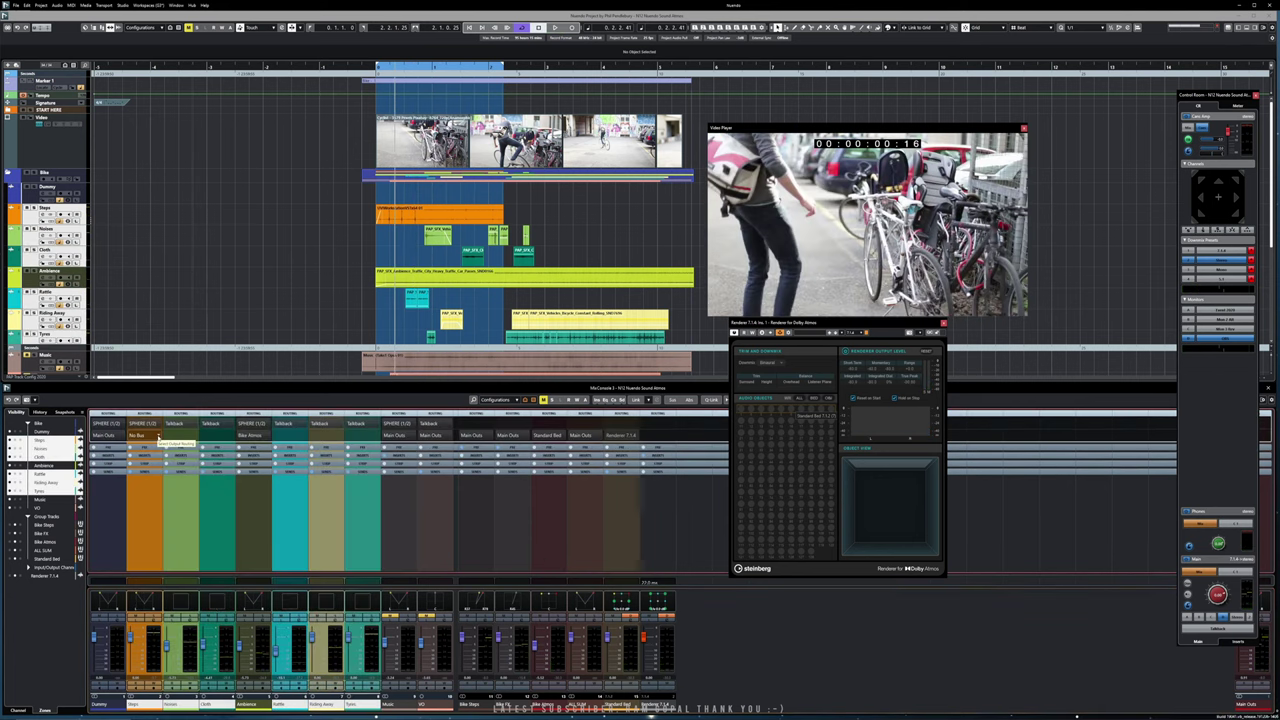
- Route the outputs of the Steps, Noises and Cloth tracks to Renderer 7.1.4
left_click(157, 437)
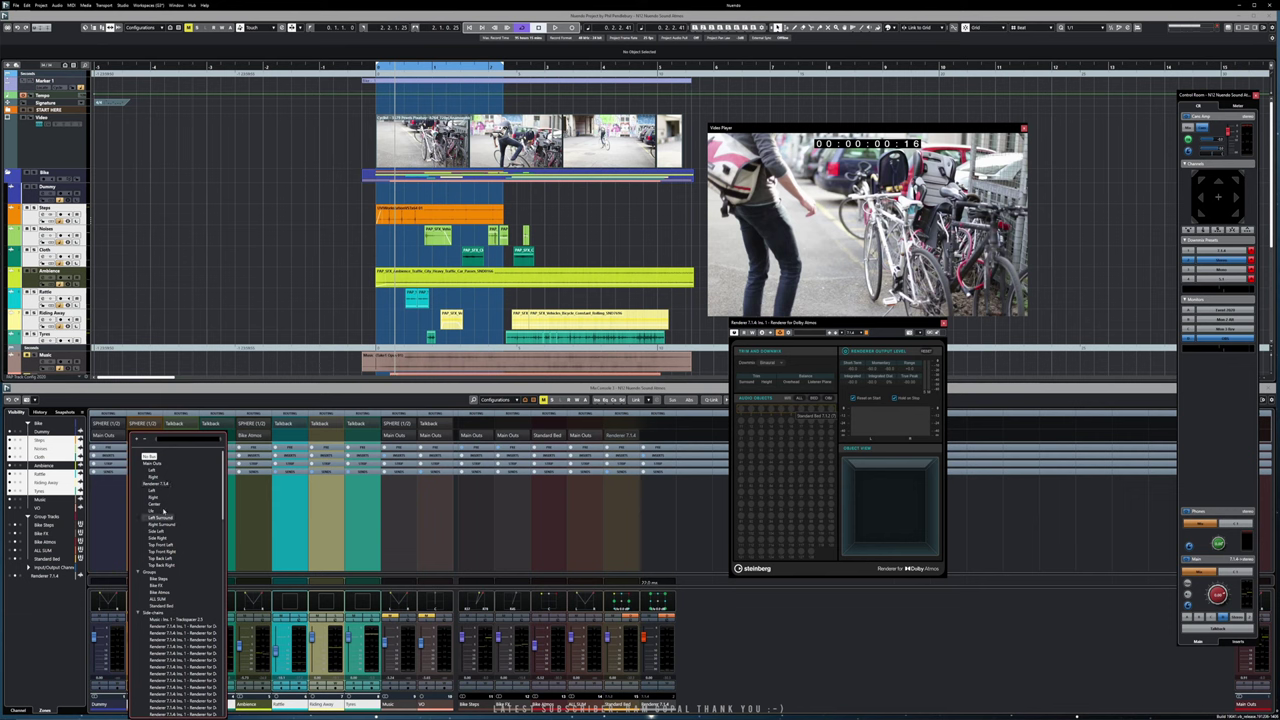
left_click(155, 483)
left_click(195, 437)
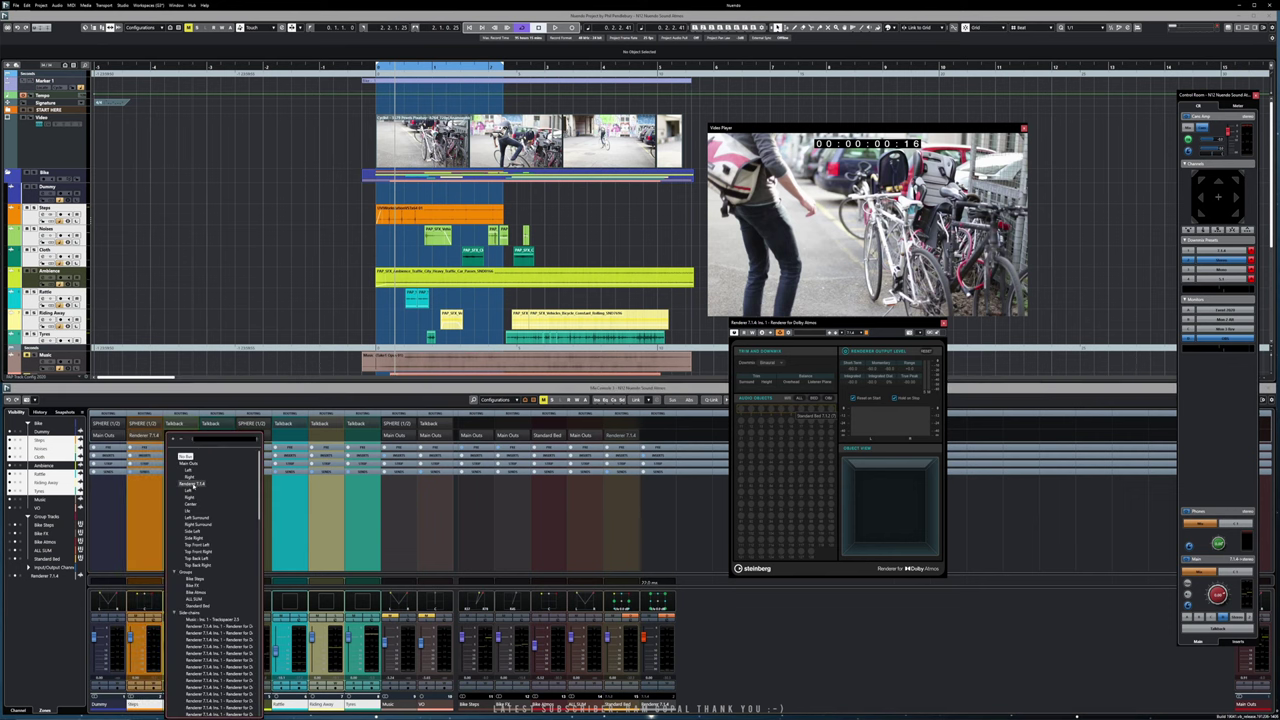
left_click(195, 484)
left_click(231, 437)
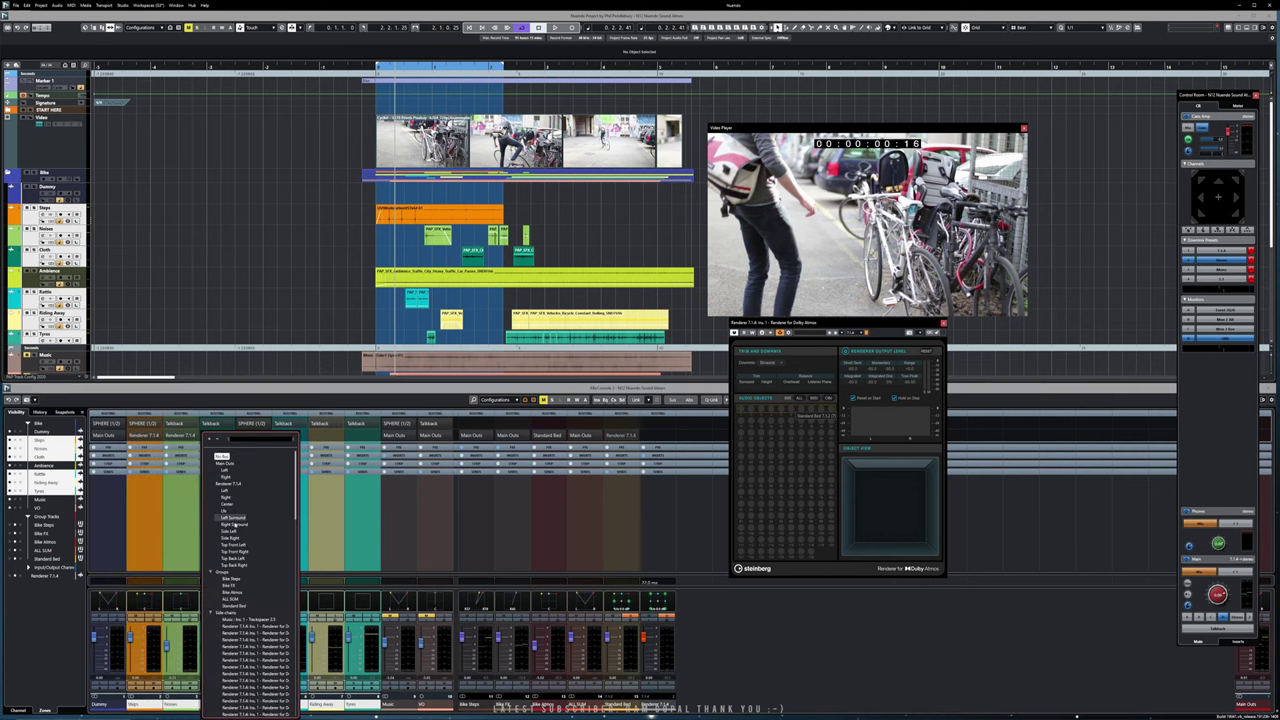
left_click(228, 483)
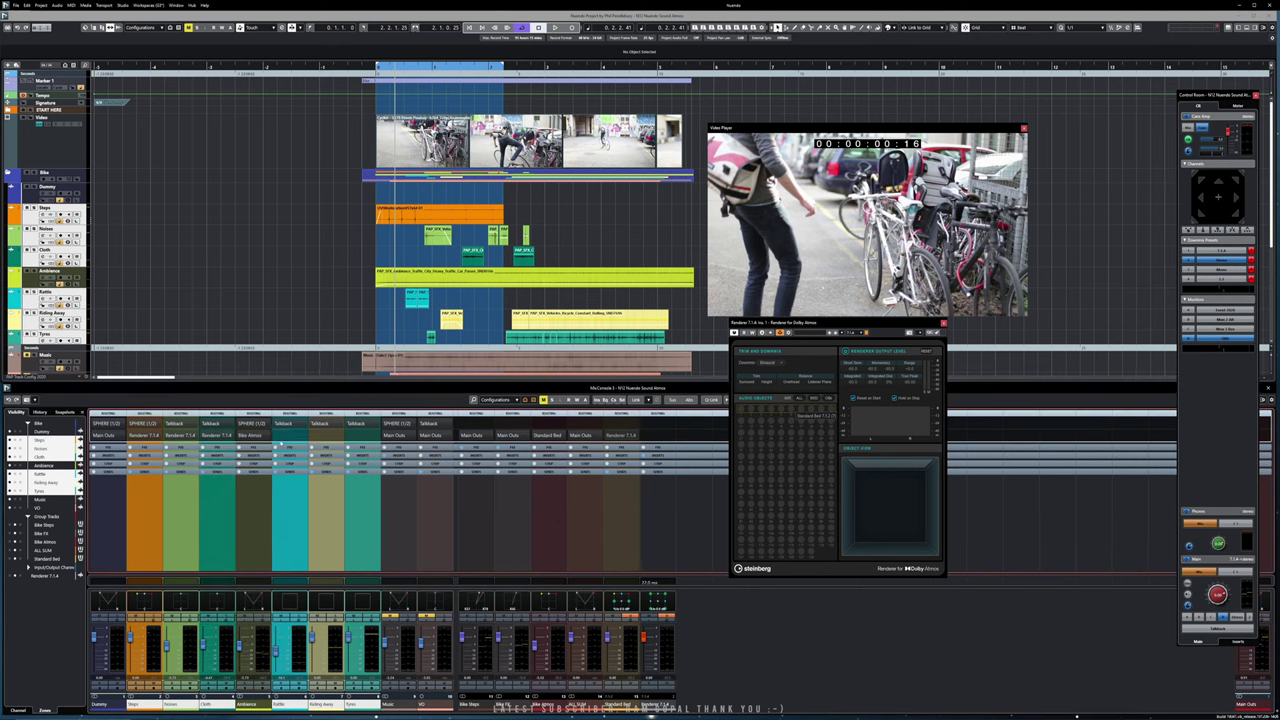
- Route the outputs of the Rattle, Riding Away and Tyres tracks to Renderer 7.1.4
left_click(304, 437)
left_click(298, 484)
left_click(340, 437)
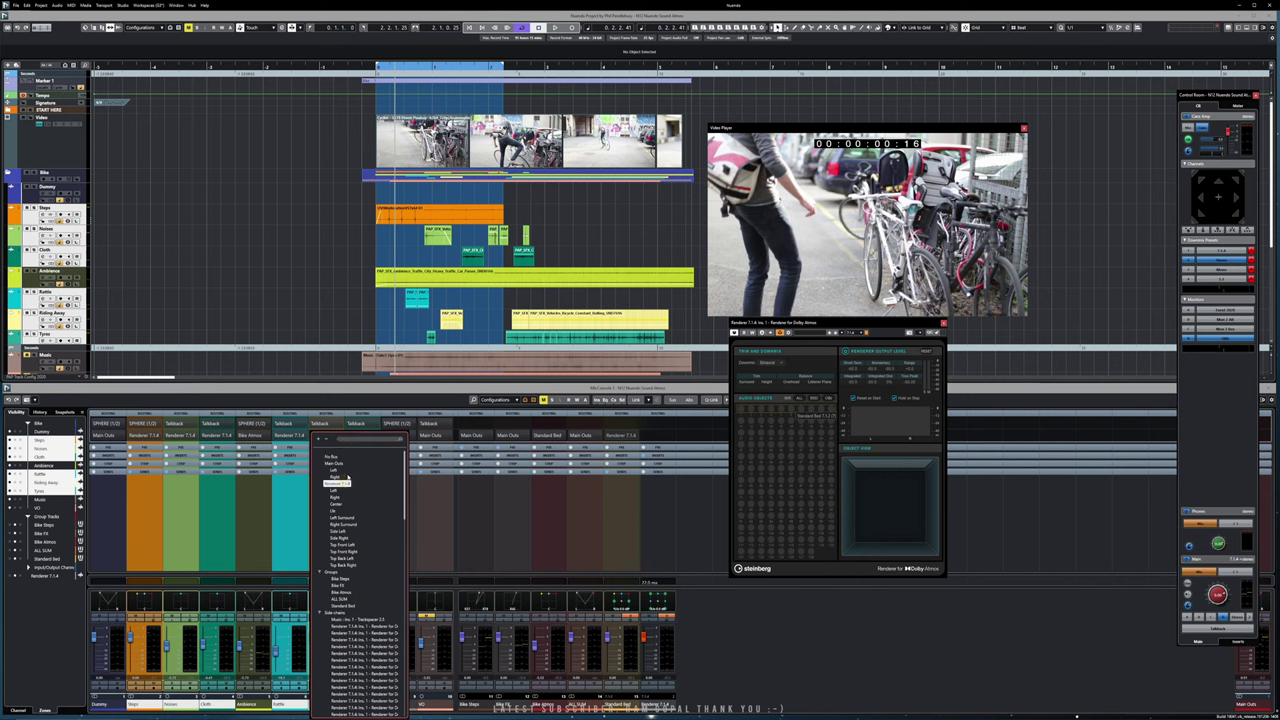
left_click(346, 483)
left_click(377, 438)
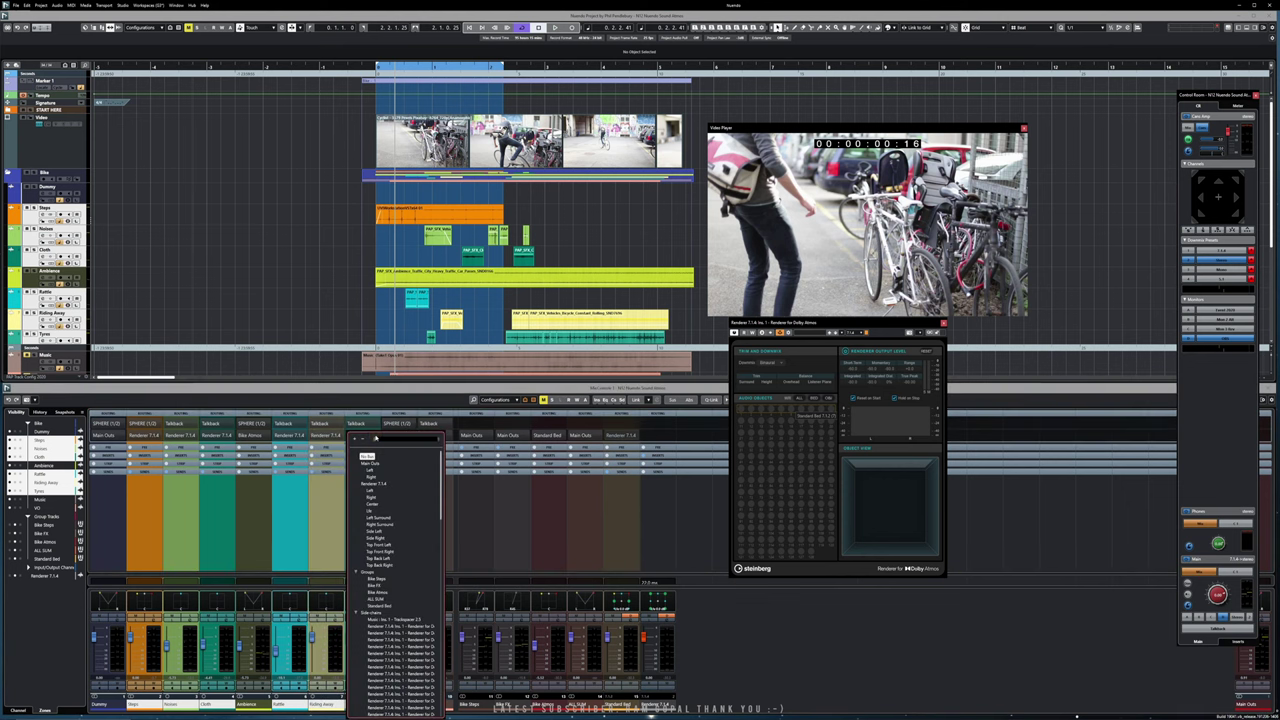
left_click(370, 482)
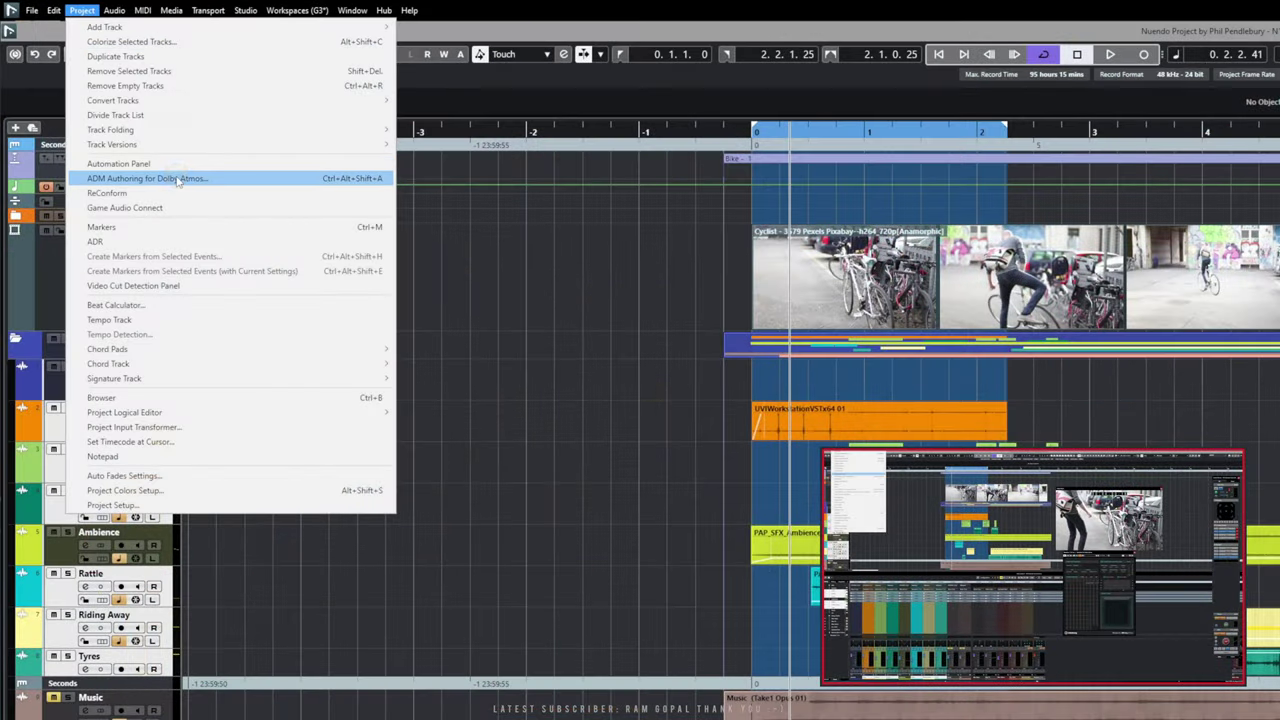
- Create audio objects from the six selected tracks in ADM Authoring for Dolby Atmos and close the window
left_click(177, 178)
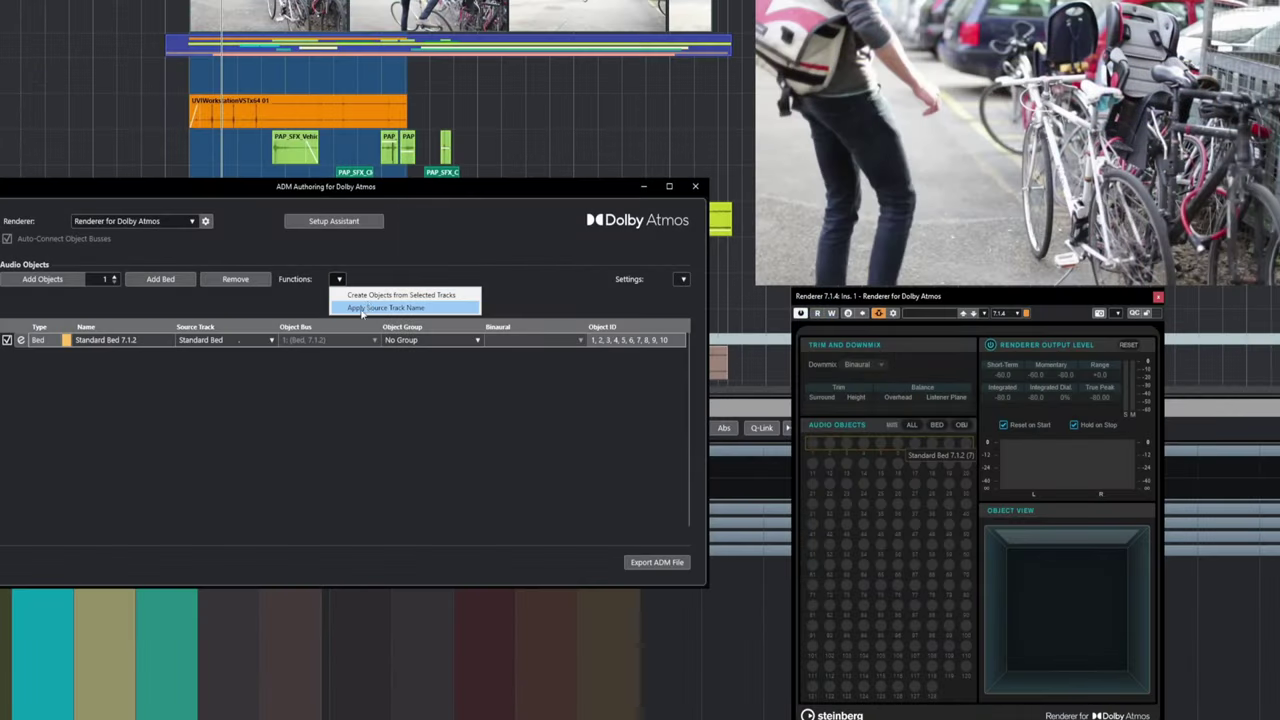
left_click(365, 295)
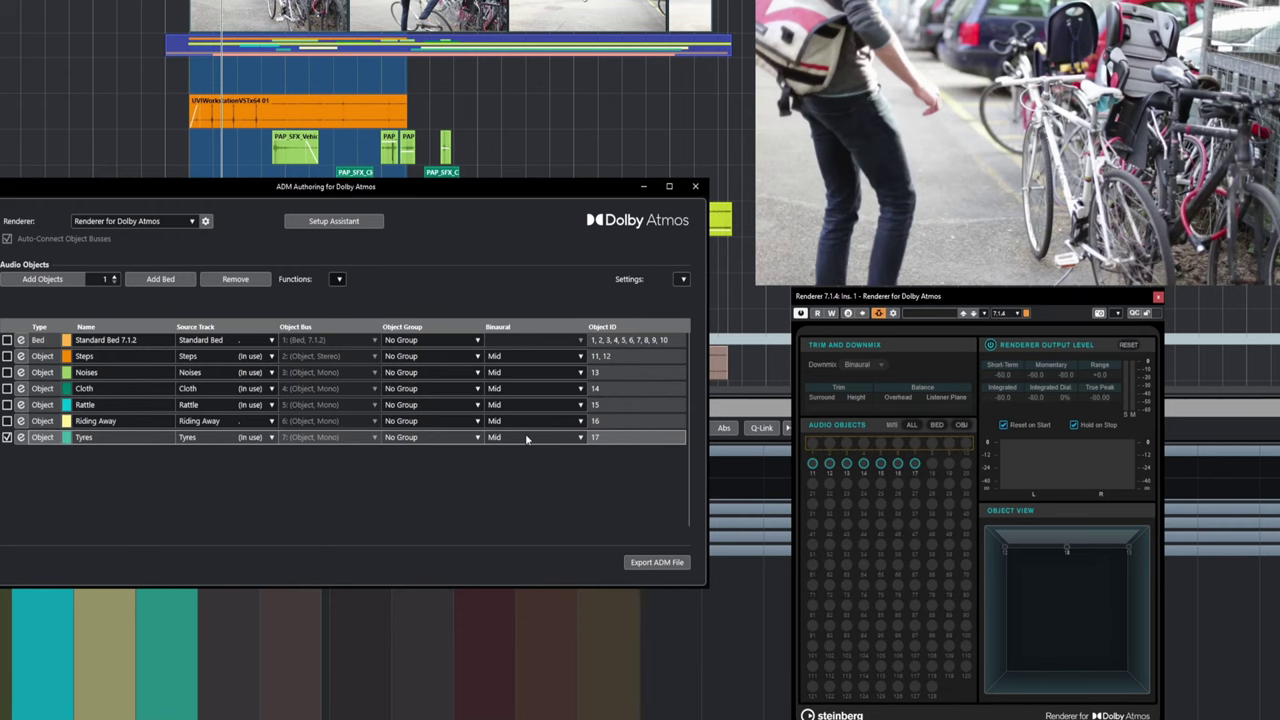
left_click(695, 186)
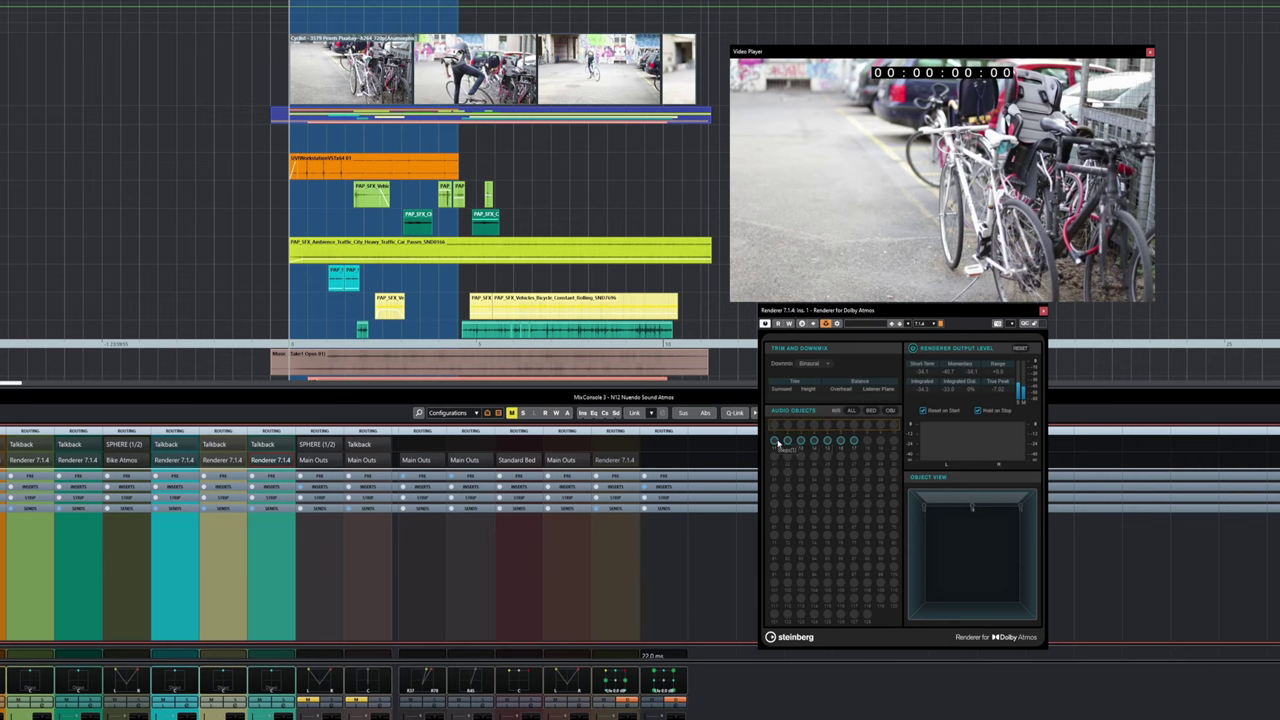
- Reposition the Renderer for Dolby Atmos window and play the looped scene with the Steps MultiPanner in object mode
left_click_drag(837, 312, 815, 312)
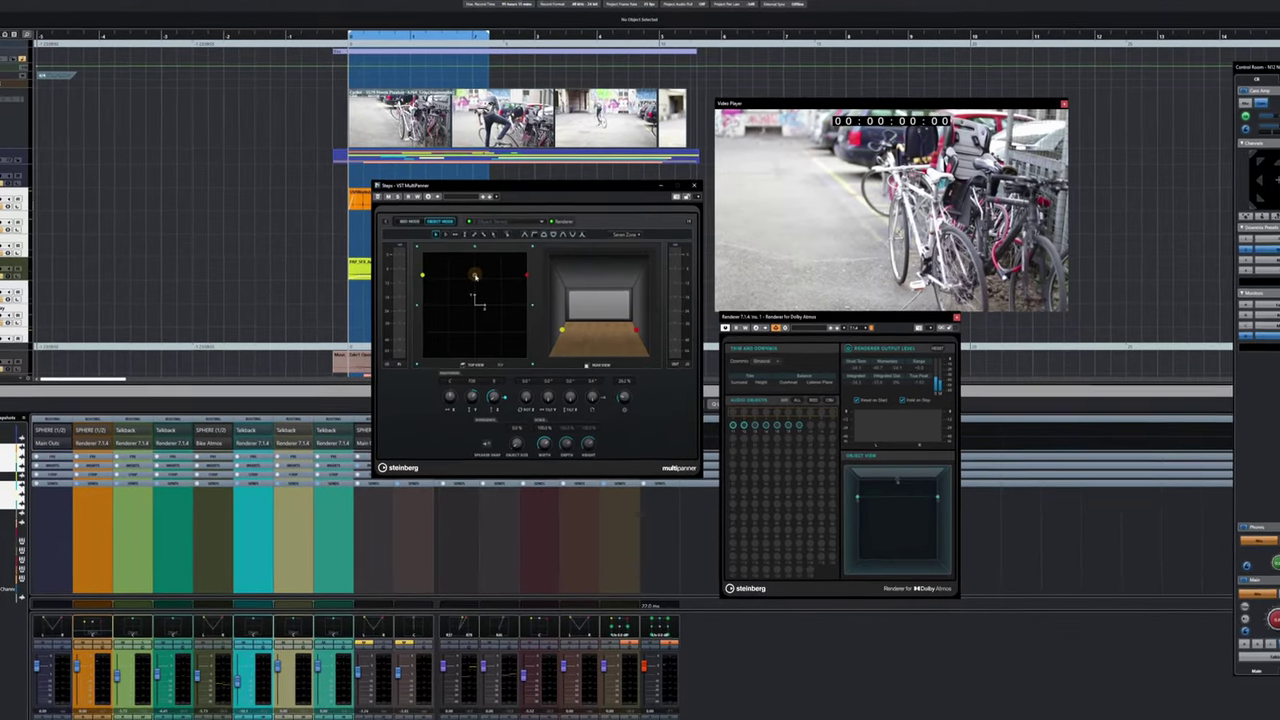
key("space")
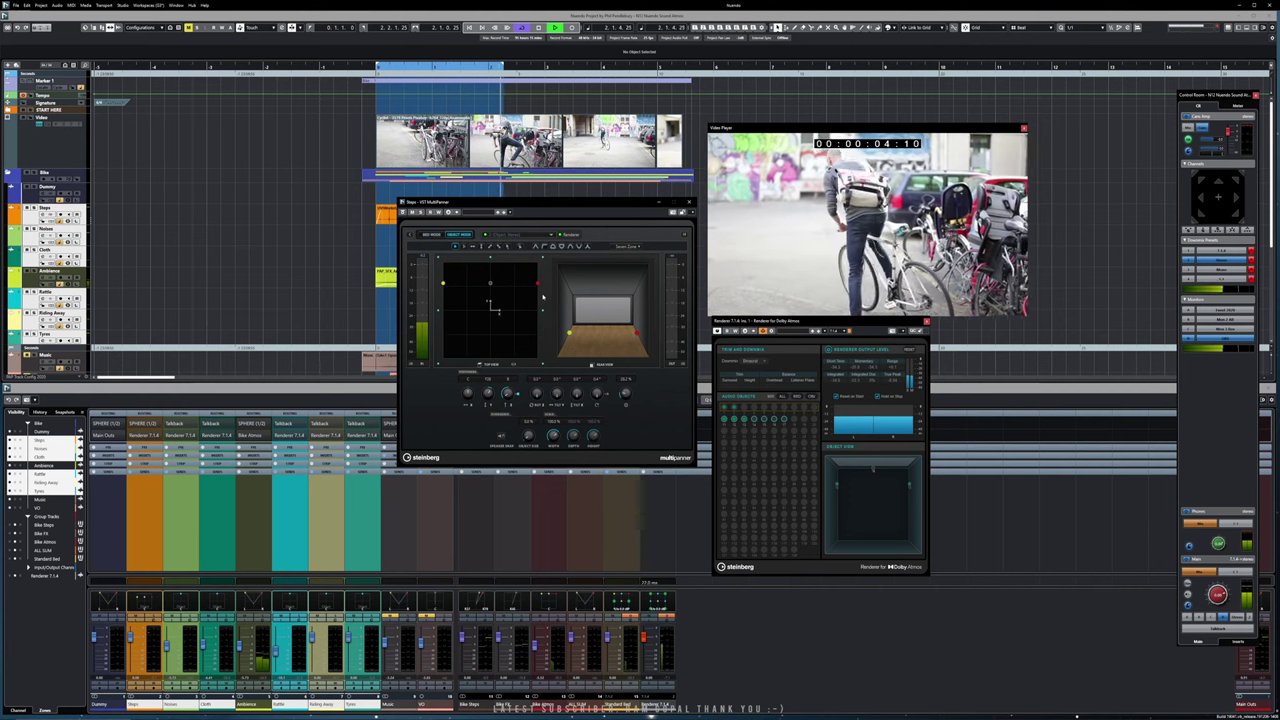
key("space")
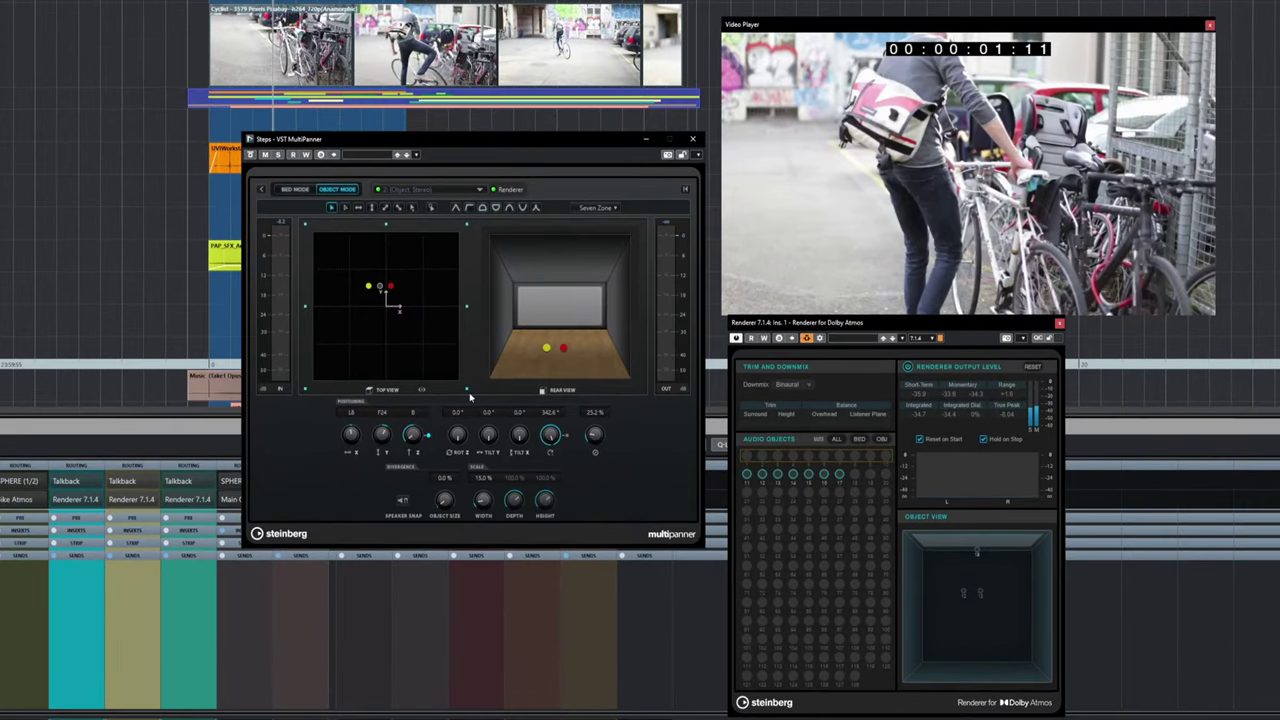
- Set the Steps object's width to 24 %, place it in the rear left of the top view at about L68, R60, and preview it
scroll(483, 500, "up", 5)
left_click_drag(380, 288, 324, 365)
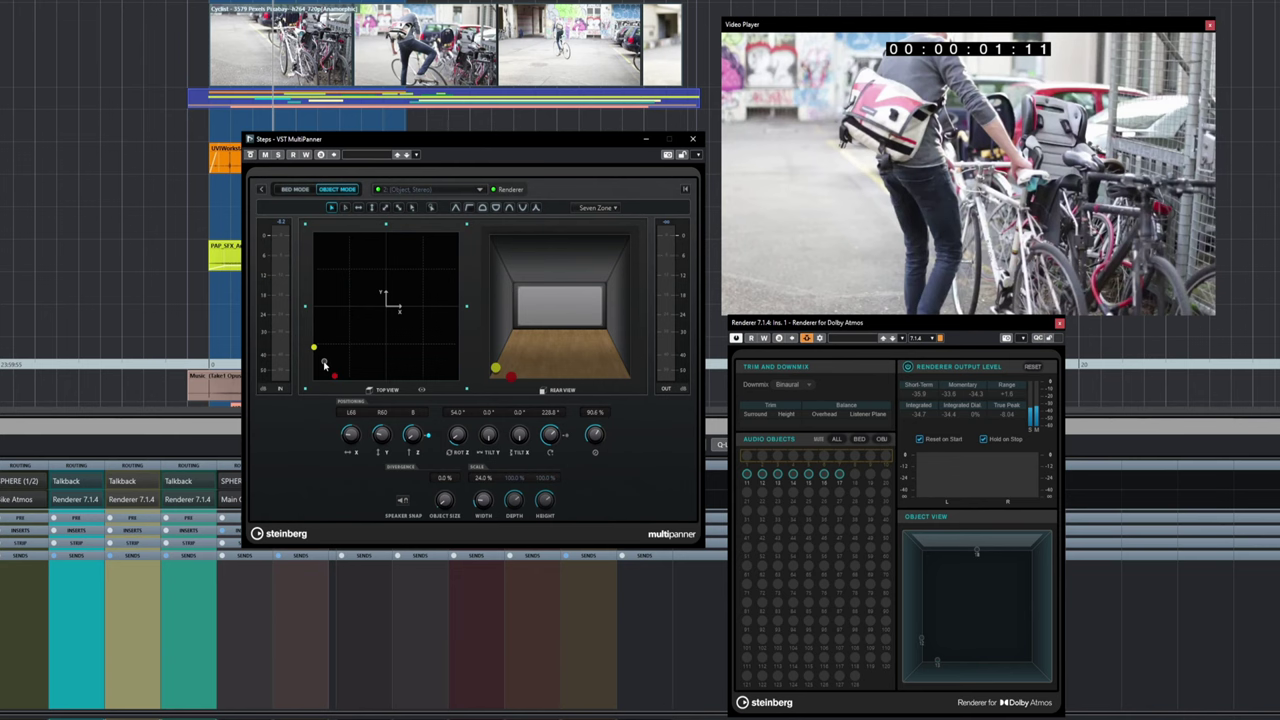
key("space")
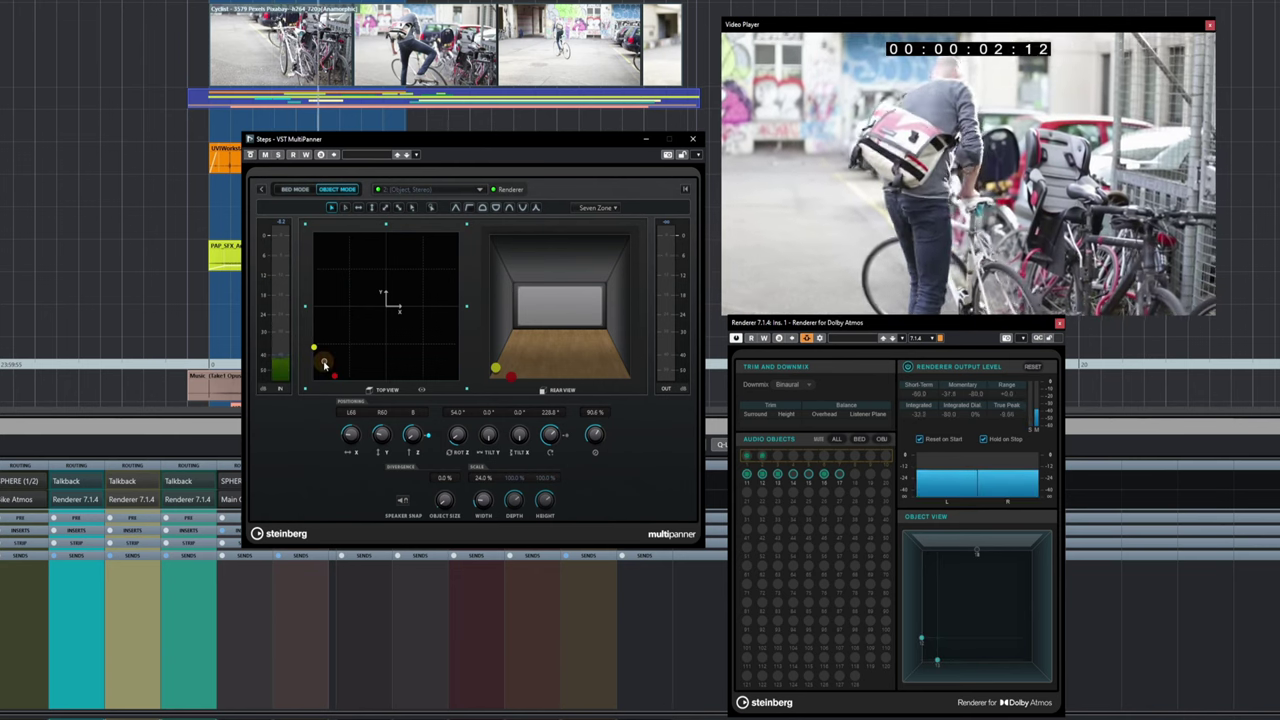
key("space")
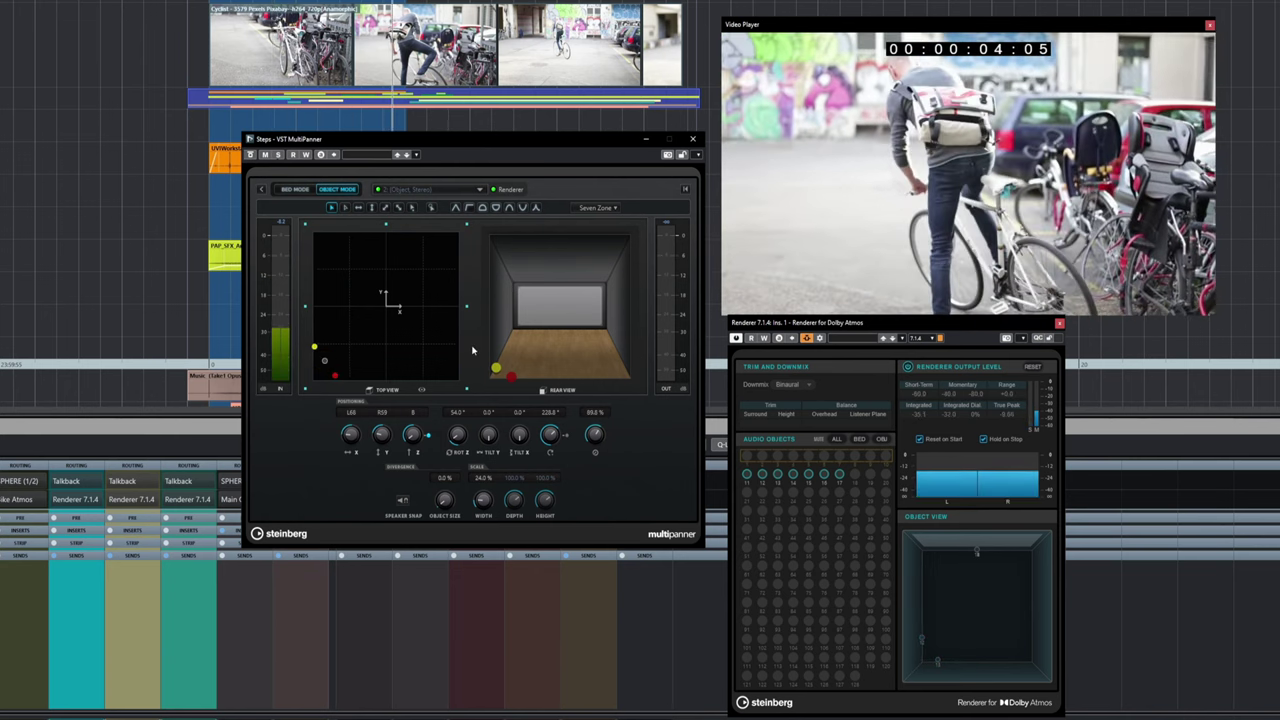
- Rehearse panning the Steps object during playback from before the project start, finishing in the rear left corner at about L79, R72
key("KP_Subtract")
key("KP_Subtract")
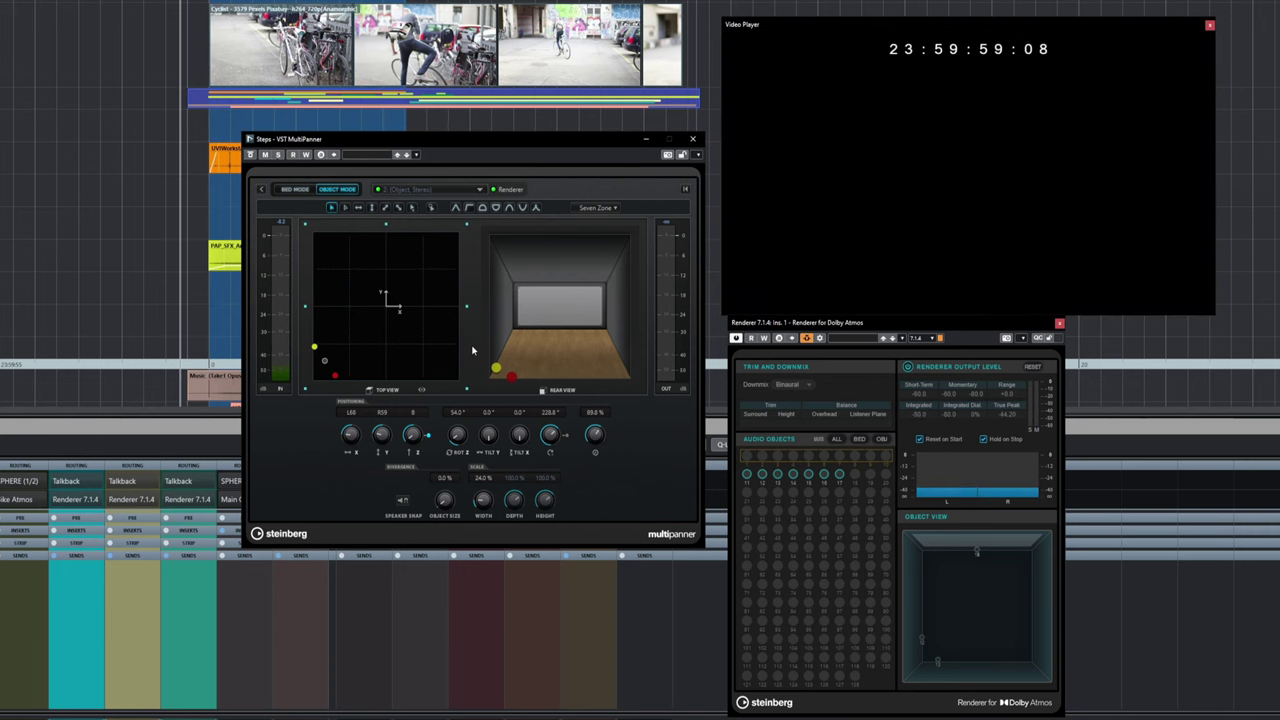
key("space")
mouse_move(325, 361)
left_mouse_down()
mouse_move(385, 335)
mouse_move(323, 357)
left_mouse_up()
key("space")
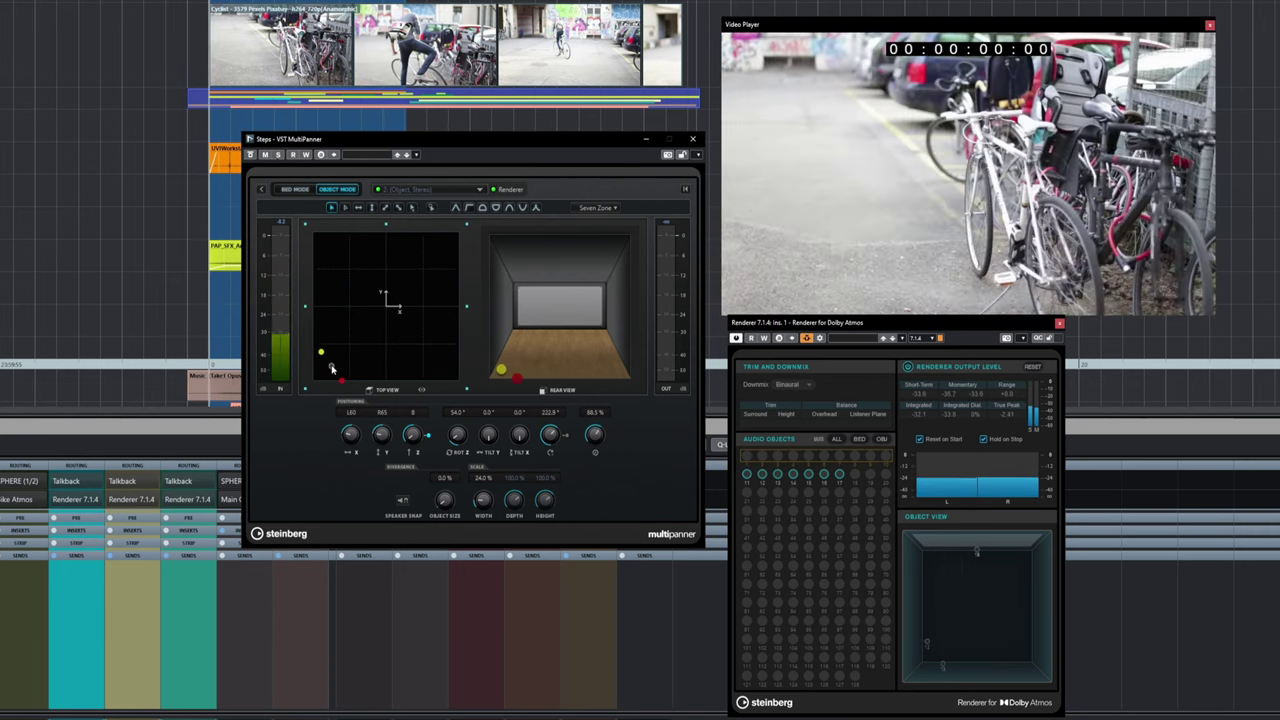
key("KP_Subtract")
key("KP_Subtract")
key("space")
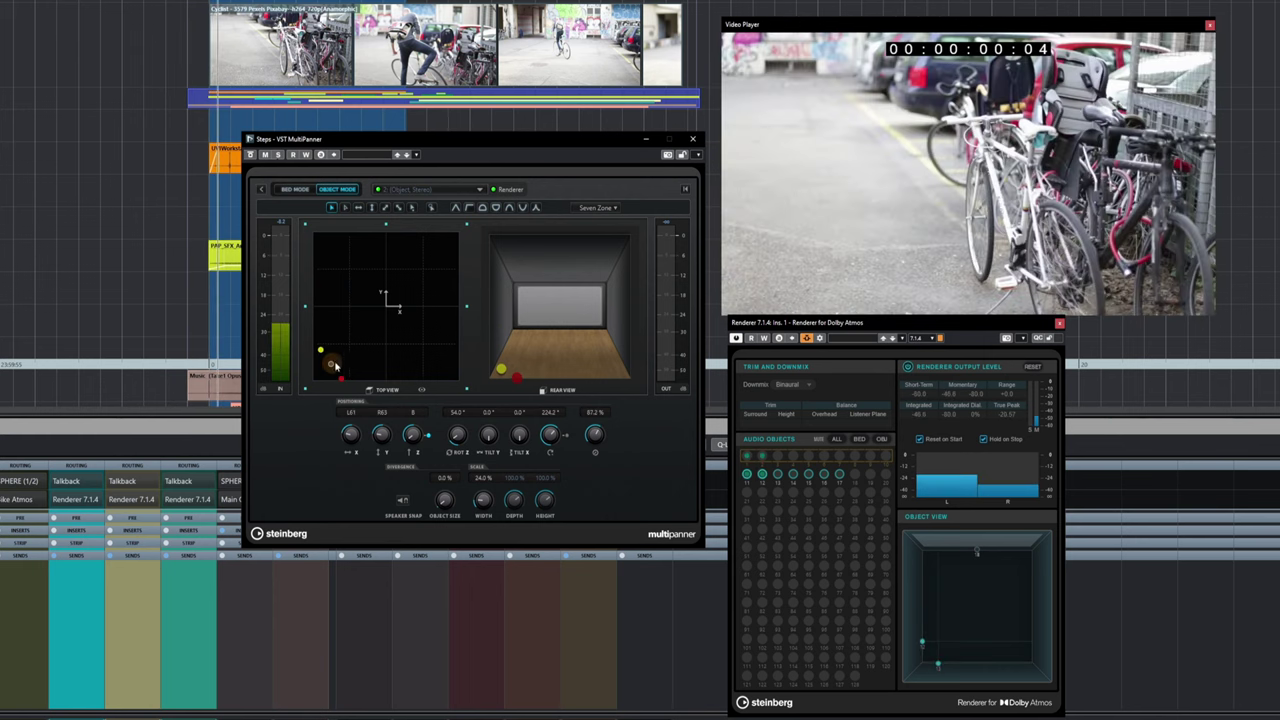
mouse_move(326, 363)
left_mouse_down()
mouse_move(420, 330)
mouse_move(443, 305)
mouse_move(318, 376)
left_mouse_up()
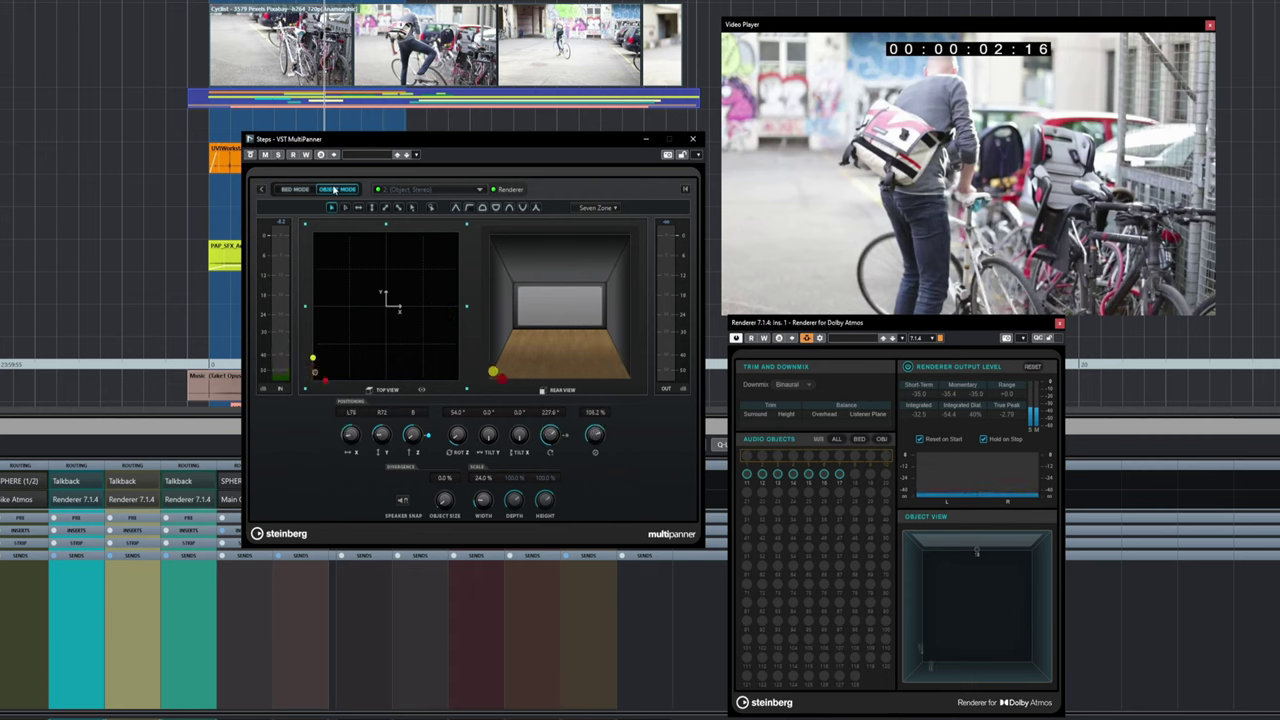
- Enable automation writing on the Steps MultiPanner and record the object moving from the rear left corner toward the centre during playback
left_click(305, 156)
key("KP_Subtract")
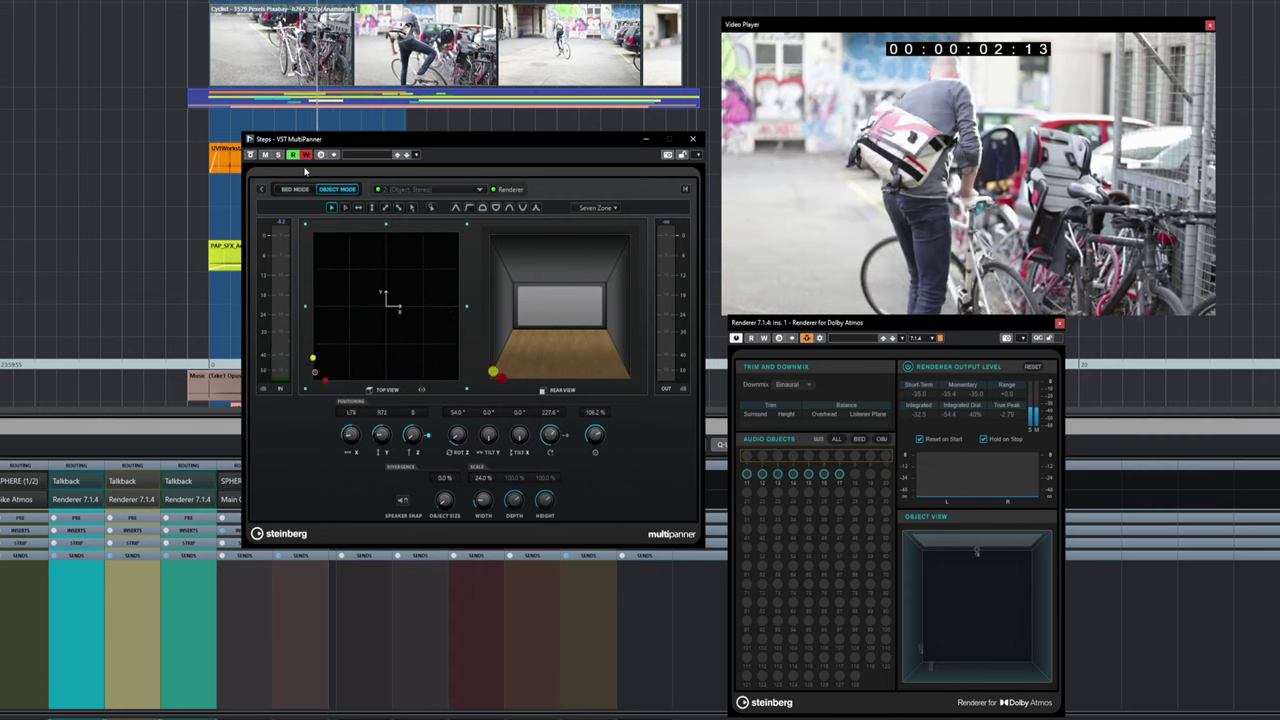
key("space")
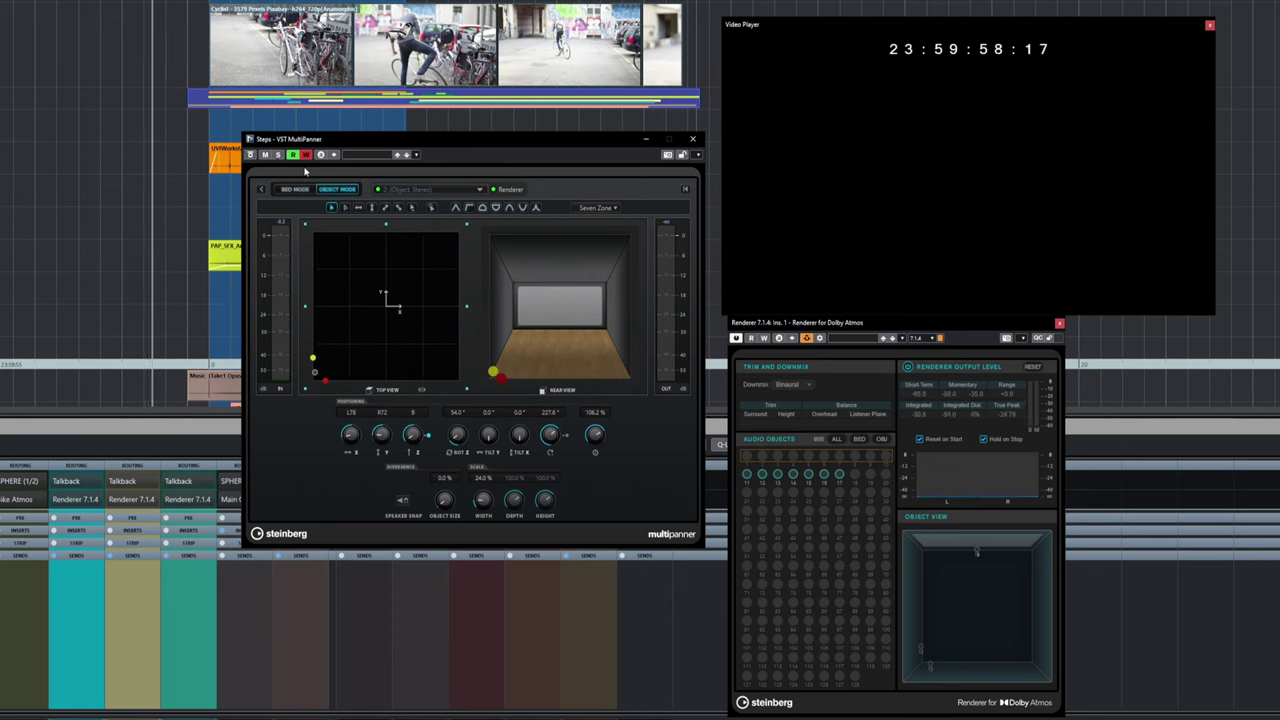
left_click_drag(322, 372, 411, 321)
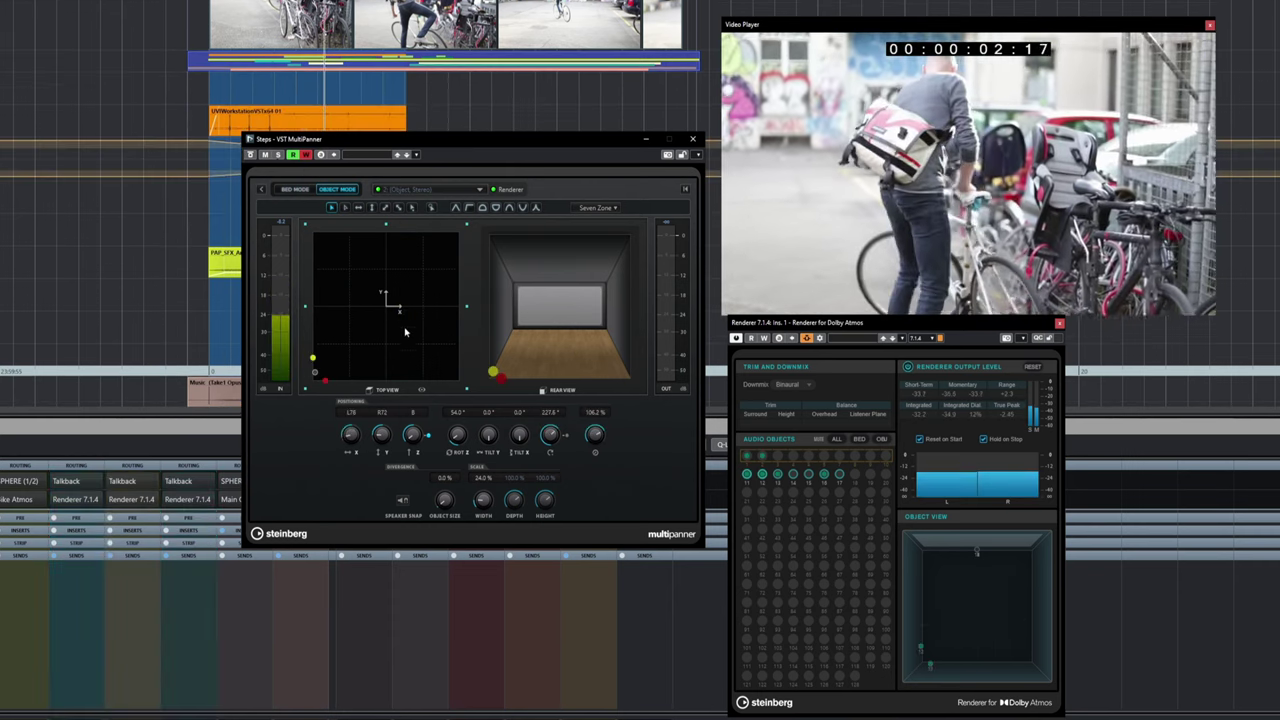
key("space")
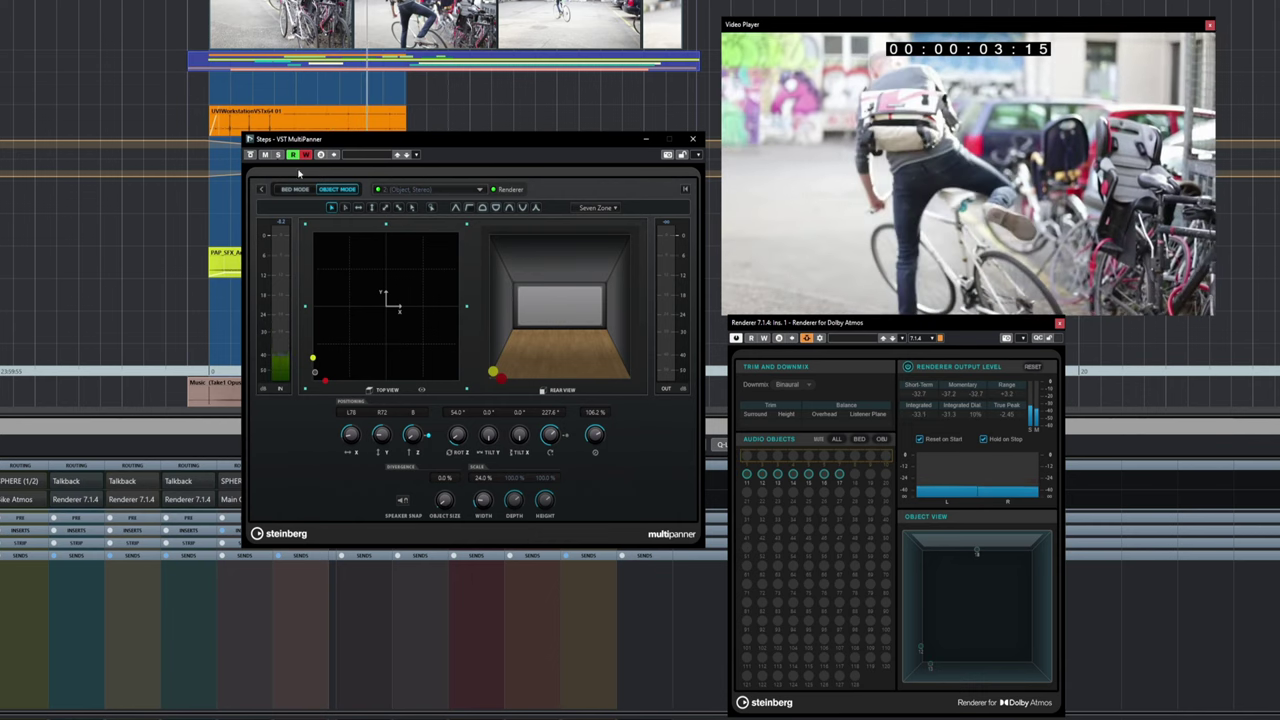
- Record another automation pass moving the Steps object from the rear left to about L5, R30, and disable automation writing
key("KP_Subtract")
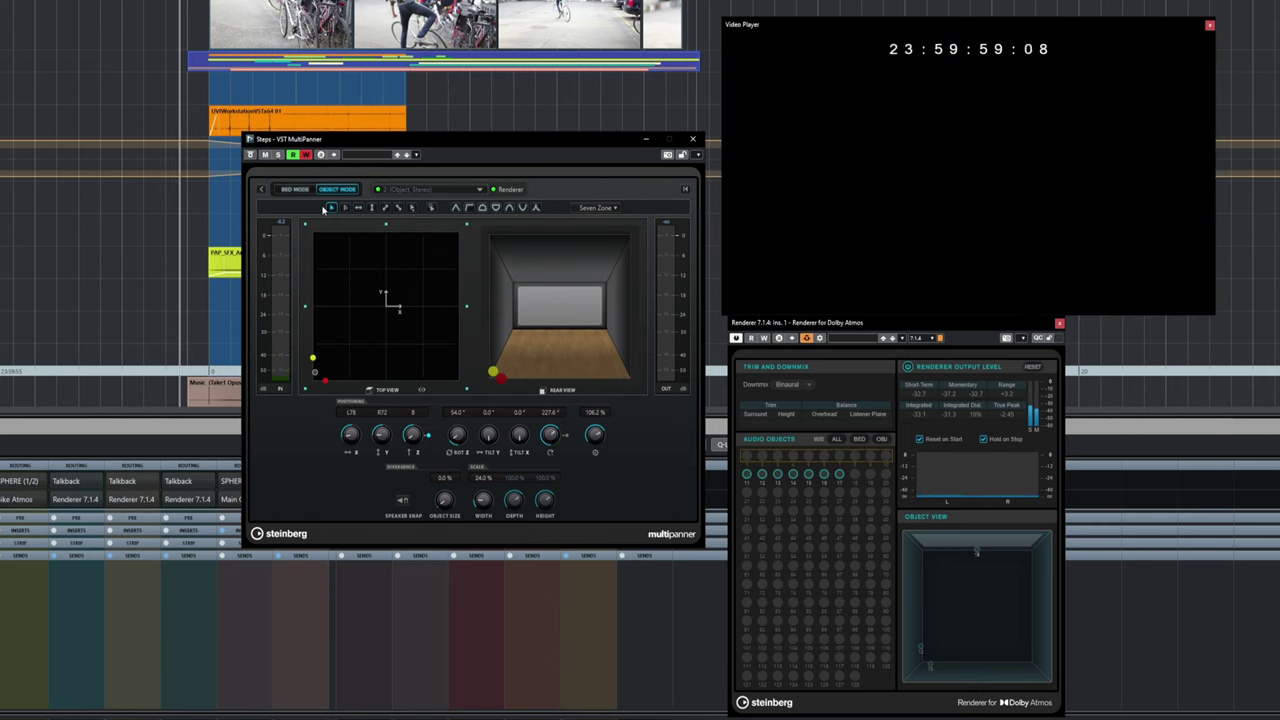
key("space")
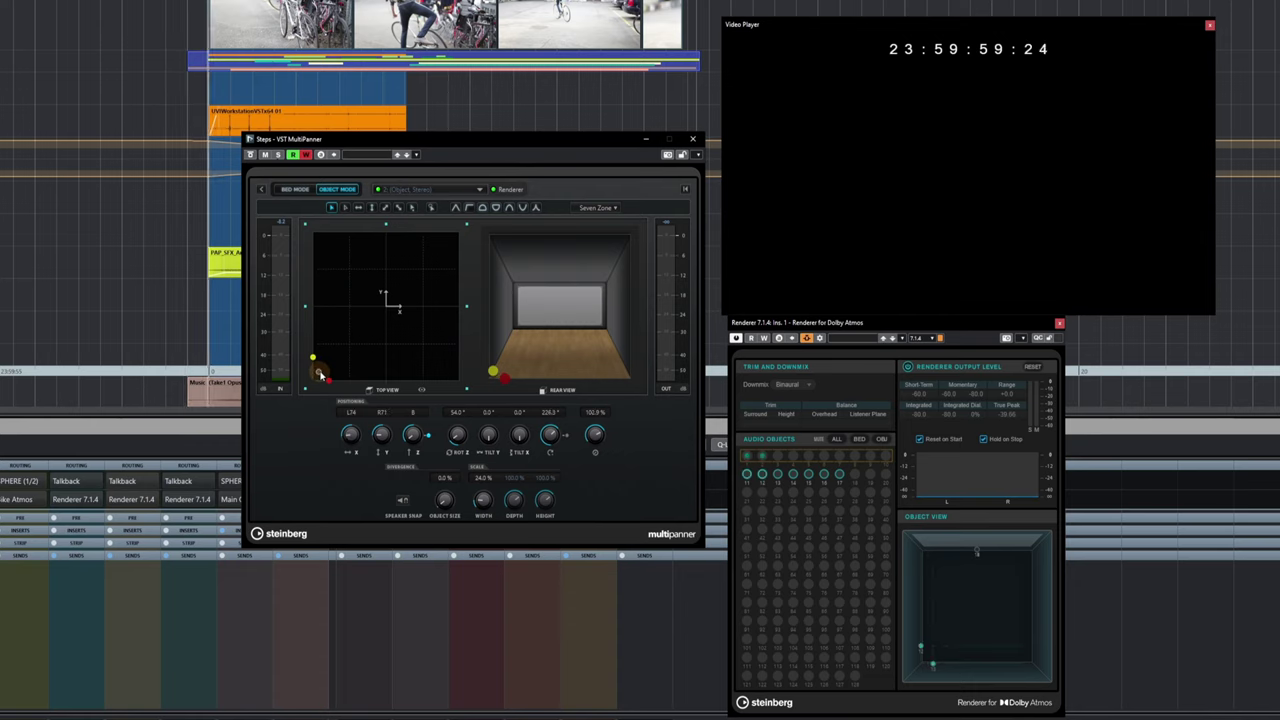
left_click_drag(316, 373, 403, 321)
key("space")
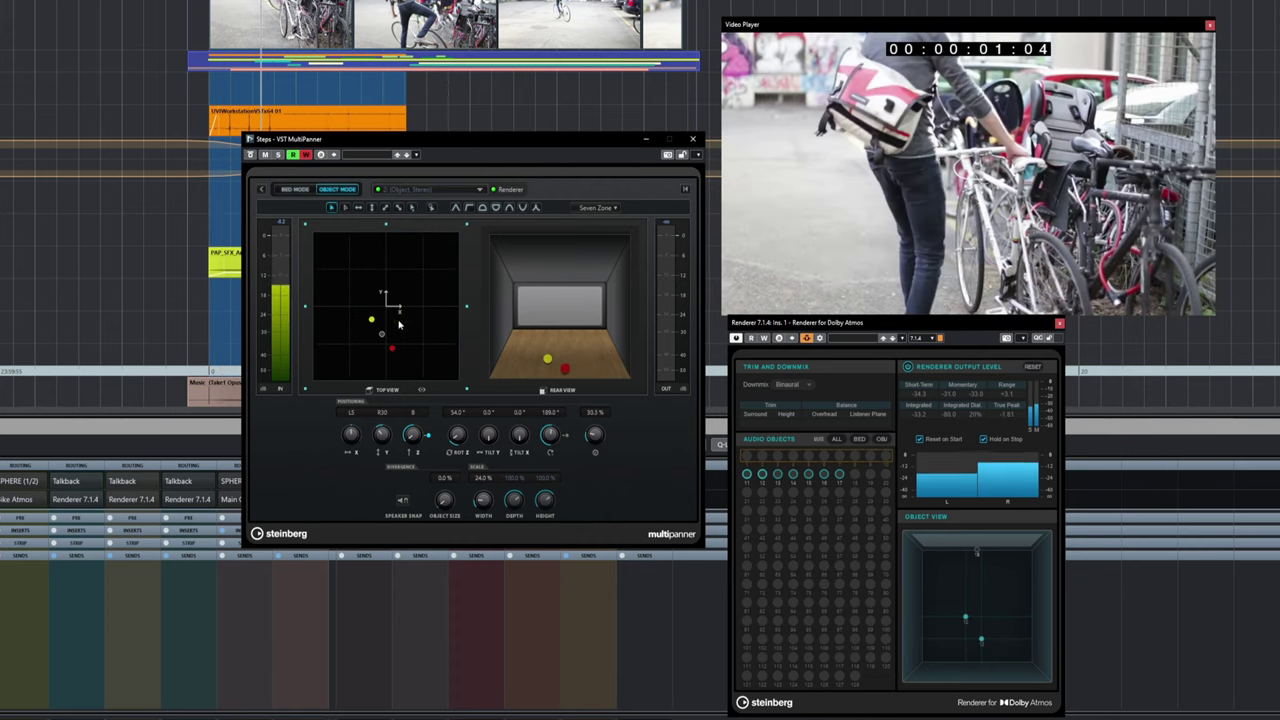
left_click(305, 156)
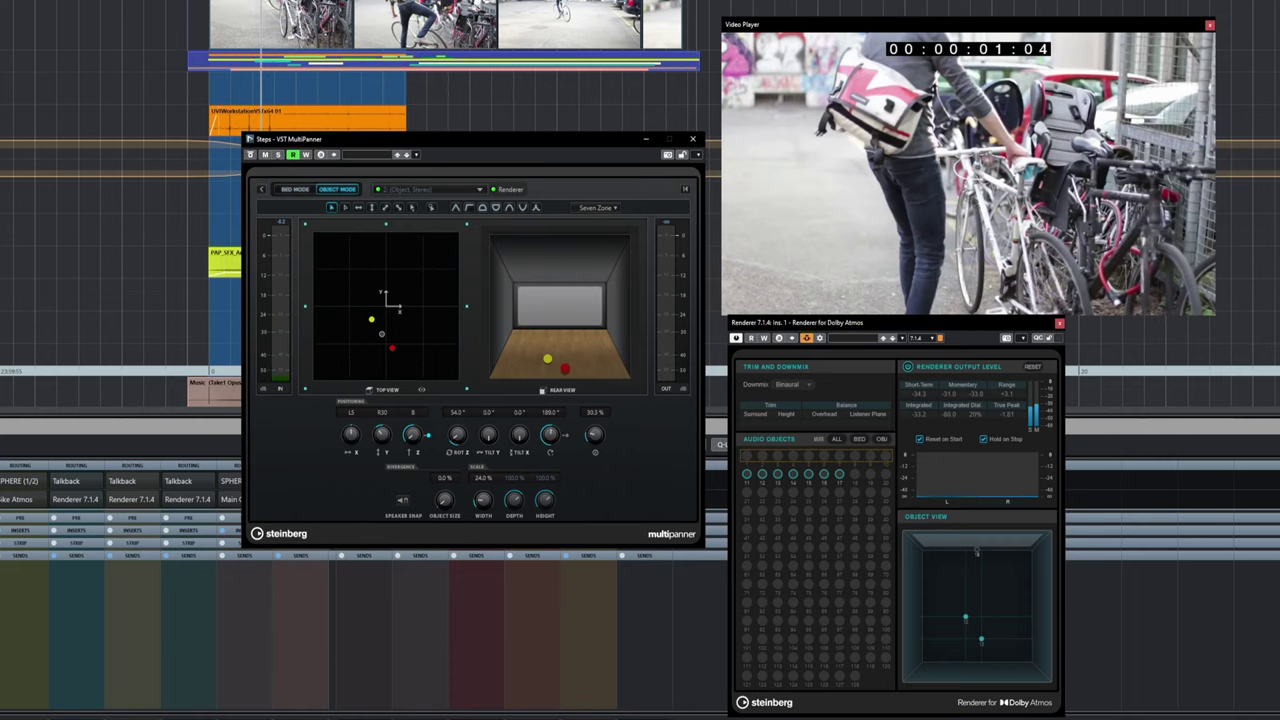
- Play back the recorded Steps panning automation and rewind to before the project start
key("KP_Subtract")
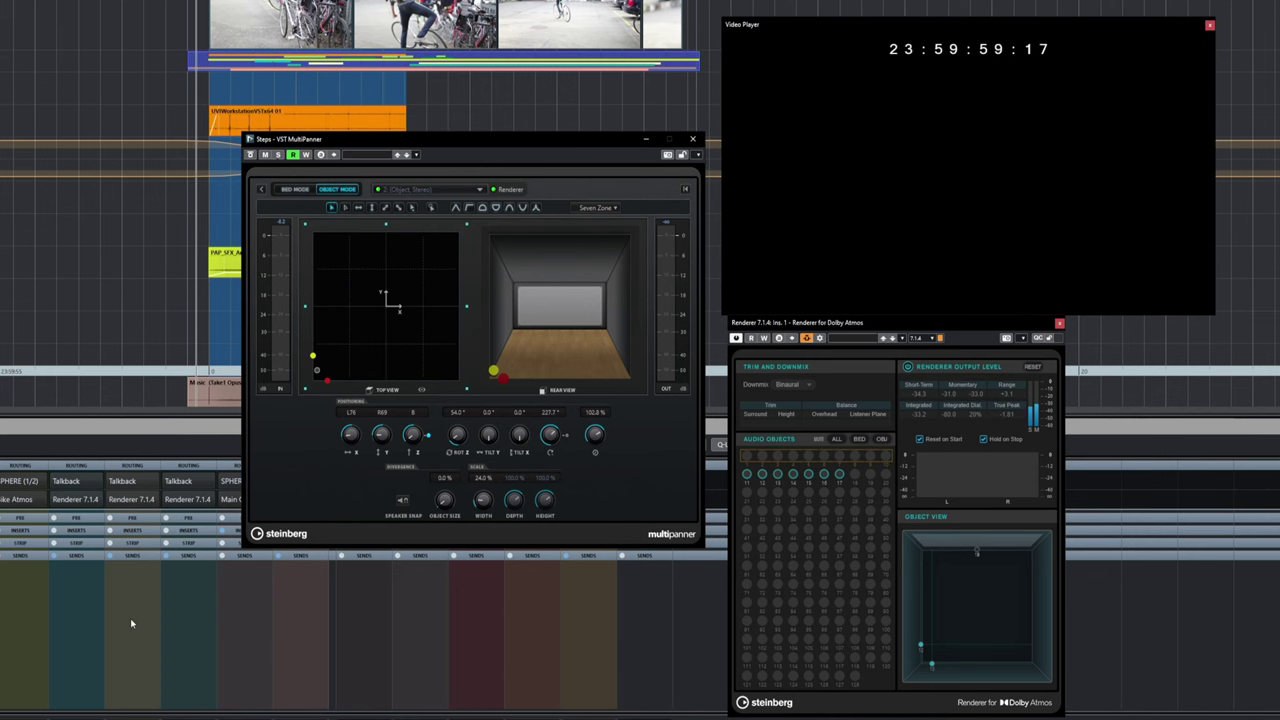
key("space")
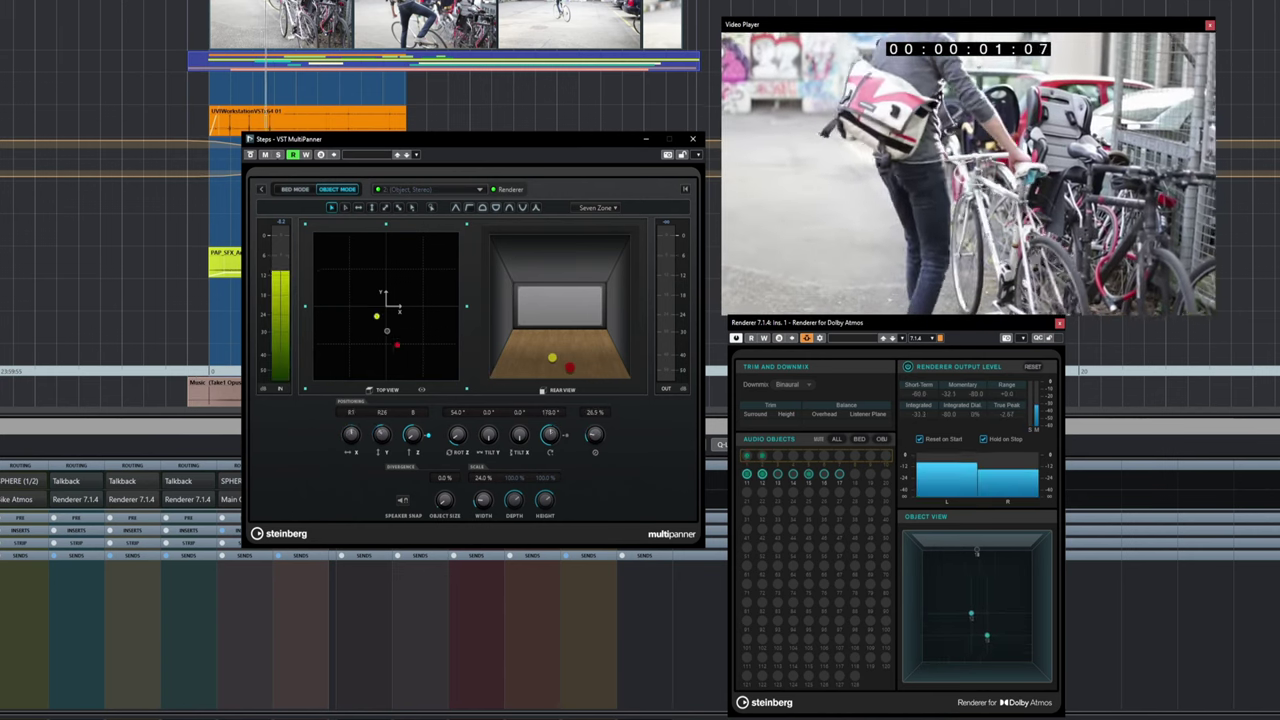
key("space")
key("KP_Subtract")
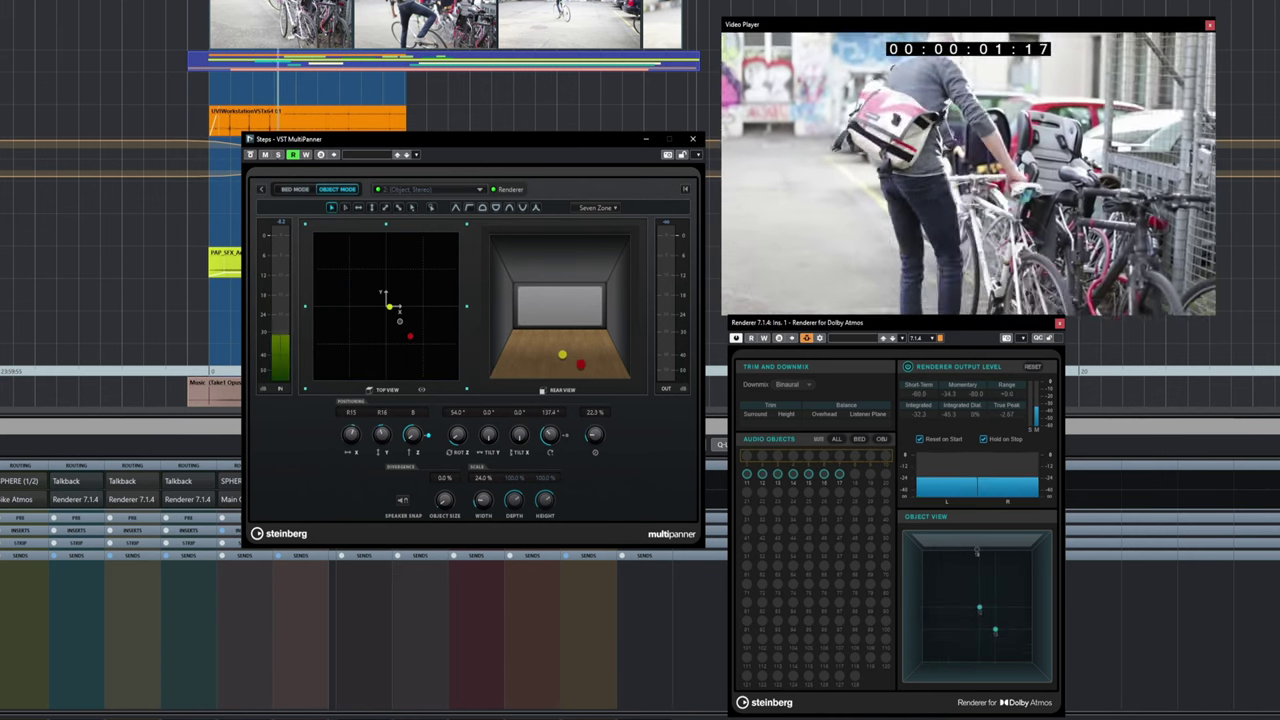
key("KP_Subtract")
key("KP_Subtract")
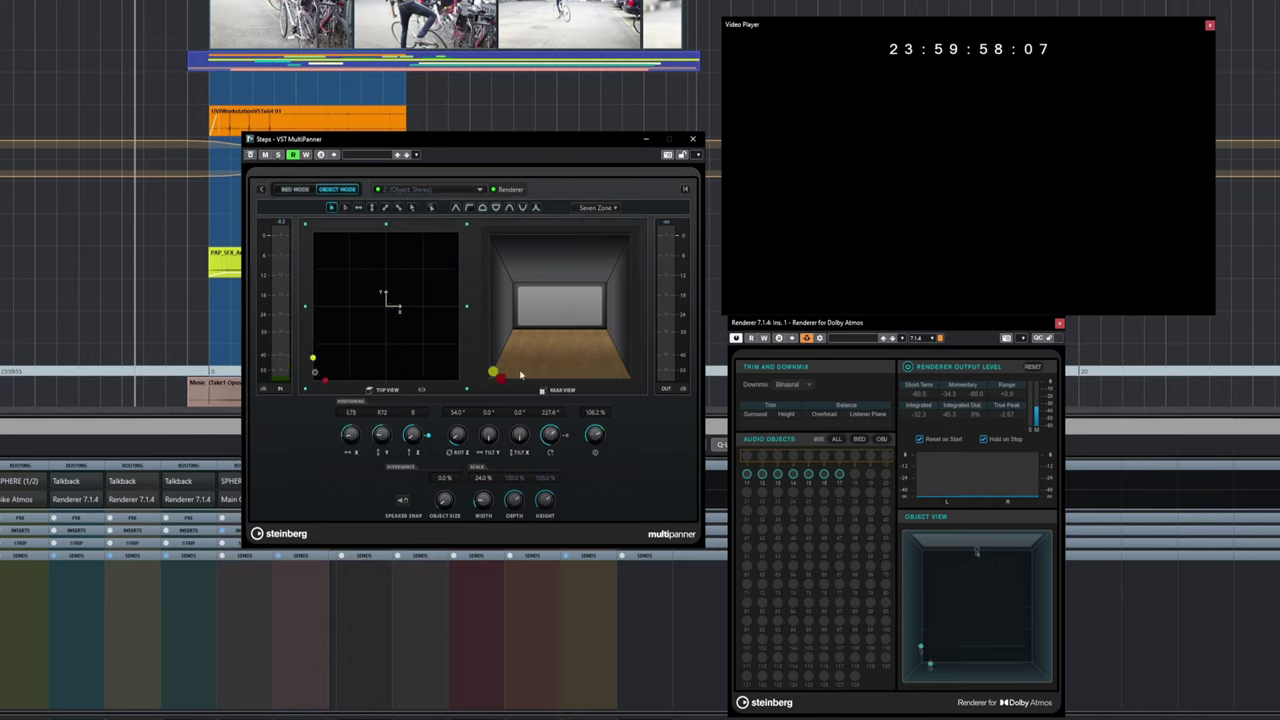
key("KP_Subtract")
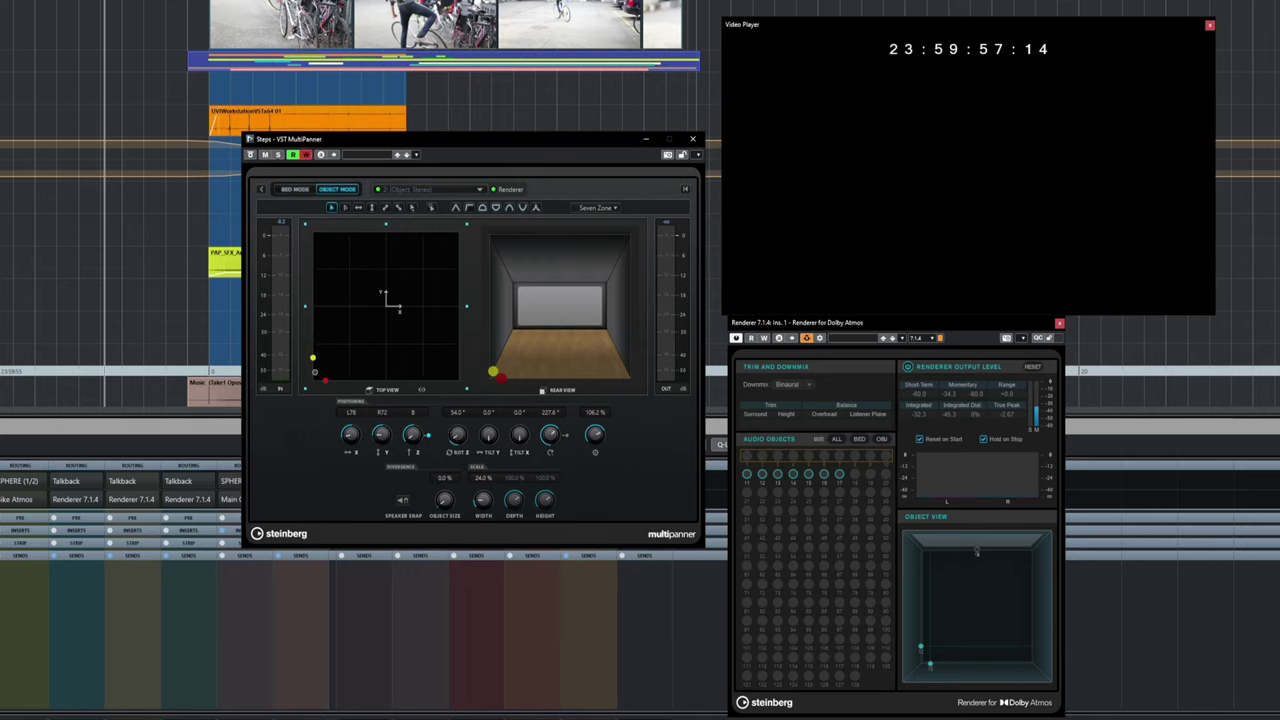
- Show the MixConsole and replay the scene's opening to check the Steps object's movement in the renderer
key("F3")
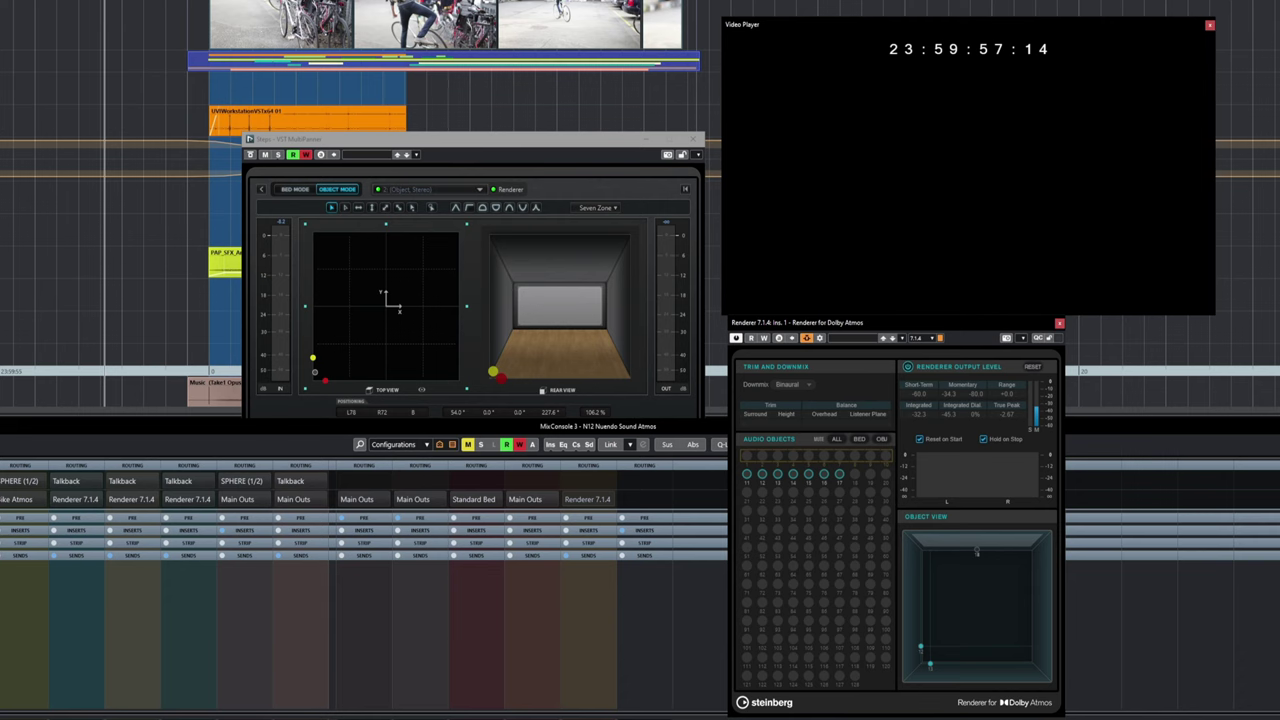
key("space")
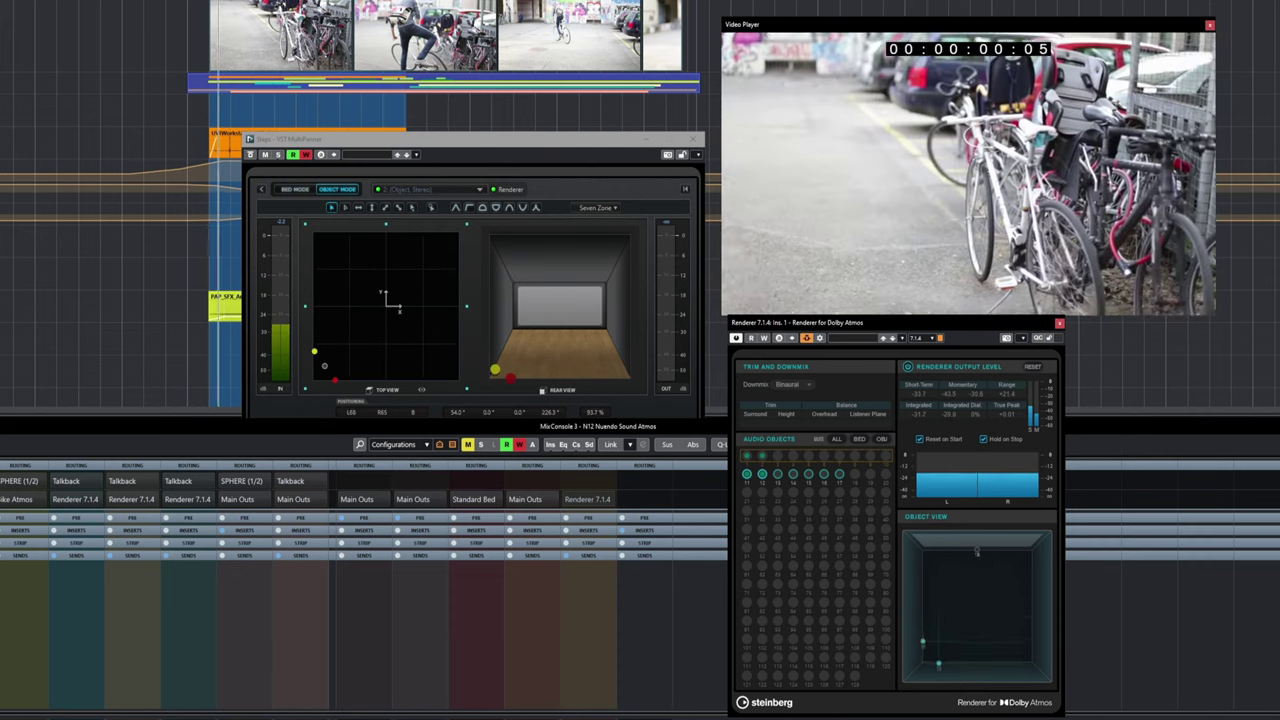
key("space")
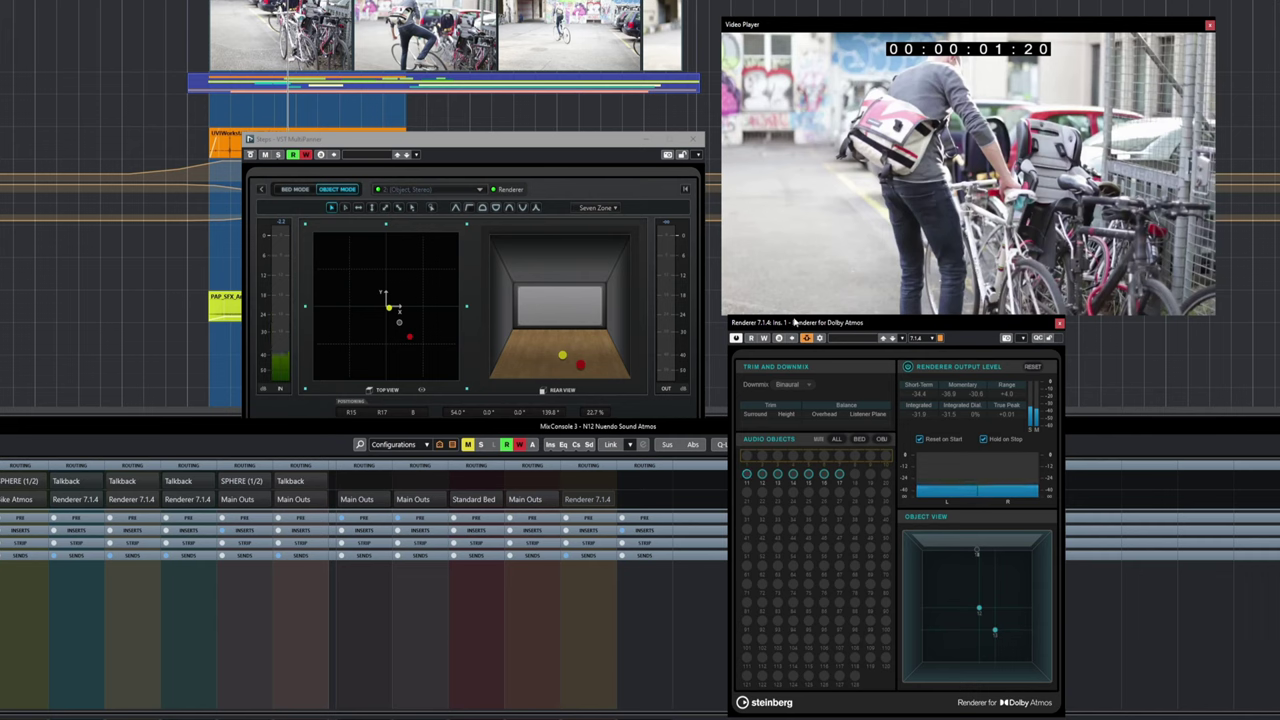
- Shift the Renderer window slightly, replay the loop with the MixConsole shown, and close the Steps MultiPanner
left_click_drag(796, 322, 786, 325)
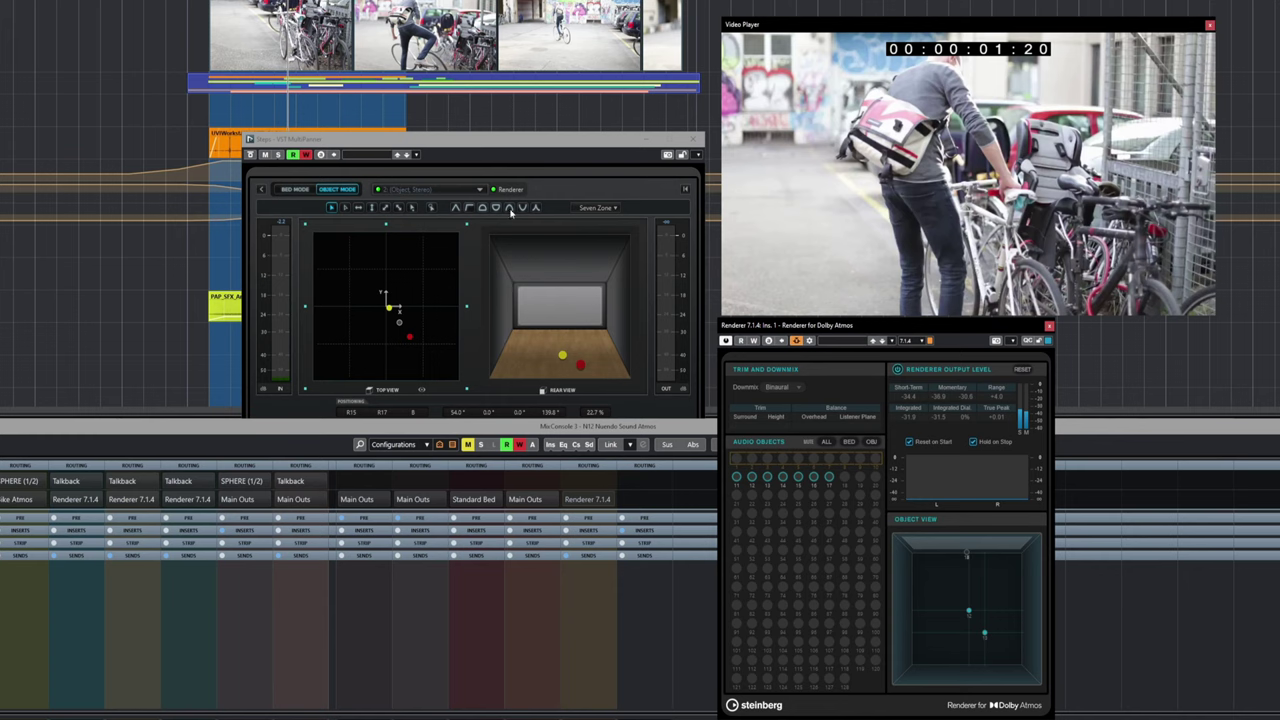
left_click(471, 158)
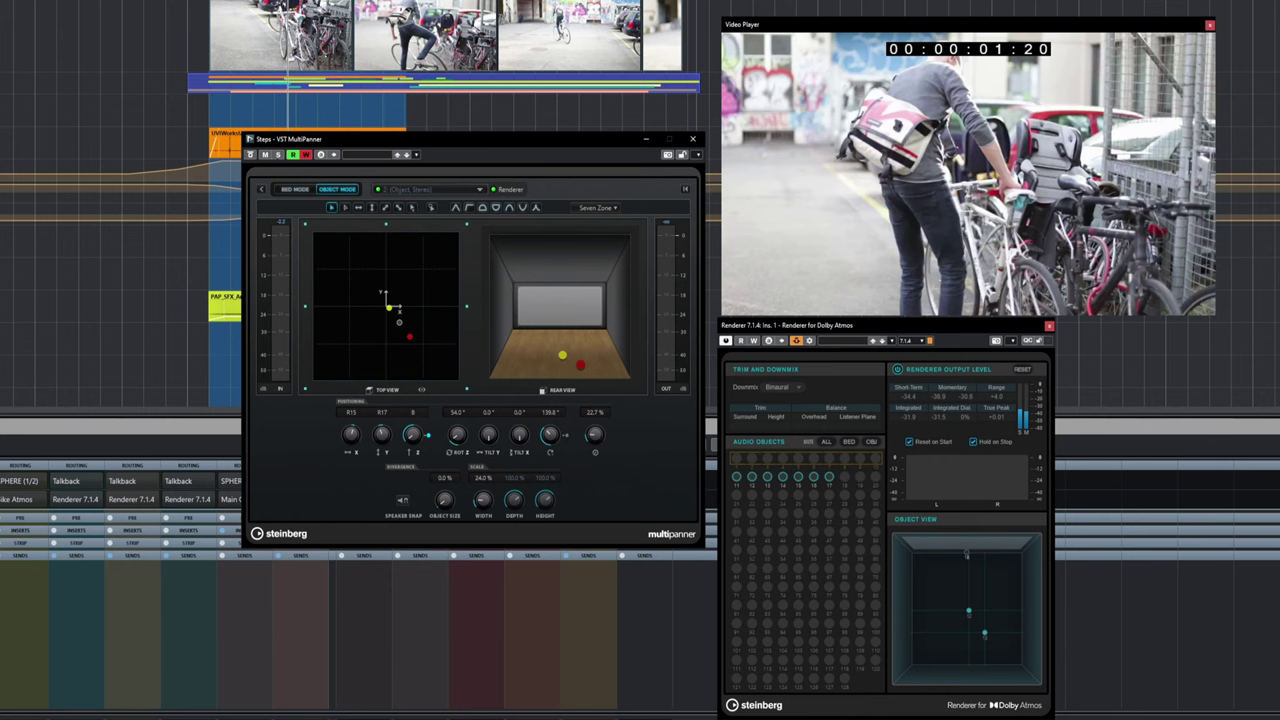
key("F3")
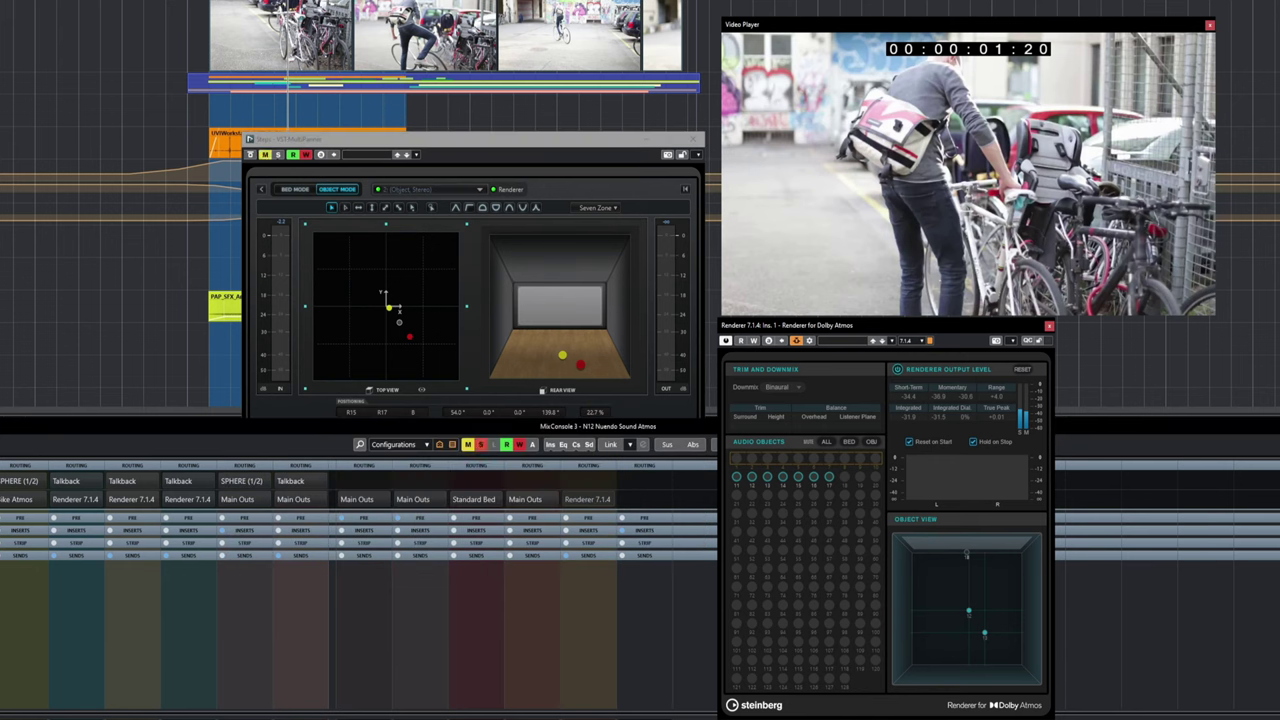
key("space")
key("space")
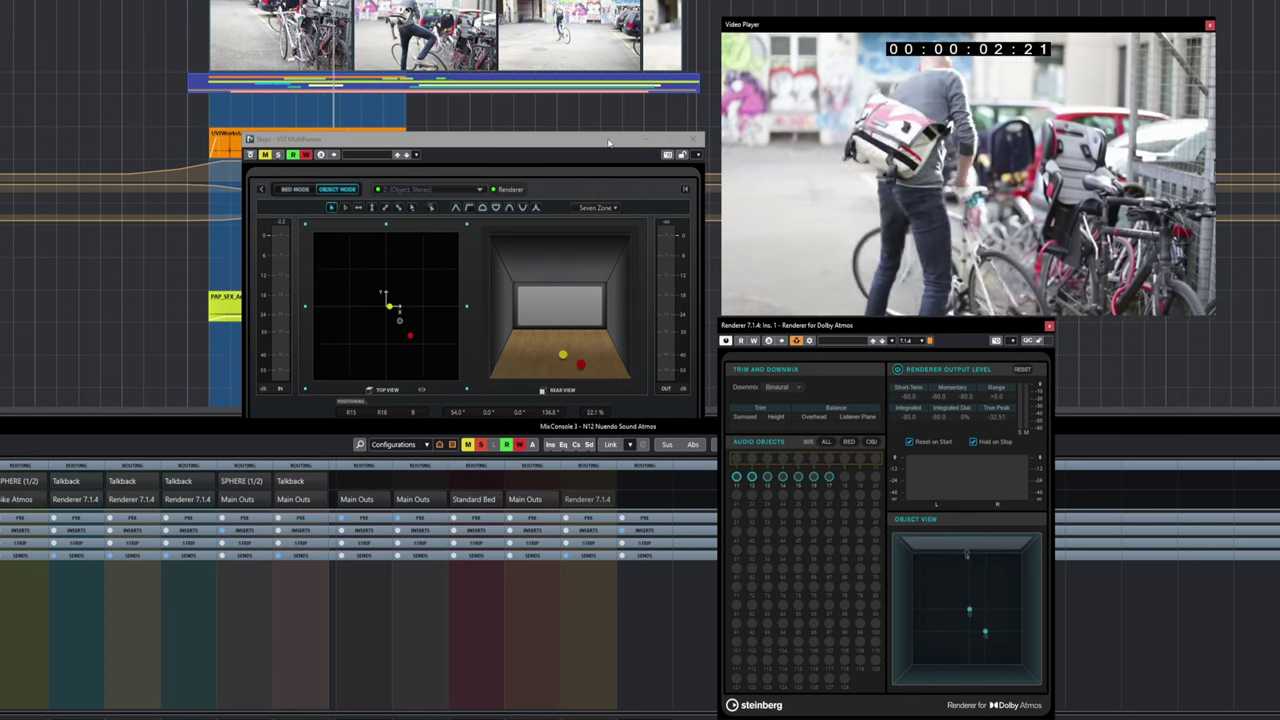
left_click(693, 143)
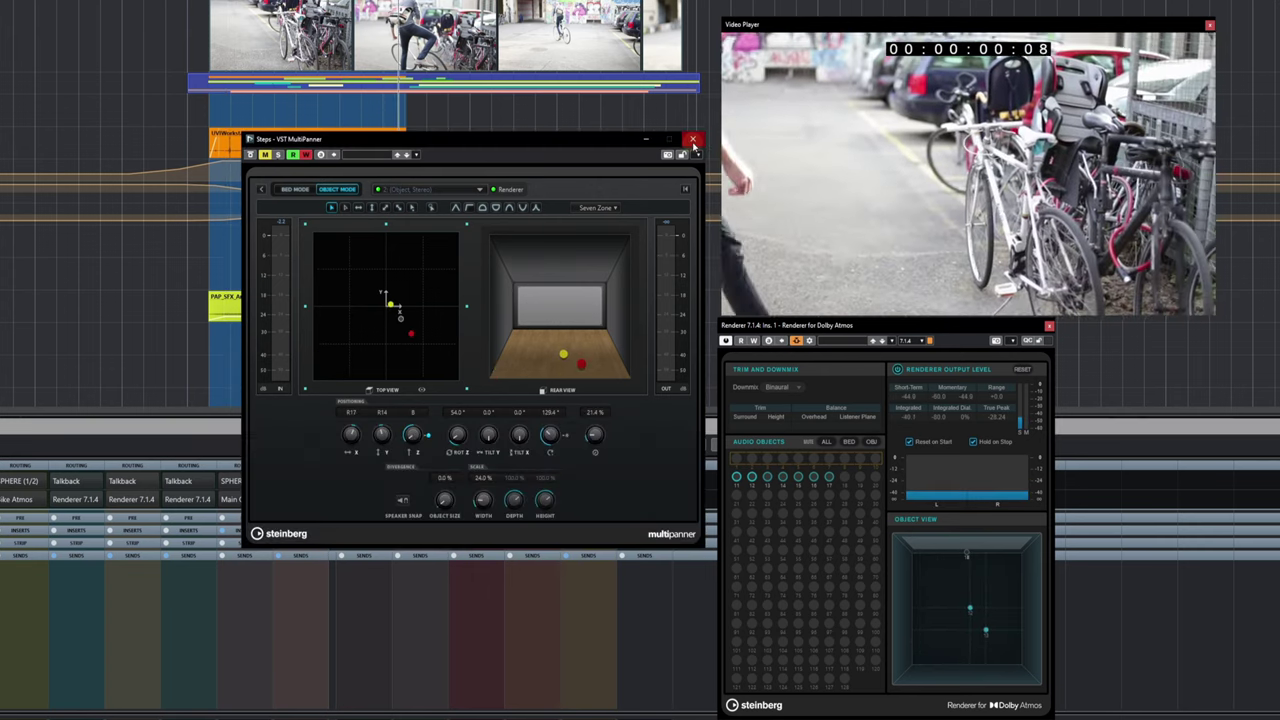
left_click(693, 143)
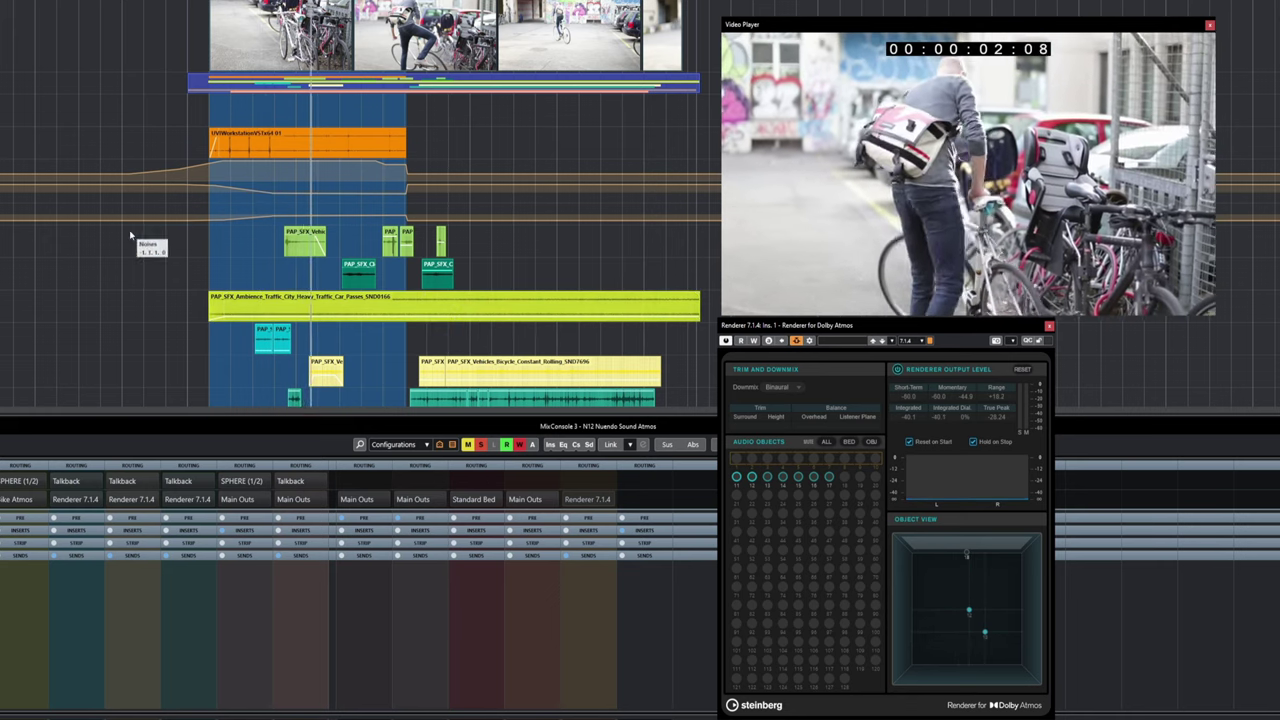
- Select the Noises, Cloth and Ambience events, set the loop range to span the selection, and stop playback
left_click_drag(130, 231, 657, 342)
left_click(514, 302)
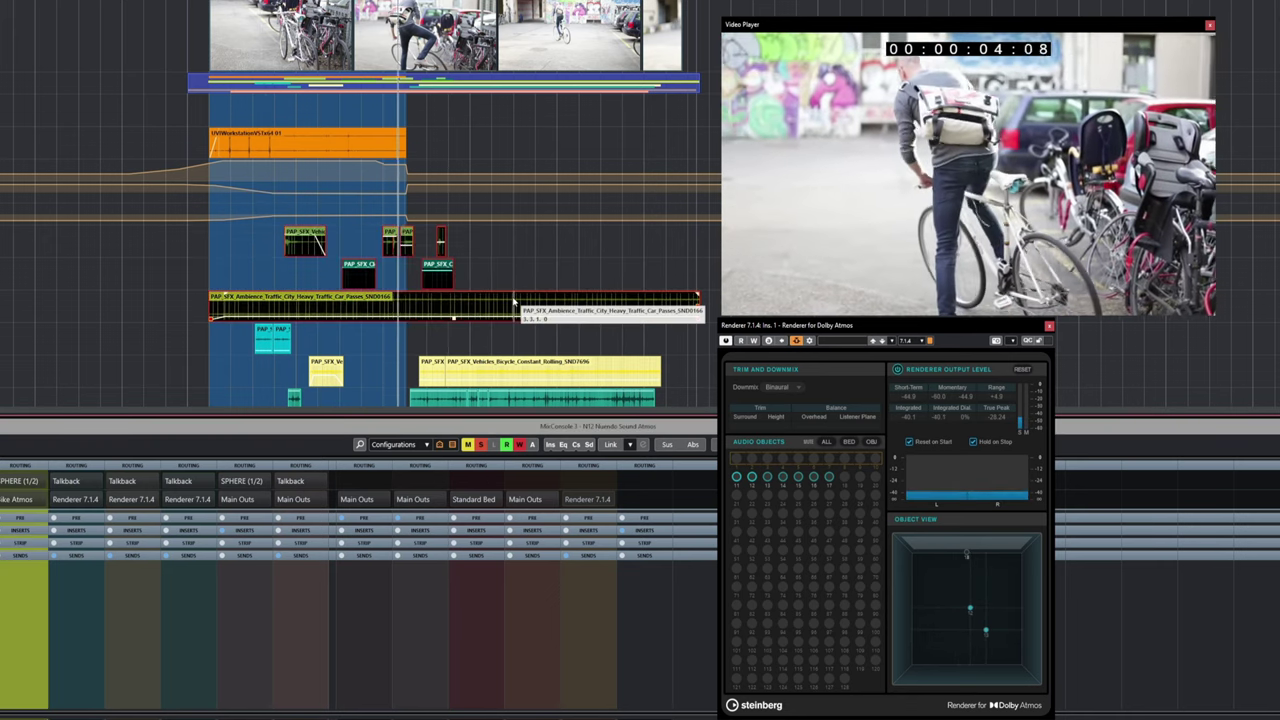
key("p")
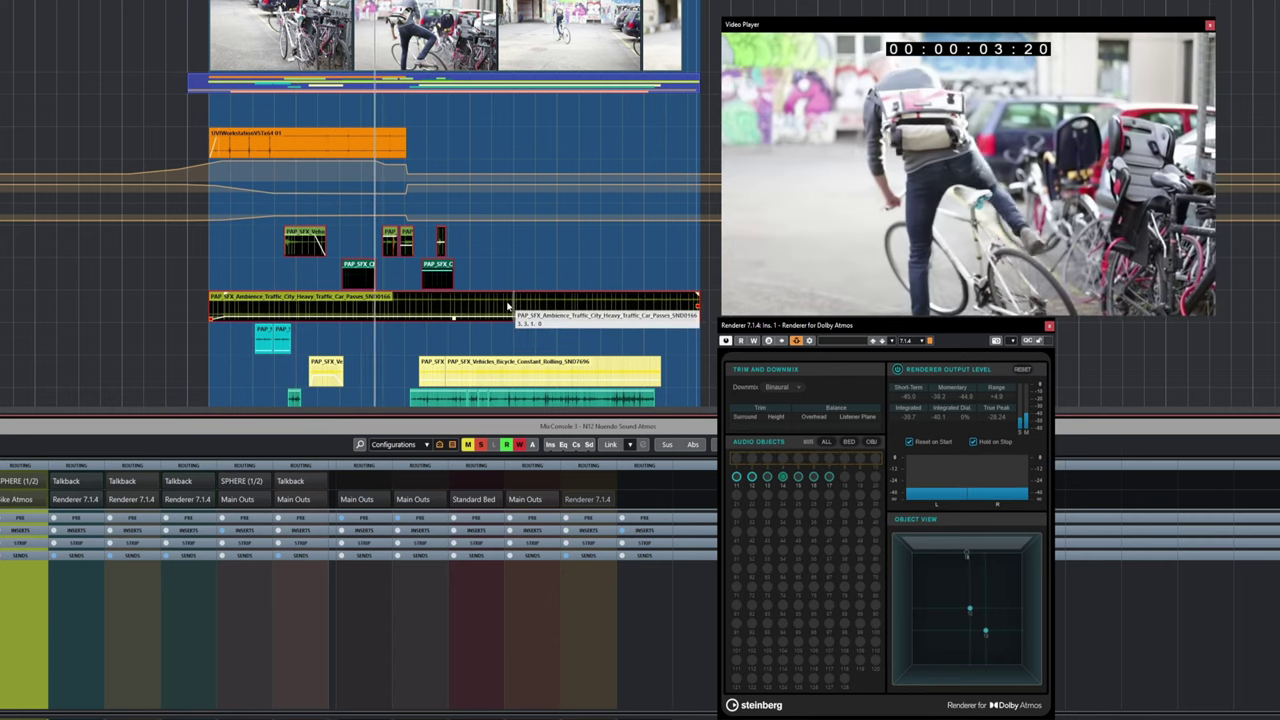
key("space")
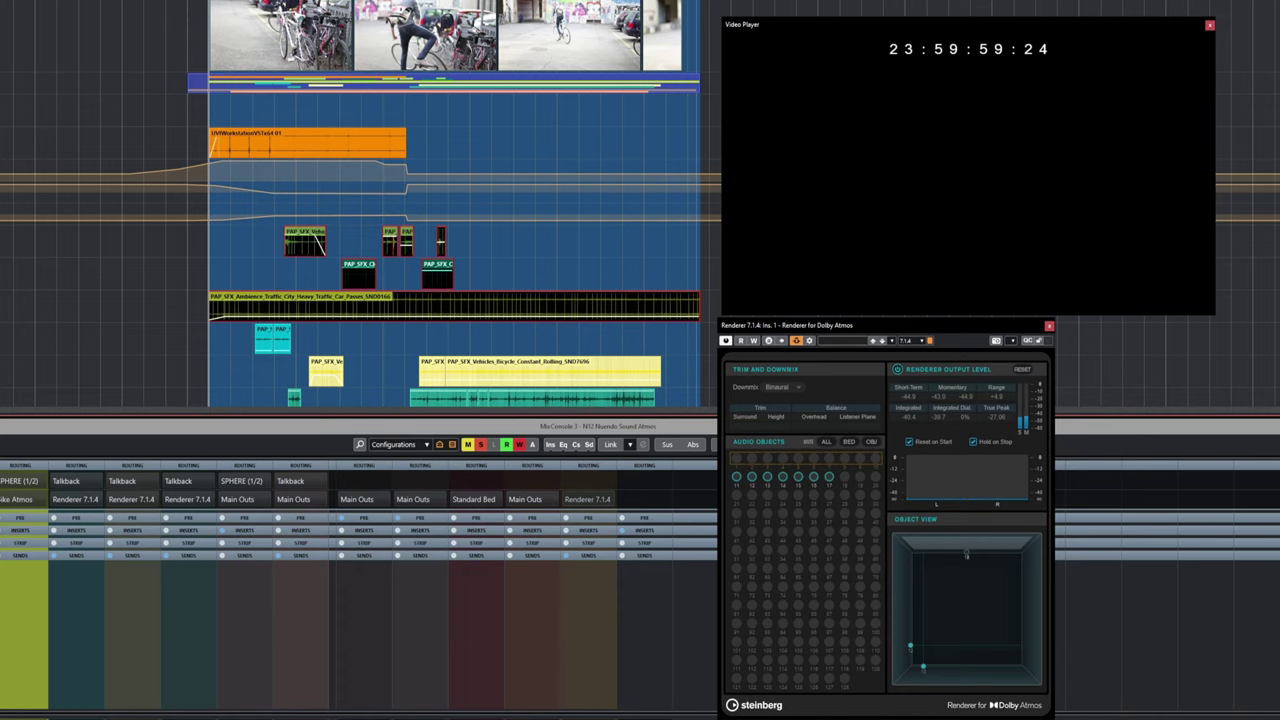
- Open the Cloth track's MultiPanner, cue the cloth sound, place its object at about R42, R33, B35, and enable automation writing
double_click(60, 718)
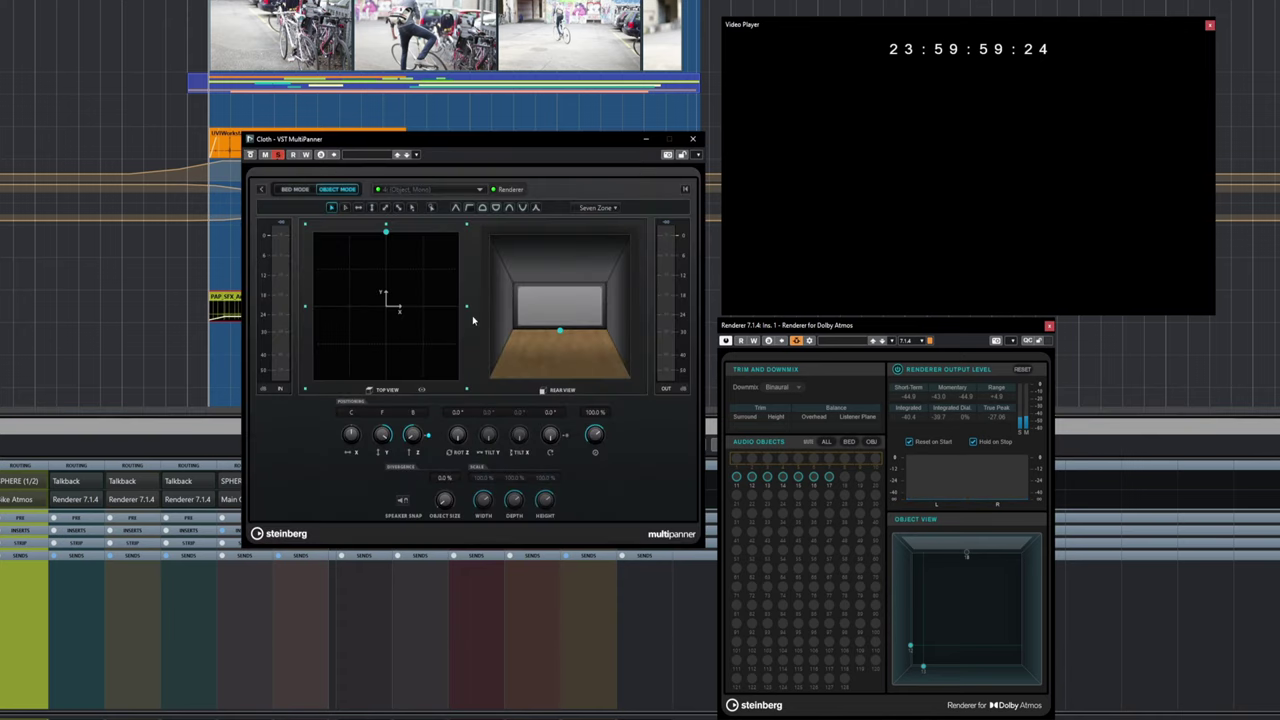
key("space")
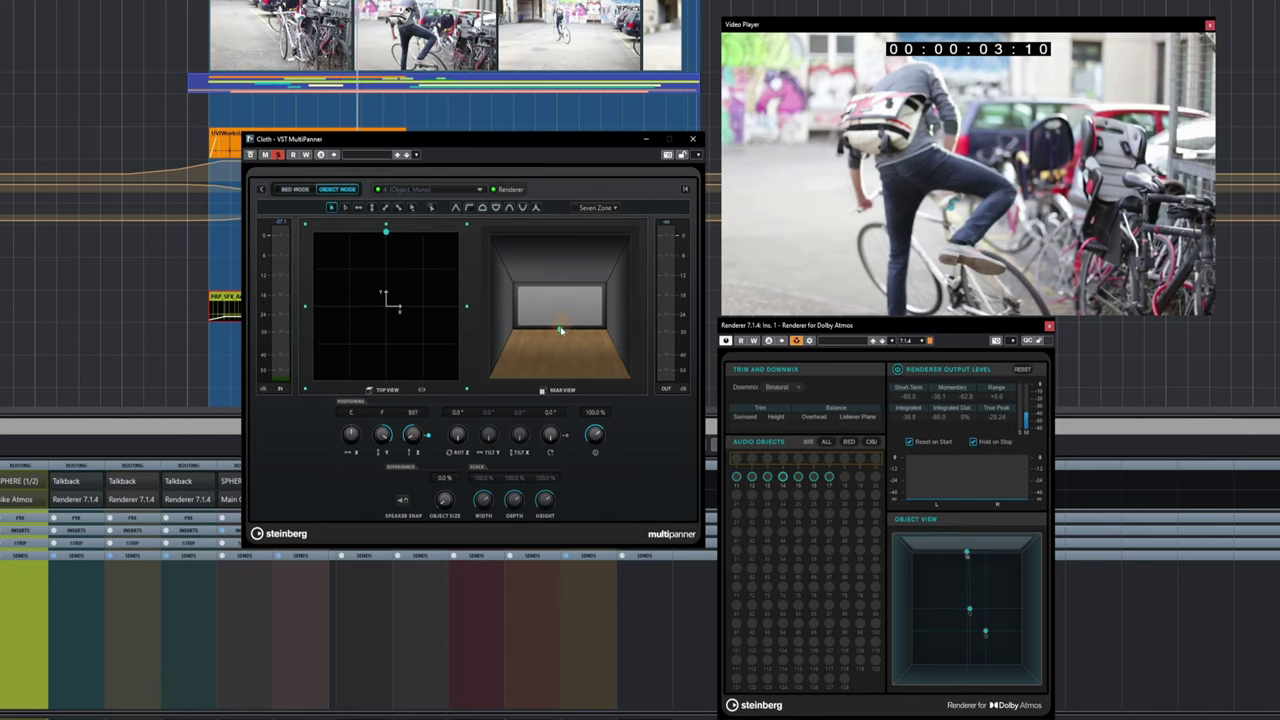
left_click_drag(560, 331, 561, 271)
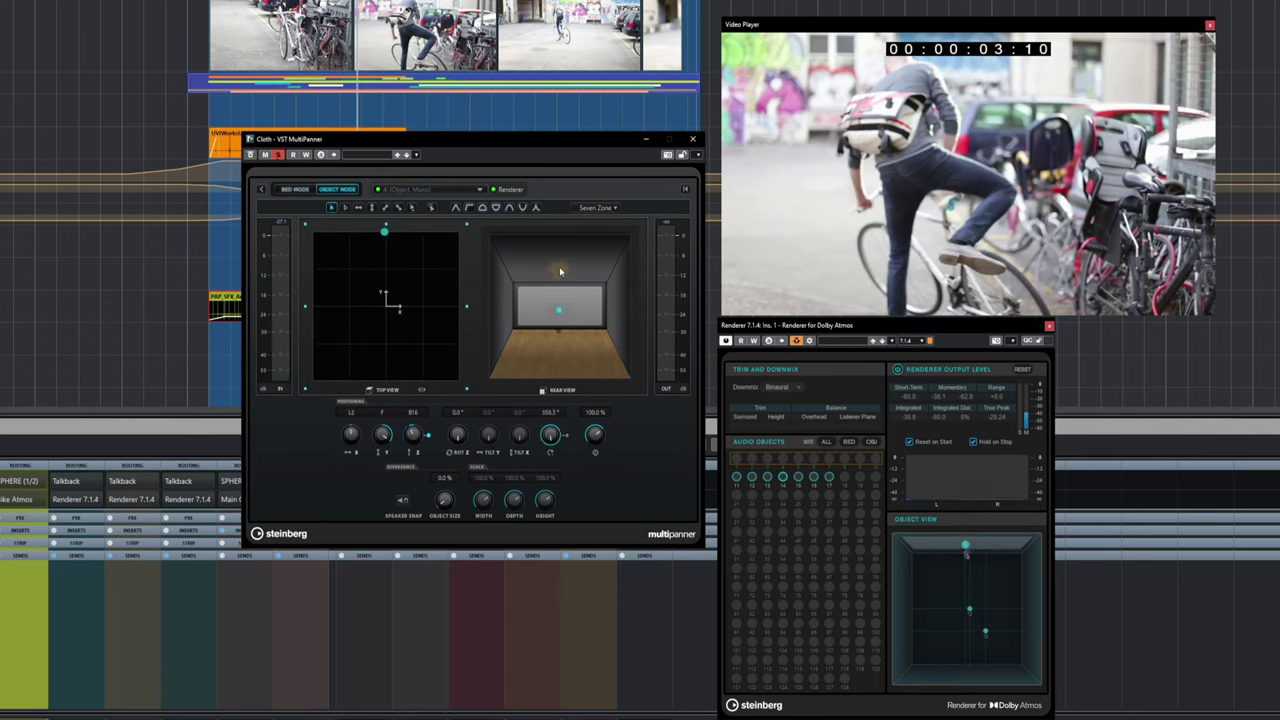
left_click_drag(558, 325, 566, 355)
left_click_drag(384, 232, 402, 322)
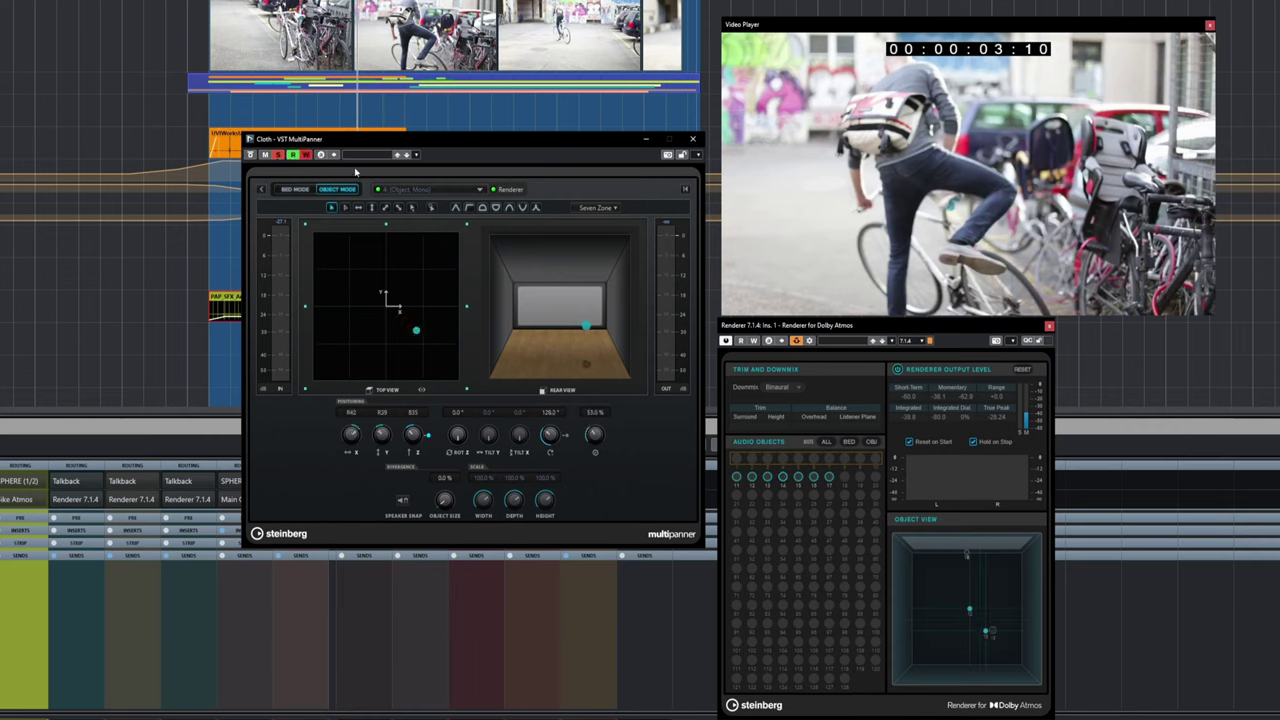
- Write the Cloth panning automation from the scene's start, following the cyclist to about L35, F68, and close its MultiPanner
key("KP_Subtract")
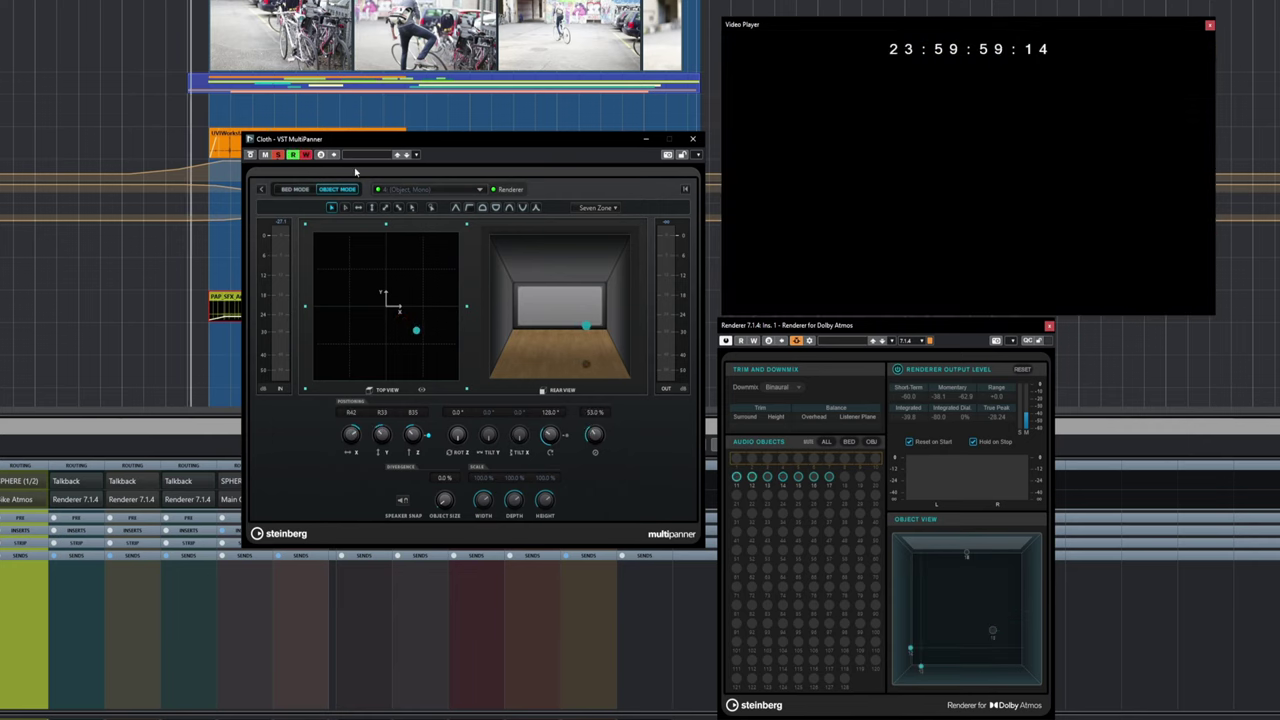
key("space")
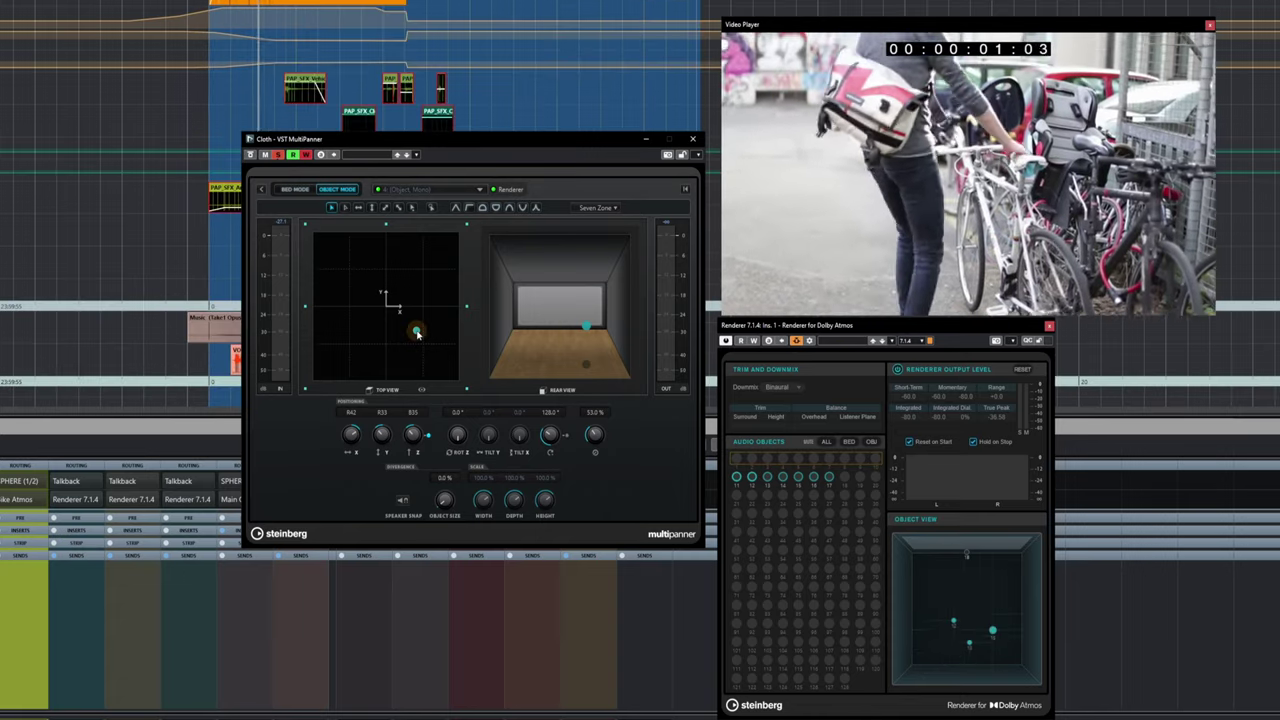
left_click_drag(420, 328, 361, 257)
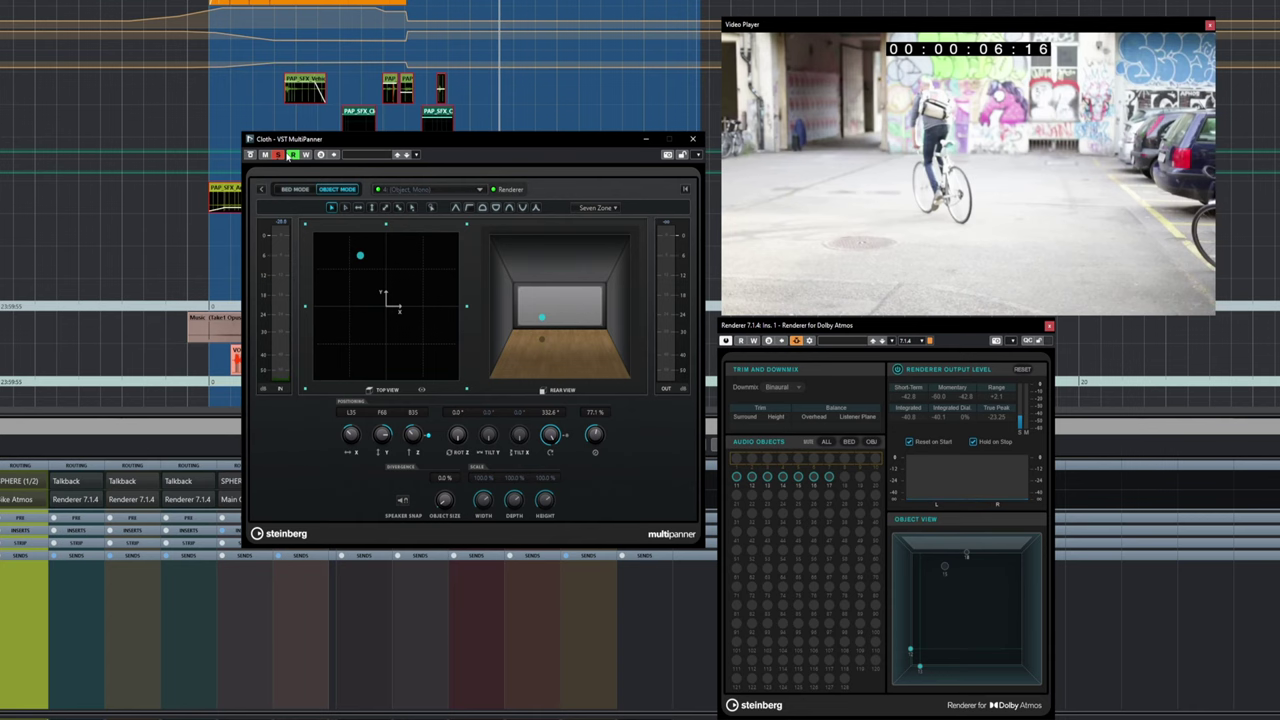
left_click(693, 143)
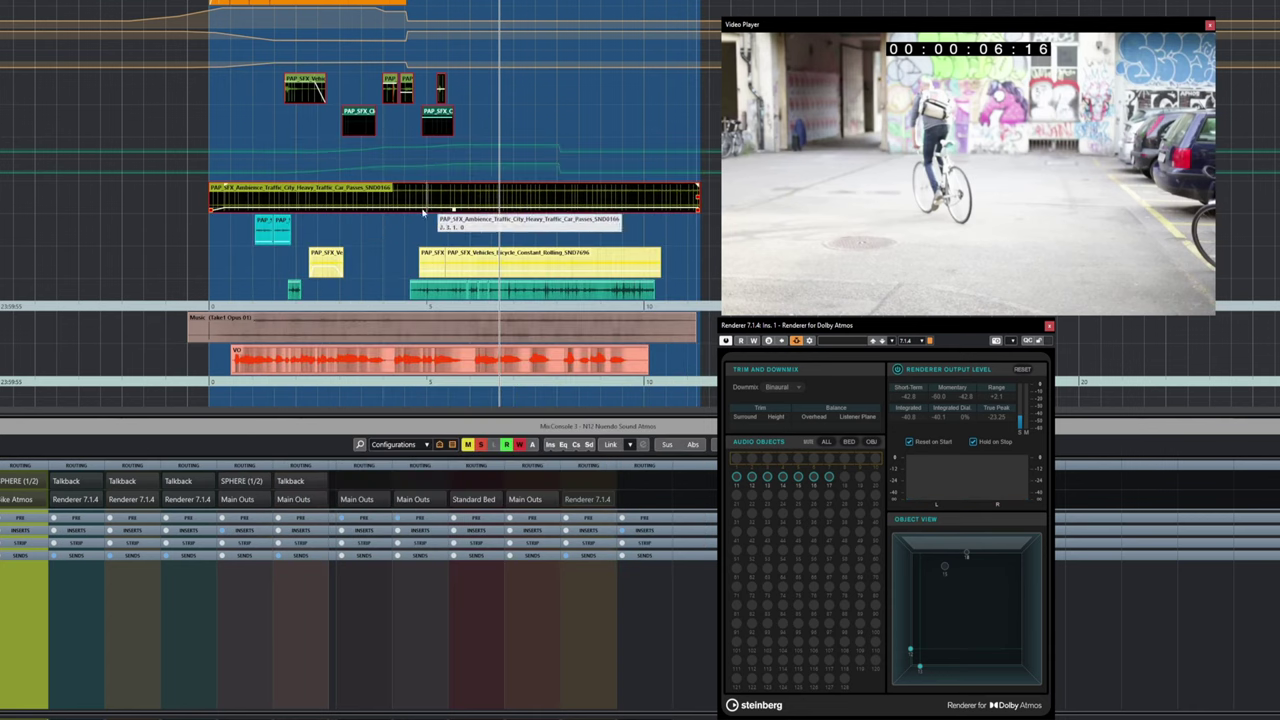
- Replay the scene from its start to check the Cloth object's movement in the renderer's object view
scroll(356, 291, "down", 3)
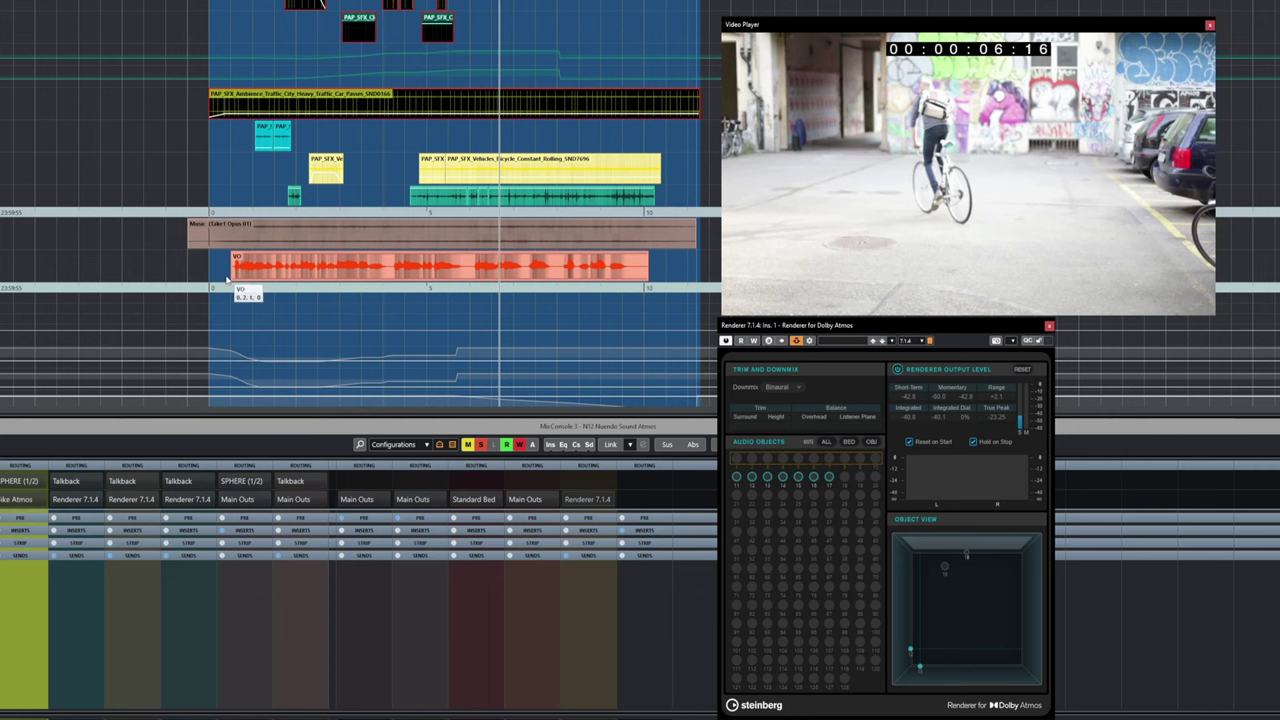
scroll(66, 256, "up", 3)
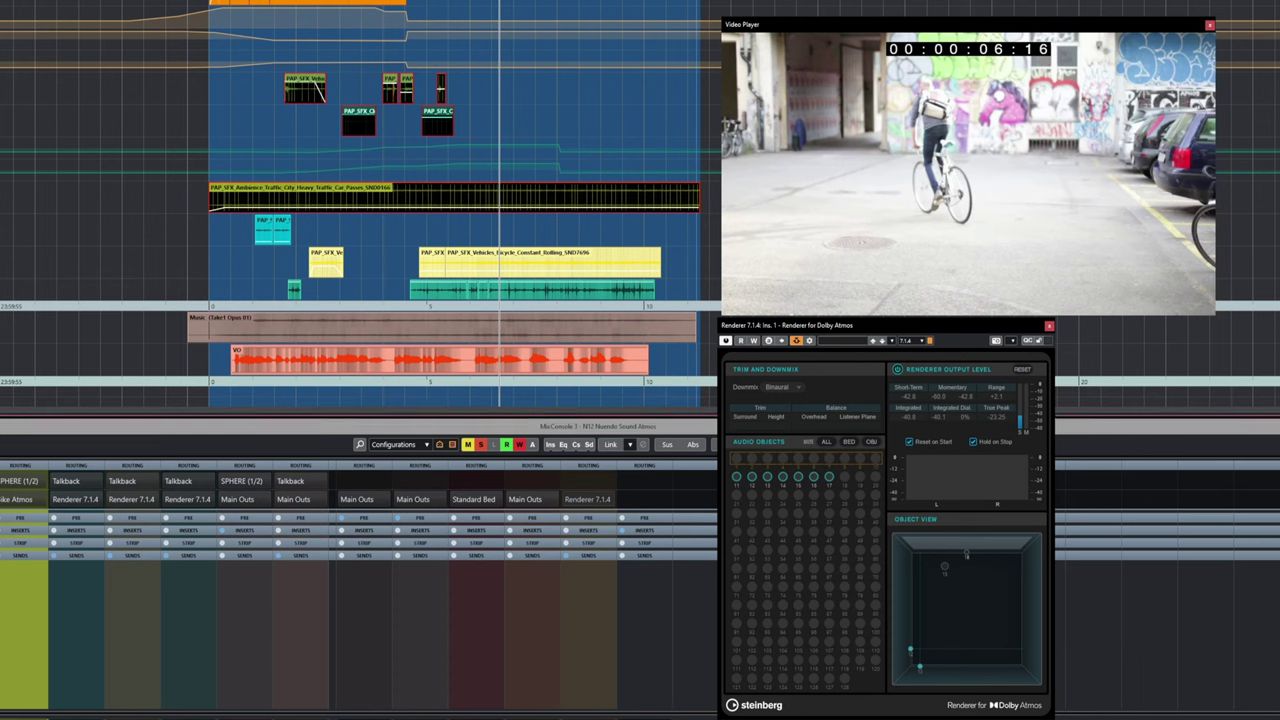
key("KP_Subtract")
key("space")
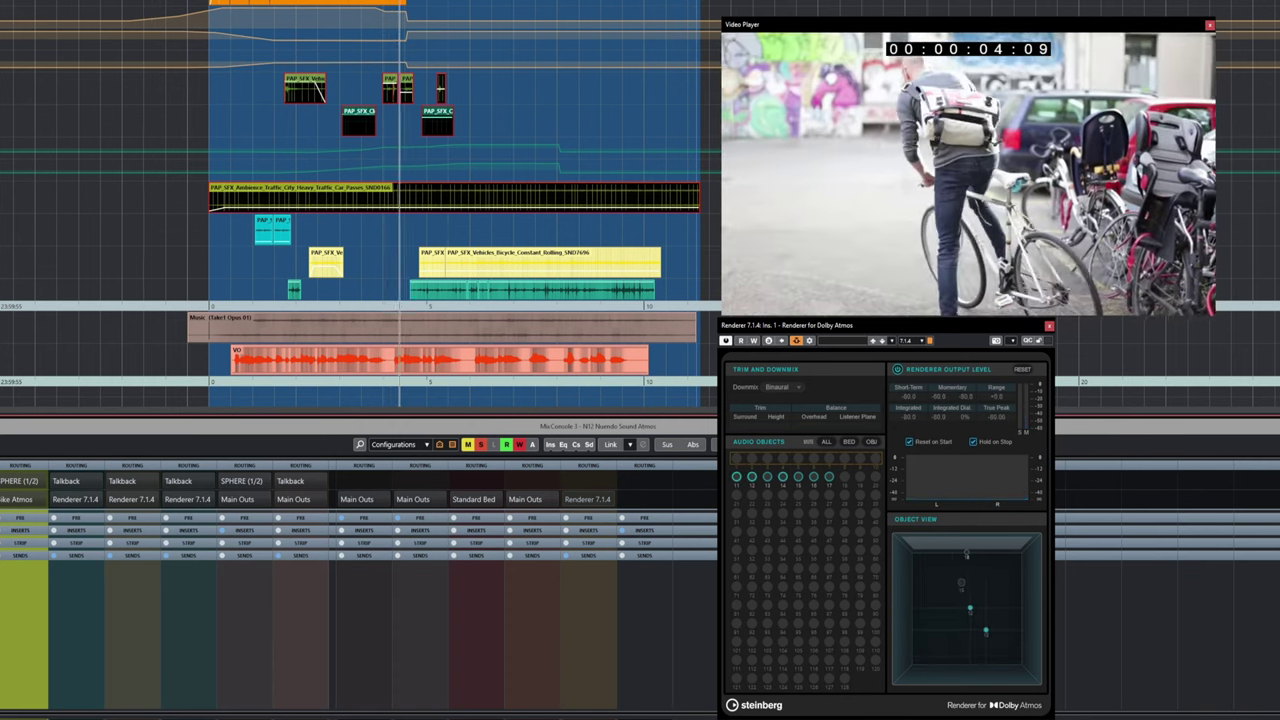
key("space")
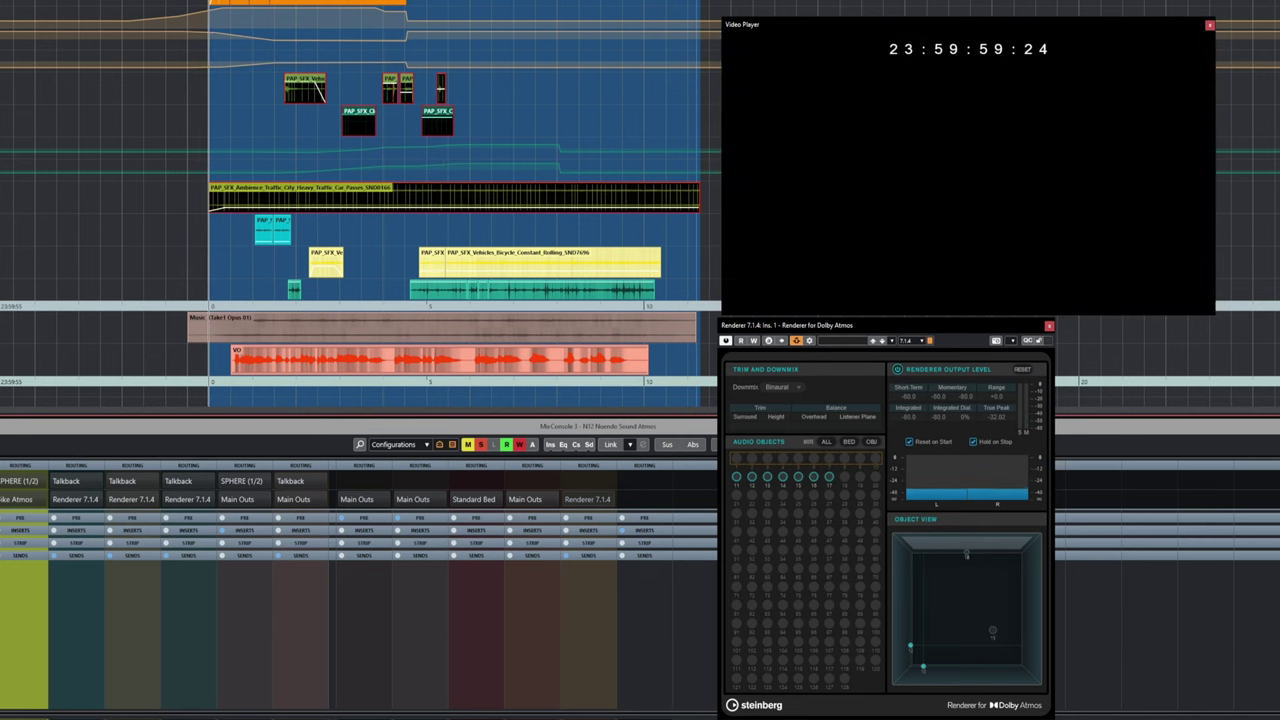
key("space")
- Open the Noises track's MultiPanner, play the scene for reference, and place the object at about R54, R26, B33
key("space")
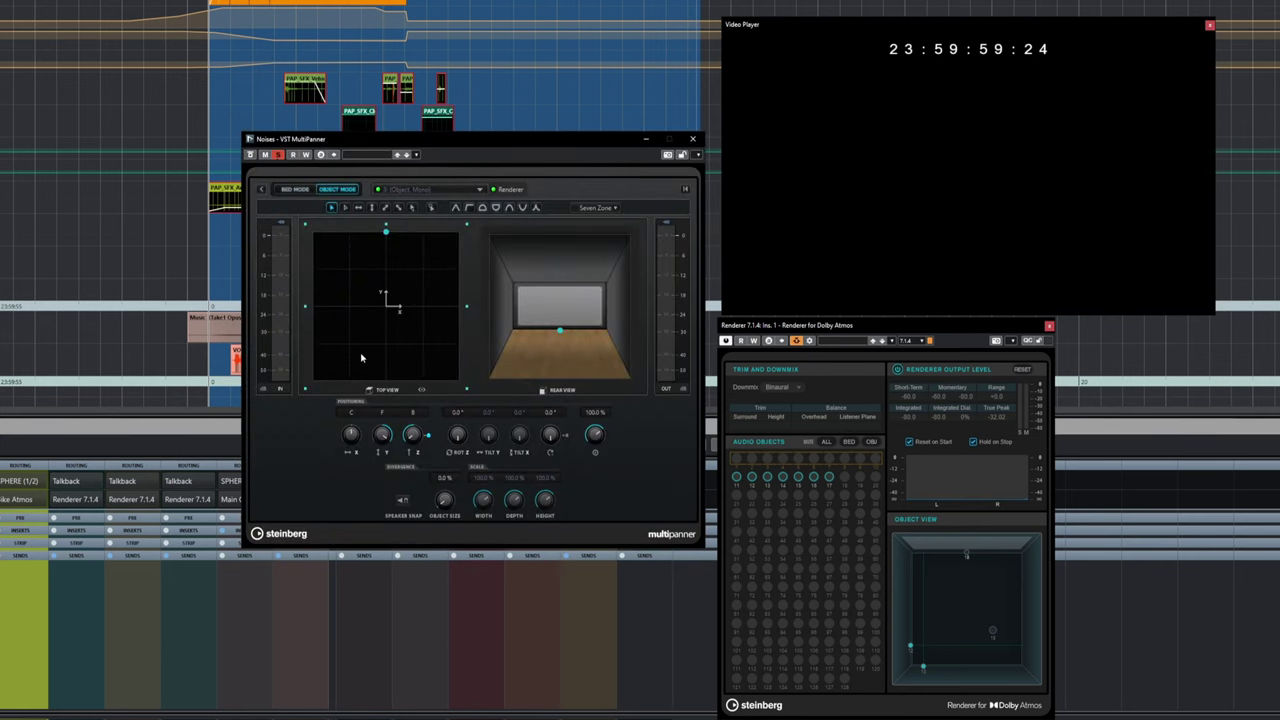
key("space")
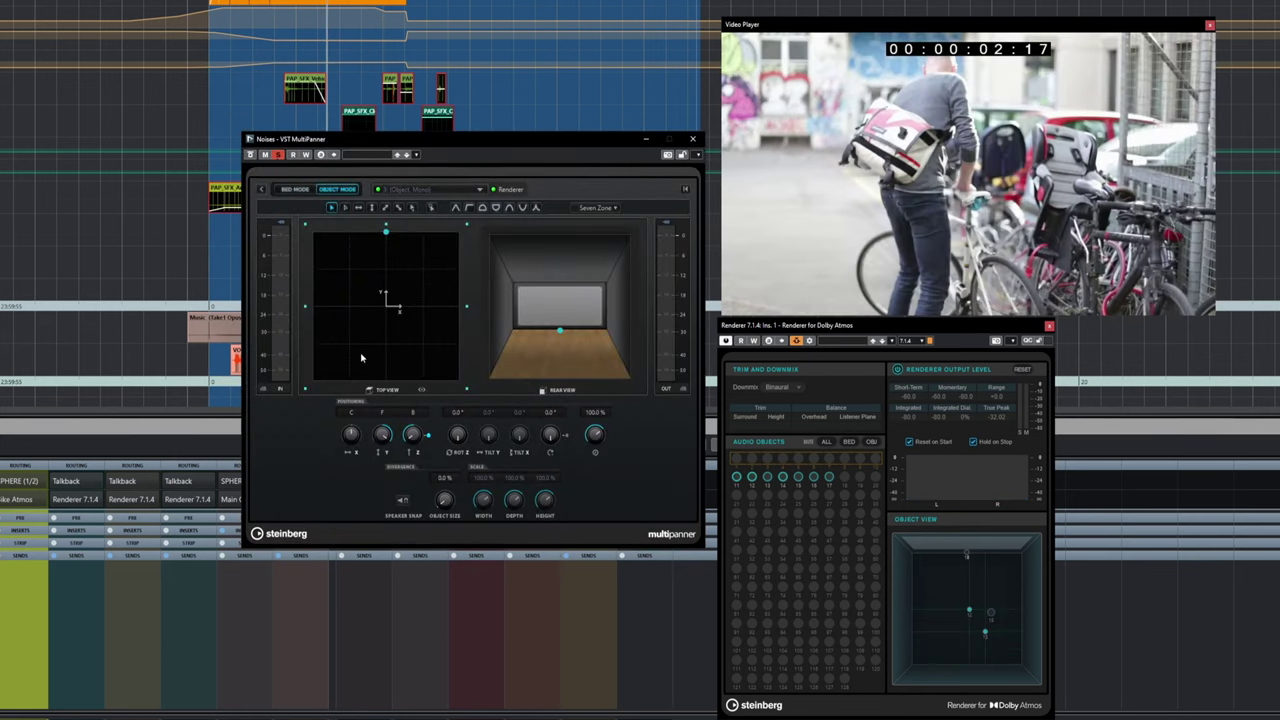
key("KP_Subtract")
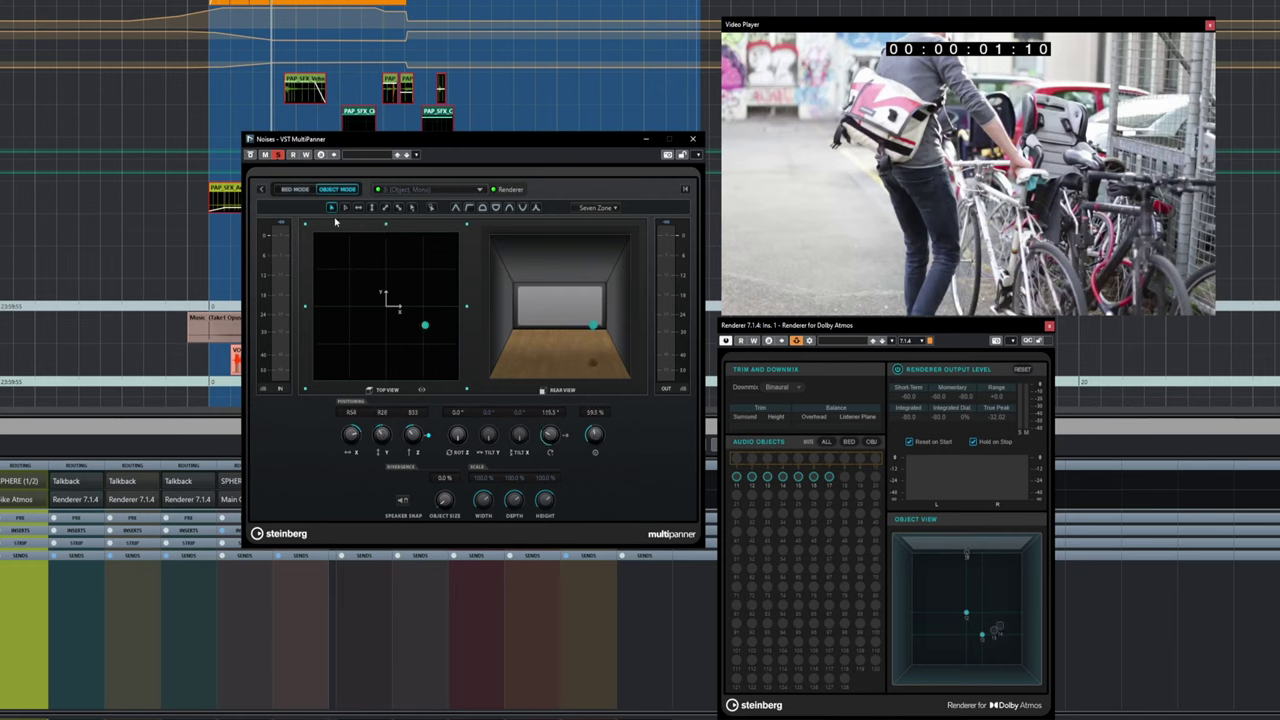
- Enable automation writing for Noises and record its object's movement toward the front of the room during playback
key("space")
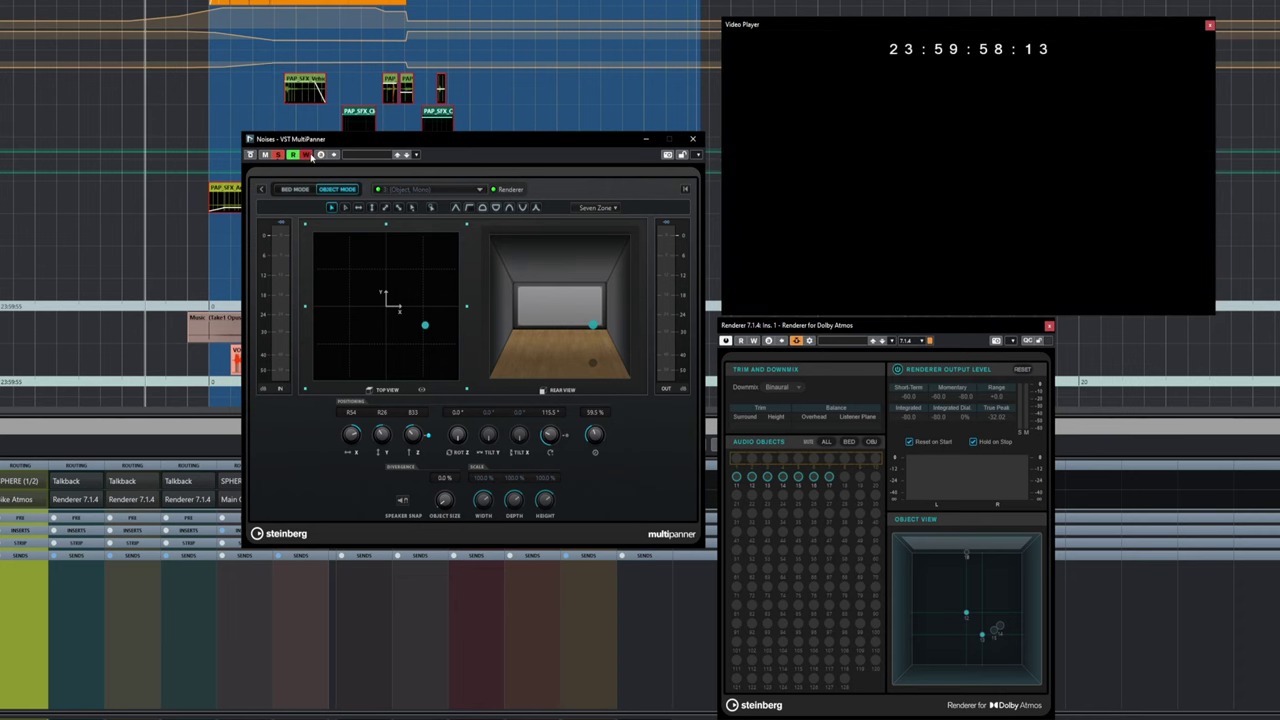
key("space")
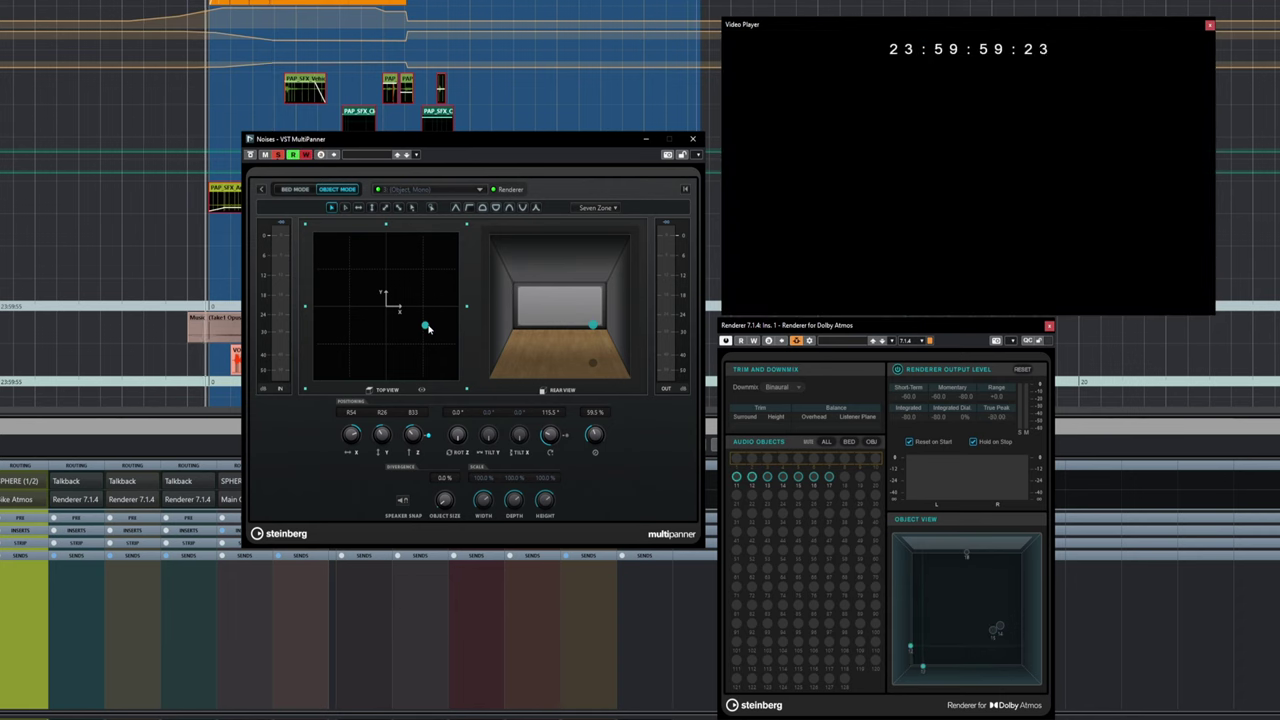
left_click_drag(427, 329, 302, 219)
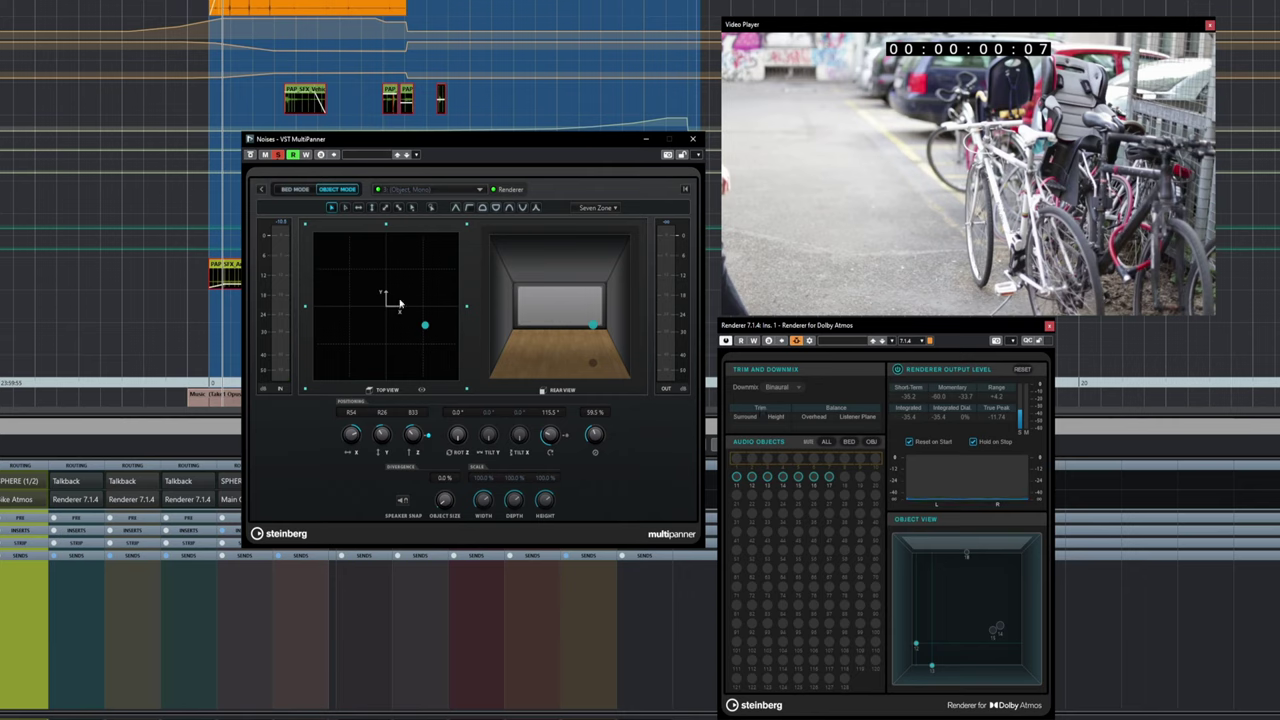
- Replay the scene from before its start to check the Noises panning, and deselect the events
key("KP_Subtract")
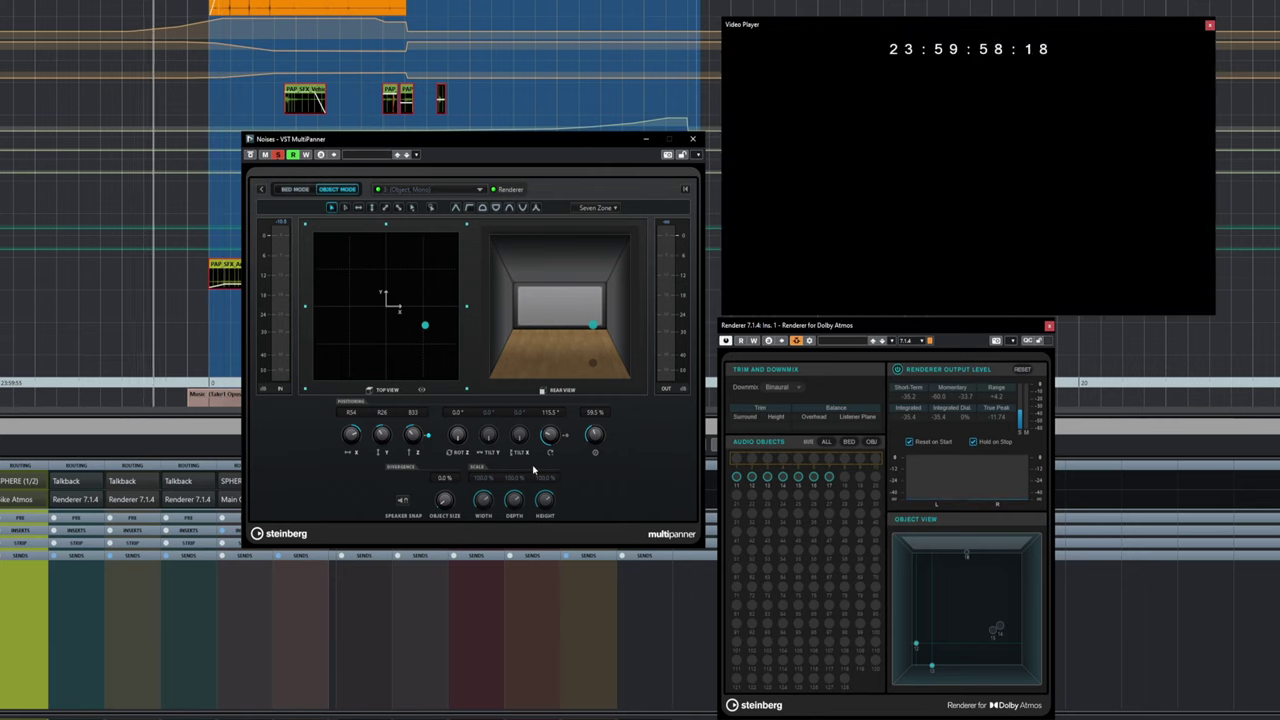
key("KP_Add")
key("space")
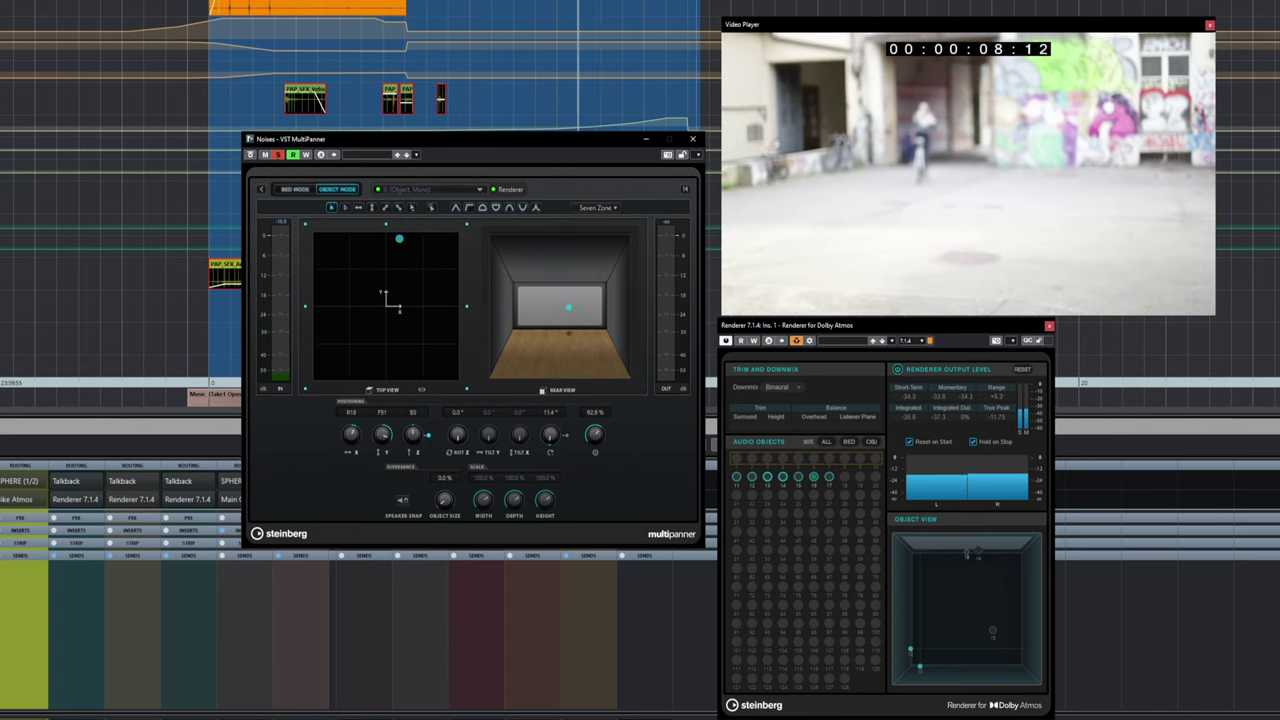
key("space")
left_click(230, 368)
scroll(441, 347, "down", 3)
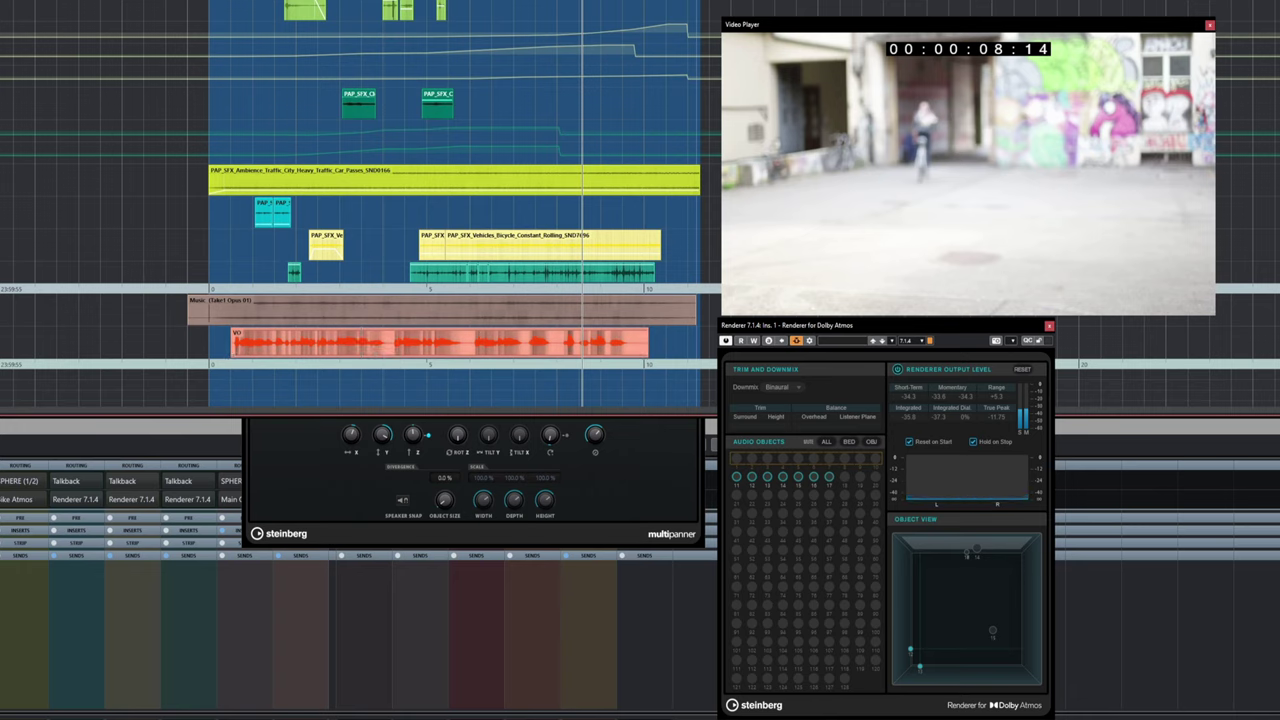
- Play the scene with the Tyres MultiPanner open and place the Tyres object at about R68, R26, B74
key("Home")
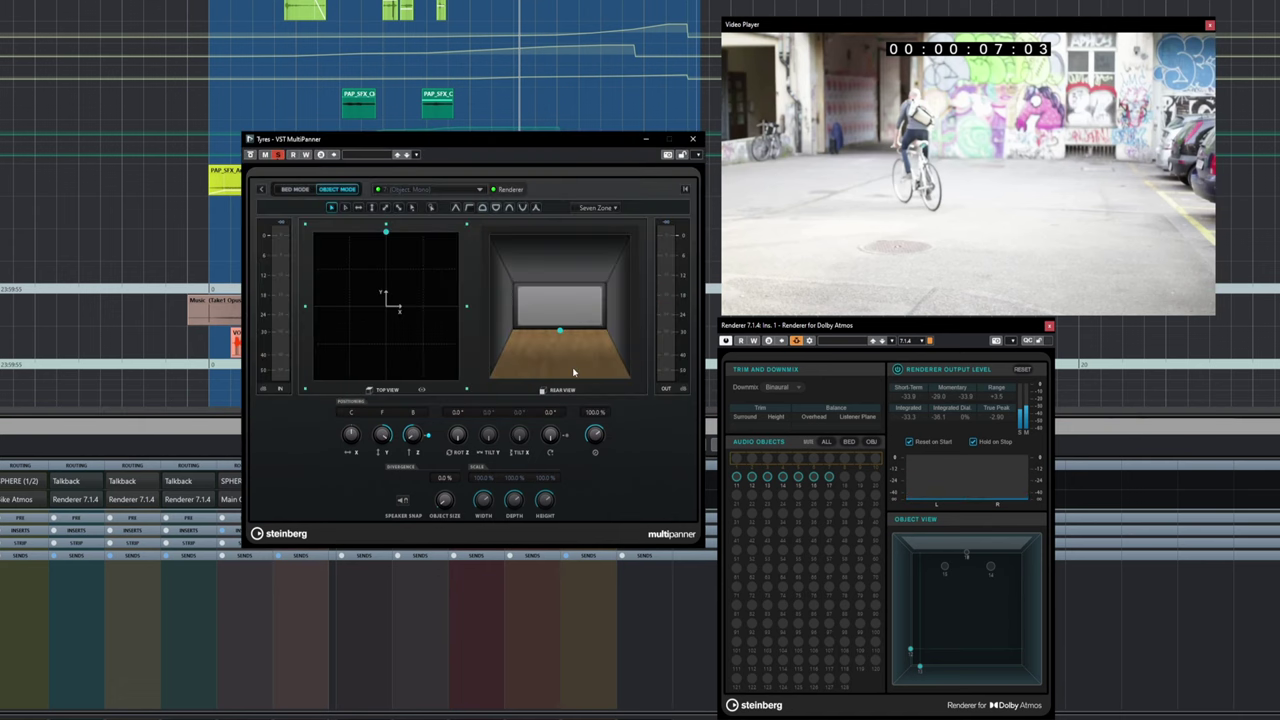
key("KP_Subtract")
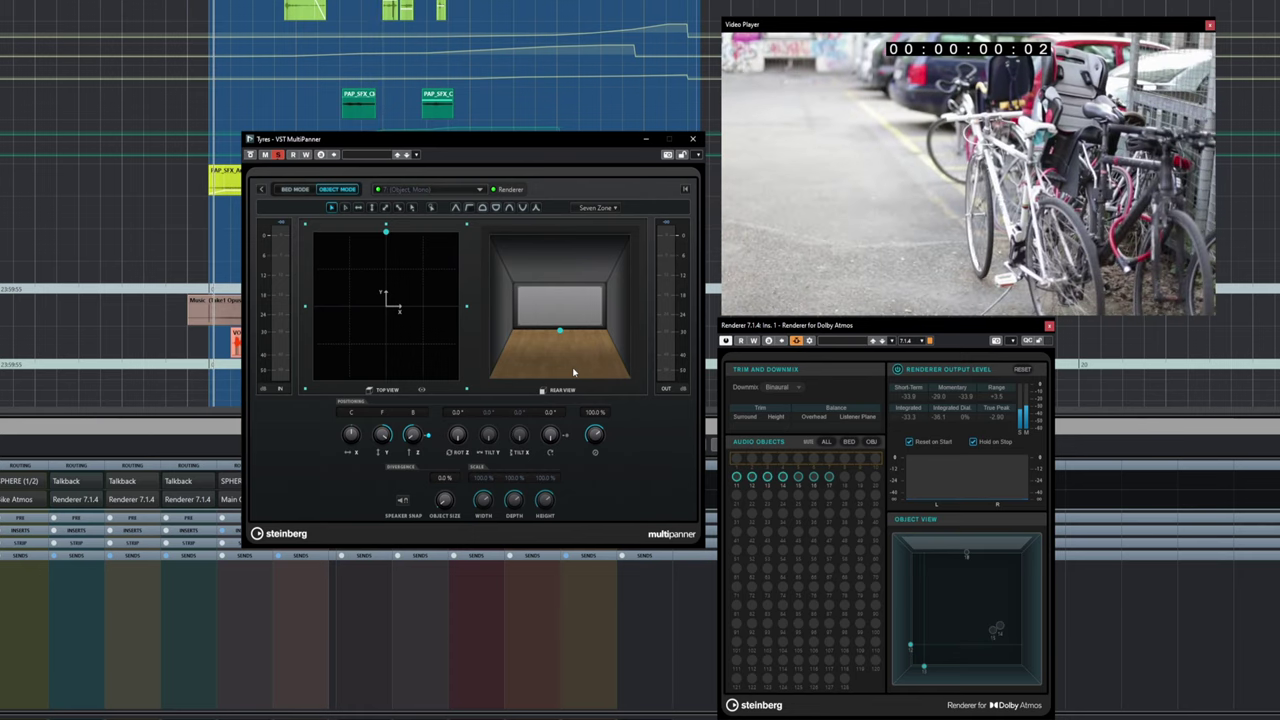
key("space")
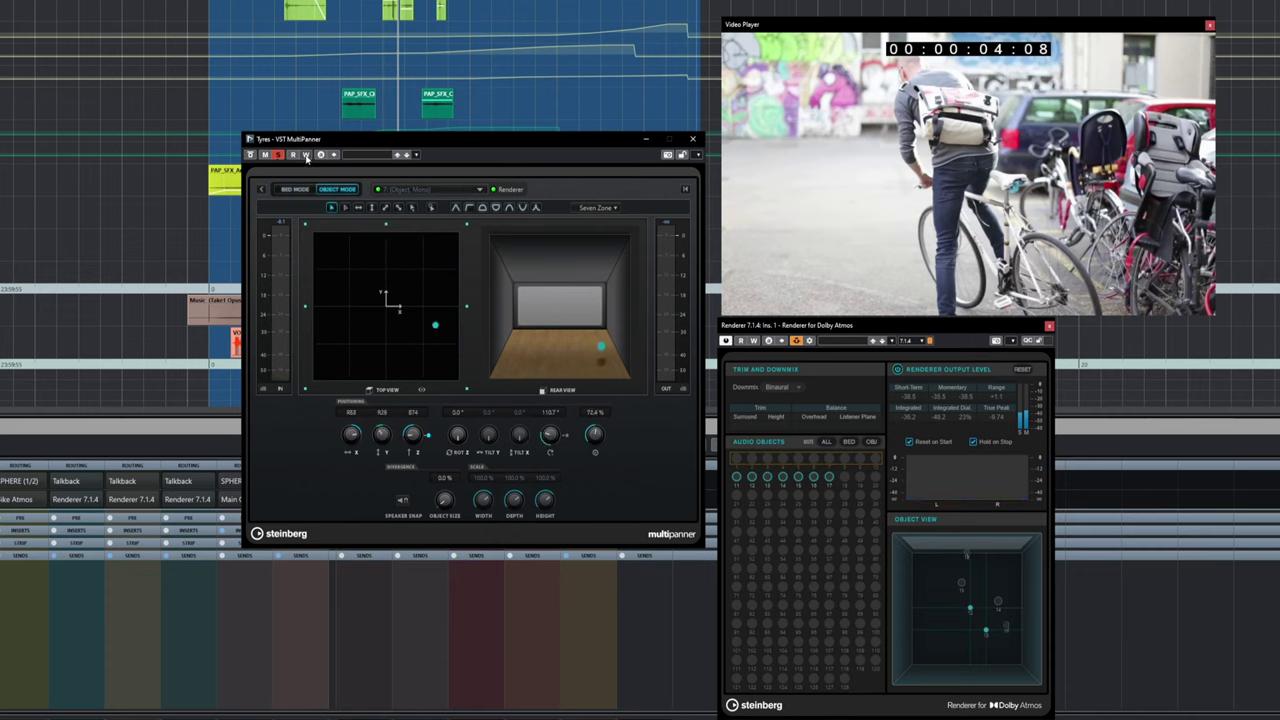
key("space")
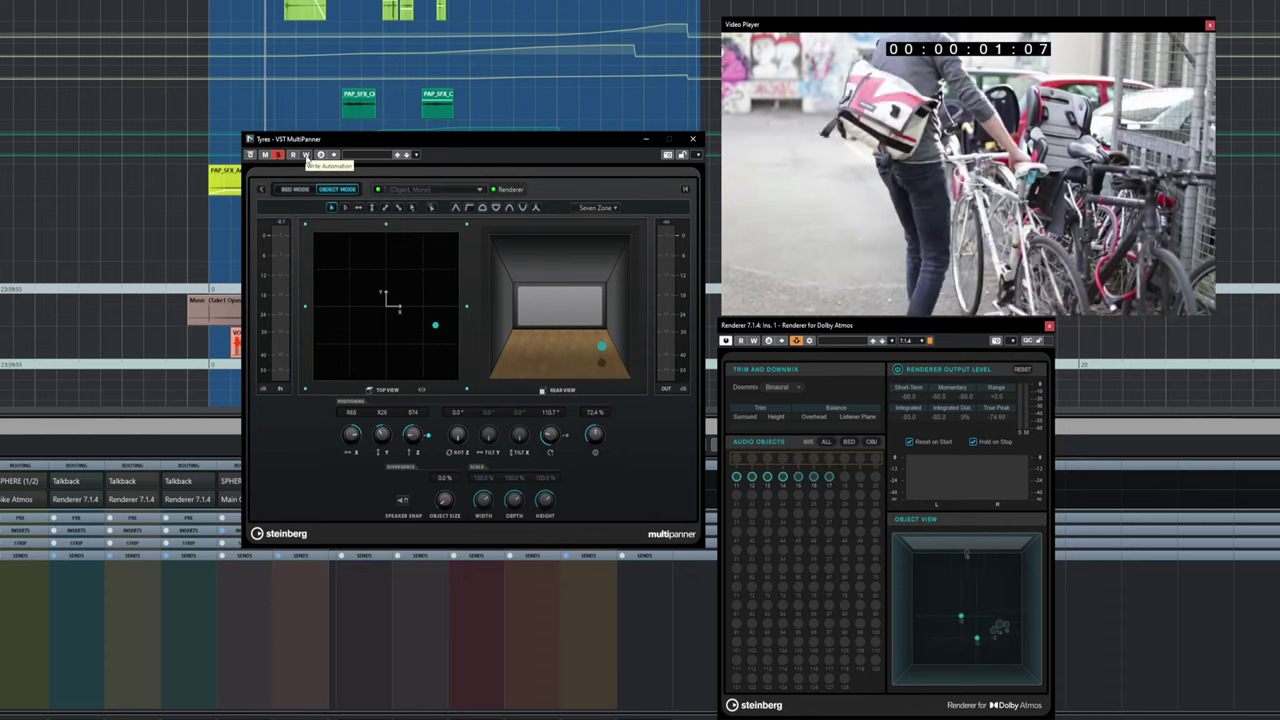
- Enable automation writing for Tyres and record its object moving to the far front left and rising as the cyclist rides away
left_click(305, 155)
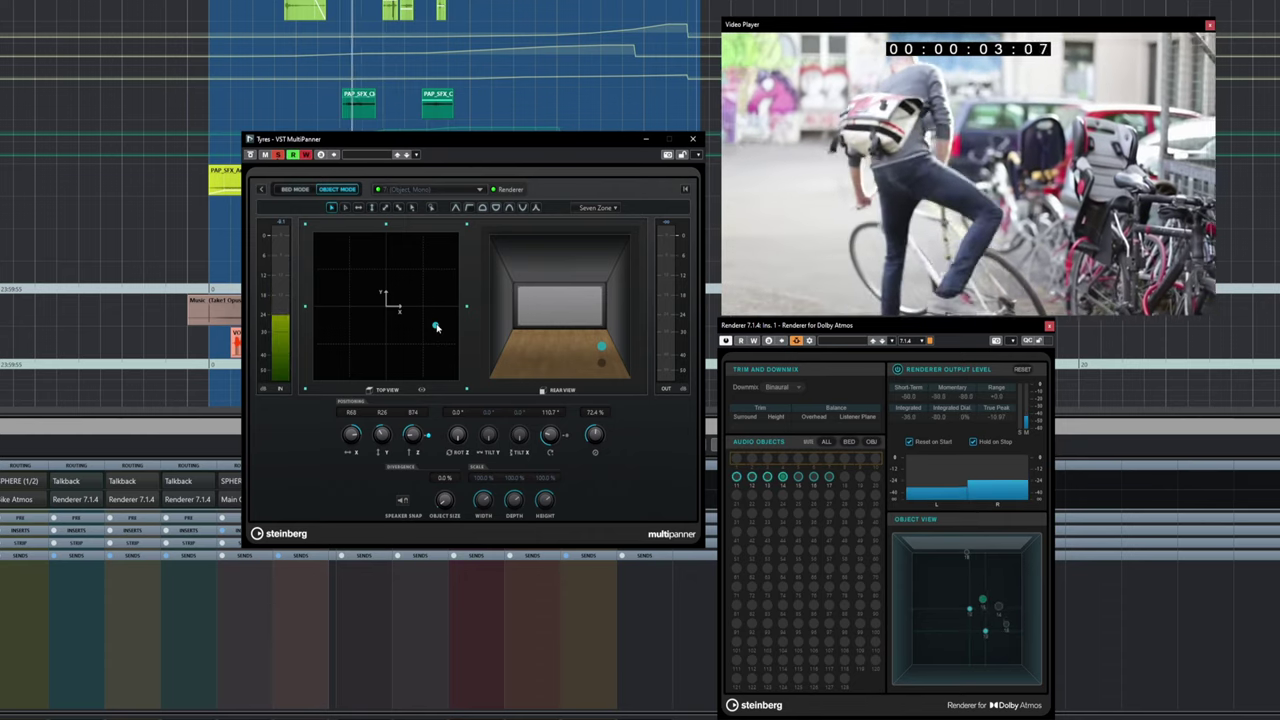
left_click_drag(434, 325, 316, 242)
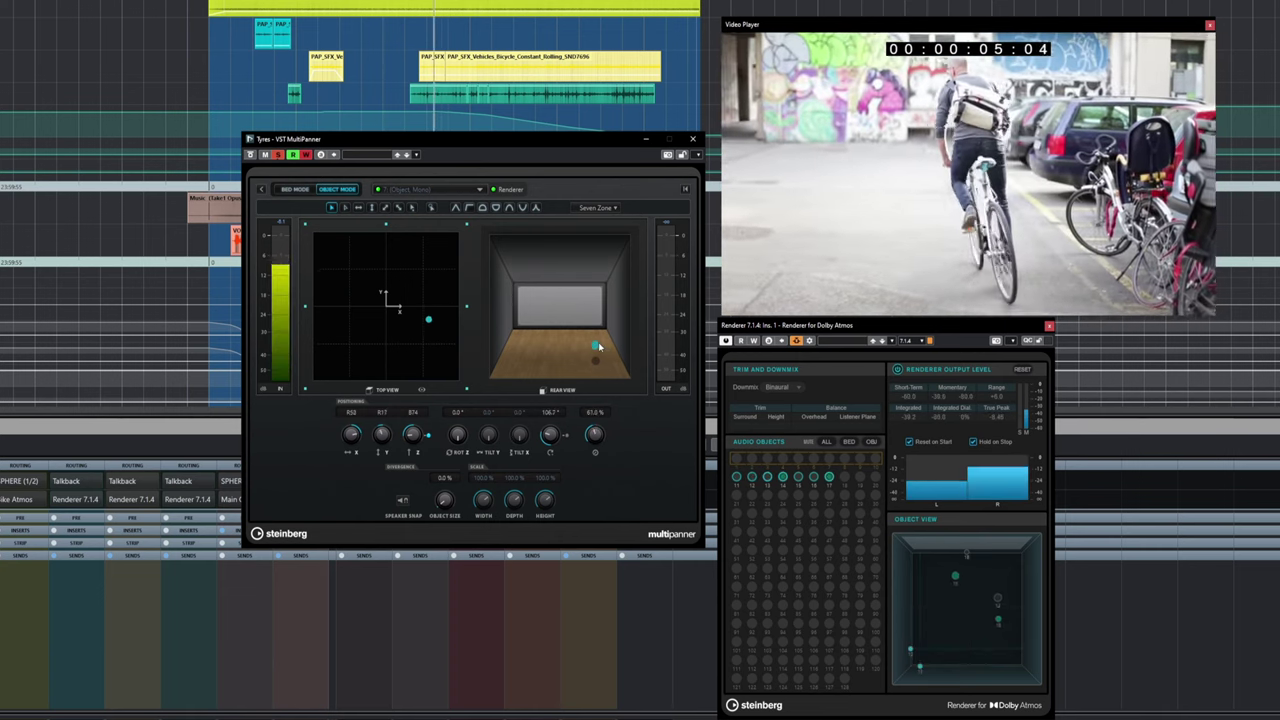
left_click_drag(587, 335, 490, 290)
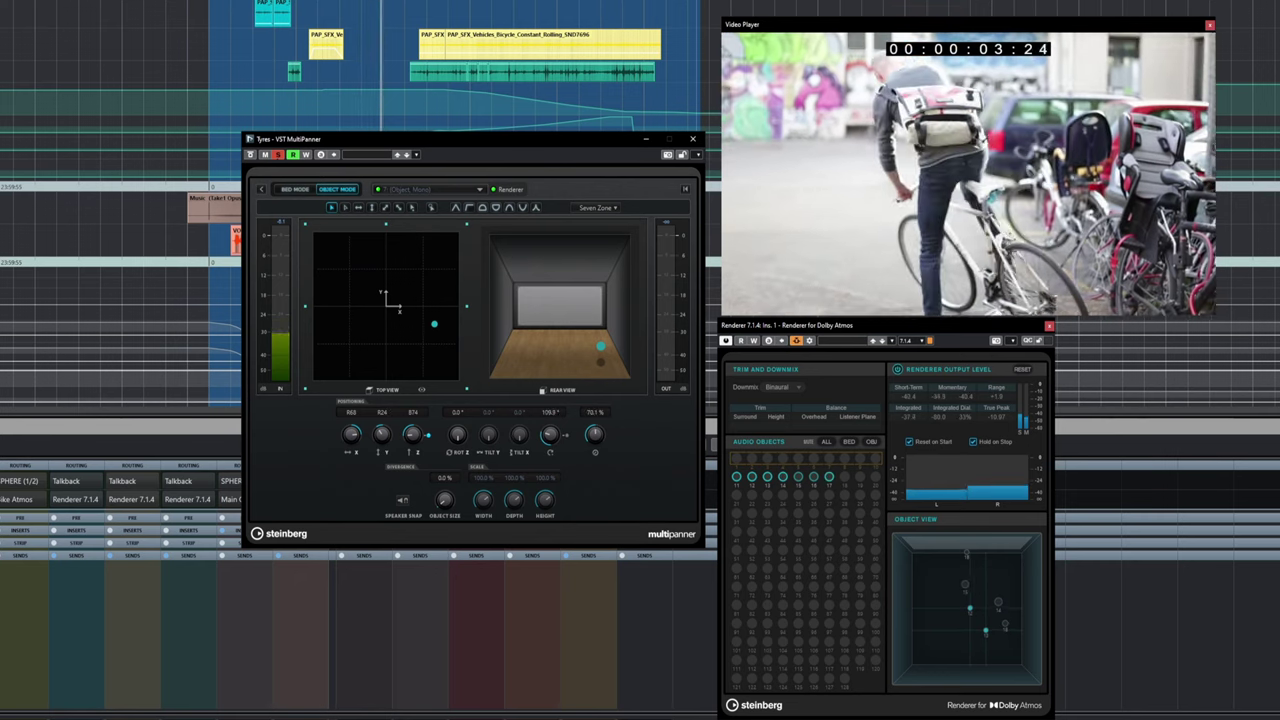
- Bring the MixConsole forward, return to the scene's start, move the Tyres MultiPanner clear, deactivate all solos, and play the full mix
left_click(588, 650)
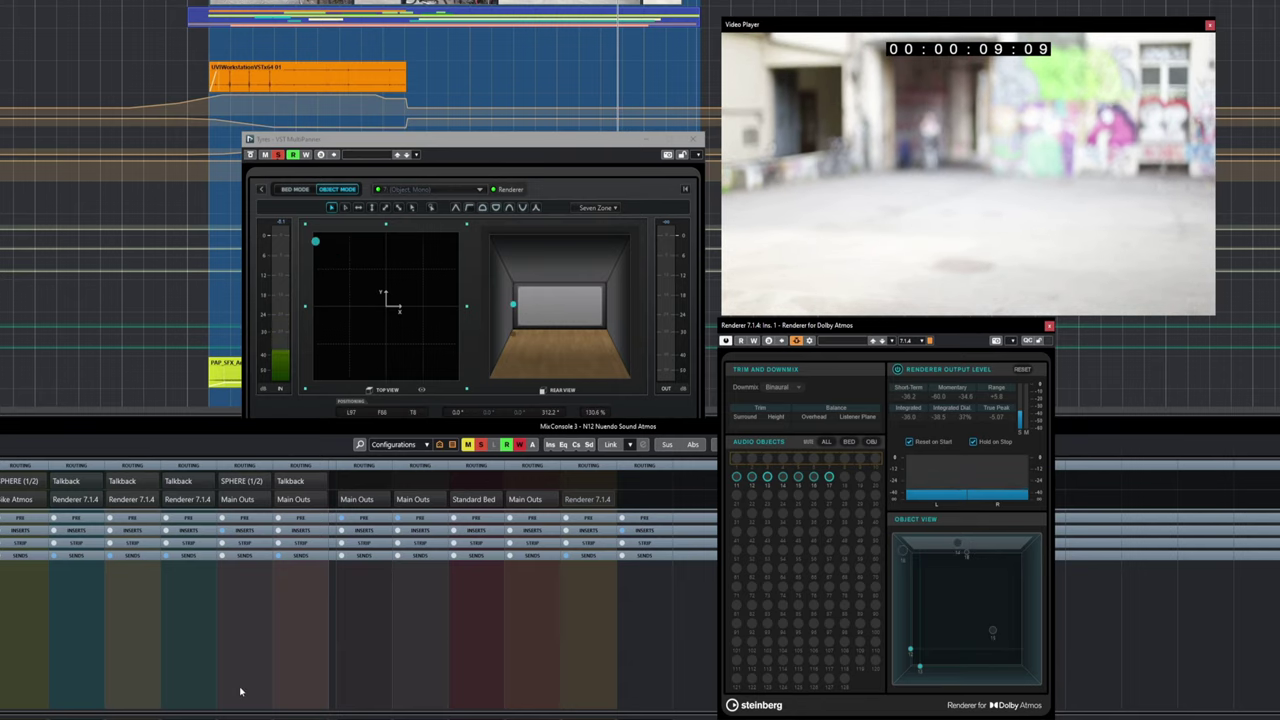
key("KP_1")
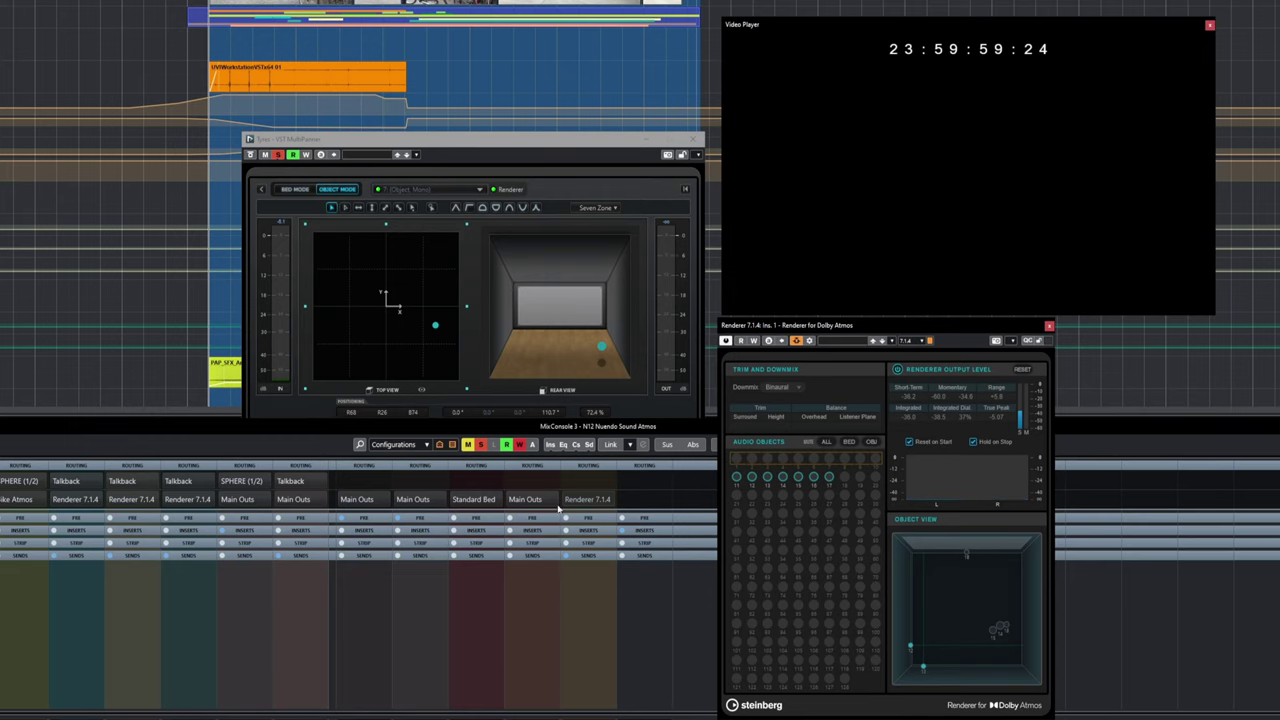
left_click_drag(468, 142, 497, 20)
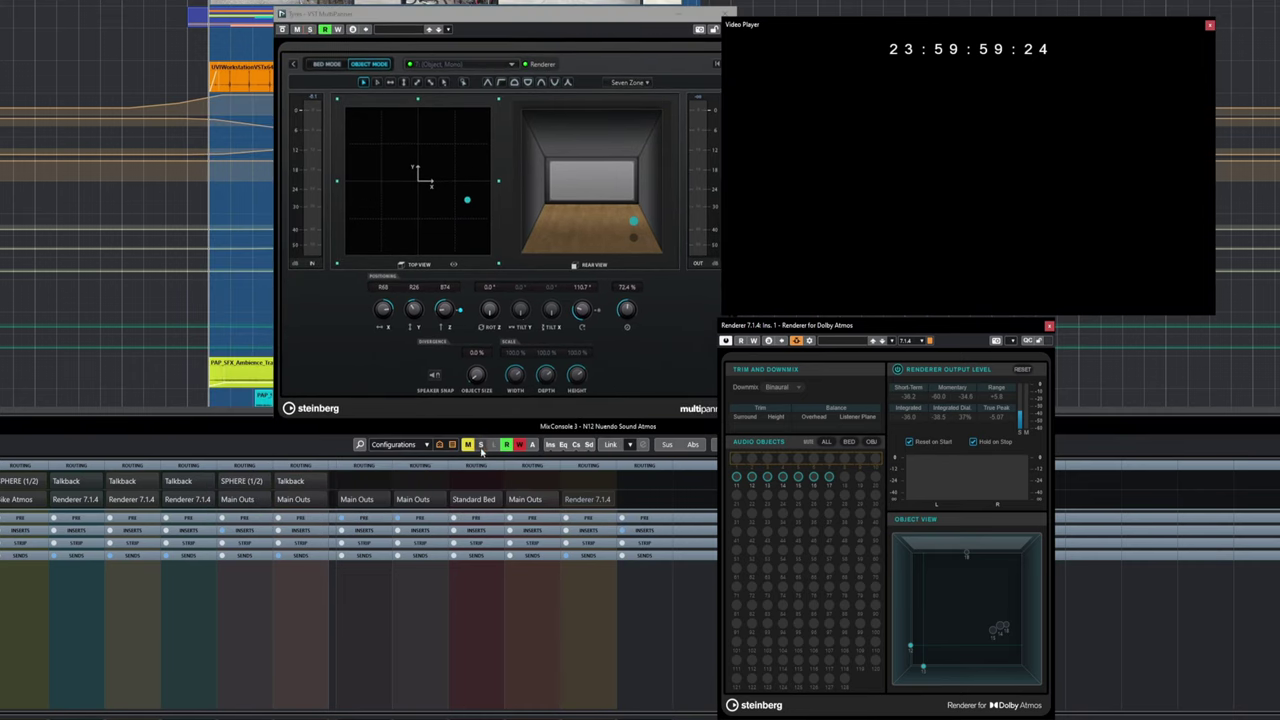
key("space")
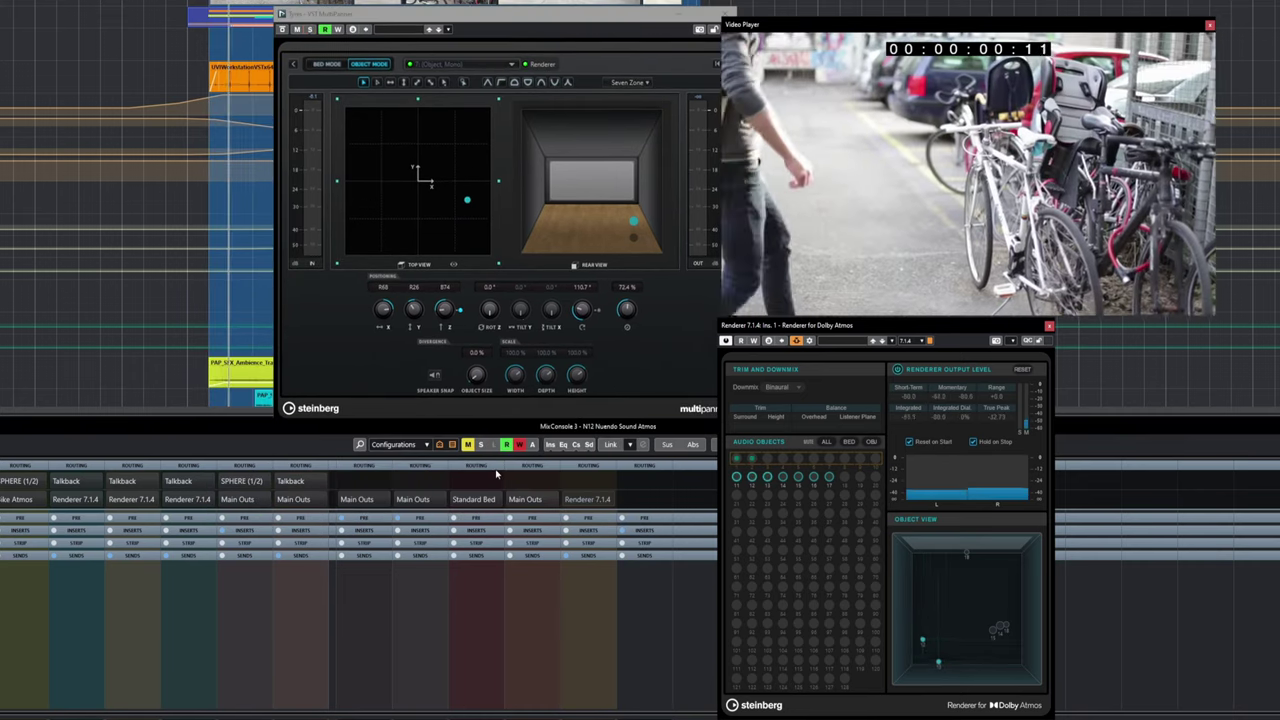